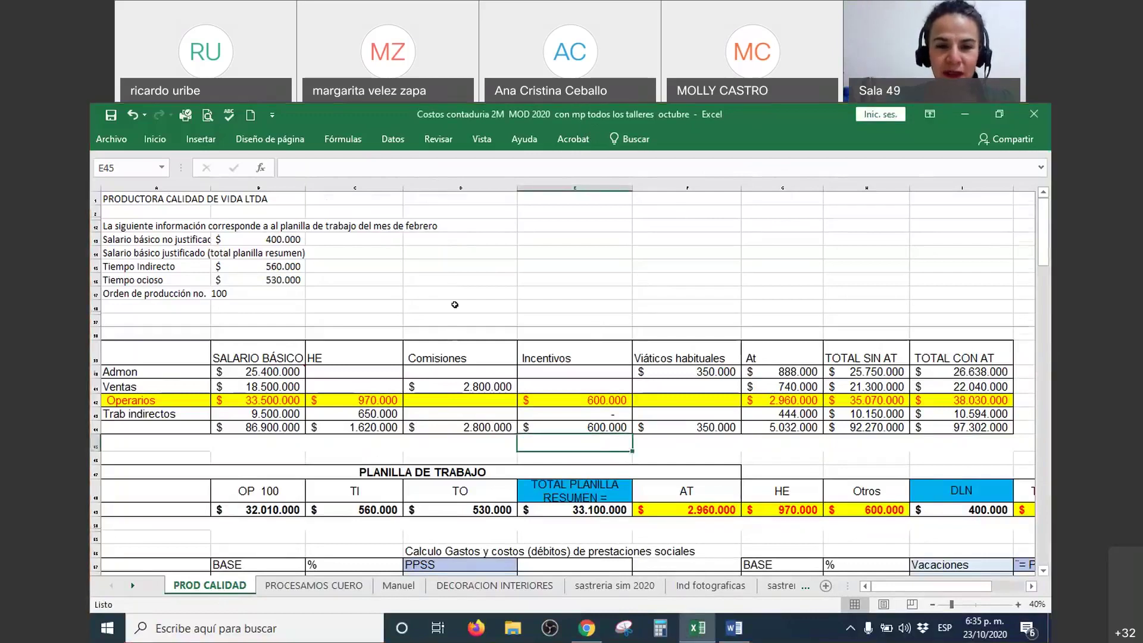
Examine the payroll summary by employee category, the Operarios row, and the PLANILLA DE TRABAJO table through its DLN column
scroll(455, 303, down, 1)
scroll(455, 304, down, 1)
click(159, 295)
drag(233, 291, 982, 360)
scroll(629, 358, down, 1)
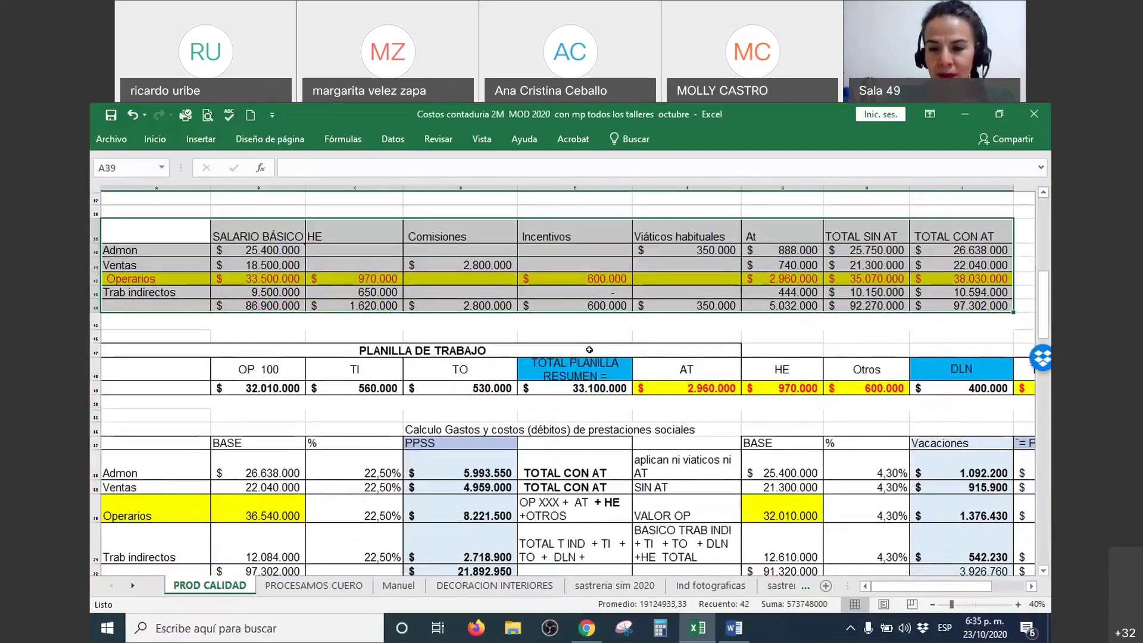
click(289, 265)
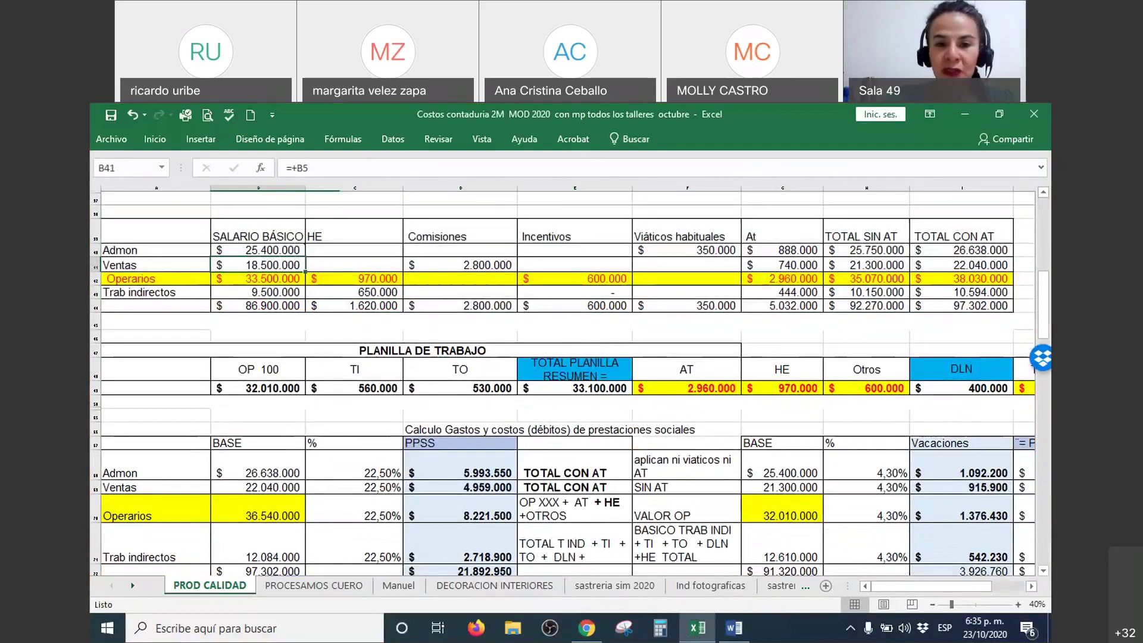
click(96, 279)
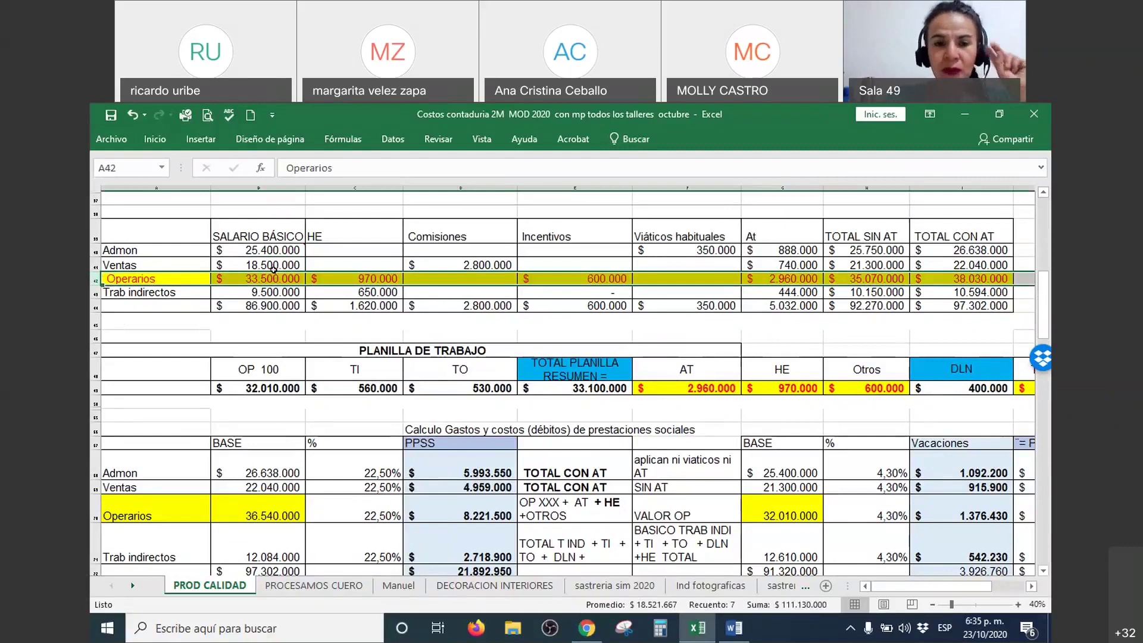
drag(109, 346, 369, 410)
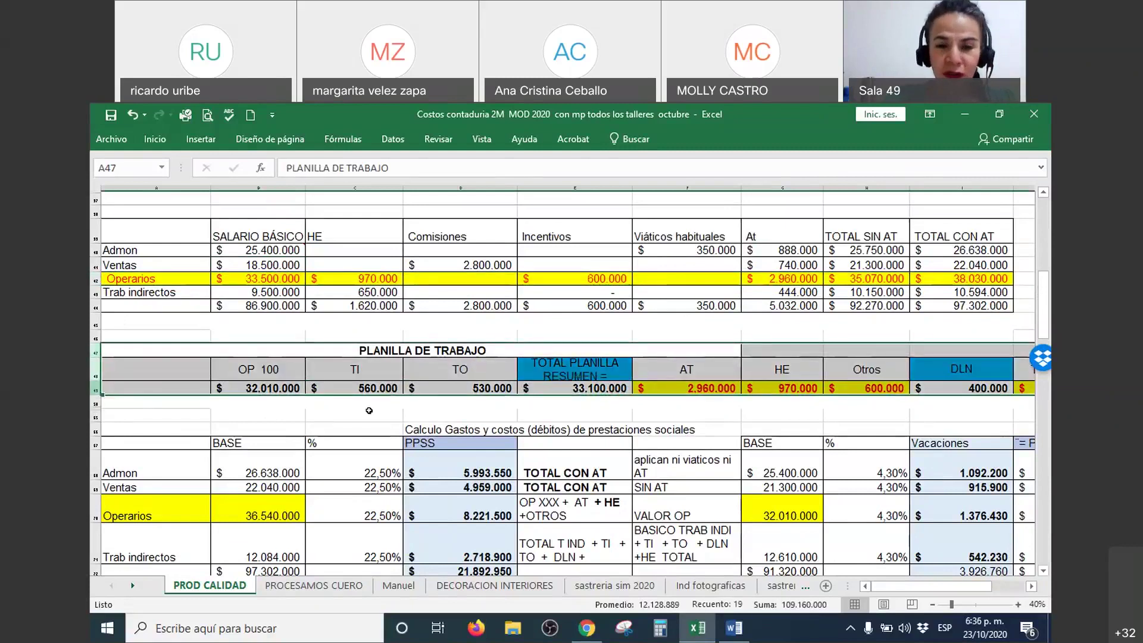
scroll(369, 410, up, 1)
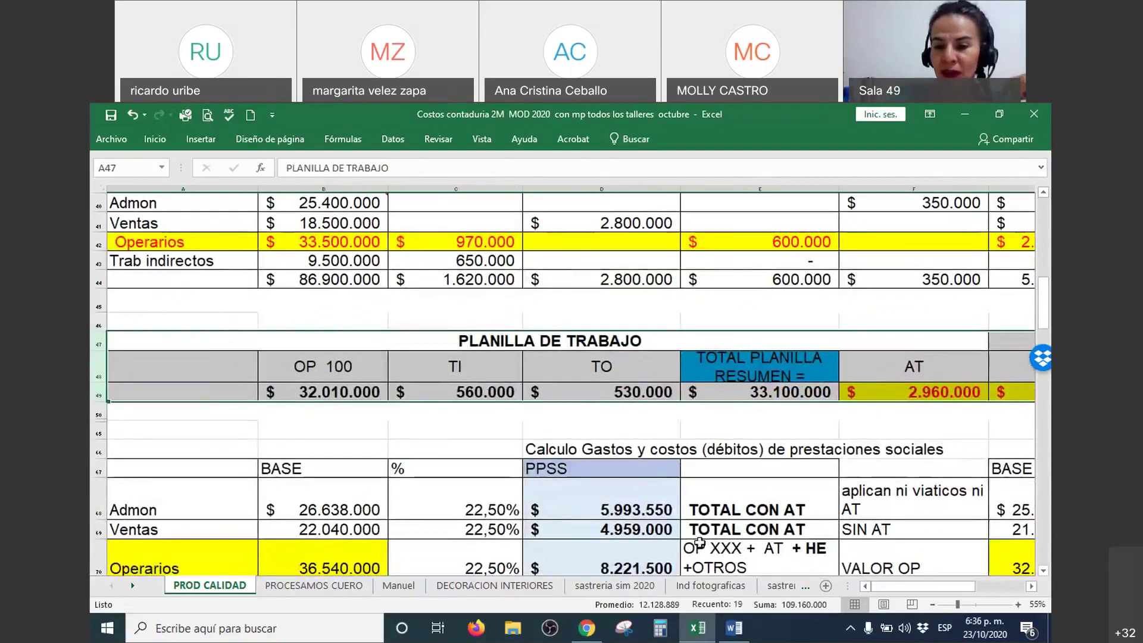
drag(927, 588, 939, 587)
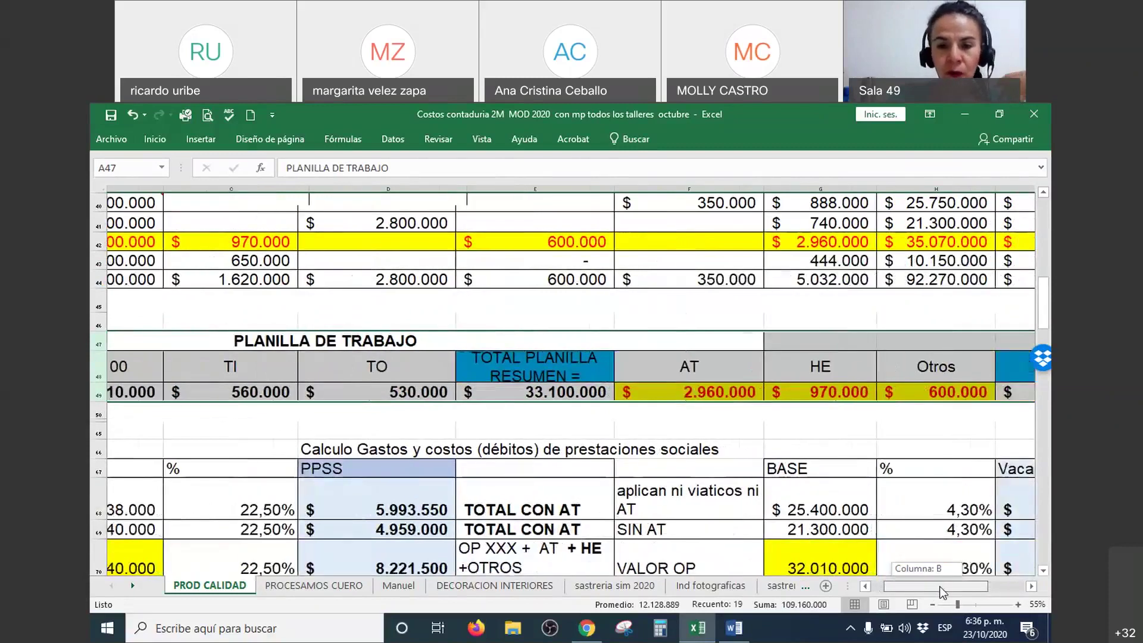
scroll(887, 549, down, 1)
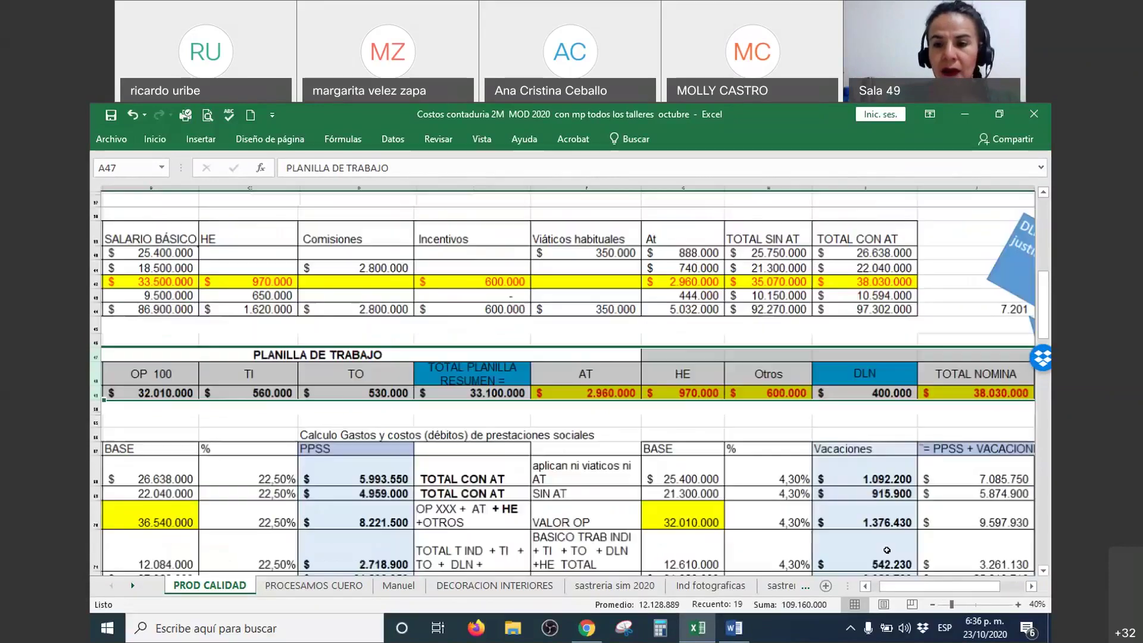
drag(851, 371, 867, 396)
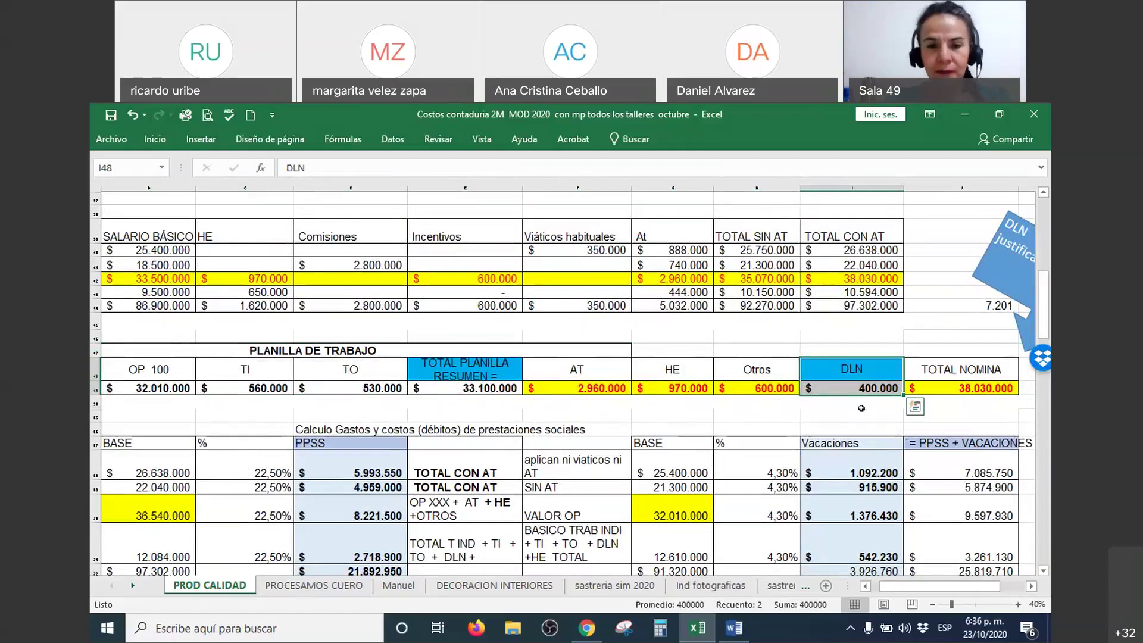
Increase the height of the PLANILLA DE TRABAJO header row so the full TOTAL PLANILLA RESUMEN heading fits
click(493, 372)
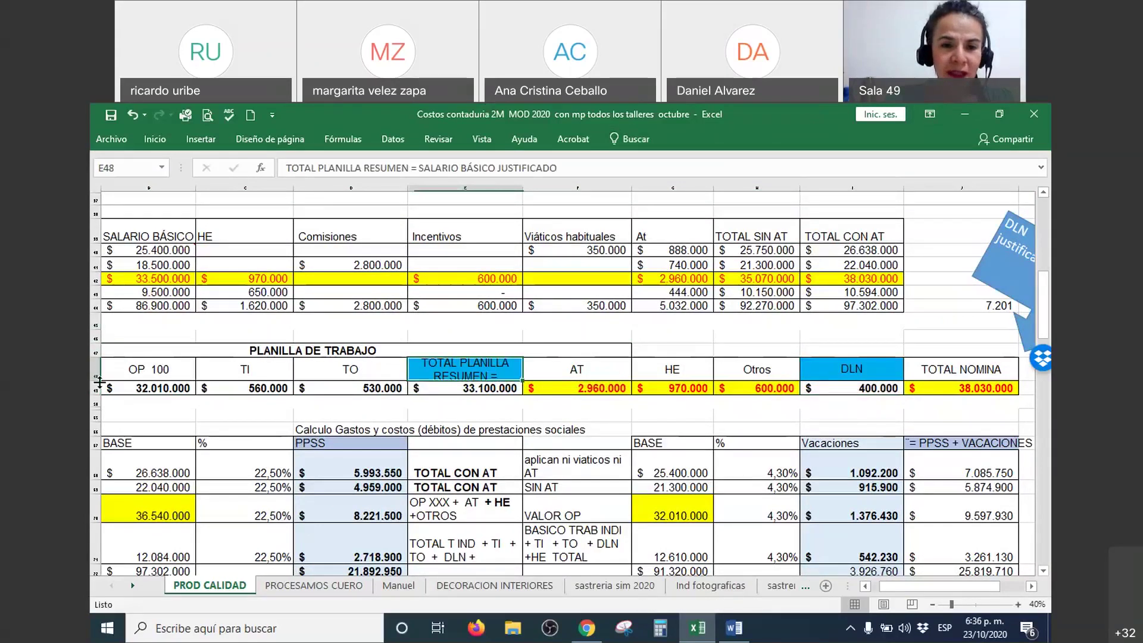
drag(98, 379, 97, 427)
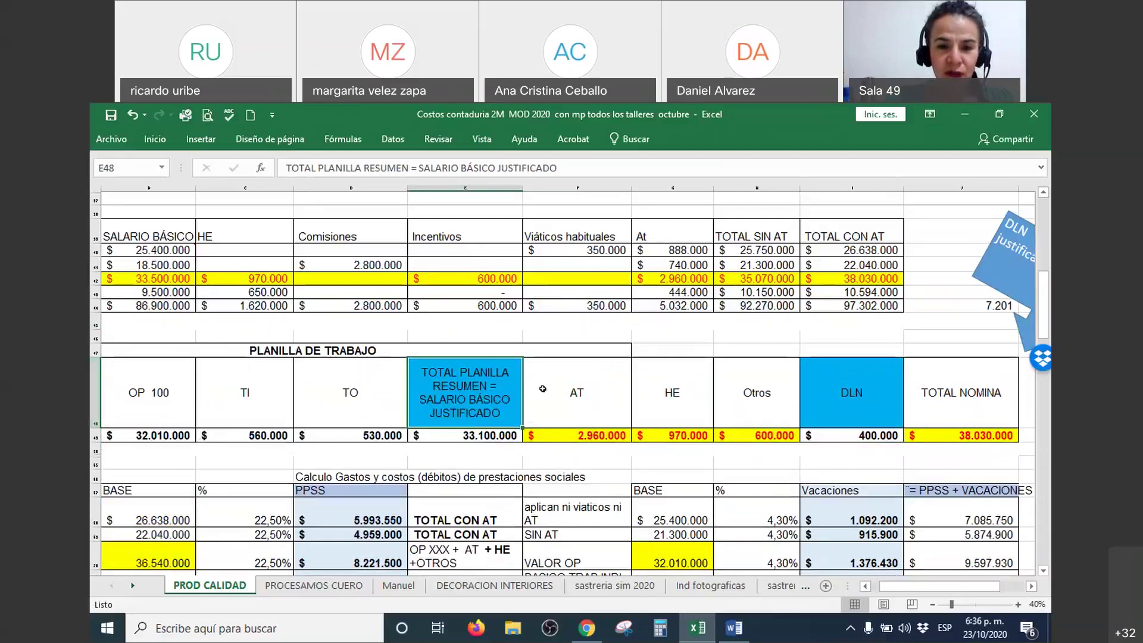
Review the formula for the TOTAL PLANILLA RESUMEN amount, its source cells, and the OP 100 and TO columns
scroll(478, 294, down, 2)
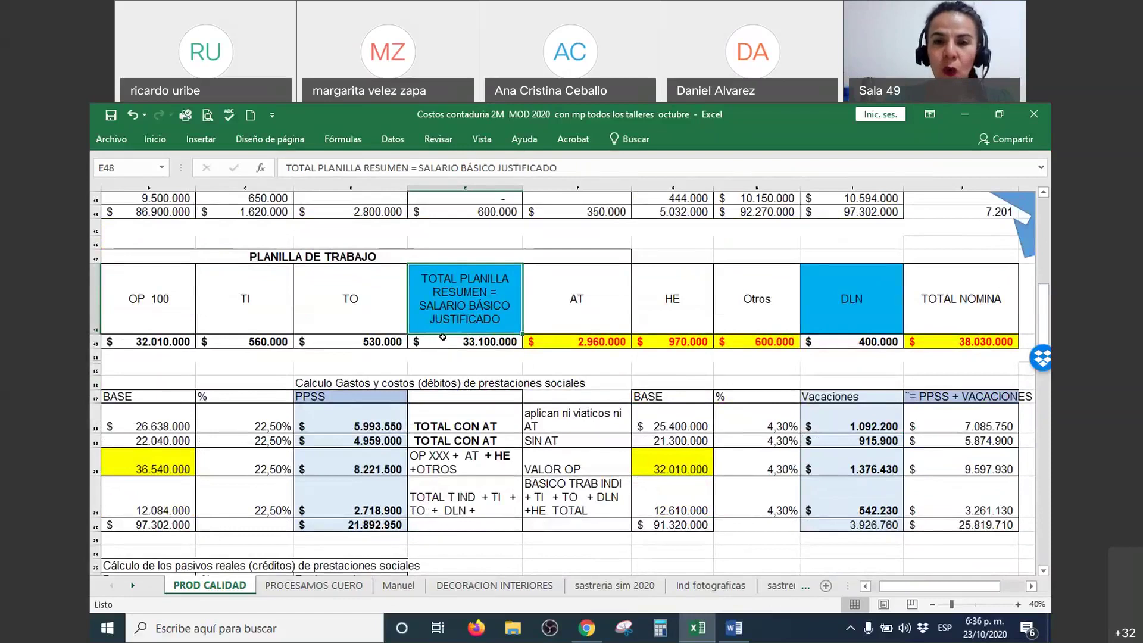
click(484, 341)
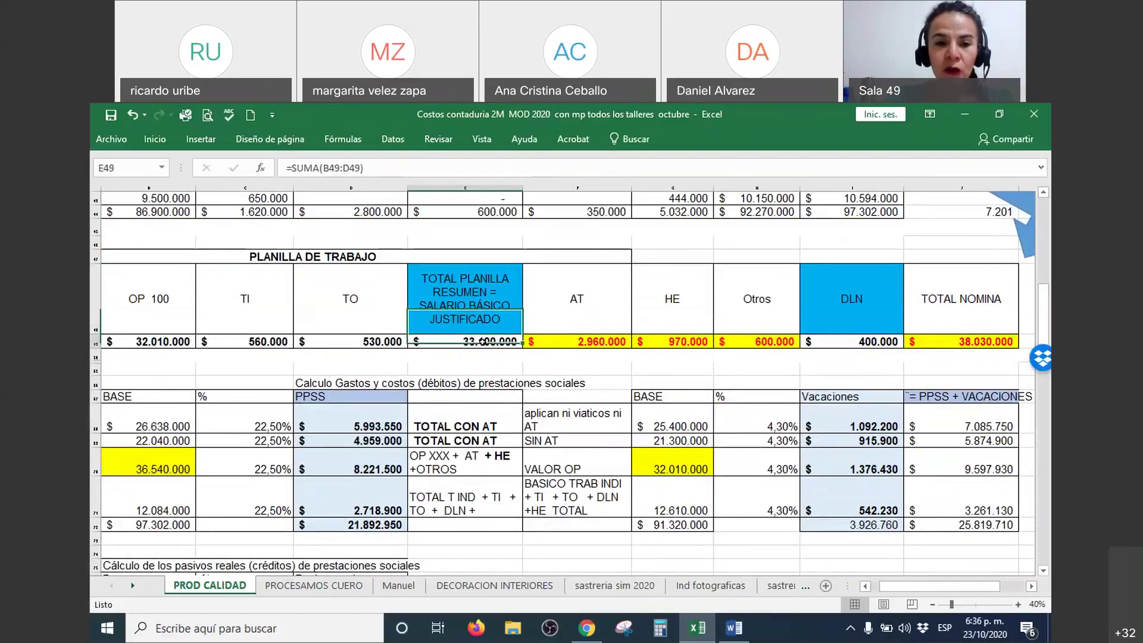
drag(483, 342, 120, 347)
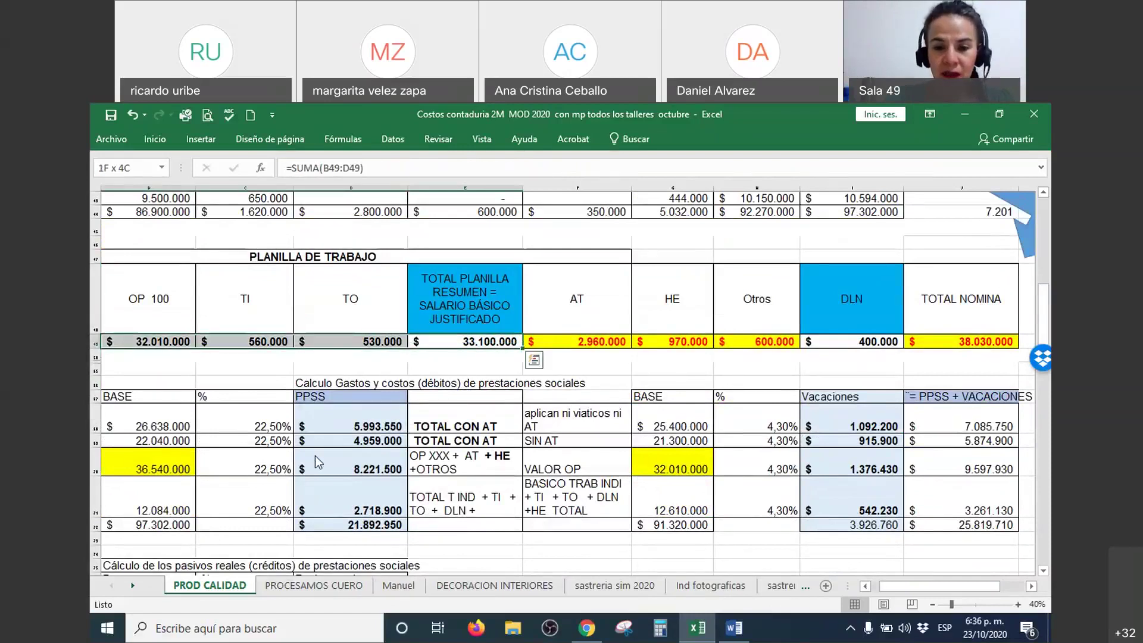
click(865, 586)
click(864, 586)
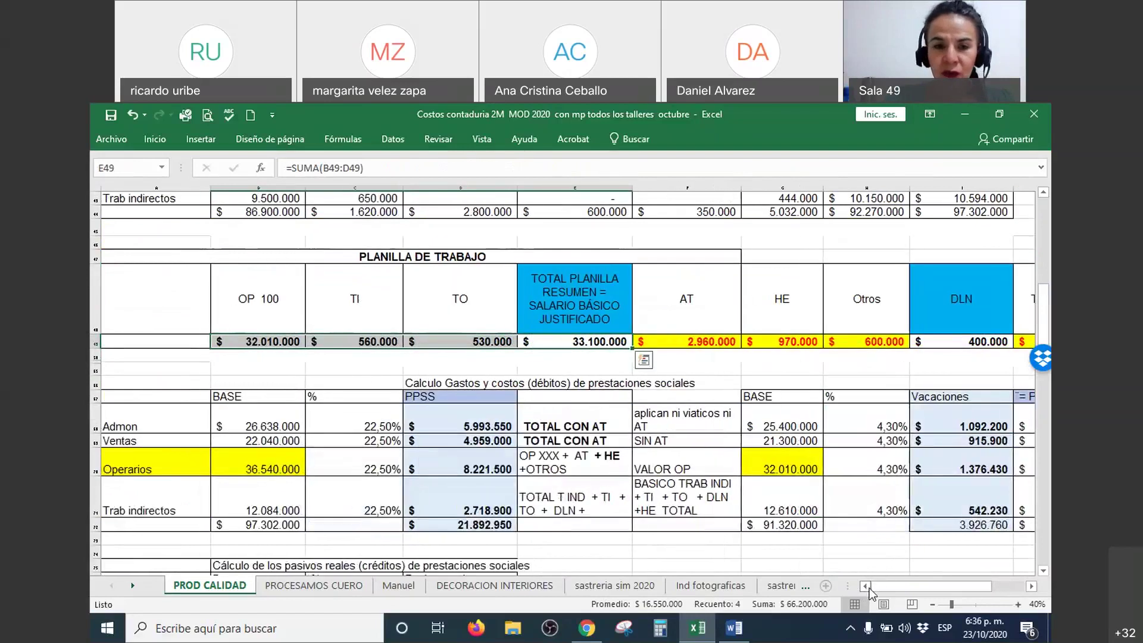
click(293, 330)
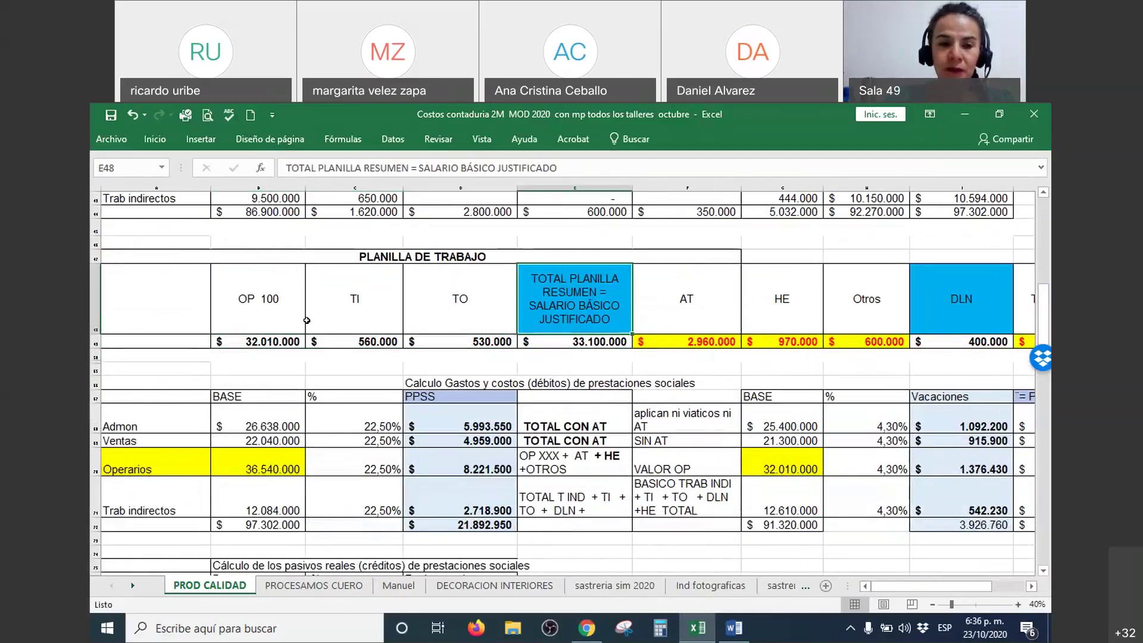
drag(274, 296, 269, 345)
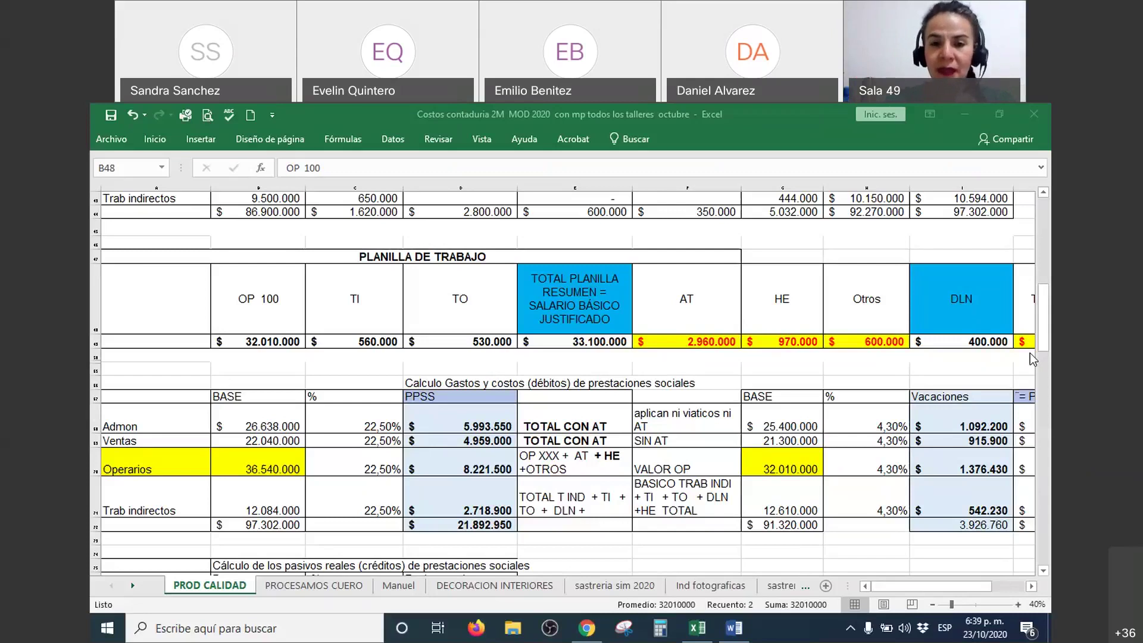
click(471, 308)
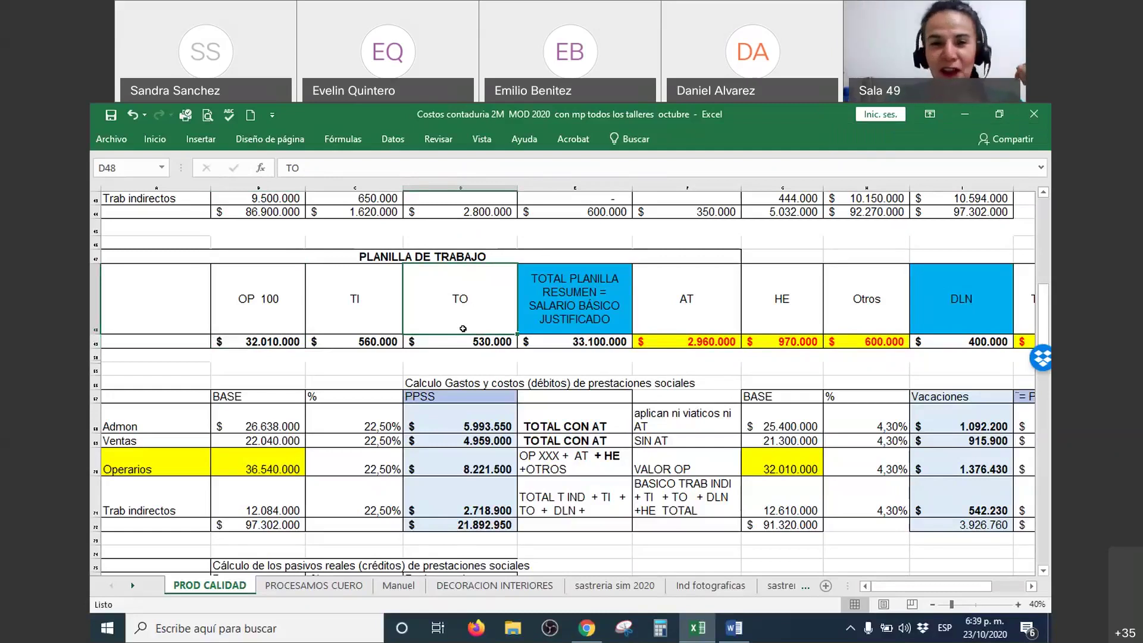
scroll(462, 328, down, 1)
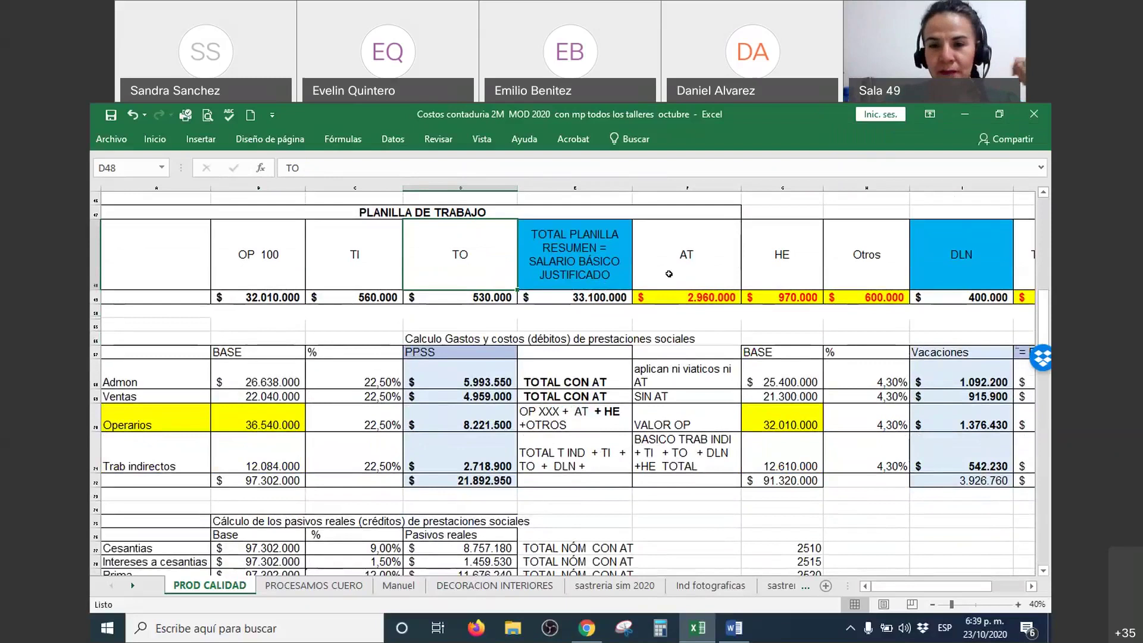
Clear the print area of the PROD CALIDAD sheet
scroll(649, 274, right, 3)
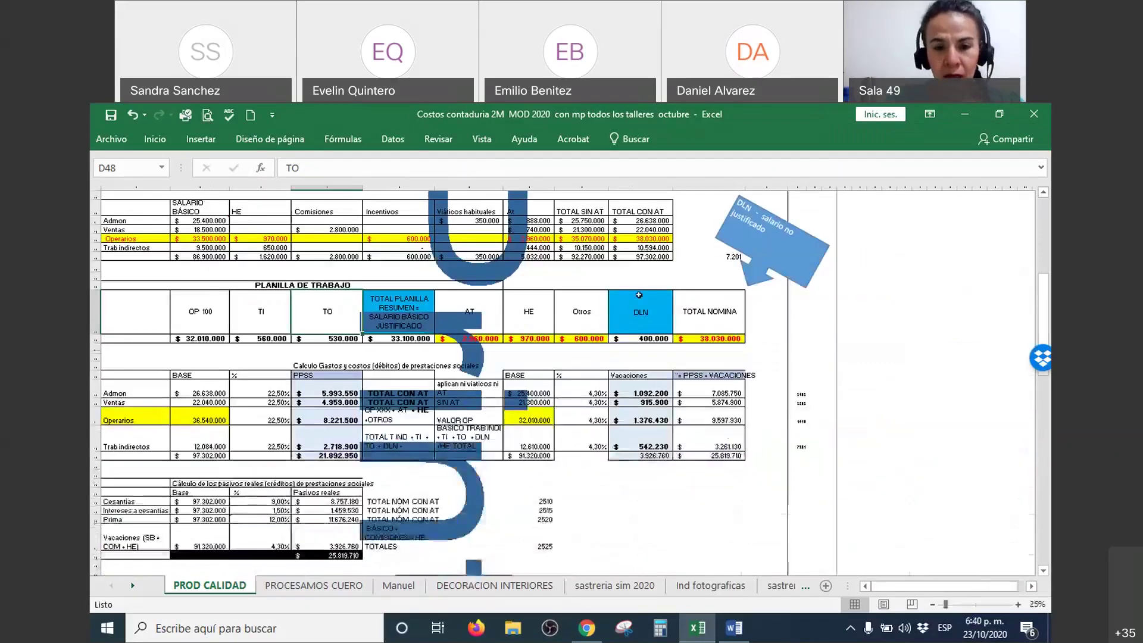
click(269, 138)
click(344, 191)
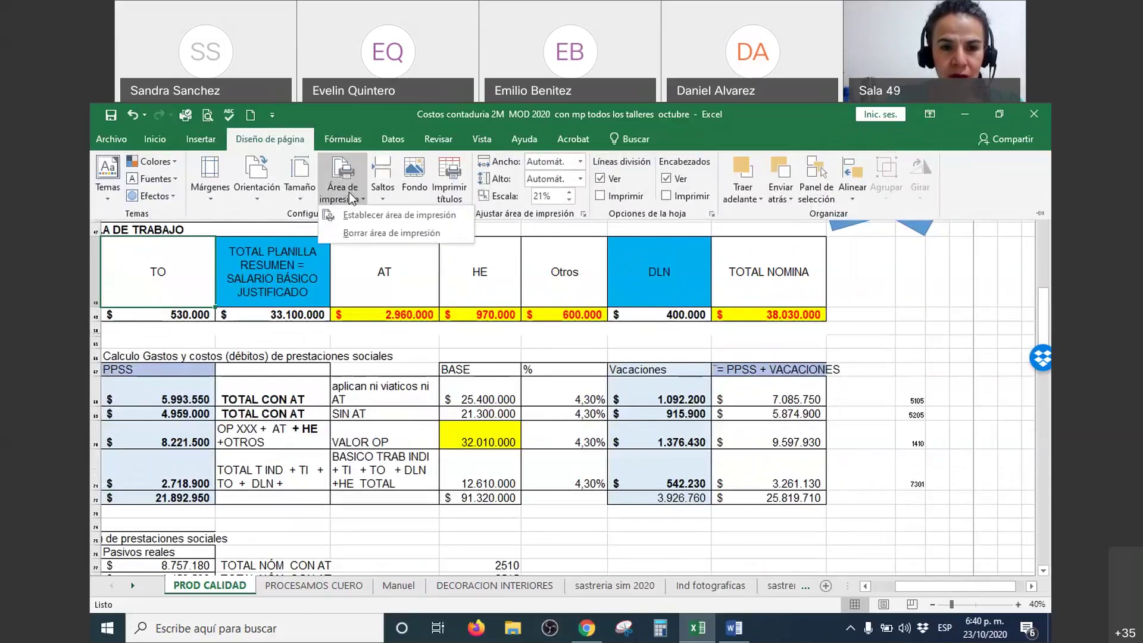
click(361, 233)
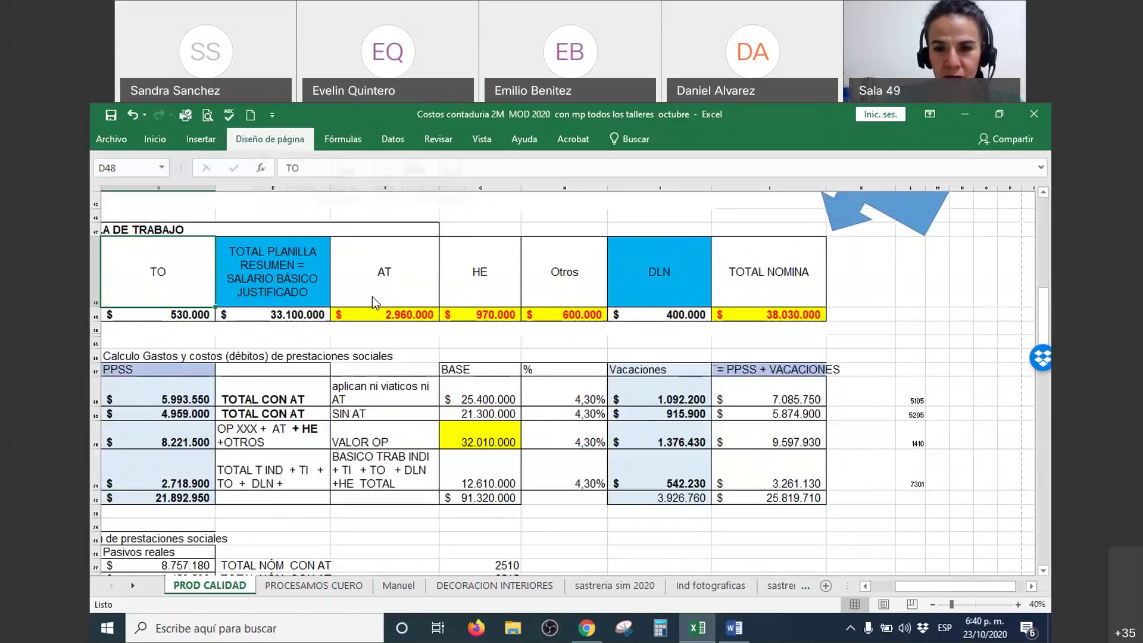
Switch the PROD CALIDAD sheet to page break preview
scroll(420, 304, up, 4)
scroll(420, 304, down, 10)
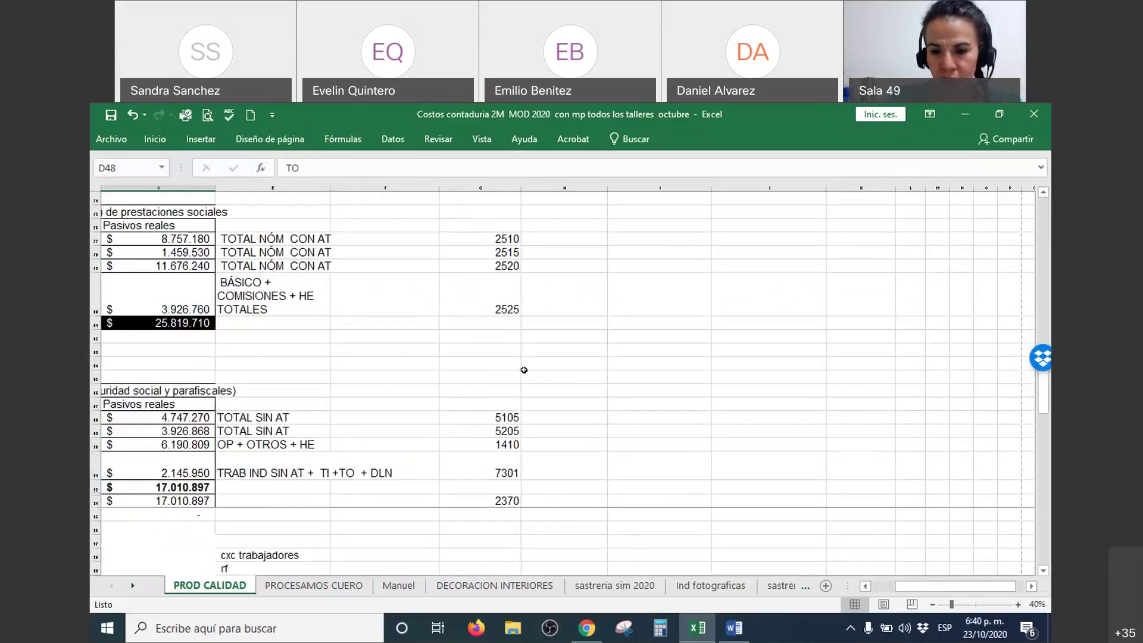
scroll(552, 388, left, 3)
scroll(553, 388, up, 5)
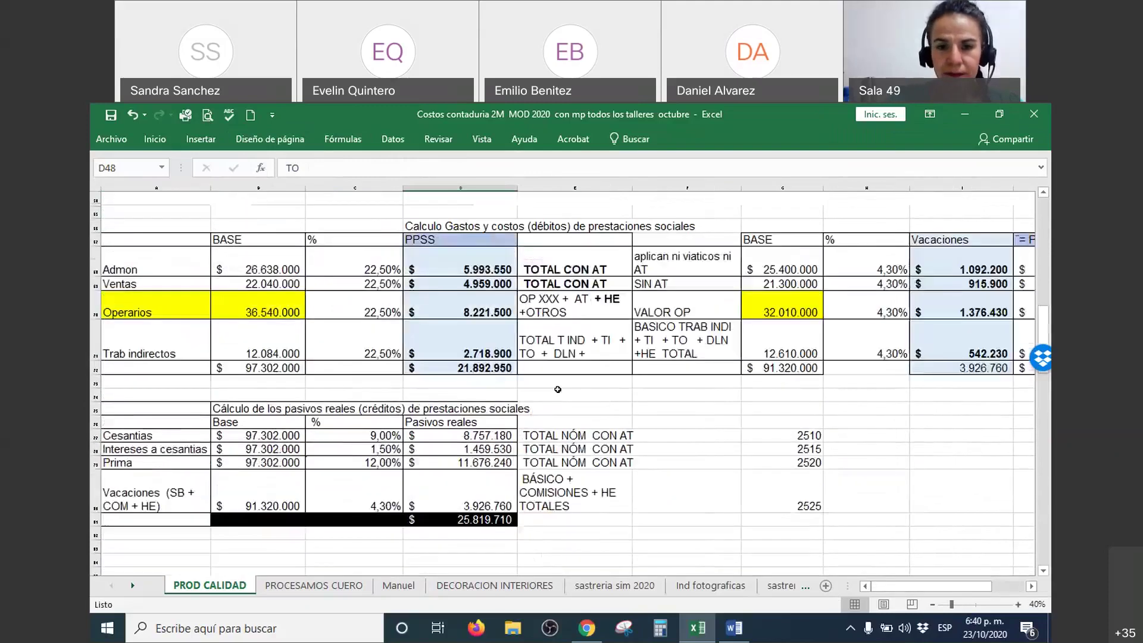
scroll(553, 387, down, 3)
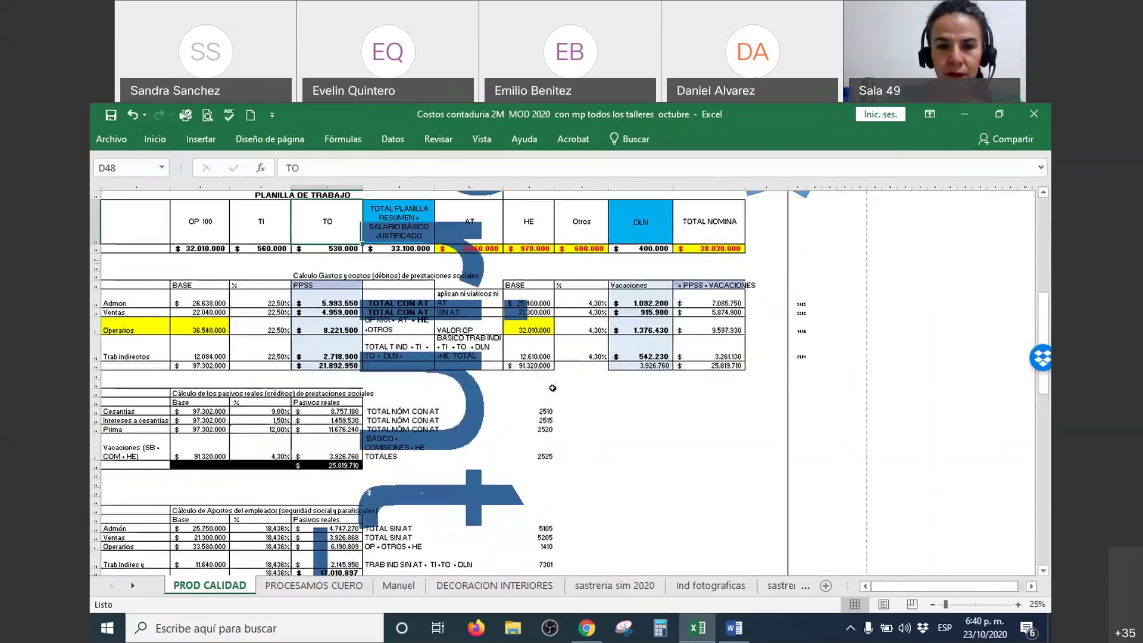
scroll(534, 371, up, 2)
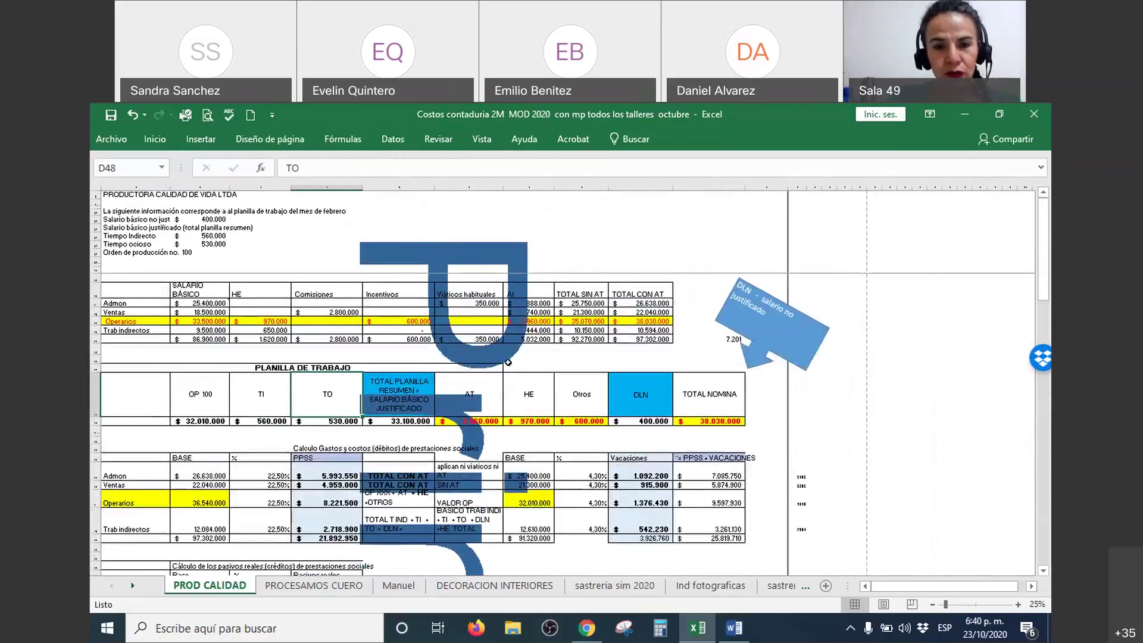
click(466, 252)
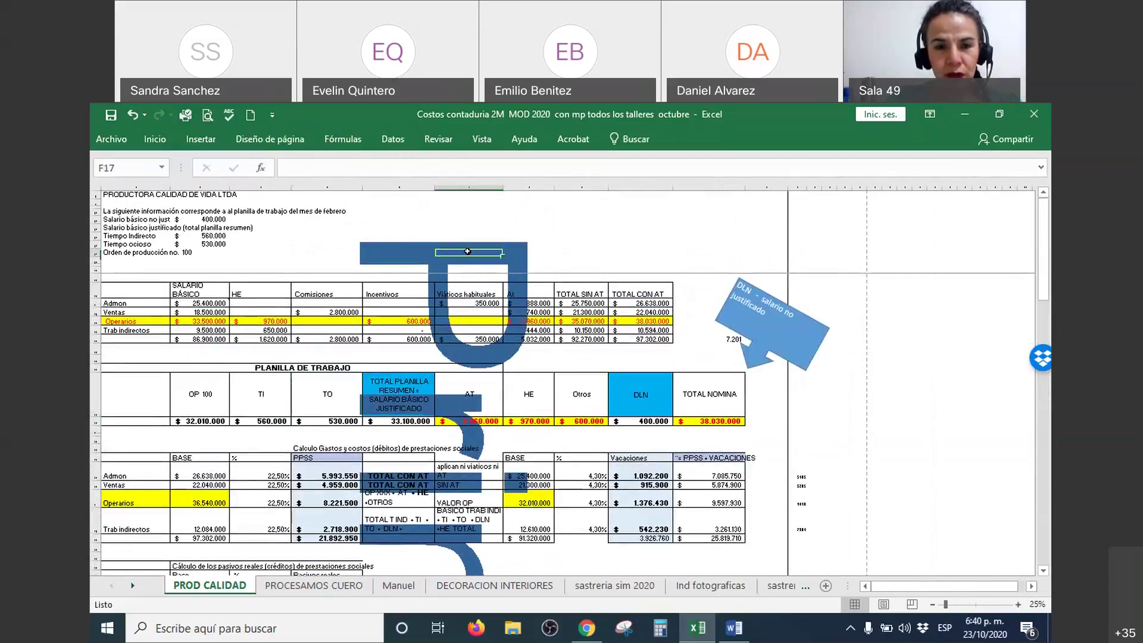
click(913, 604)
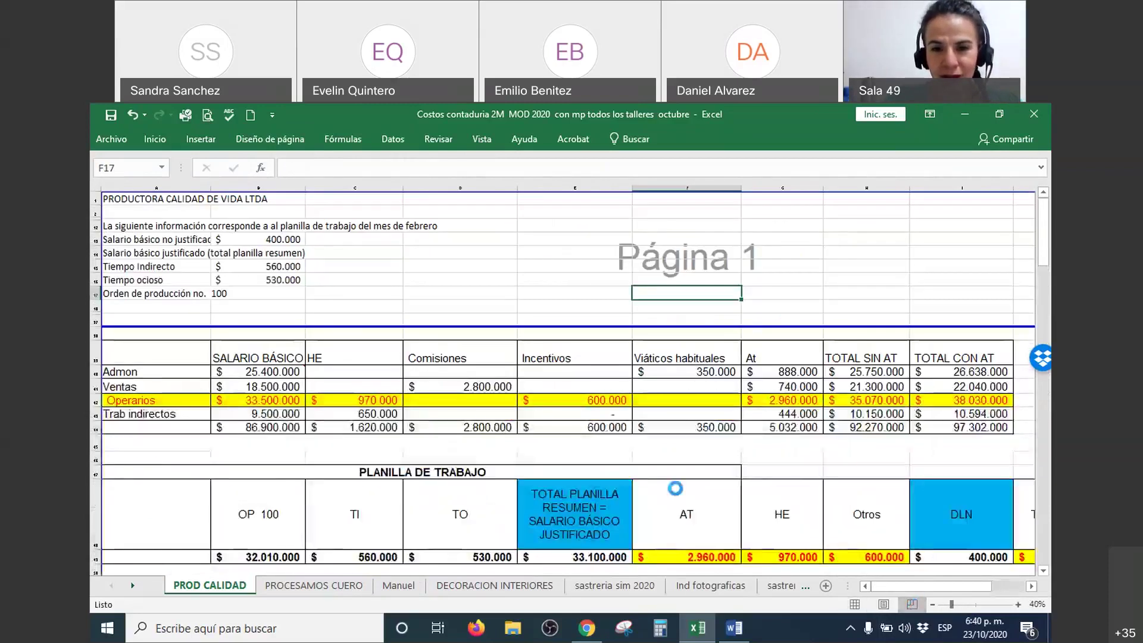
scroll(744, 485, down, 3)
scroll(675, 489, up, 2)
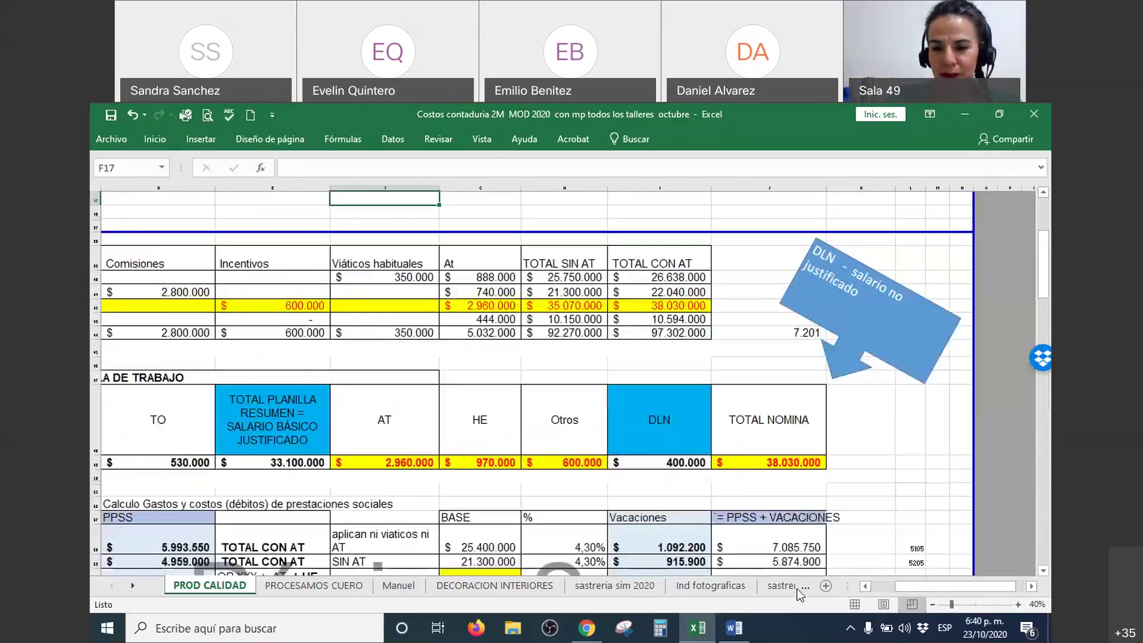
Examine the PLANILLA DE TRABAJO row, comparing the TOTAL PLANILLA RESUMEN amount and its formula with the DLN amount
click(879, 586)
scroll(722, 412, down, 3)
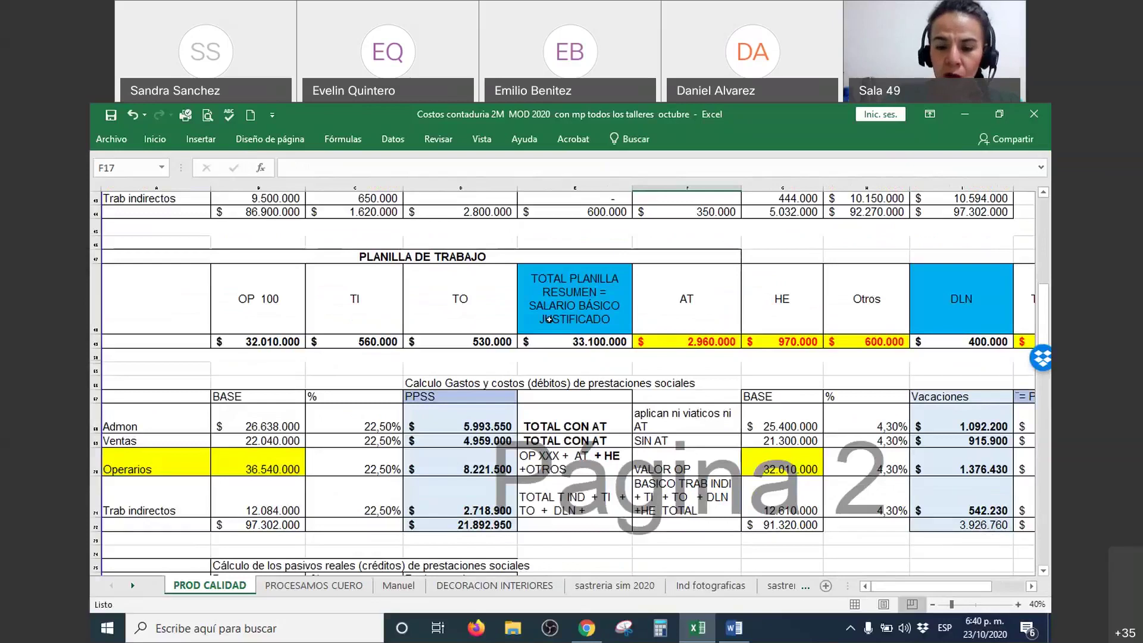
click(548, 319)
key(Right)
key(Right)
key(Right)
key(Right)
key(Right)
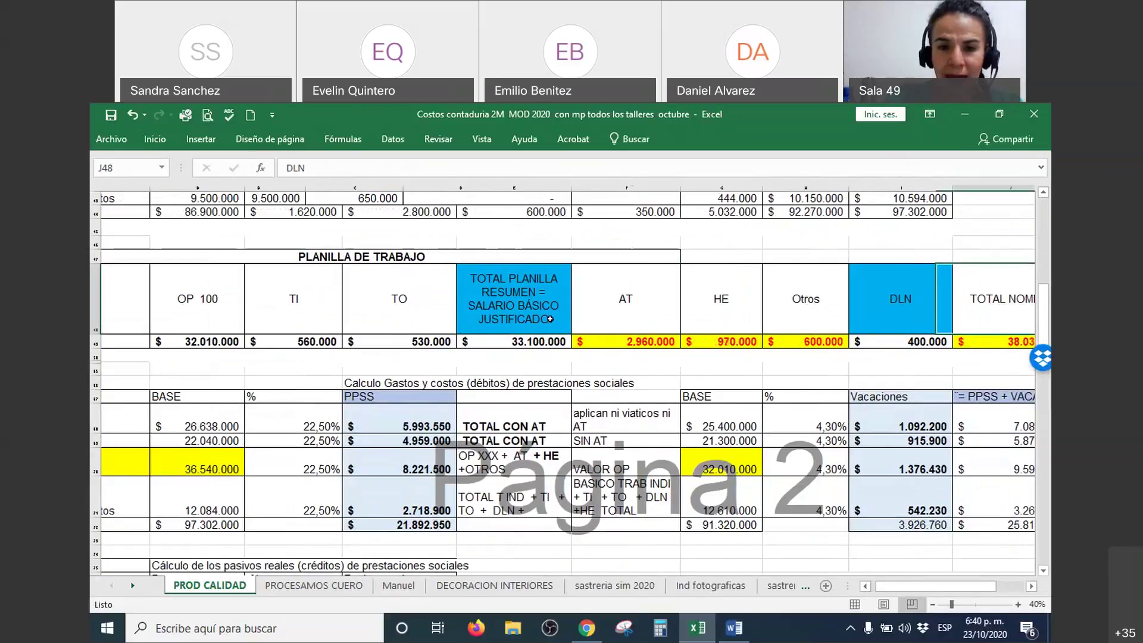
click(400, 319)
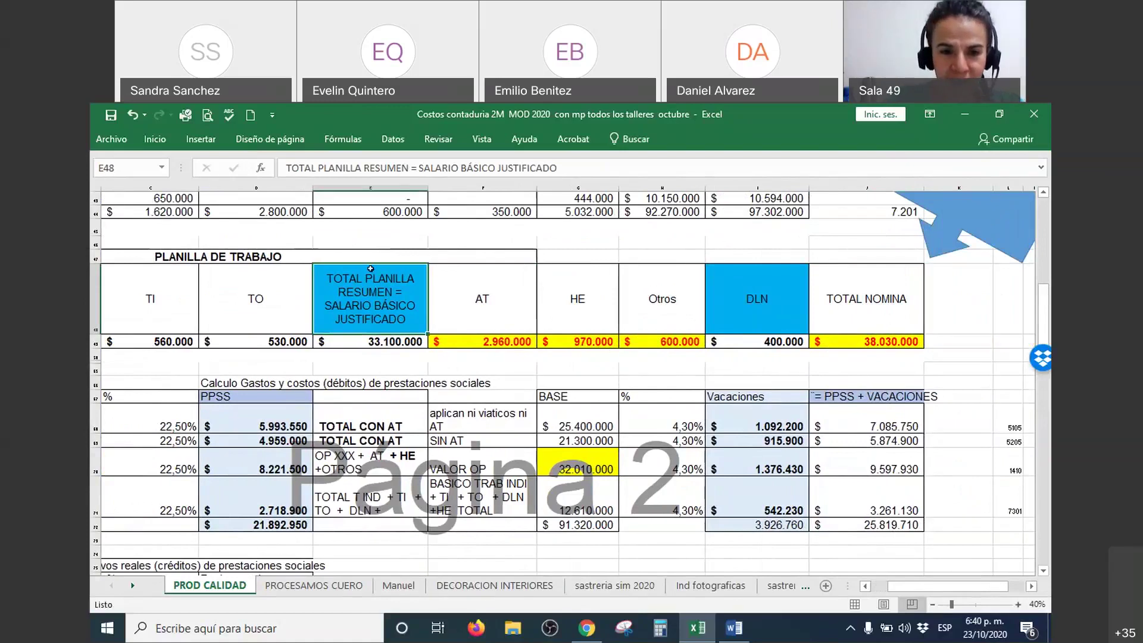
drag(374, 294, 377, 344)
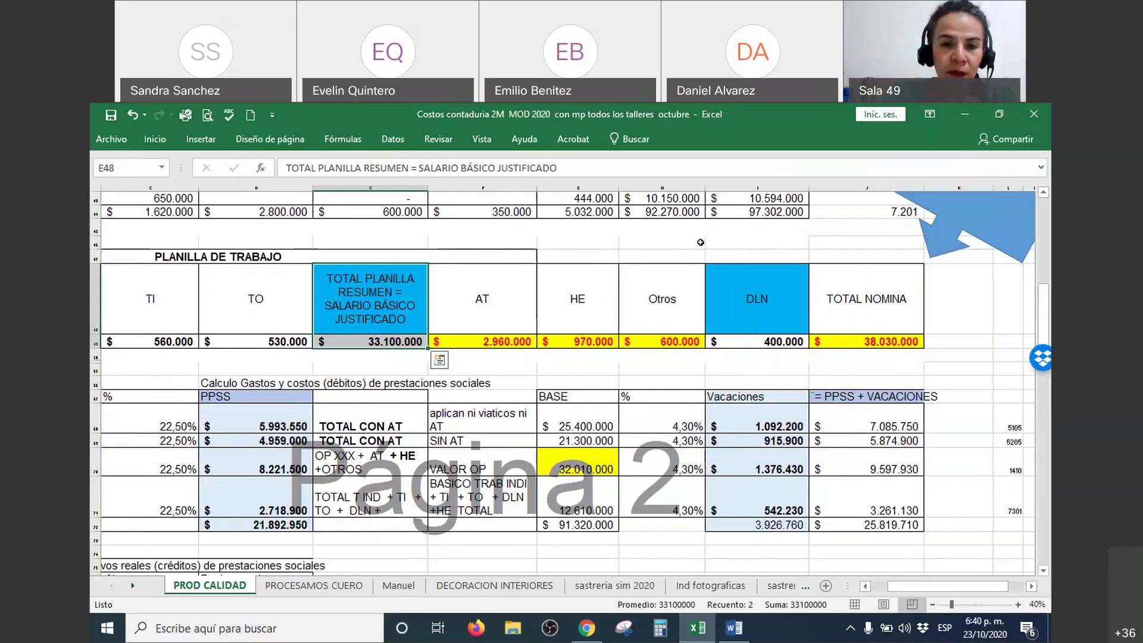
click(756, 298)
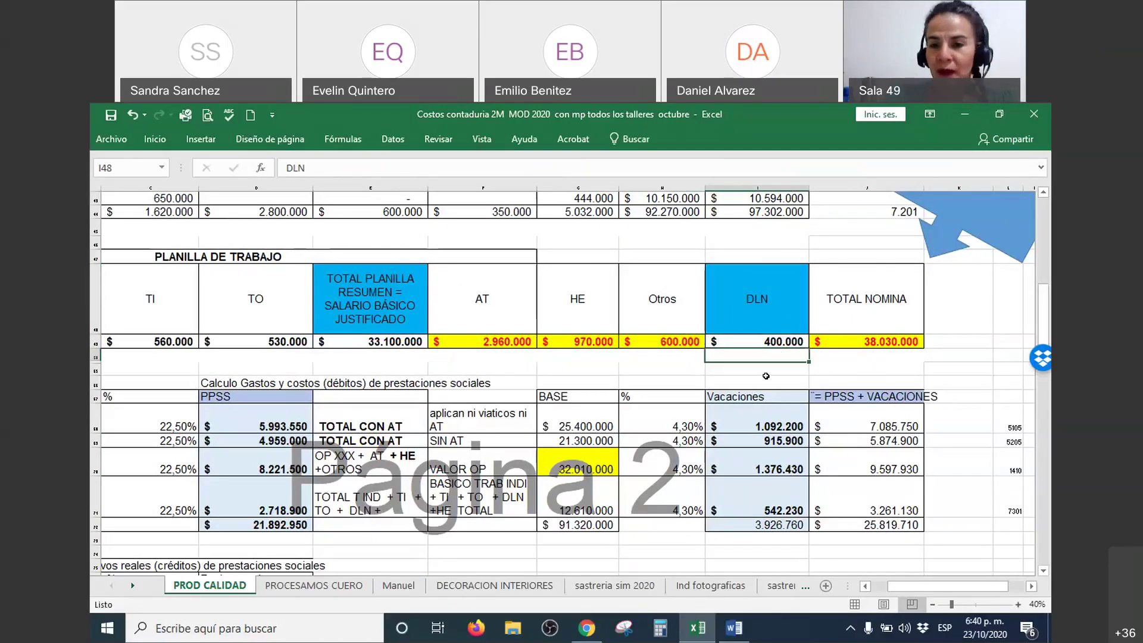
drag(758, 301, 784, 360)
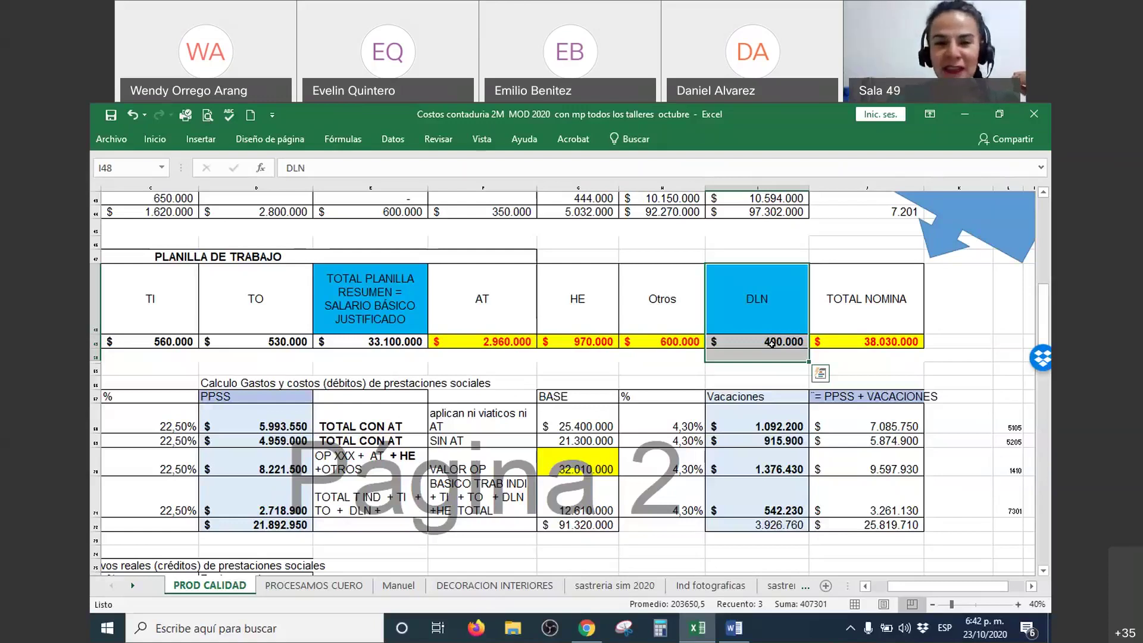
click(390, 341)
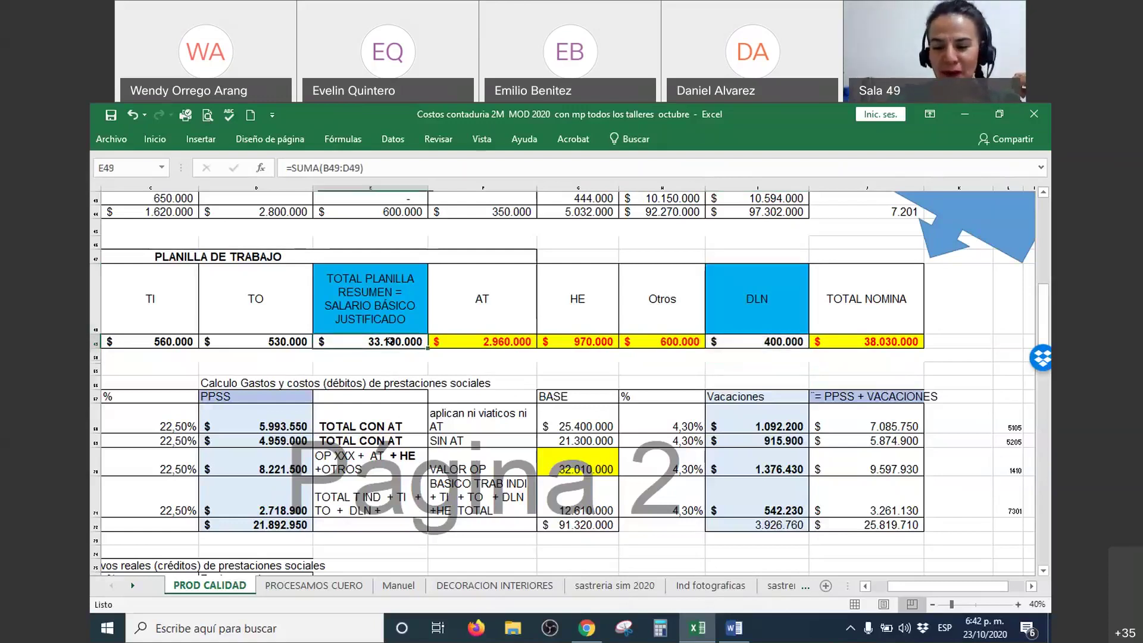
Examine the OP 100, TI and TO amounts and their formulas in the PLANILLA DE TRABAJO row
key(Left)
key(Left)
key(Left)
key(Left)
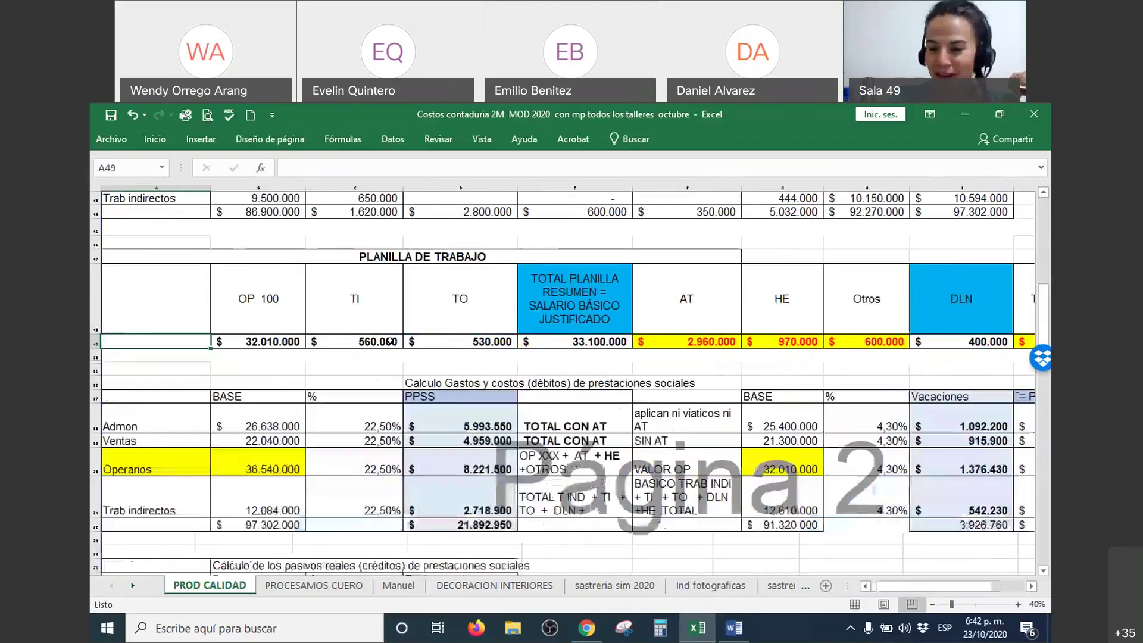
click(390, 341)
key(Left)
key(Left)
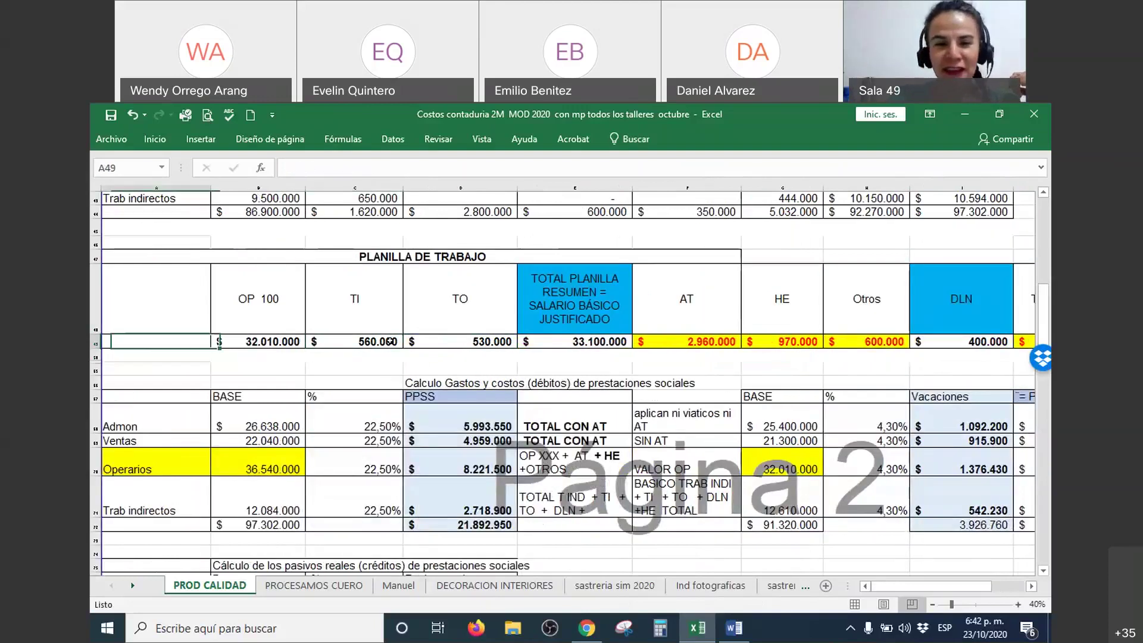
key(Right)
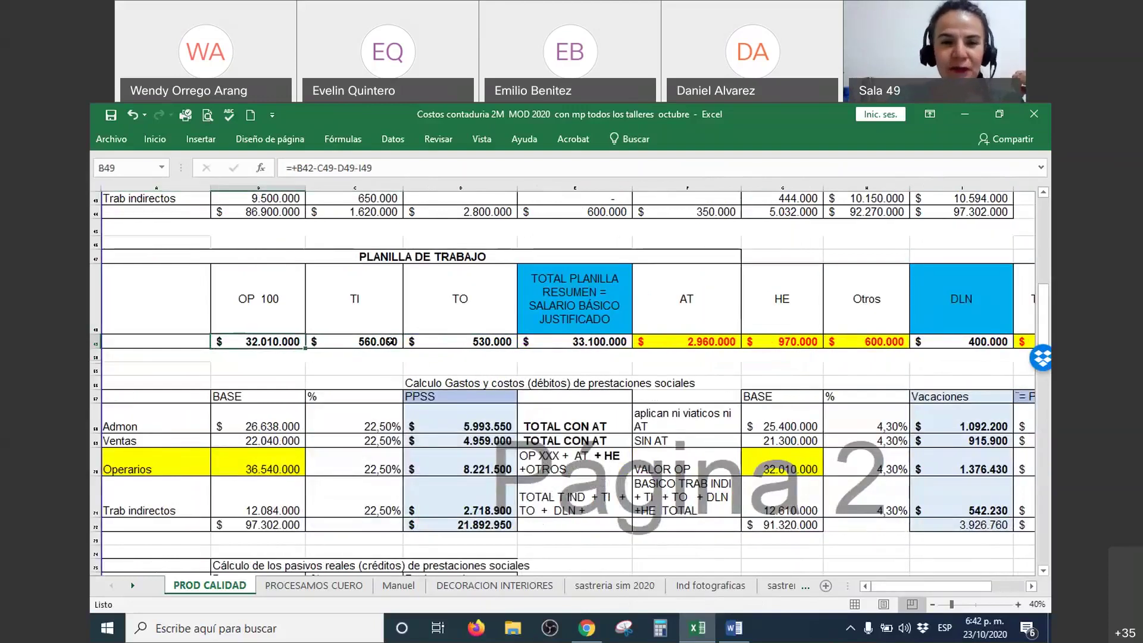
key(Right)
key(Right)
key(Right)
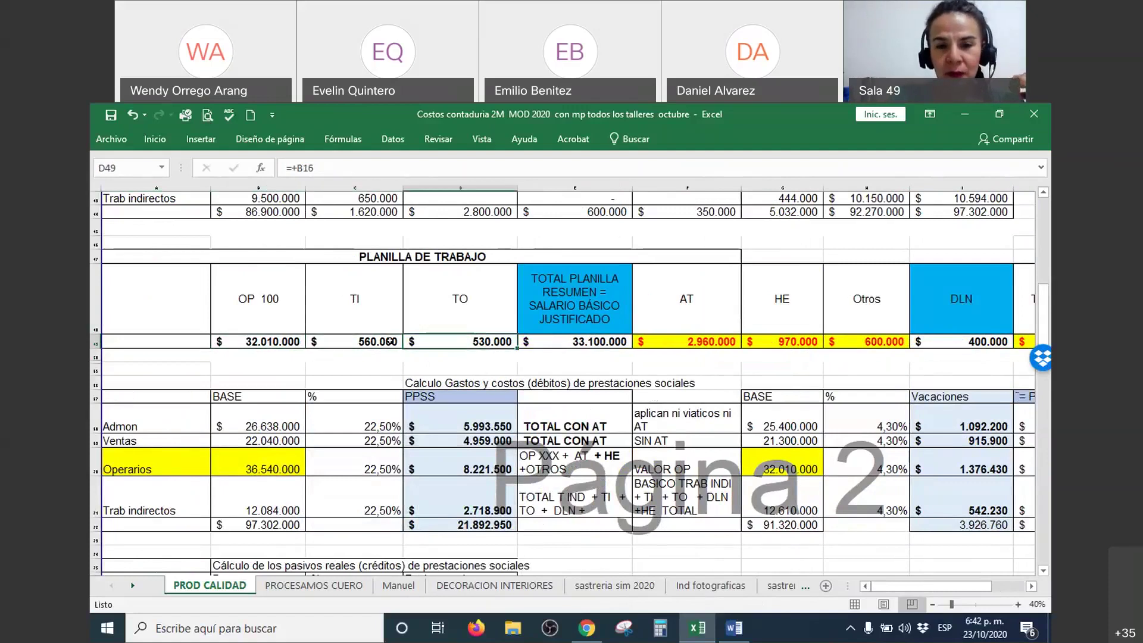
key(Down)
key(Left)
key(Left)
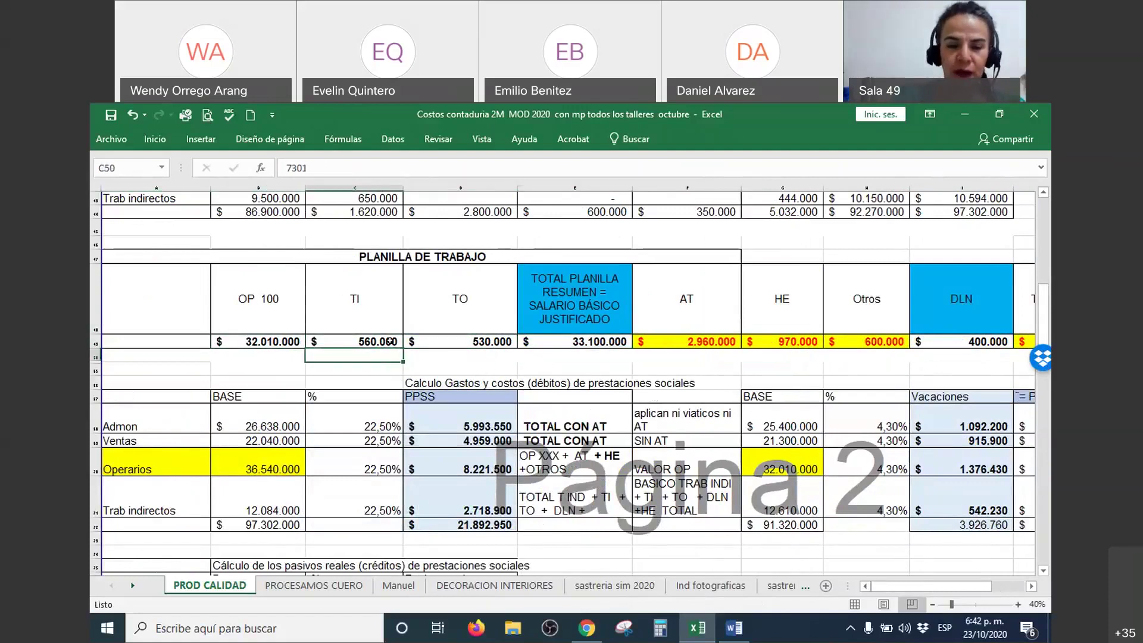
Return the PROD CALIDAD sheet to normal view at the social benefits calculation tables
scroll(359, 336, down, 4)
key(Down)
key(Down)
key(Down)
key(Down)
key(Down)
key(Down)
key(Down)
key(Left)
key(Left)
key(shift+Right)
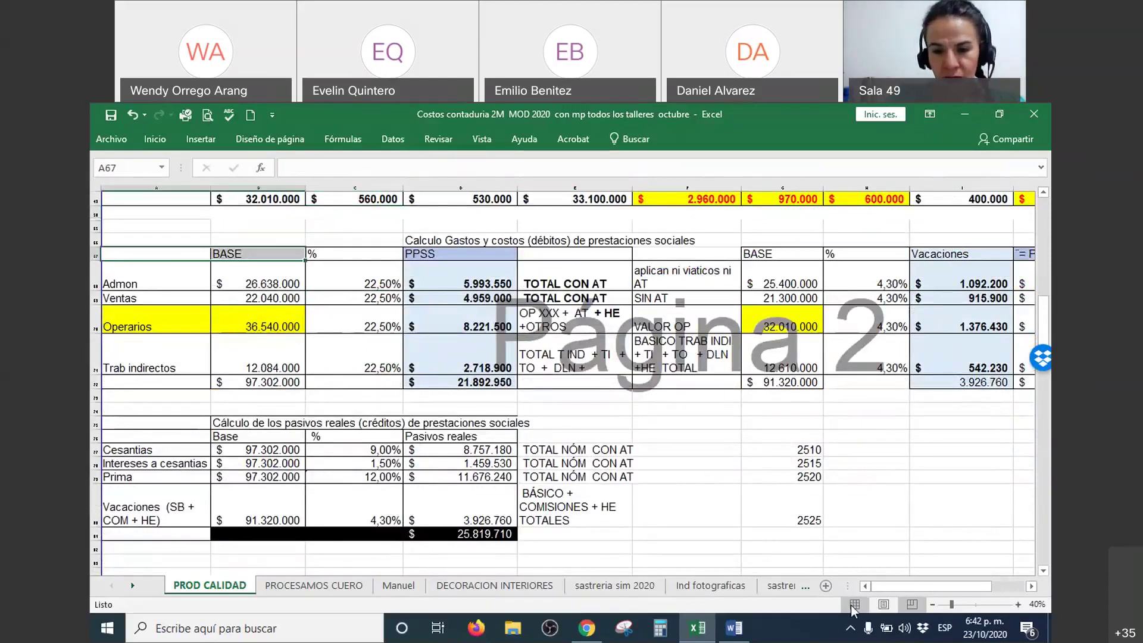
click(855, 604)
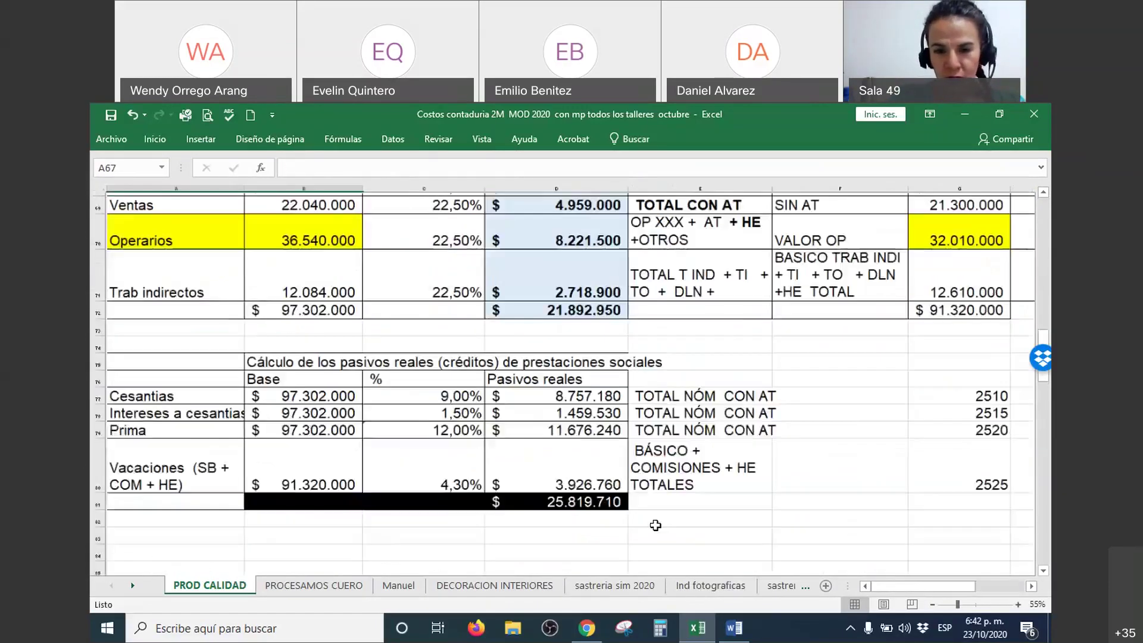
Select the PPSS calculation table A67:D72 and set the sheet zoom to 60%
scroll(655, 524, up, 1)
scroll(655, 525, up, 2)
drag(203, 272, 705, 512)
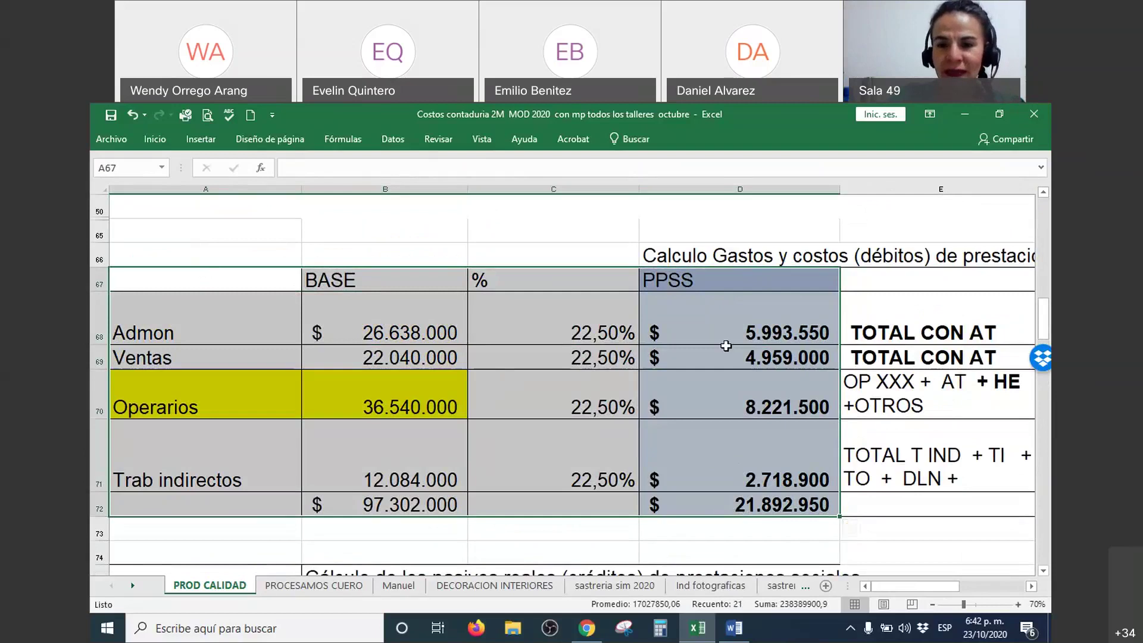
click(931, 605)
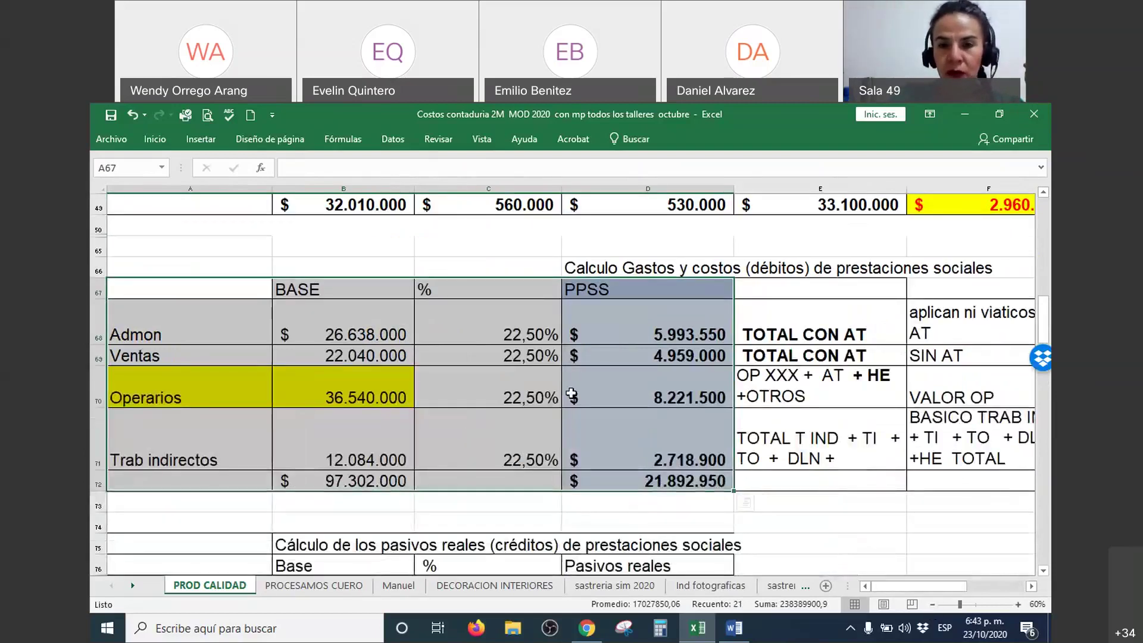
Review the PPSS base amounts and composition notes for the Admon, Ventas, Operarios and Trab indirectos rows
click(180, 323)
drag(179, 323, 343, 331)
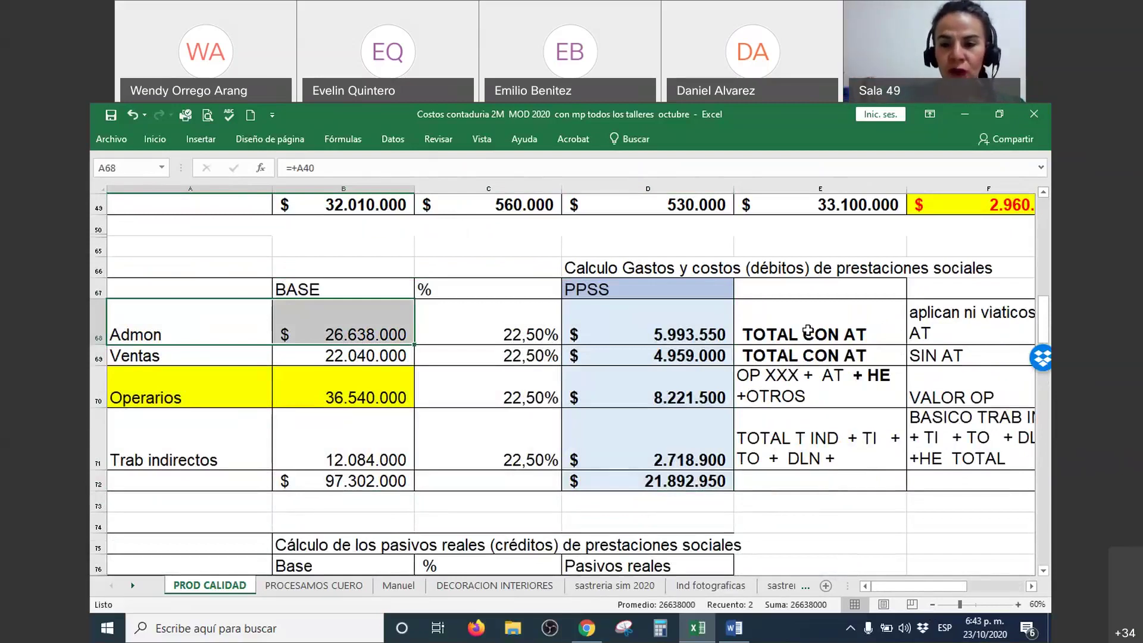
click(807, 331)
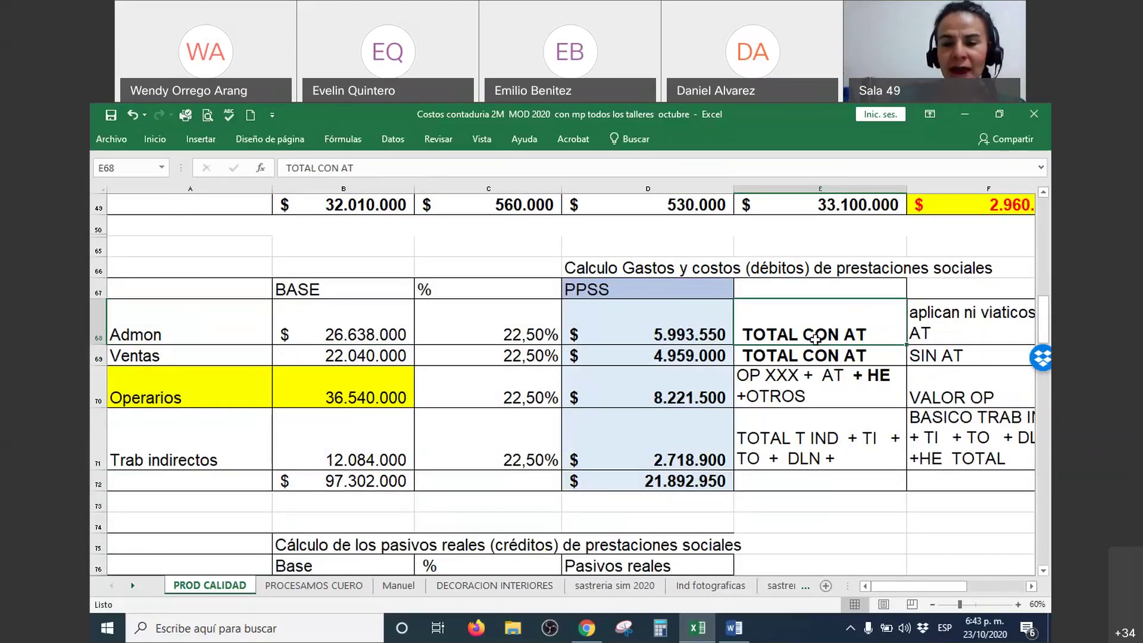
drag(807, 331, 821, 350)
click(820, 350)
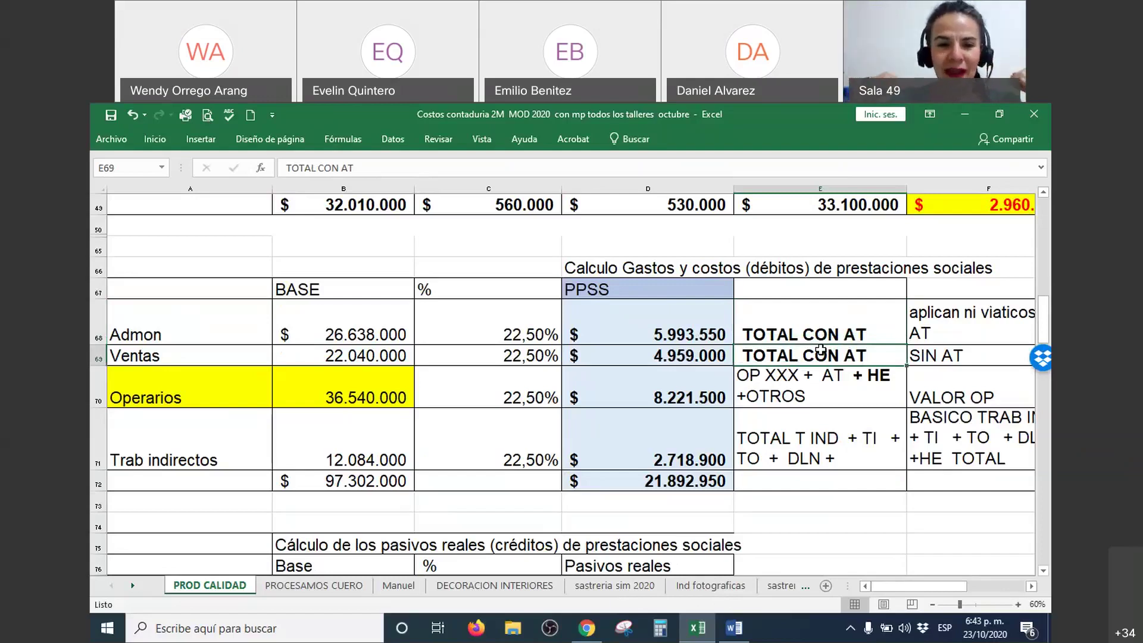
click(817, 386)
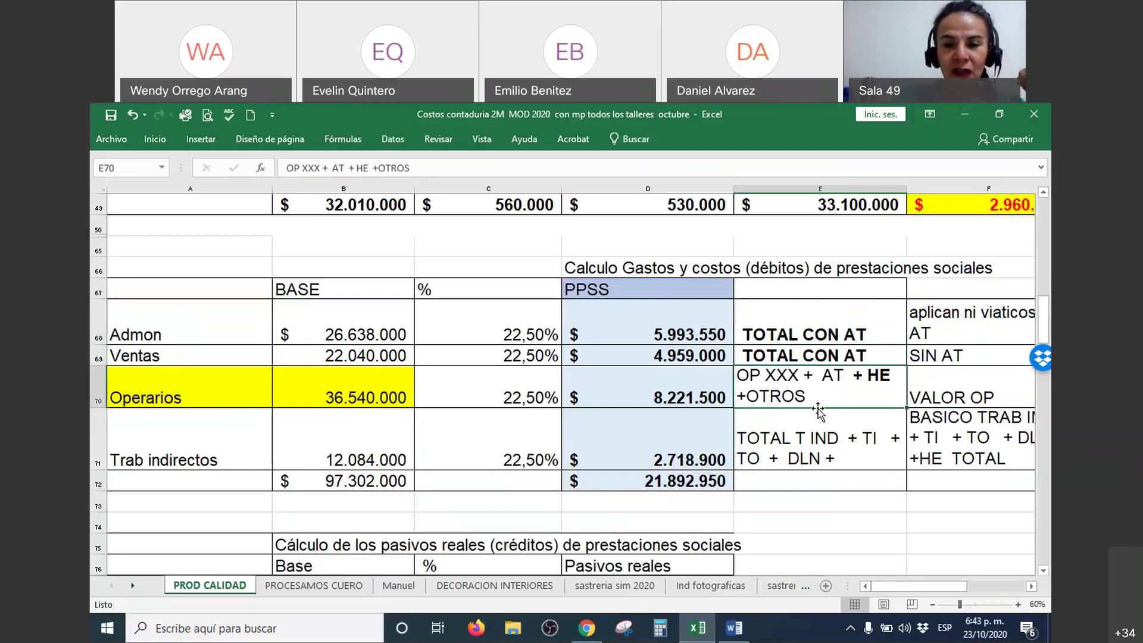
drag(225, 395, 777, 385)
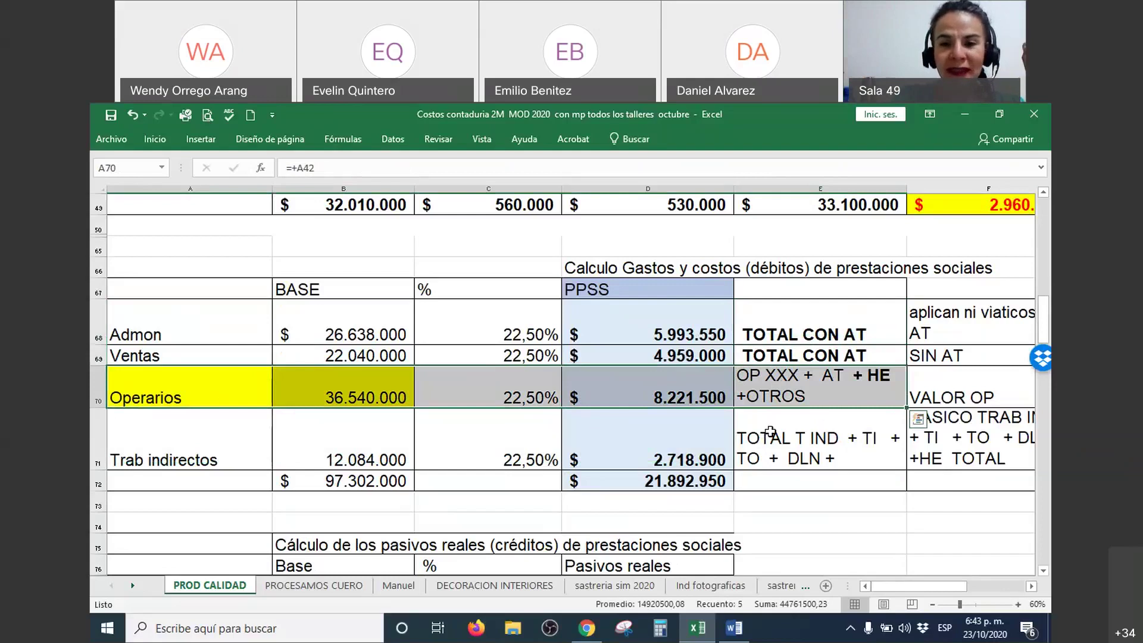
scroll(770, 432, up, 1)
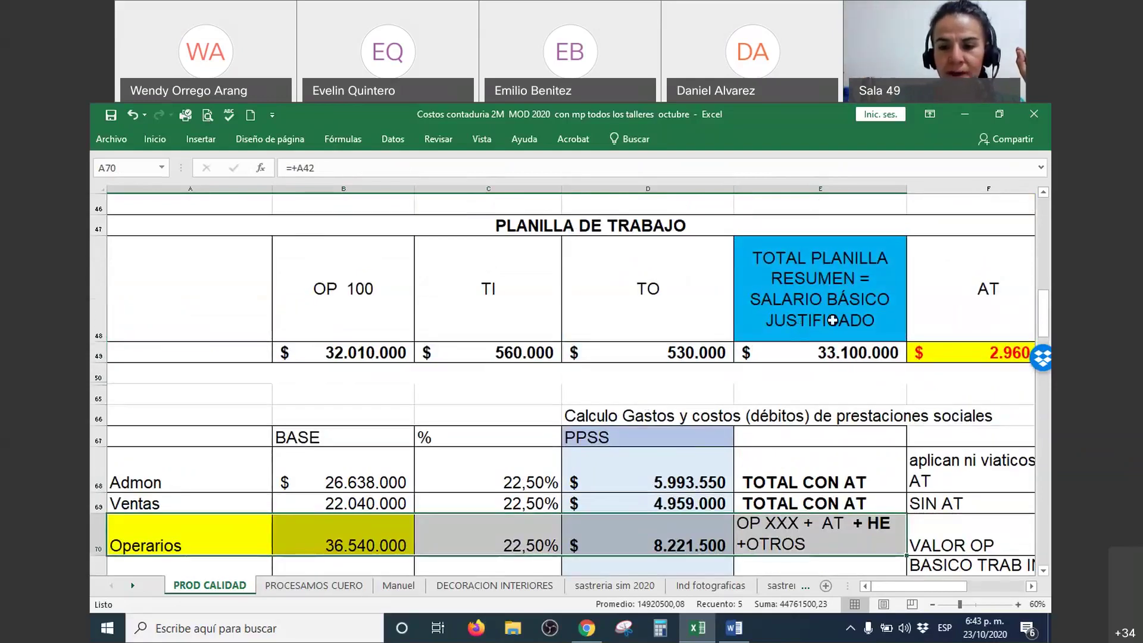
scroll(832, 320, down, 2)
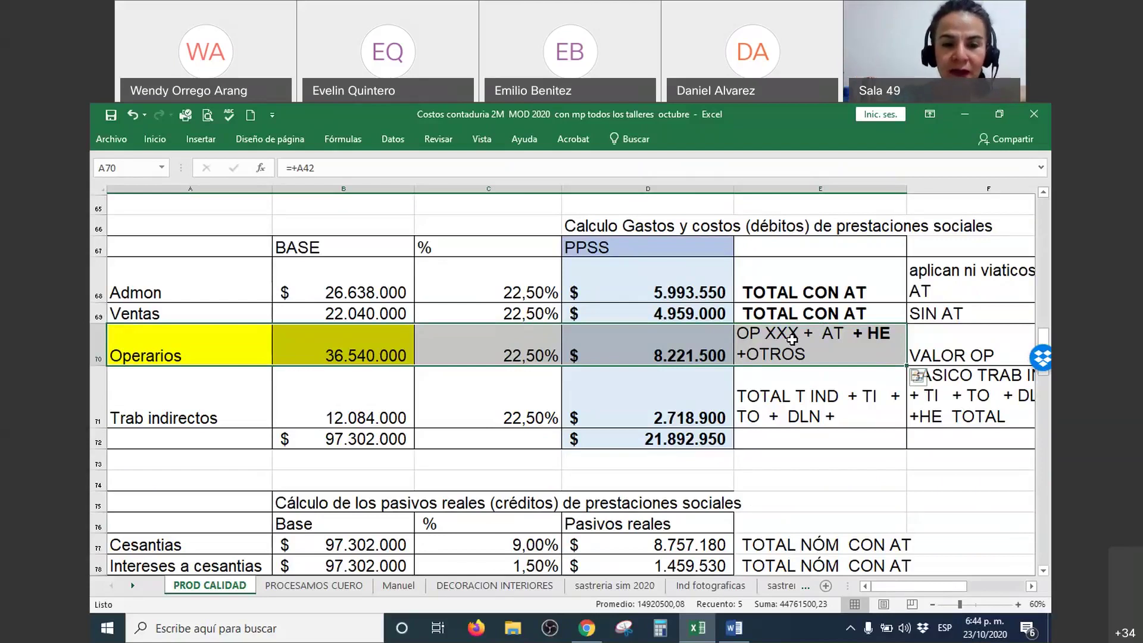
drag(153, 387, 781, 389)
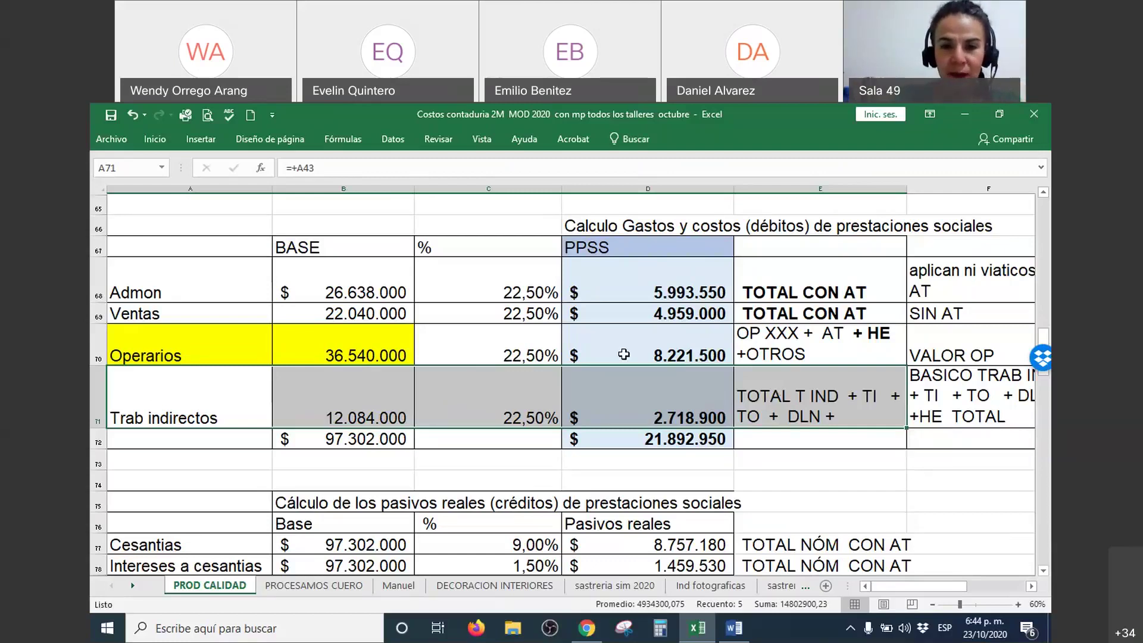
drag(190, 246, 658, 408)
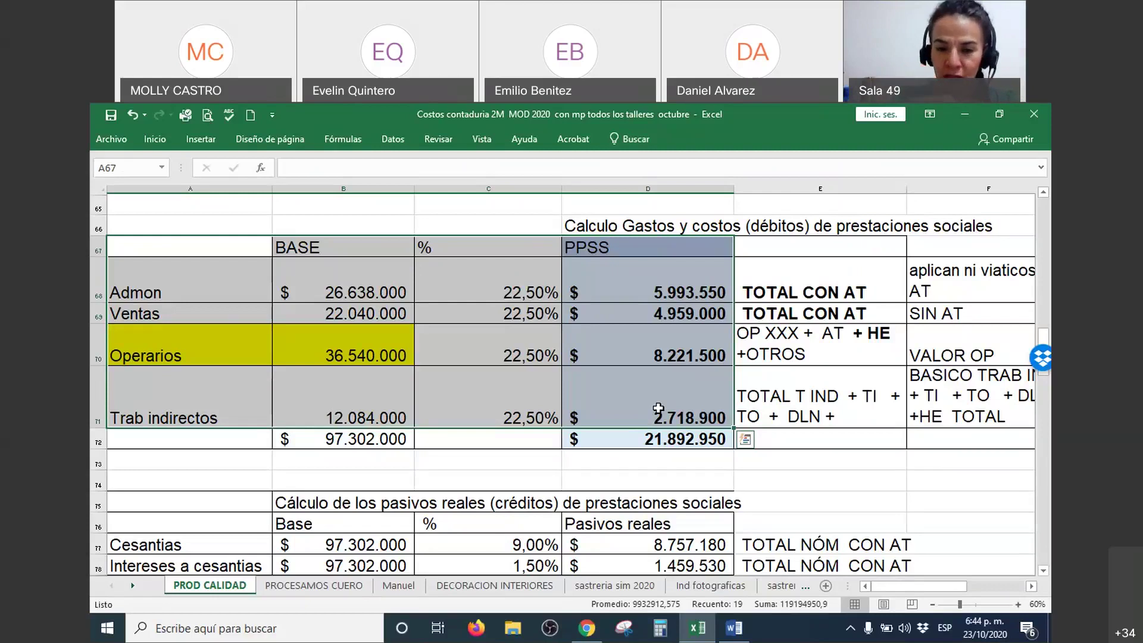
Switch to the Word document and examine the Causa Prestaciones Sociales percentages, enlarged to 190%
click(735, 628)
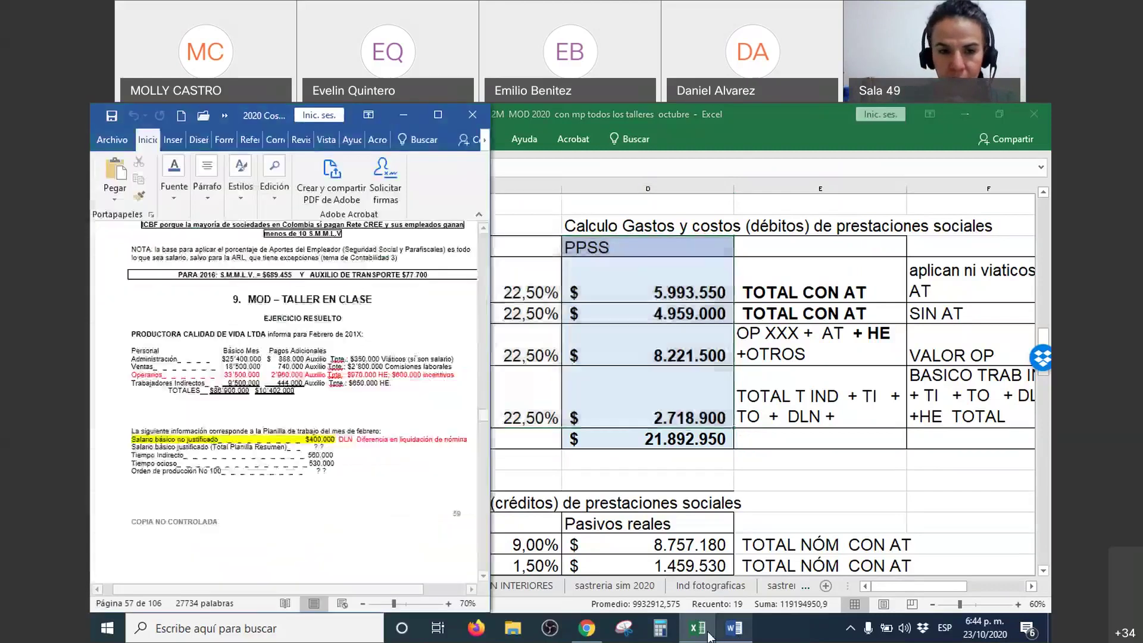
scroll(314, 403, up, 3)
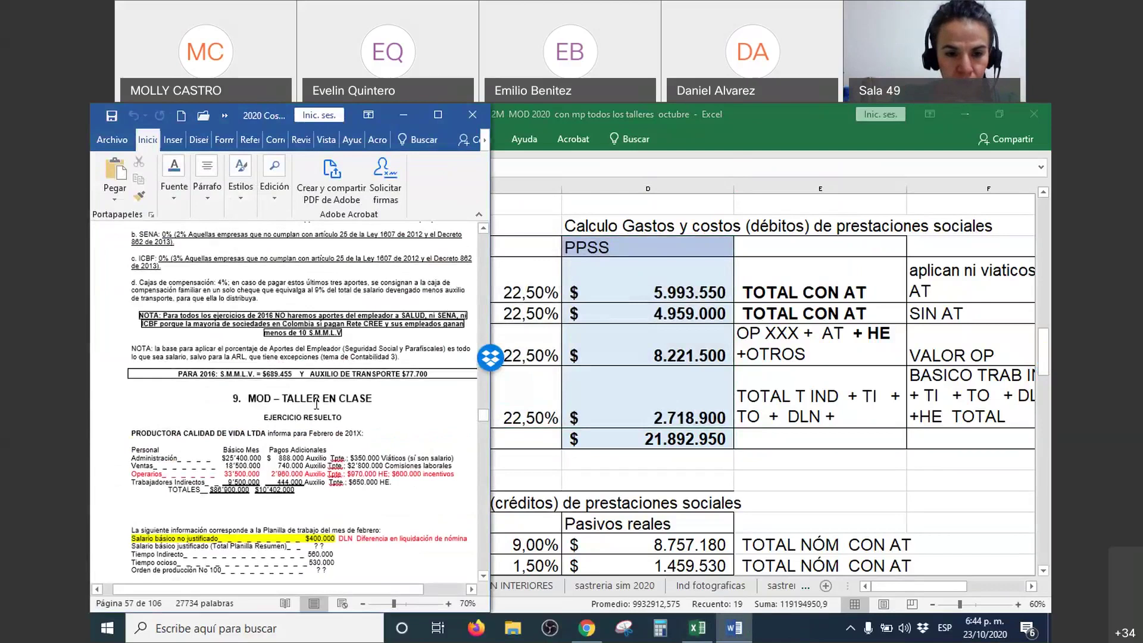
scroll(379, 447, down, 10)
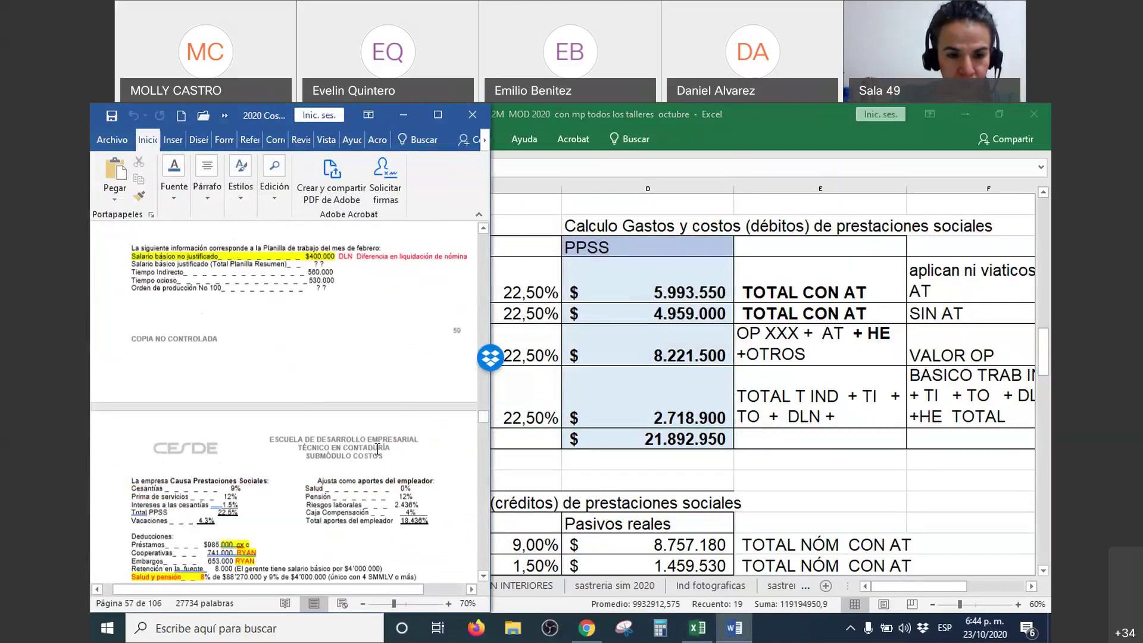
ctrl+scroll(326, 454, up, 12)
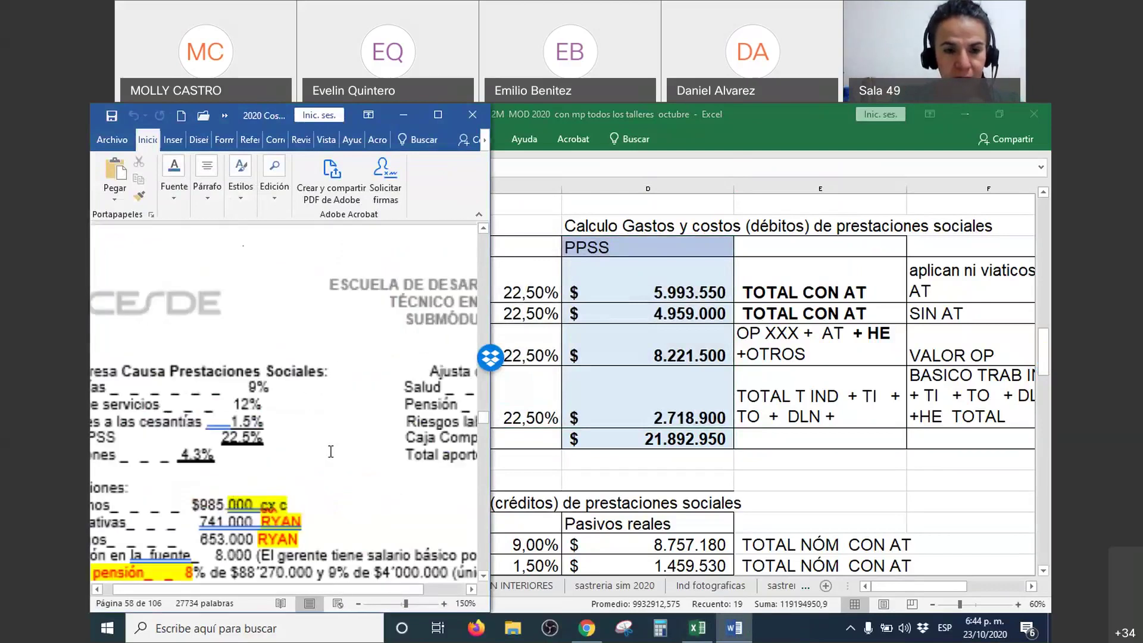
drag(361, 592, 240, 589)
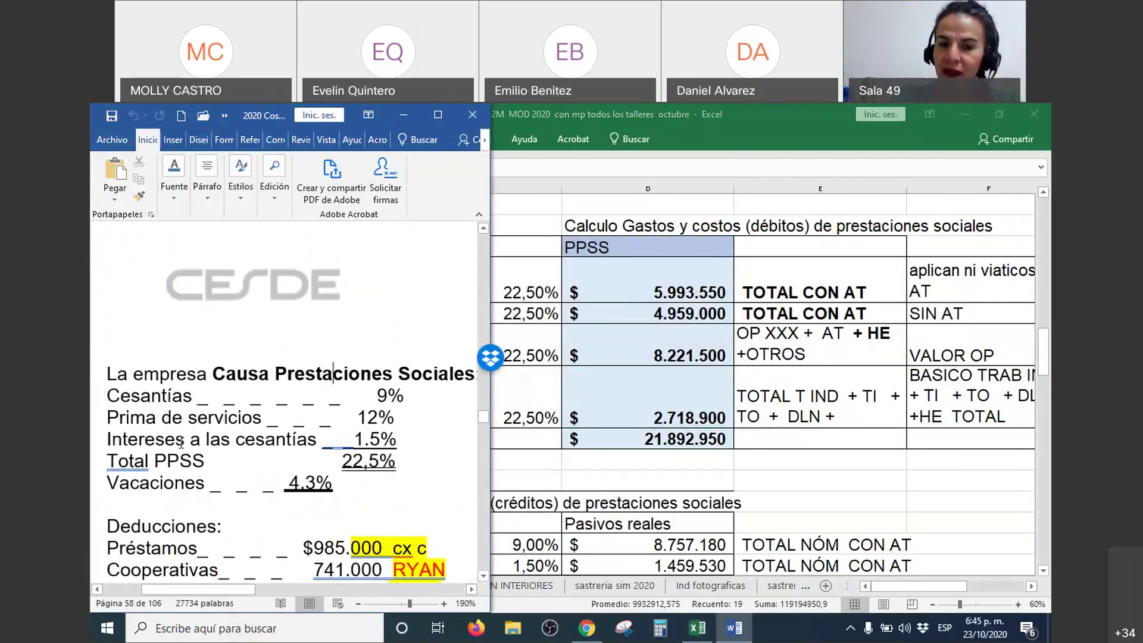
Switch back to the Excel workbook and examine the vacation calculation block F67:I72 with its base notes
click(697, 628)
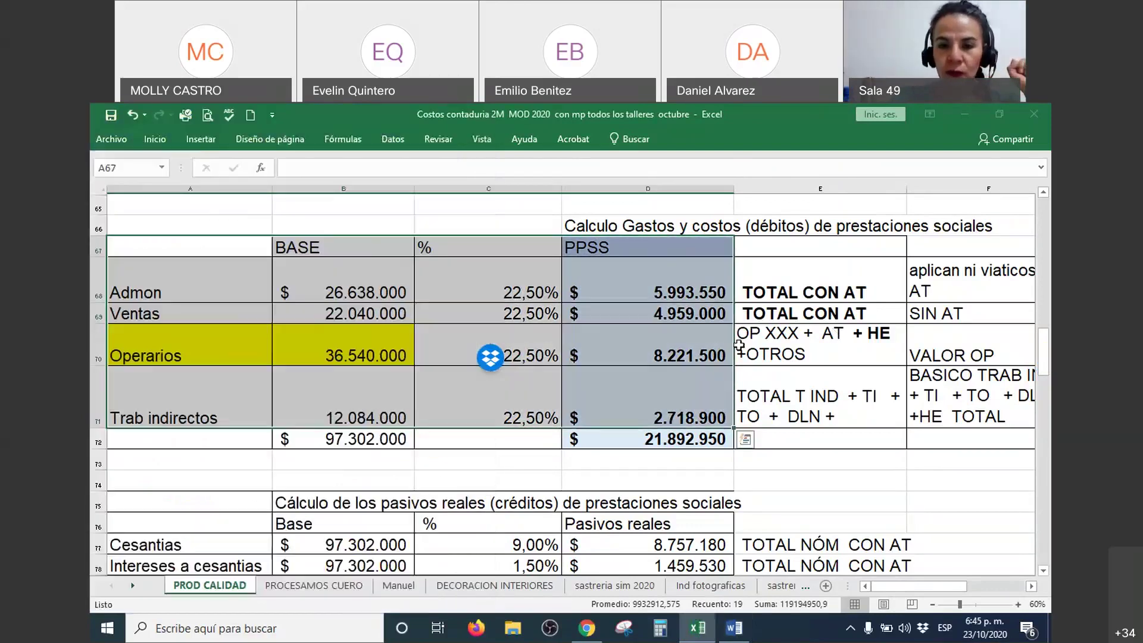
click(793, 331)
key(Right)
key(Right)
key(Right)
key(Right)
key(Right)
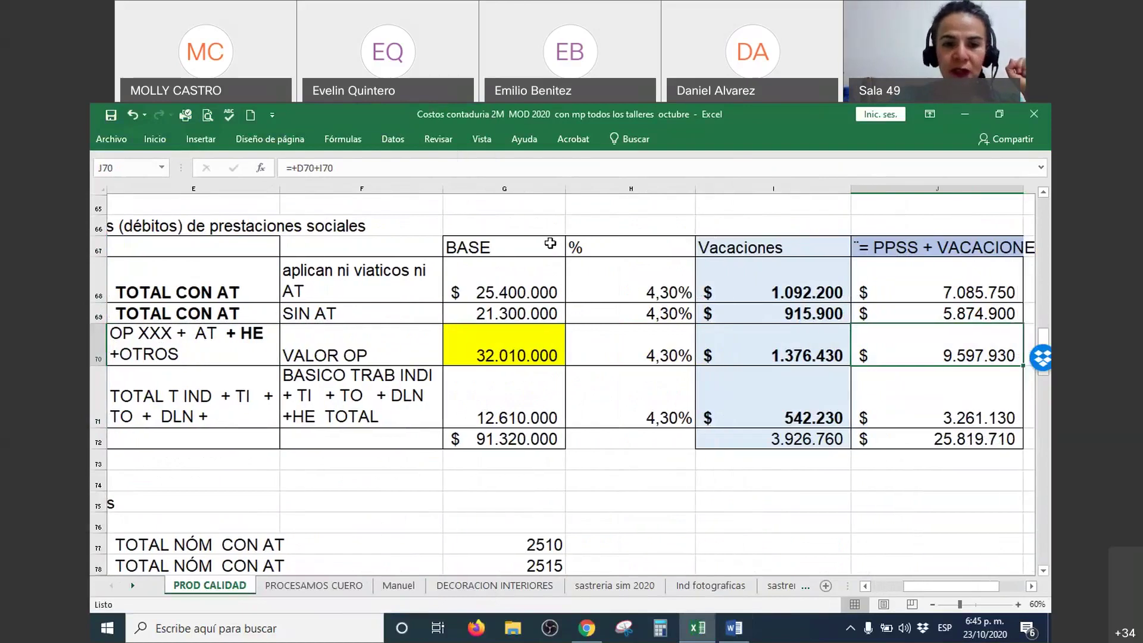
click(380, 247)
drag(452, 248, 738, 438)
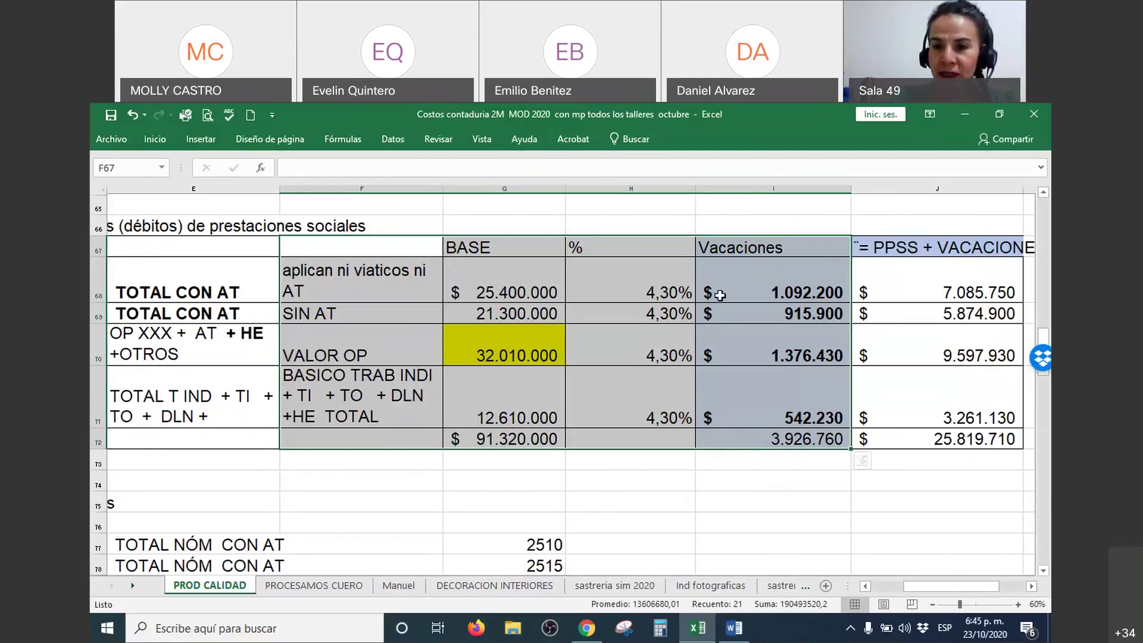
click(339, 294)
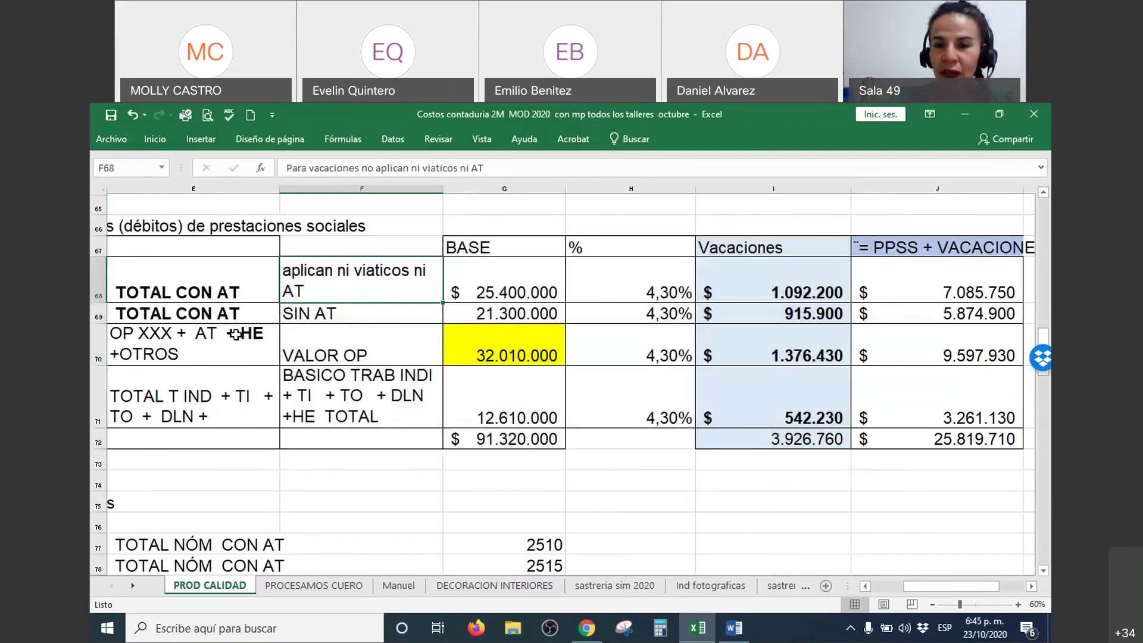
drag(788, 250, 341, 438)
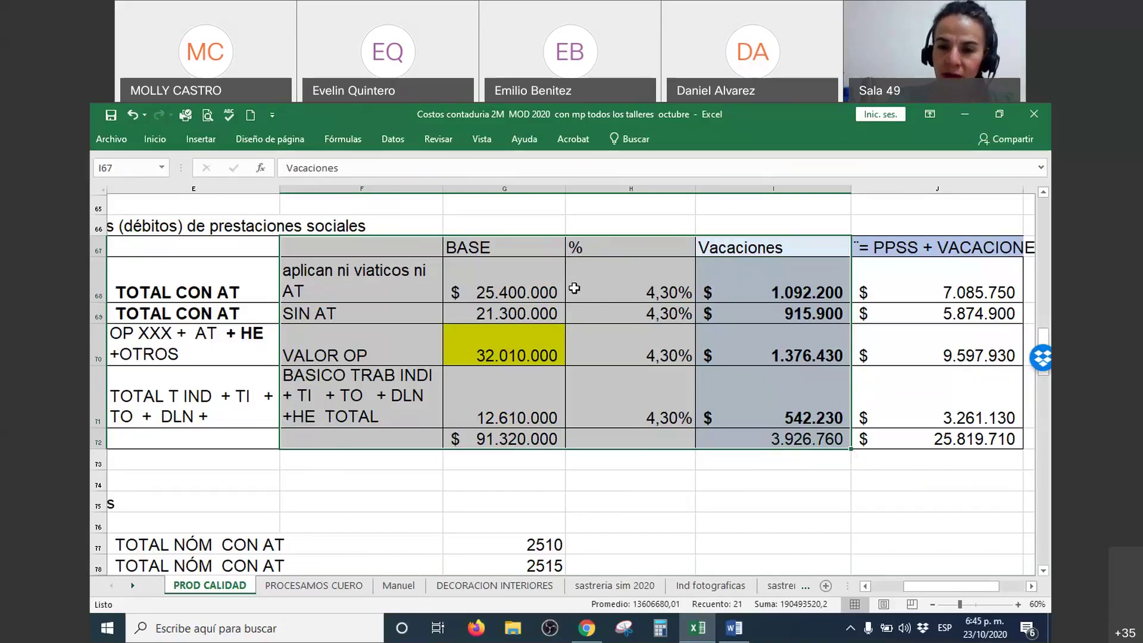
Merge and center the BASE heading of the vacation calculation across F67:G67
drag(482, 249, 372, 250)
right_click(372, 250)
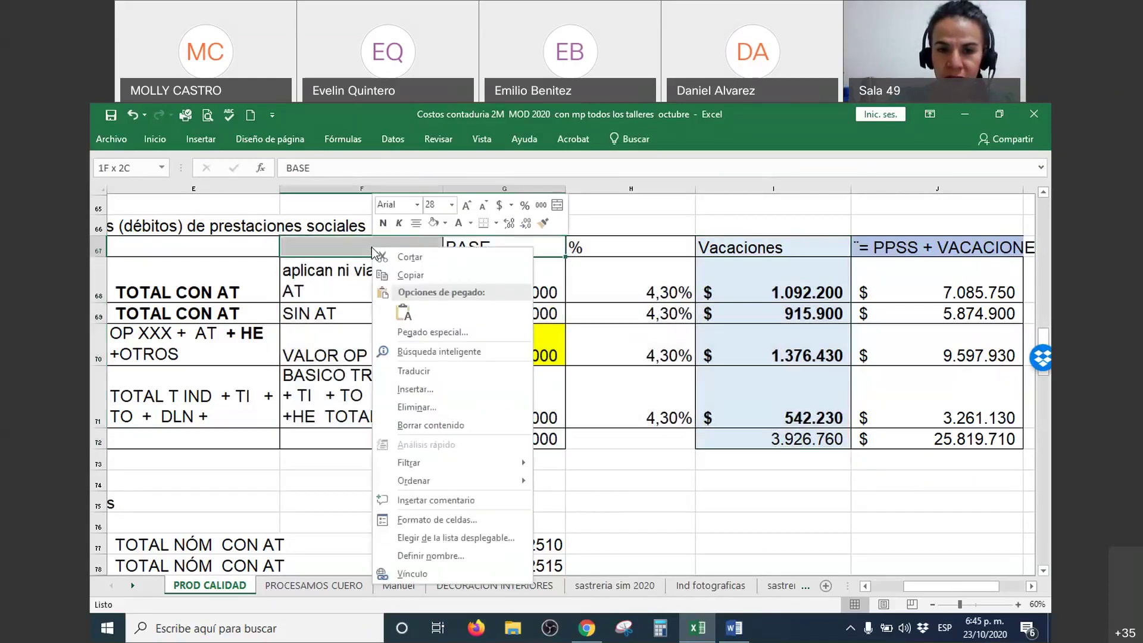
click(363, 345)
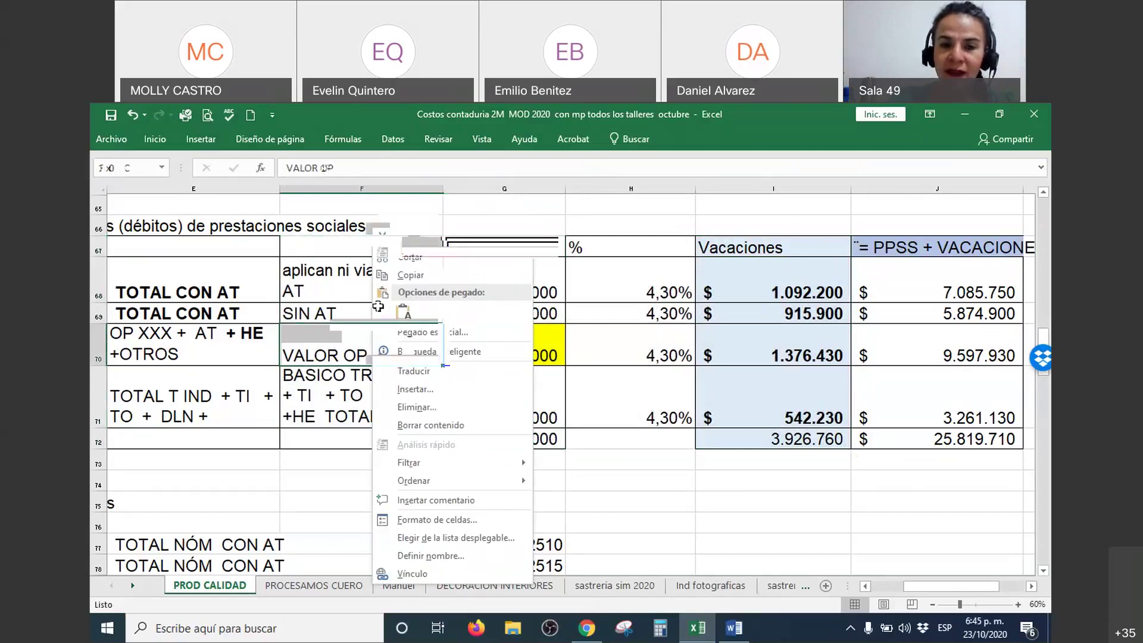
Examine the vacation base notes and amounts row by row, from Admon down to Trab indirectos
click(381, 286)
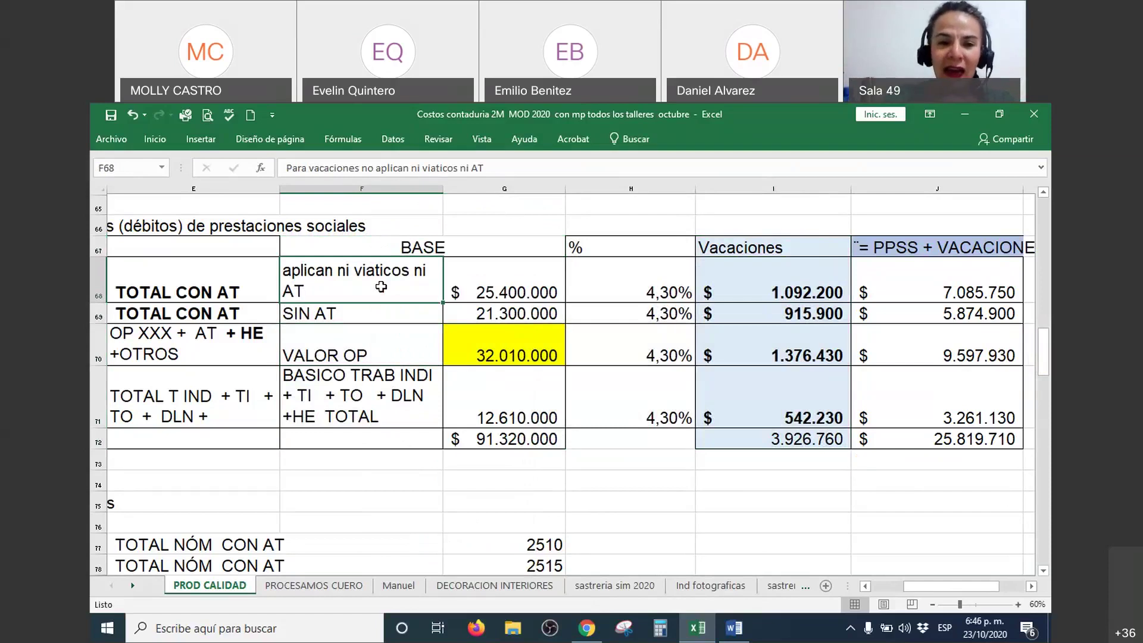
drag(376, 314, 498, 311)
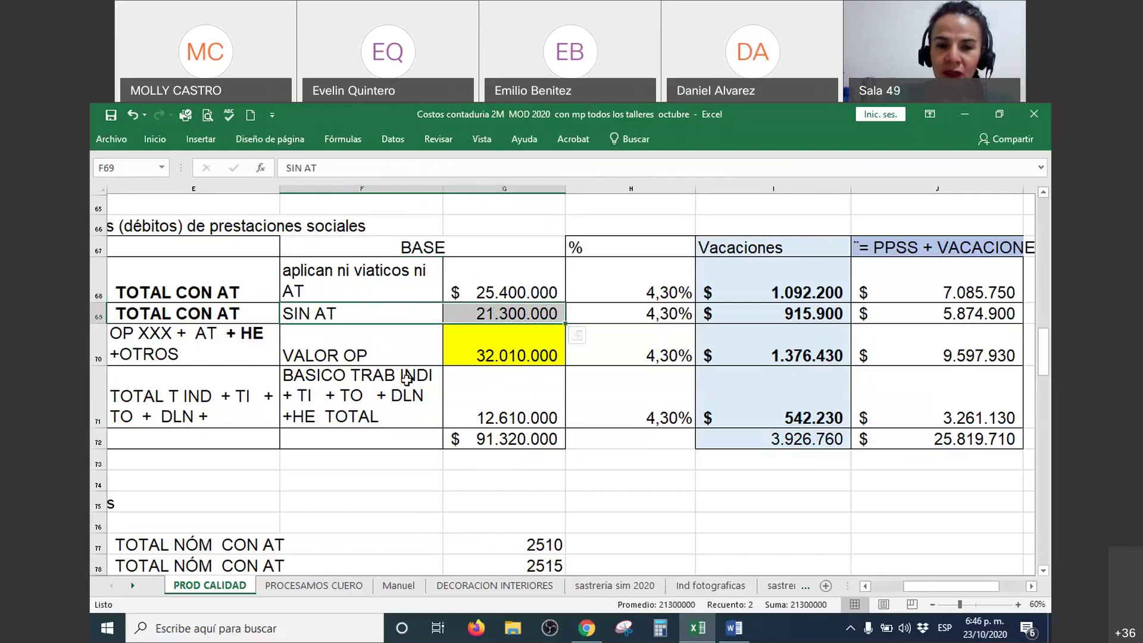
drag(322, 351, 503, 344)
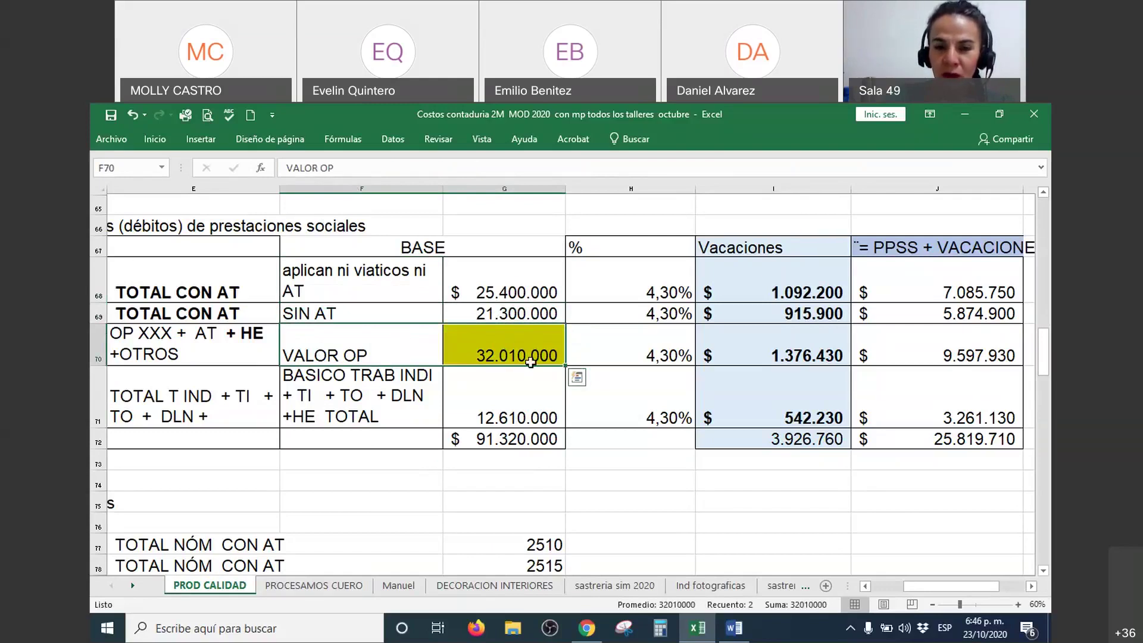
drag(335, 396, 491, 391)
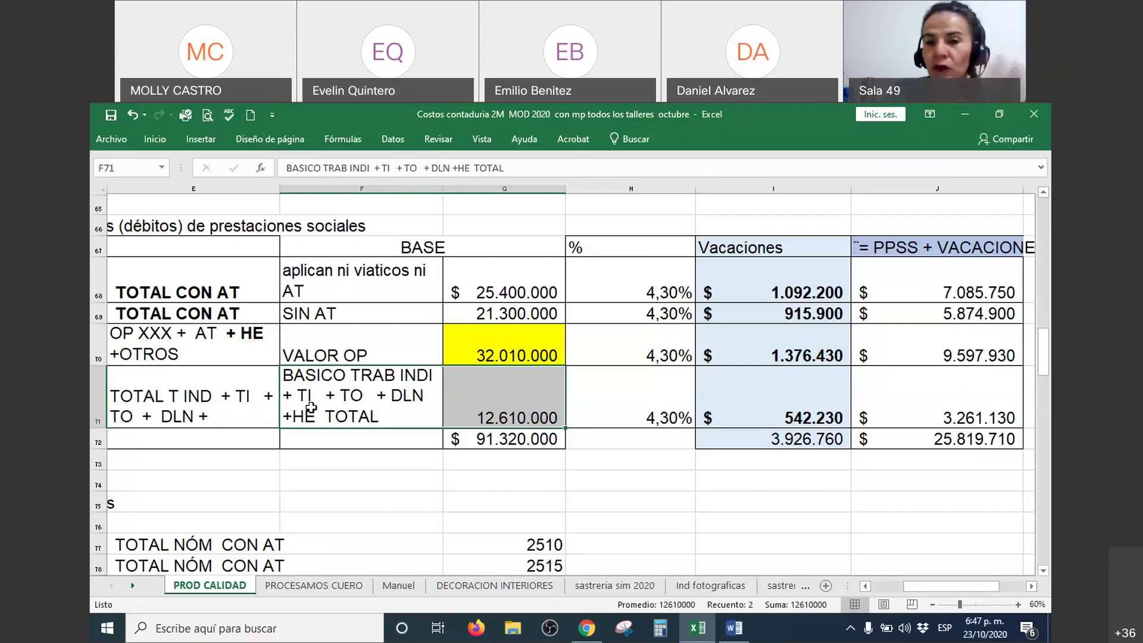
click(355, 424)
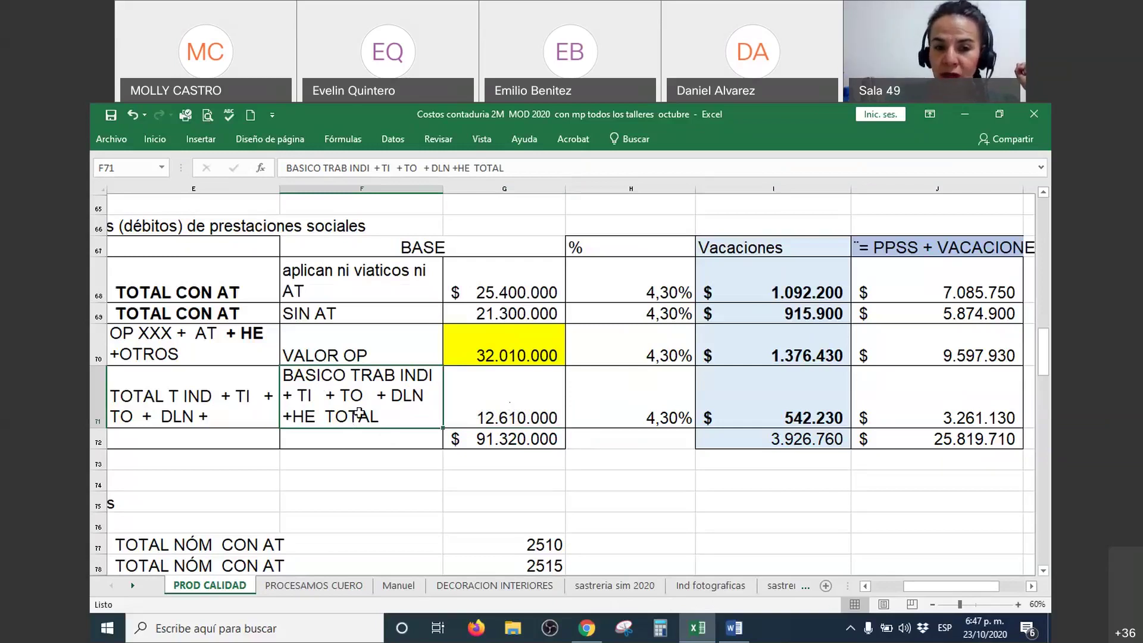
Examine the Trab indirectos base formula in G71 and the base, percentage and vacation amounts in G68:I71
click(501, 419)
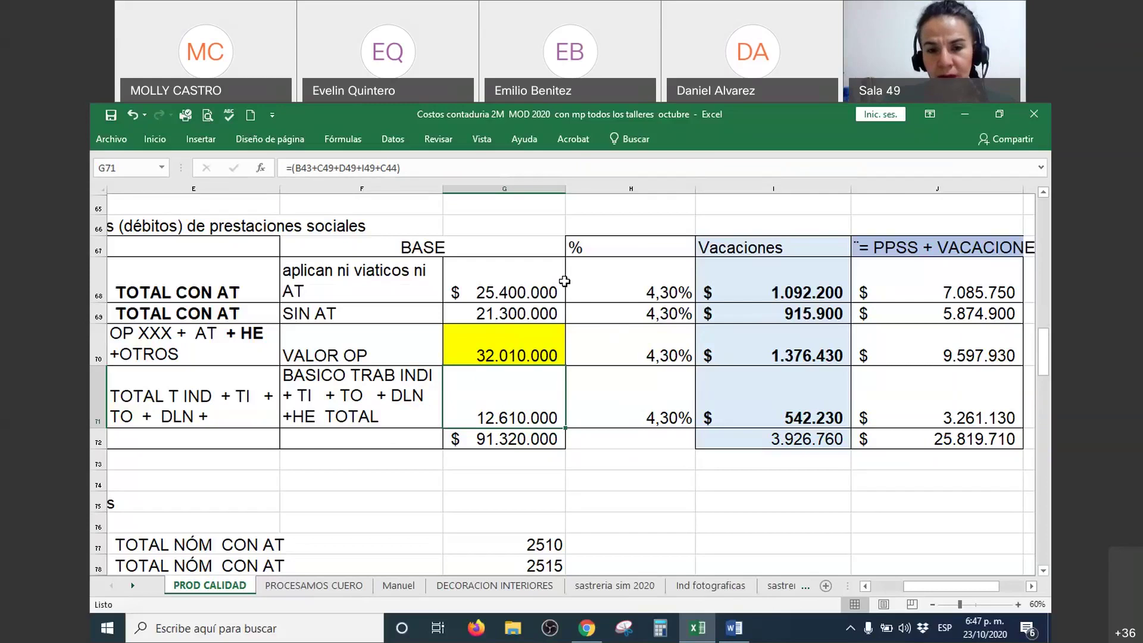
drag(535, 279, 770, 415)
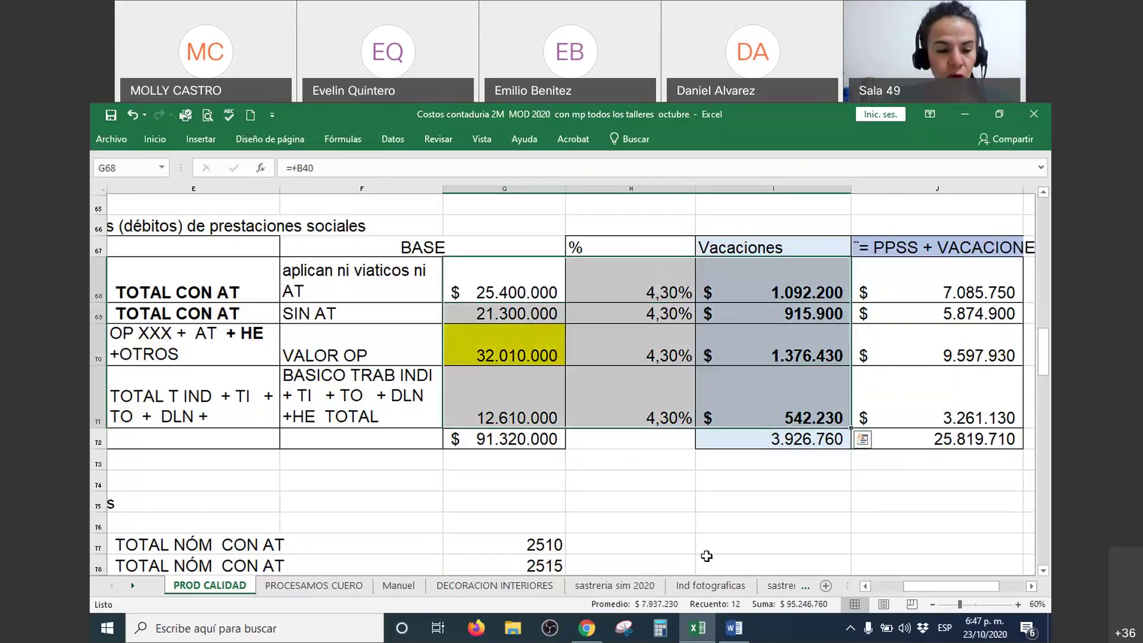
scroll(716, 459, down, 1)
scroll(715, 460, down, 1)
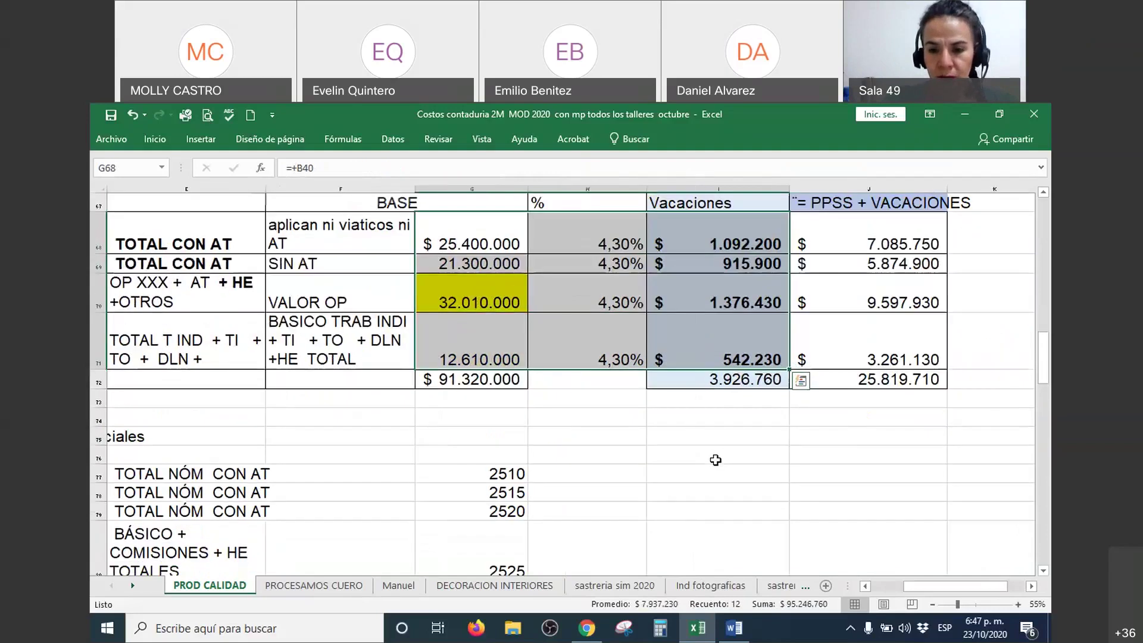
Examine the PPSS, Vacaciones and PPSS + VACACIONES columns of the social benefits expense table, from row 67 to 72
click(873, 584)
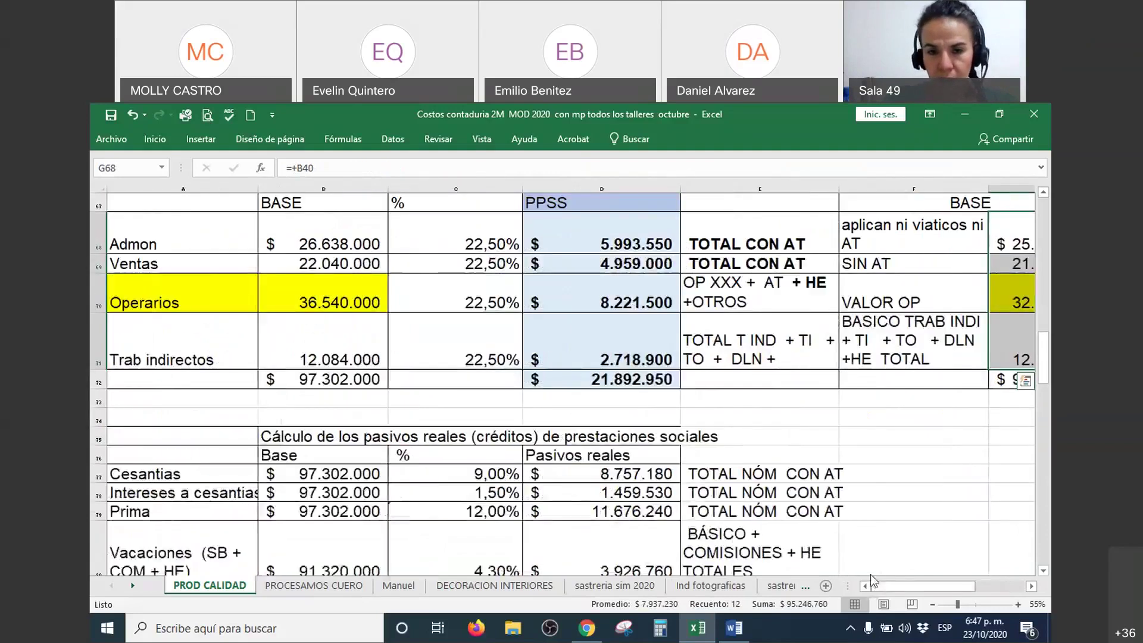
scroll(403, 488, down, 2)
scroll(403, 488, up, 1)
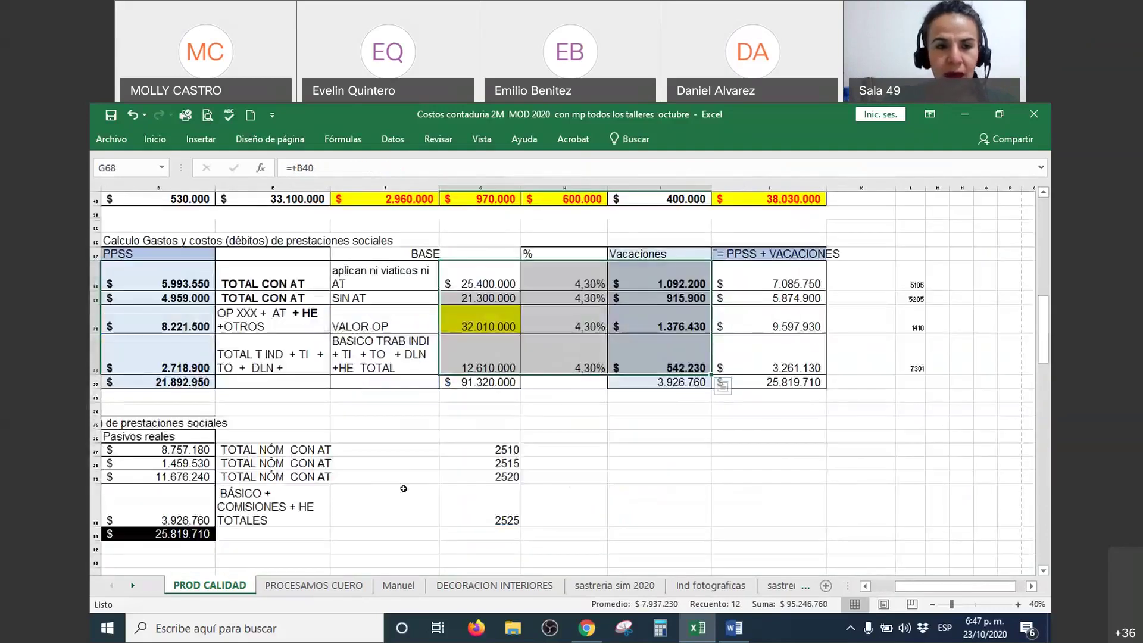
drag(156, 254, 153, 381)
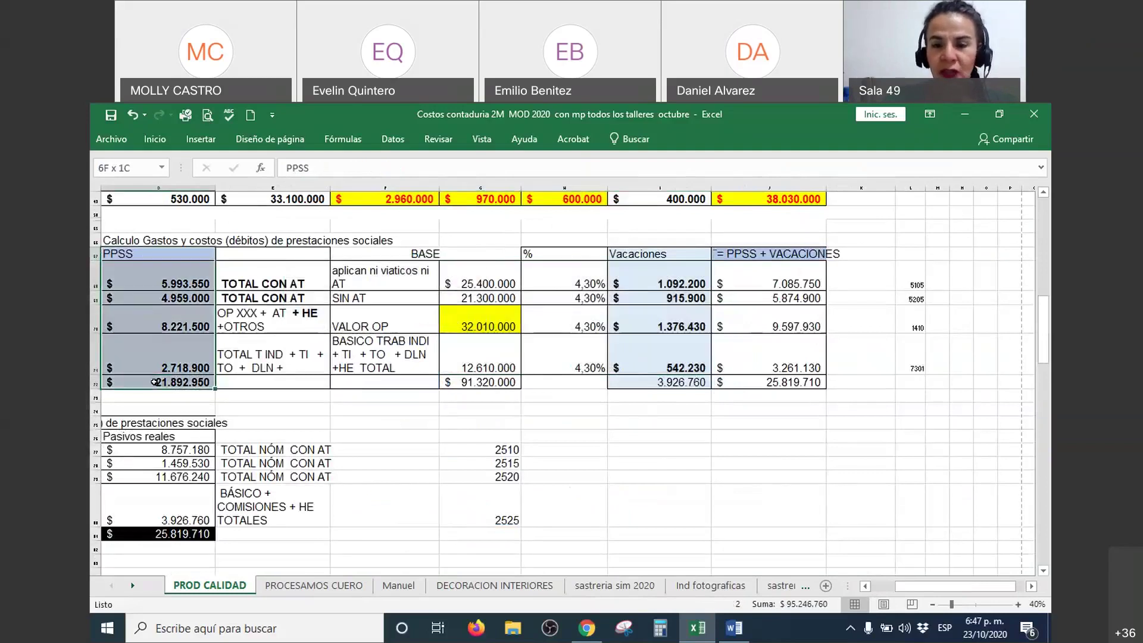
drag(649, 254, 681, 389)
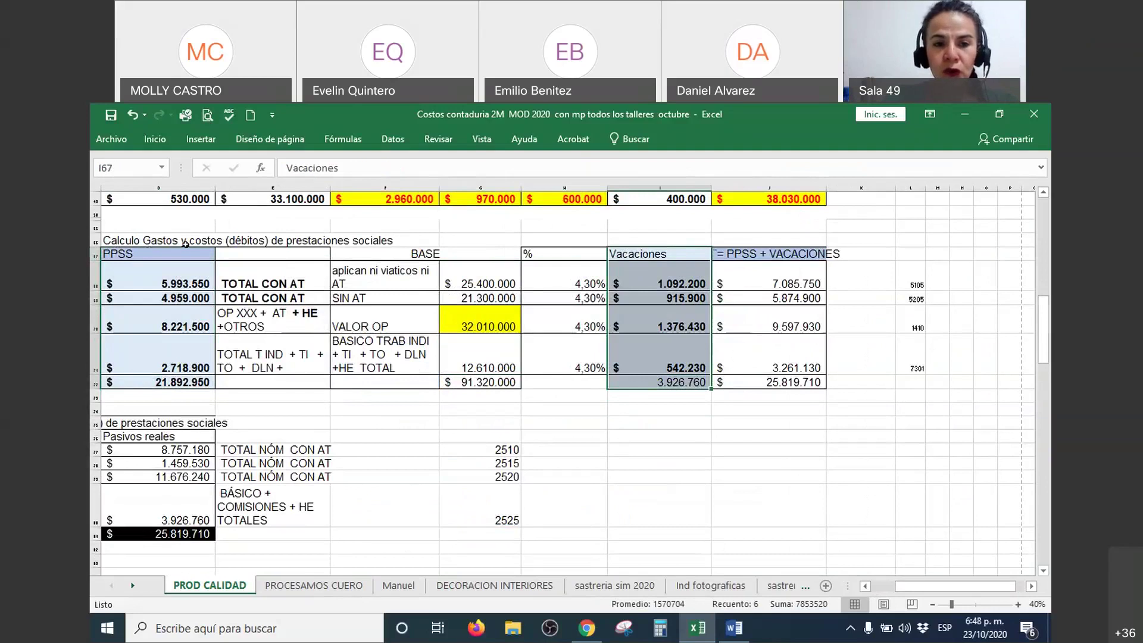
drag(790, 250, 783, 384)
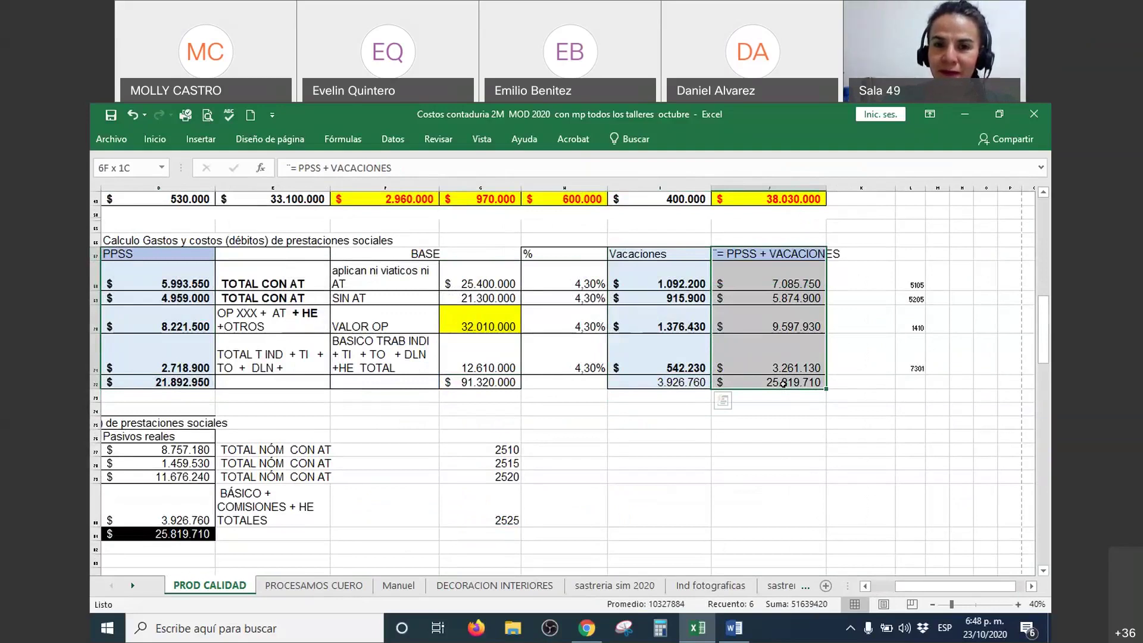
Examine the real liabilities table for social benefits row by row, from Cesantias to Vacaciones, including the base notes
drag(929, 586, 905, 587)
scroll(112, 263, down, 4)
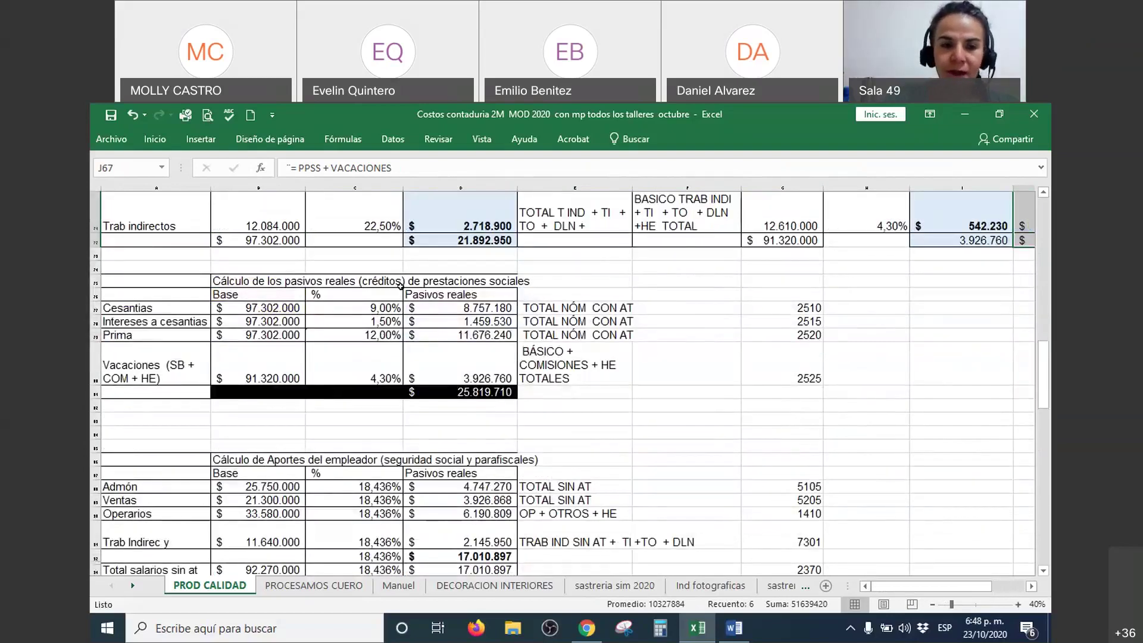
scroll(392, 299, up, 1)
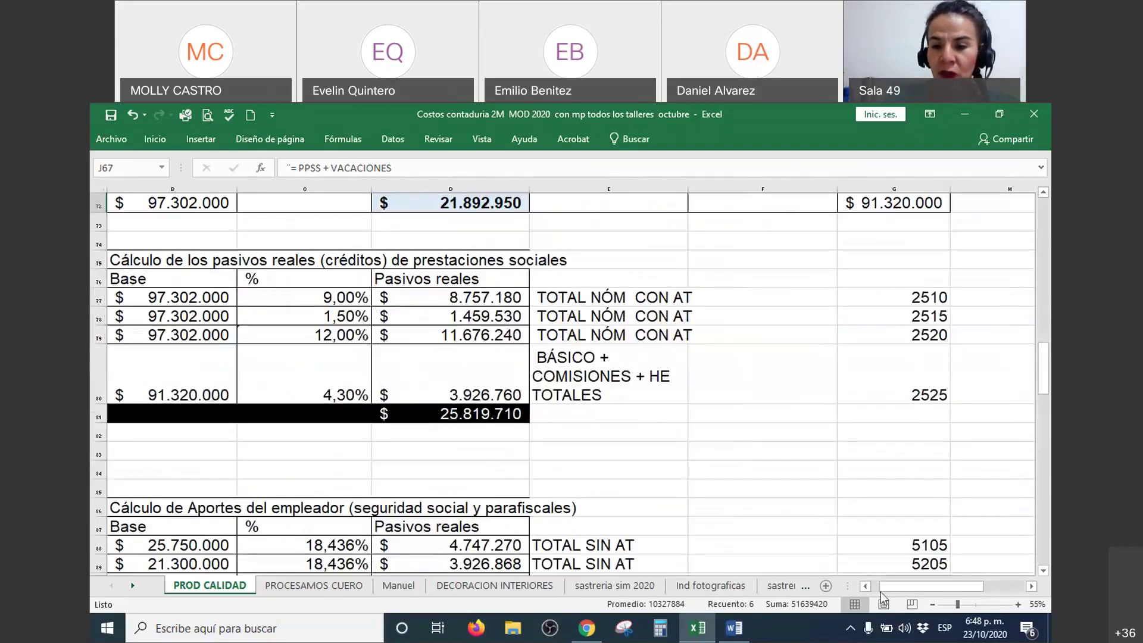
drag(904, 587, 842, 584)
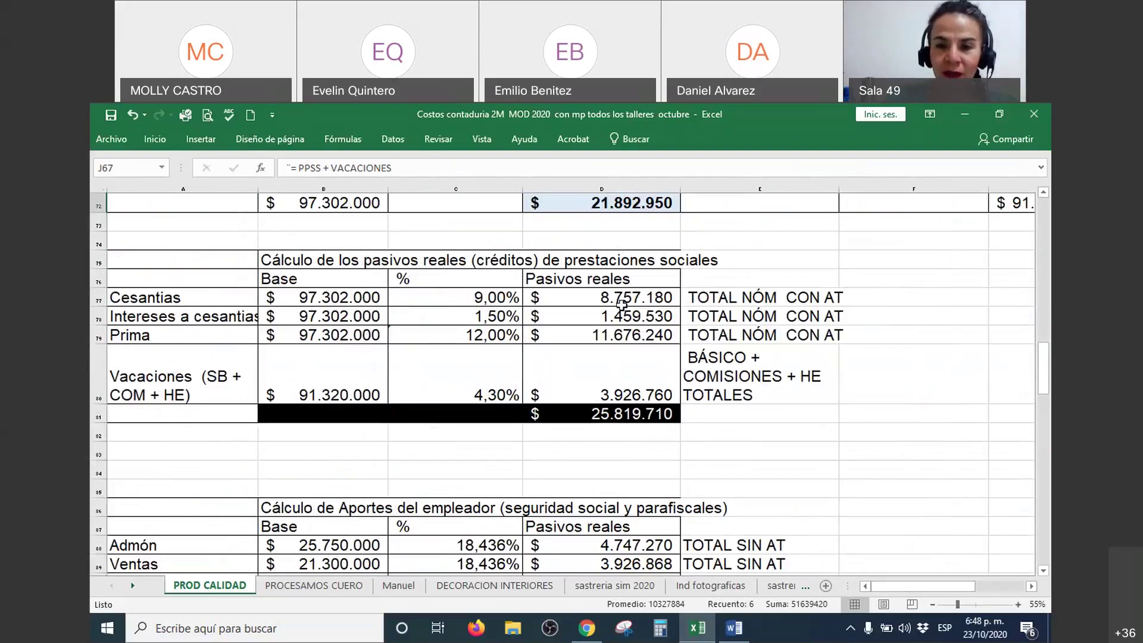
click(767, 304)
drag(200, 300, 794, 298)
drag(172, 316, 827, 315)
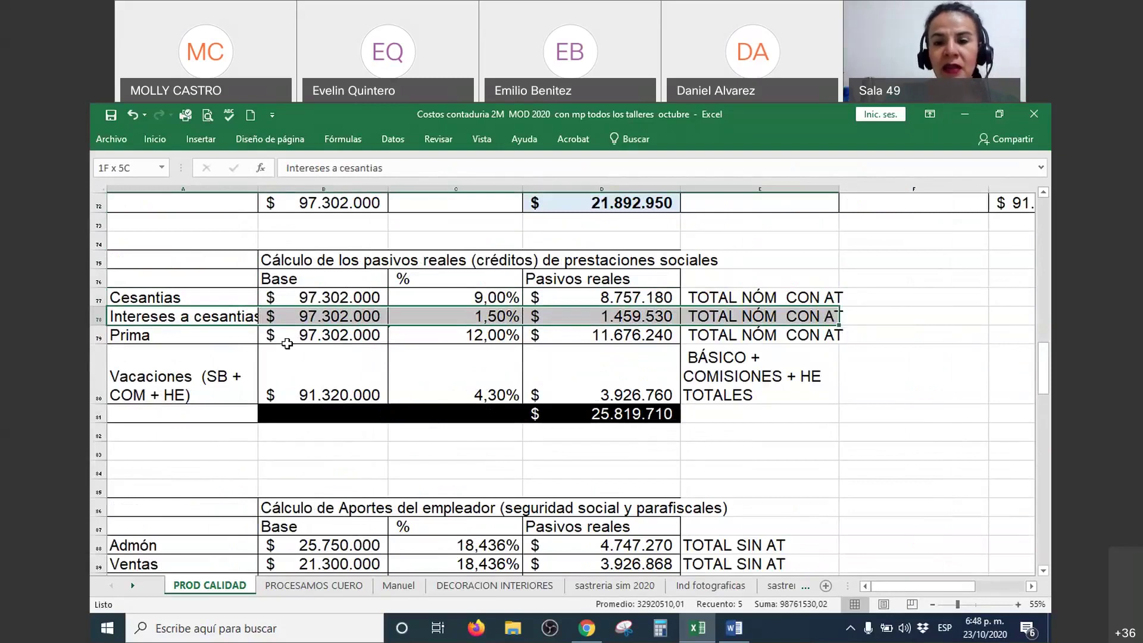
drag(238, 337, 729, 335)
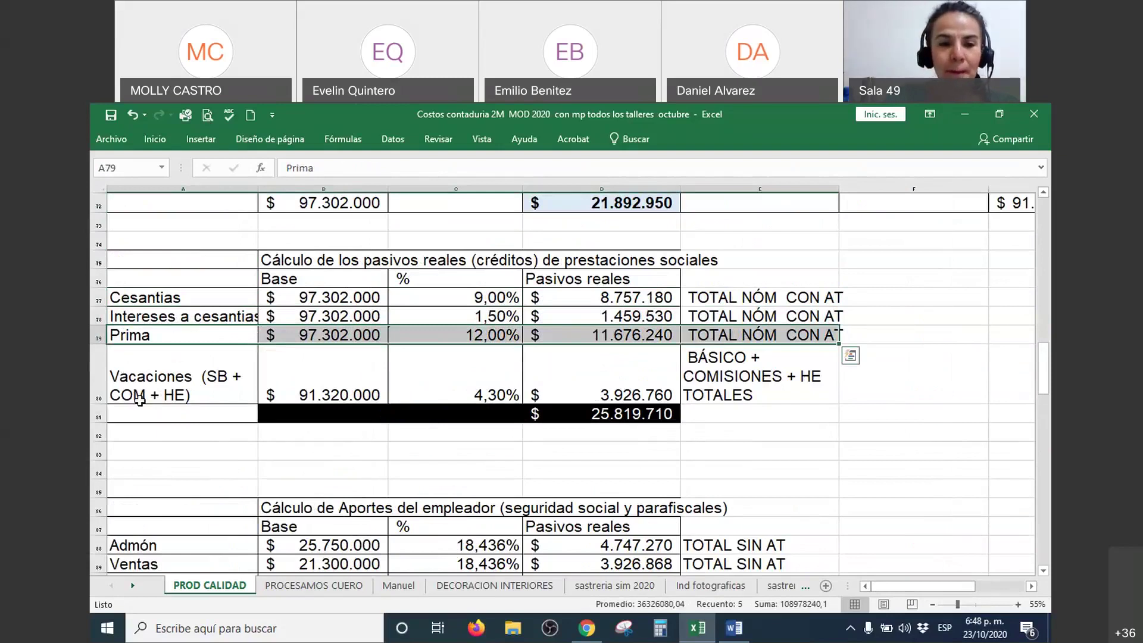
drag(127, 381, 750, 365)
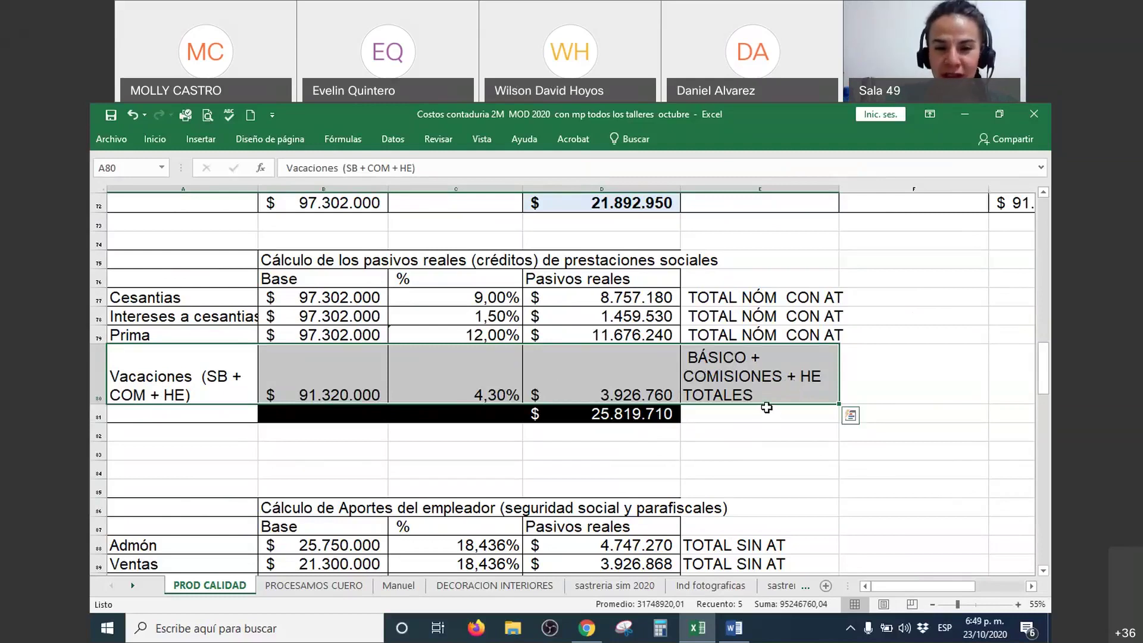
Examine the employer contributions table (seguridad social y parafiscales) and the Admón percentage formula in C88
scroll(768, 402, down, 3)
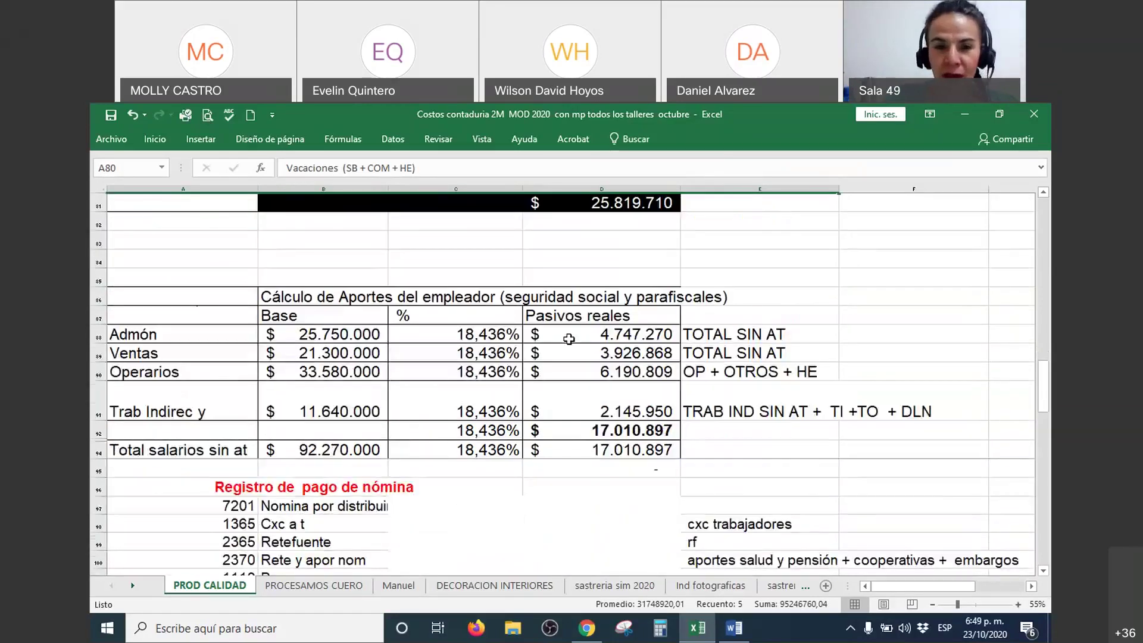
click(490, 335)
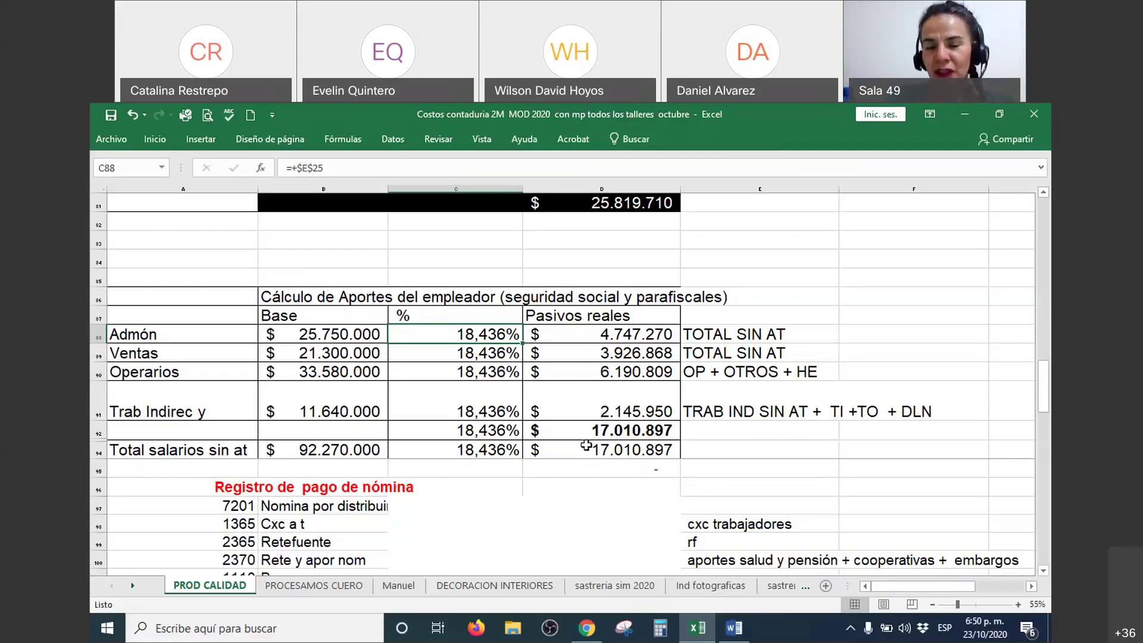
Widen column B to fit the account names and set the font colour of the payroll payment amounts in C97:D101 to black
scroll(586, 446, down, 2)
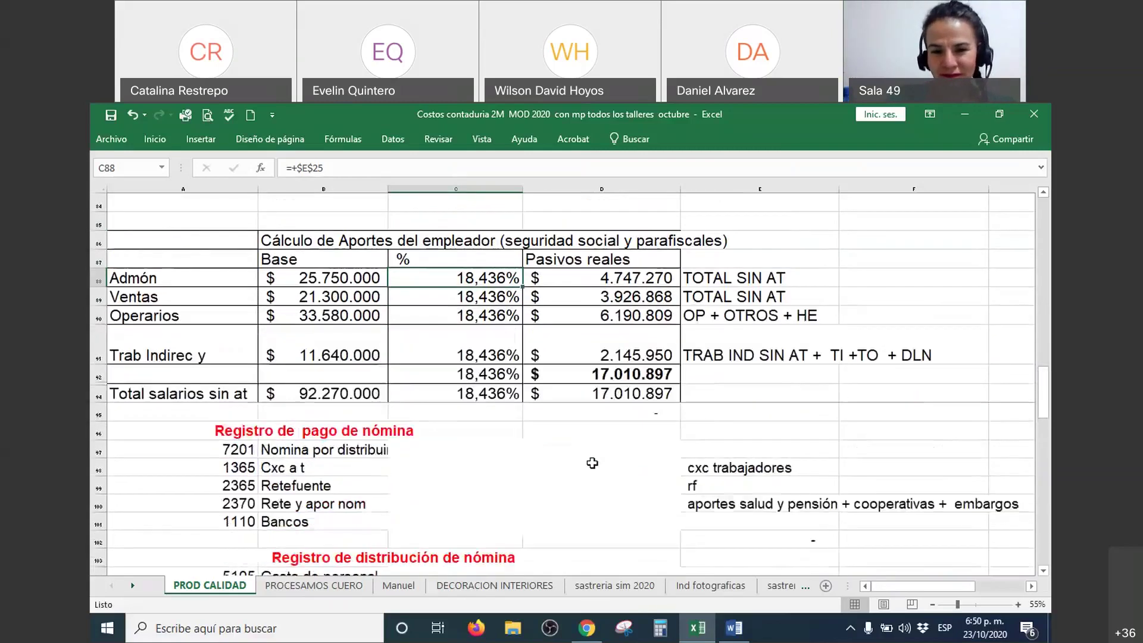
drag(446, 449, 615, 521)
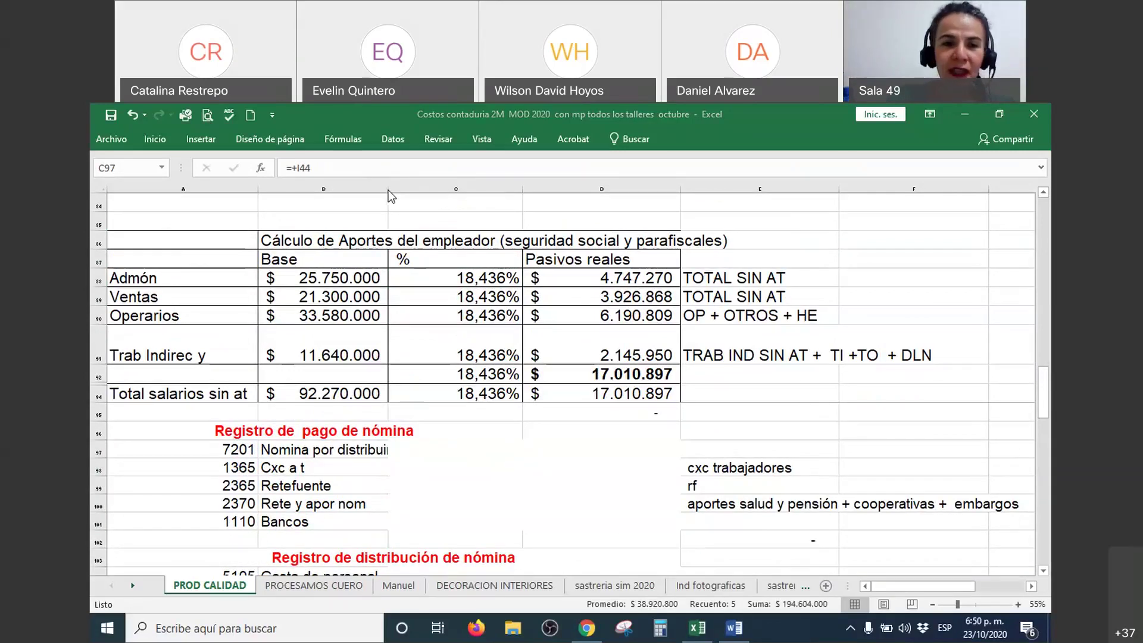
drag(388, 189, 410, 191)
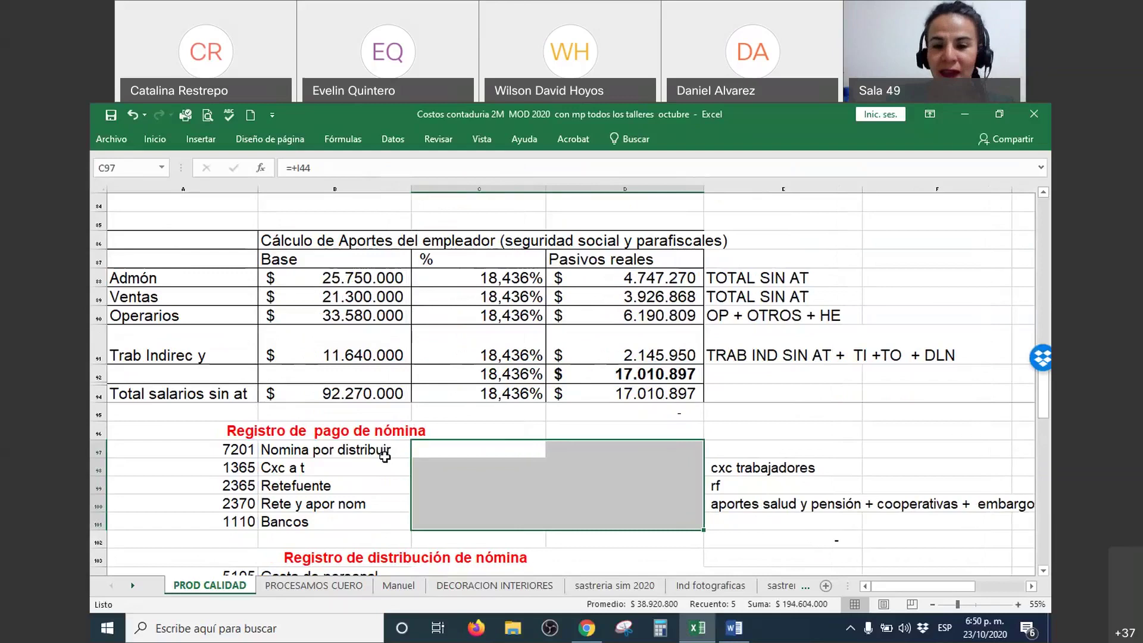
right_click(473, 452)
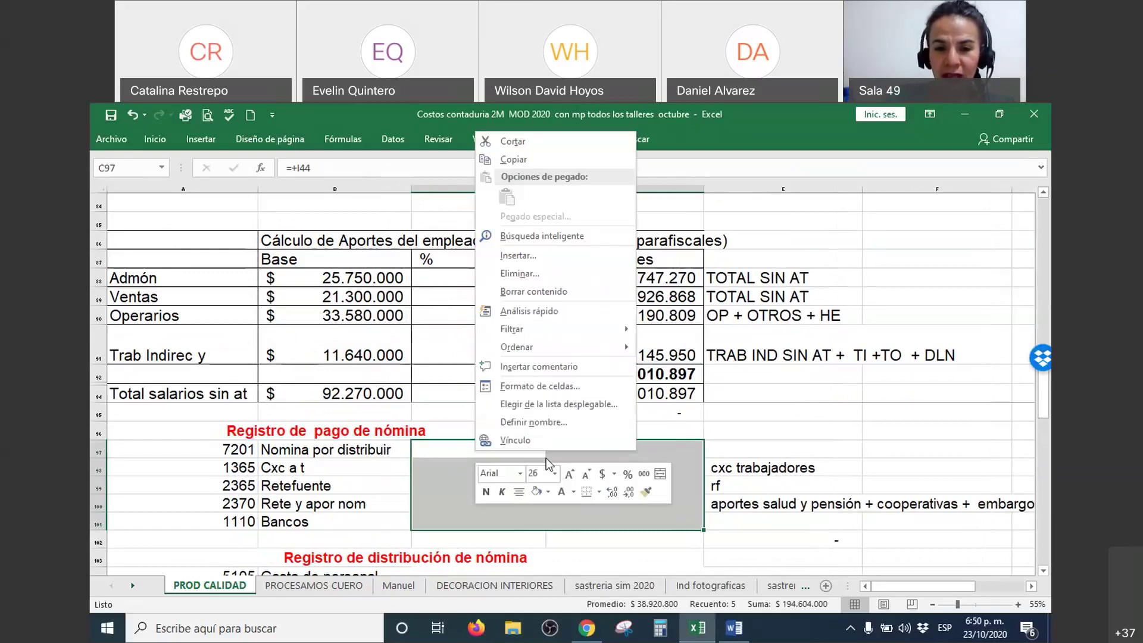
click(573, 491)
click(573, 373)
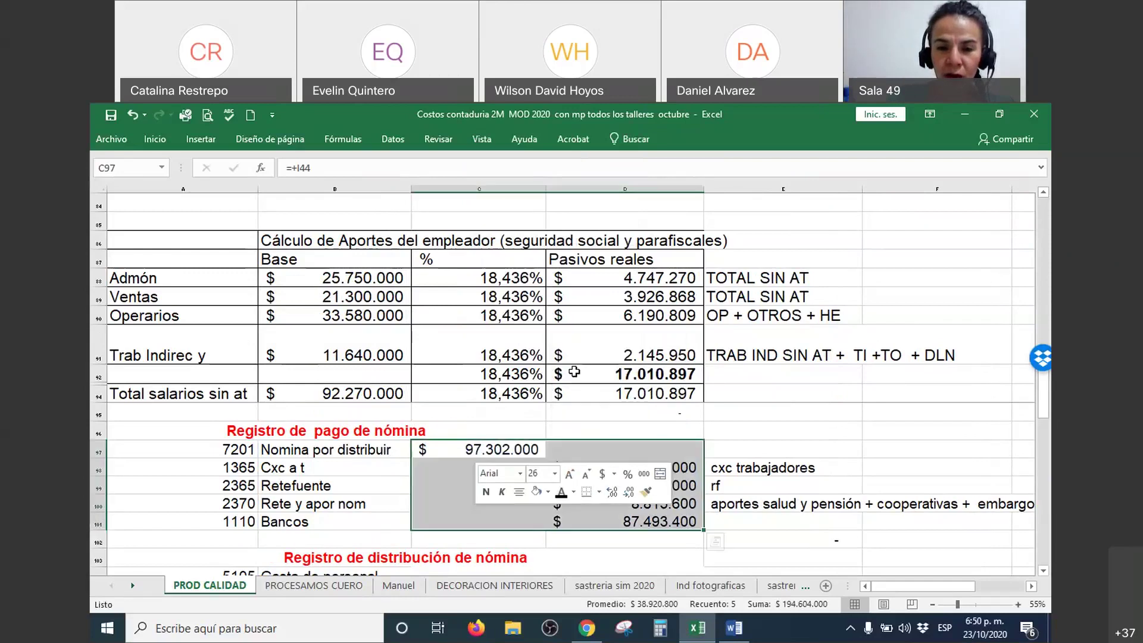
click(835, 417)
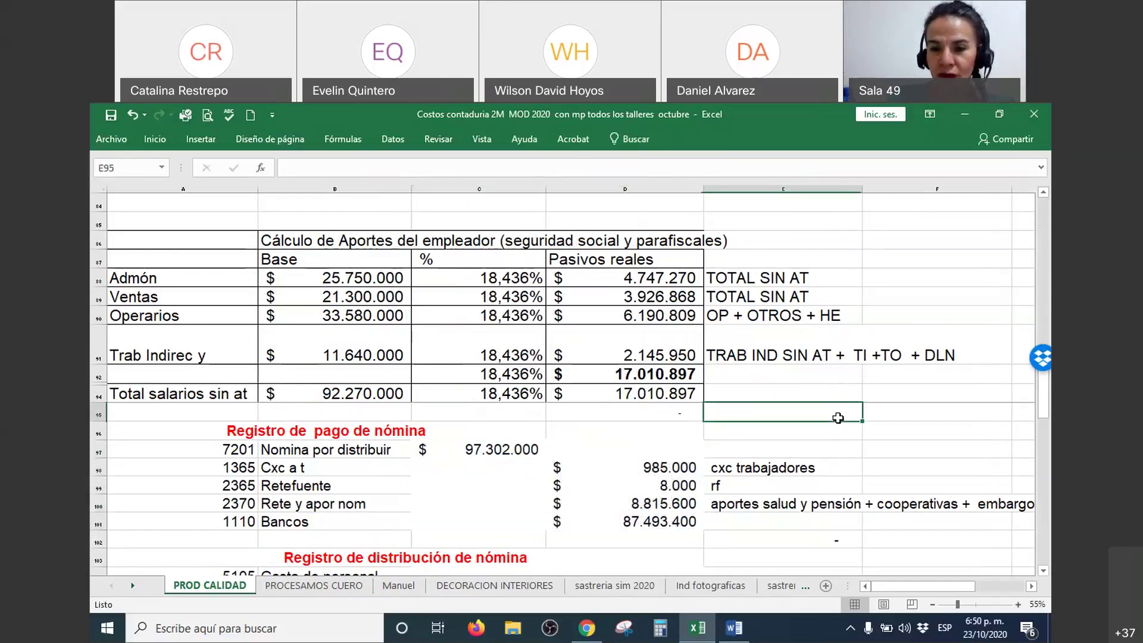
Split the worksheet window horizontally above row 92
scroll(835, 417, down, 1)
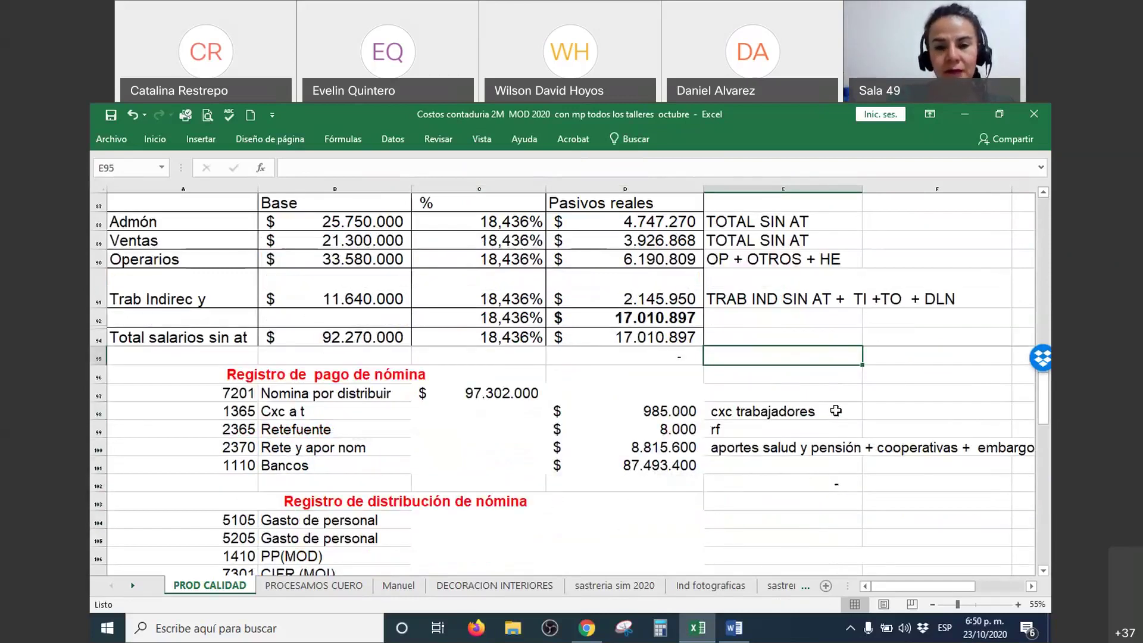
scroll(833, 409, up, 1)
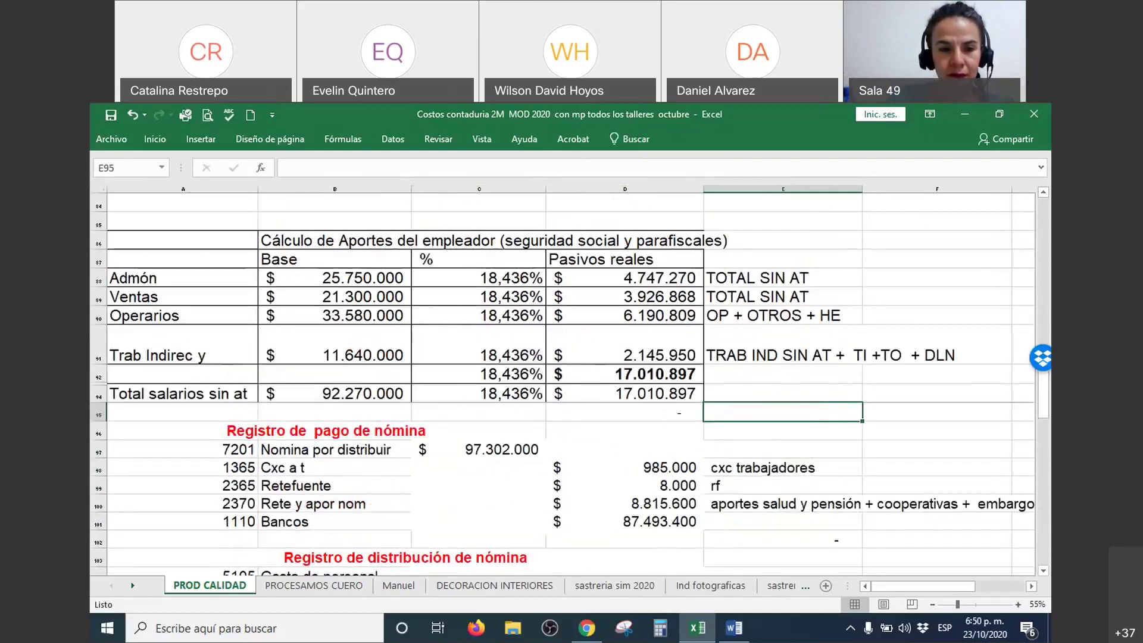
click(99, 375)
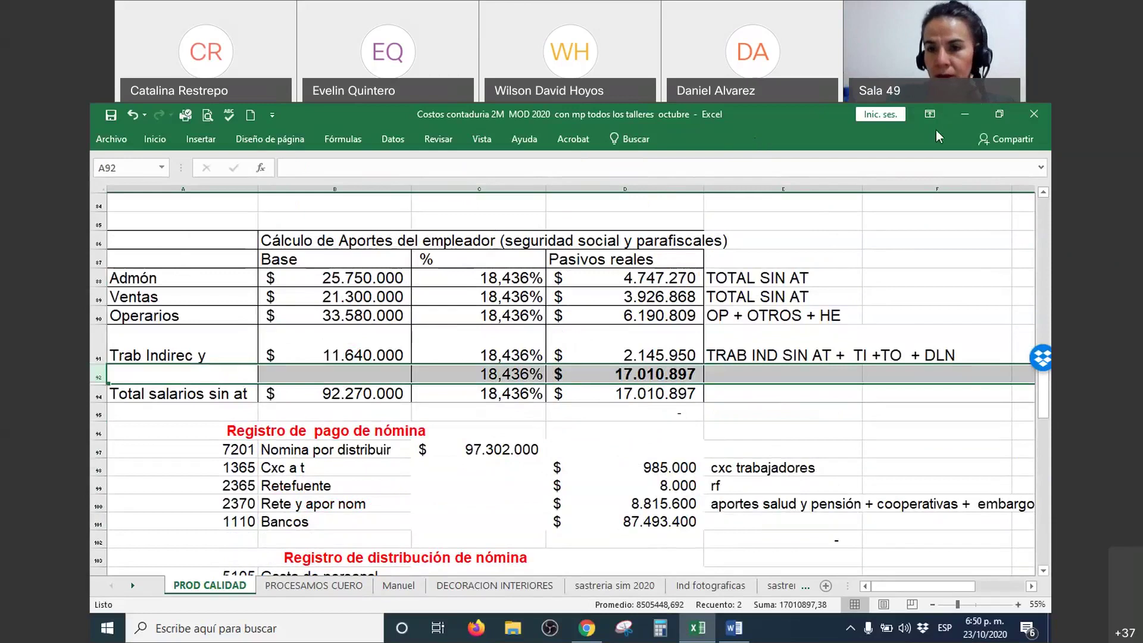
click(476, 140)
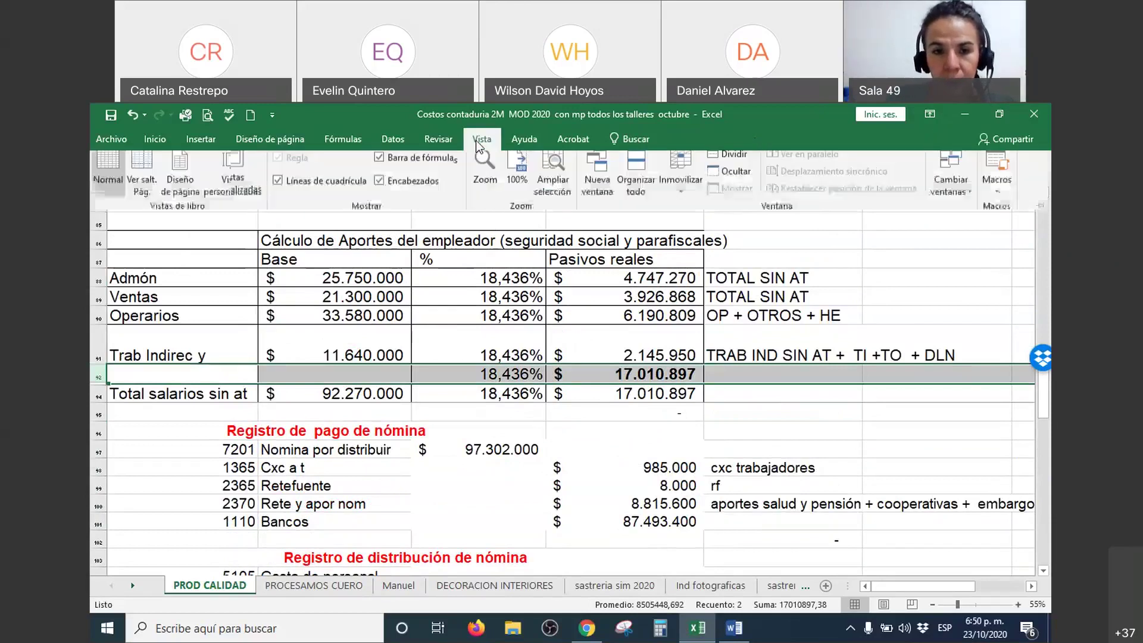
click(734, 162)
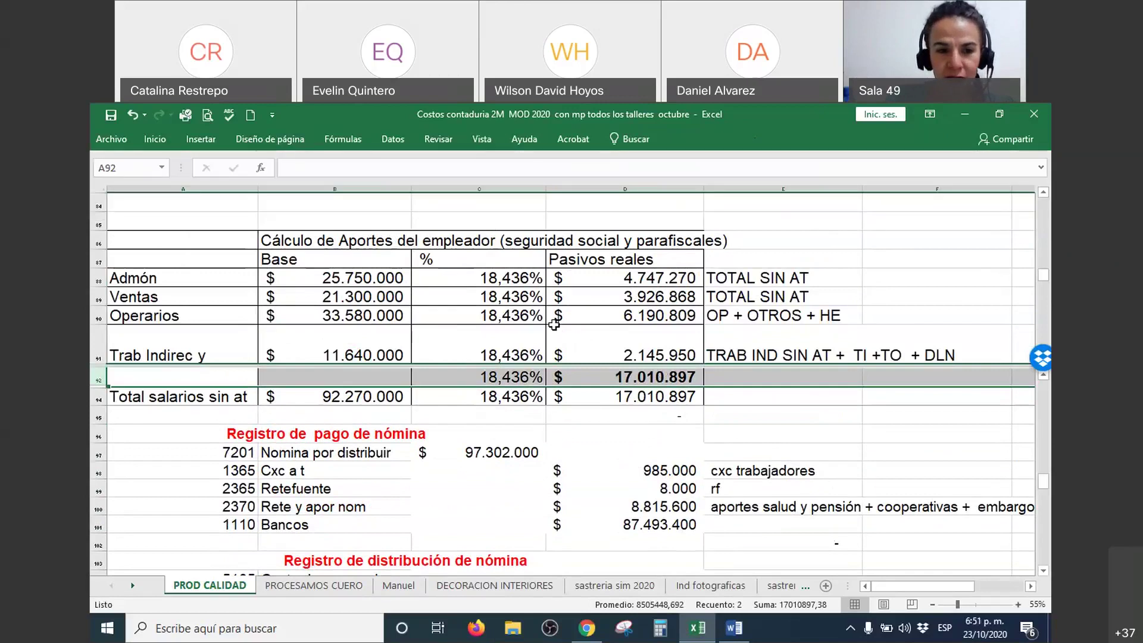
Bring the payroll summary with its headings and totals into the upper pane above the payment entry, at 40% zoom
scroll(554, 327, up, 2)
scroll(555, 322, down, 1)
scroll(555, 322, down, 2)
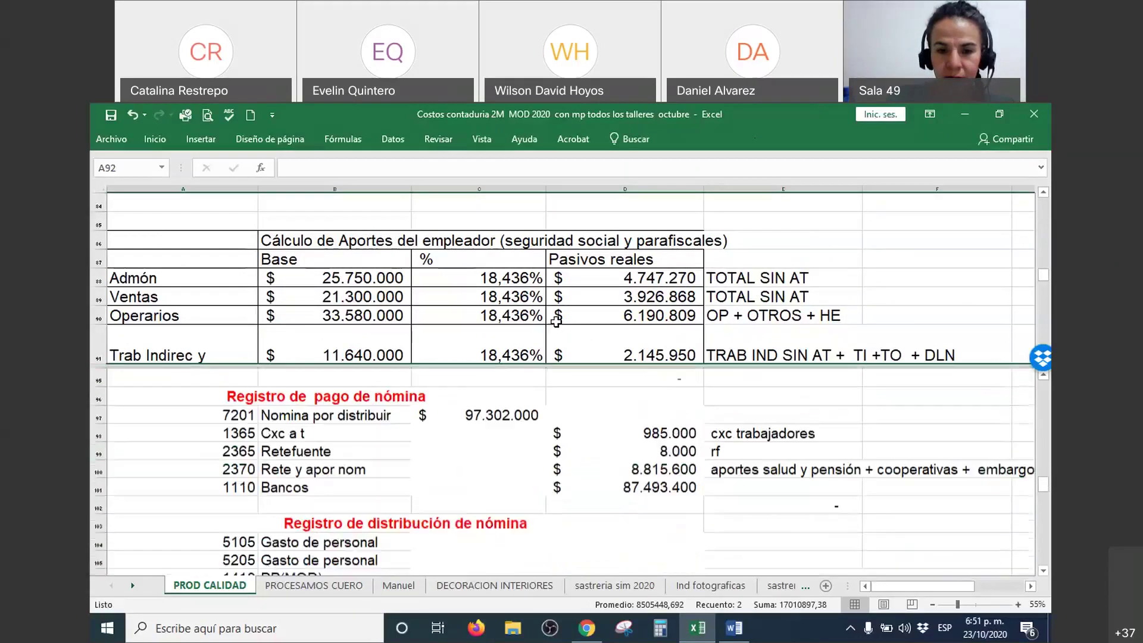
click(595, 295)
scroll(598, 292, up, 6)
scroll(597, 293, up, 5)
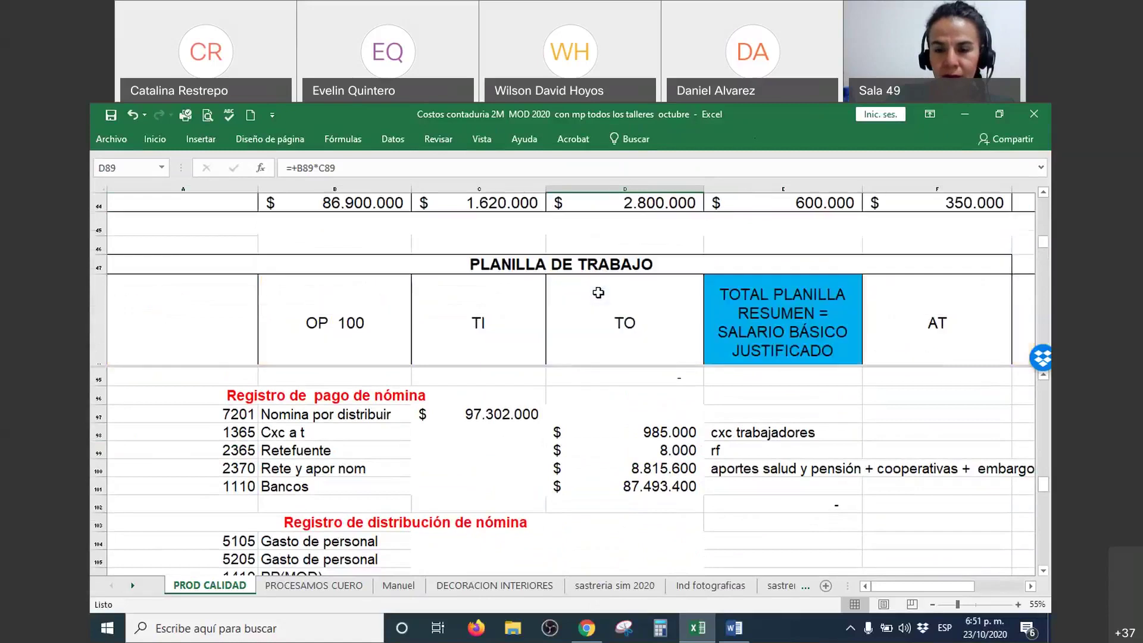
scroll(597, 292, down, 1)
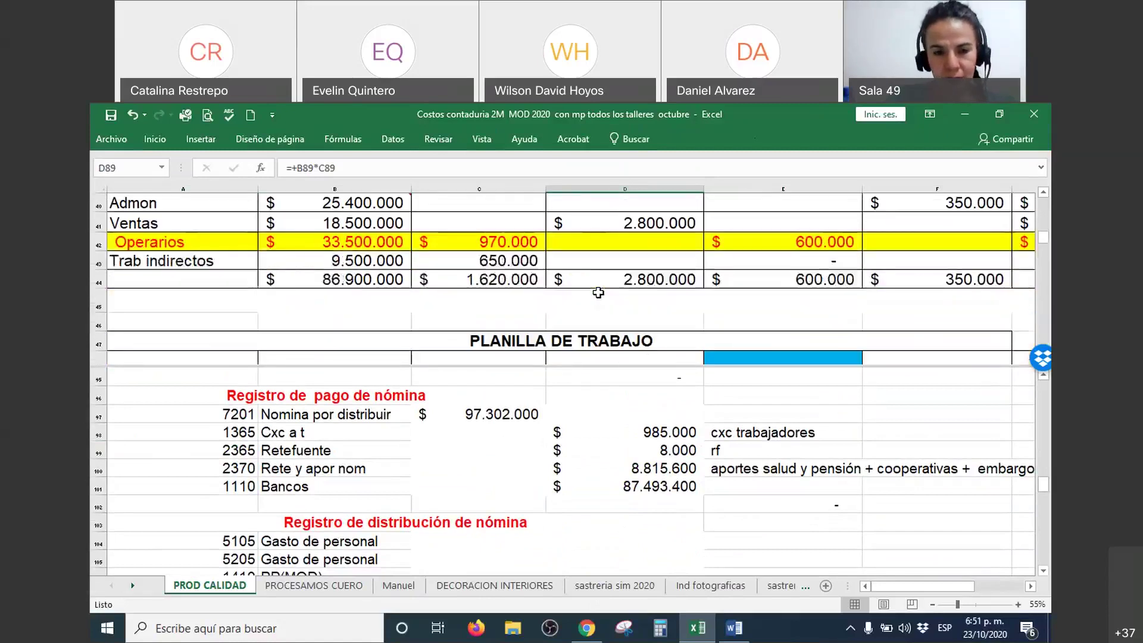
ctrl+scroll(599, 292, down, 1)
scroll(598, 293, up, 1)
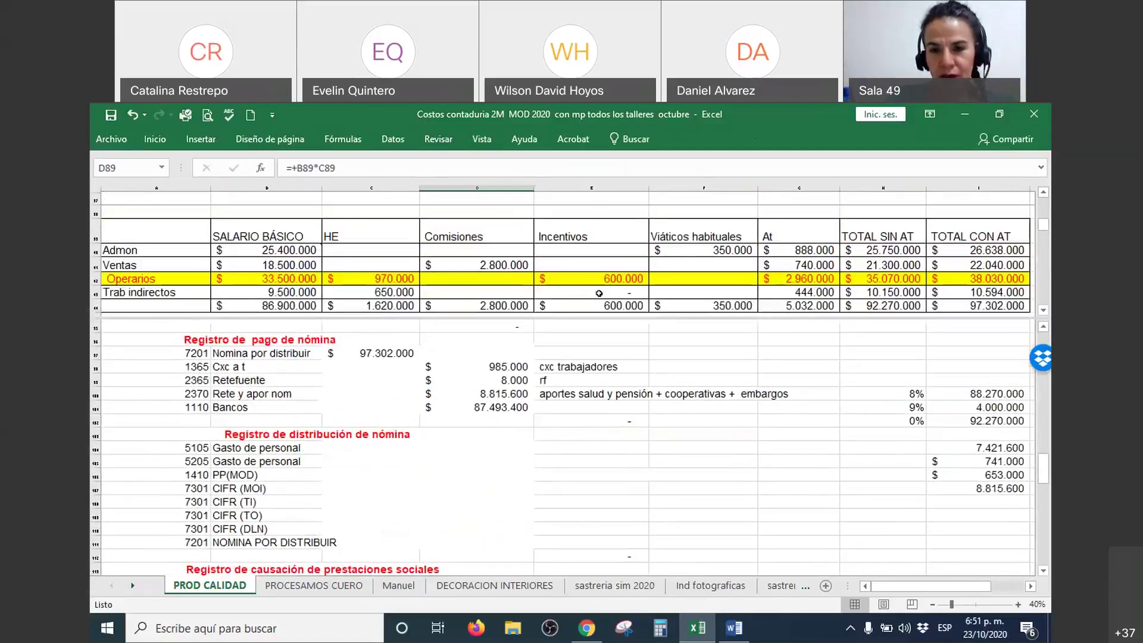
Compare the 7201 Nomina por distribuir entry in the payroll payment record with the TOTAL CON AT total in the payroll summary
click(674, 301)
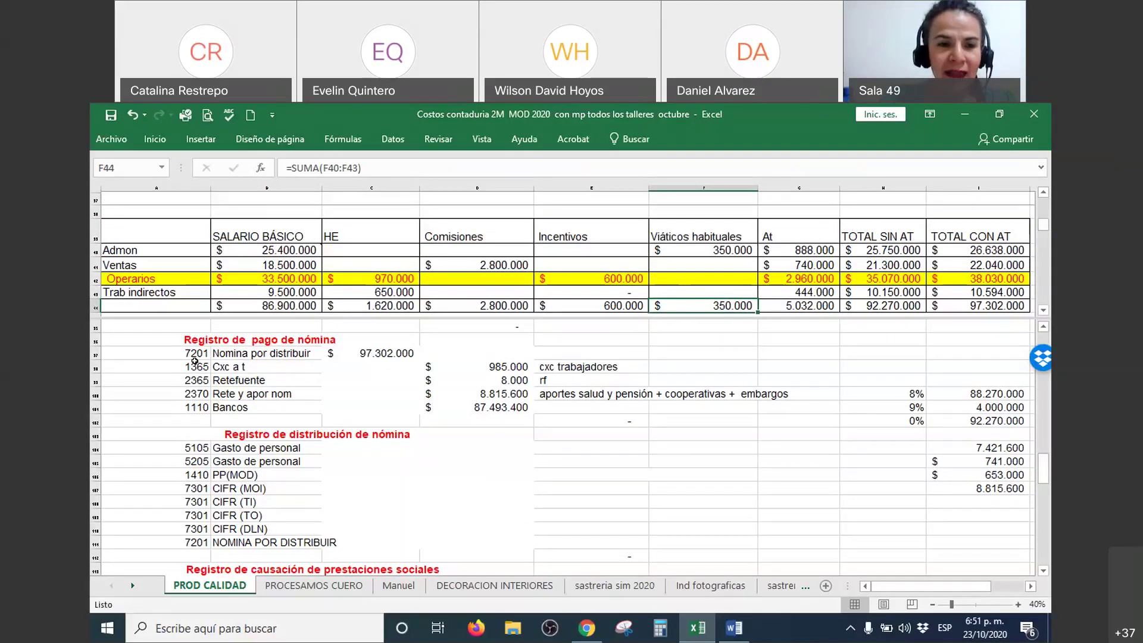
drag(191, 353, 338, 352)
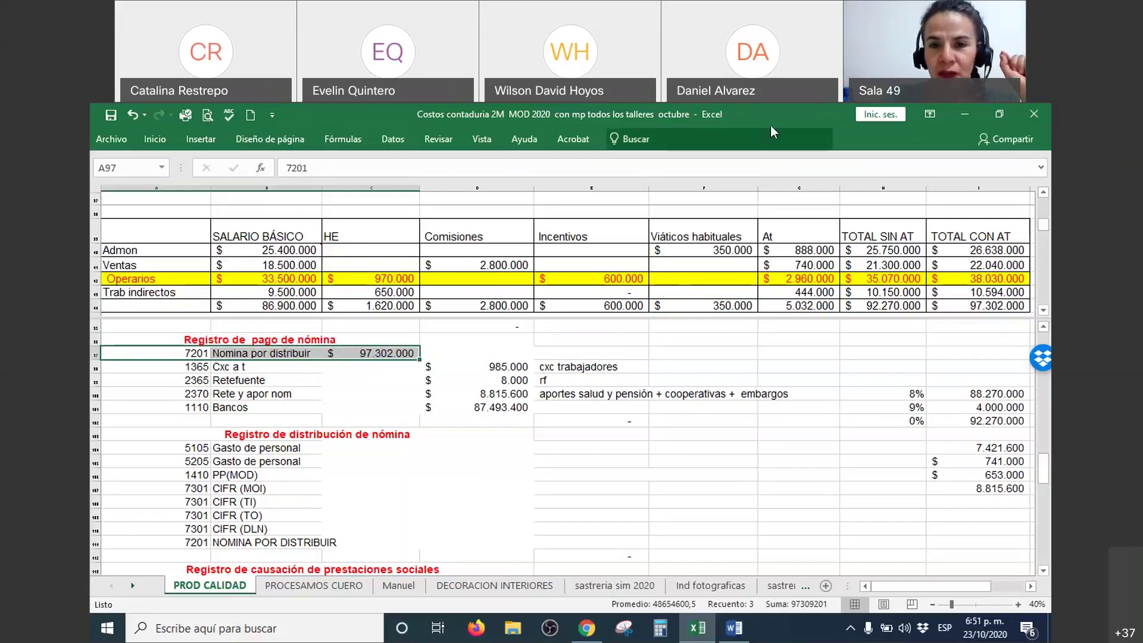
click(808, 127)
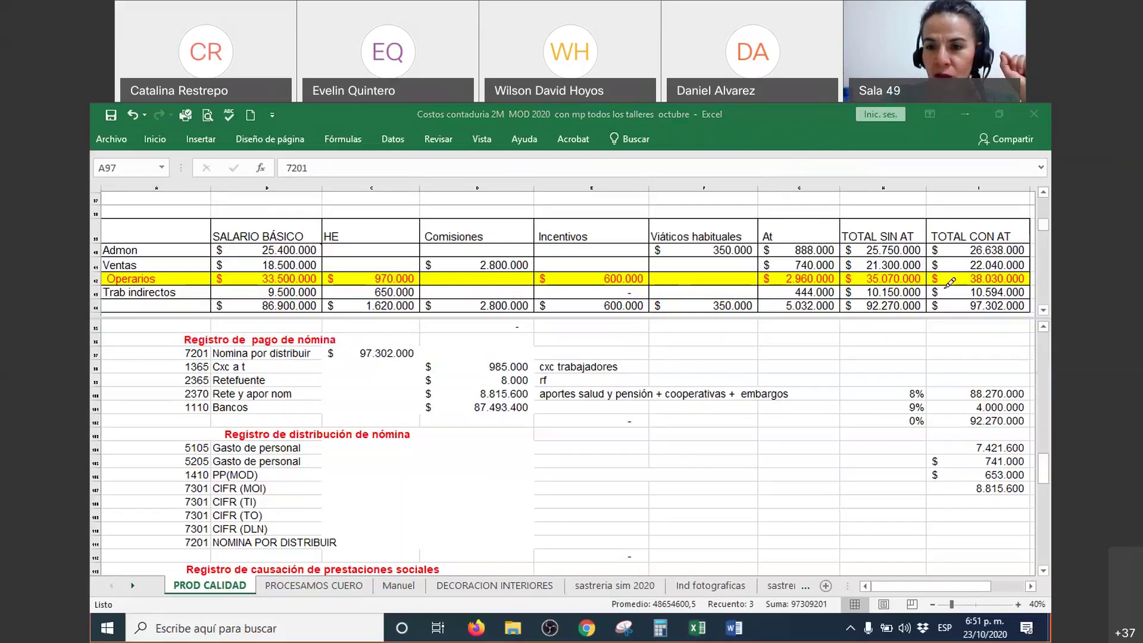
mouse_move(964, 299)
mouse_down()
mouse_move(761, 326)
mouse_move(455, 327)
mouse_move(384, 344)
mouse_up()
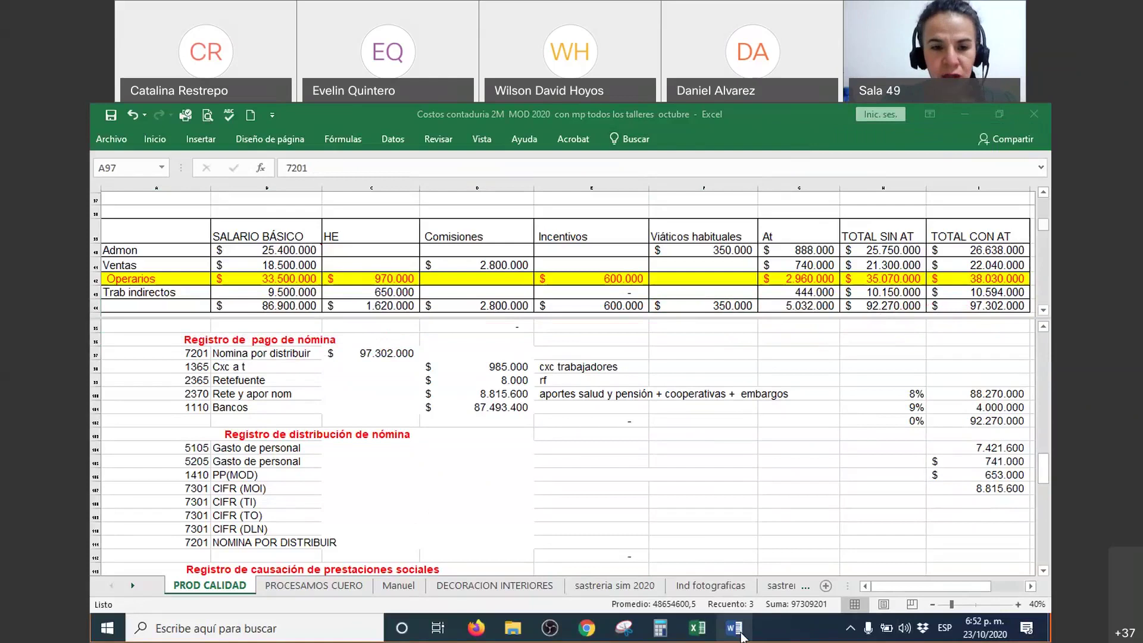
Place the payroll workbook and the Word document with the exercise statement side by side
mouse_move(740, 634)
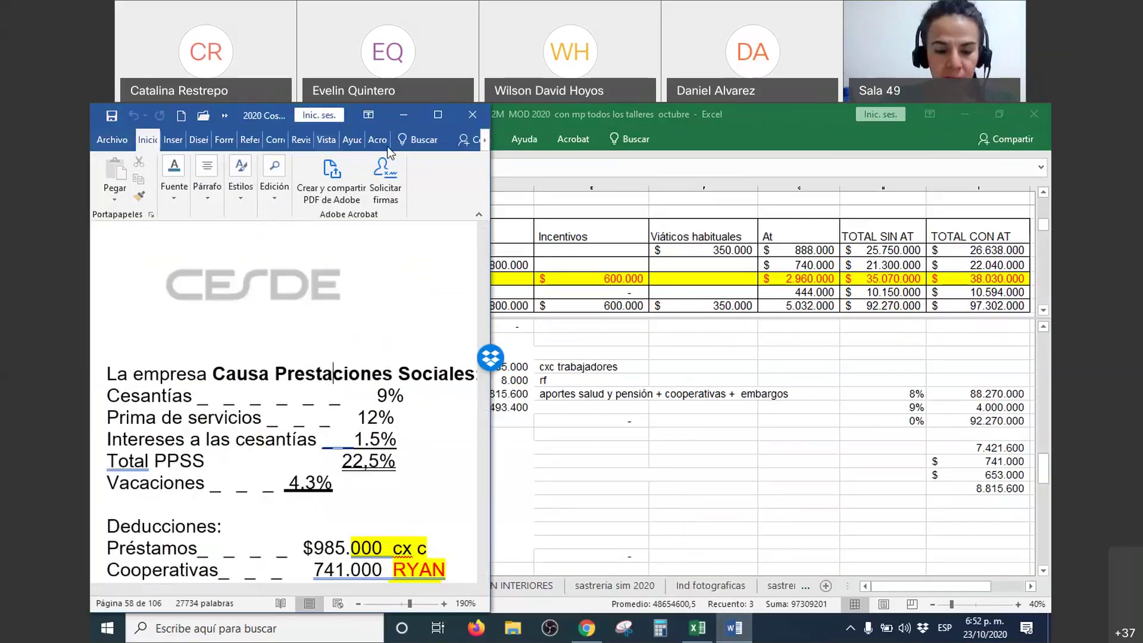
key(super+Up)
key(super+Right)
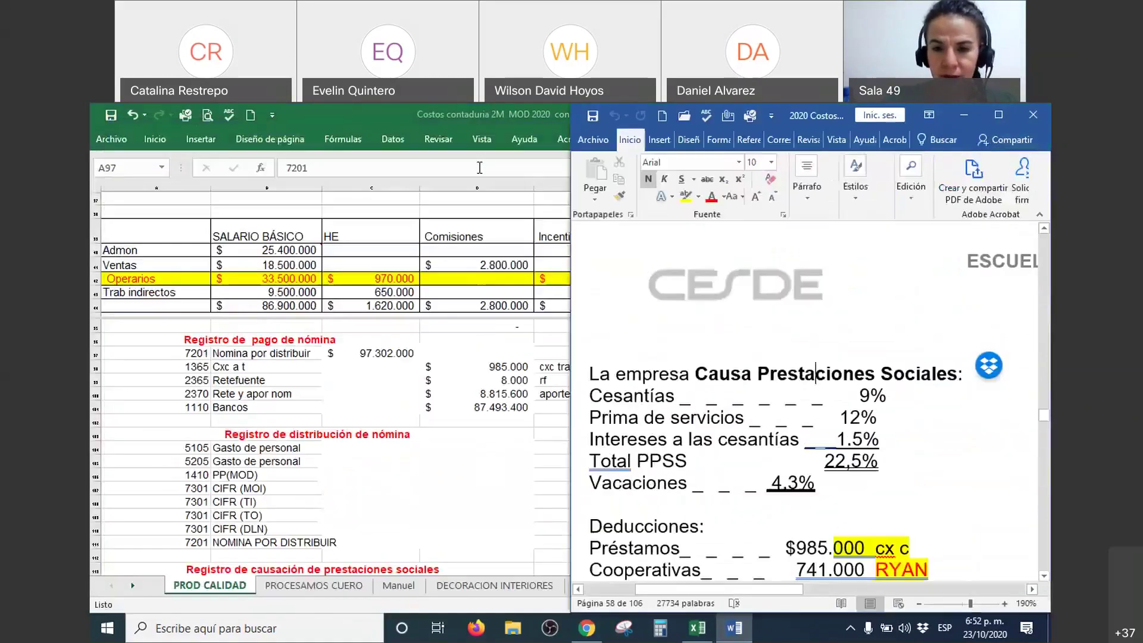
click(420, 238)
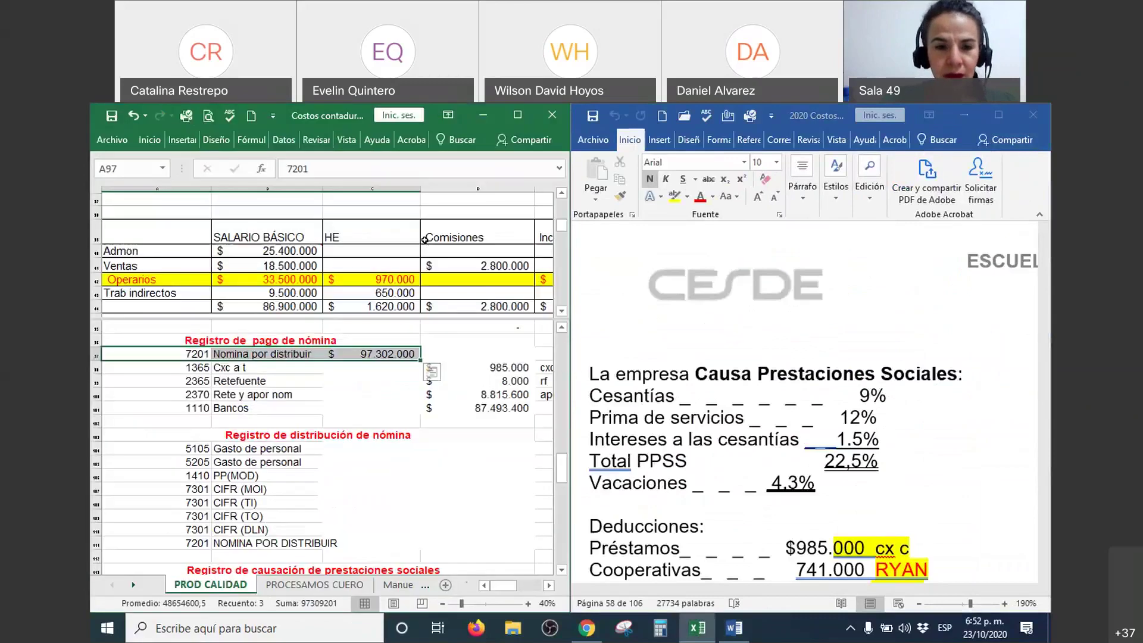
scroll(450, 369, down, 1)
scroll(450, 369, up, 1)
Bring the Deducciones list into view in the Word document at 180% zoom and examine the Préstamos line
click(917, 379)
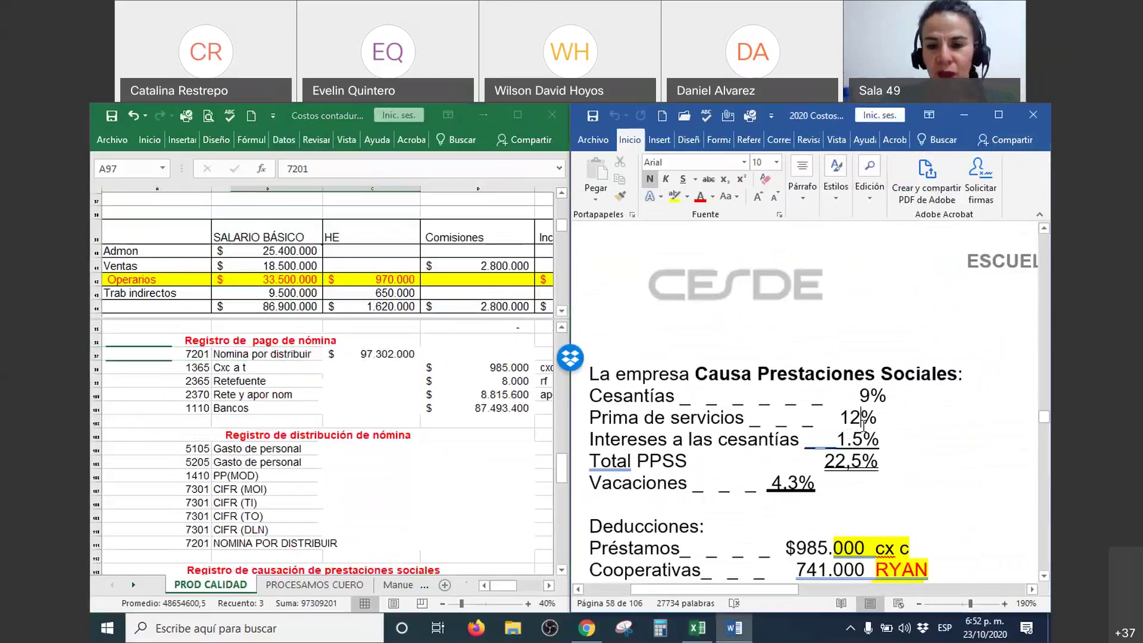
scroll(916, 379, down, 3)
ctrl+scroll(916, 378, down, 1)
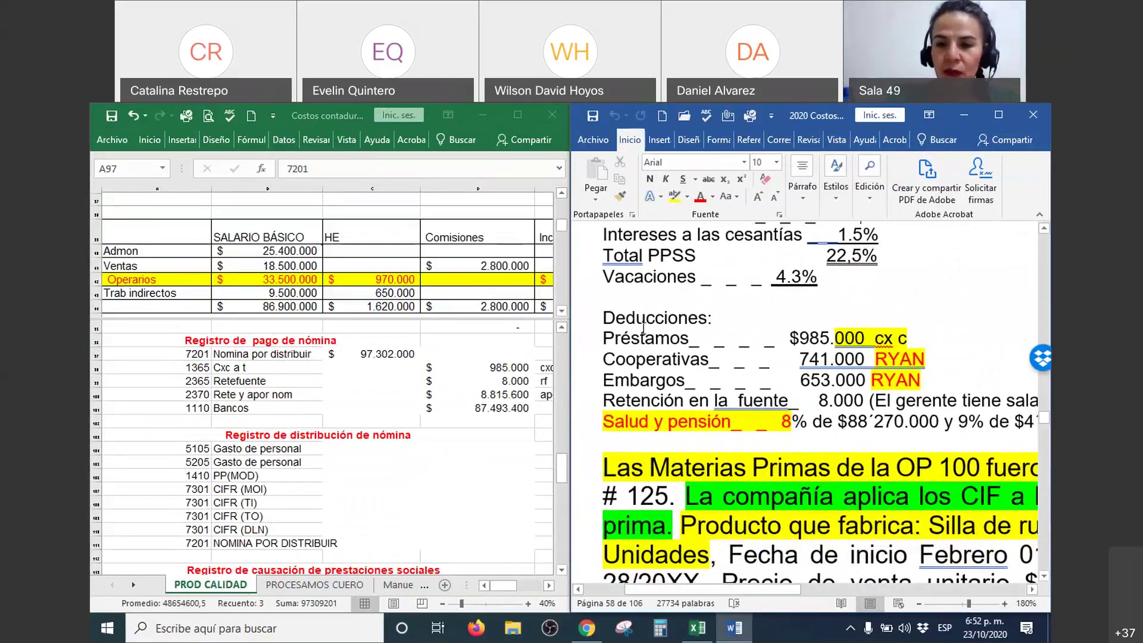
drag(601, 338, 920, 335)
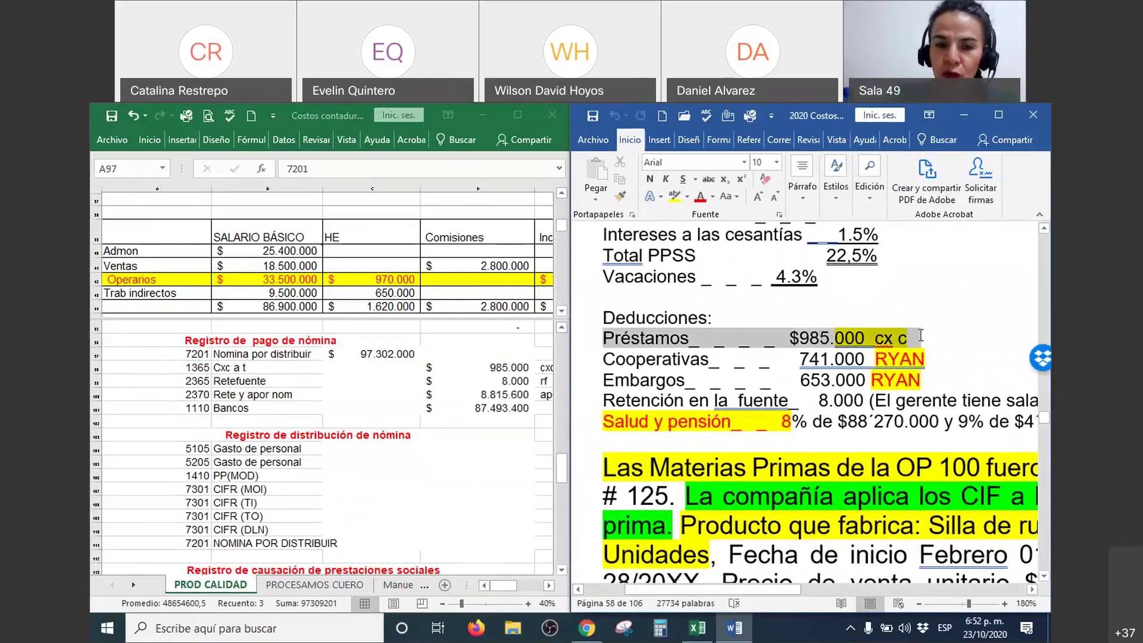
click(915, 339)
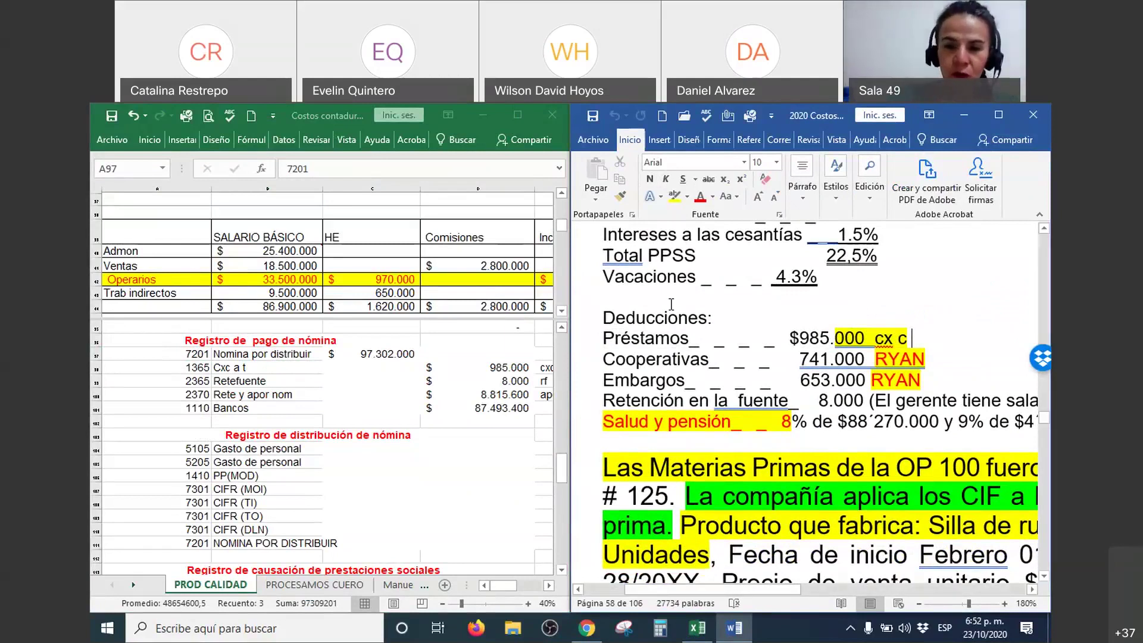
Examine the 1365 Cxc a t entry and its credit amount in the payroll payment record of the workbook
click(224, 378)
drag(223, 368, 344, 375)
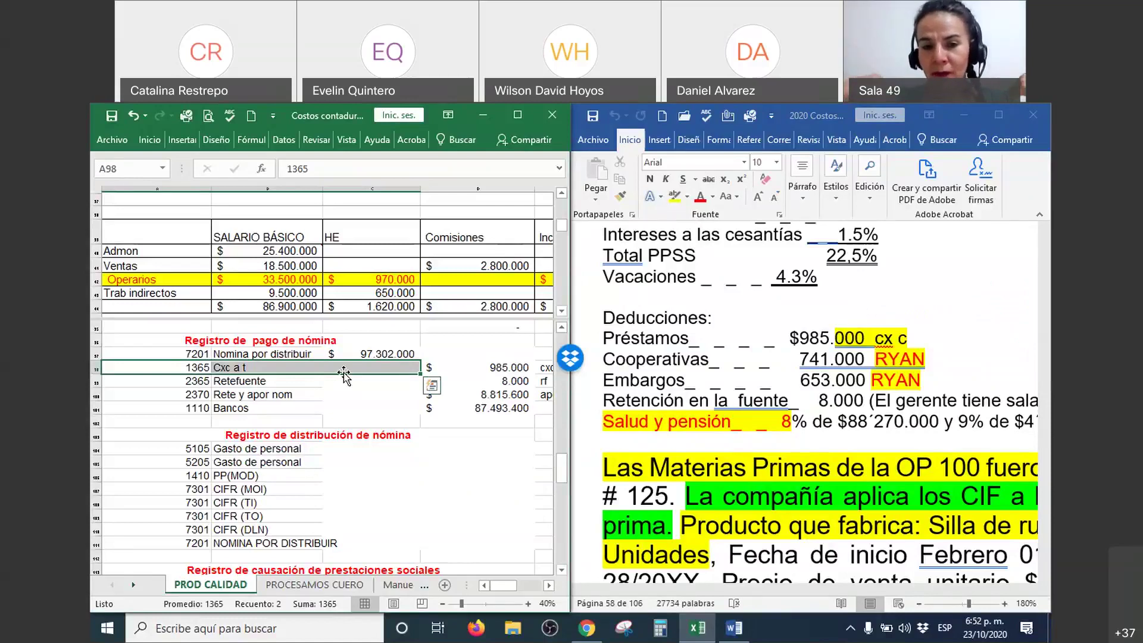
click(476, 367)
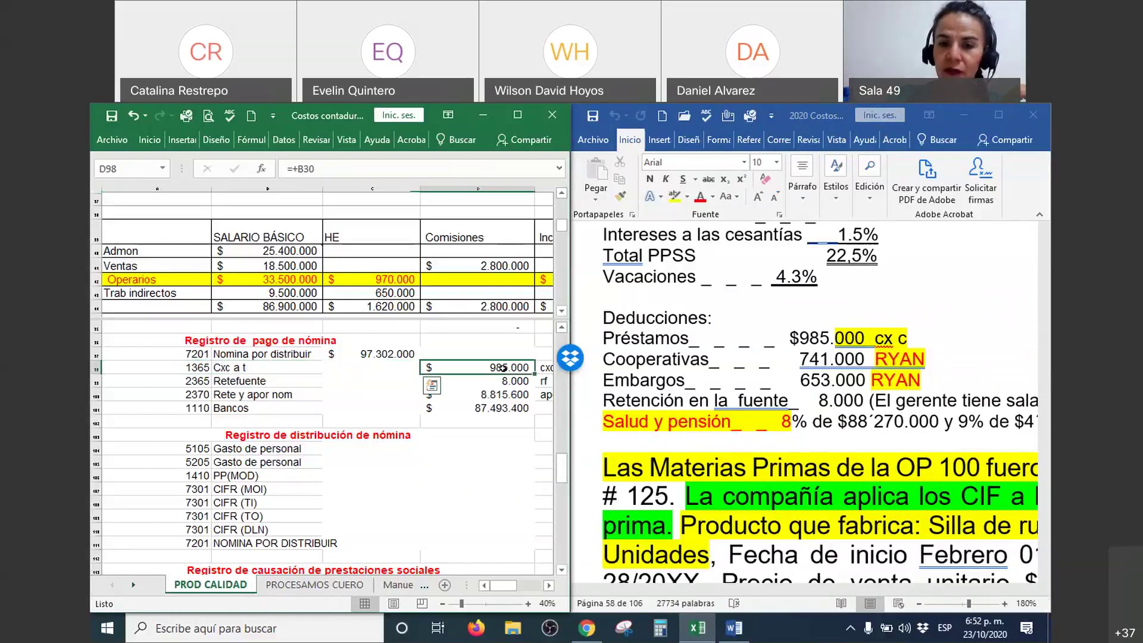
key(ctrl+z)
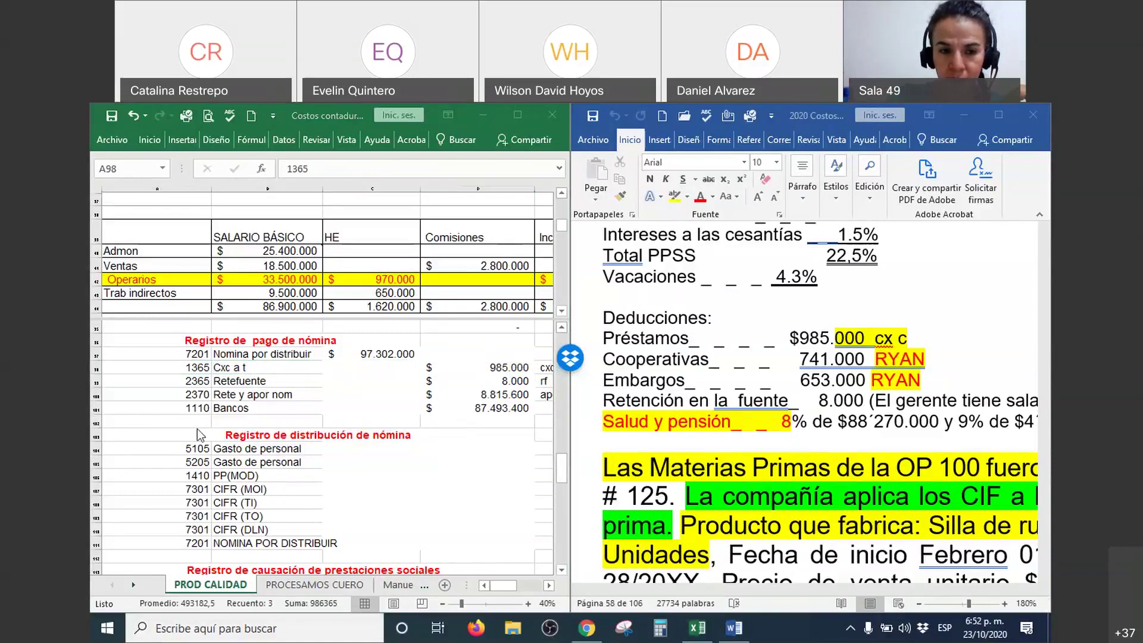
click(534, 368)
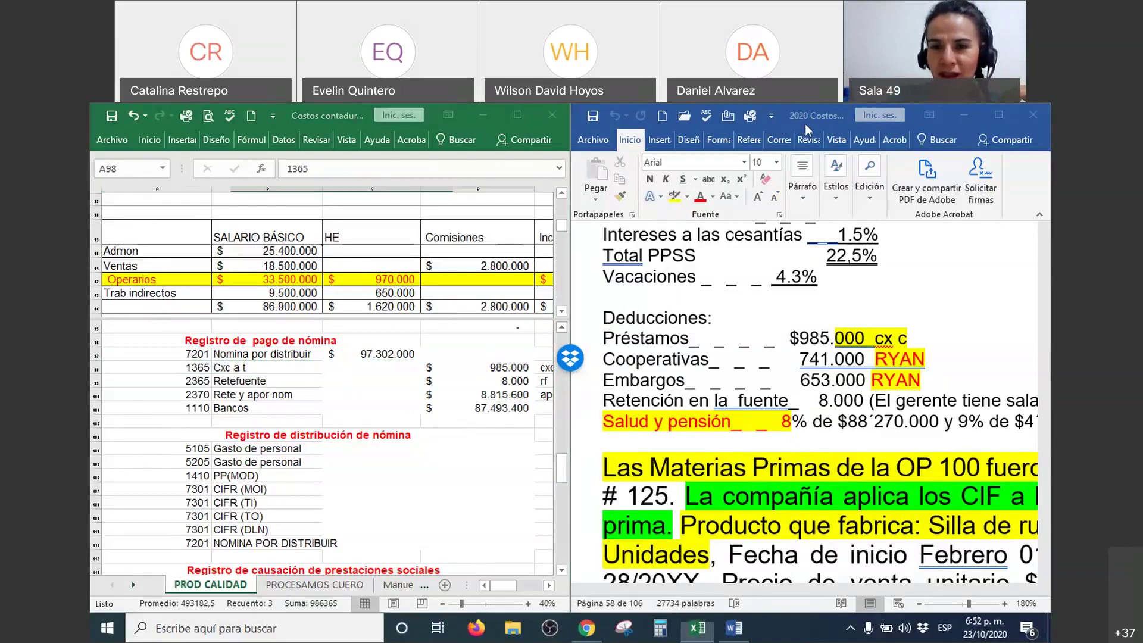
Annotate the screen with a line linking the Préstamos amount to the payment record and 2370 labels beside Cooperativas and Embargos
drag(791, 335, 515, 353)
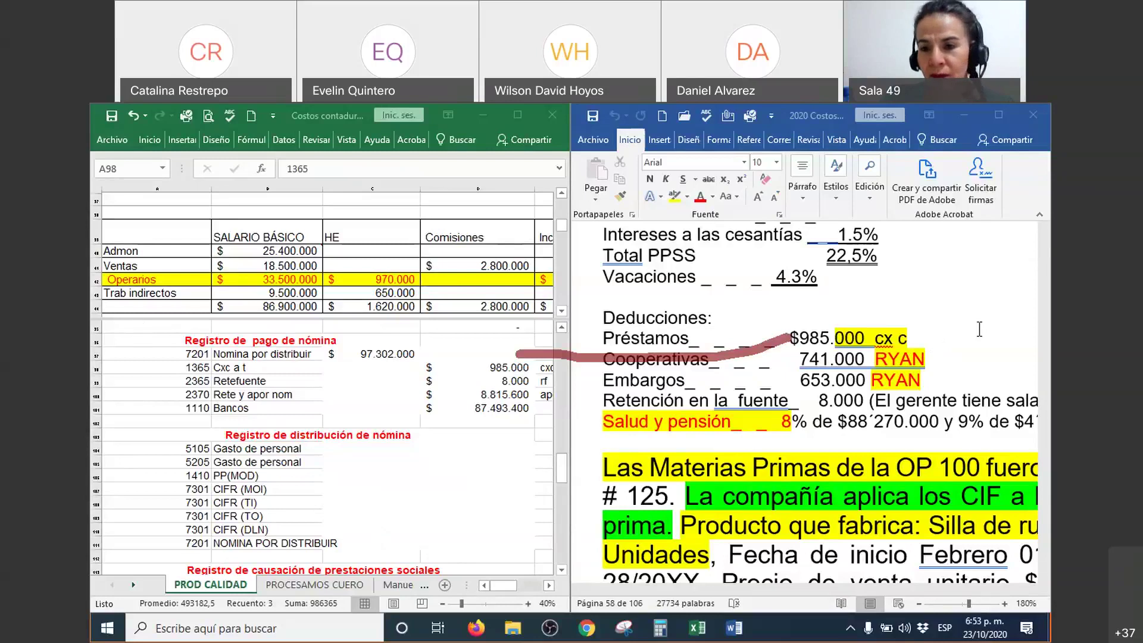
click(943, 355)
text(2370)
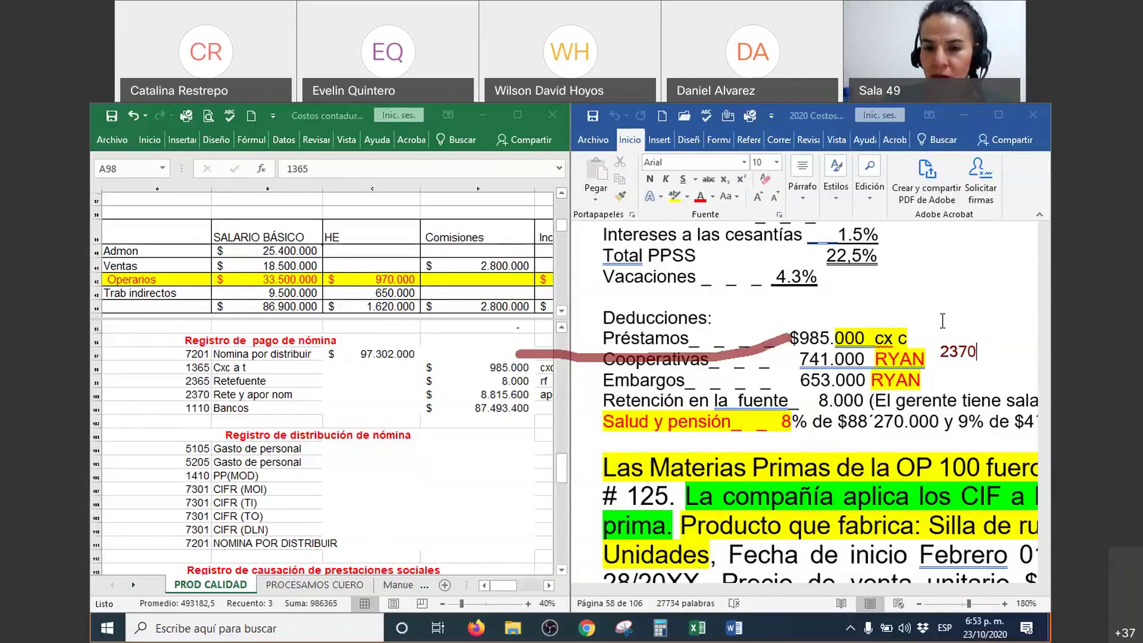
click(949, 378)
text(2370)
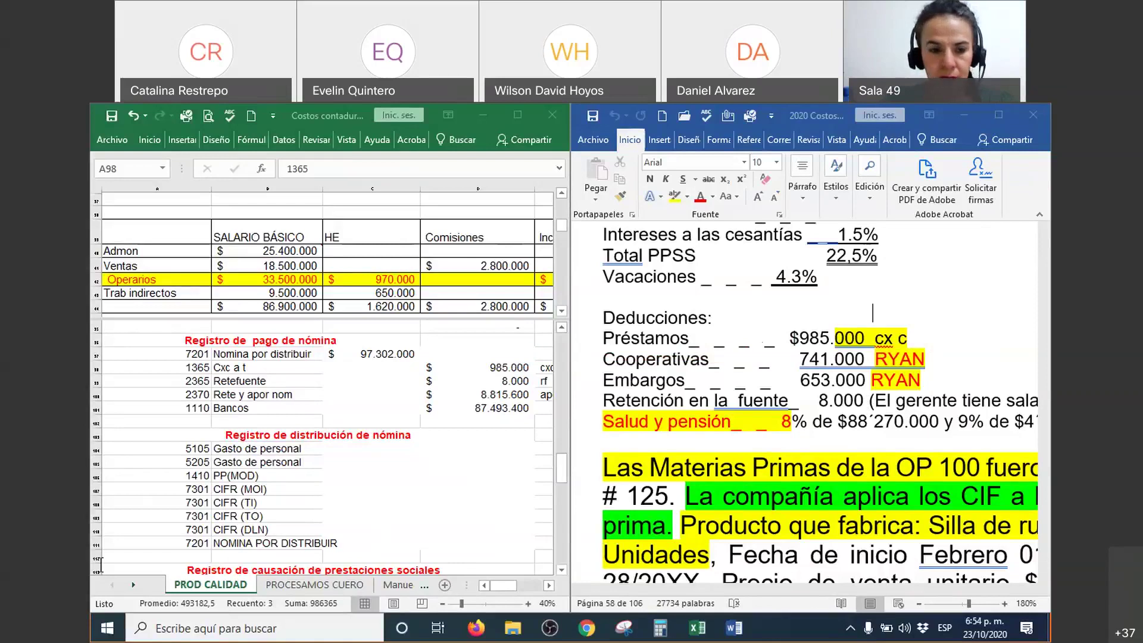
Maximize the Word document and add account code 2370 at the end of the Cooperativas and Embargos lines
click(999, 112)
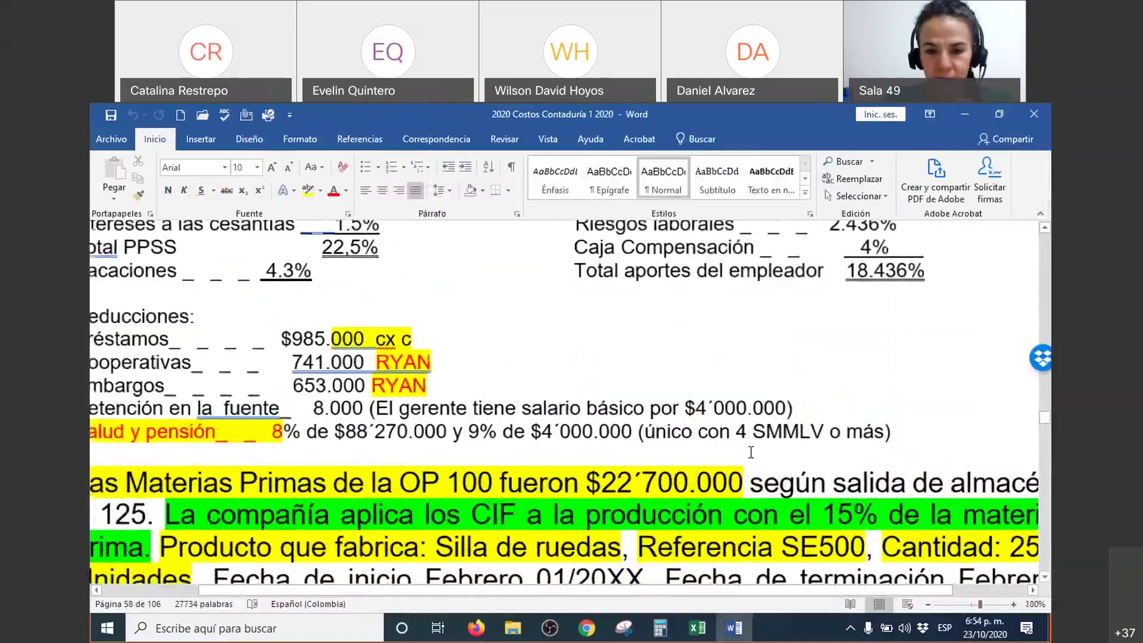
drag(698, 588, 651, 588)
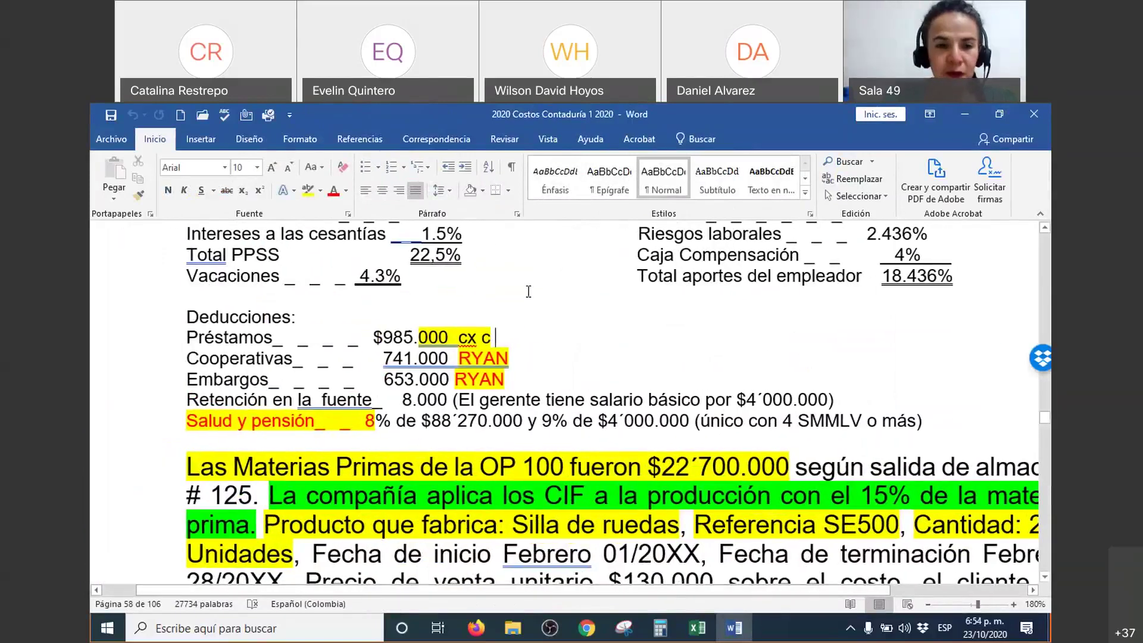
click(528, 358)
key(Tab)
text(2370)
click(529, 379)
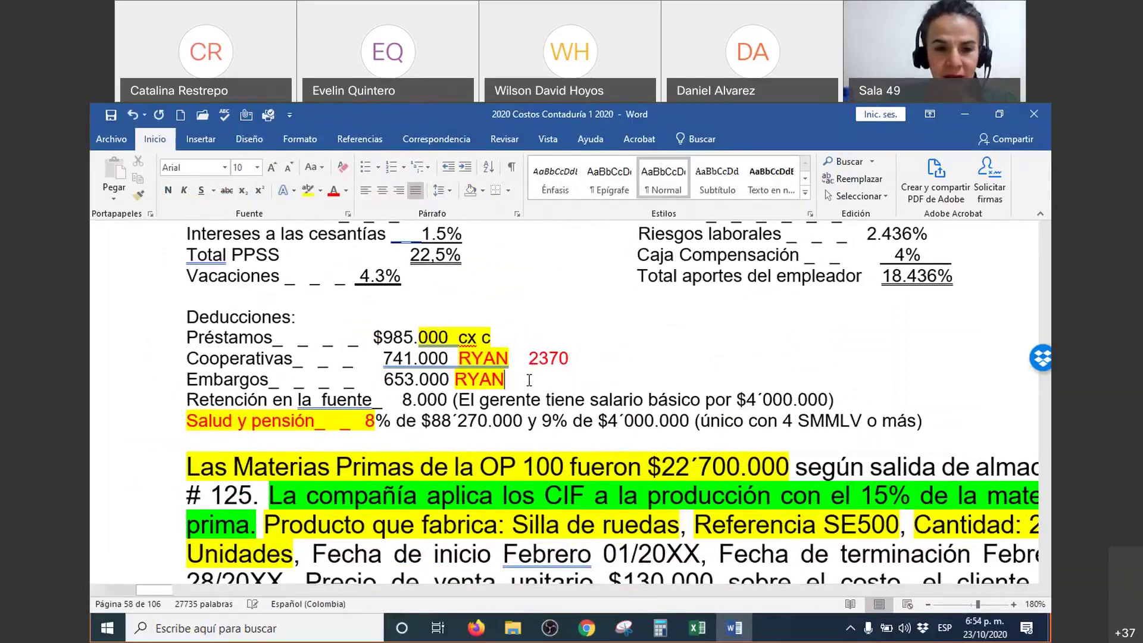
key(Tab)
text(2370)
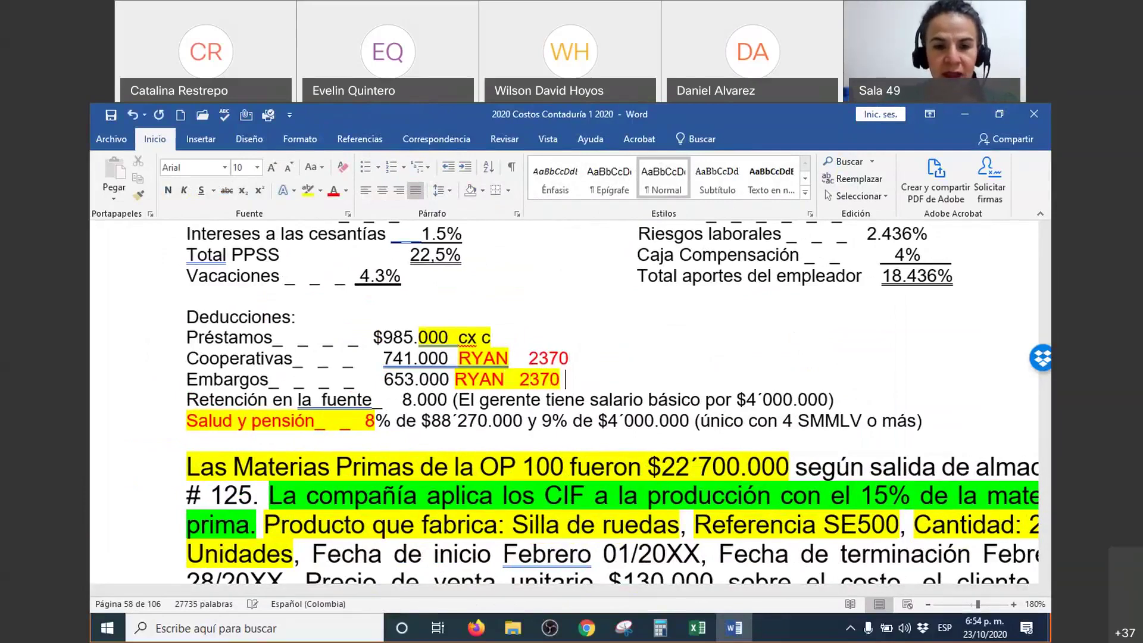
Review the Deducciones block and add account code 2370 at the end of the Salud y pensión line
drag(187, 316, 937, 426)
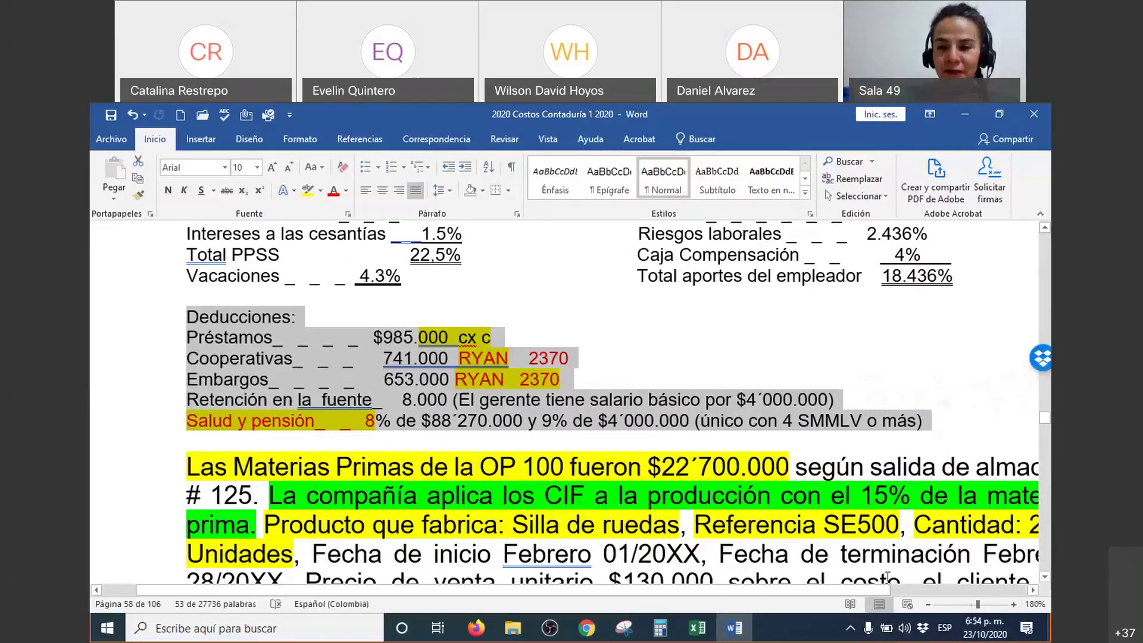
click(943, 428)
text(23)
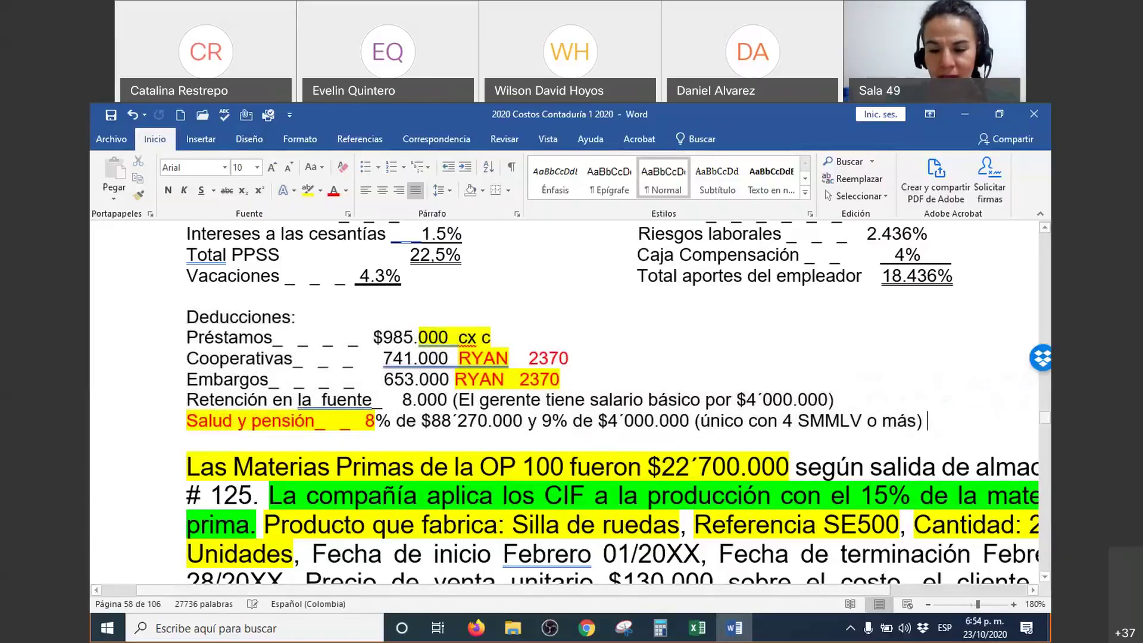
text(70)
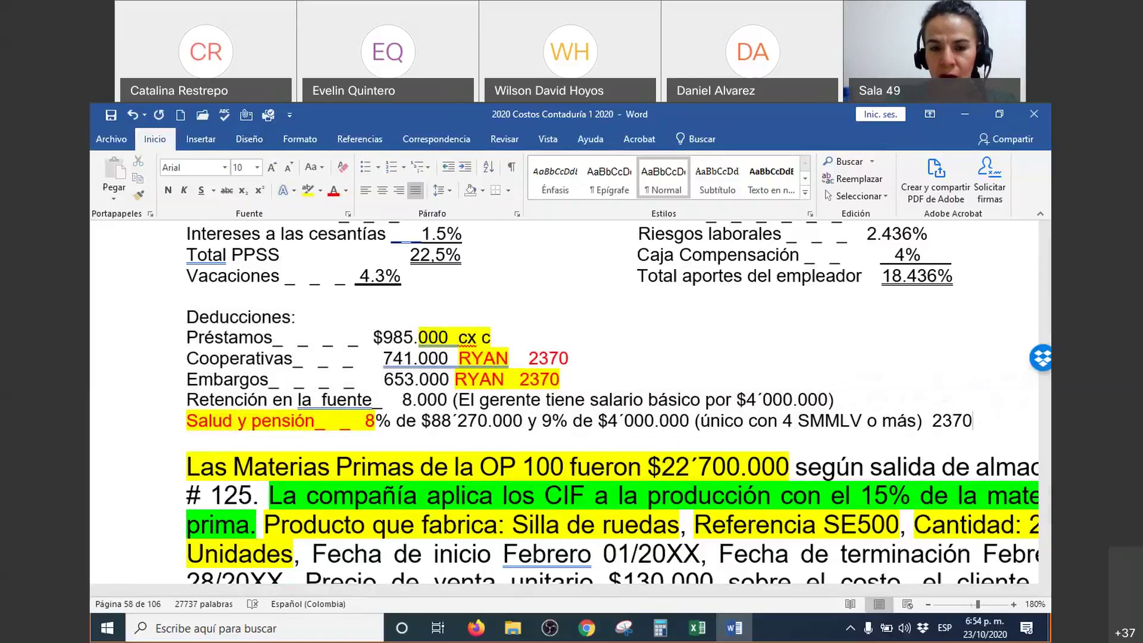
Insert several blank lines below the Salud y pensión line to make room for its calculation
key(Return)
key(Return)
key(Return)
key(Return)
key(Return)
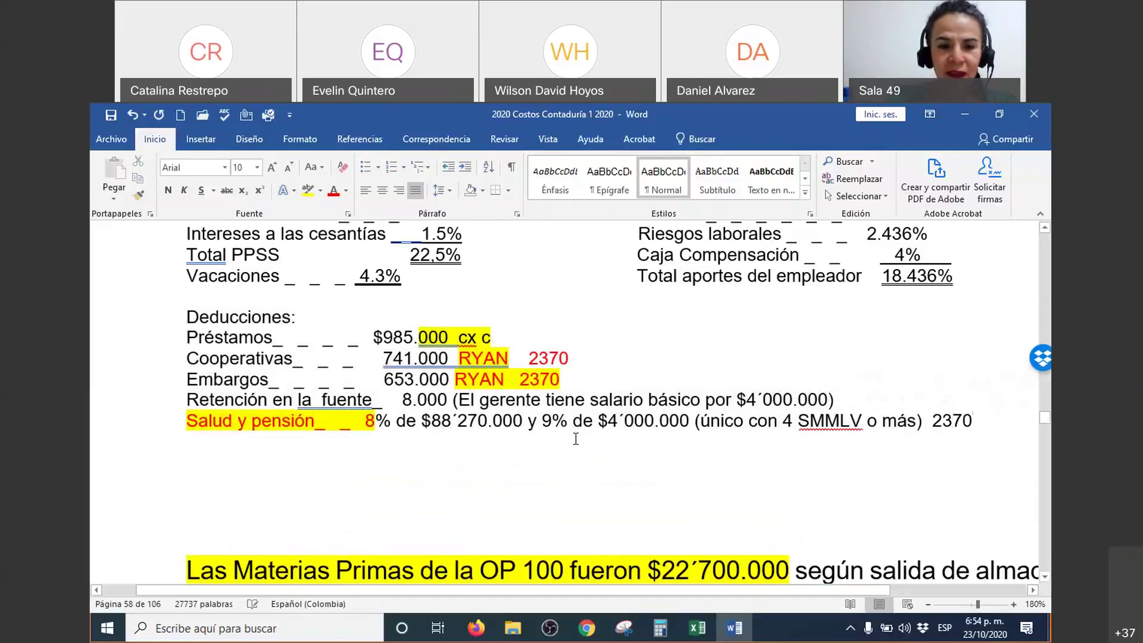
key(Return)
key(Return)
key(Return)
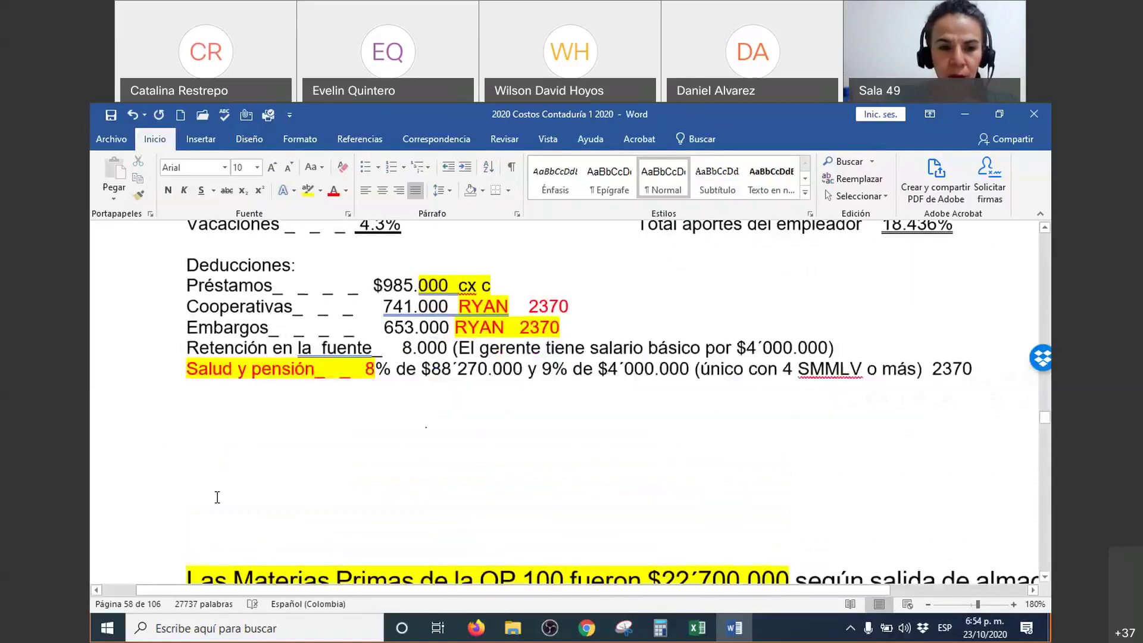
scroll(218, 416, down, 1)
click(220, 364)
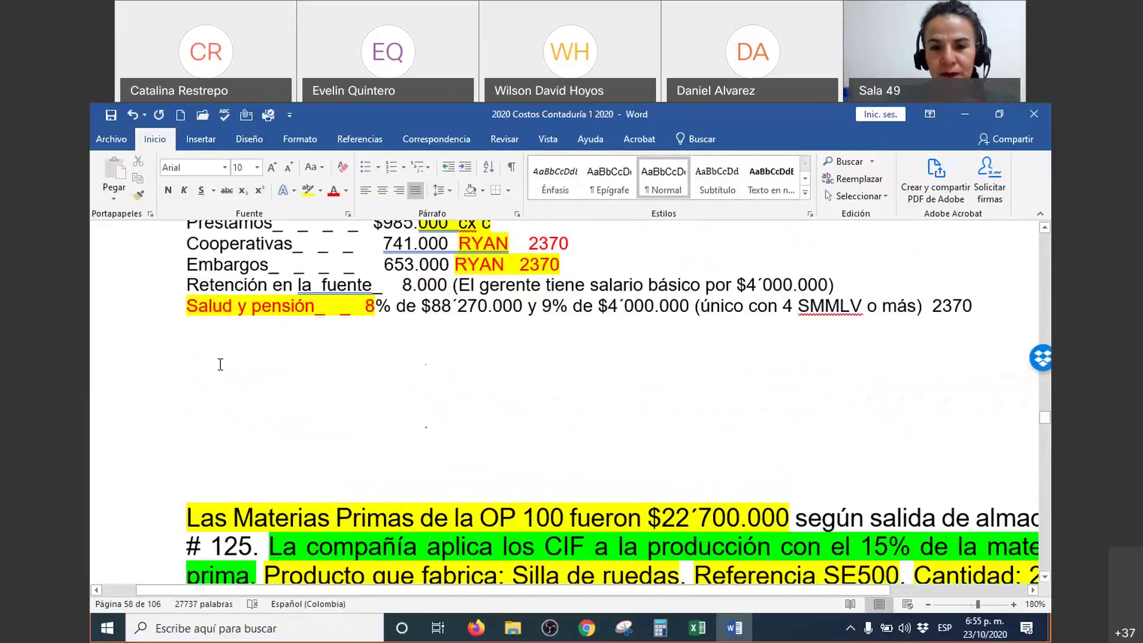
Enter the salud y pensión bases $88.270.000 and $4.000.000 on separate lines in the blank area below the deductions
drag(443, 314, 674, 304)
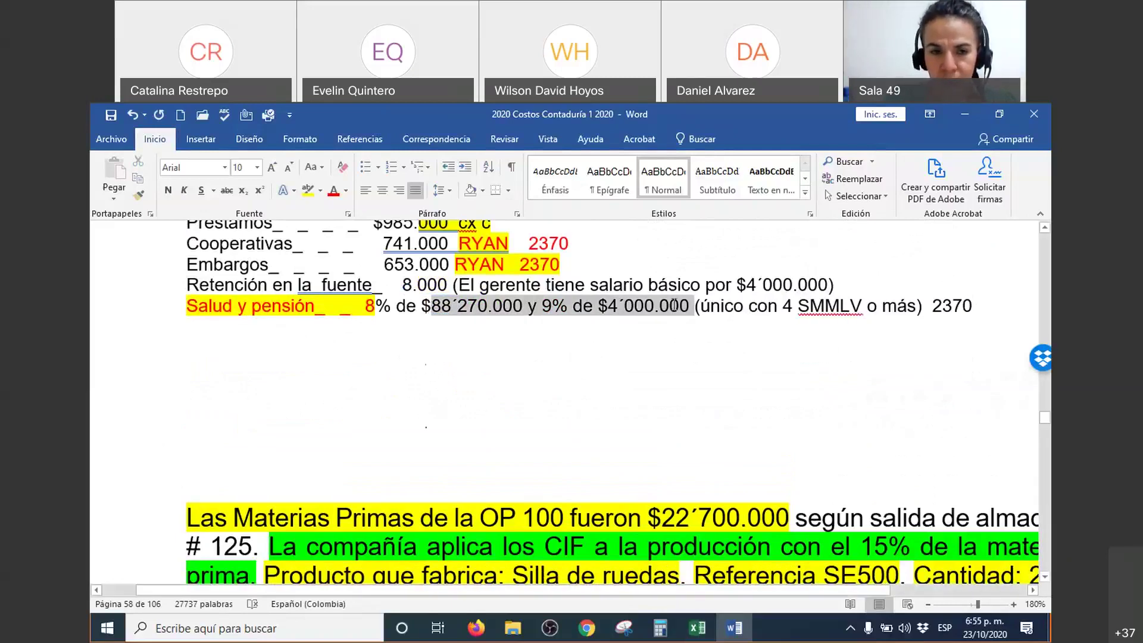
click(251, 348)
text(88)
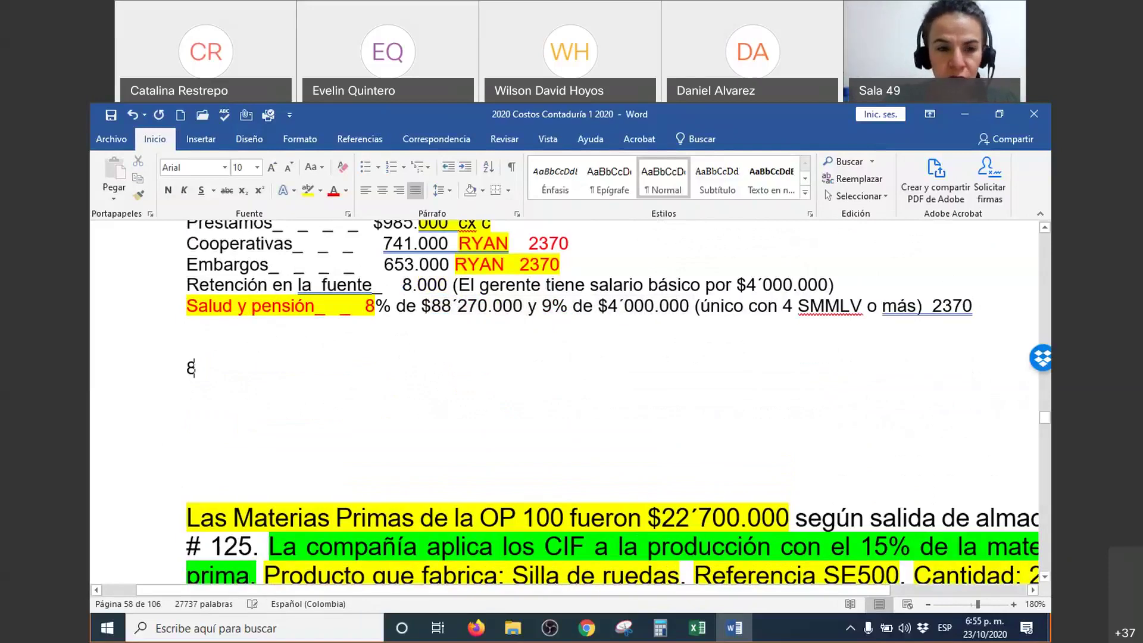
key(BackSpace)
key(BackSpace)
text($)
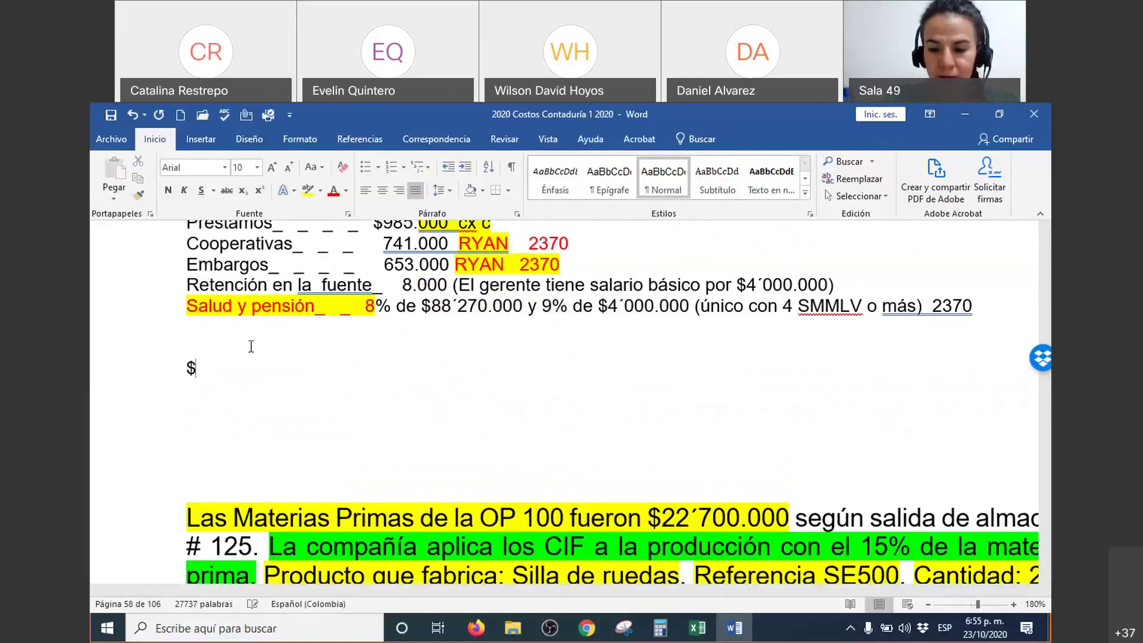
text(88.270.000)
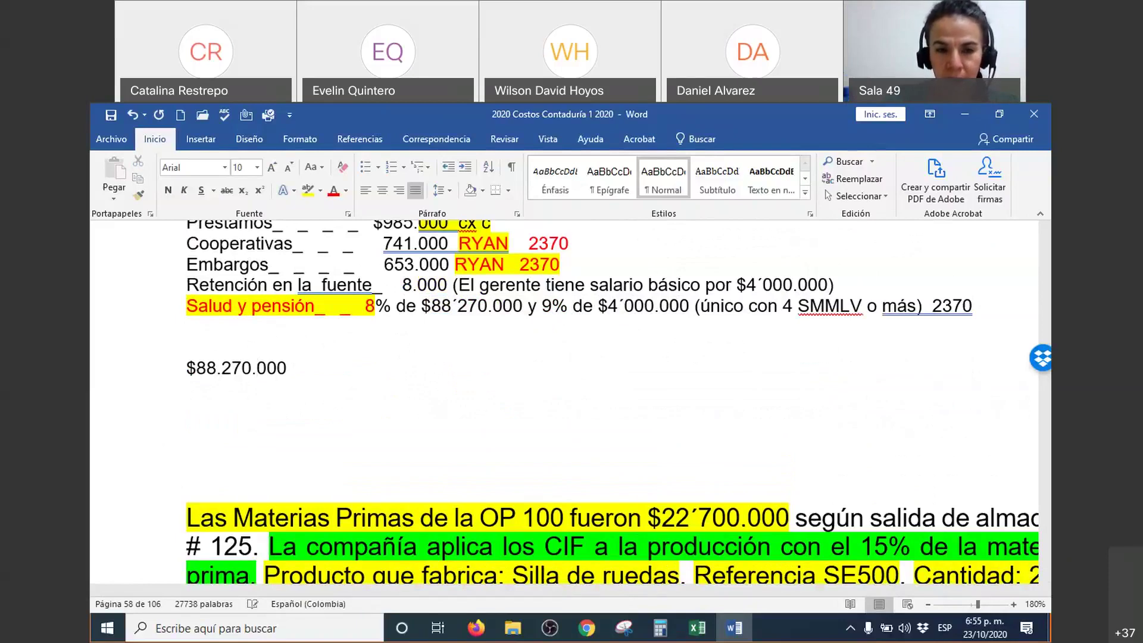
key(Return)
text($)
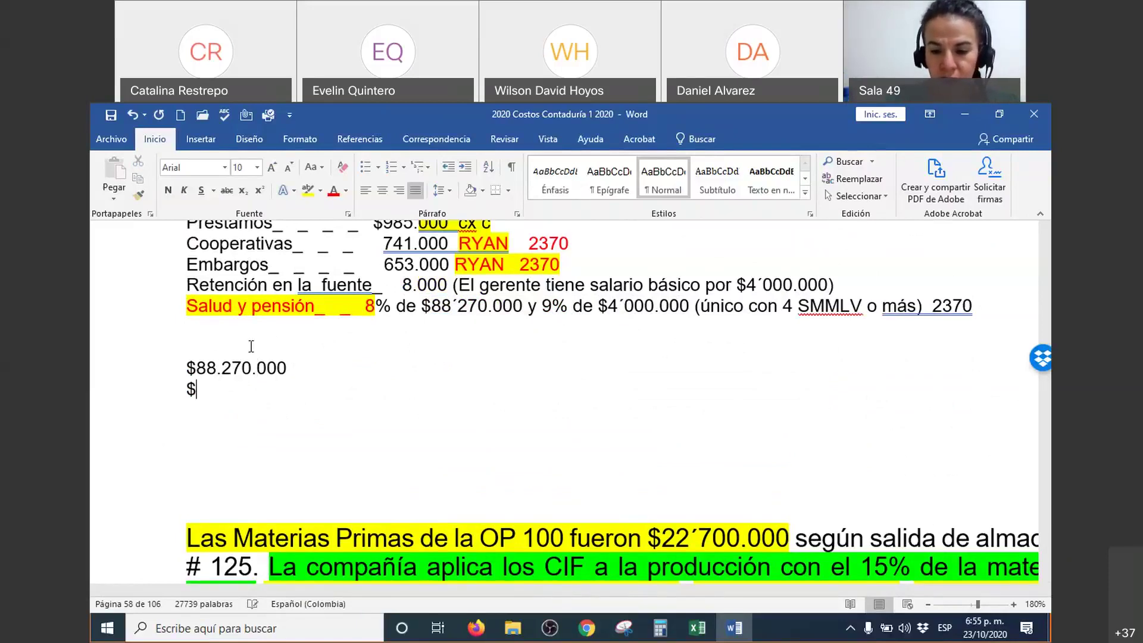
text(4.000.000)
Extend the $88.270.000 line of the salud y pensión calculation with "X 8% ="
click(316, 371)
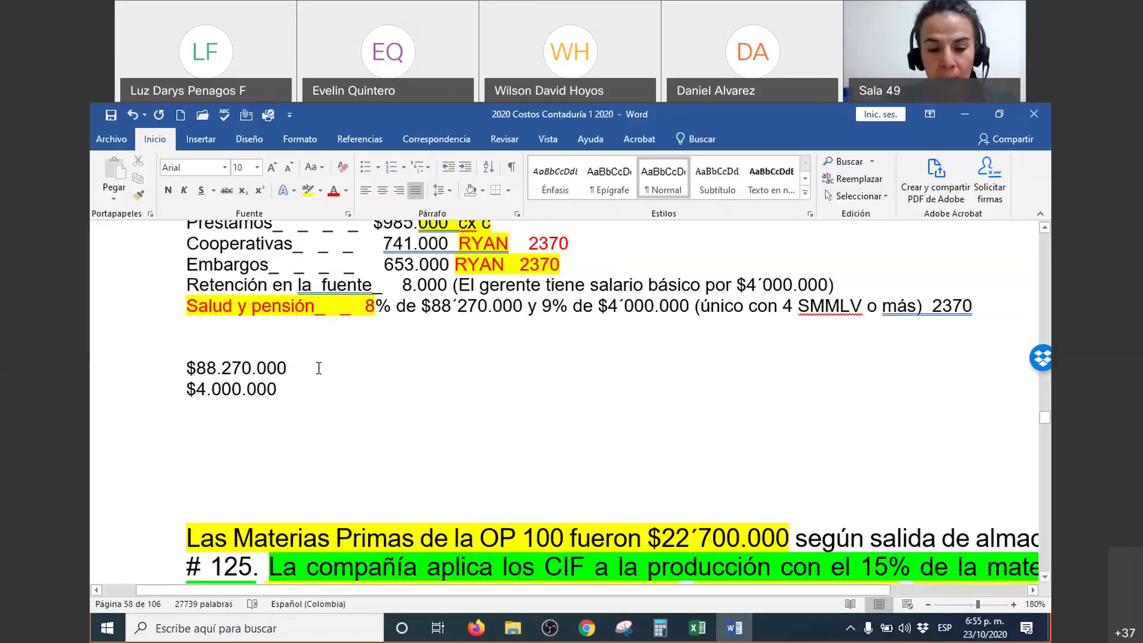
text(X 4%)
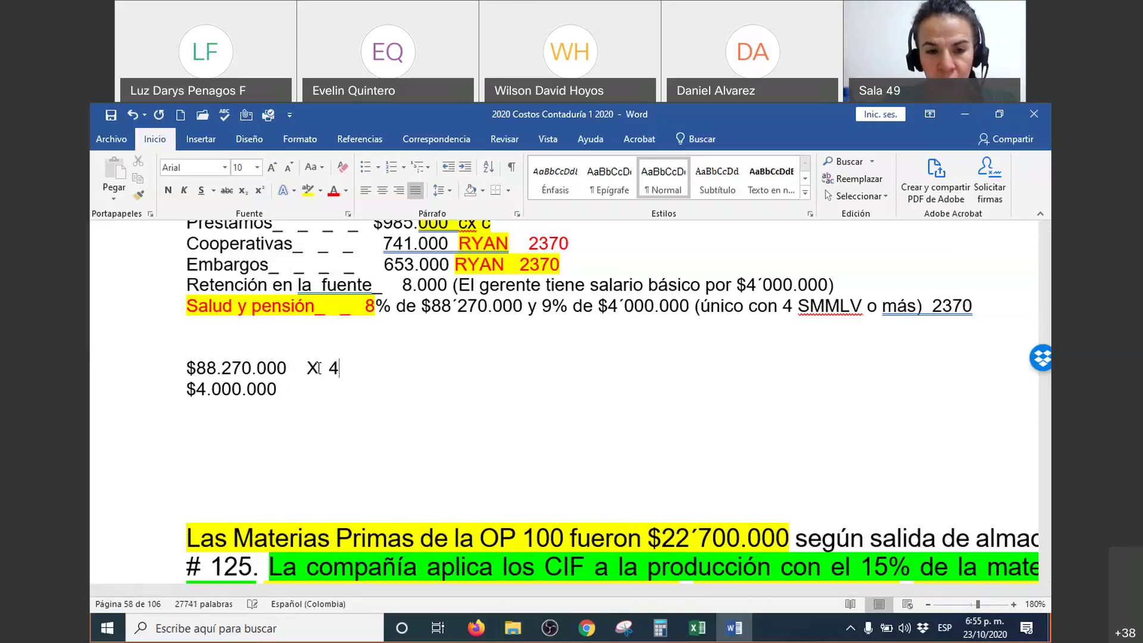
key(BackSpace)
key(BackSpace)
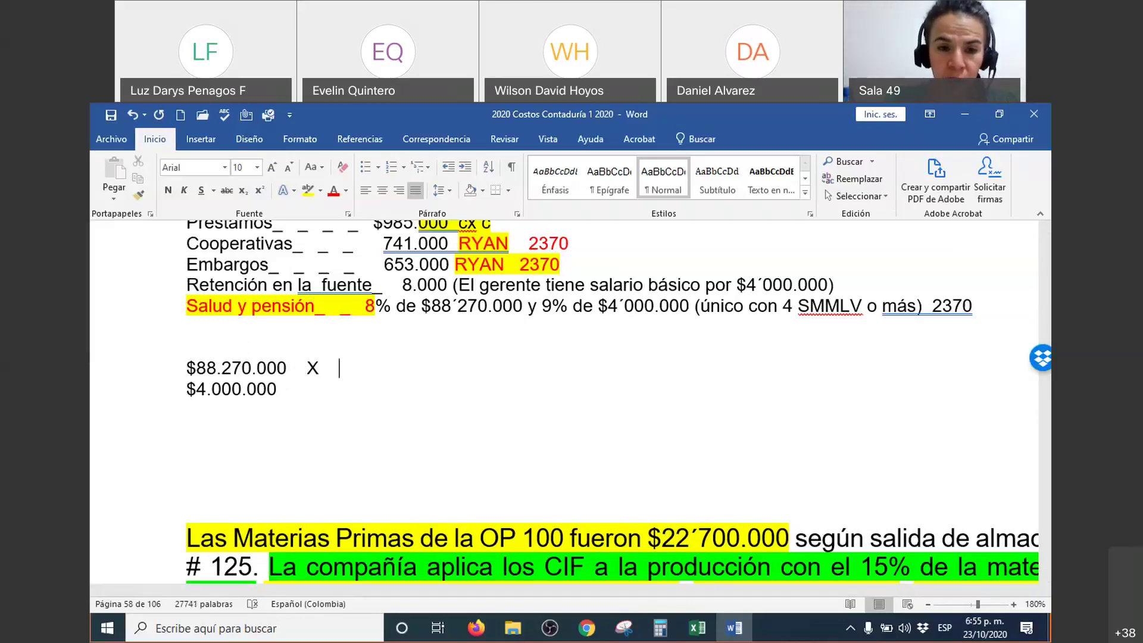
text(8)
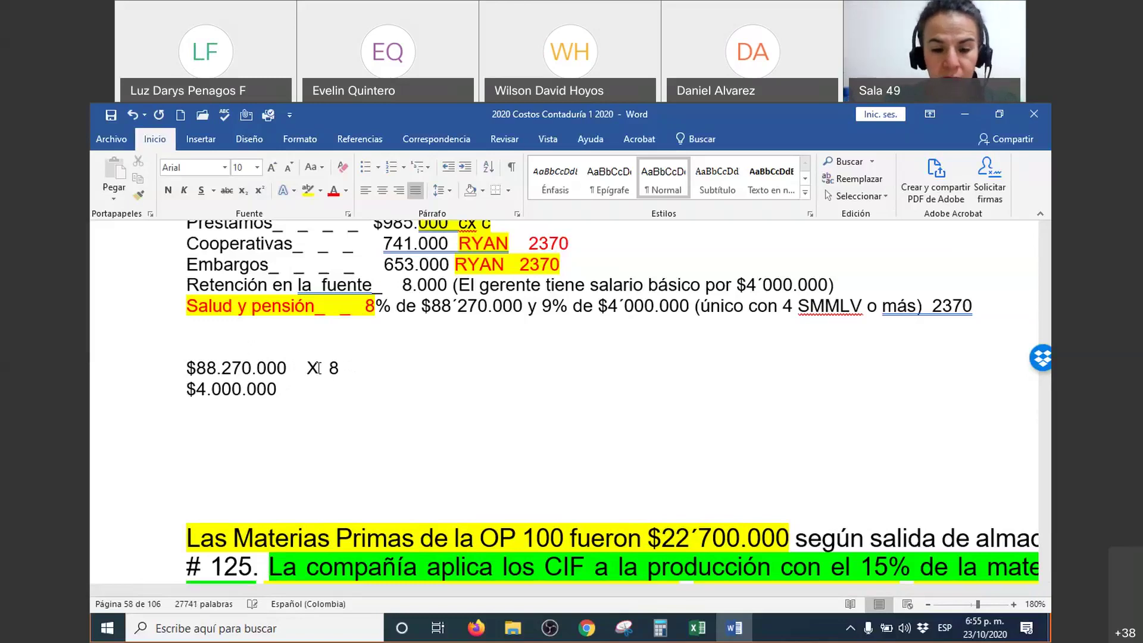
text(% =)
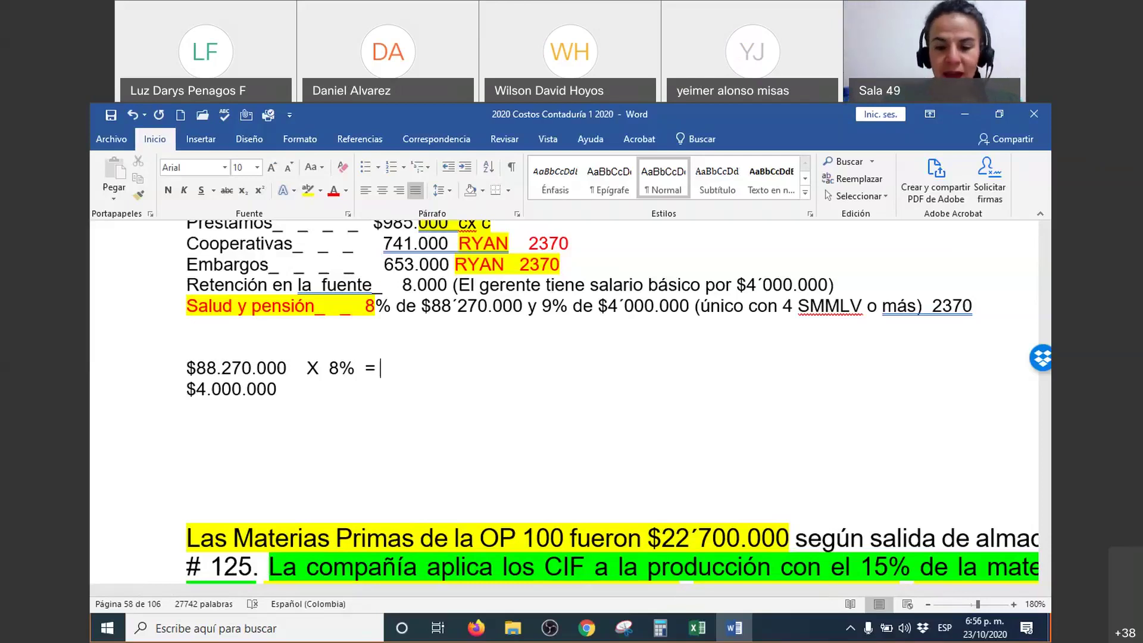
Enter $7.061.600 as the result of the 8% calculation on the $88.270.000 line
text($)
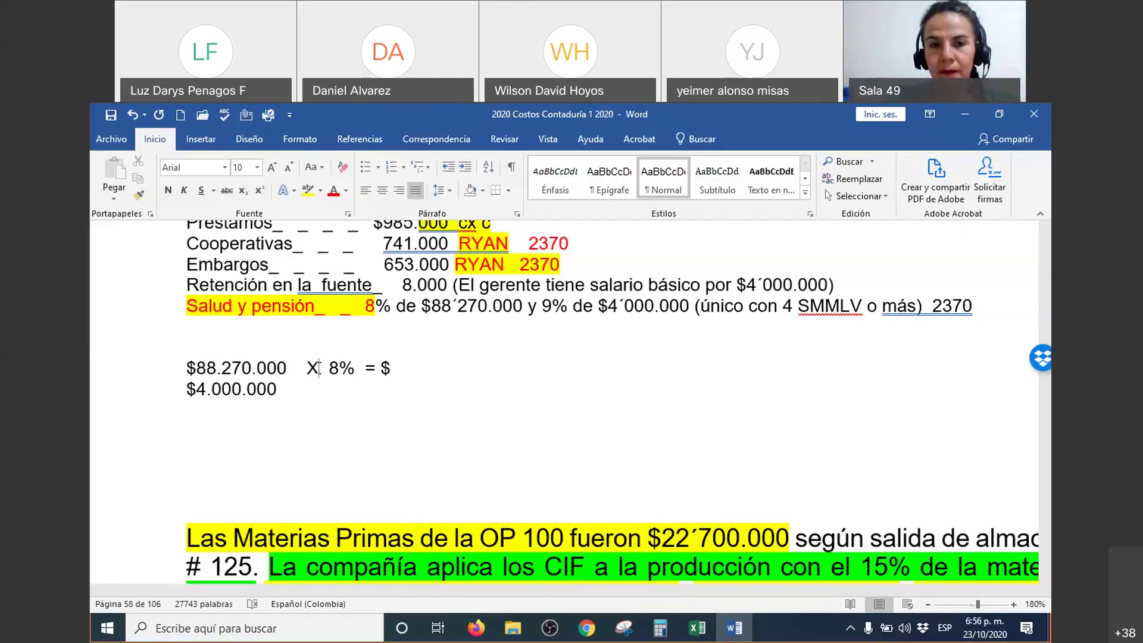
click(319, 367)
text(7)
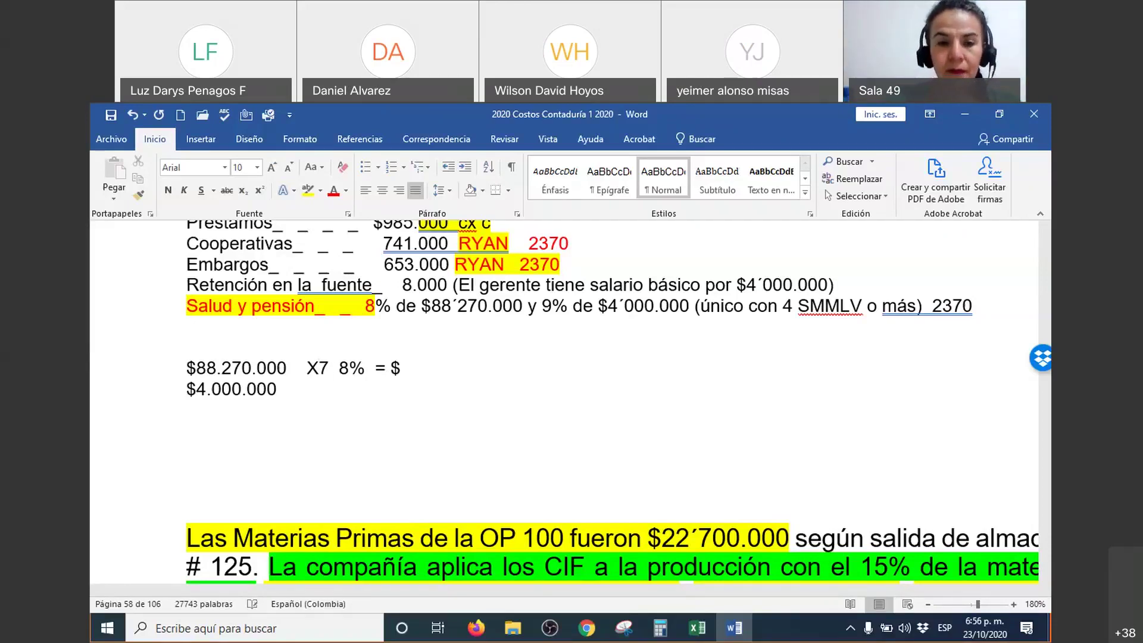
key(BackSpace)
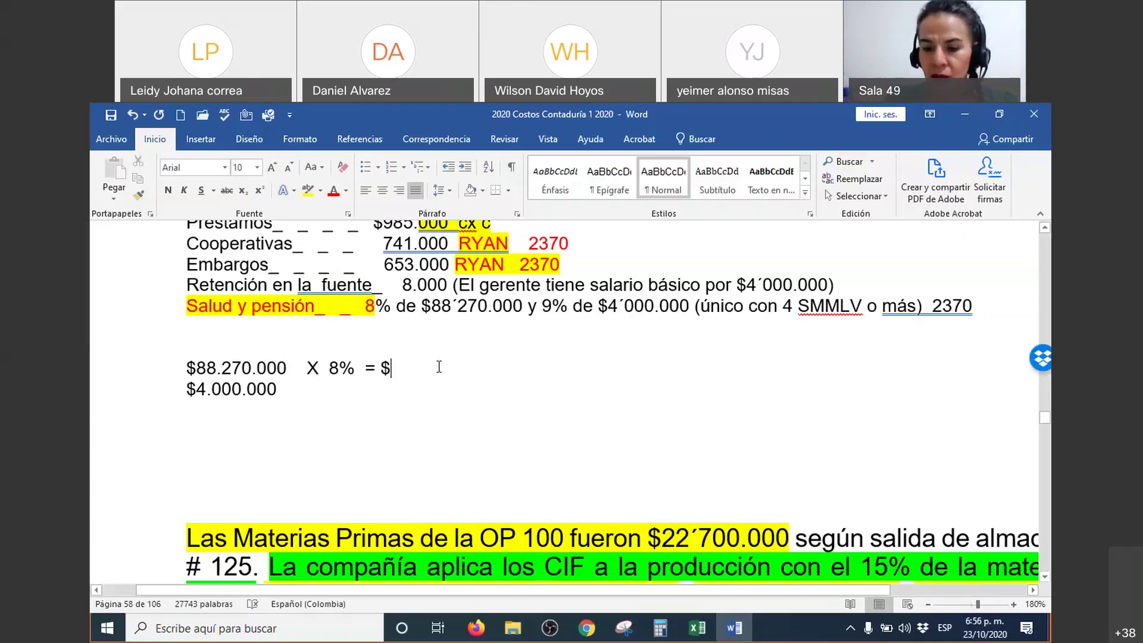
text(7.016.600)
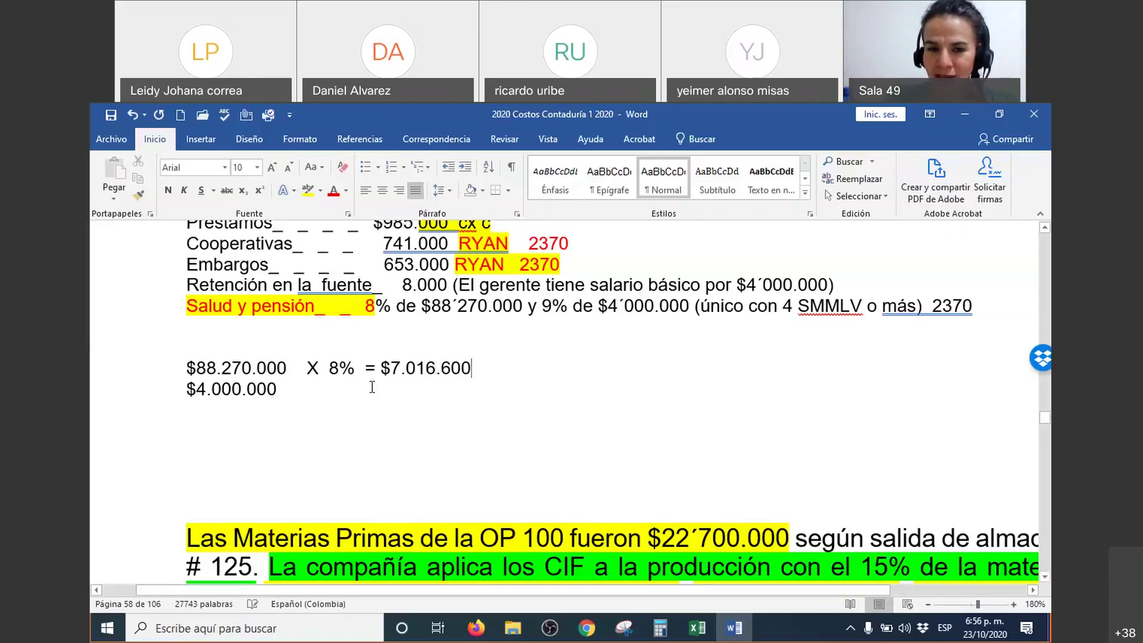
drag(436, 367, 416, 368)
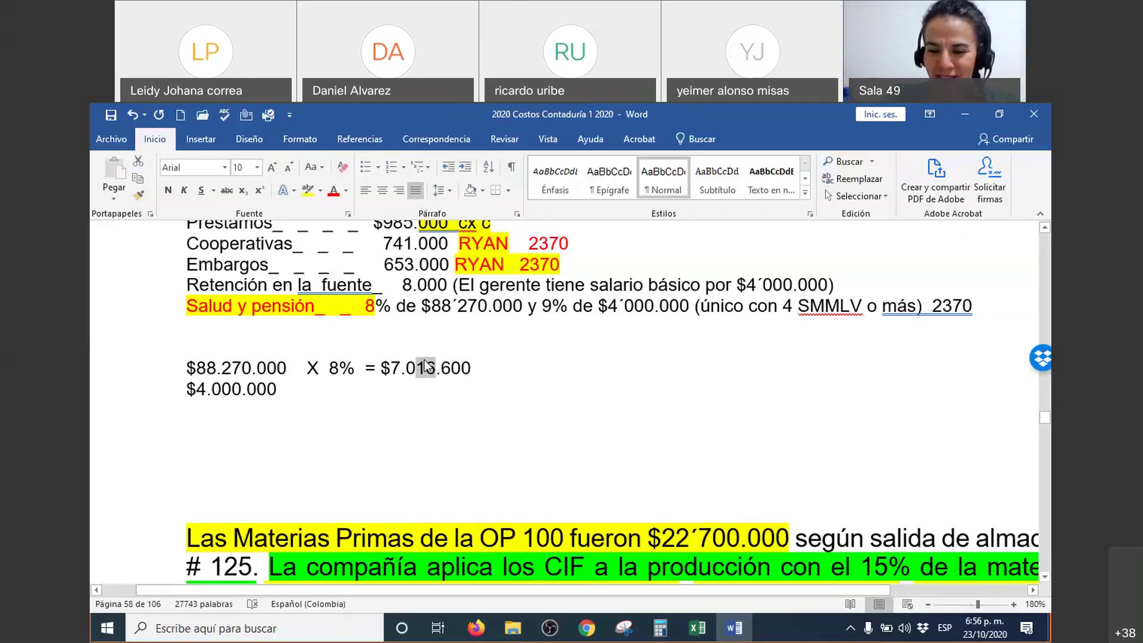
text(61)
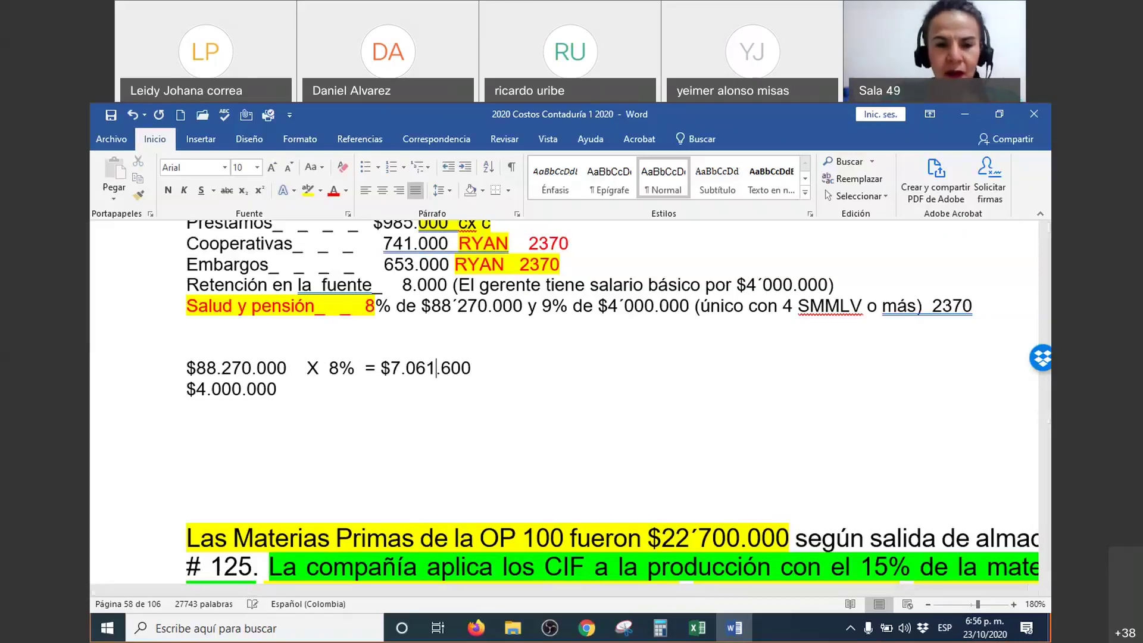
Point out the note about the gerente's basic salary and complete the $4.000.000 line with "x 9% = 360.000"
click(321, 396)
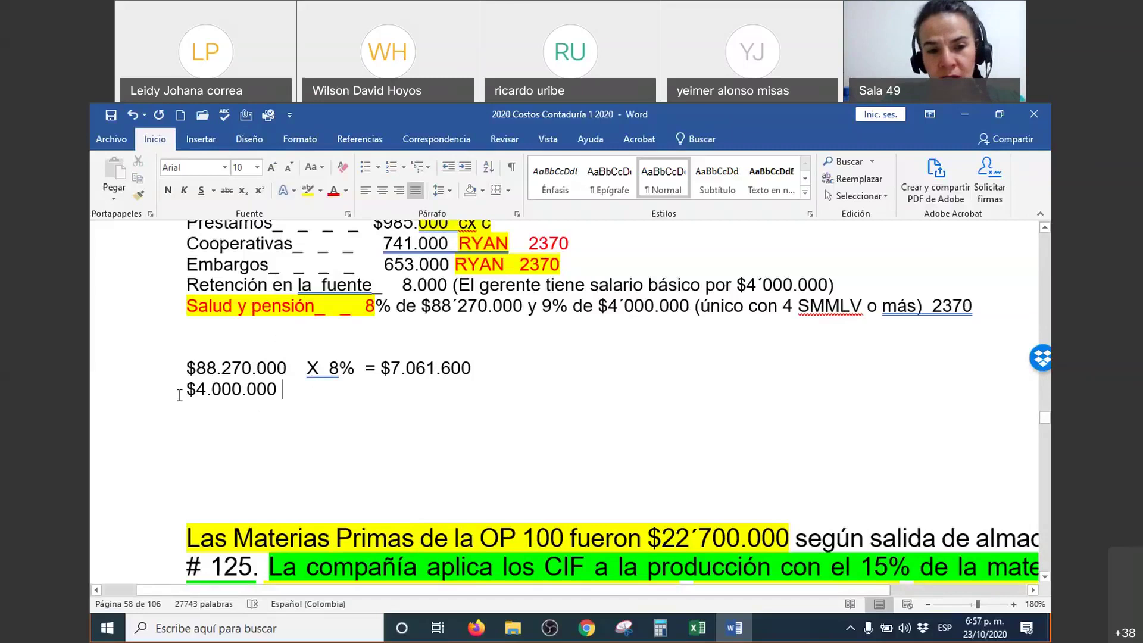
drag(185, 389, 275, 390)
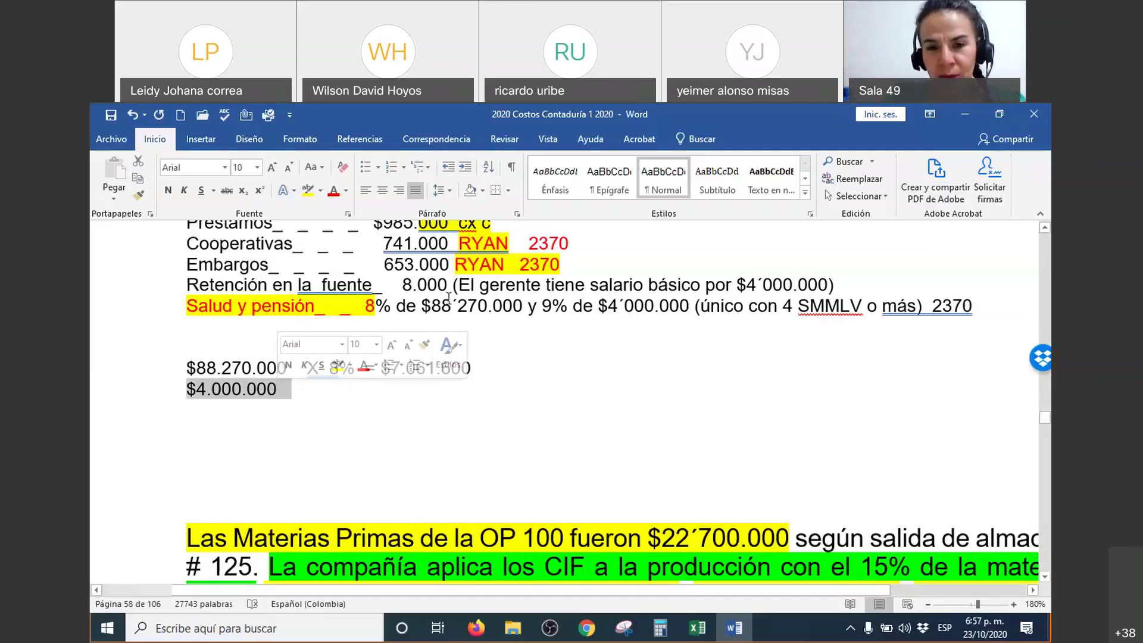
drag(463, 288, 837, 287)
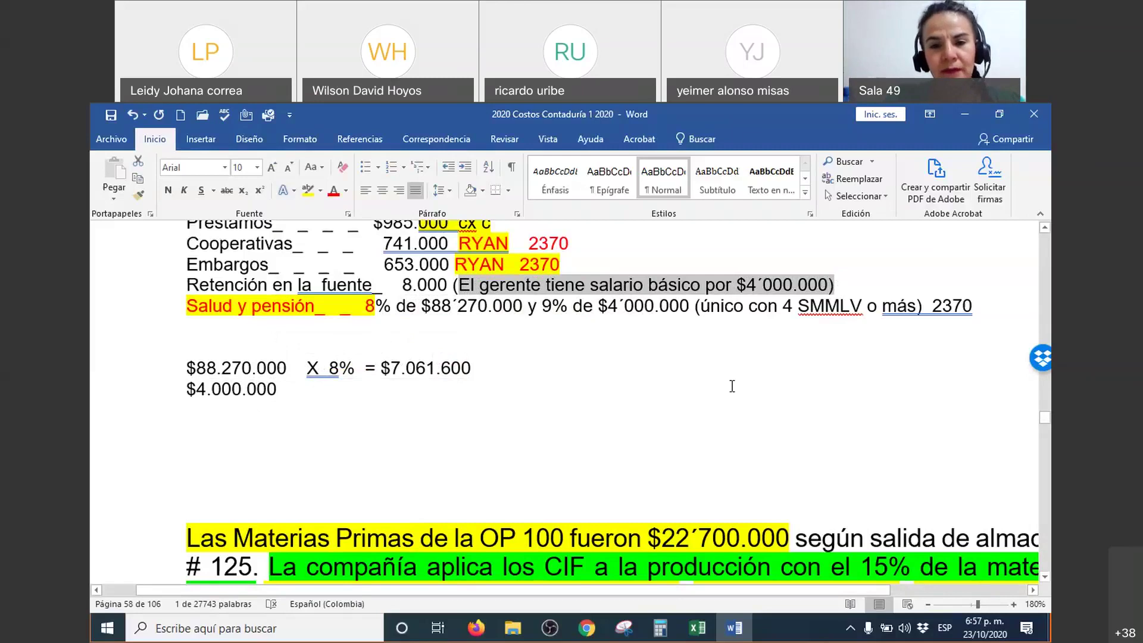
click(311, 392)
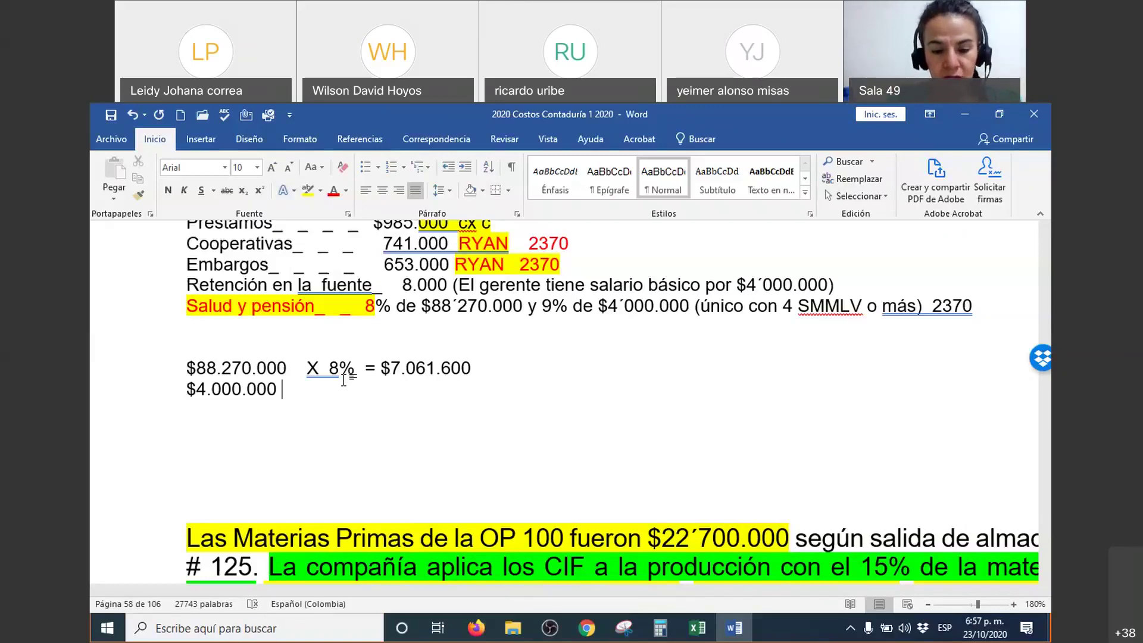
text(x)
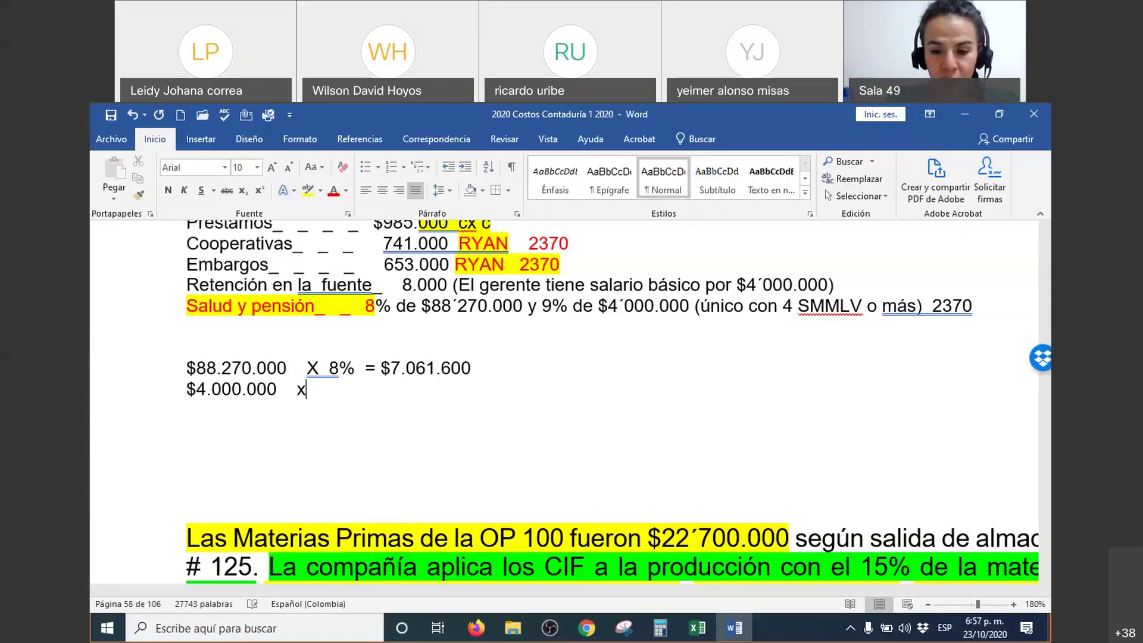
text(  9)
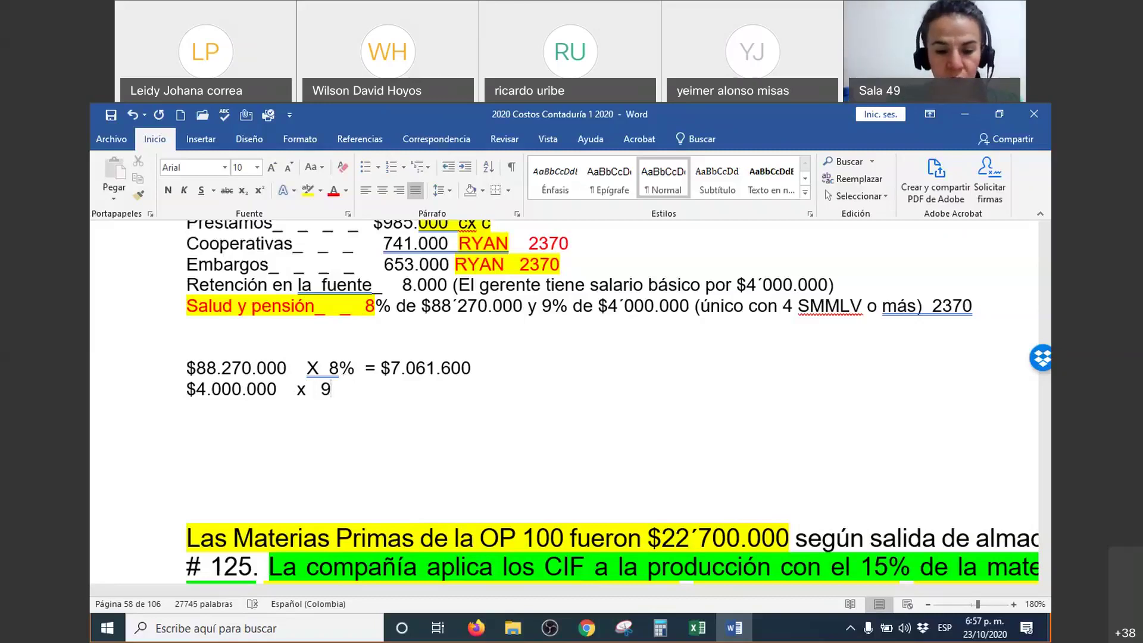
text(% )
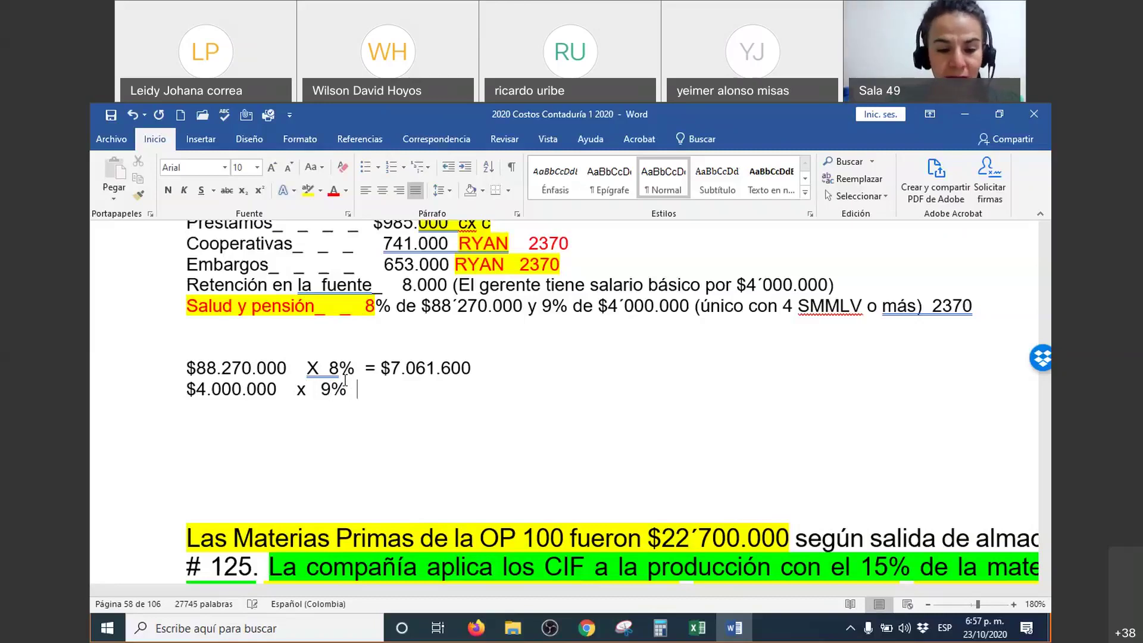
text(= )
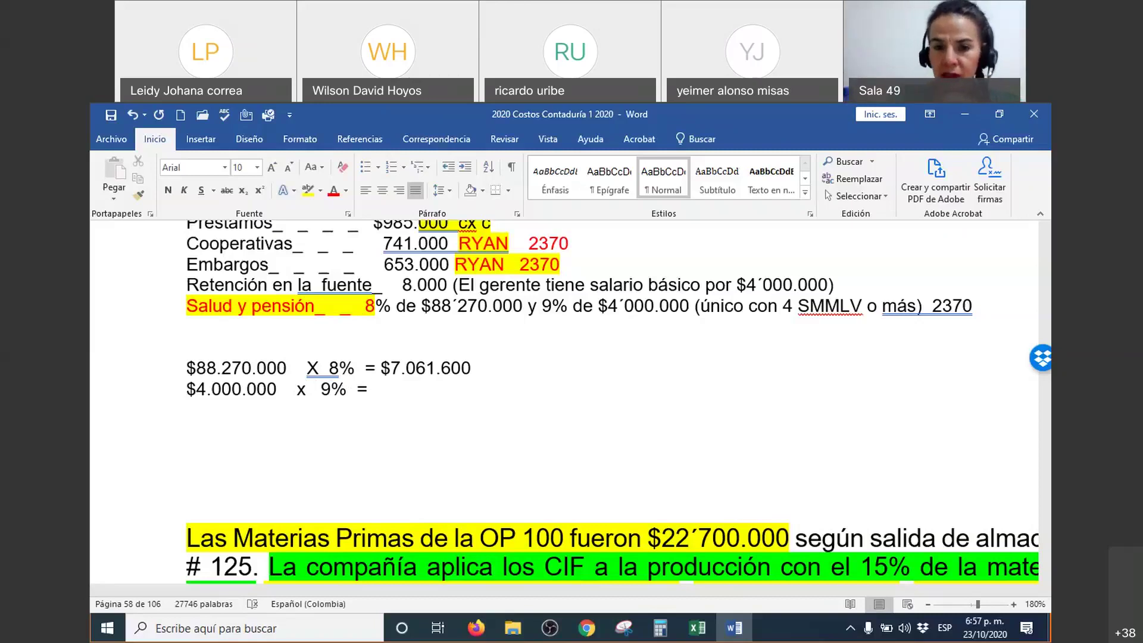
text(360.000)
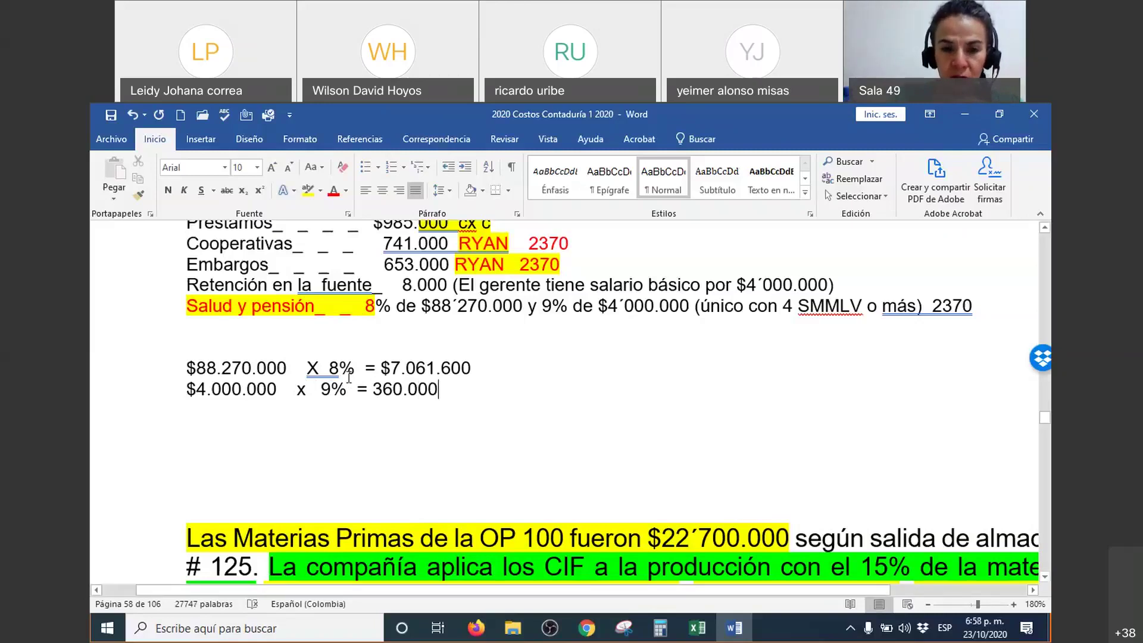
Write the sum "$7.061.600 + 360.000 = $7.421.600" below the two calculation lines and add a blank line under it
drag(380, 367, 449, 388)
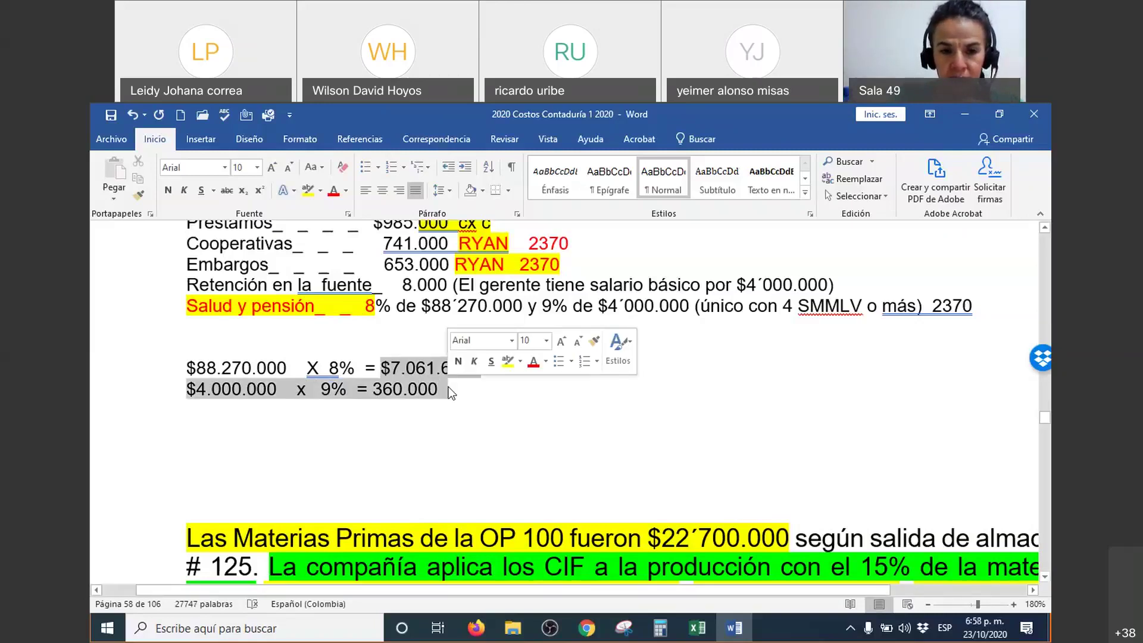
click(450, 387)
click(227, 441)
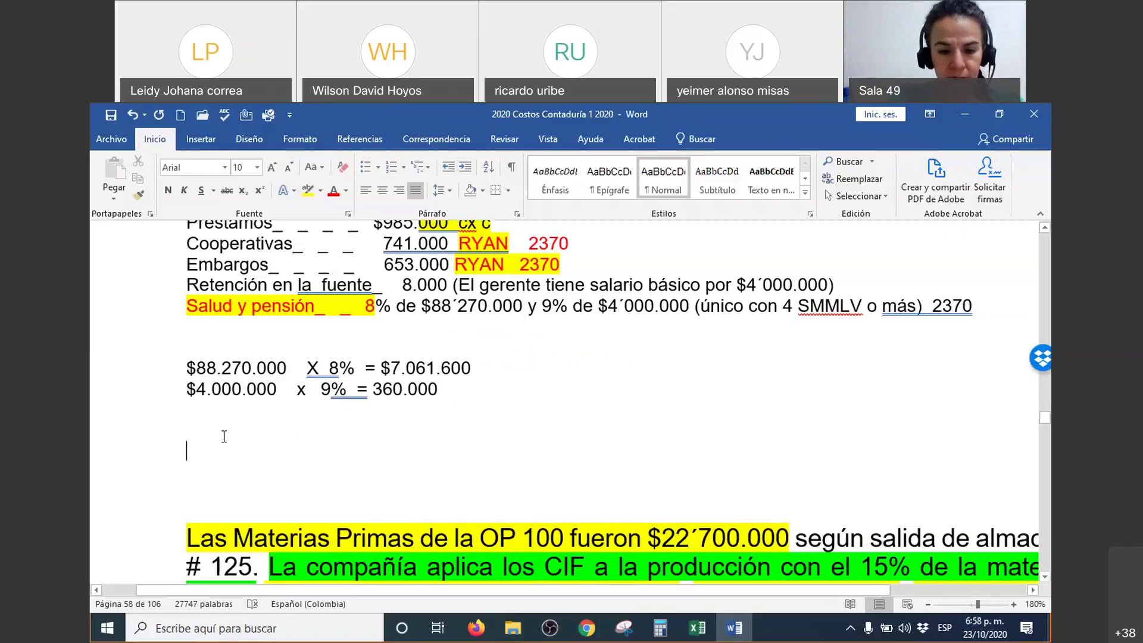
text($7.060.)
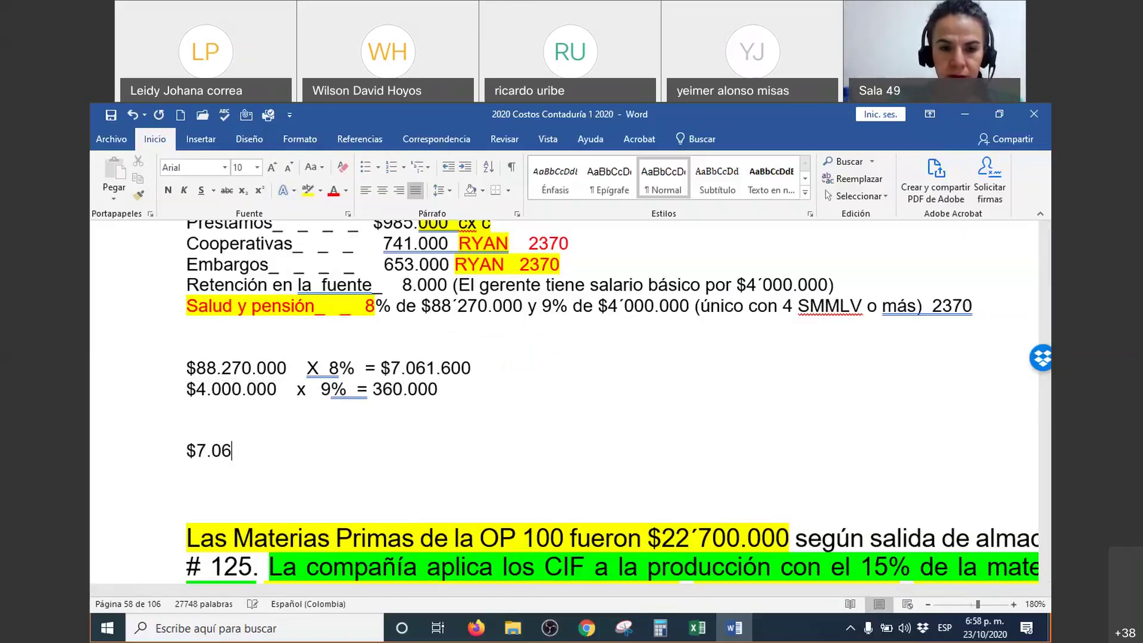
key(BackSpace)
key(BackSpace)
text(1.600 + 3)
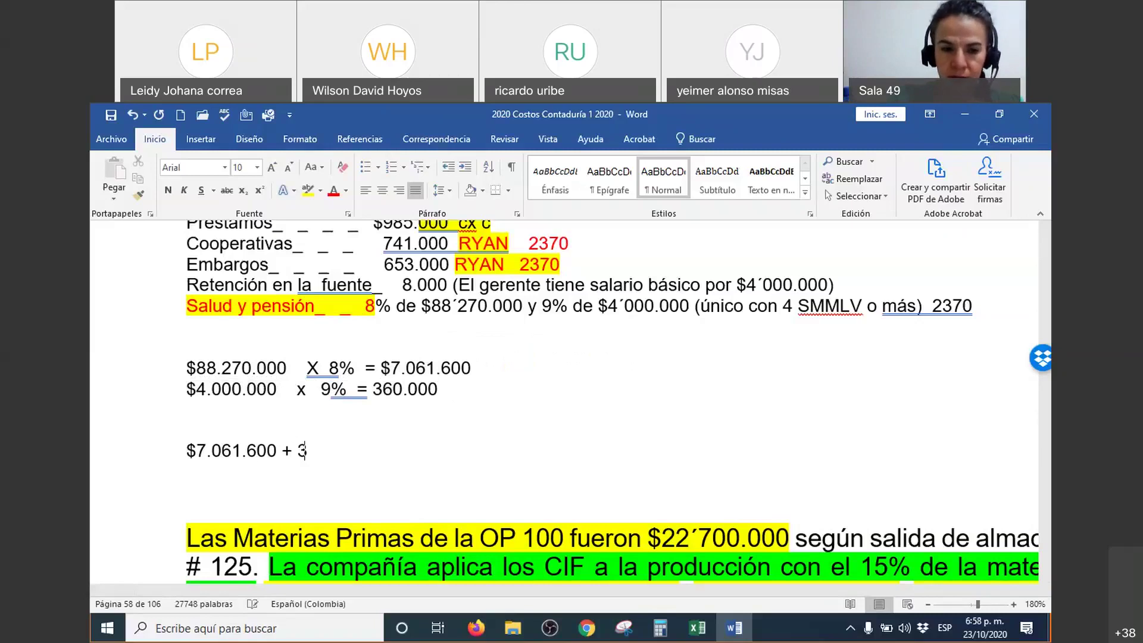
text(60.000  = )
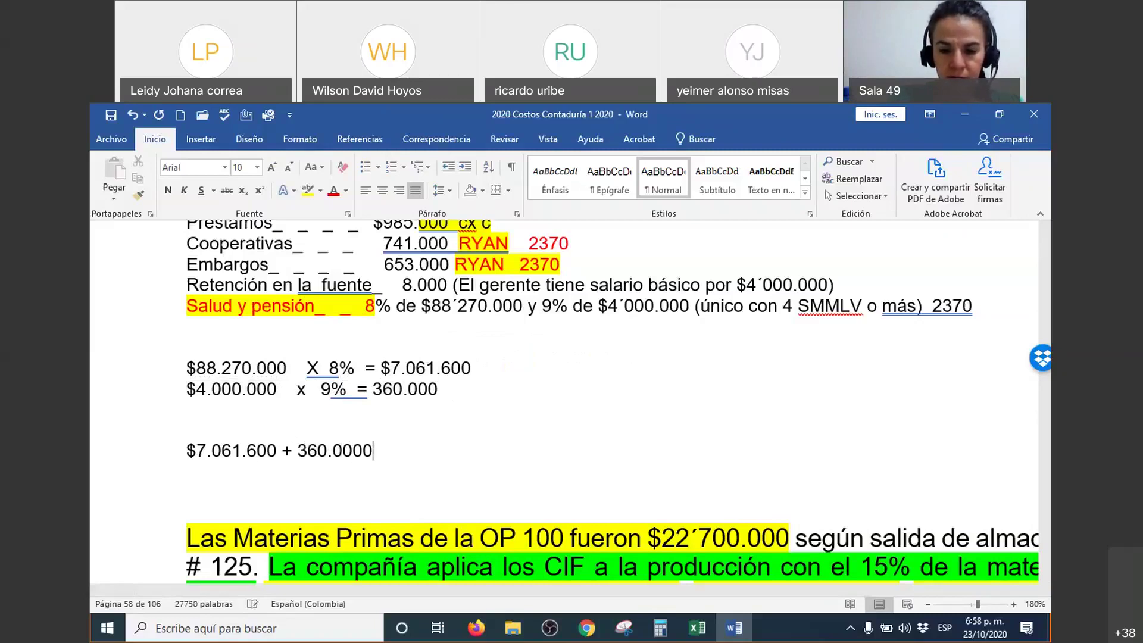
text($7.)
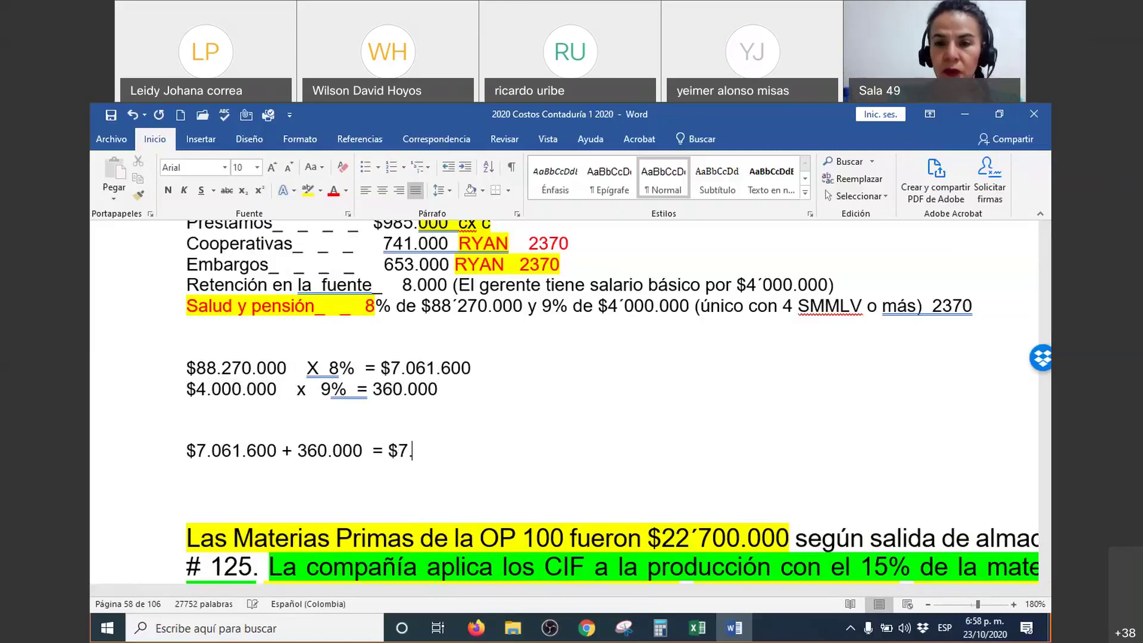
text(421.600)
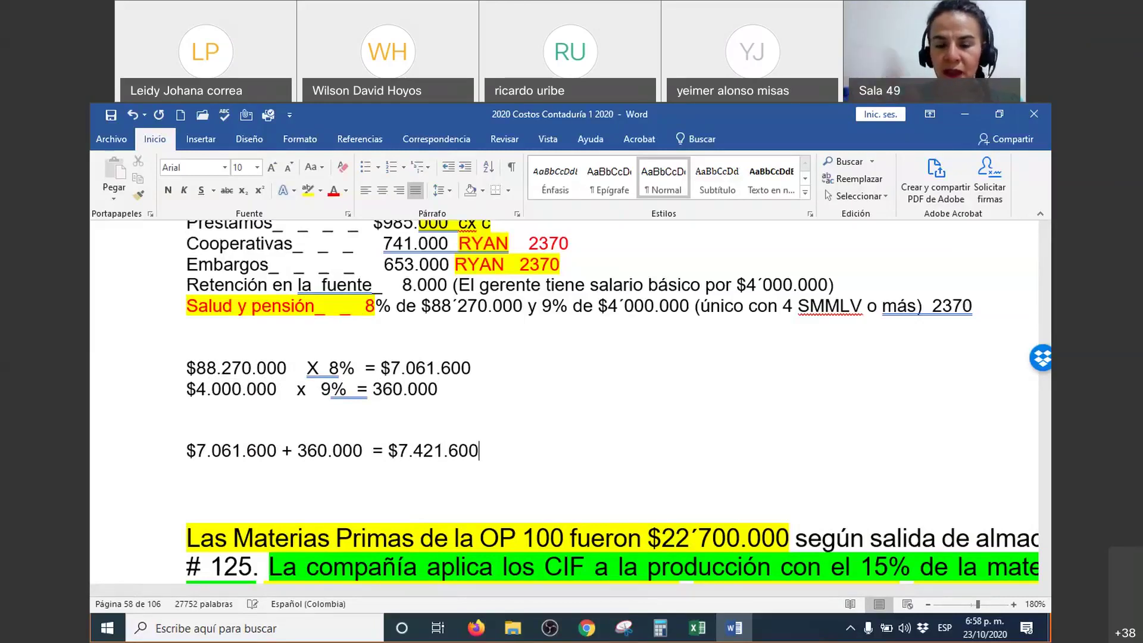
key(Return)
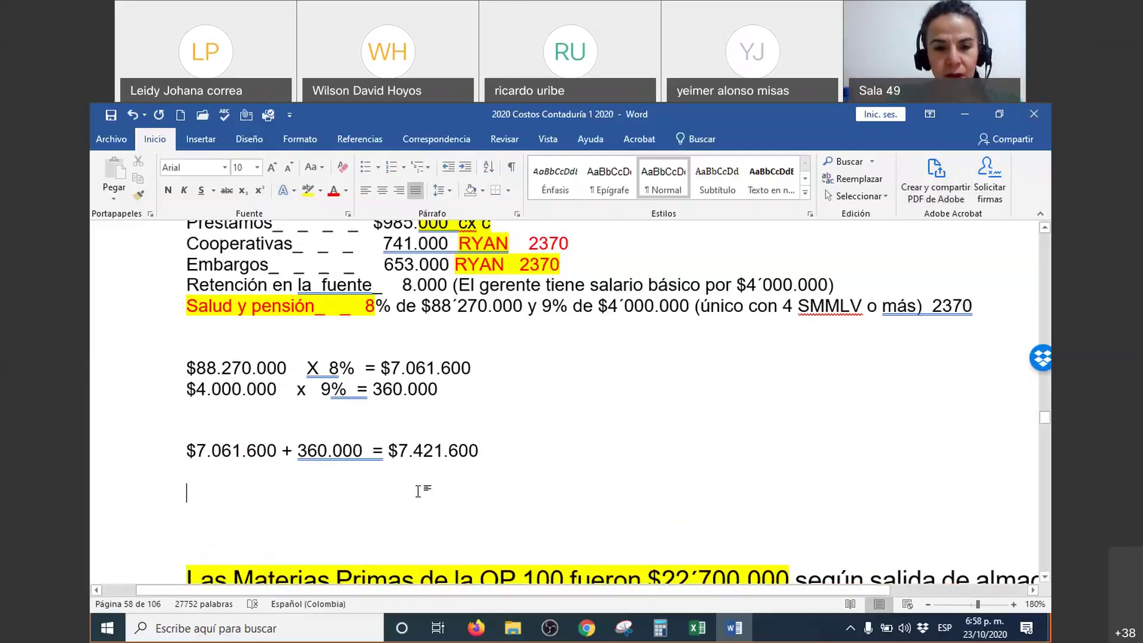
Add account code 2370 after the $7.421.600 total, clearing the stray letters between them
click(498, 451)
text(vvvv)
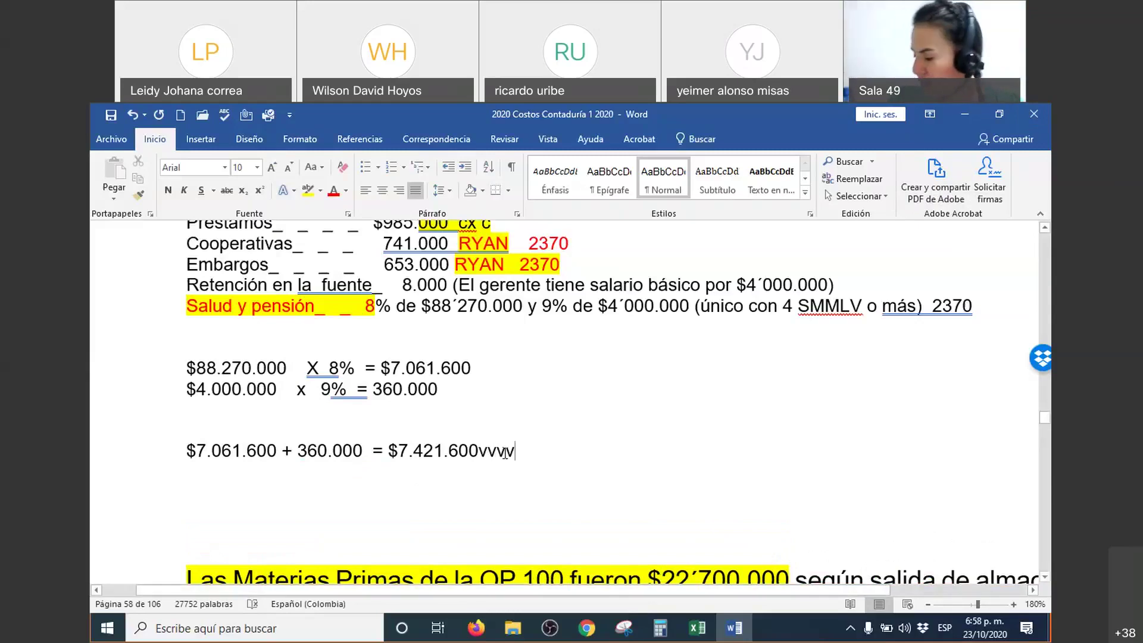
text(2370)
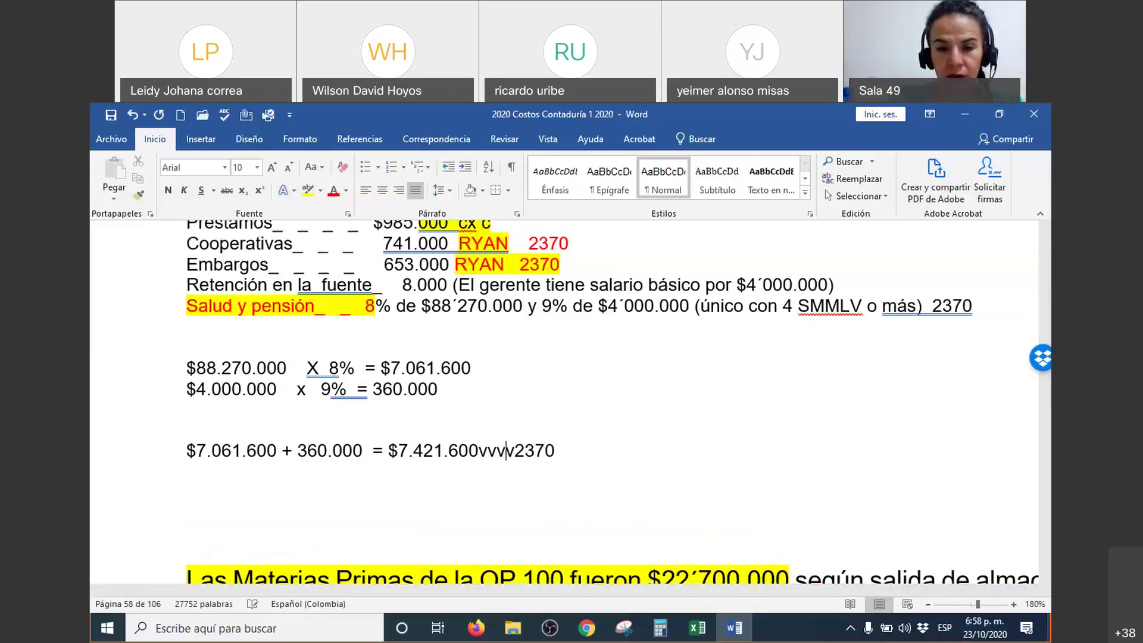
click(515, 450)
key(BackSpace)
key(BackSpace)
key(BackSpace)
key(BackSpace)
text(vv)
key(BackSpace)
key(BackSpace)
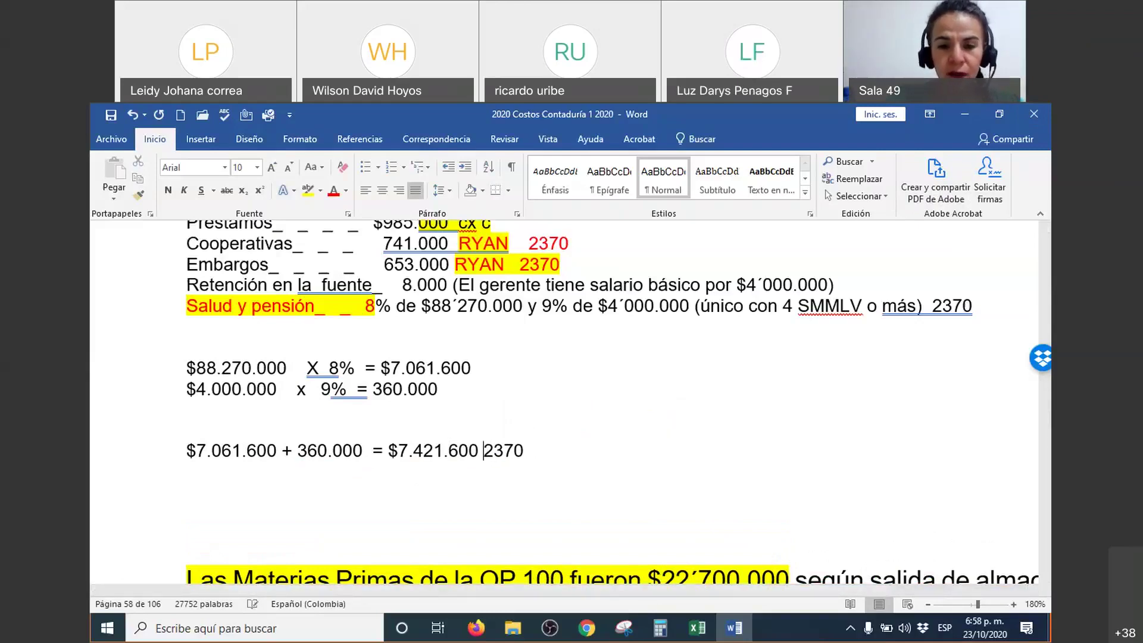
Color the 2370 code beside the total red and select "= $7.421.600" to point it out
double_click(513, 450)
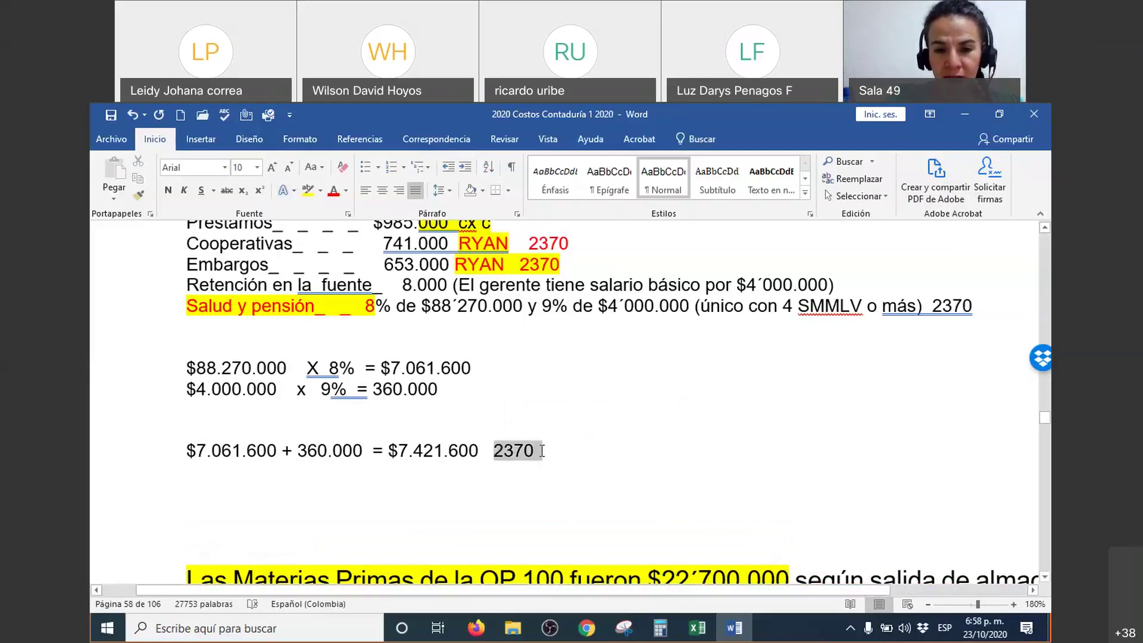
click(622, 428)
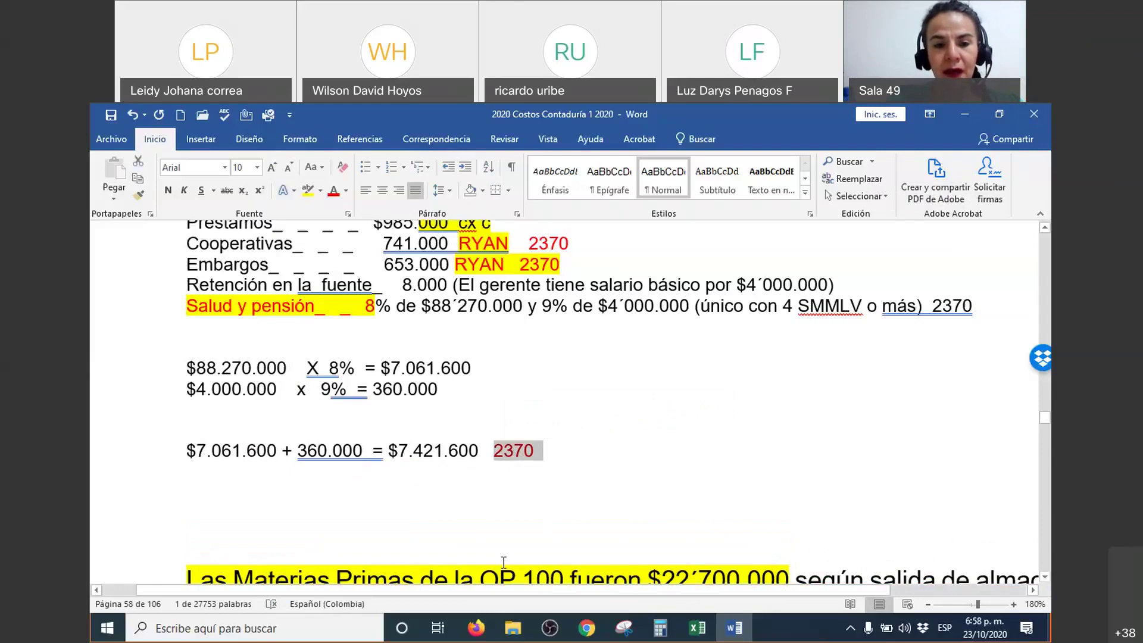
drag(386, 457, 490, 448)
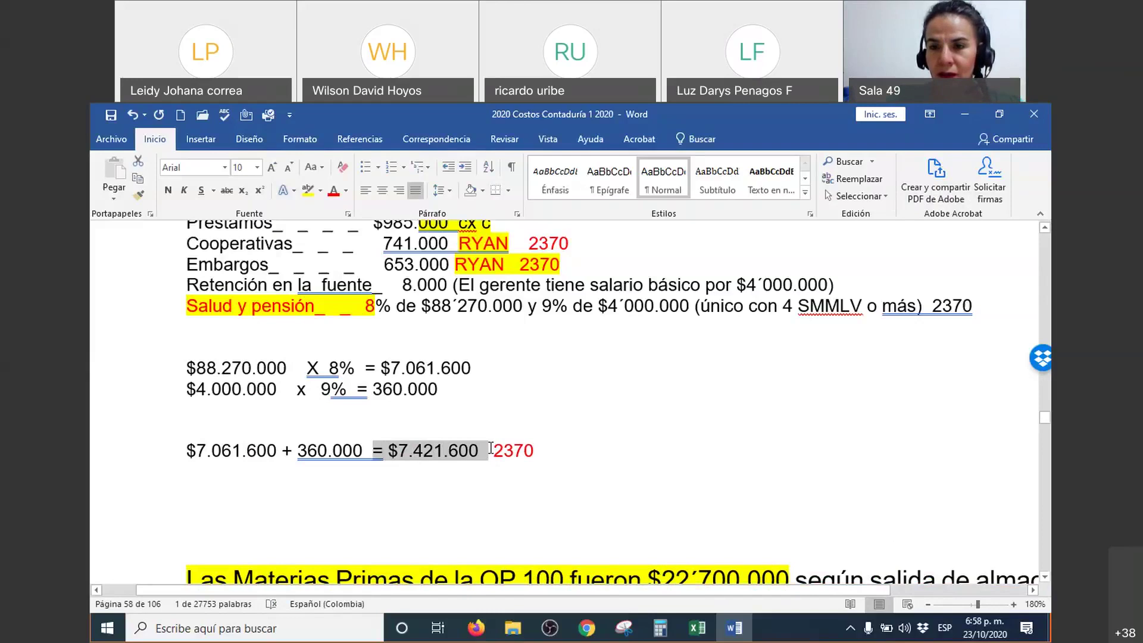
drag(491, 448, 490, 448)
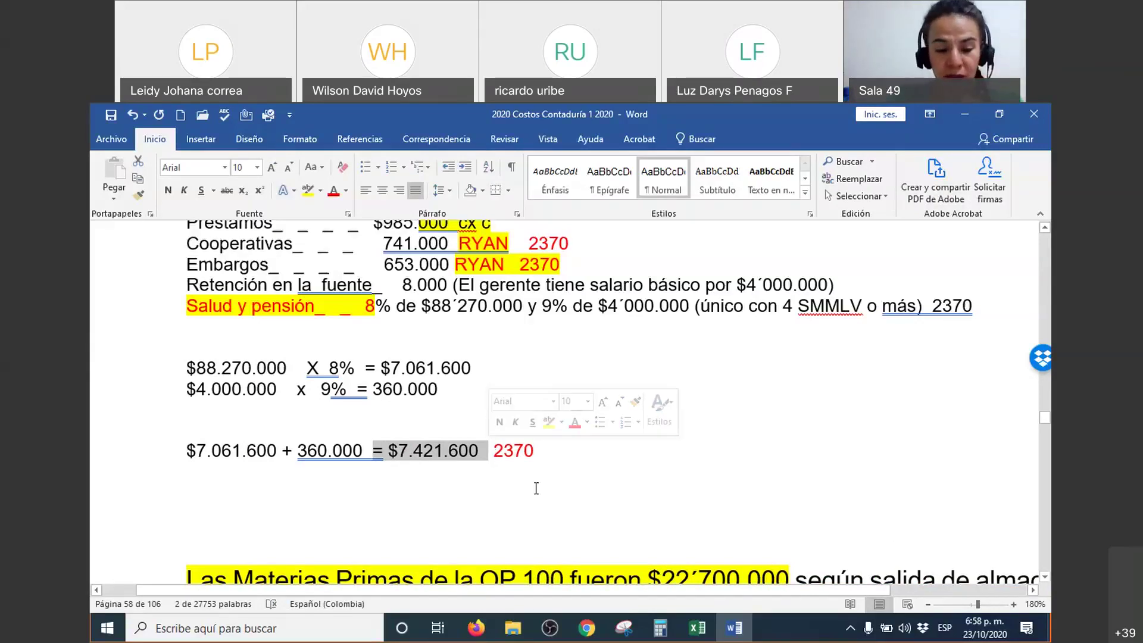
Place the cursor on the blank line under the sum, switch to the costs workbook in Excel and maximize its window
click(693, 500)
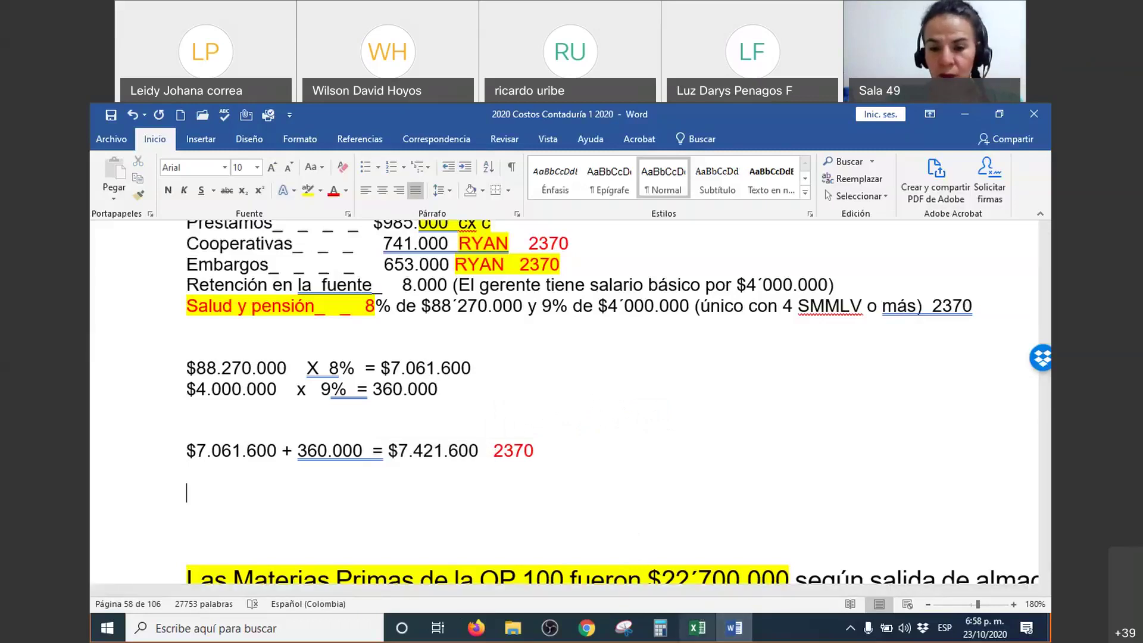
click(695, 630)
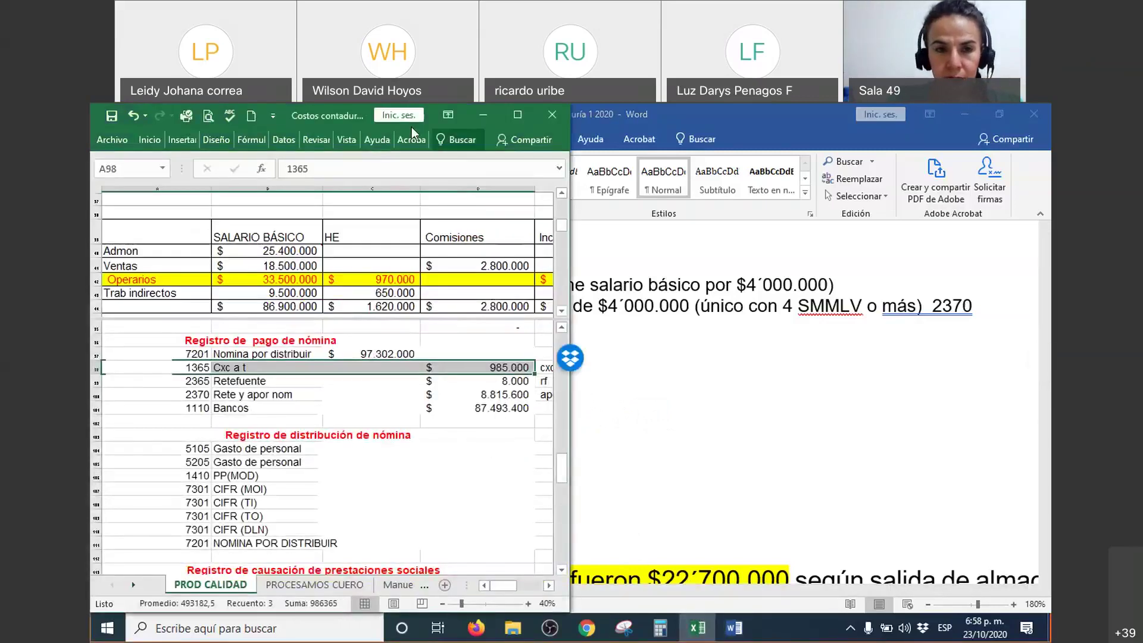
key(ctrl+F6)
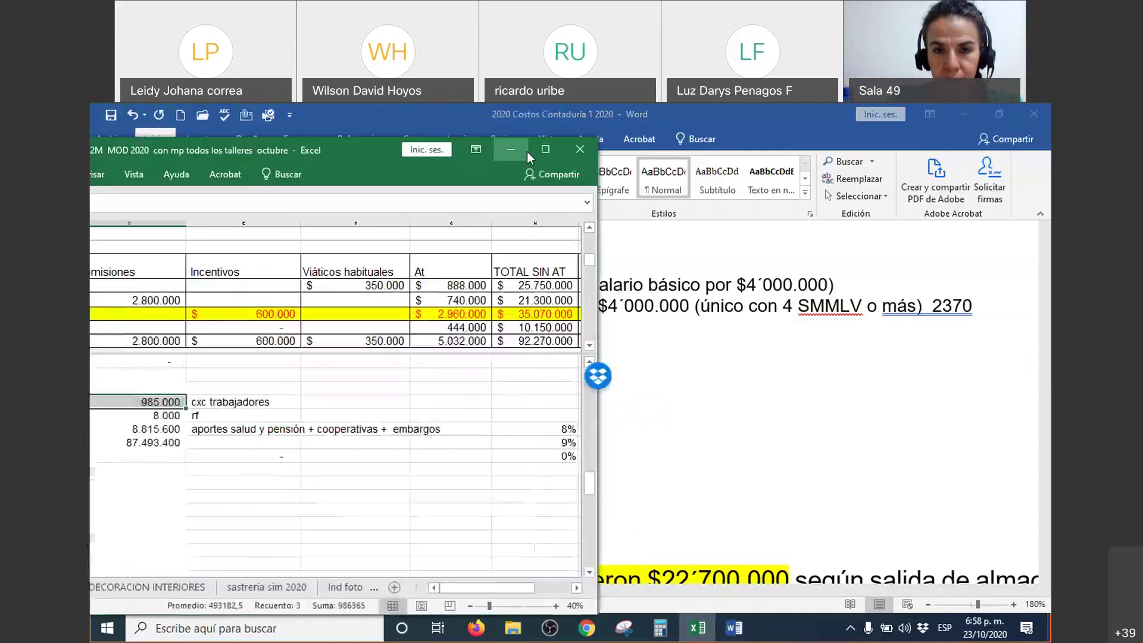
click(552, 148)
click(883, 380)
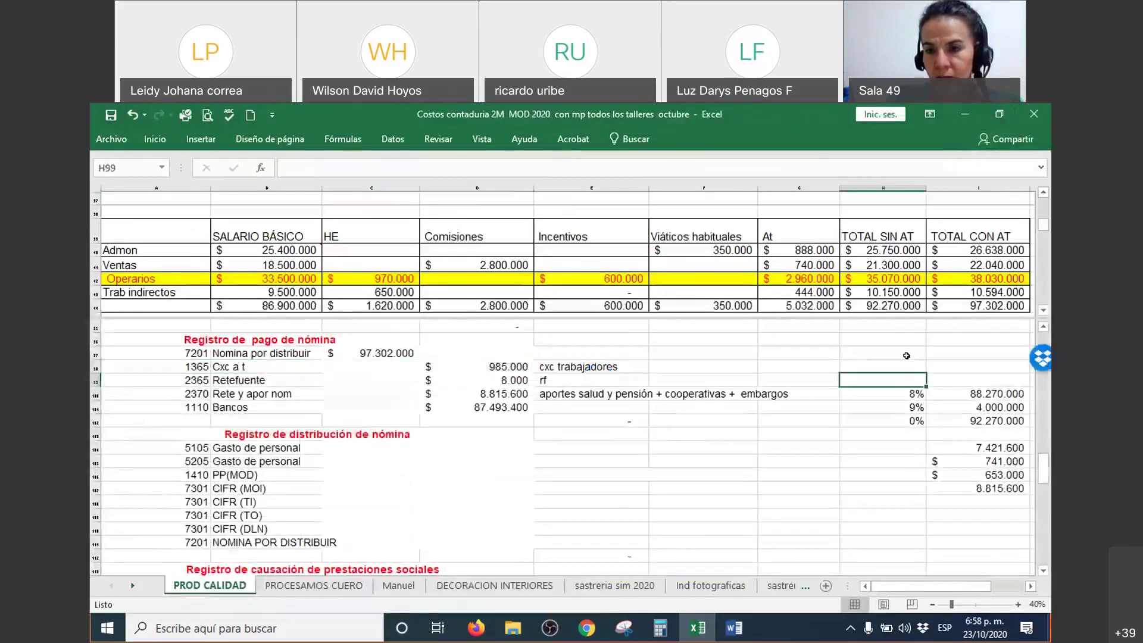
Examine the payroll summary table, comparing the TOTAL SIN AT column with the TOTAL CON AT column
scroll(934, 247, down, 1)
click(916, 265)
scroll(952, 262, down, 1)
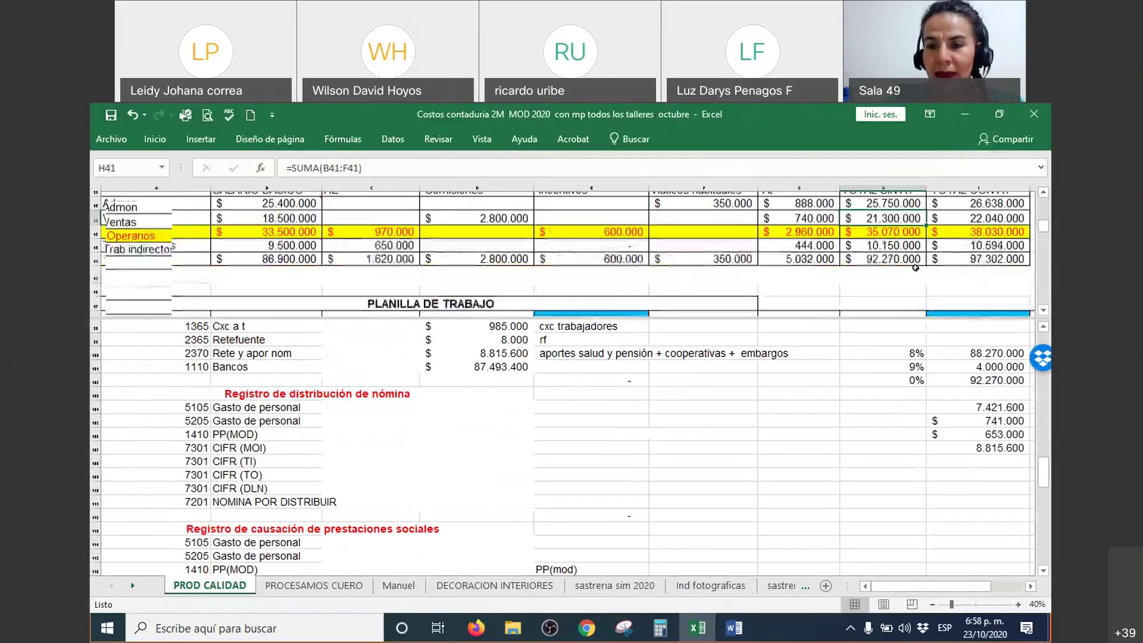
scroll(128, 282, up, 1)
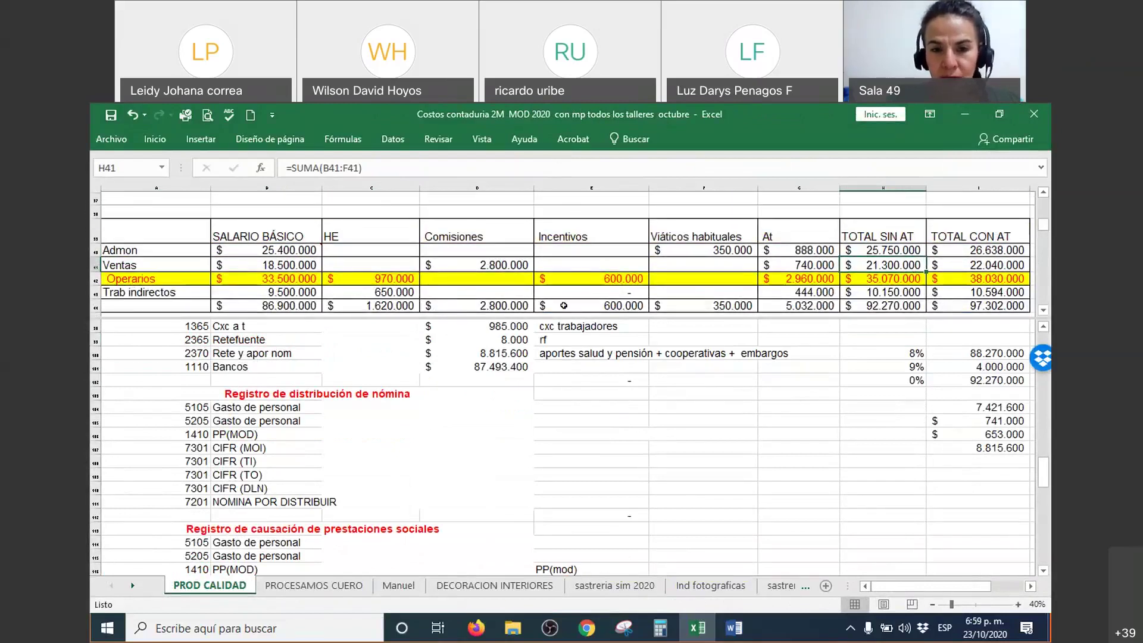
drag(535, 380, 535, 421)
click(798, 278)
click(863, 309)
scroll(869, 303, down, 1)
scroll(872, 301, up, 1)
drag(878, 236, 878, 305)
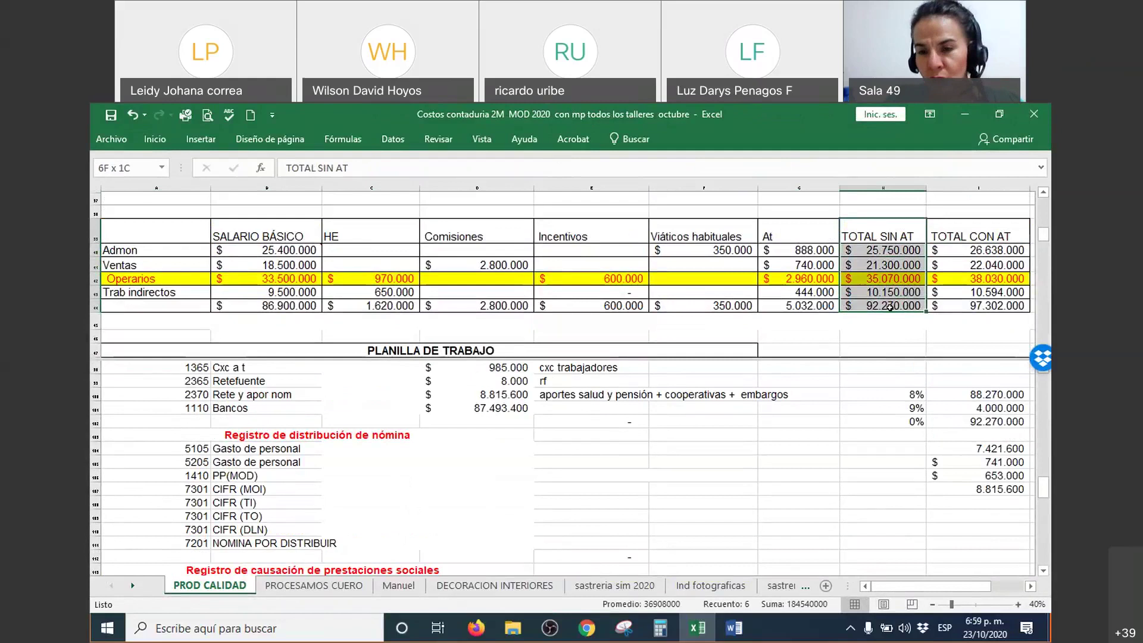
drag(1006, 230, 1006, 305)
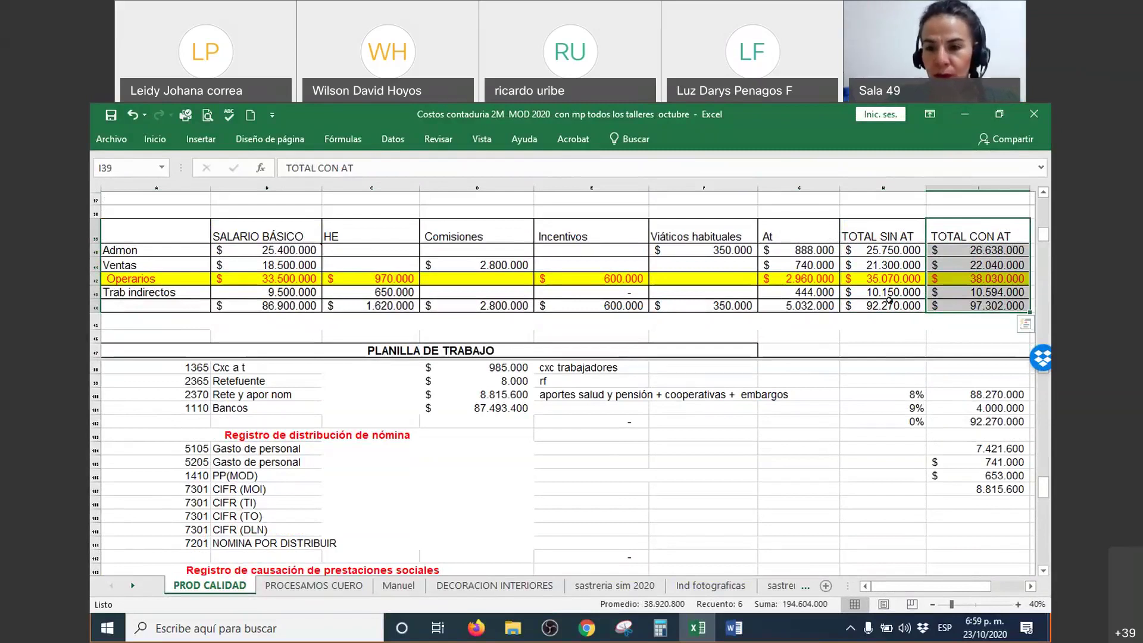
Copy the grand total of the TOTAL SIN AT column into the Word exercise, below the sum line
click(902, 304)
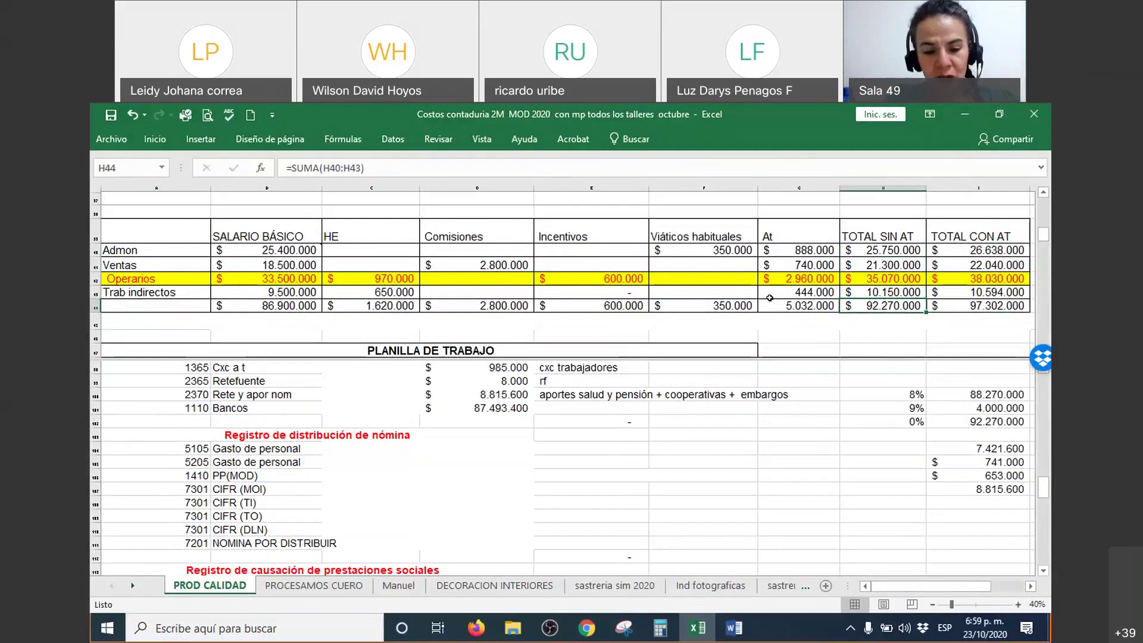
key(ctrl+c)
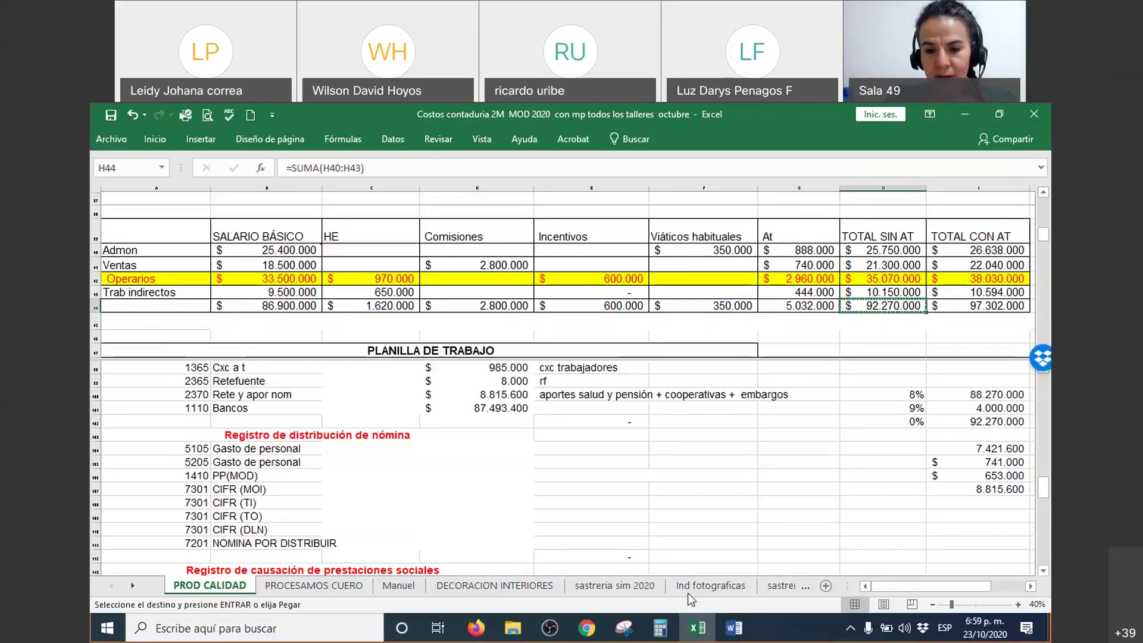
click(734, 628)
key(ctrl+v)
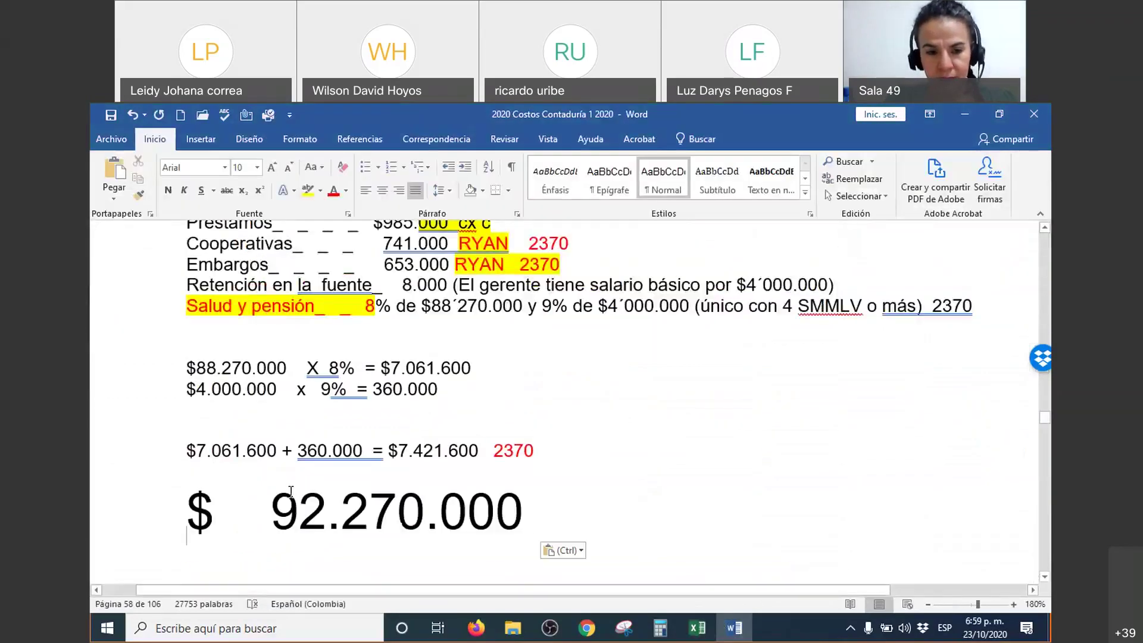
Append "- 4.000.000" to the pasted 92.270.000 total
scroll(438, 493, down, 3)
click(559, 387)
text(- 4)
text(0.)
key(BackSpace)
key(BackSpace)
text(.000.000)
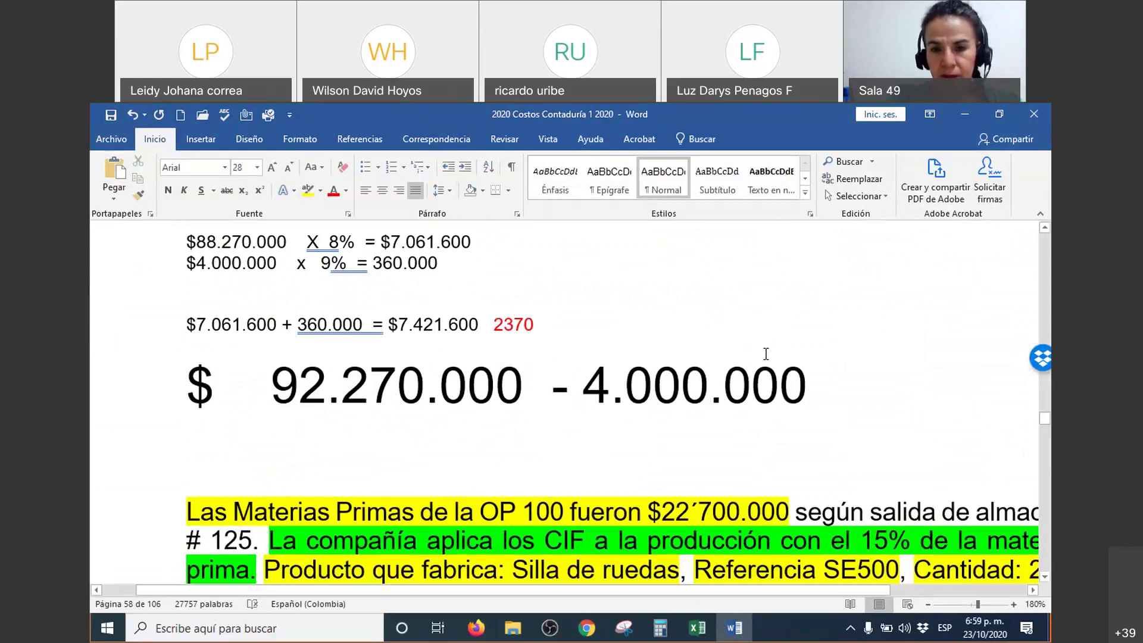
Reduce the whole 92.270.000 subtraction line to font size 20
key(shift+Home)
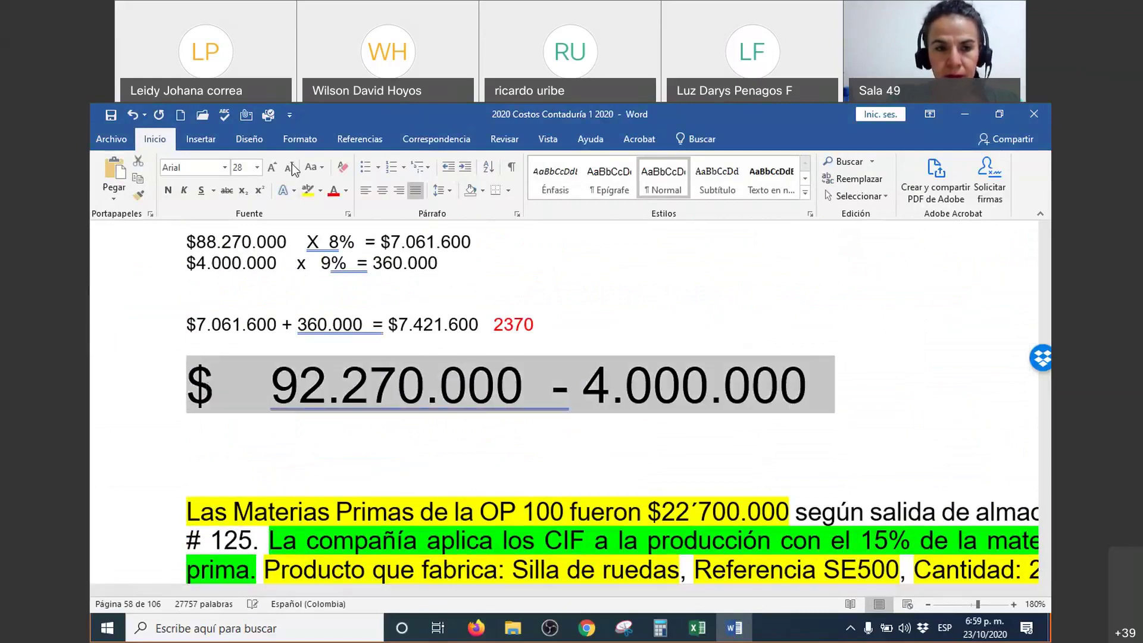
click(290, 168)
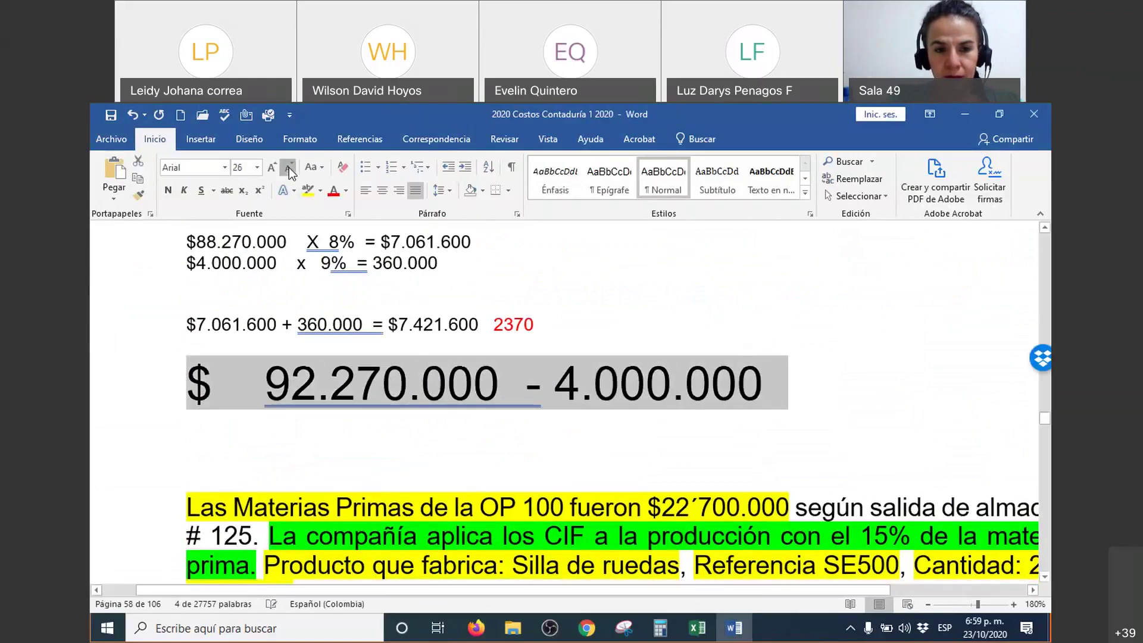
click(288, 167)
click(288, 167)
click(288, 167)
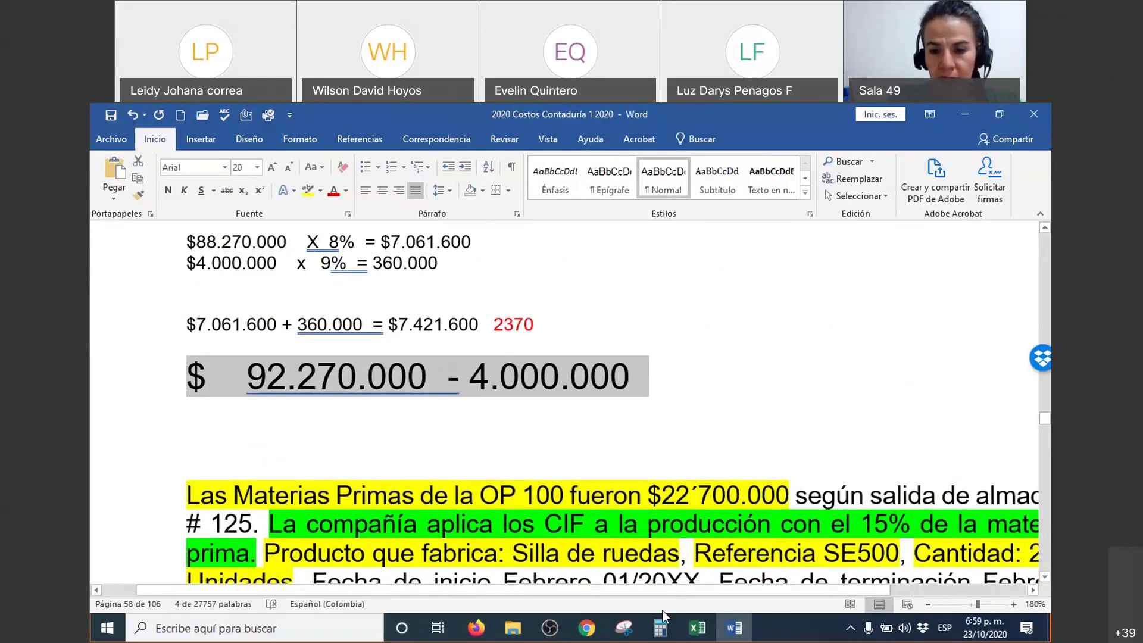
Check the TOTAL SIN AT total in Excel, return to Word and complete the subtraction line with "= $88.270.000"
click(708, 631)
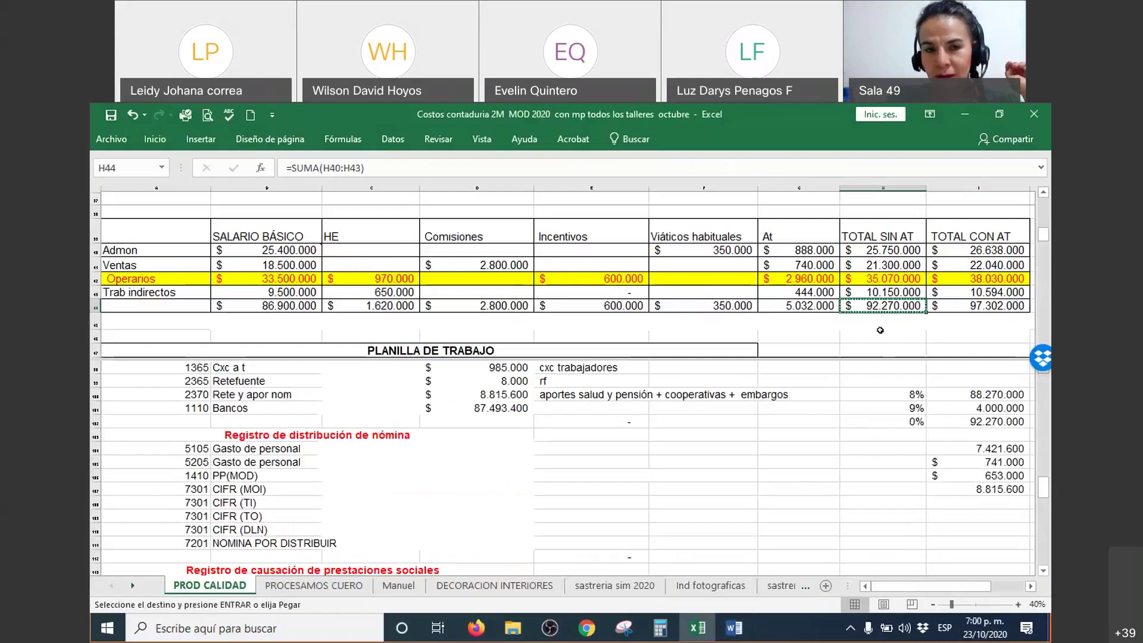
click(723, 635)
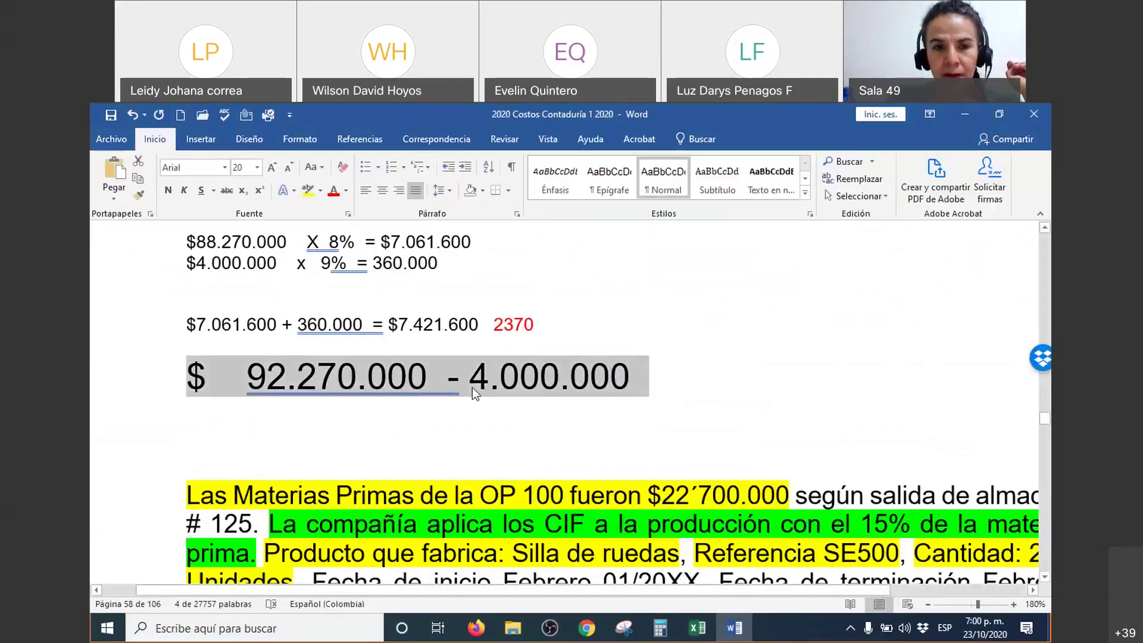
click(645, 374)
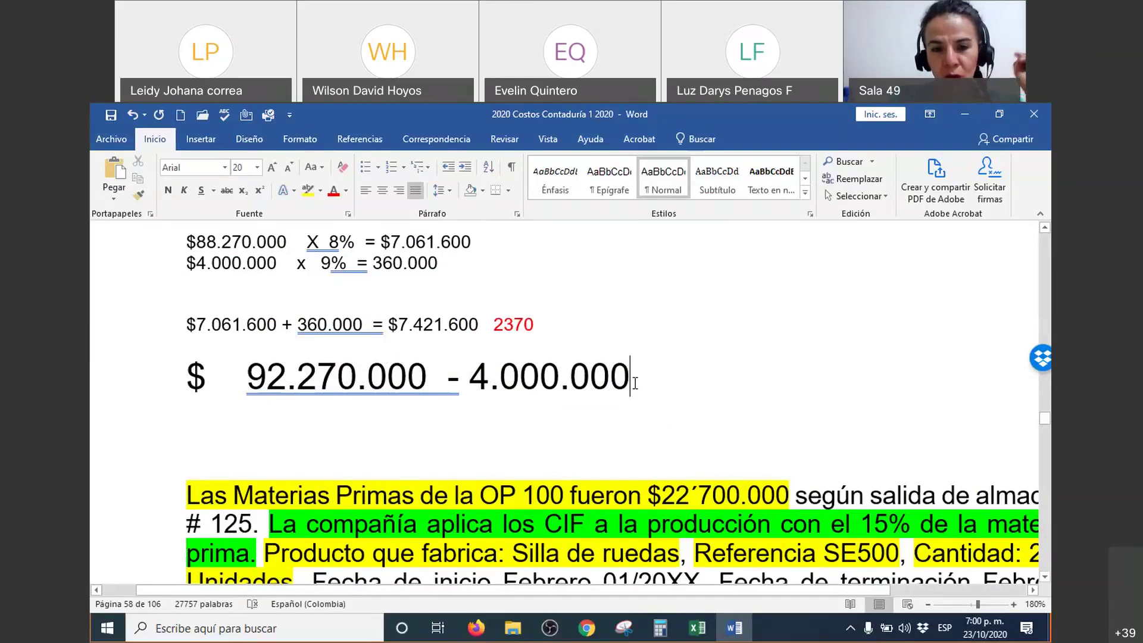
text(=)
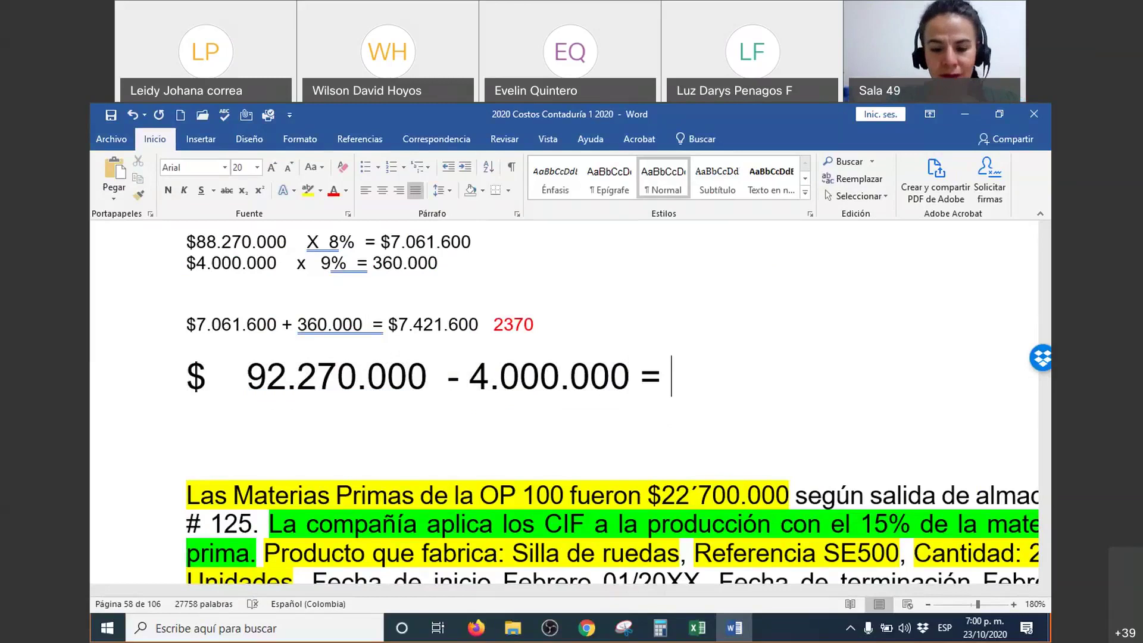
text( $88.)
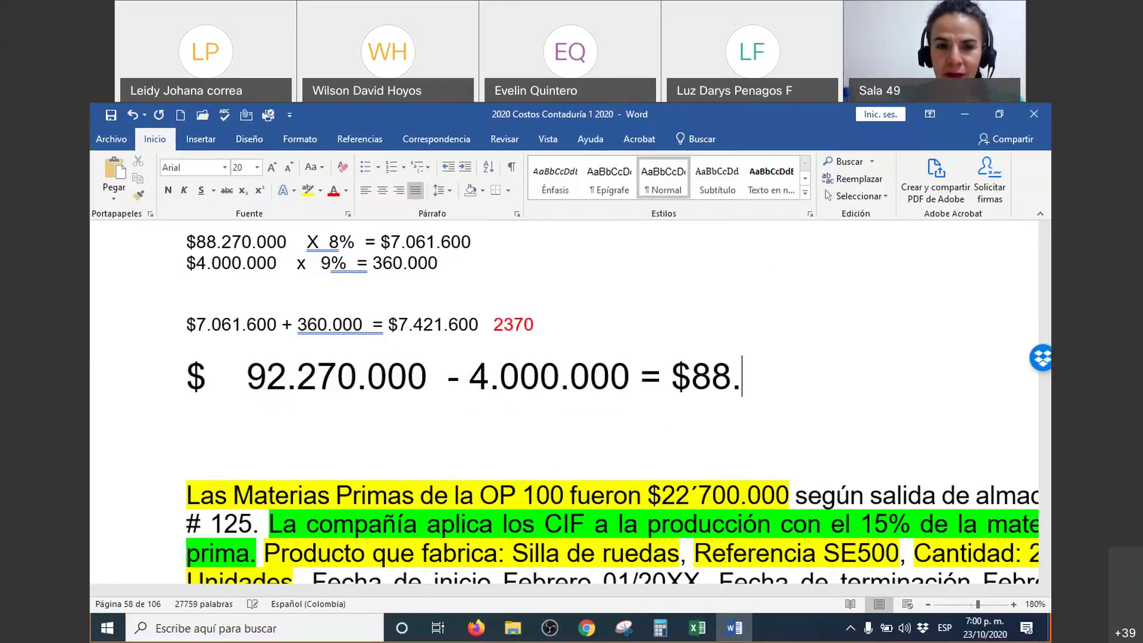
text(270.000)
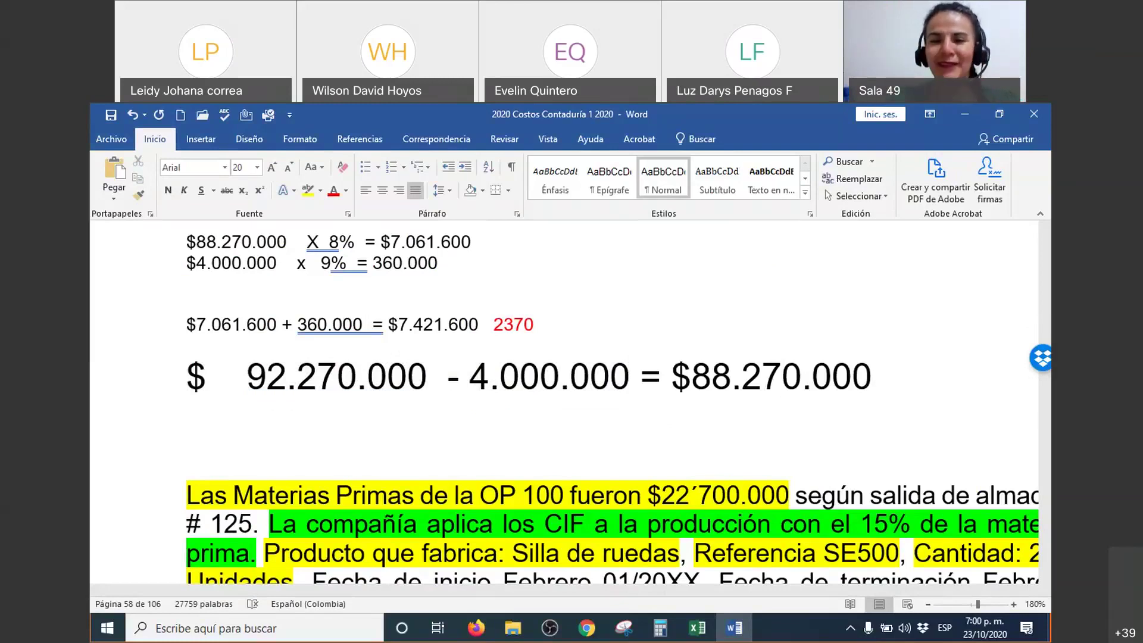
Shrink the completed subtraction line to font size 14 and deselect it
drag(905, 382, 192, 381)
click(289, 167)
click(290, 168)
click(289, 168)
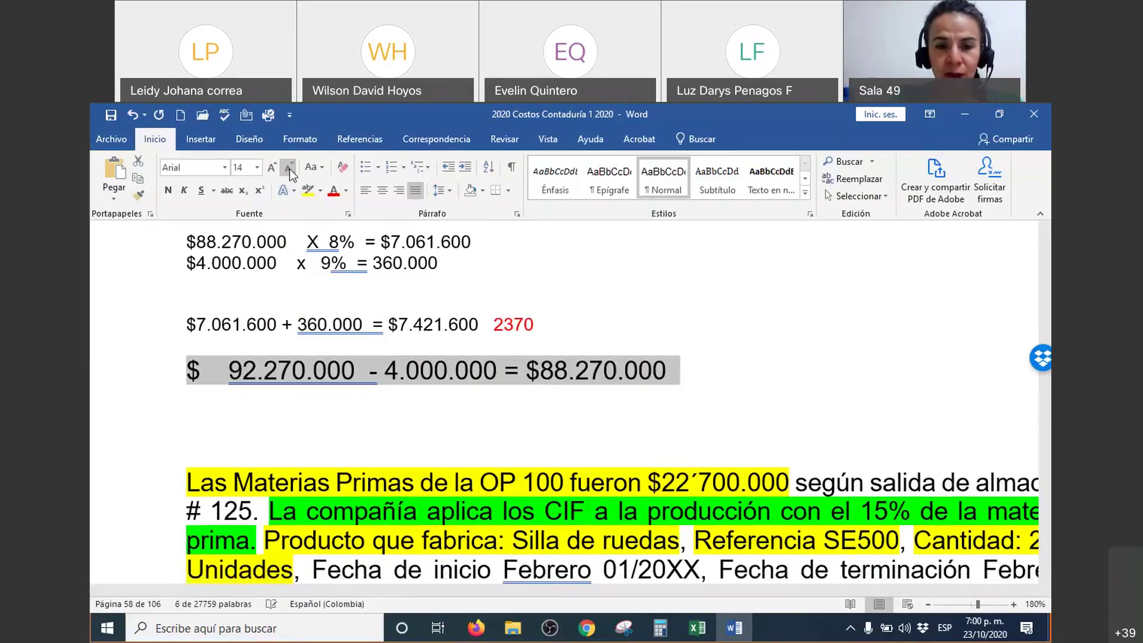
click(362, 436)
Point out the 8% and its $88´270.000 base in the Salud y pensión line and the matching $88.270.000 subtraction result
scroll(384, 412, up, 2)
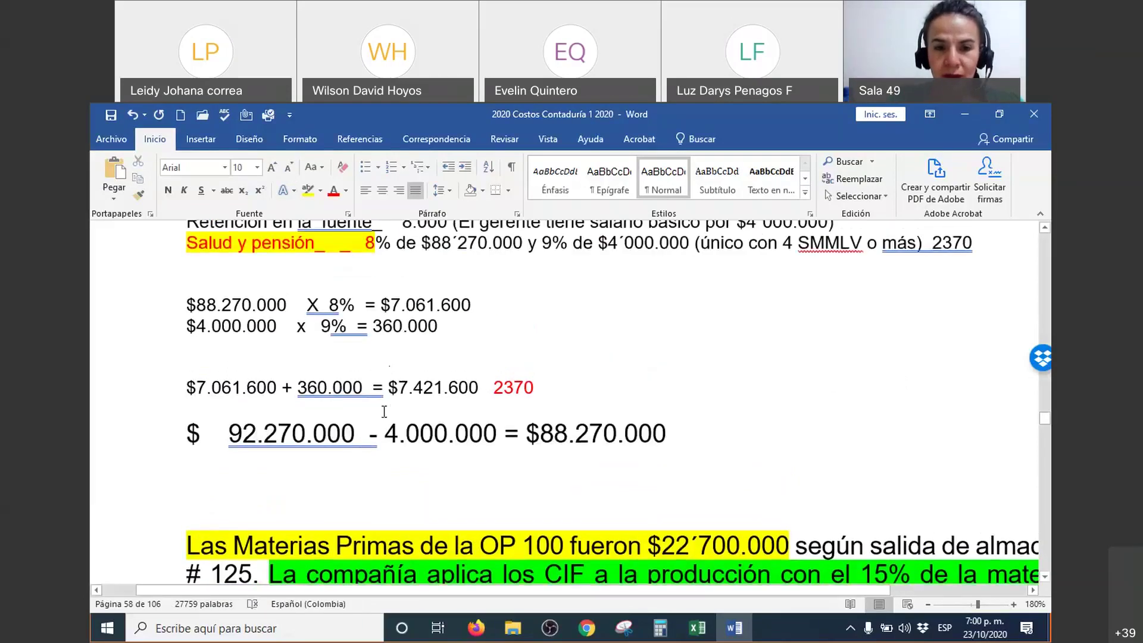
scroll(384, 411, up, 1)
drag(406, 310, 524, 307)
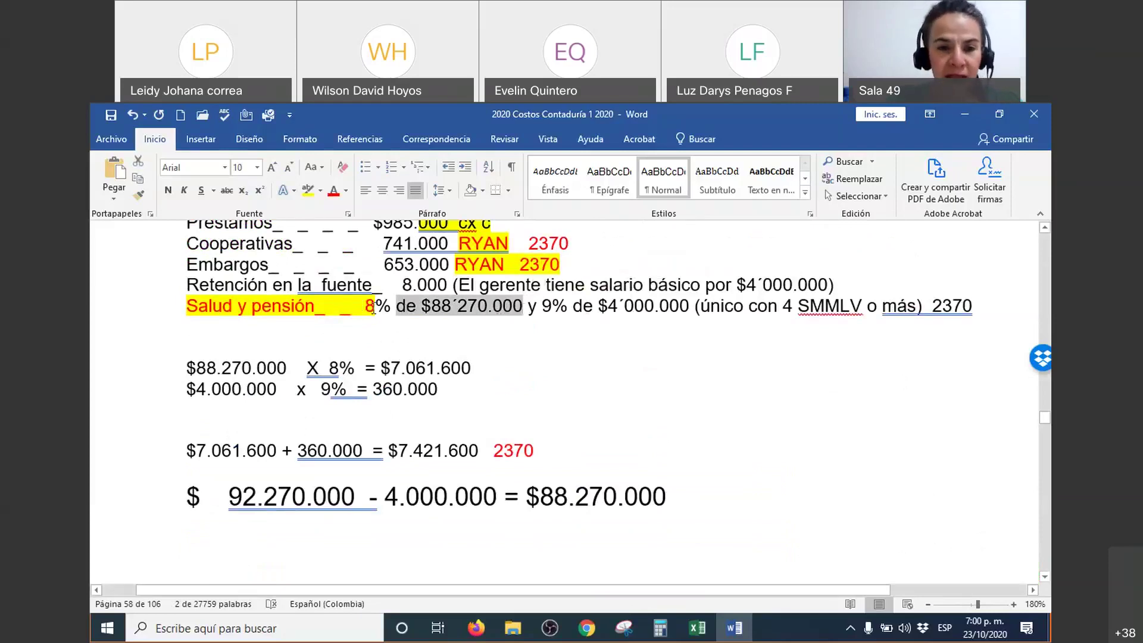
drag(374, 308, 365, 308)
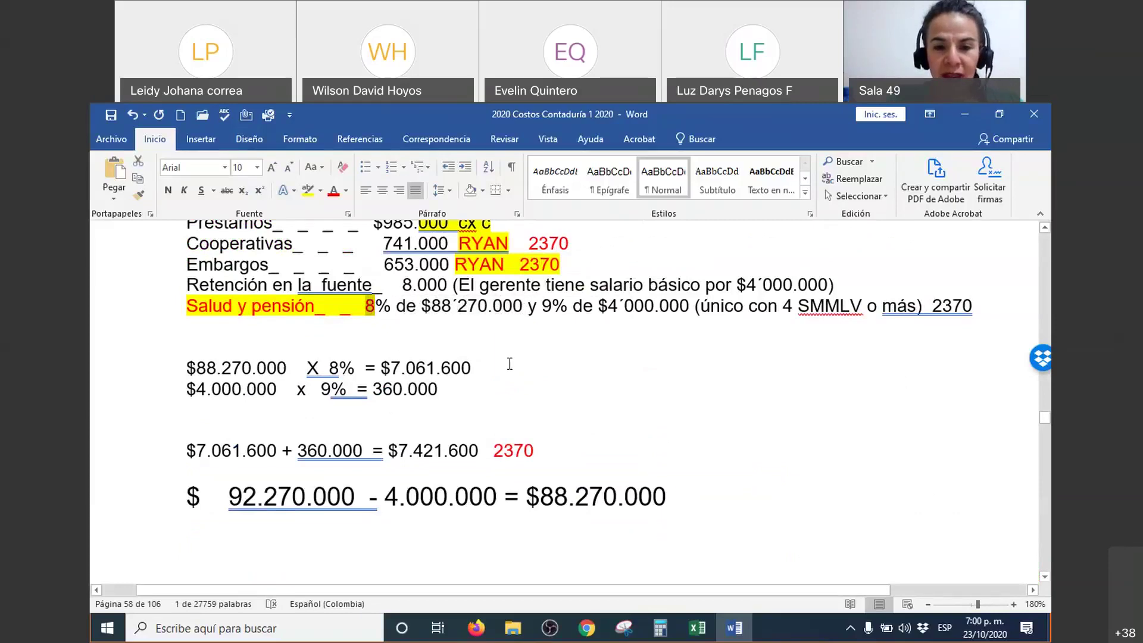
scroll(509, 364, down, 2)
drag(525, 434, 669, 436)
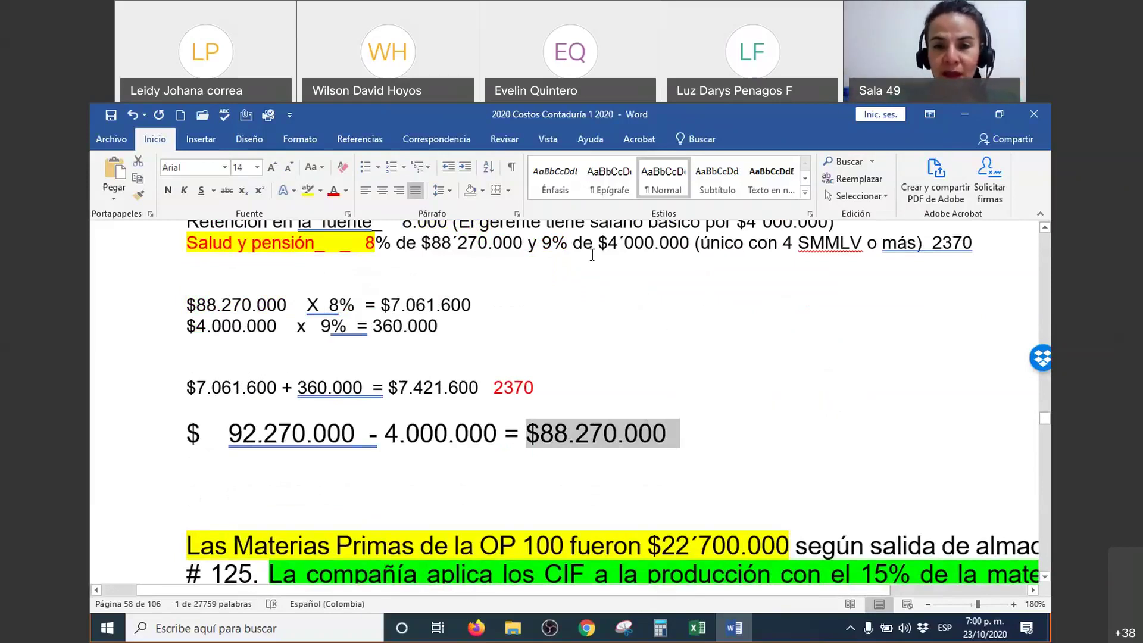
Point out the $4´000.000 base in the Salud y pensión line and the "$4.000.000 x 9% = 360.000" calculation
drag(611, 245, 693, 246)
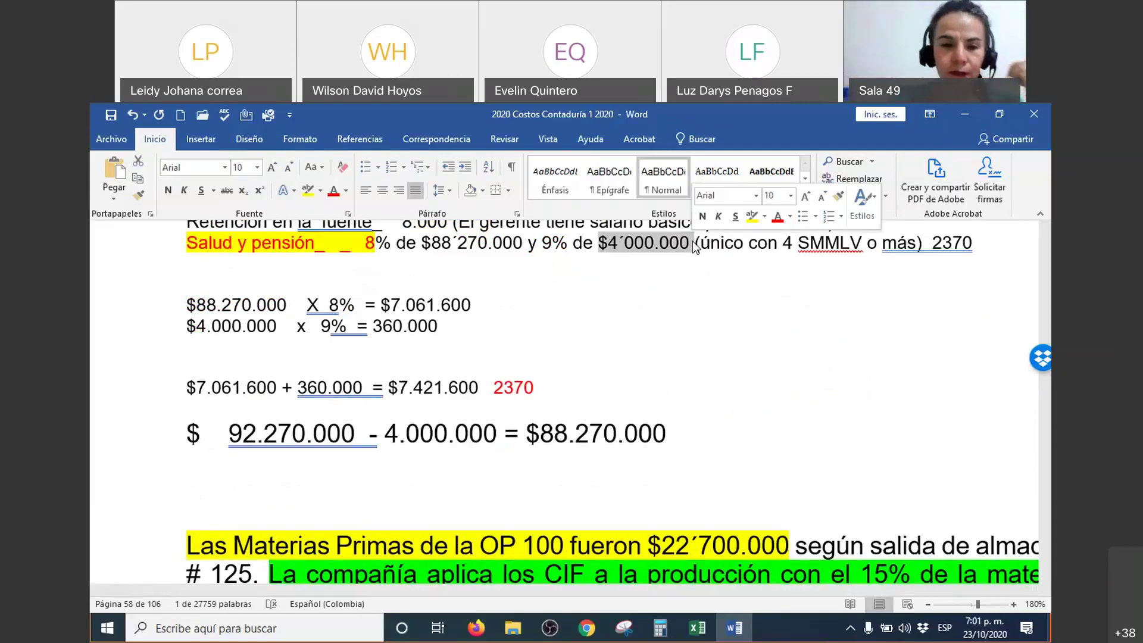
click(563, 380)
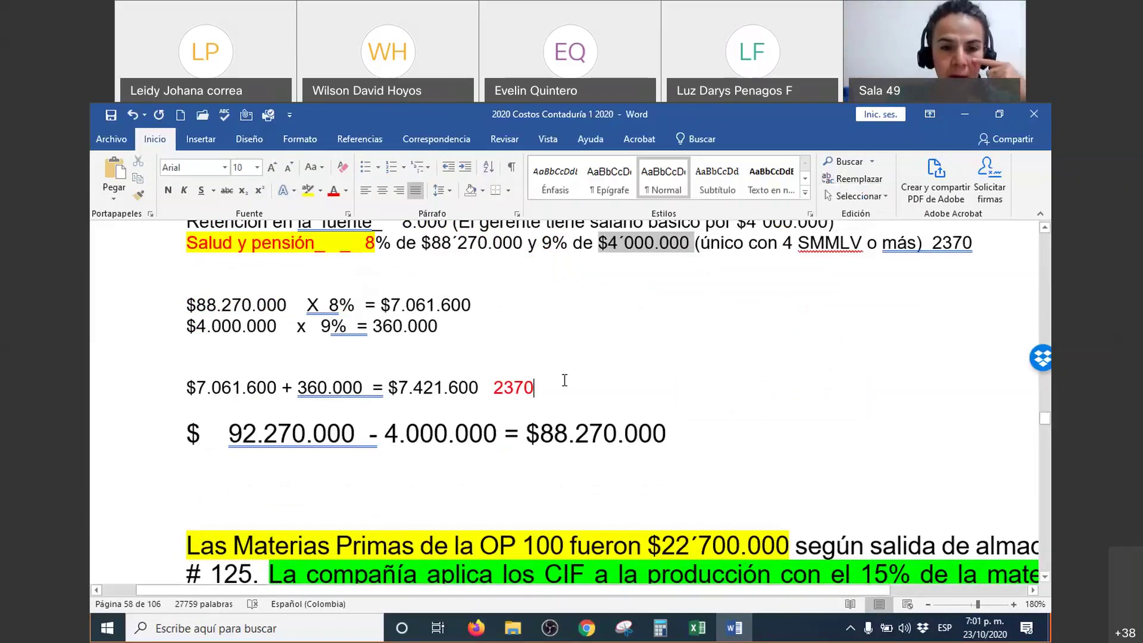
scroll(564, 380, up, 1)
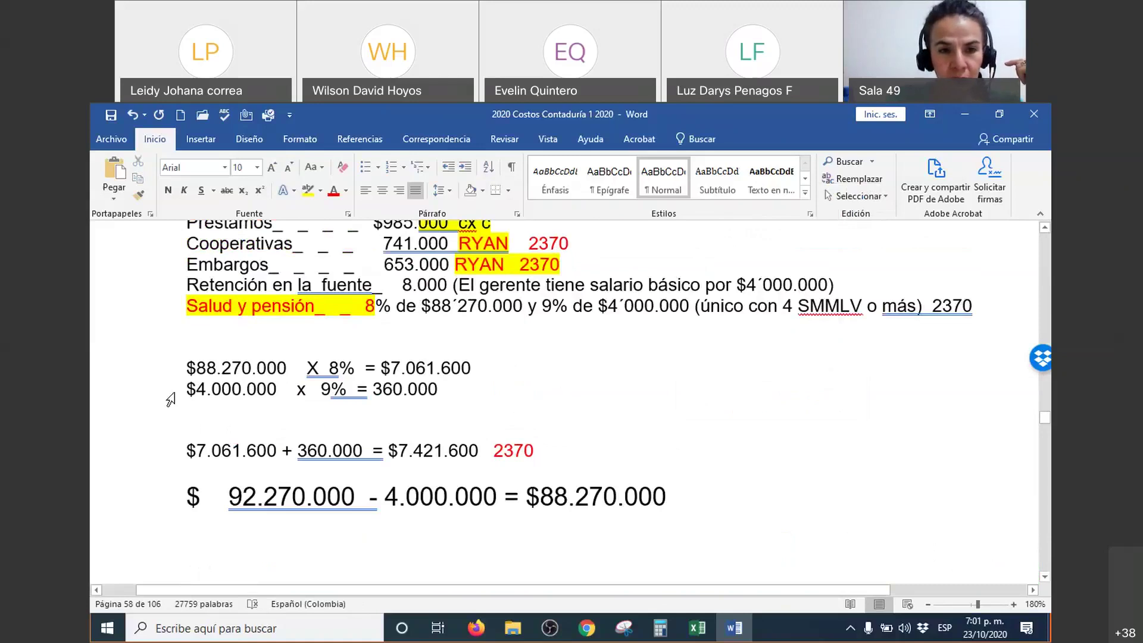
drag(210, 389, 452, 390)
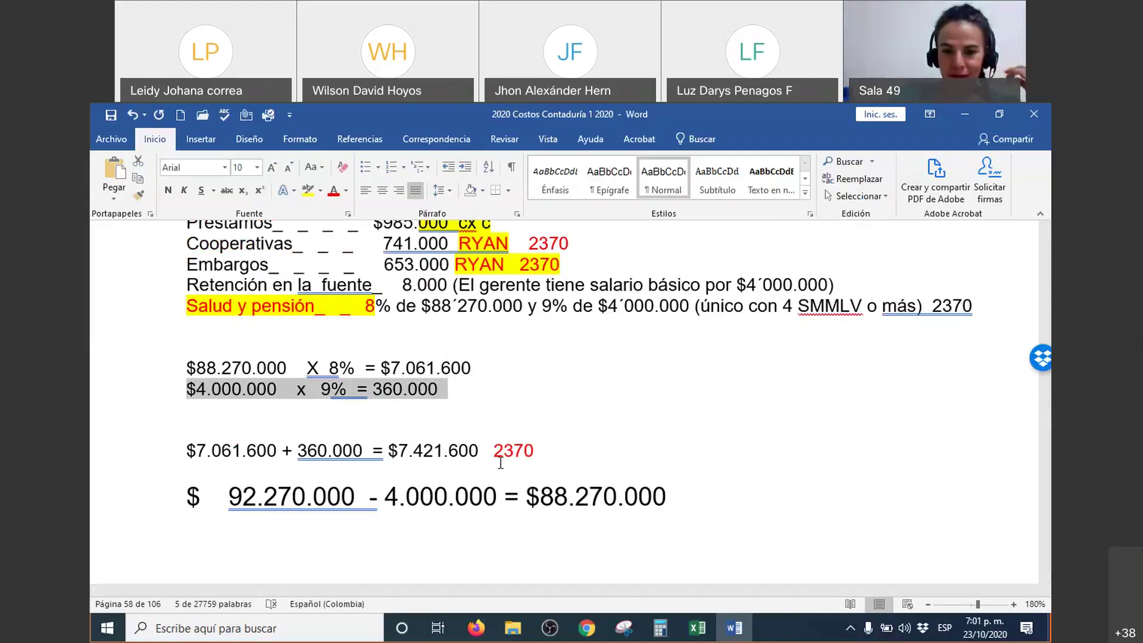
Open the Nomina workbook through File Explorer and select the first employee's CESANTÍAS 8.33% cell on the nómina trabajo sheet
click(513, 629)
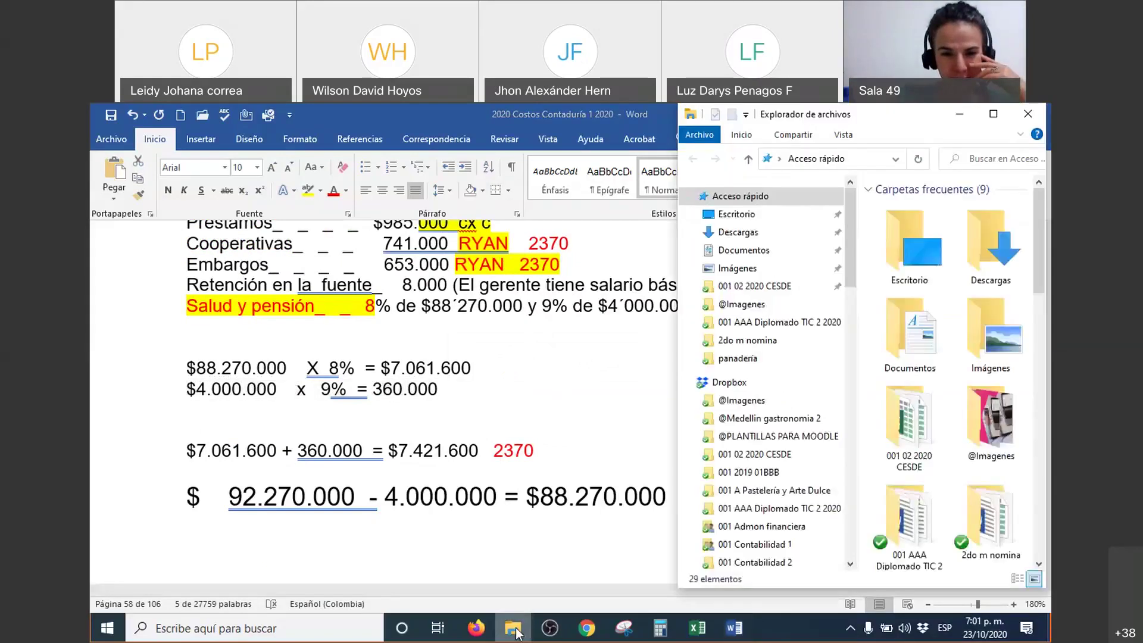
click(995, 113)
scroll(201, 509, down, 4)
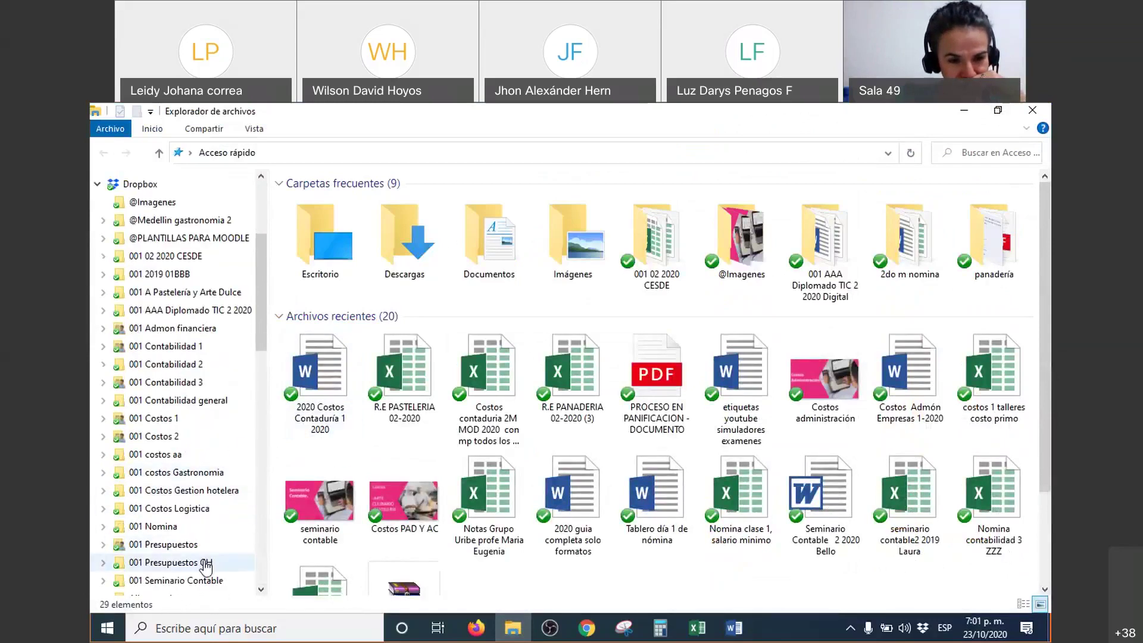
click(183, 489)
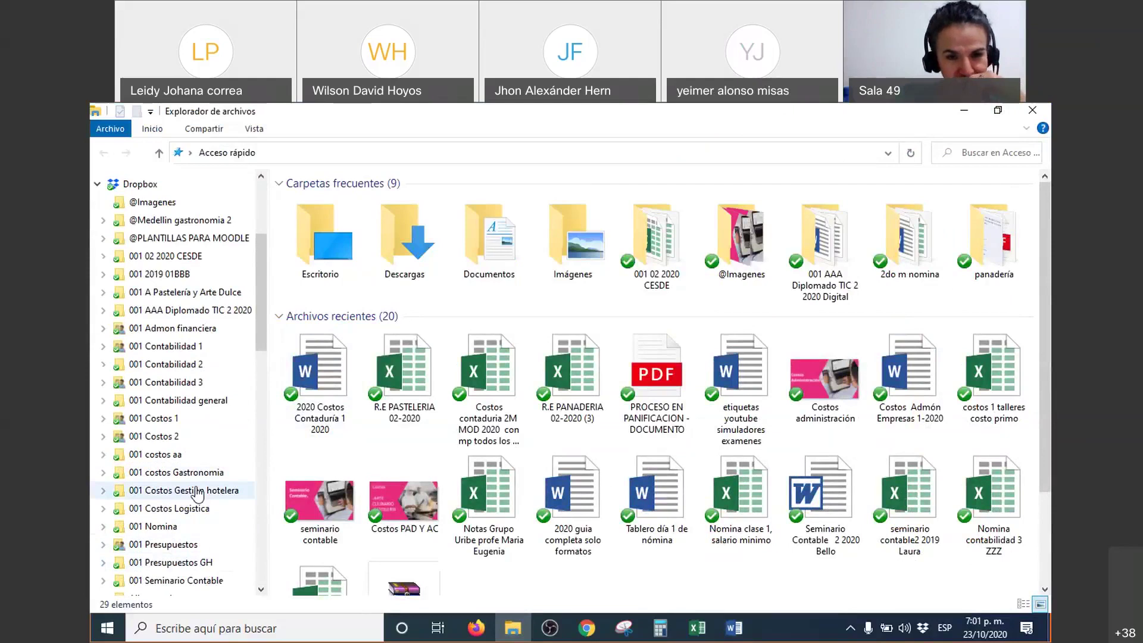
double_click(326, 249)
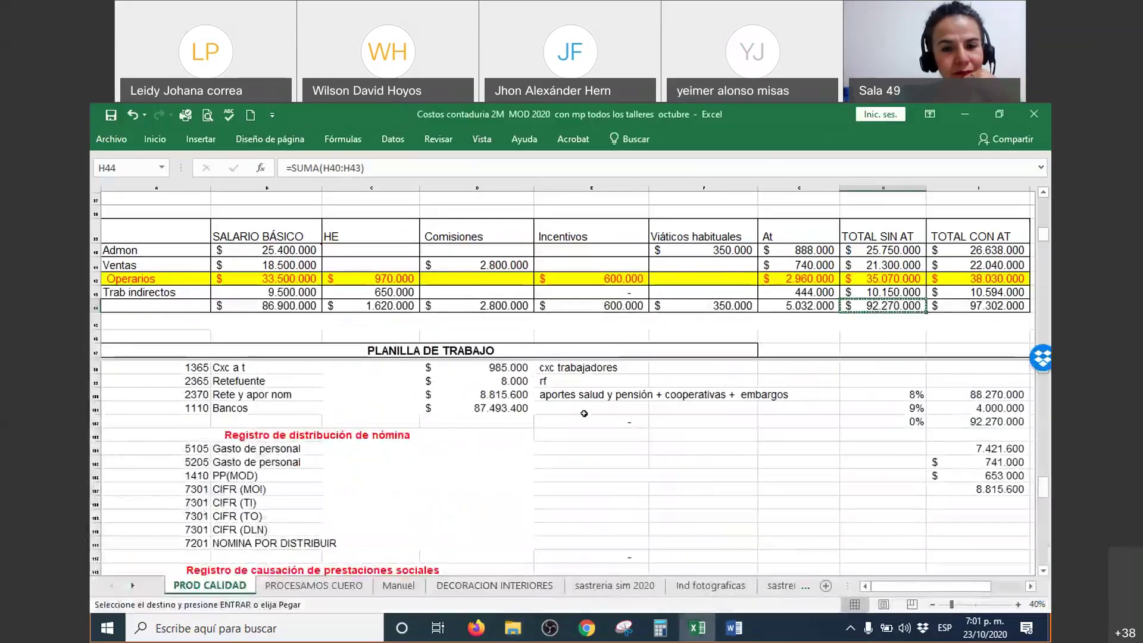
click(593, 471)
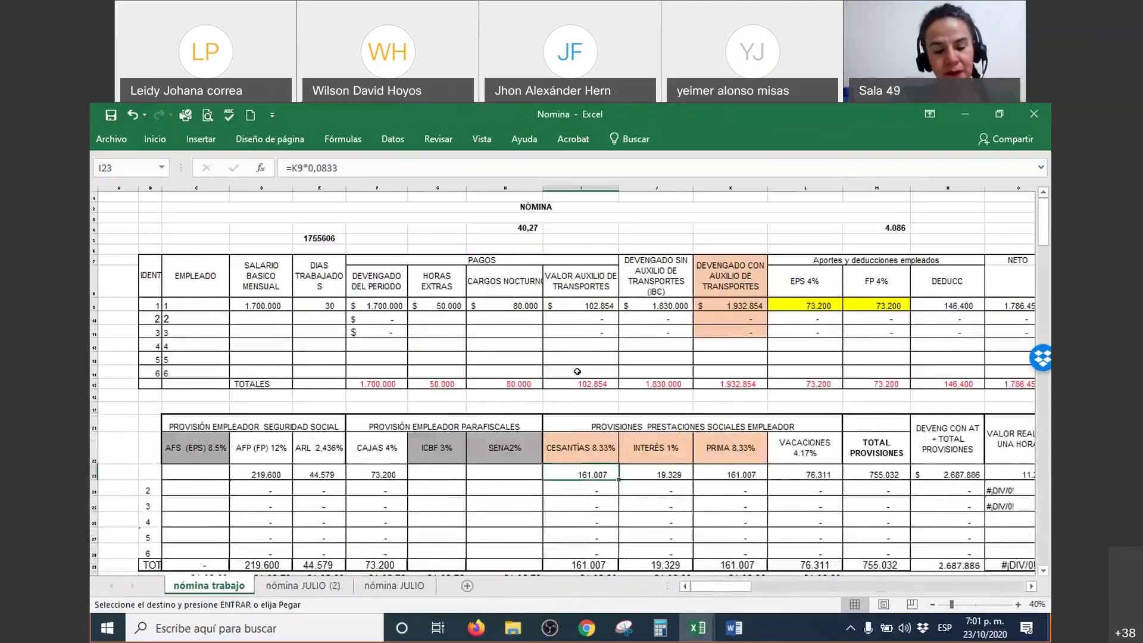
Set the first employee's basic monthly salary to 4.000.000 on the nómina trabajo sheet
scroll(576, 374, up, 2)
click(636, 295)
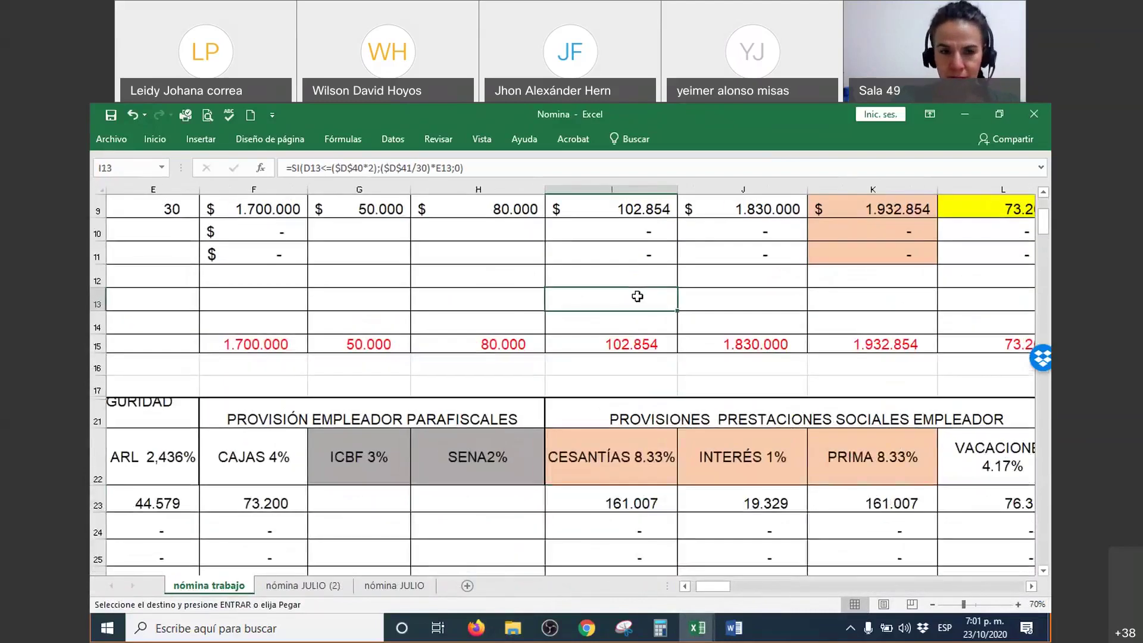
key(Left)
key(Left)
key(Left)
key(Left)
key(Left)
key(Left)
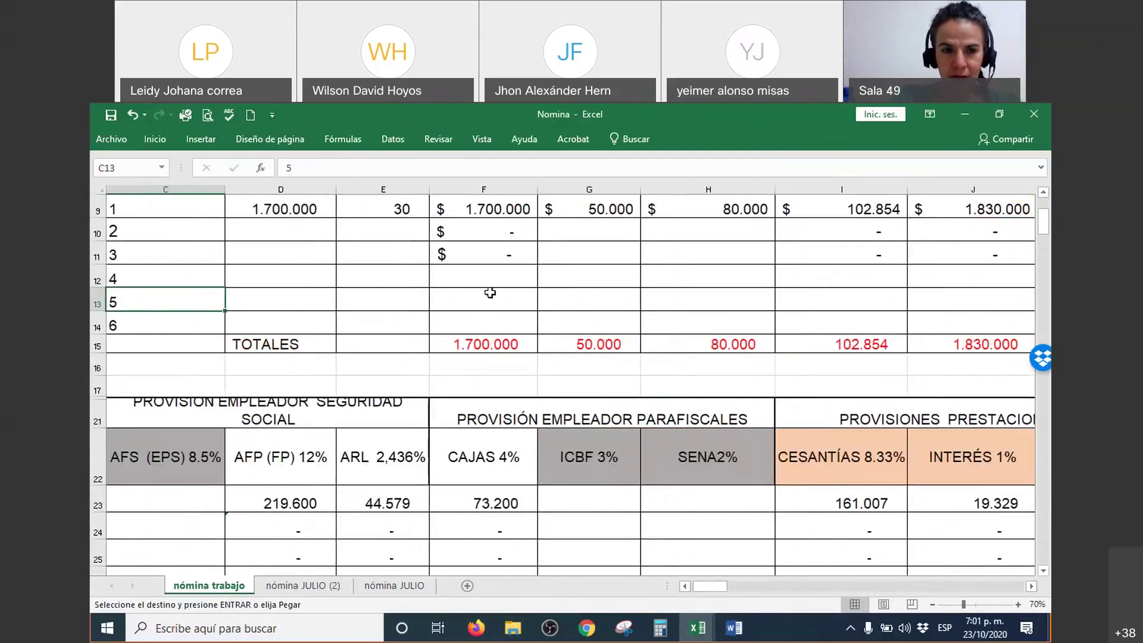
scroll(556, 293, up, 2)
click(308, 361)
text(4)
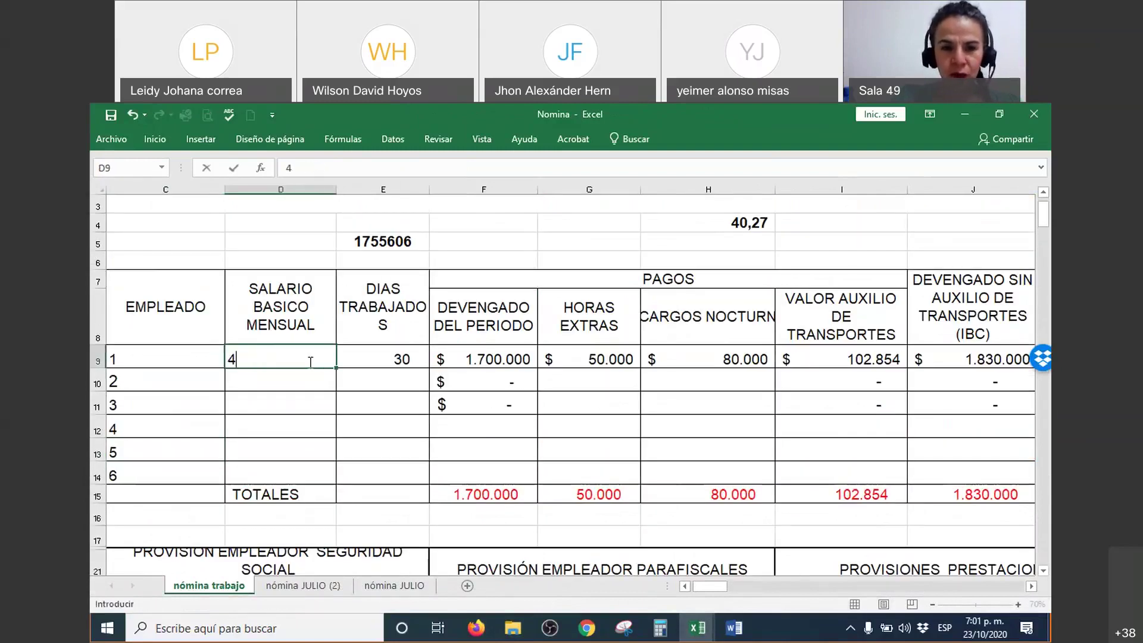
text(.000.000)
key(Return)
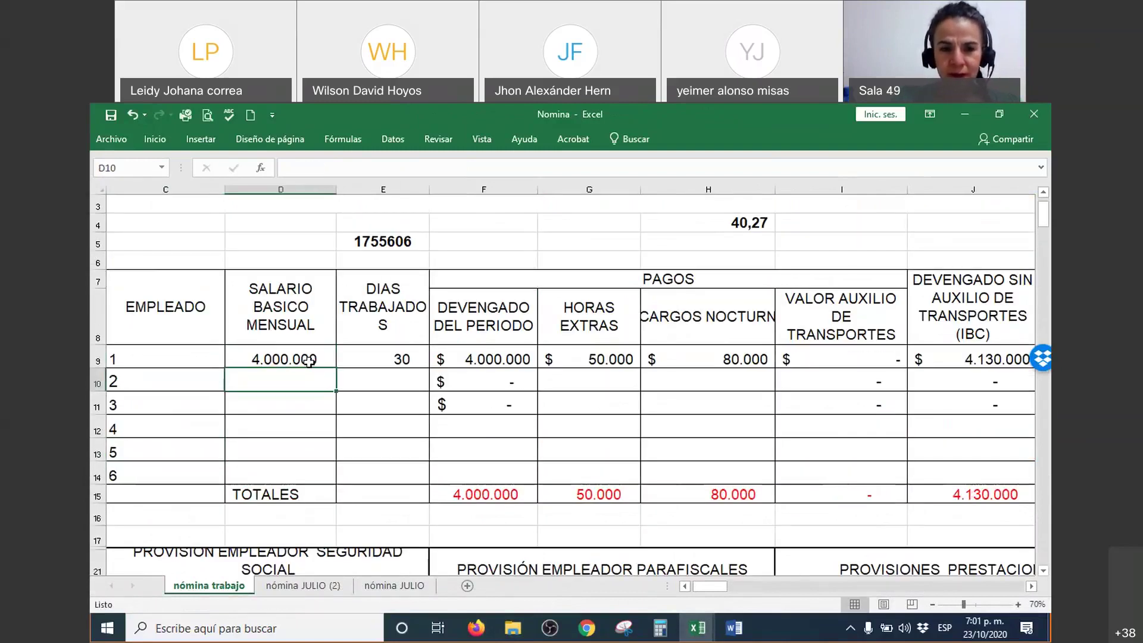
Clear the first employee's overtime and night surcharge amounts
click(381, 309)
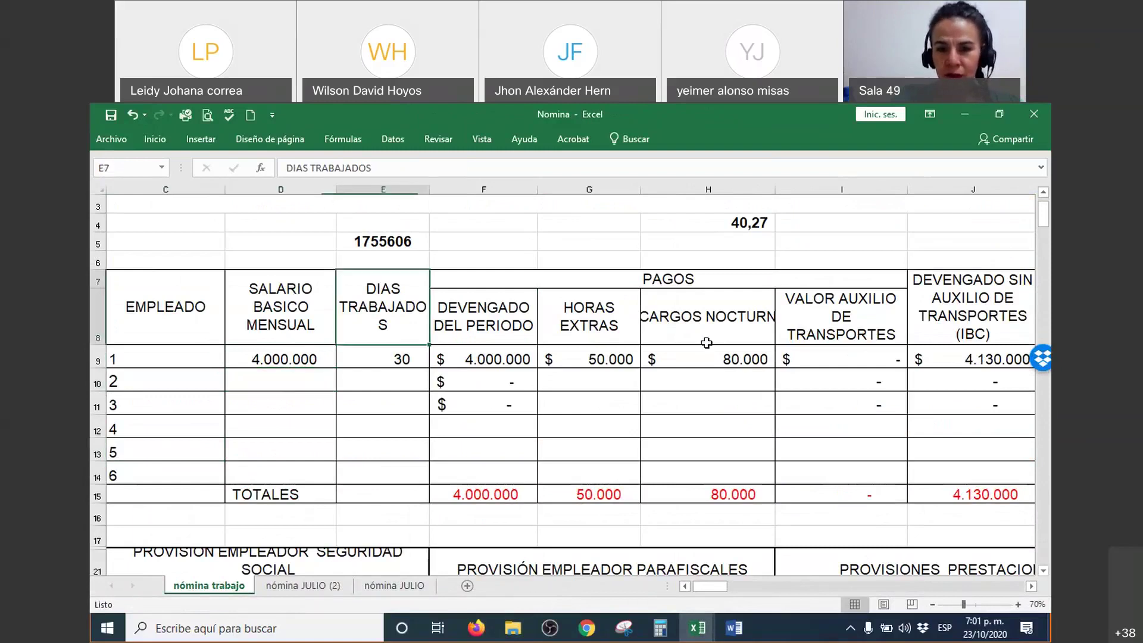
click(613, 357)
click(716, 354)
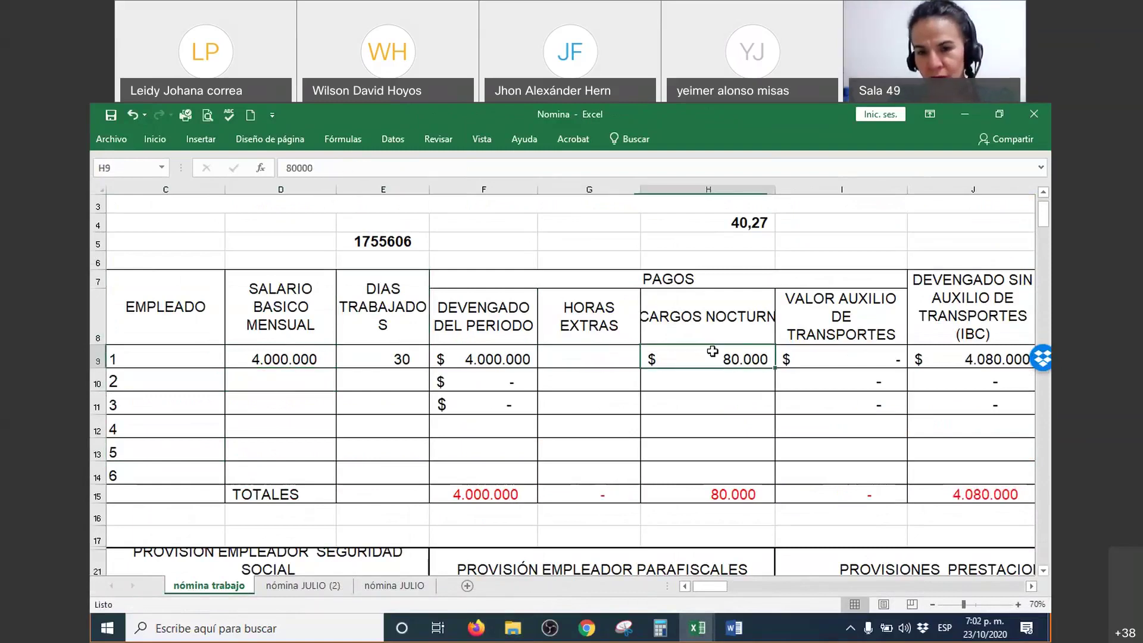
key(Delete)
key(Return)
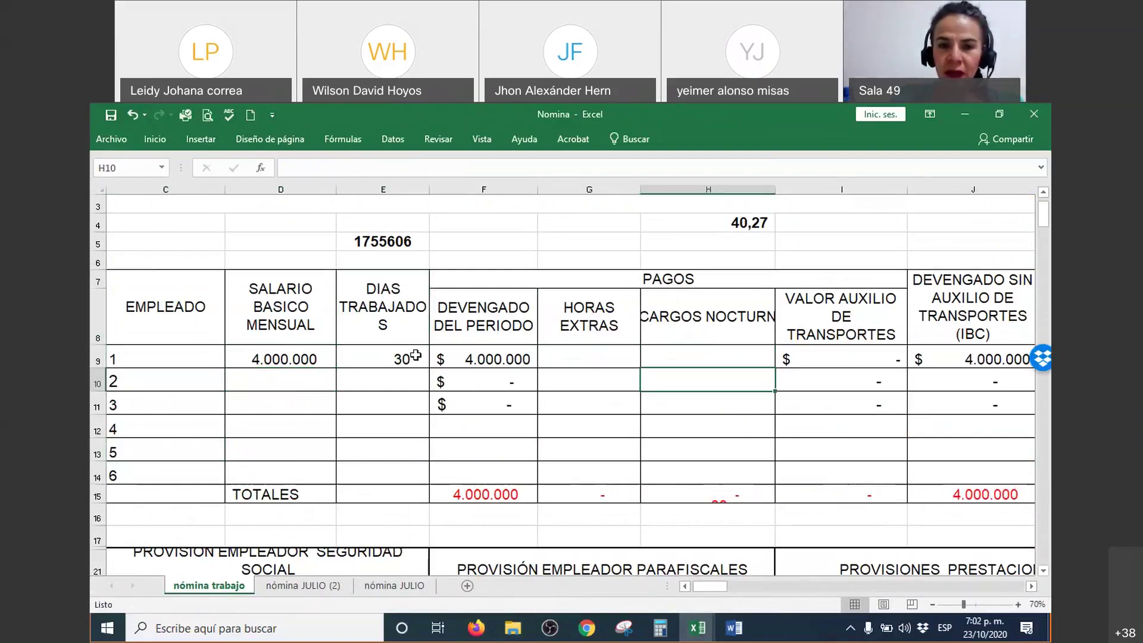
Examine the first employee's row from the period earnings through the IBC, EPS 4%, FP 4%, total deductions and net pay
click(472, 356)
key(Right)
key(Right)
key(Right)
key(Right)
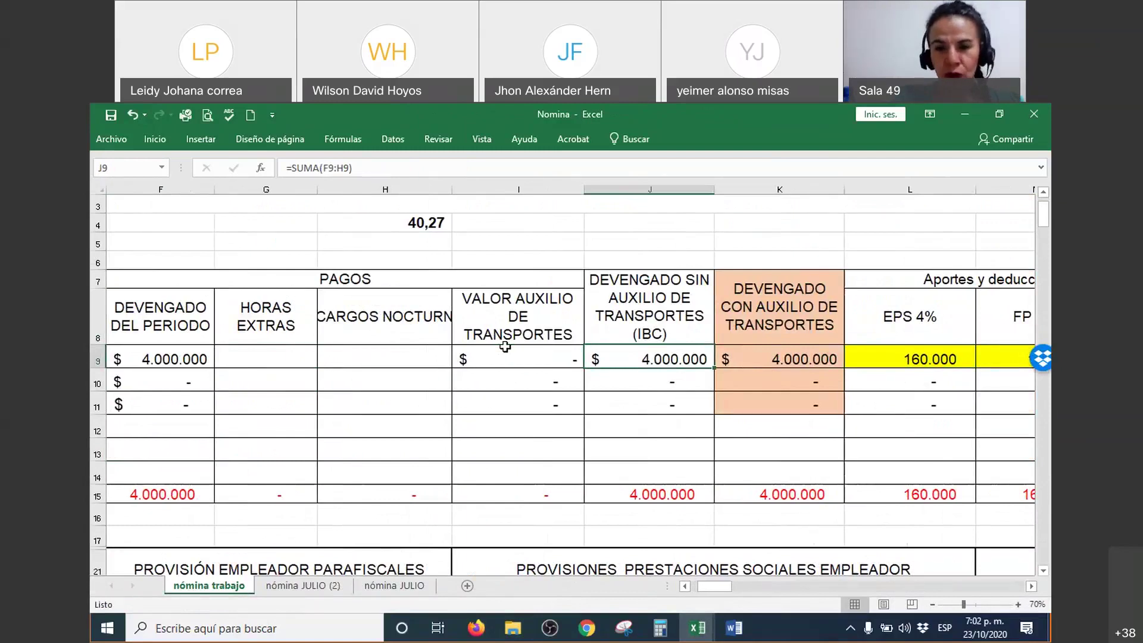
key(Right)
key(Right)
key(Right)
key(Right)
key(Right)
key(Right)
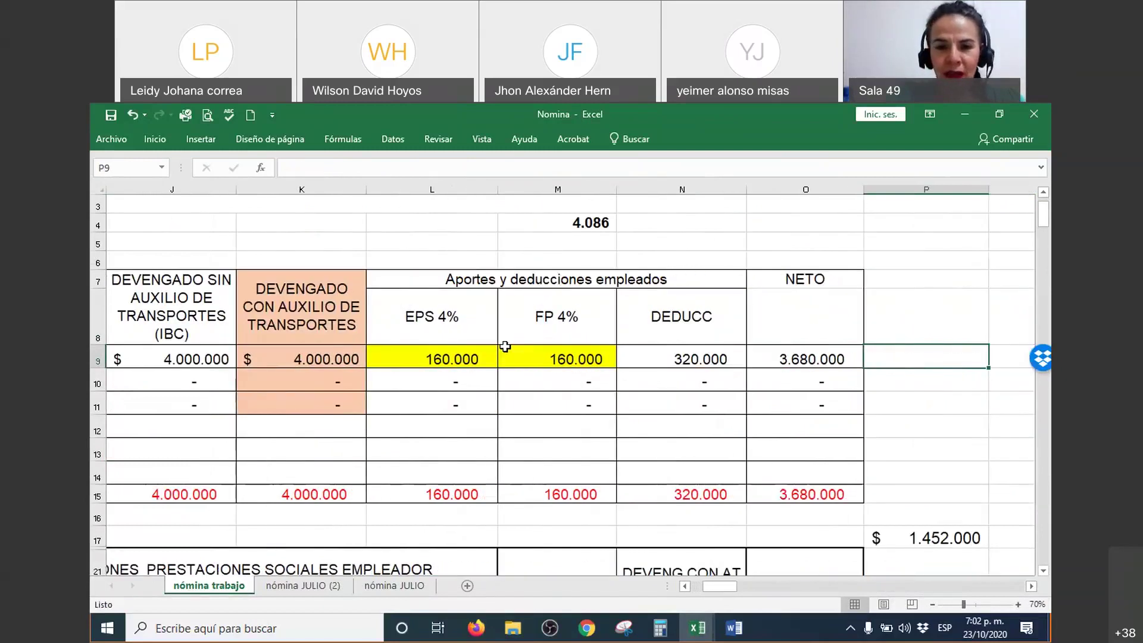
key(Left)
key(Left)
key(Left)
key(Left)
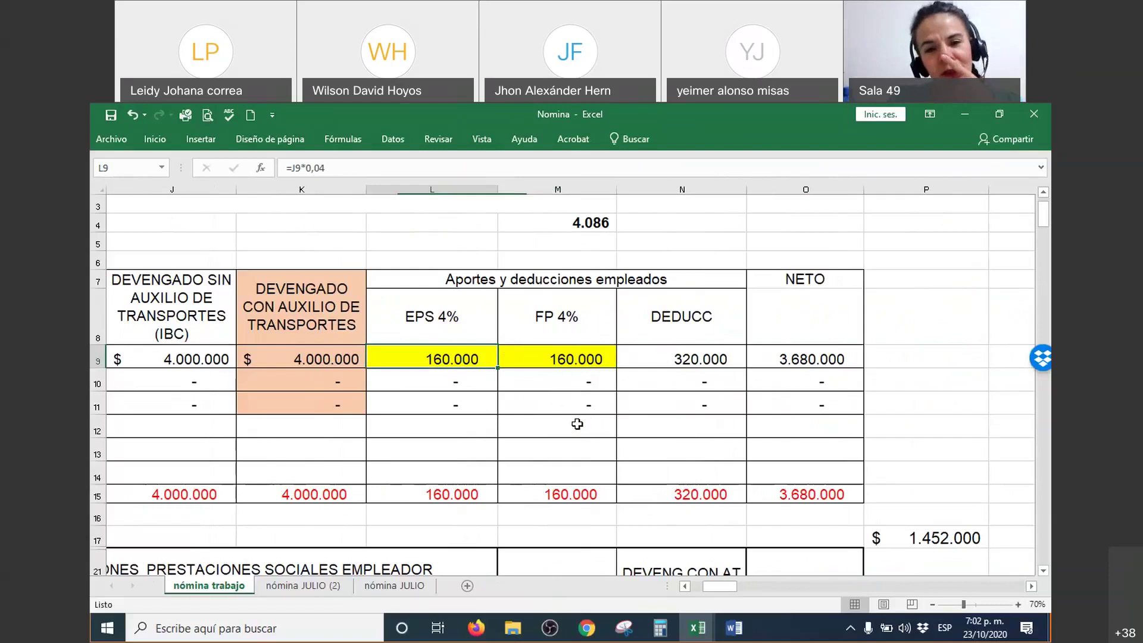
Close the Nomina workbook without saving and open Nómina Bello from the 001 Seminario Contable folder
click(1034, 114)
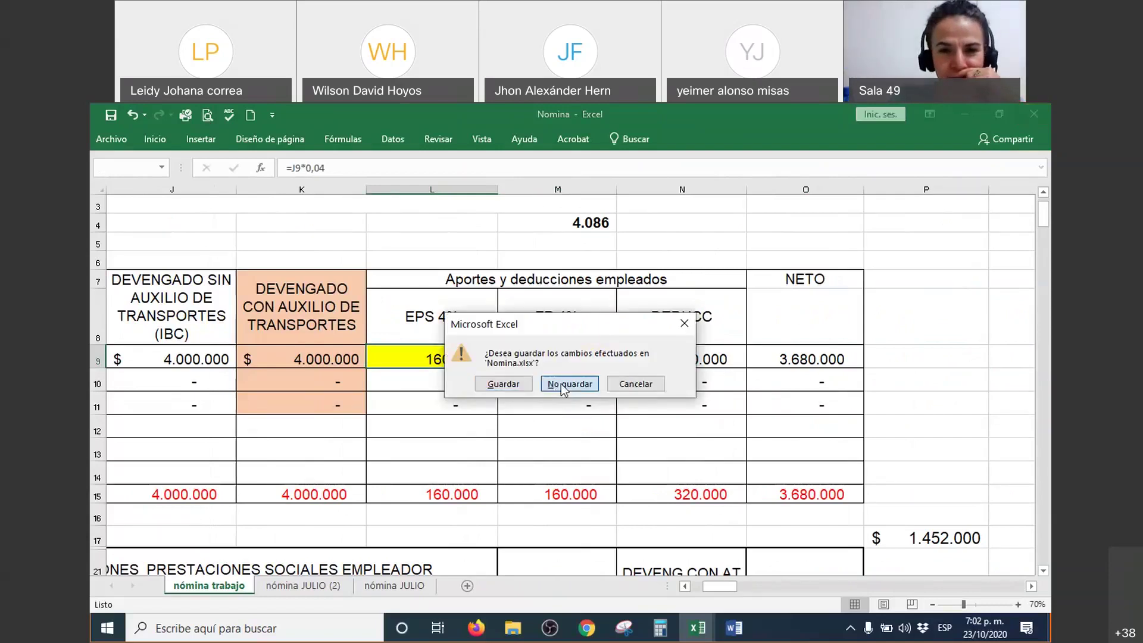
click(562, 384)
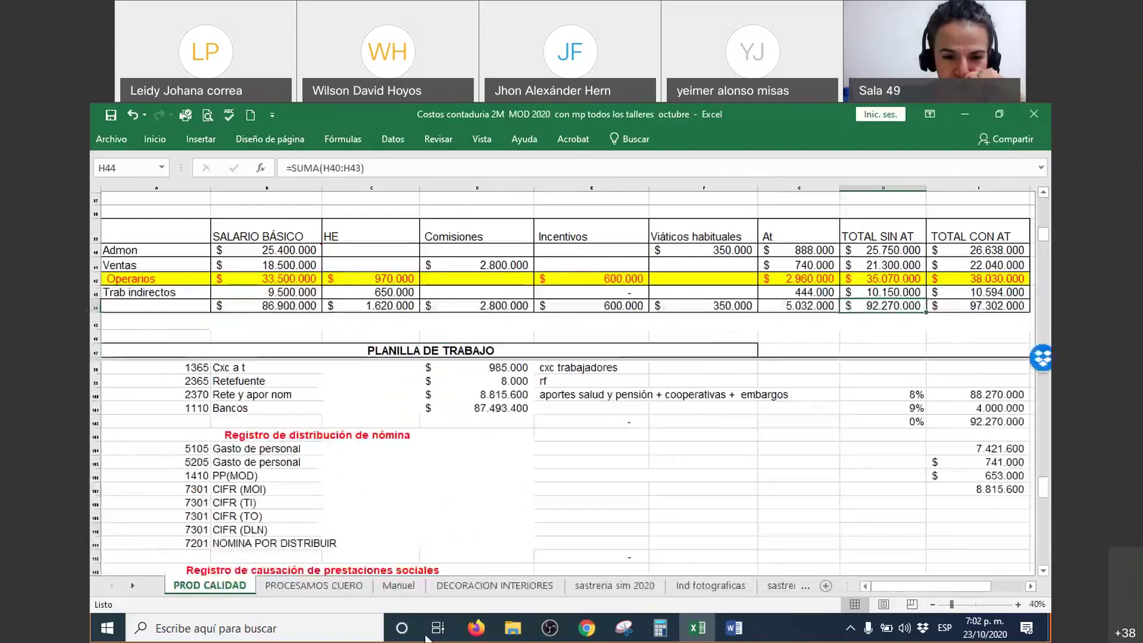
click(517, 630)
scroll(217, 499, down, 2)
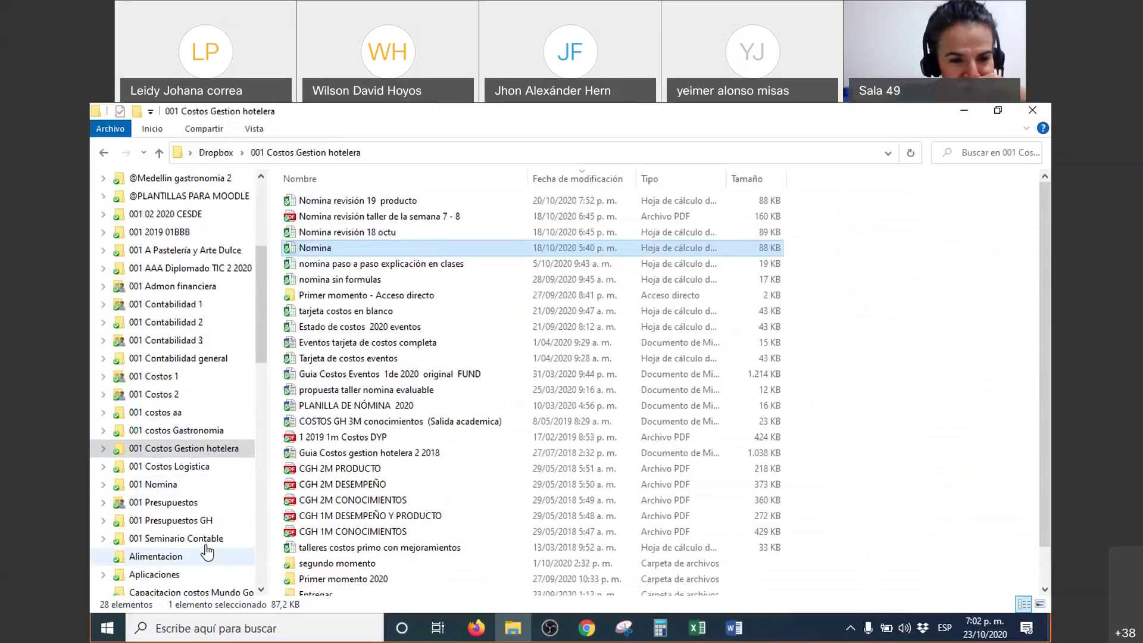
click(207, 537)
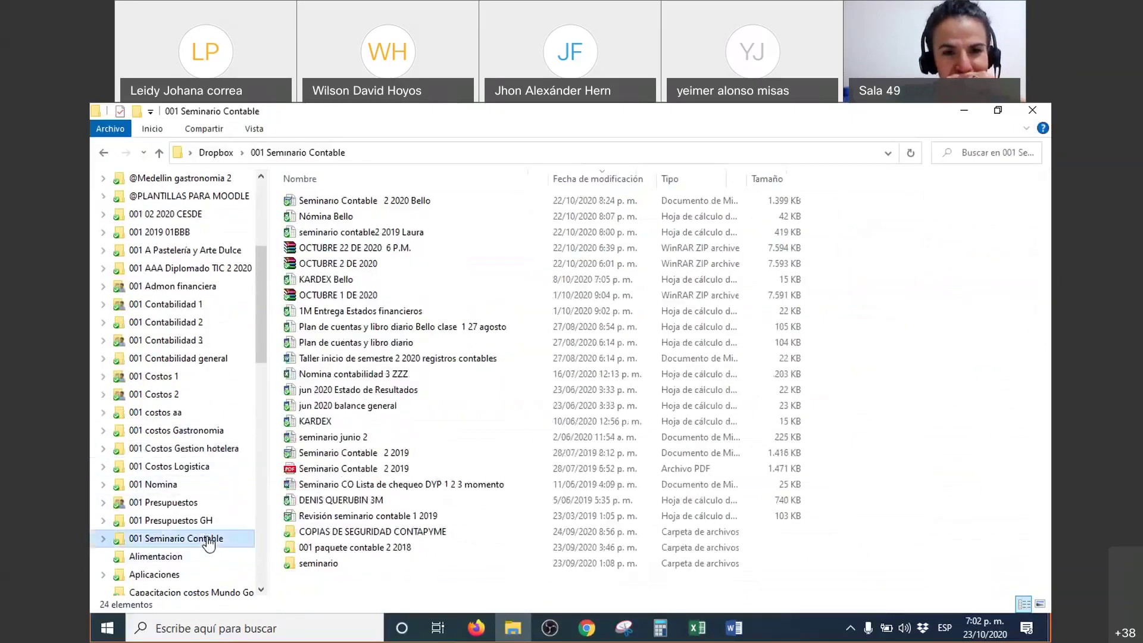
click(406, 219)
double_click(409, 229)
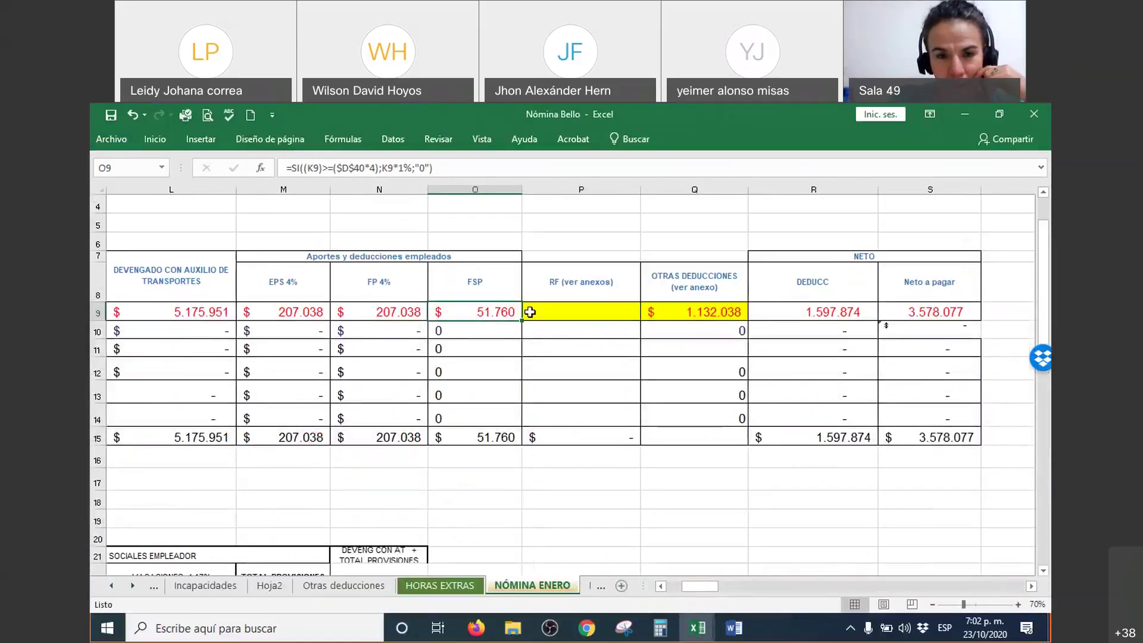
Enter a basic monthly salary of 4.000.000 and 30 days worked for employee 2 on the NÓMINA ENERO sheet
key(Left)
key(Left)
key(Left)
key(Left)
key(Left)
key(Left)
key(Left)
key(Left)
key(Left)
key(Left)
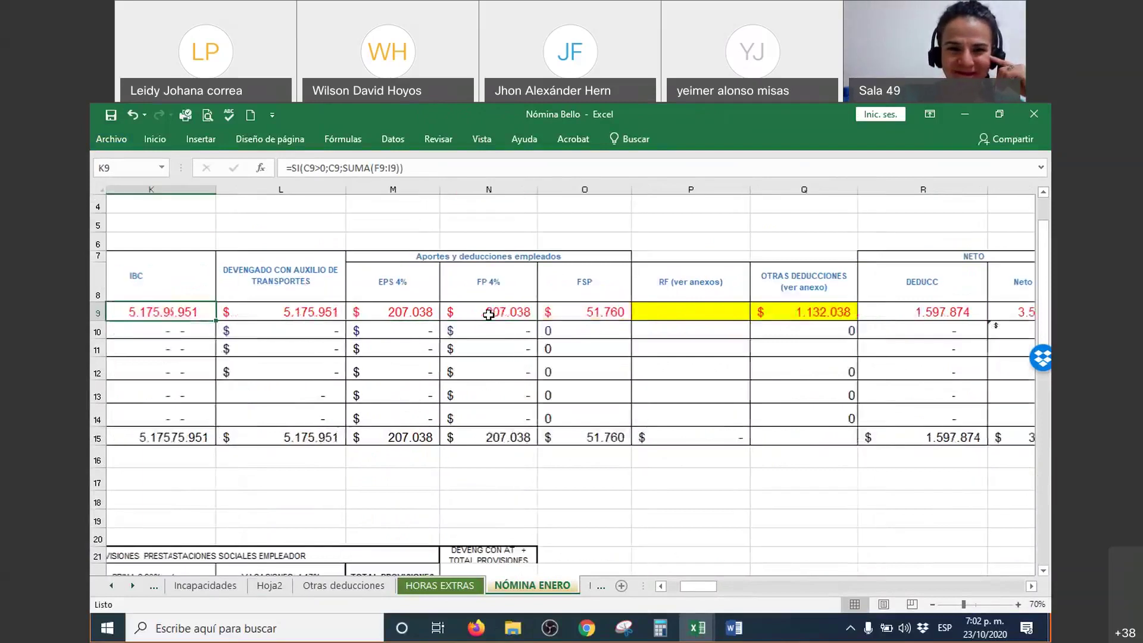
key(Left)
key(Left)
key(Left)
key(Left)
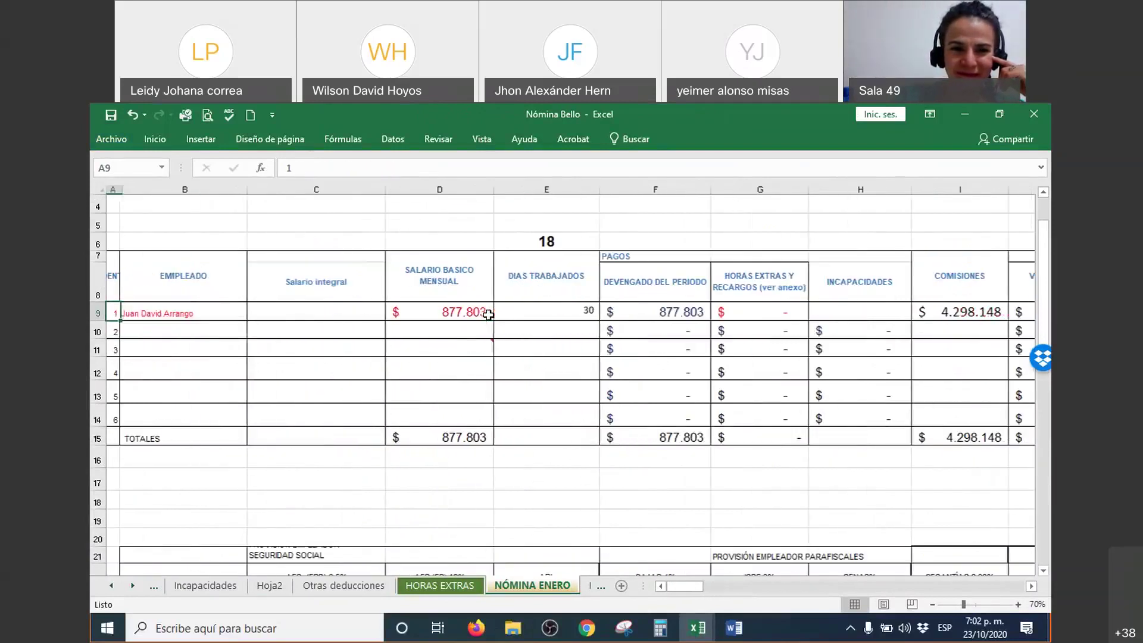
click(455, 331)
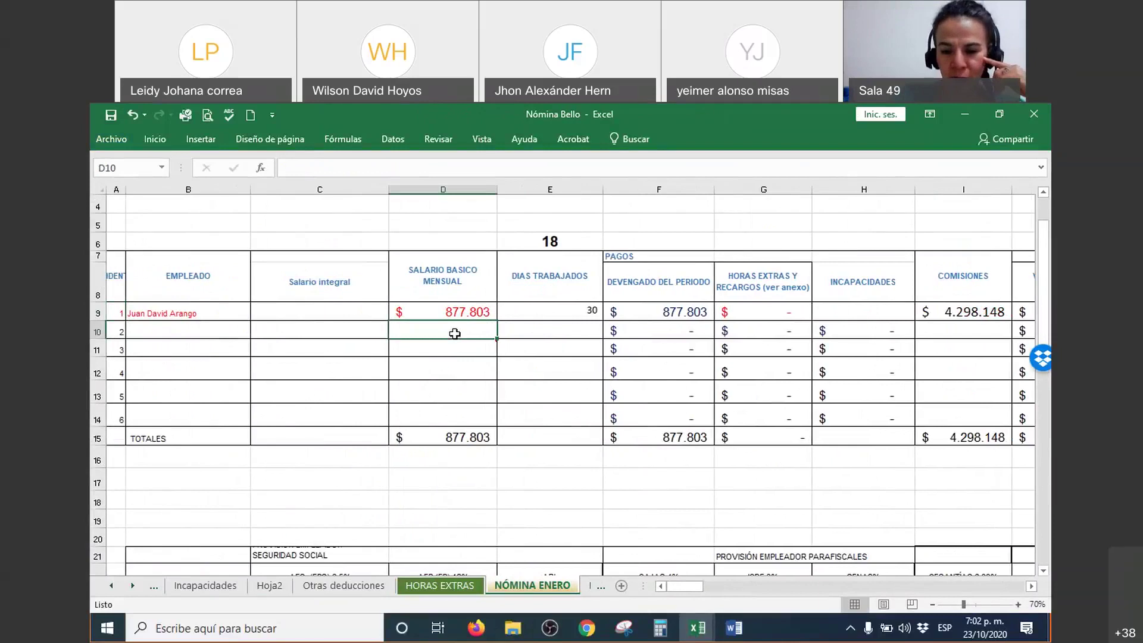
text(4.000.000)
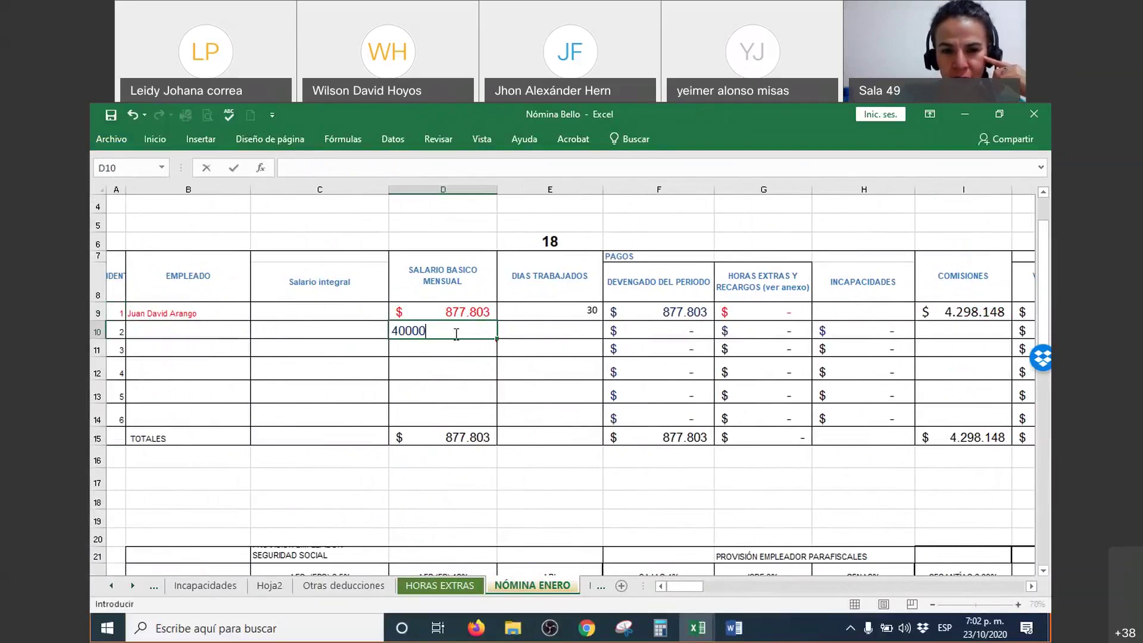
key(Tab)
text(30)
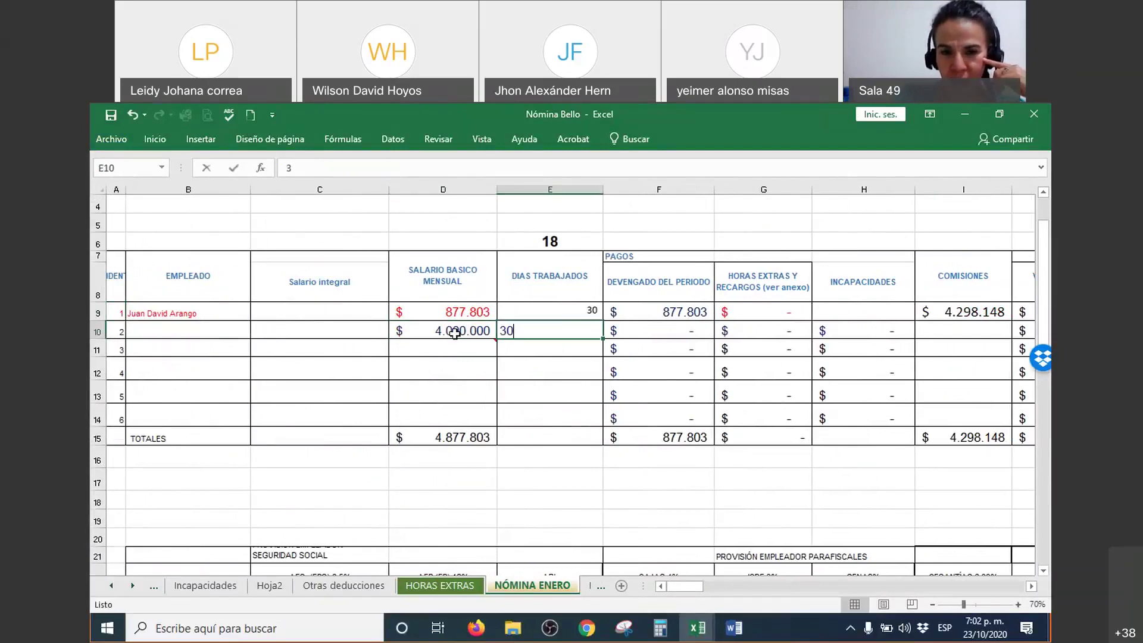
key(Tab)
Examine employee 2's row from the earnings and IBC across the EPS, FP, FSP and other deductions
key(Tab)
key(Tab)
key(Tab)
key(Tab)
key(Tab)
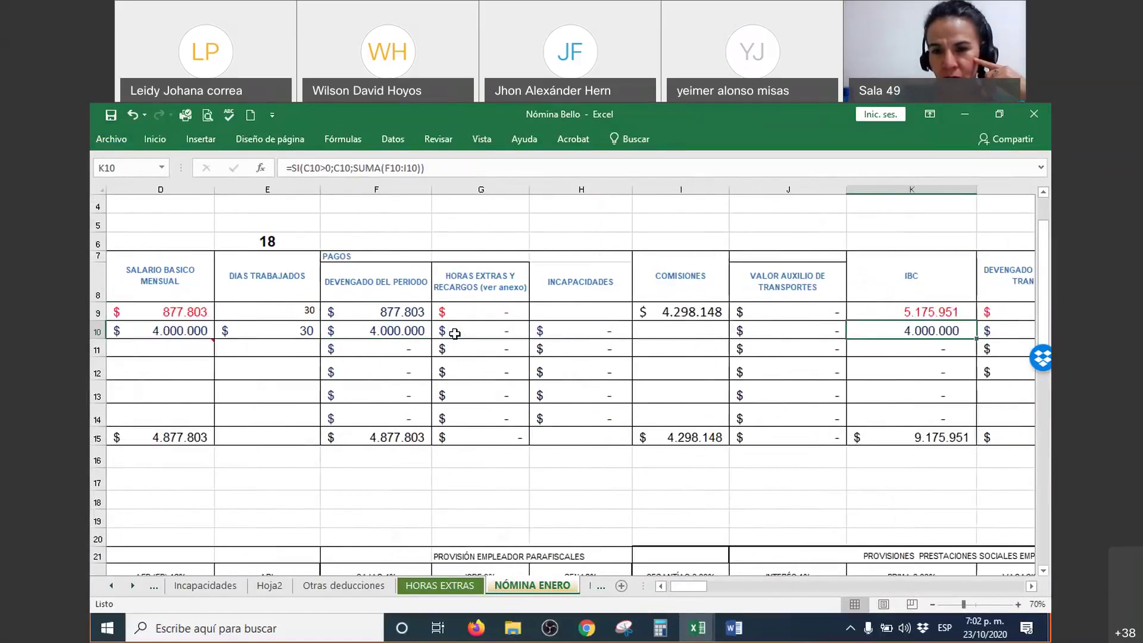
key(Tab)
key(Tab)
key(Tab)
key(Tab)
key(Tab)
key(Tab)
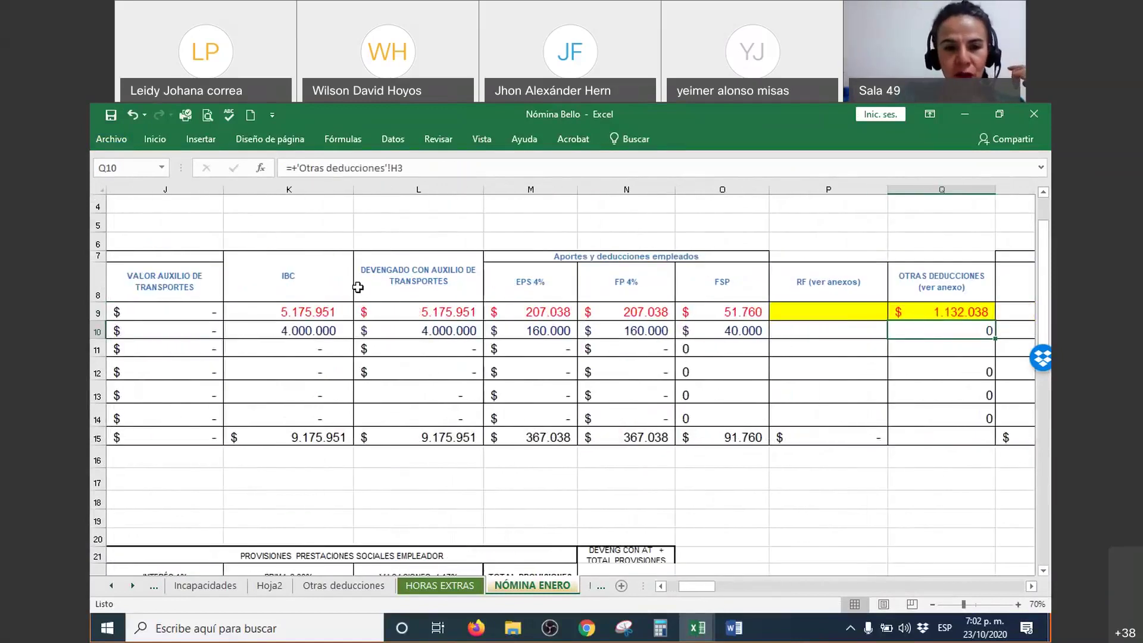
Highlight employee 2's IBC cell with an orange fill, font size 24 and currency format without decimals
click(279, 331)
right_click(281, 331)
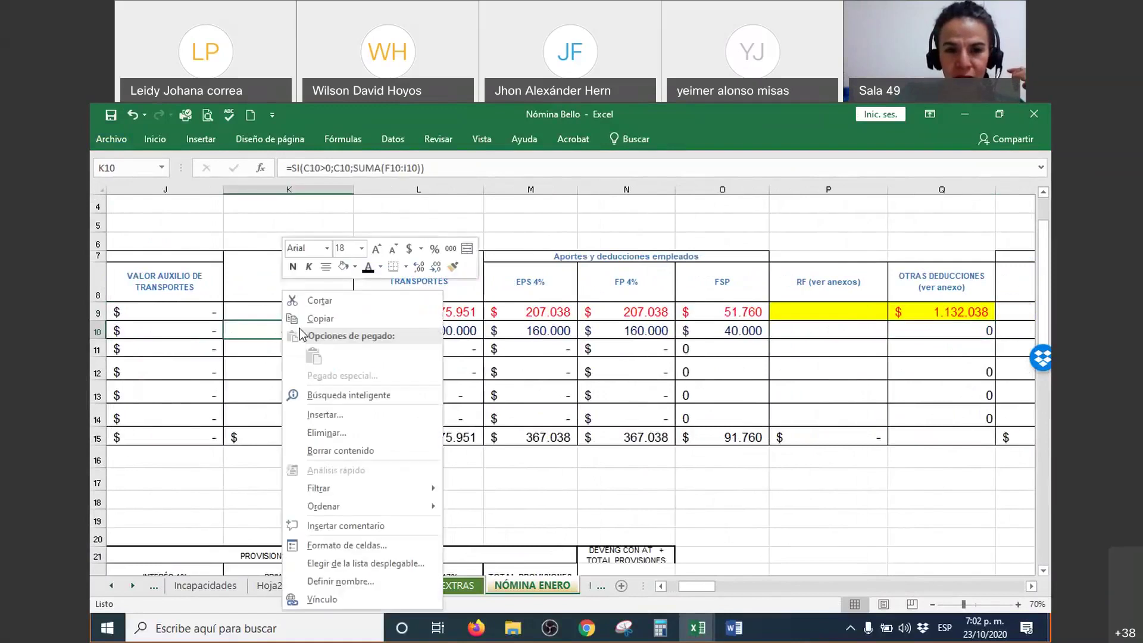
click(356, 266)
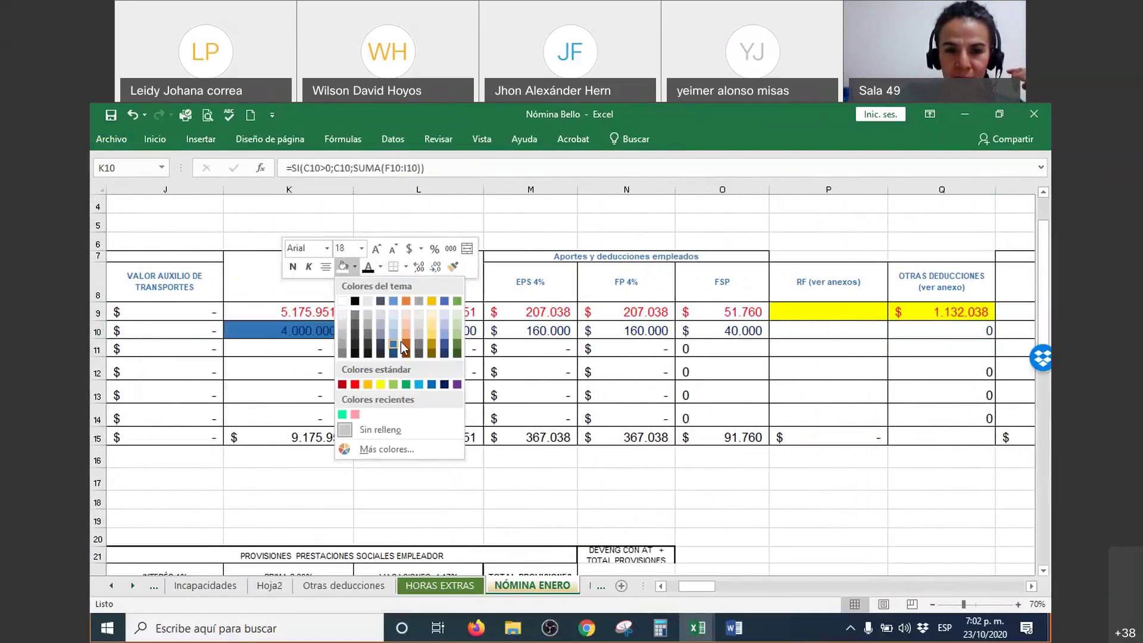
click(405, 337)
click(415, 249)
click(379, 252)
click(379, 251)
click(378, 251)
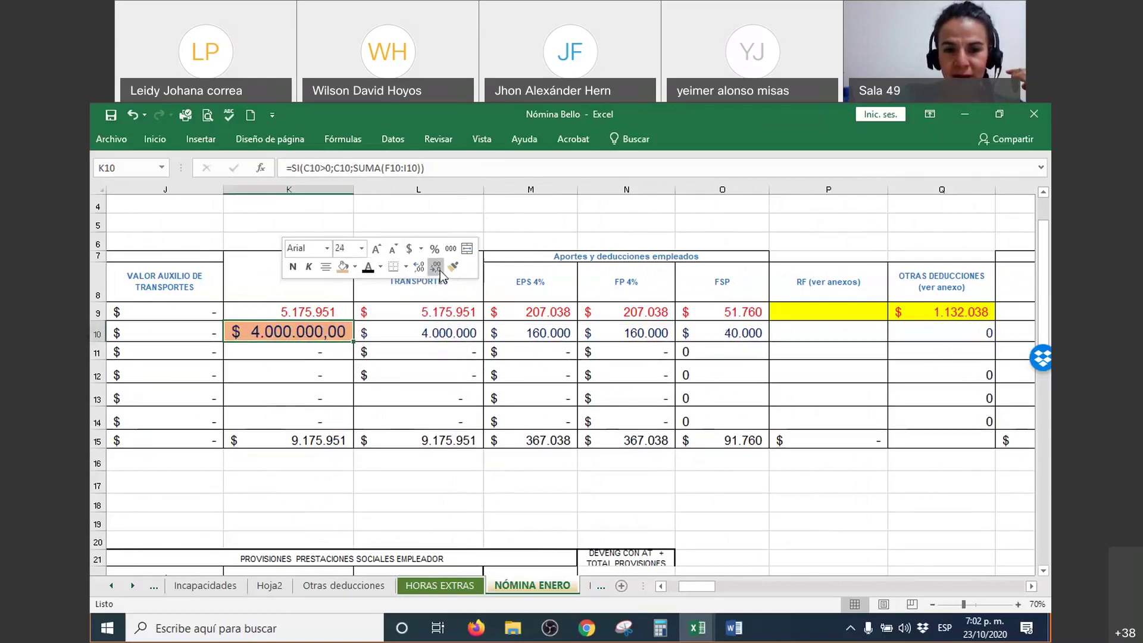
click(435, 266)
click(435, 266)
click(318, 381)
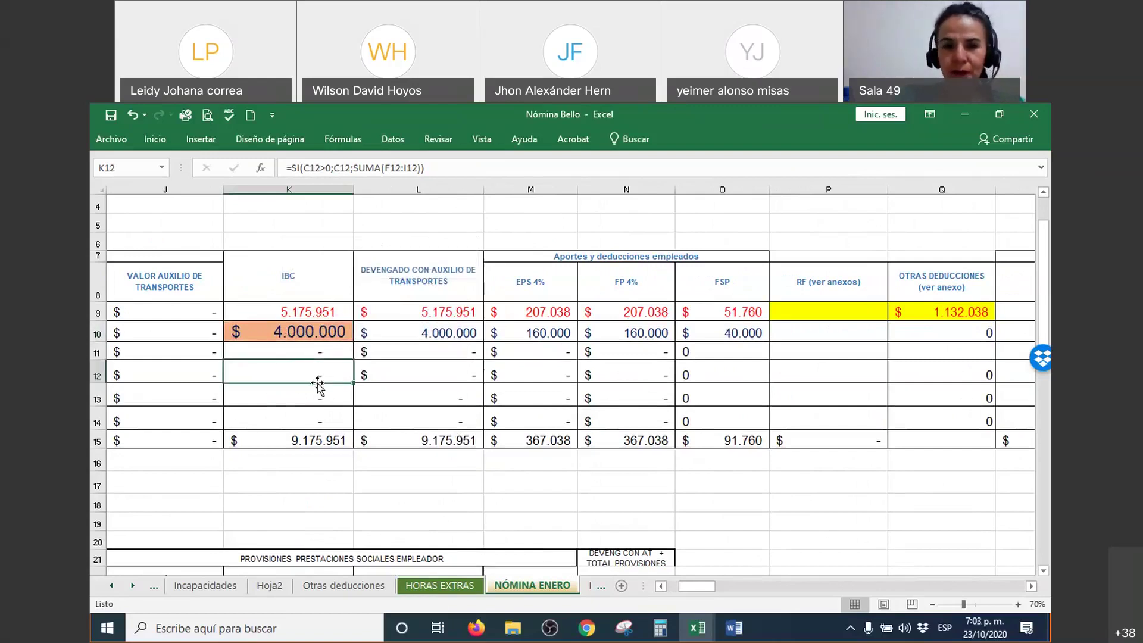
Show how employee 2's EPS and FP formulas apply 4% to the highlighted IBC, leaving both formulas as they are
click(344, 333)
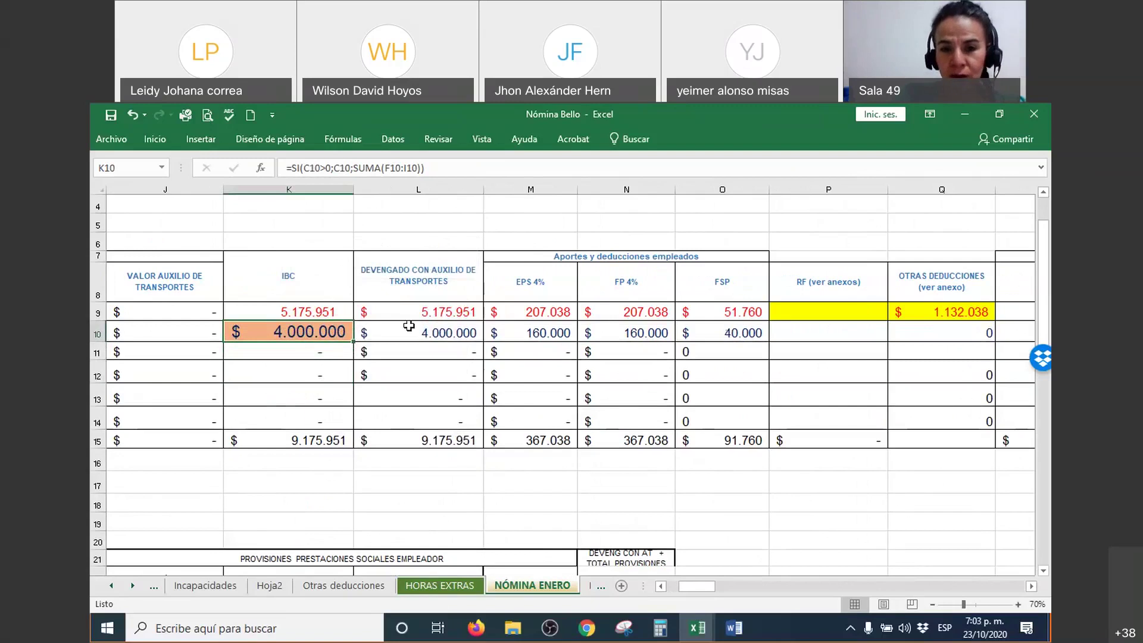
double_click(531, 333)
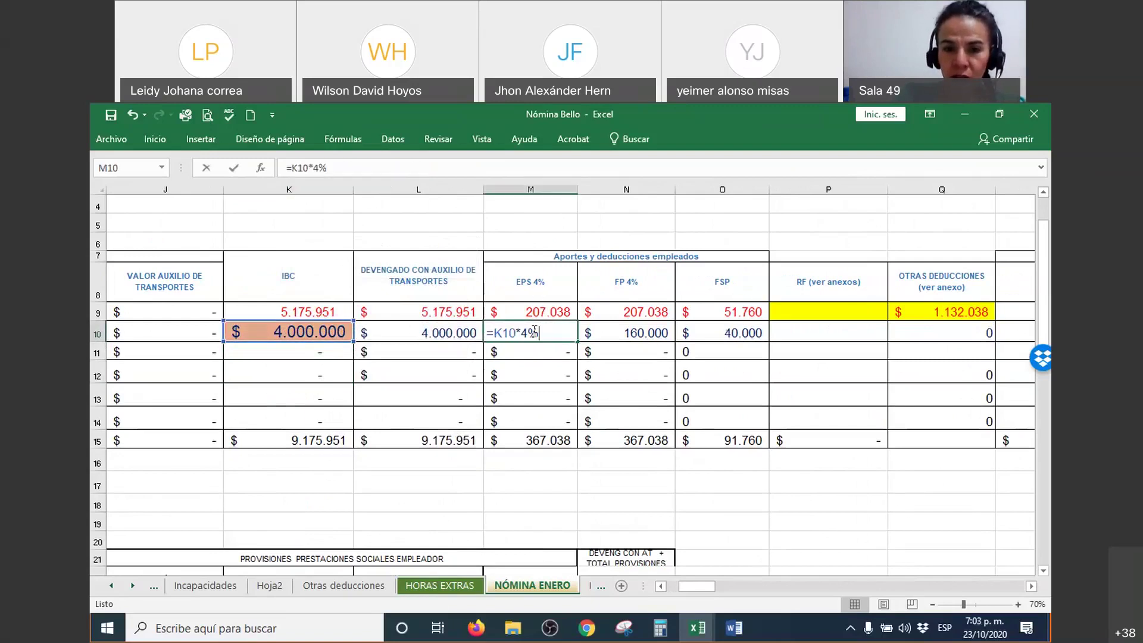
drag(534, 332, 527, 332)
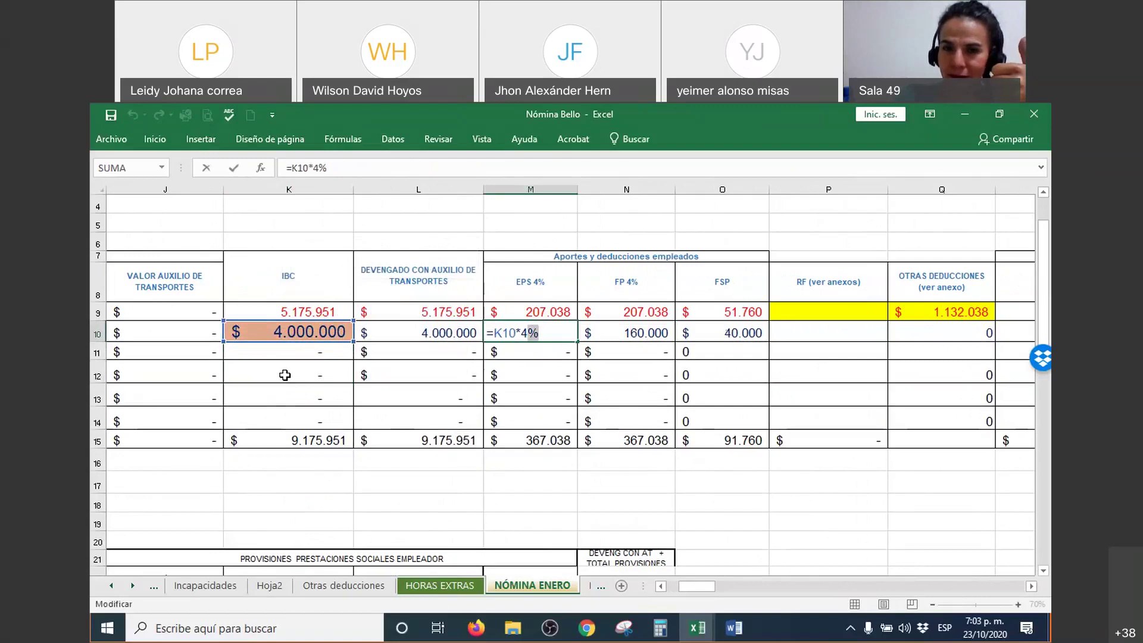
key(Escape)
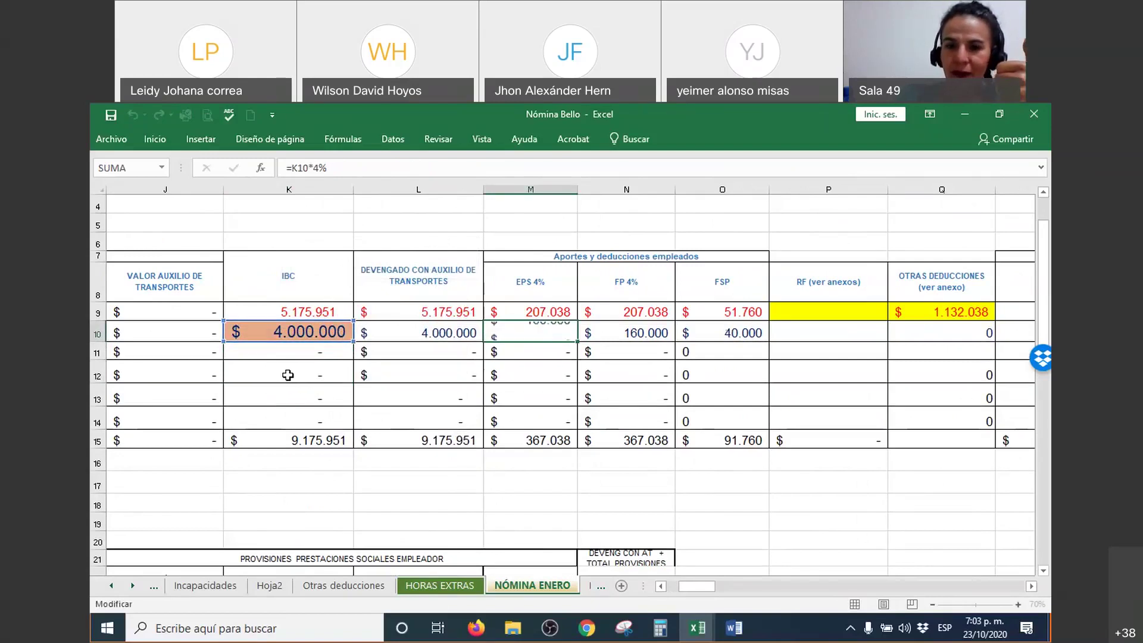
double_click(630, 331)
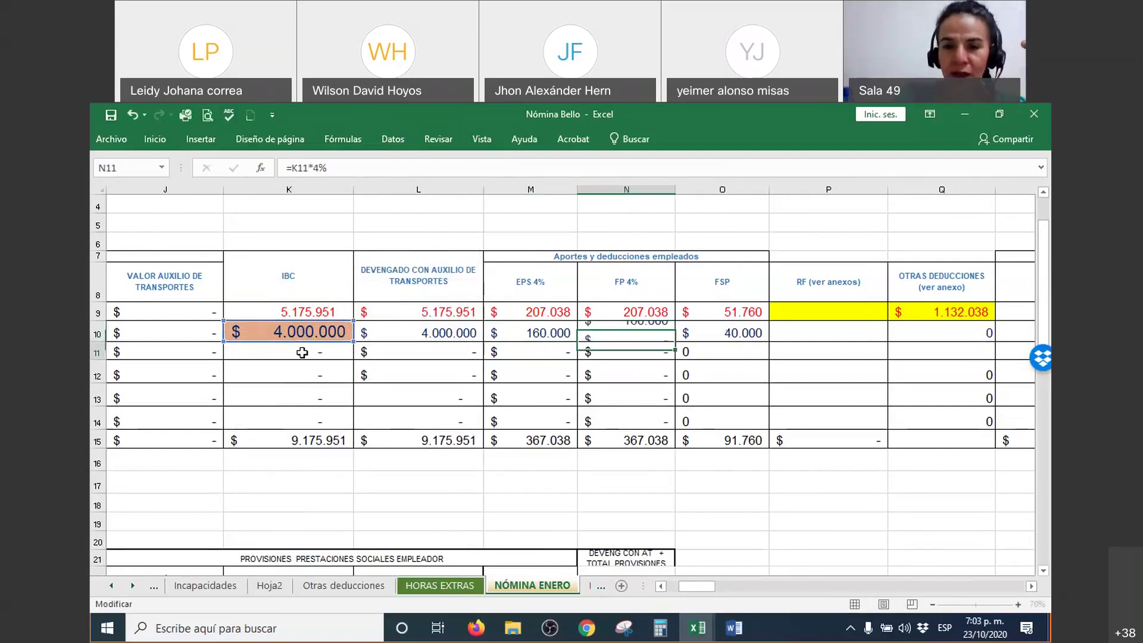
key(Return)
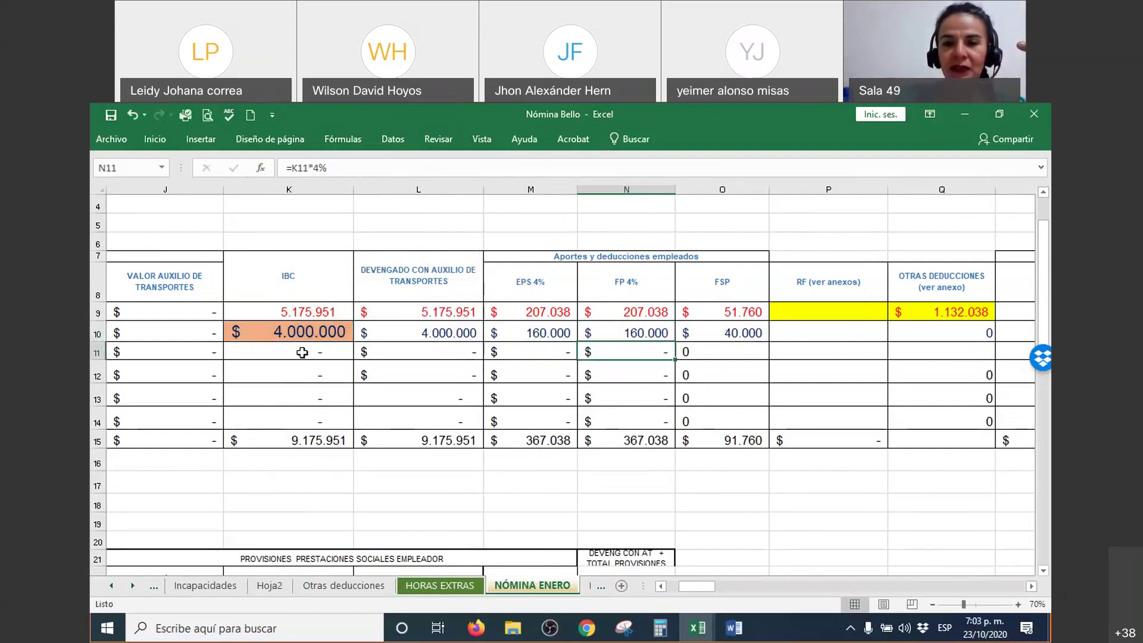
Inspect employee 2's FSP formula, including its IBC threshold condition and 1% rate
click(716, 333)
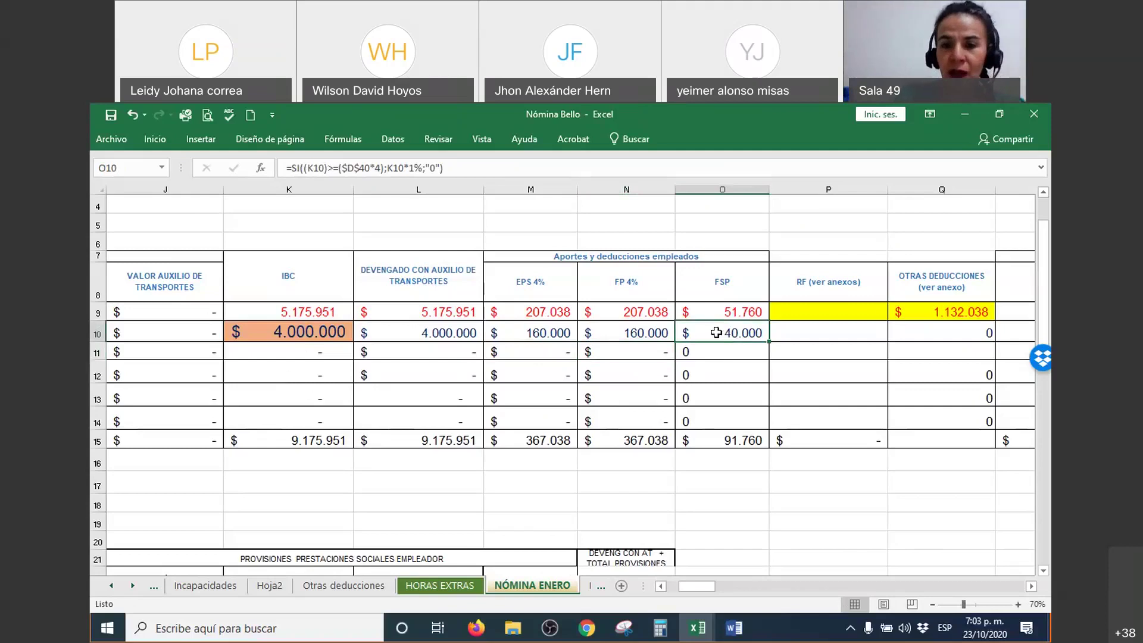
double_click(716, 333)
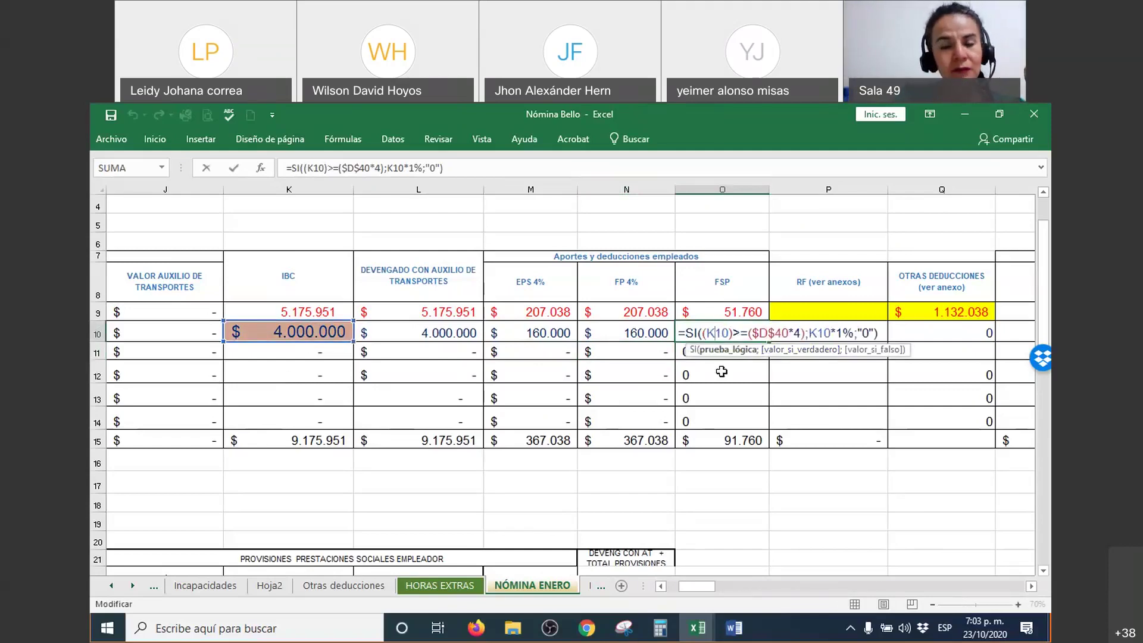
key(Return)
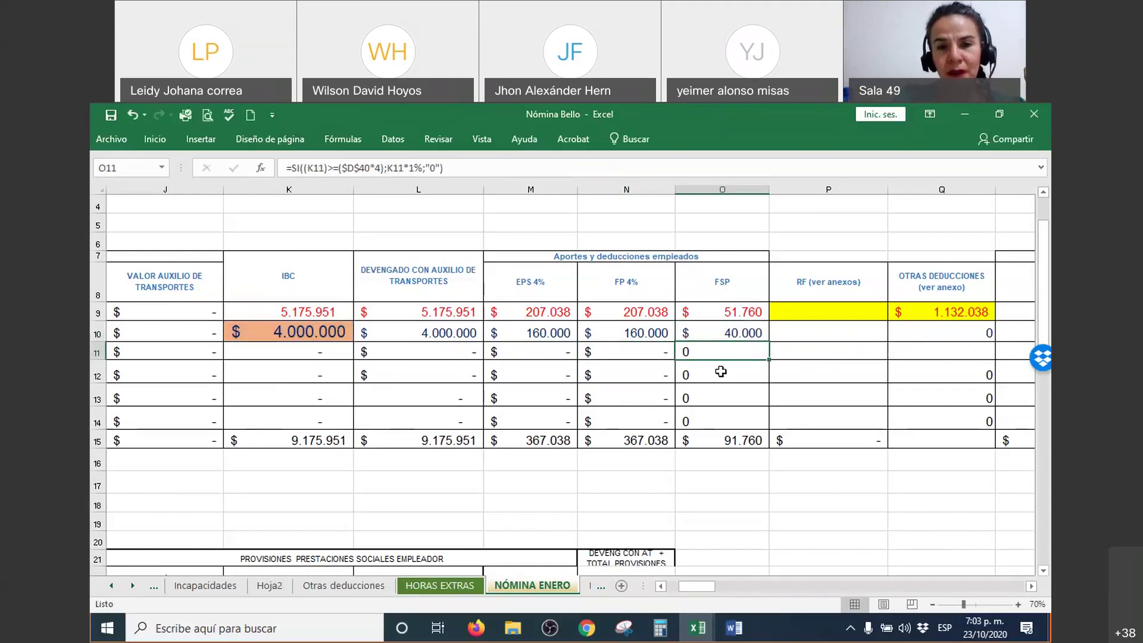
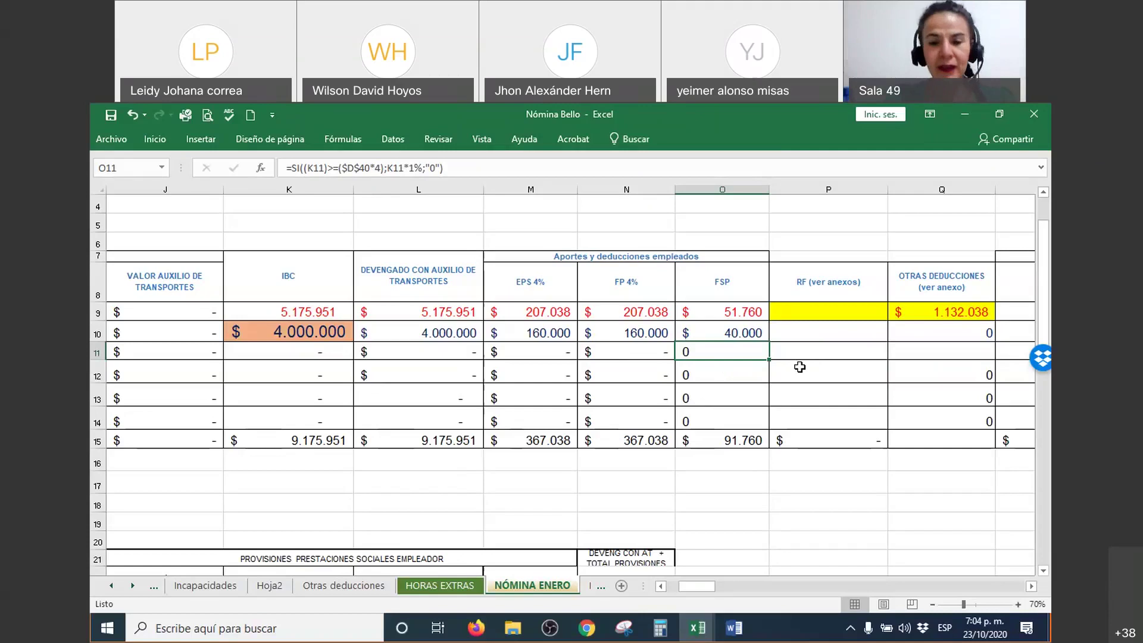
Examine employee 2's EPS, FP and FSP deductions alongside the total deductions and net pay columns
scroll(799, 367, down, 2)
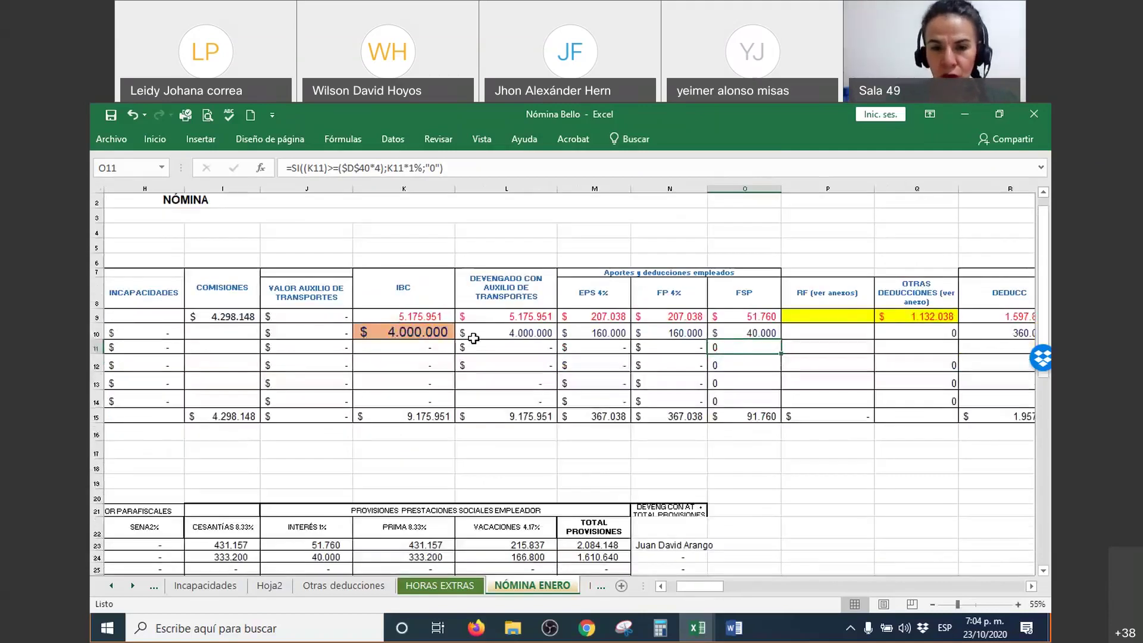
drag(412, 335, 753, 334)
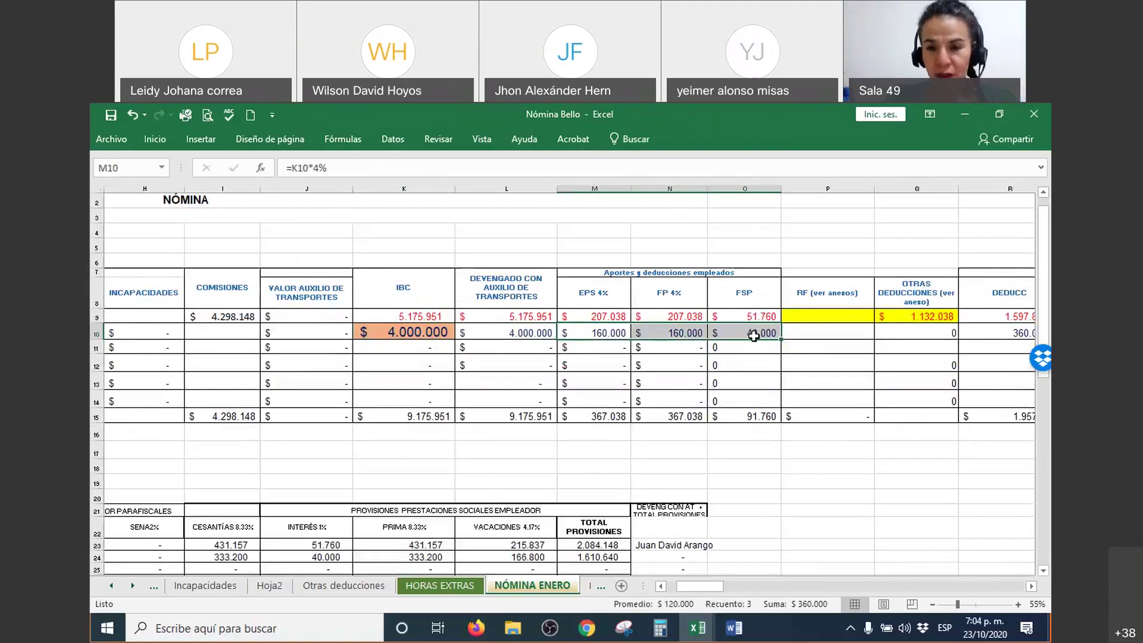
scroll(754, 335, up, 1)
click(1031, 586)
click(1031, 586)
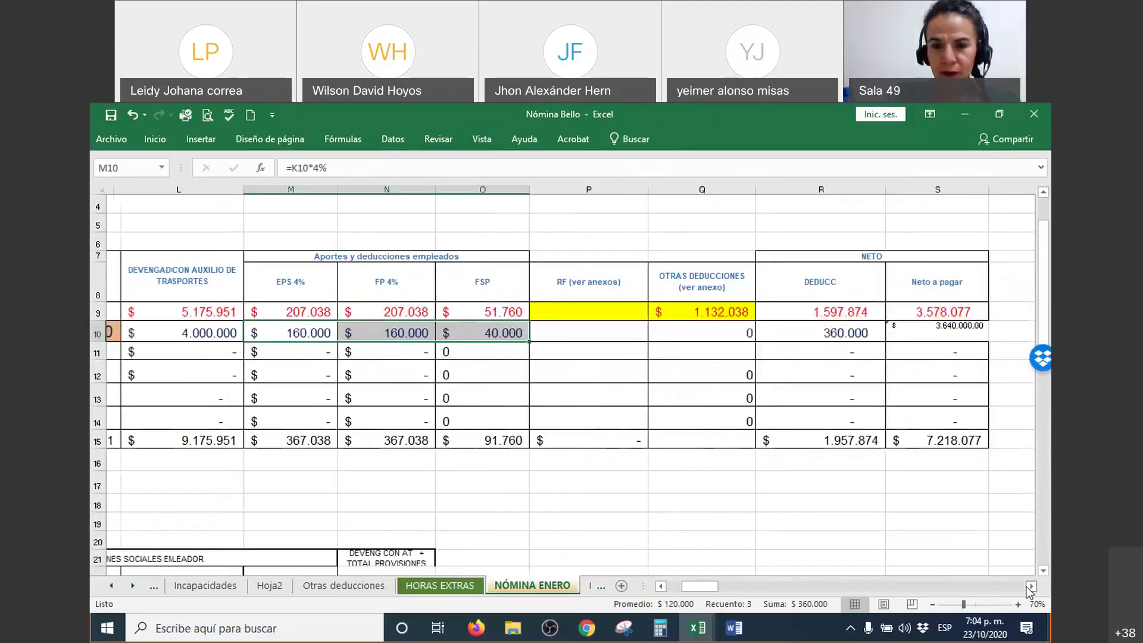
click(291, 332)
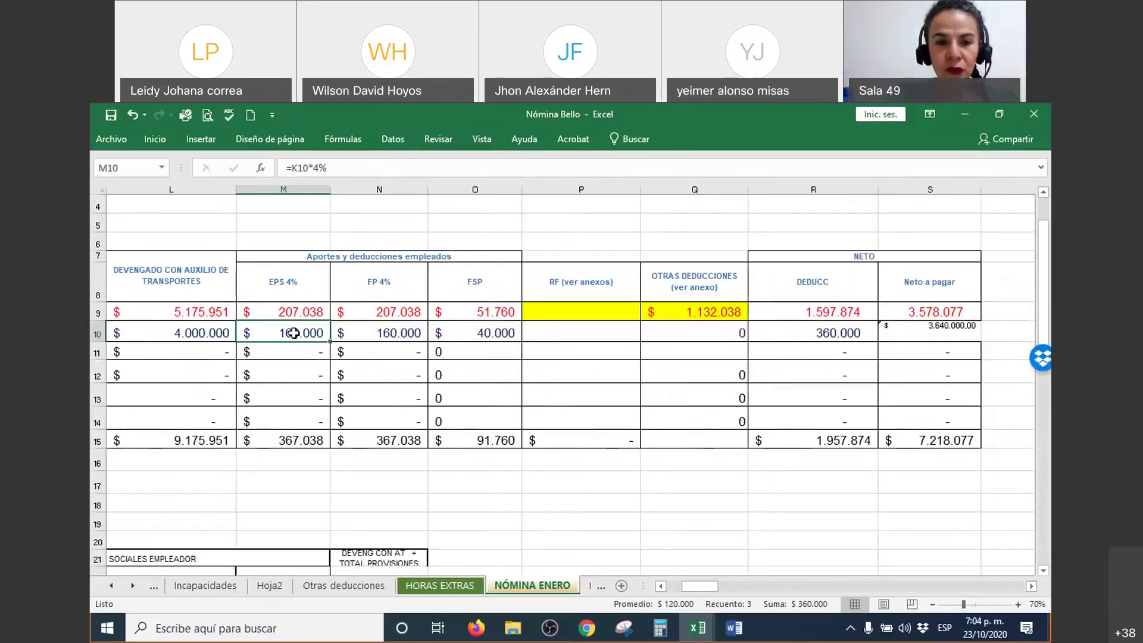
drag(273, 278, 494, 351)
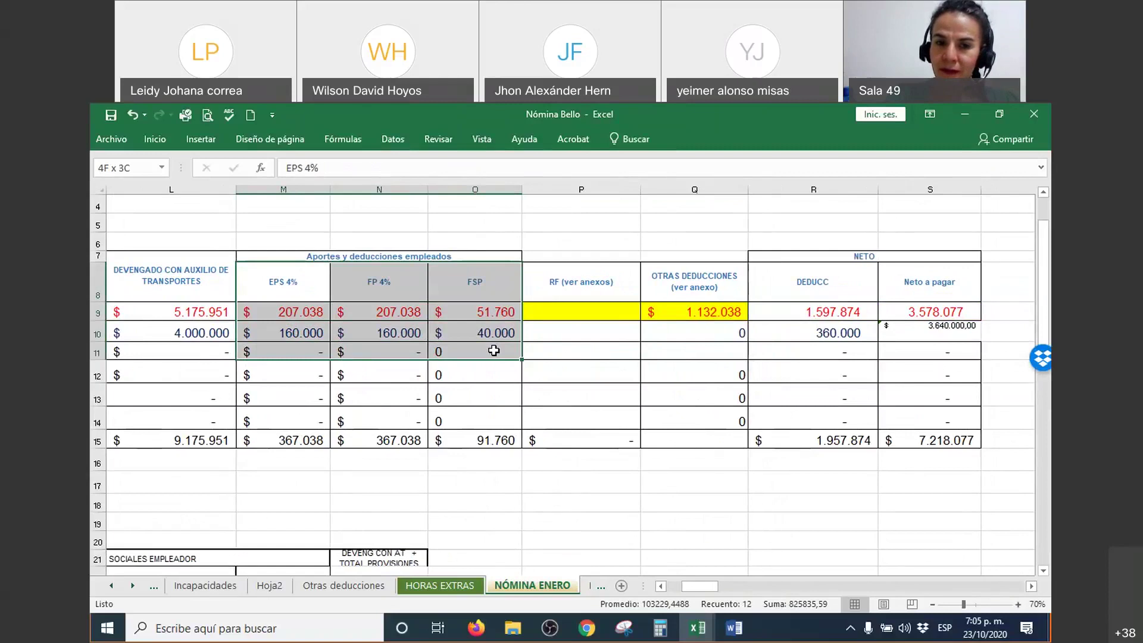
drag(494, 351, 494, 351)
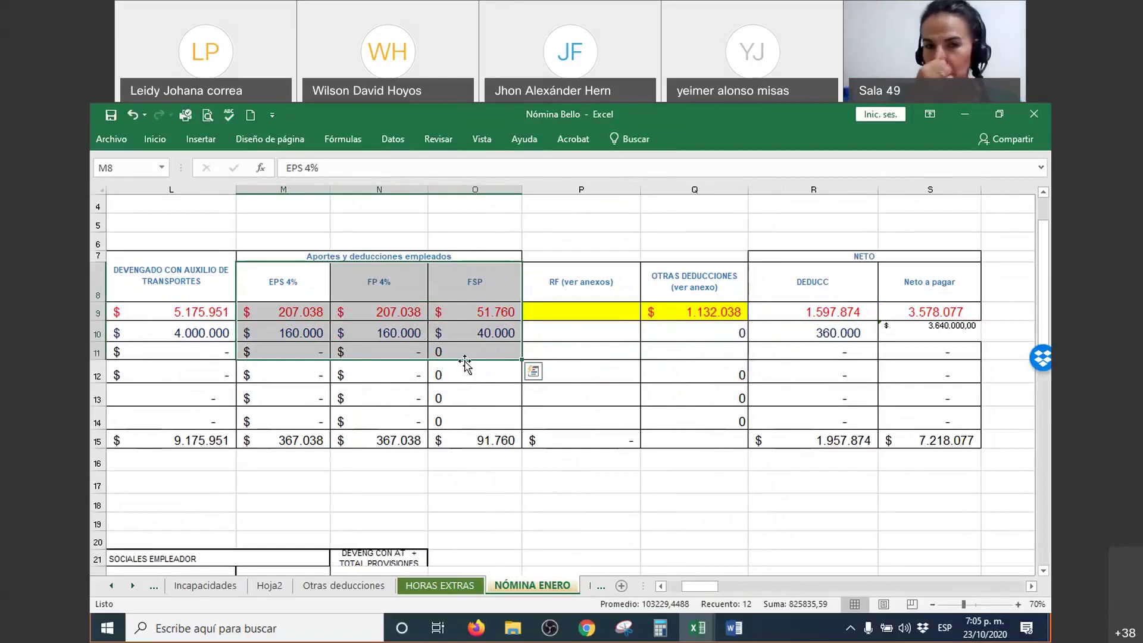
Switch to the Word document 2020 Costos Contaduría 1 2020 and review the Deducciones items coded 2370
click(735, 629)
scroll(561, 364, up, 2)
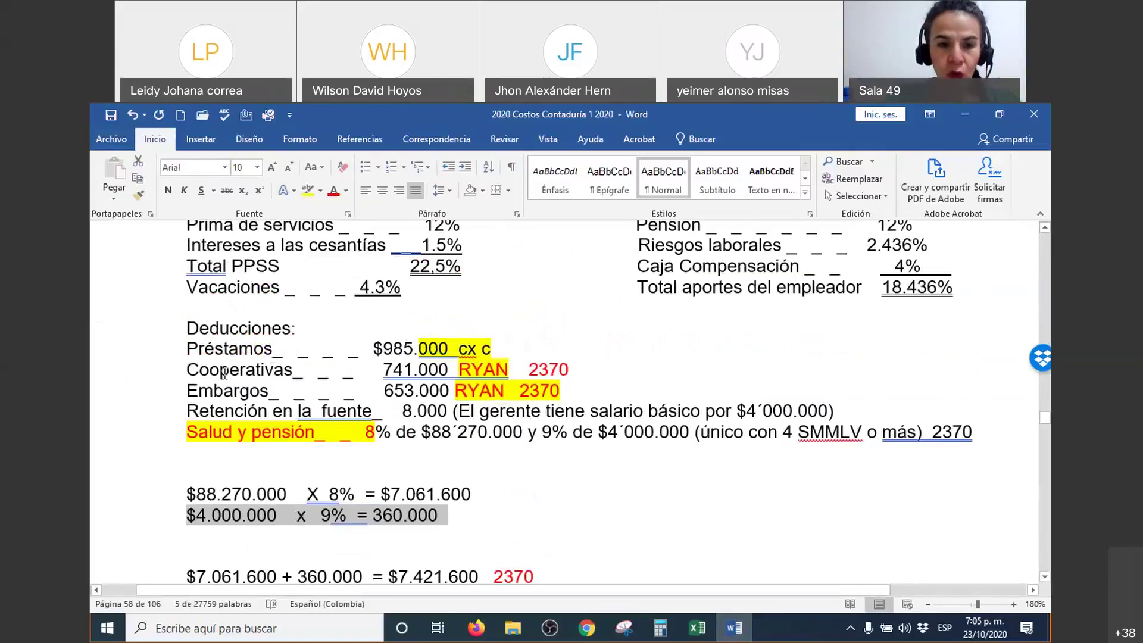
click(564, 391)
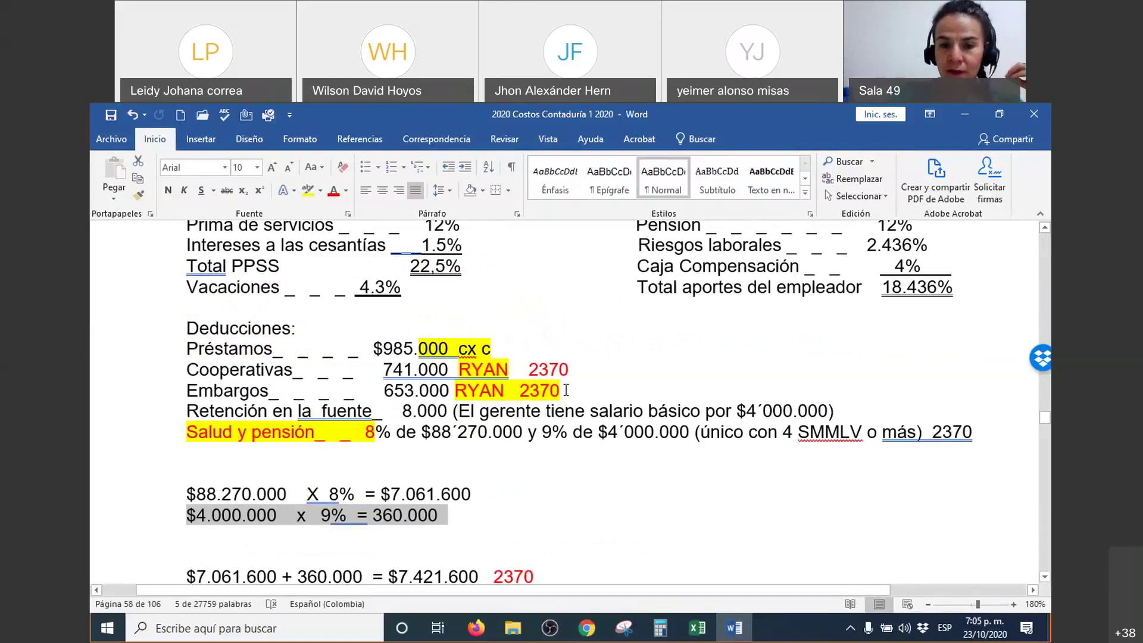
scroll(552, 436, down, 3)
Label the $7.421.600 result coded 2370 as "Salud y pensión" and add a blank line below it
click(568, 449)
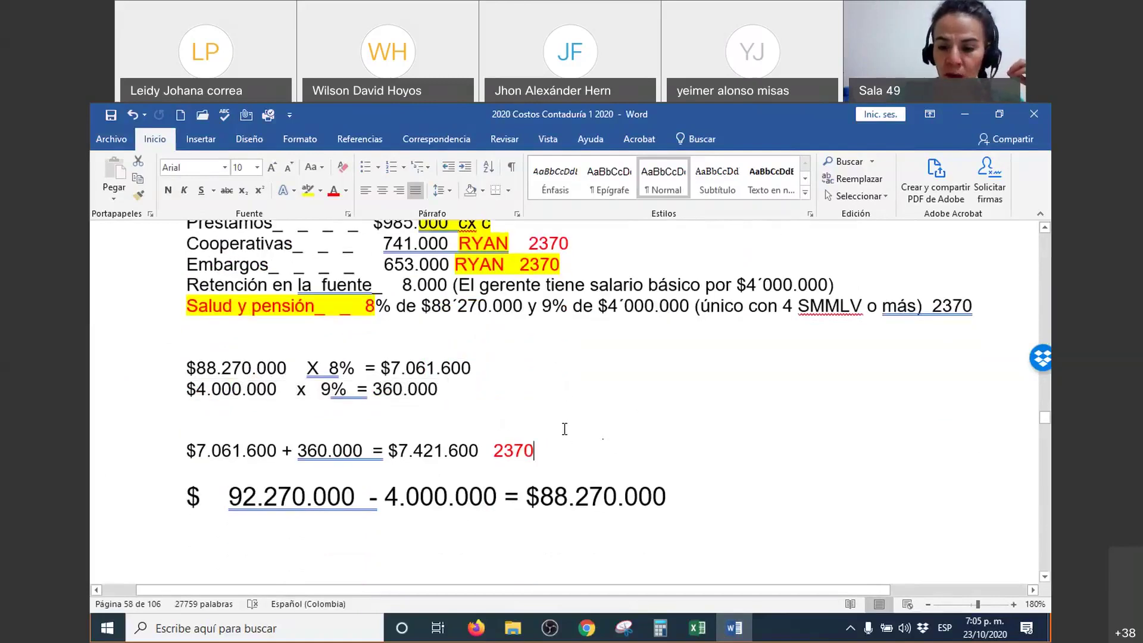
key(Return)
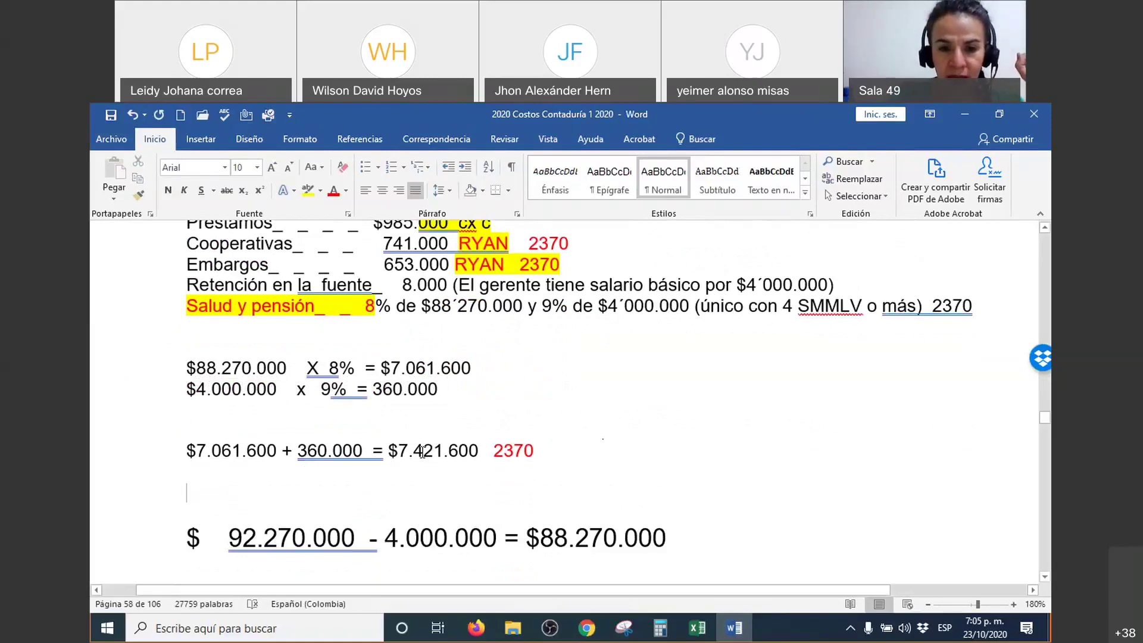
drag(409, 452, 493, 452)
click(546, 450)
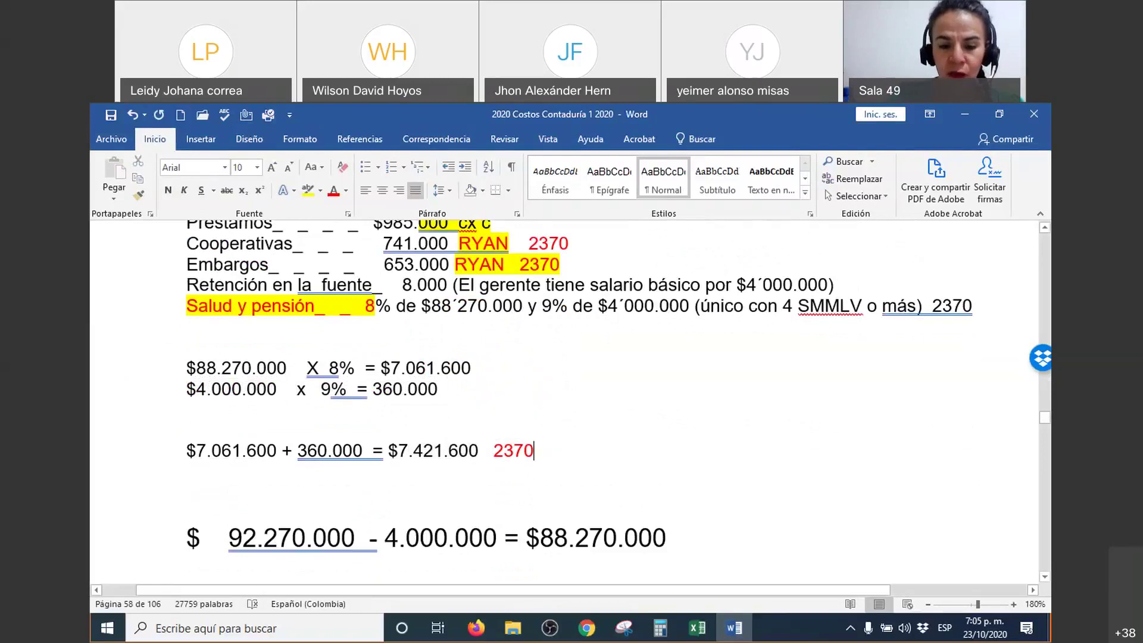
text(sy p)
key(BackSpace)
key(BackSpace)
key(BackSpace)
key(BackSpace)
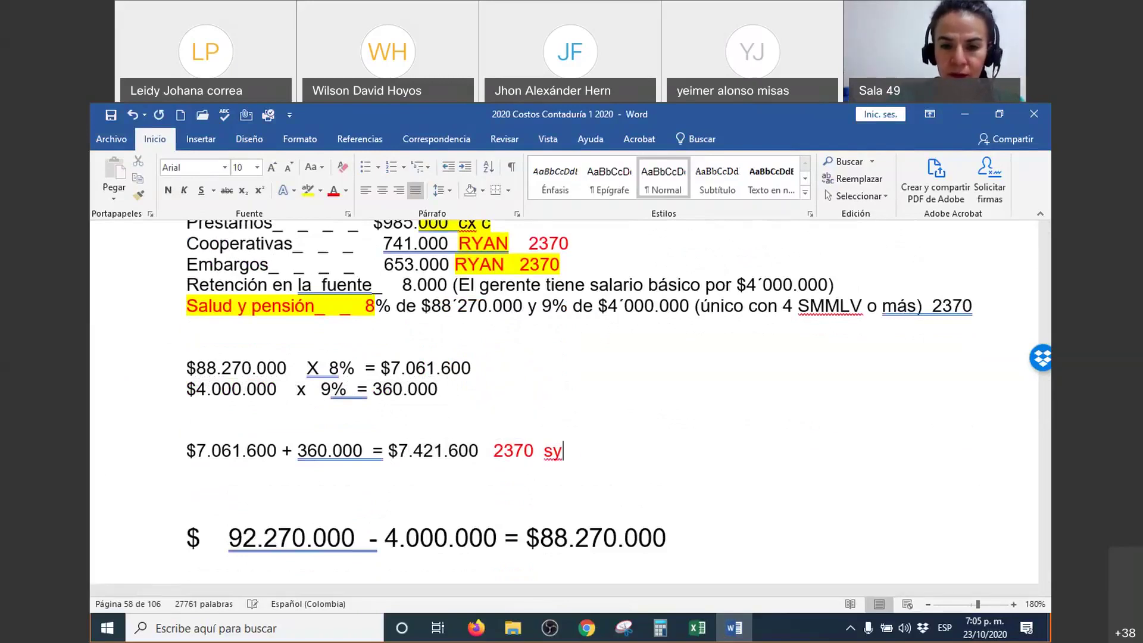
text(sa)
key(BackSpace)
key(BackSpace)
text(Sa)
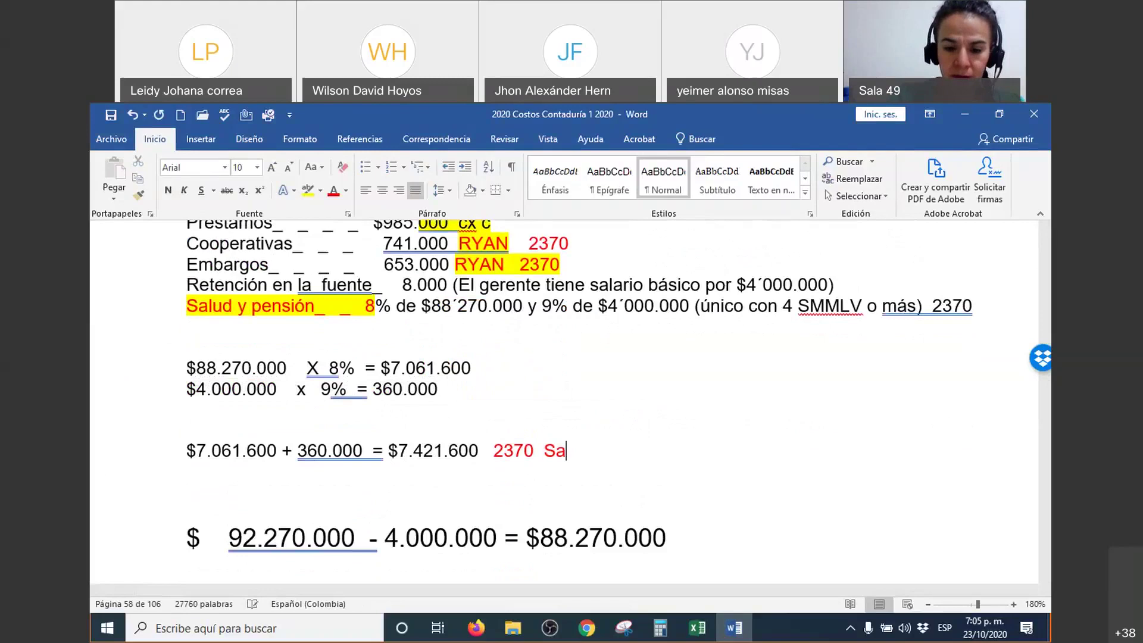
text(lud y pensión)
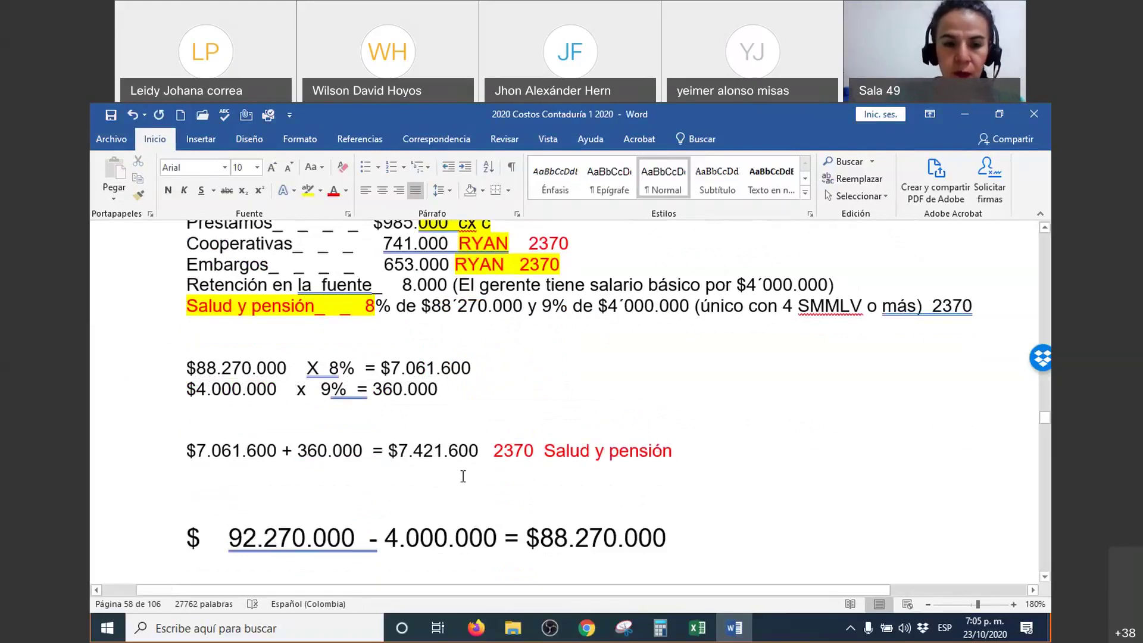
Copy "$7.421.600 2370 Salud y pensión" onto its own line beneath the calculation
key(Return)
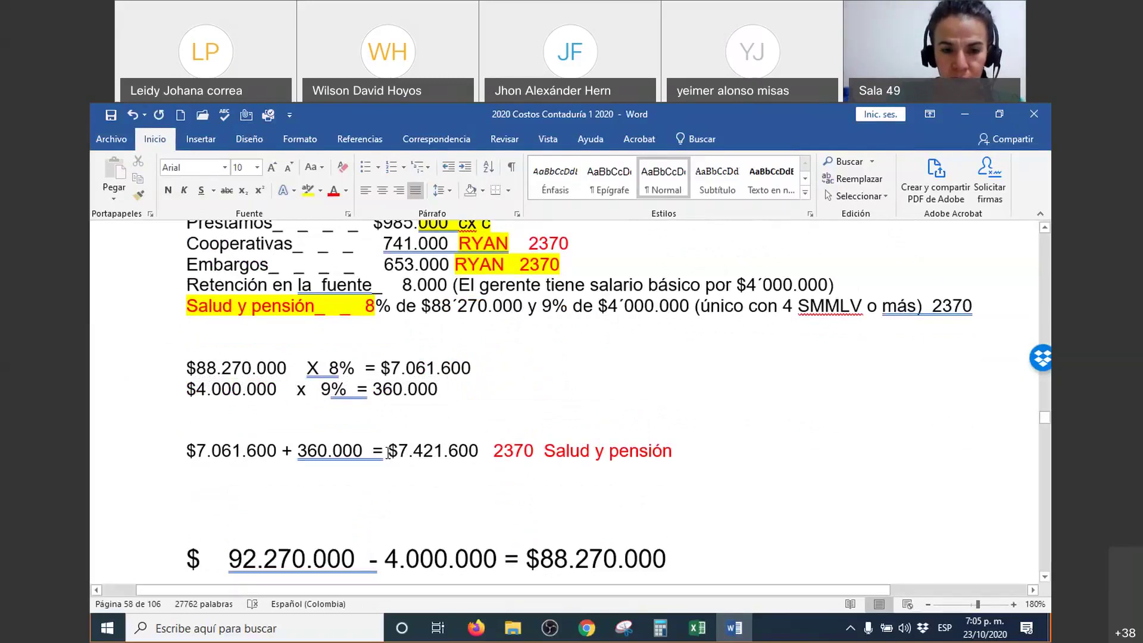
drag(393, 450, 214, 481)
key(ctrl+c)
click(200, 475)
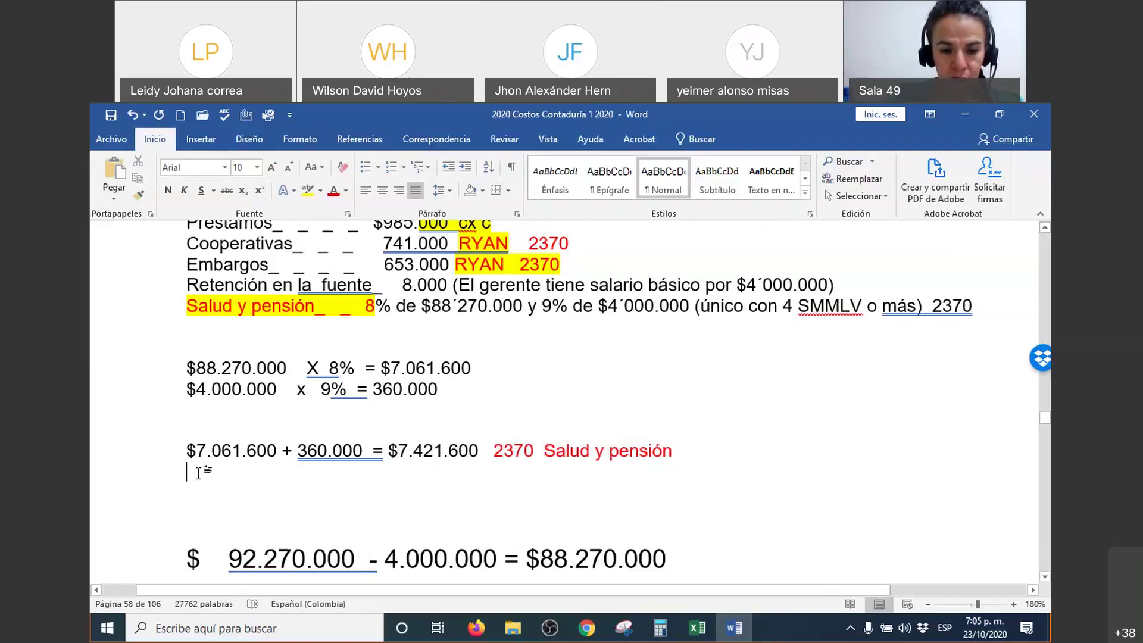
key(ctrl+v)
key(Return)
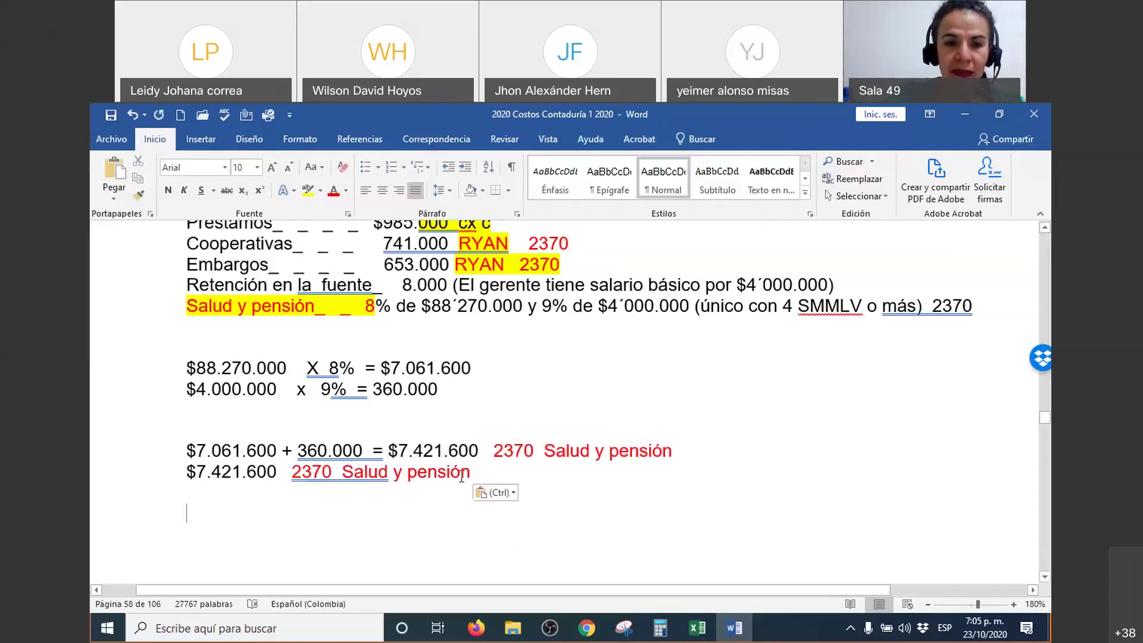
Add the line "653.000 2370 embargos" beneath the copied health and pension amount
drag(186, 264, 514, 264)
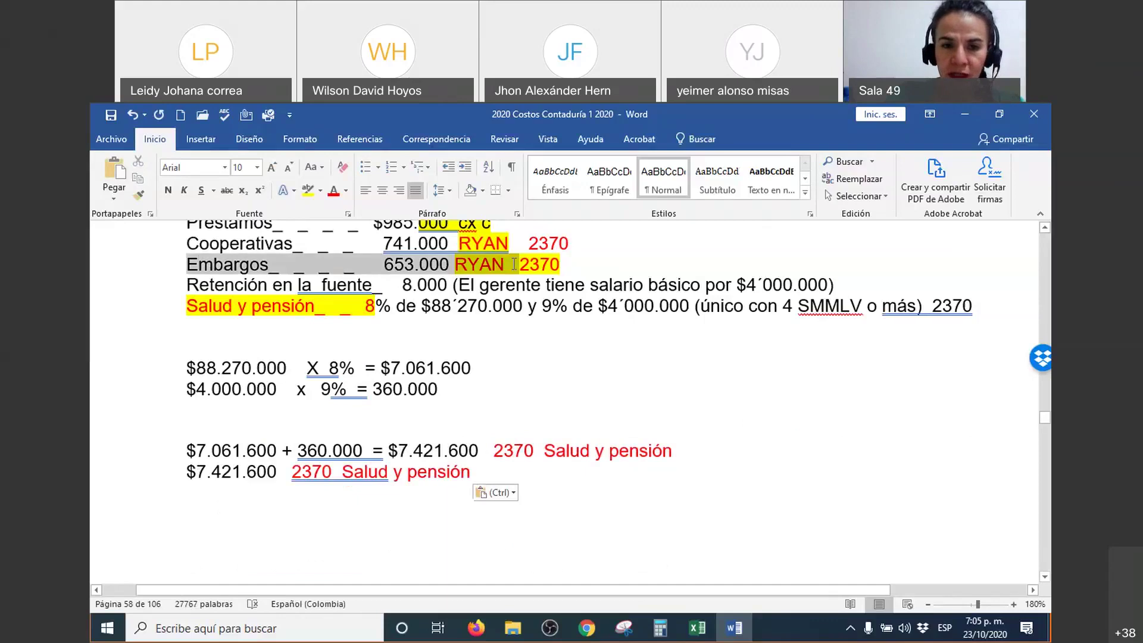
click(204, 491)
text(6530)
key(BackSpace)
text(.000    230)
key(BackSpace)
text(4)
key(BackSpace)
text(70 wm)
key(BackSpace)
key(BackSpace)
text(embargos)
key(Return)
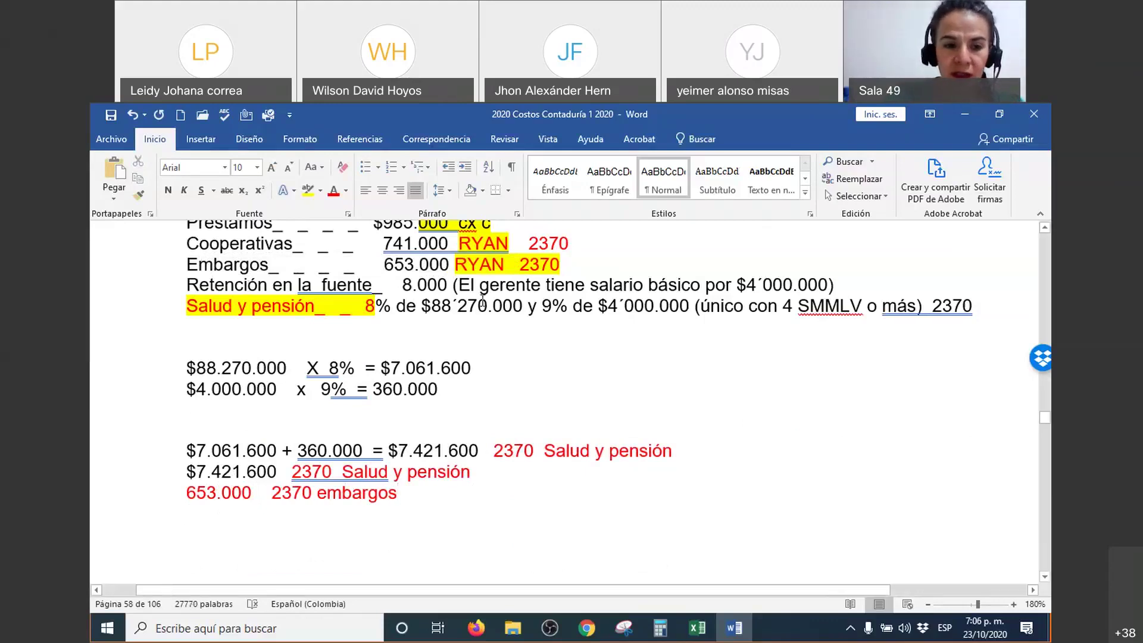
Add the line "741.000 2370 cooperativas" and separate the three-item list from the calculation above with a blank line
text(7)
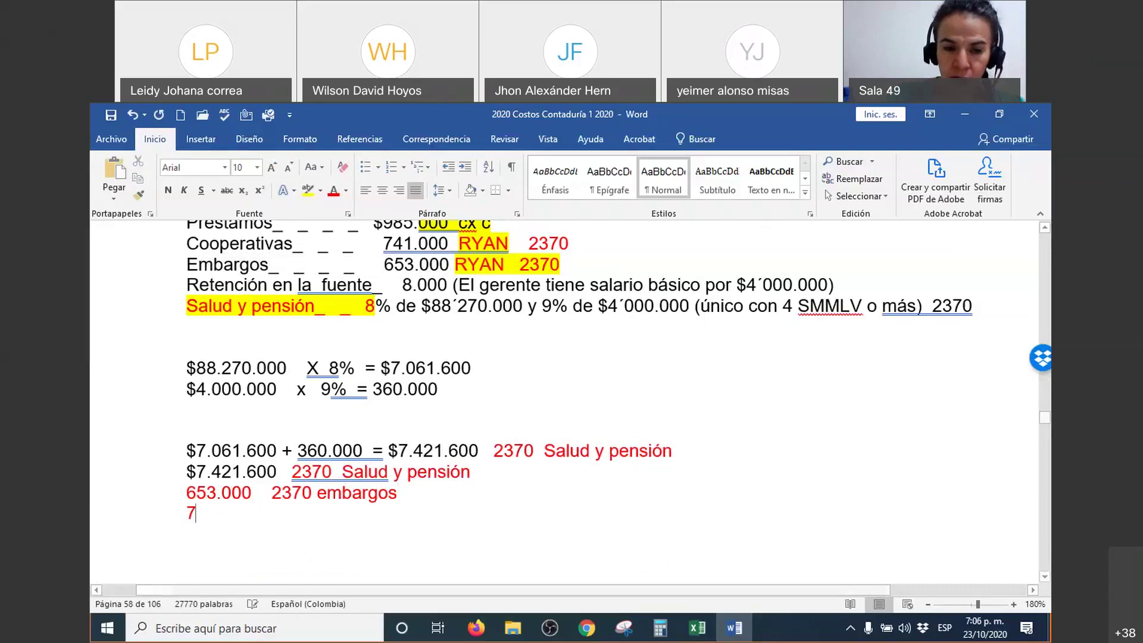
text(41.000 2)
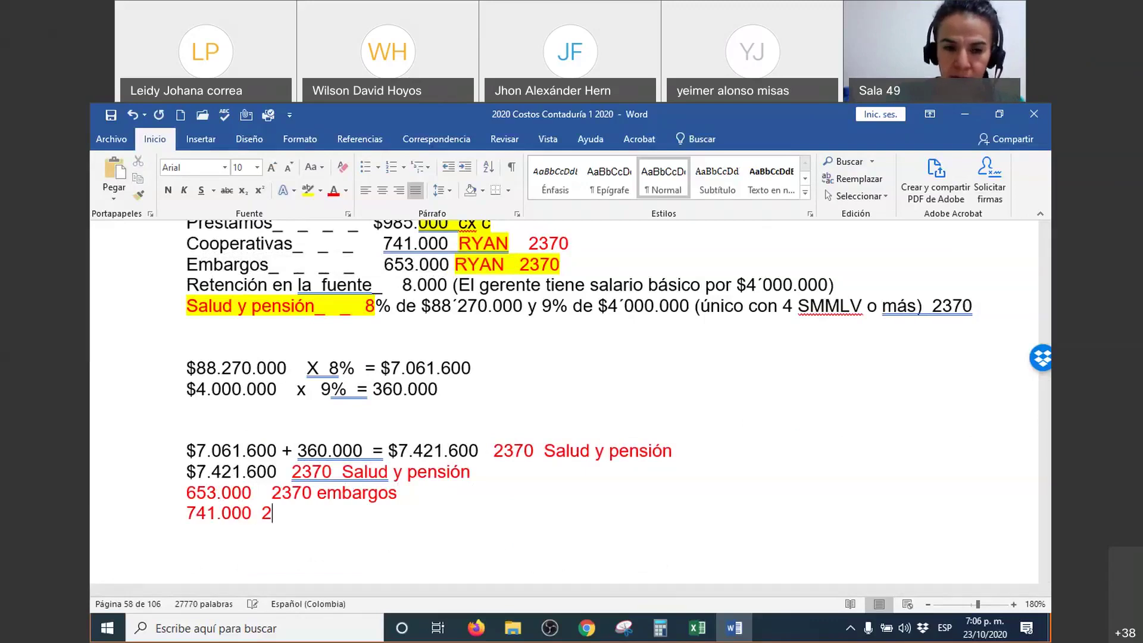
text(370 cooperativas)
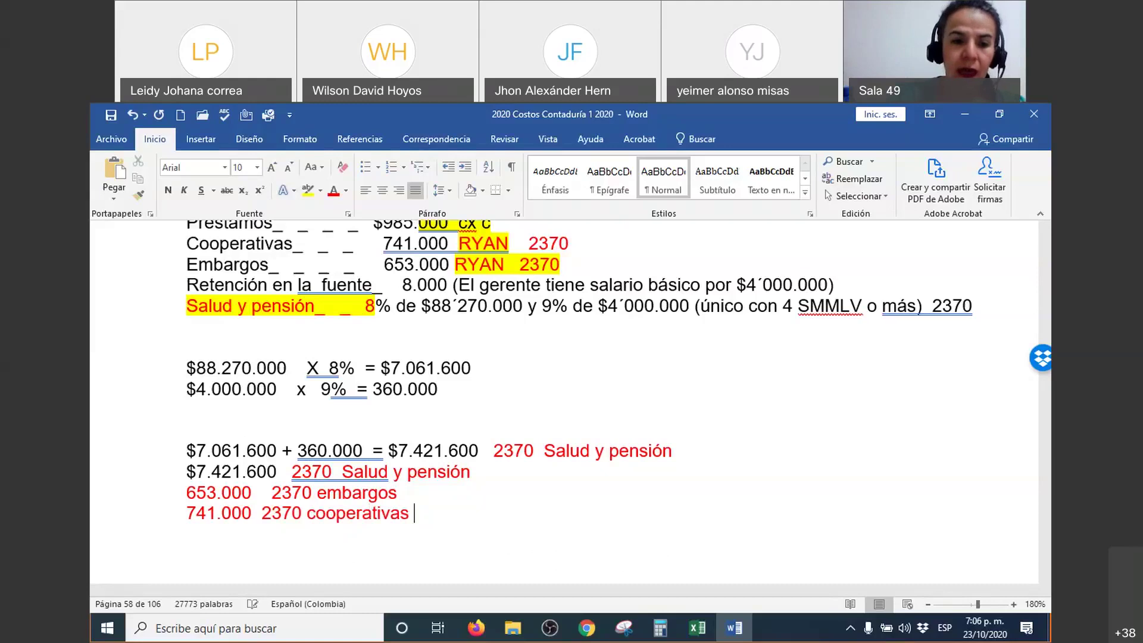
key(Return)
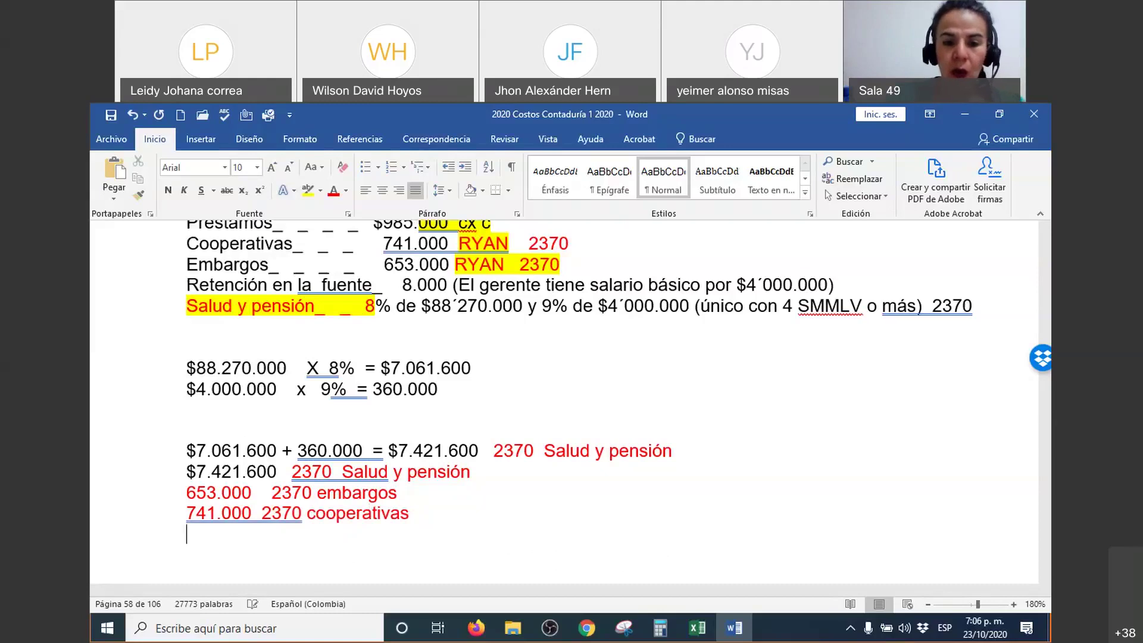
click(183, 475)
key(Return)
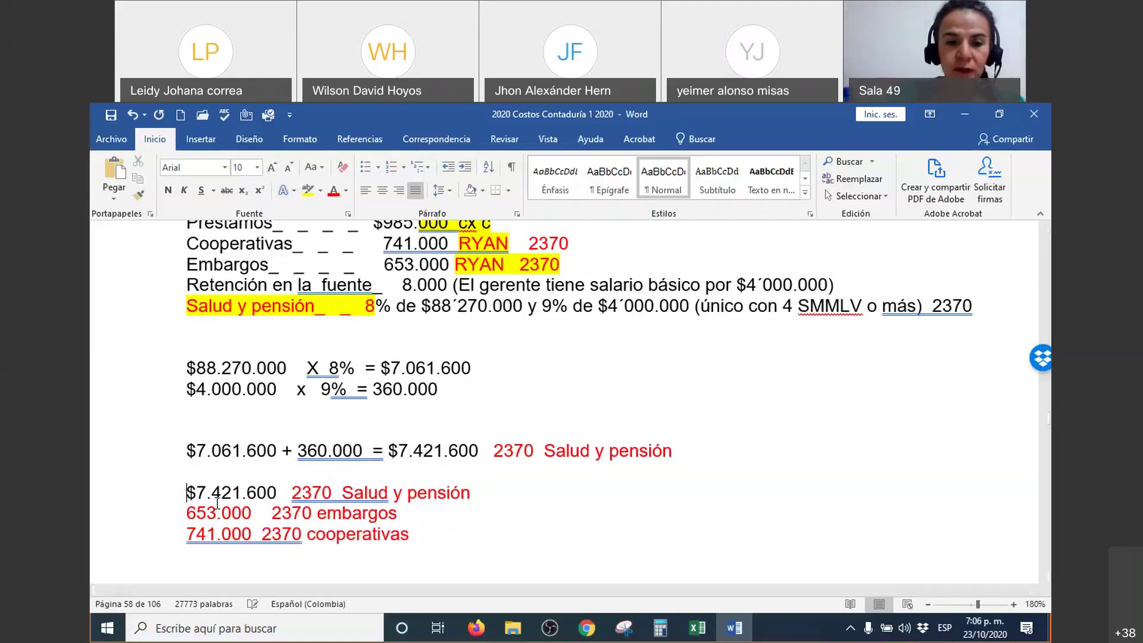
Enter the combined total "$8.815.600 2370" below the health and pension, embargos and cooperativas amounts
scroll(206, 493, down, 3)
drag(186, 366, 357, 409)
click(213, 443)
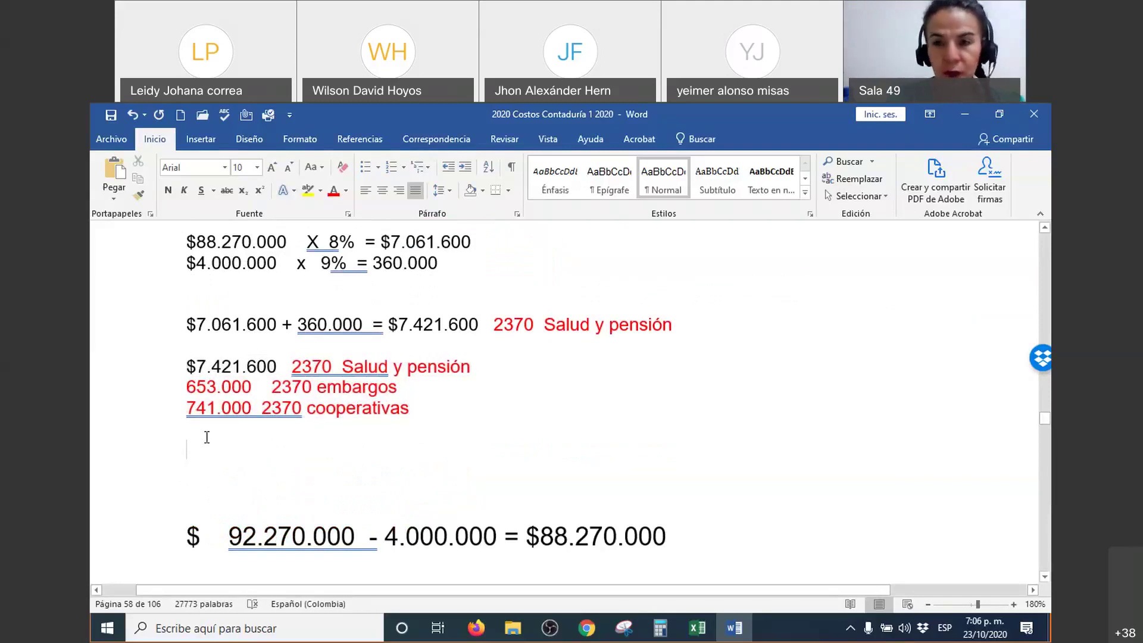
text($8.)
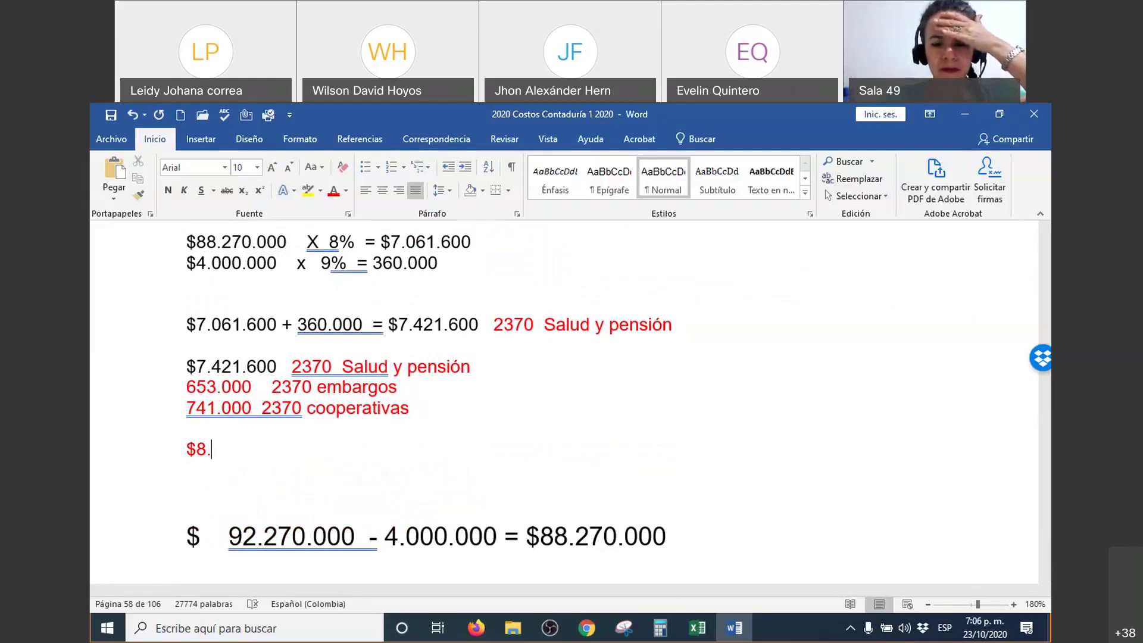
text(815.600)
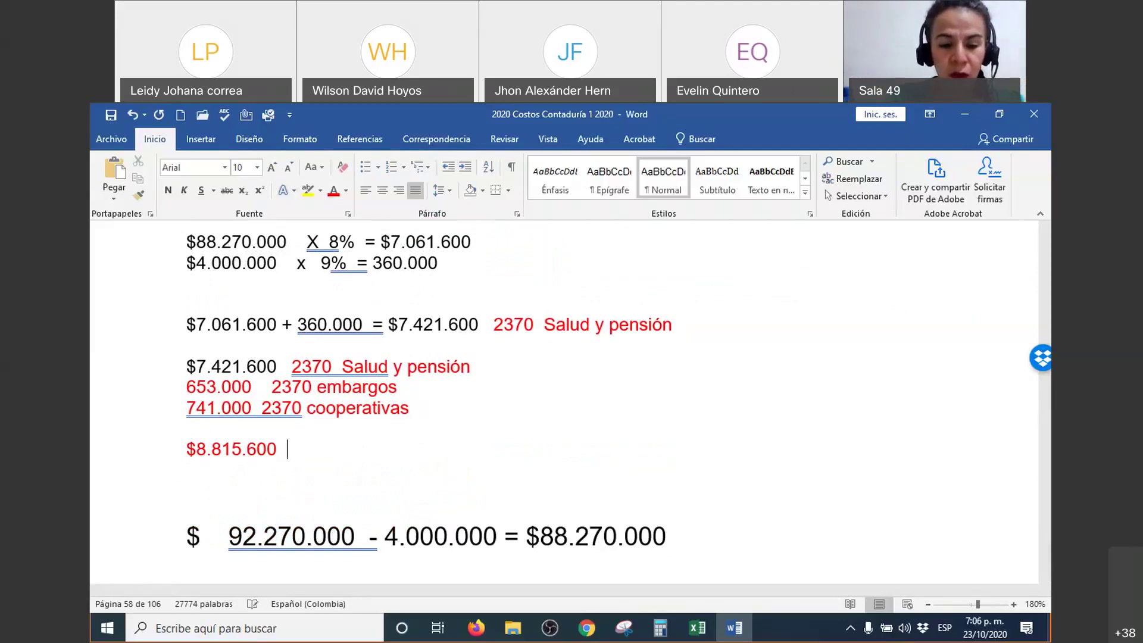
text(  23)
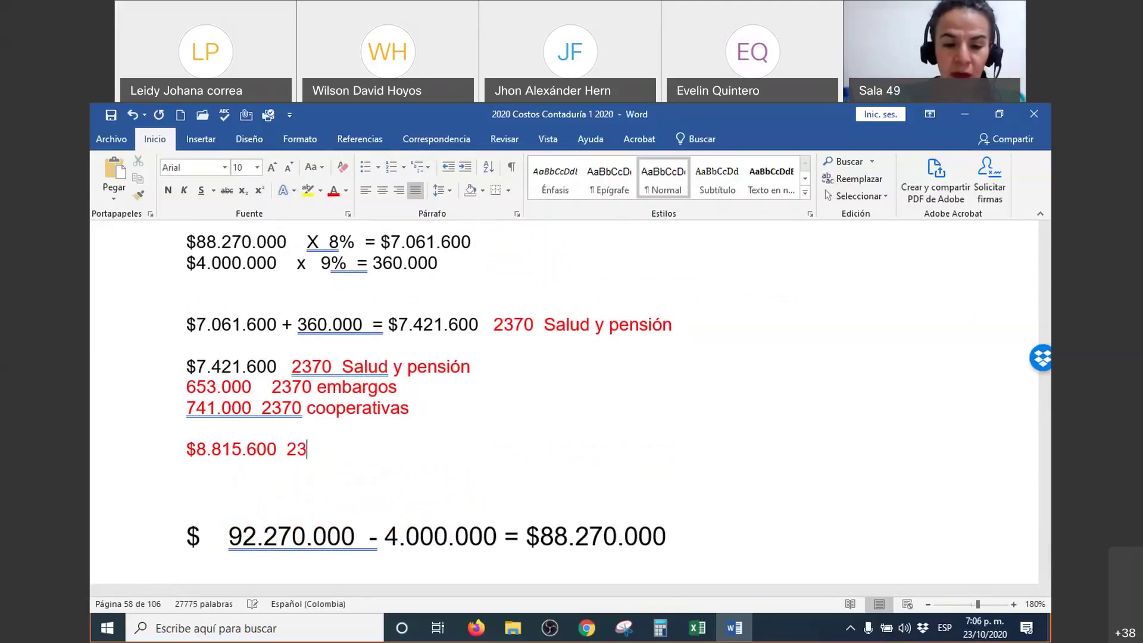
text(70)
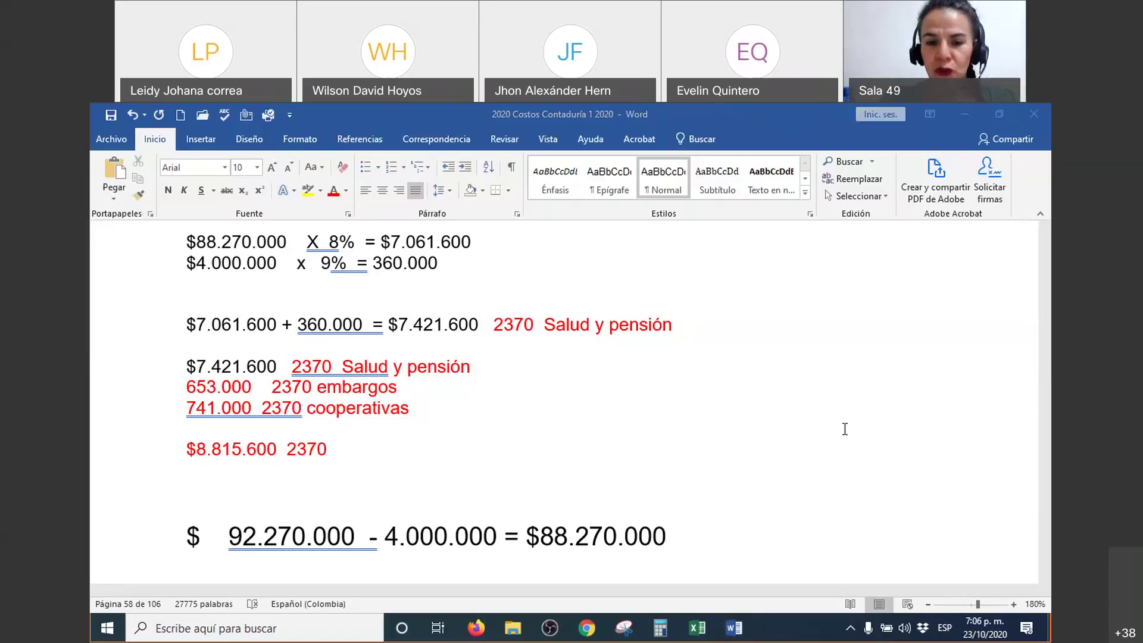
click(597, 395)
drag(365, 454, 189, 262)
click(388, 454)
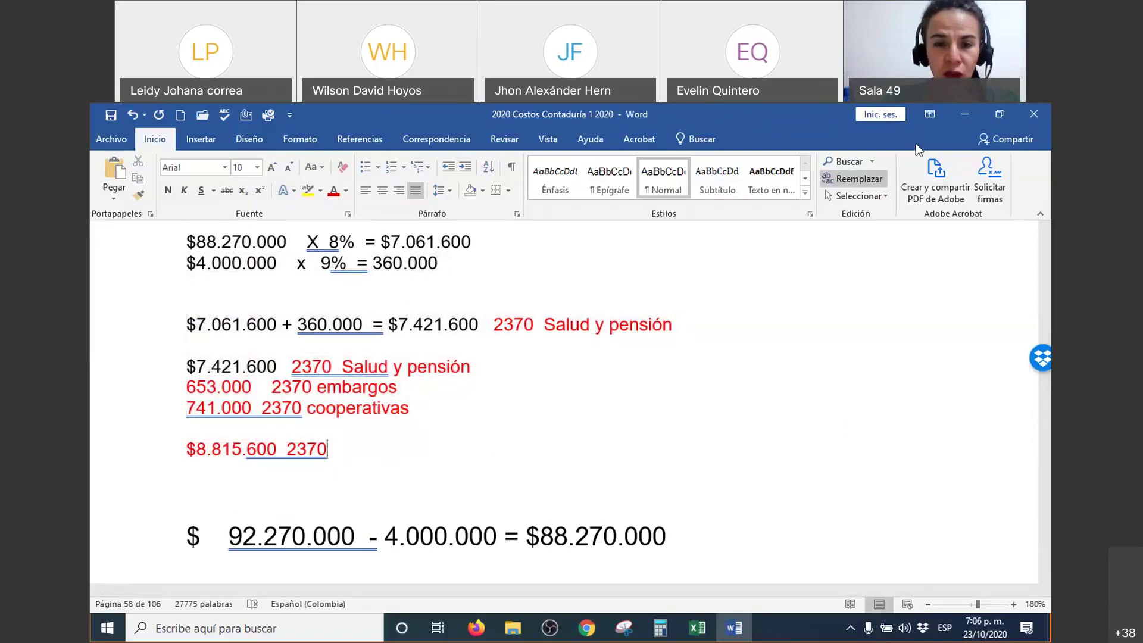
Close the Nómina Bello workbook without saving and return to the payroll payment entries on the PROD CALIDAD sheet
click(962, 115)
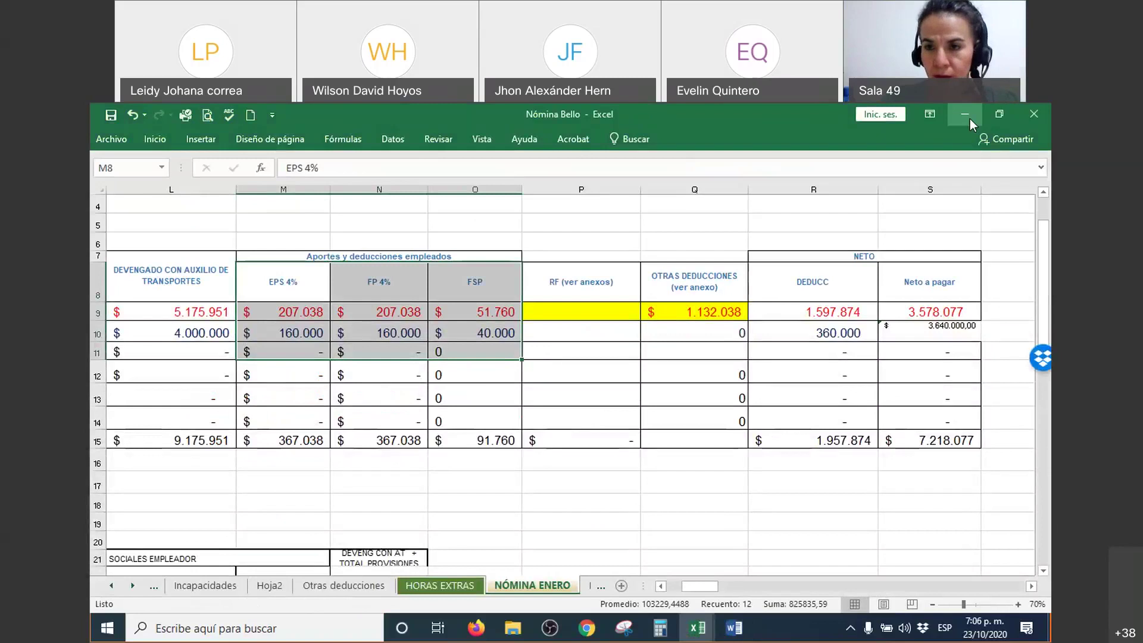
click(1033, 114)
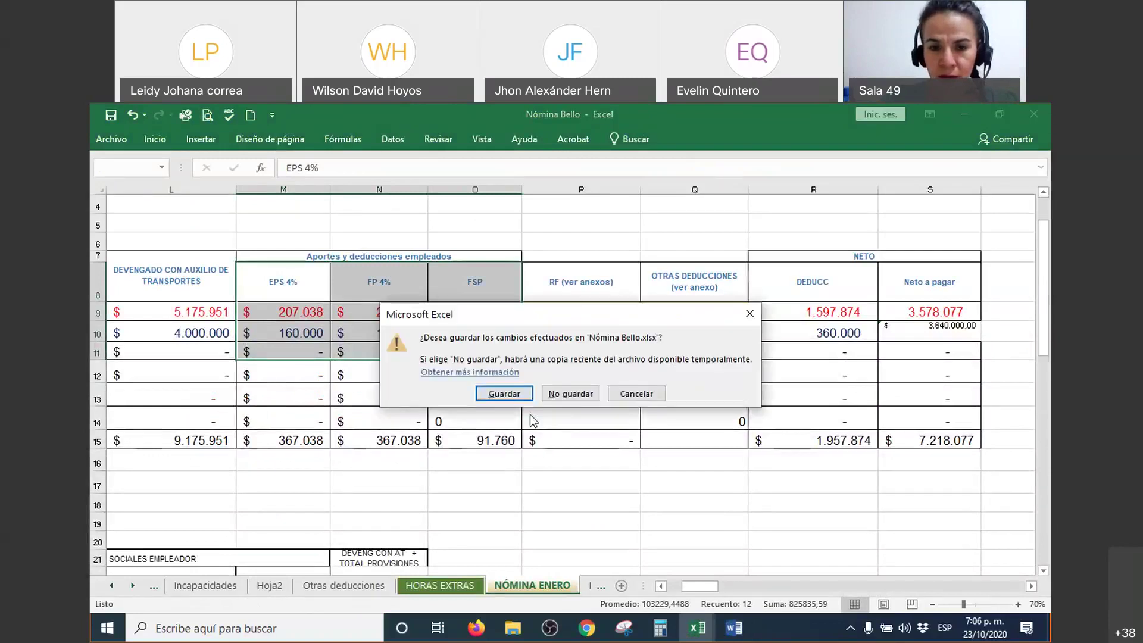
click(570, 394)
click(595, 421)
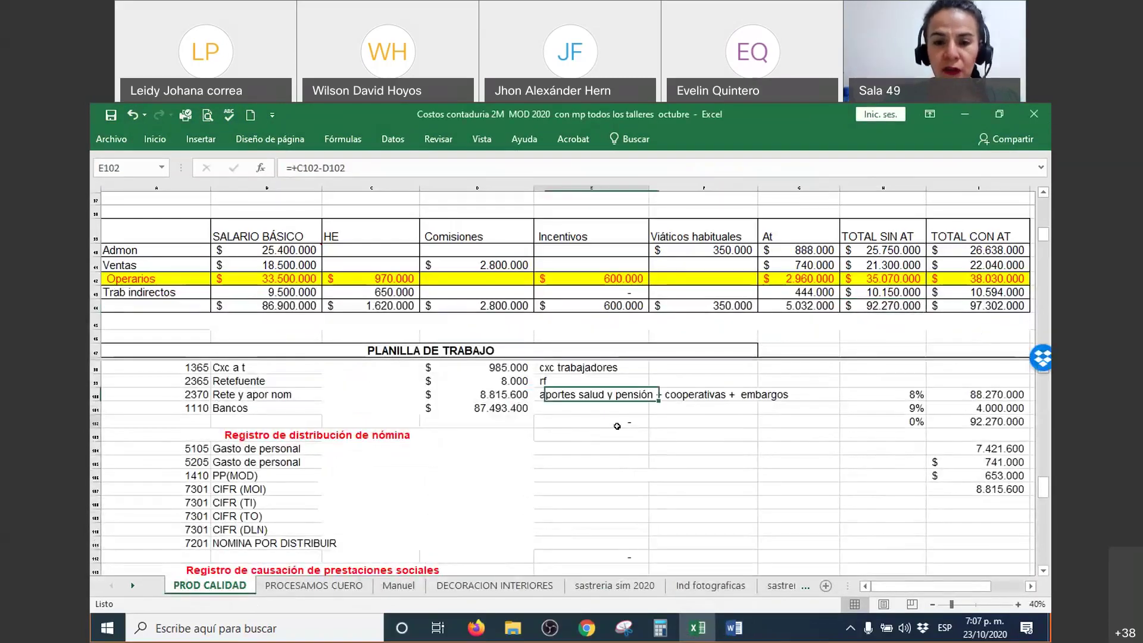
scroll(590, 425, up, 2)
scroll(589, 424, down, 2)
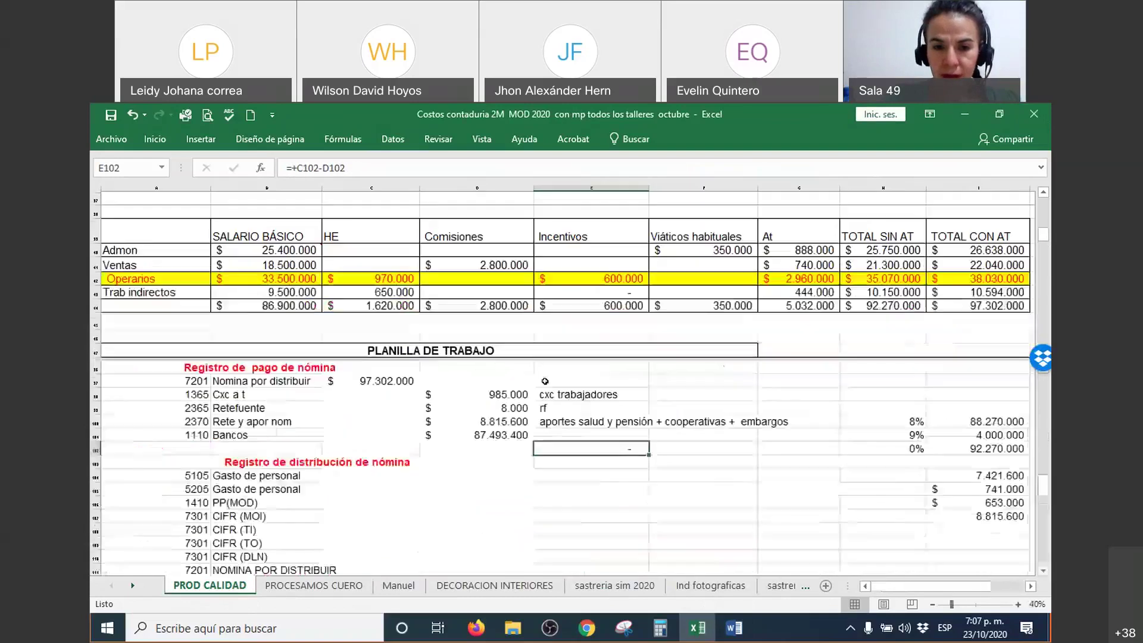
Enlarge the payroll payment entries and highlight the 2370 Rete y apor nom amount and the 2365 Retefuente row
drag(179, 421, 470, 413)
scroll(470, 413, up, 1)
scroll(535, 419, up, 1)
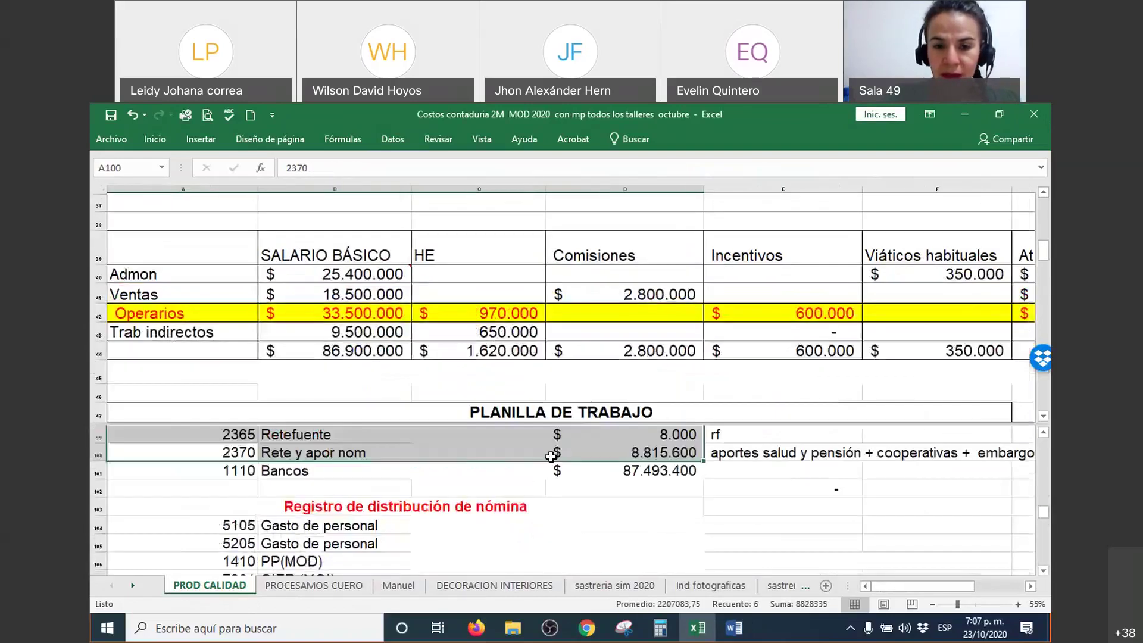
drag(572, 424, 576, 304)
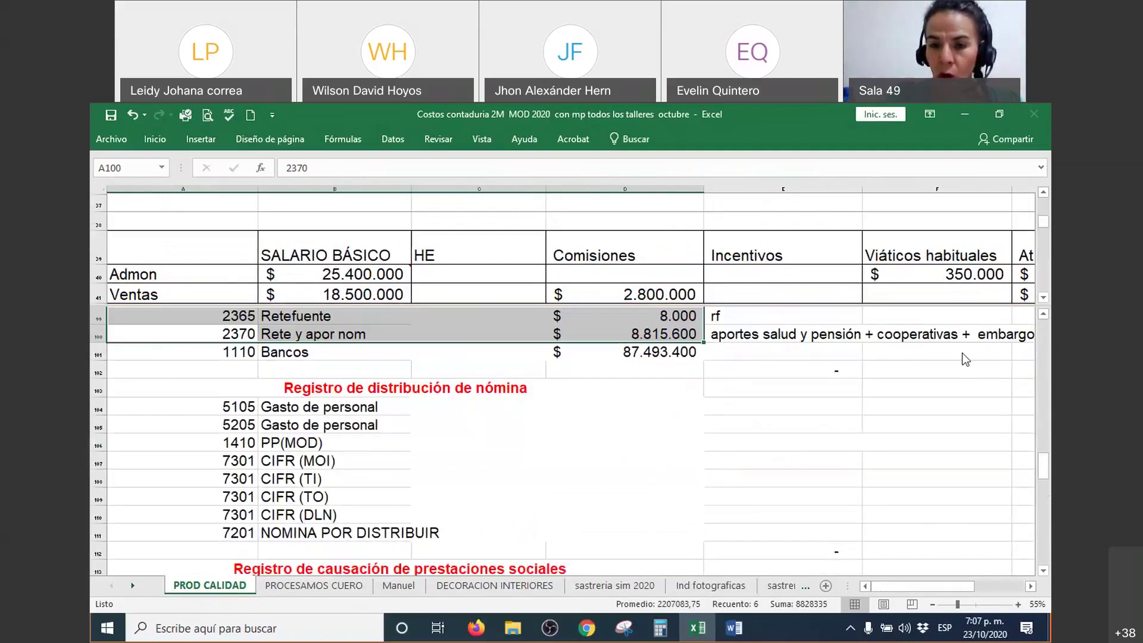
click(690, 334)
scroll(690, 357, up, 1)
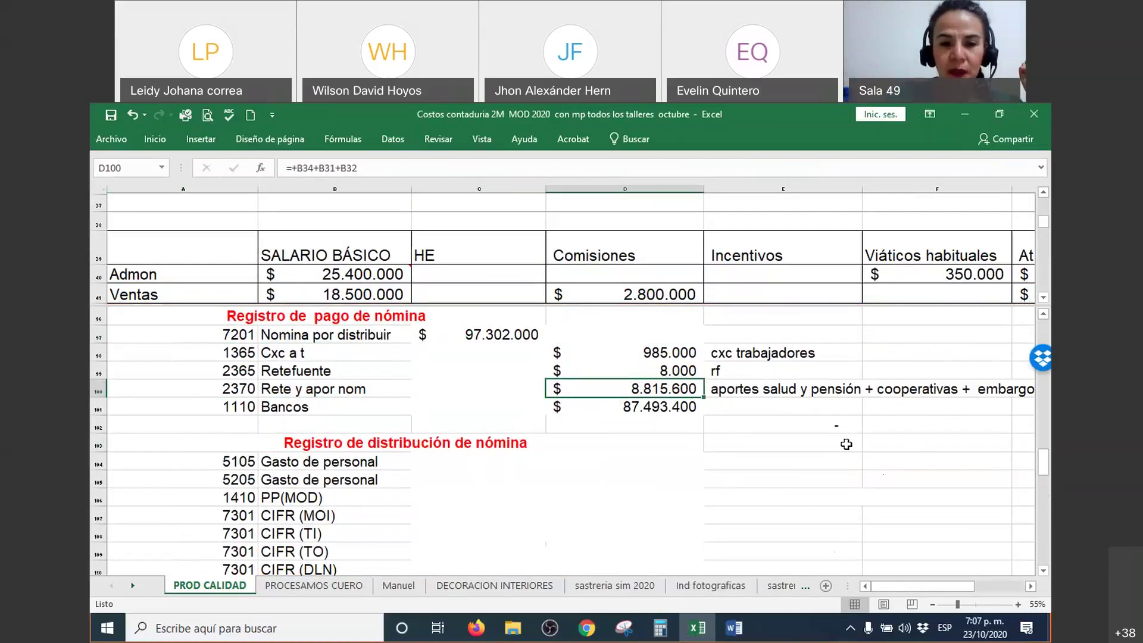
click(242, 370)
drag(243, 370, 707, 373)
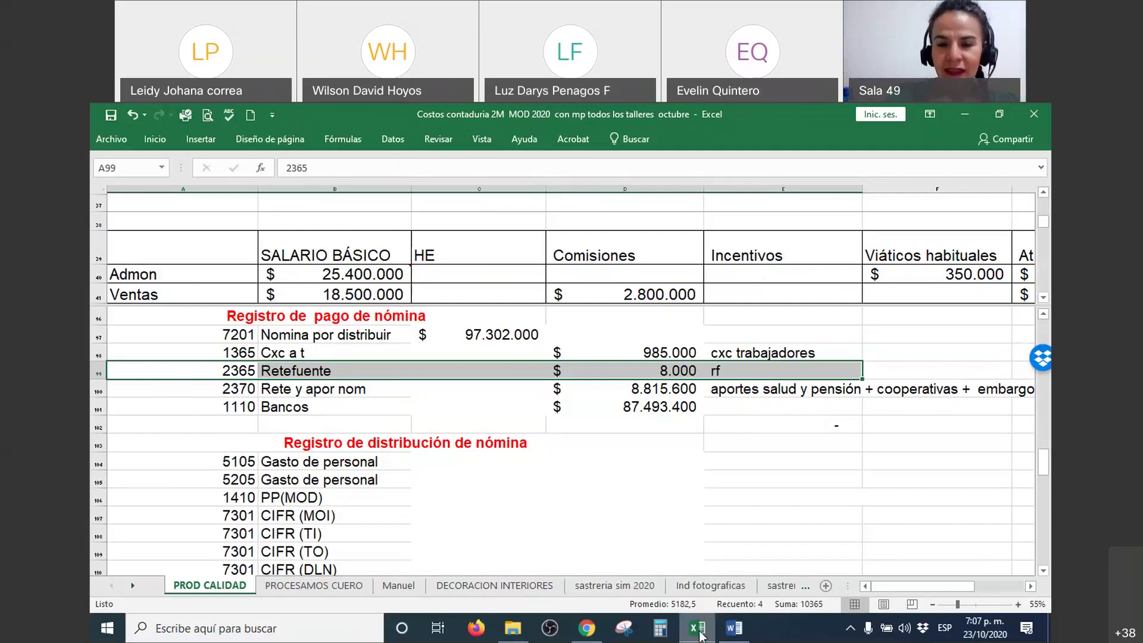
Switch to the Word document and highlight the Retención en la fuente line under Deducciones
mouse_move(701, 634)
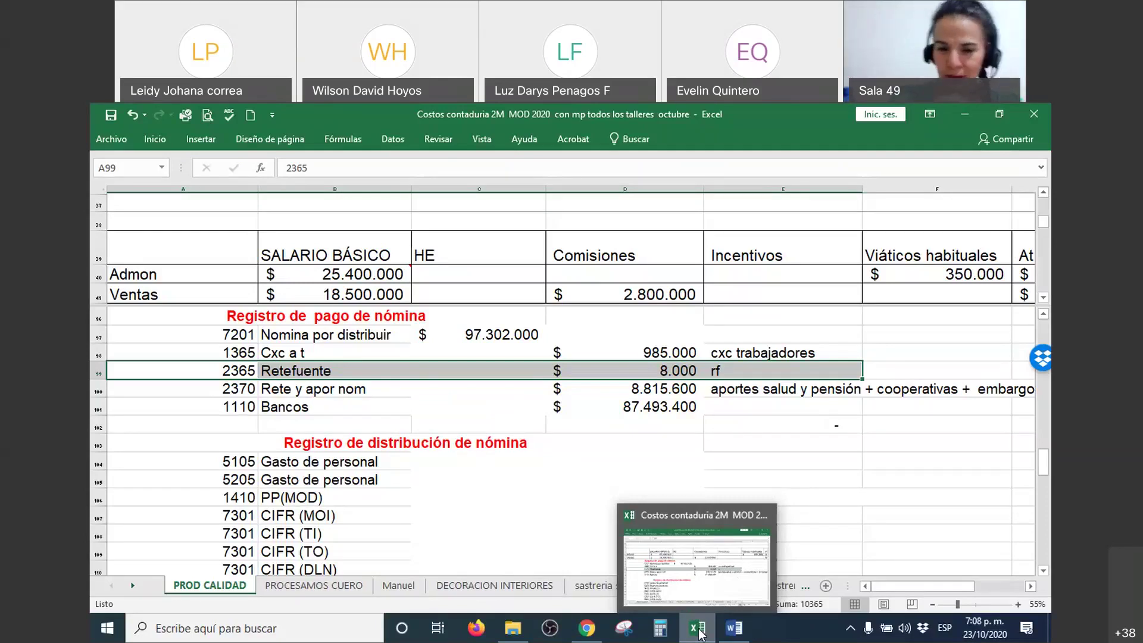
click(733, 629)
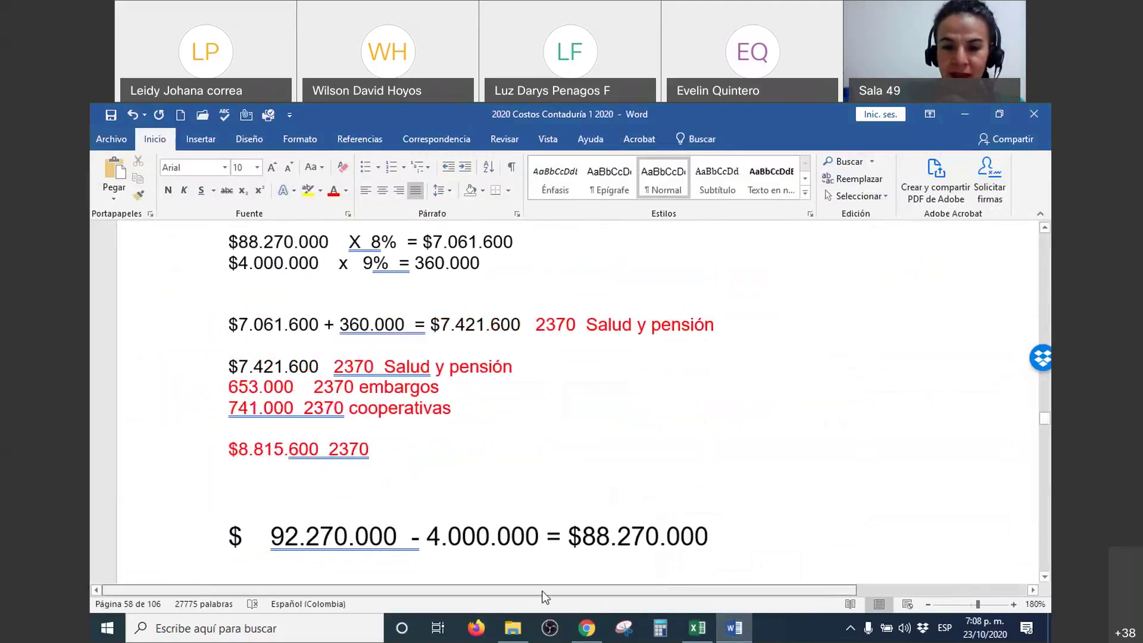
scroll(648, 448, up, 3)
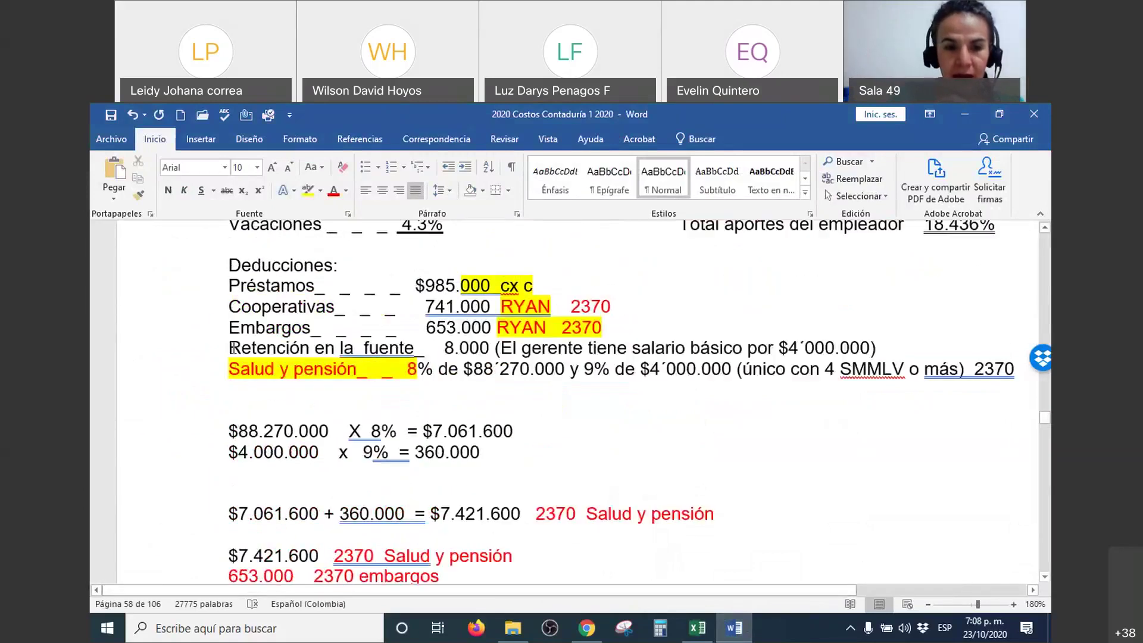
drag(233, 348, 903, 348)
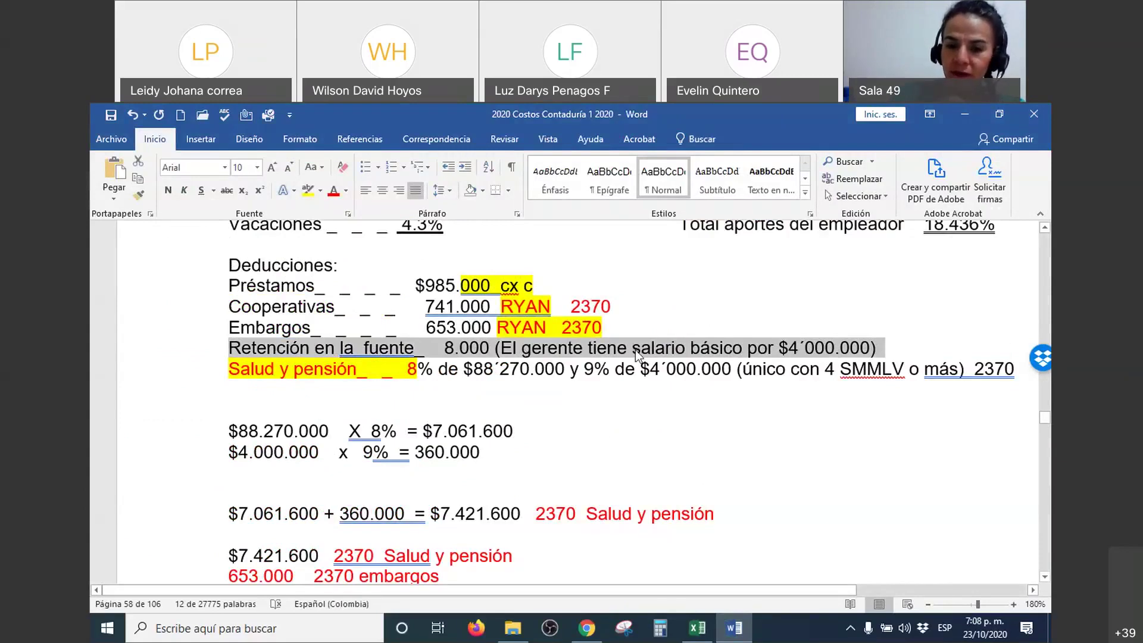
Return to the Excel workbook and highlight the whole Registro de pago de nómina block to review its entries
click(703, 634)
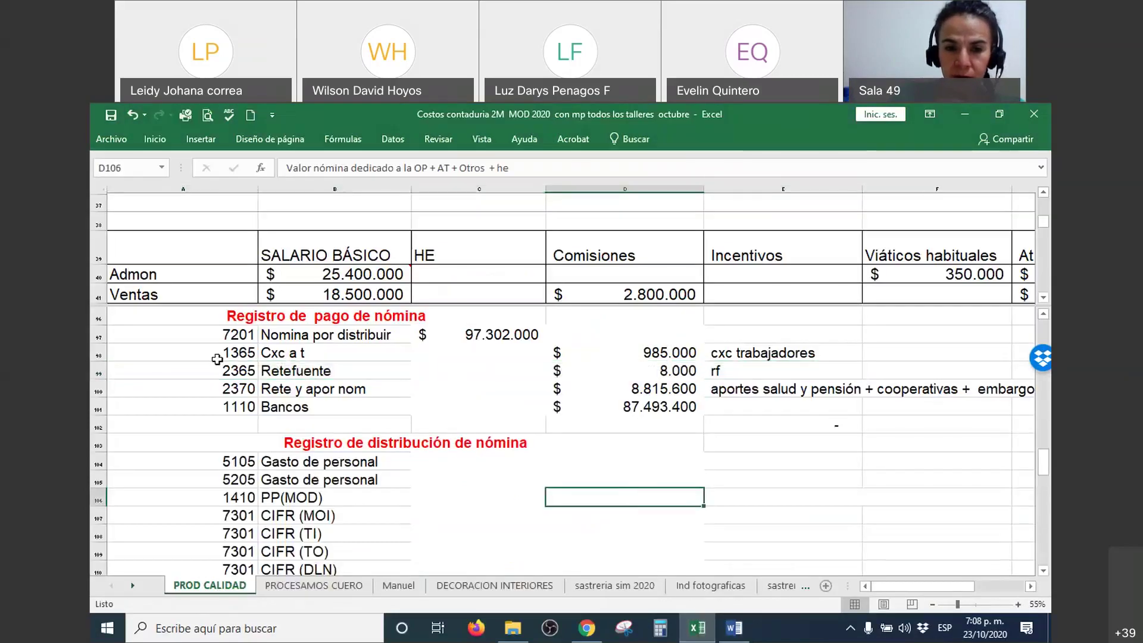
click(240, 316)
drag(240, 315, 768, 430)
click(768, 430)
click(766, 485)
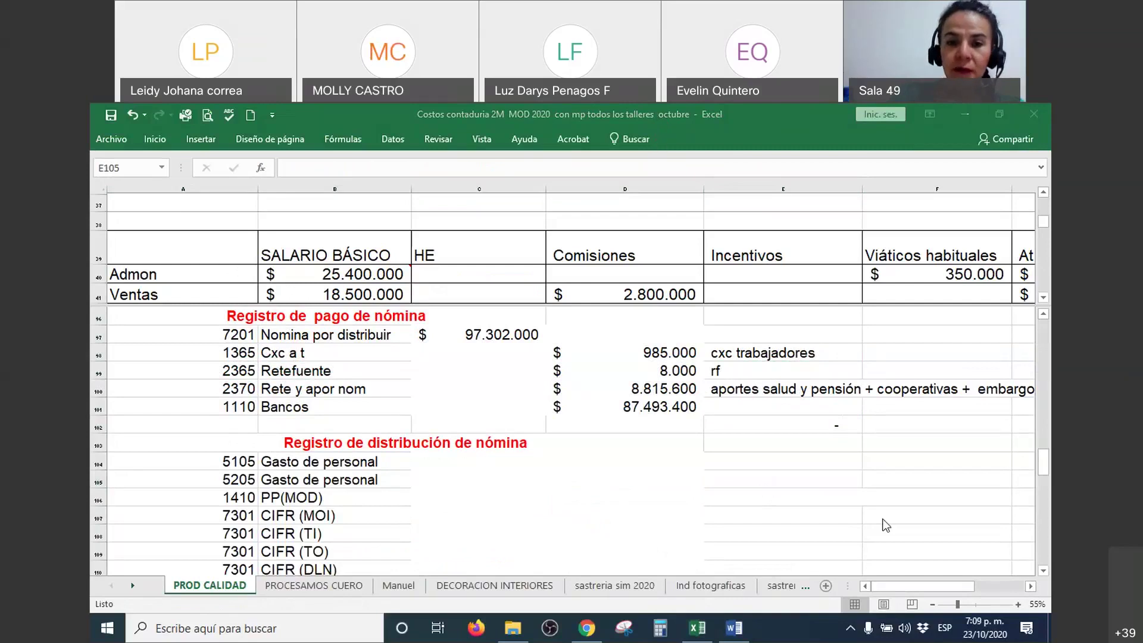
click(865, 494)
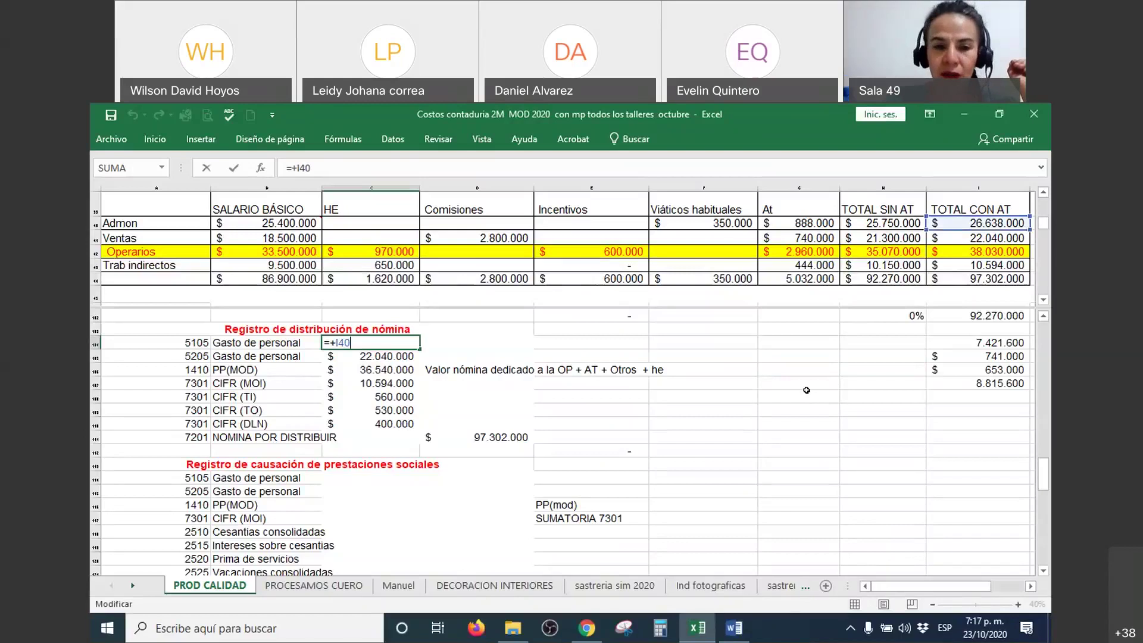
Close the =+I40 formula check on account 5105 and highlight the Registro de distribución de nómina block
key(Return)
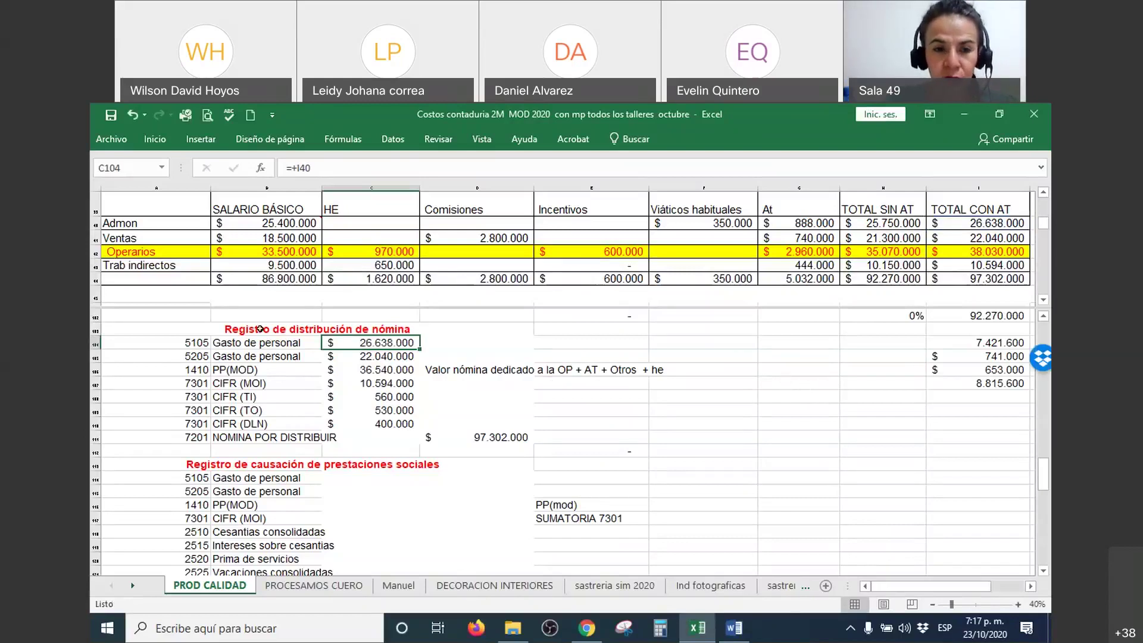
drag(198, 329, 471, 437)
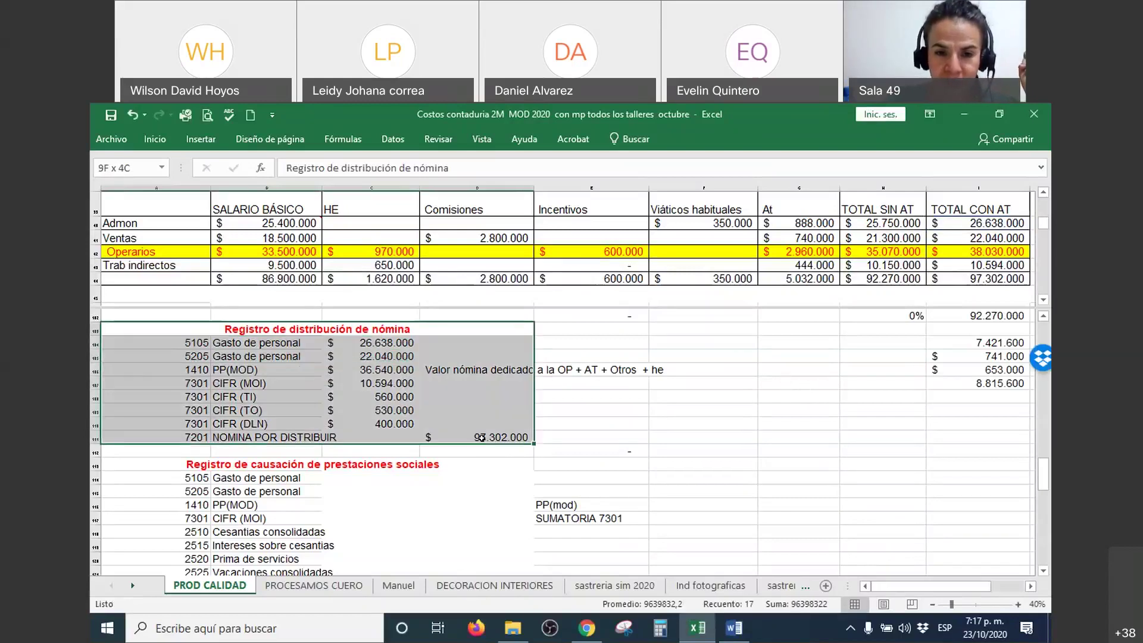
click(589, 383)
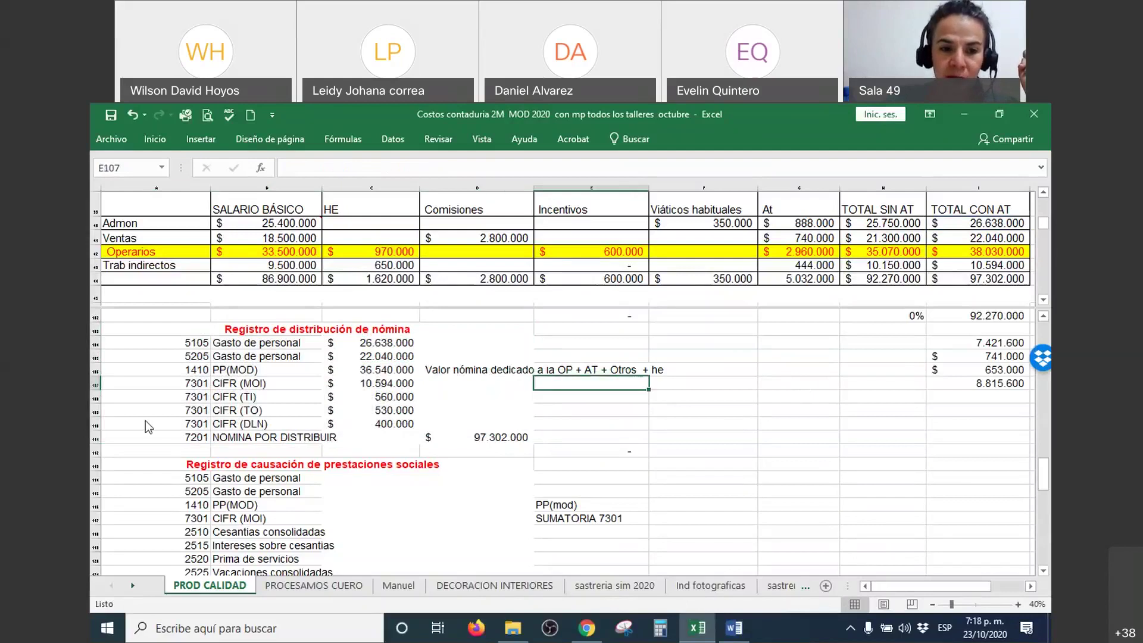
Draw lines linking the 5105 and 5205 amounts to the Admon and Ventas values under TOTAL CON AT, and clear them
drag(424, 344, 743, 273)
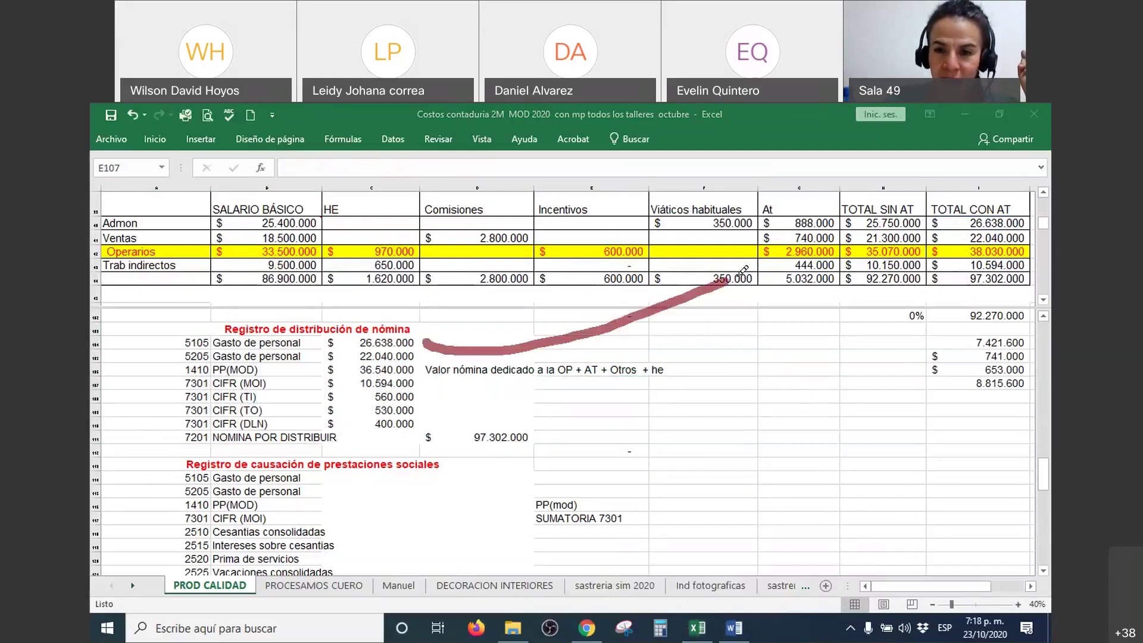
drag(848, 226, 939, 219)
drag(744, 273, 955, 222)
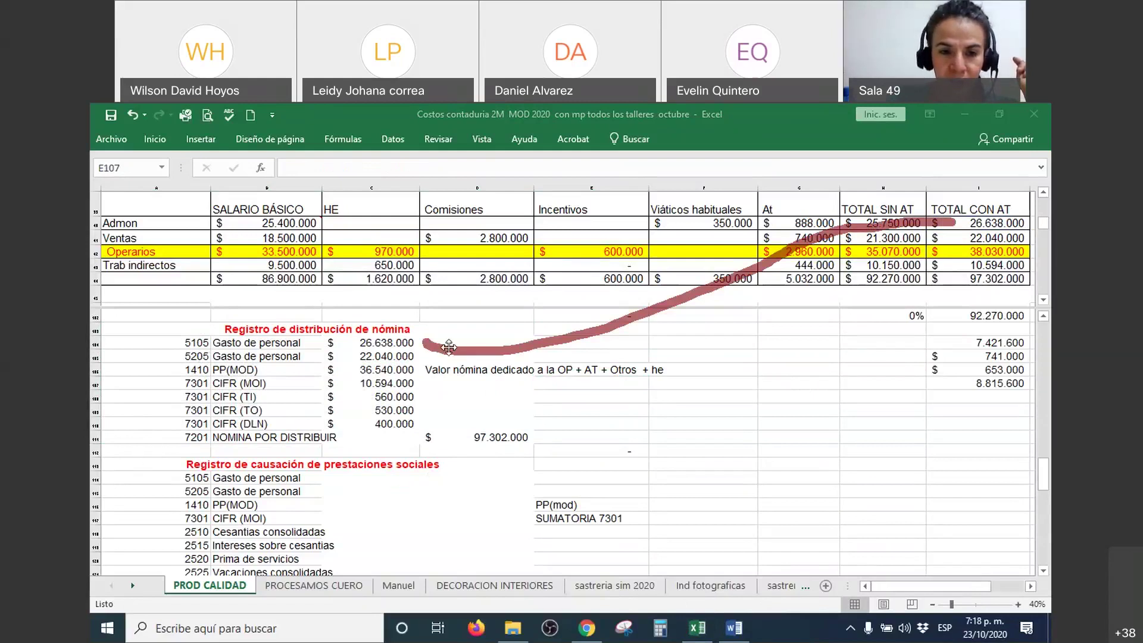
mouse_move(422, 357)
mouse_down()
mouse_move(642, 351)
mouse_move(919, 239)
mouse_move(969, 238)
mouse_up()
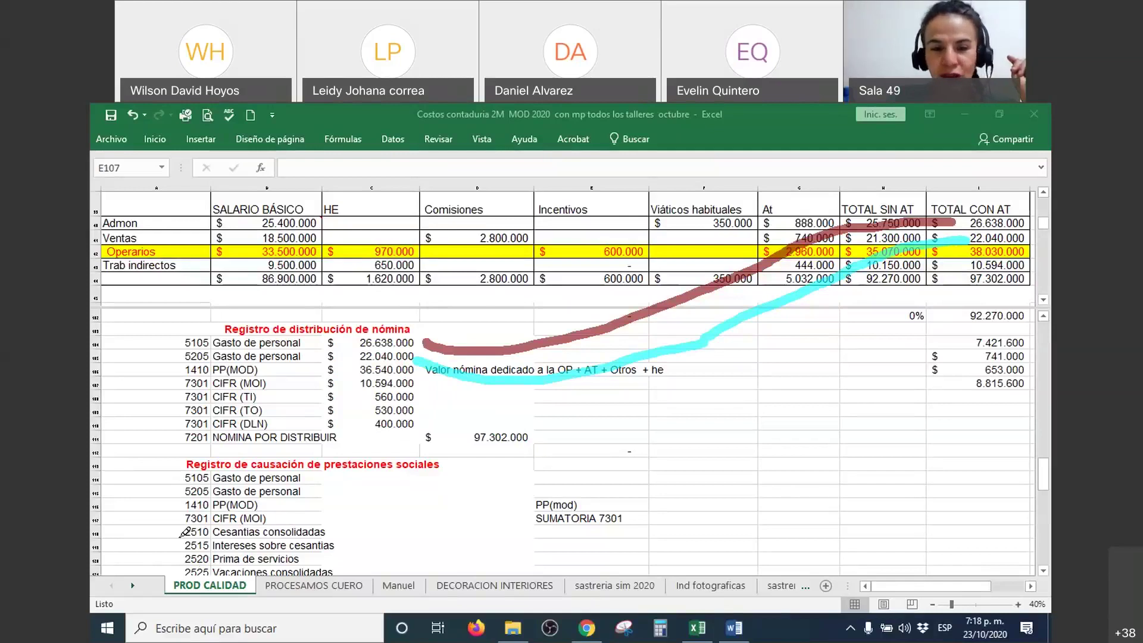
key(Escape)
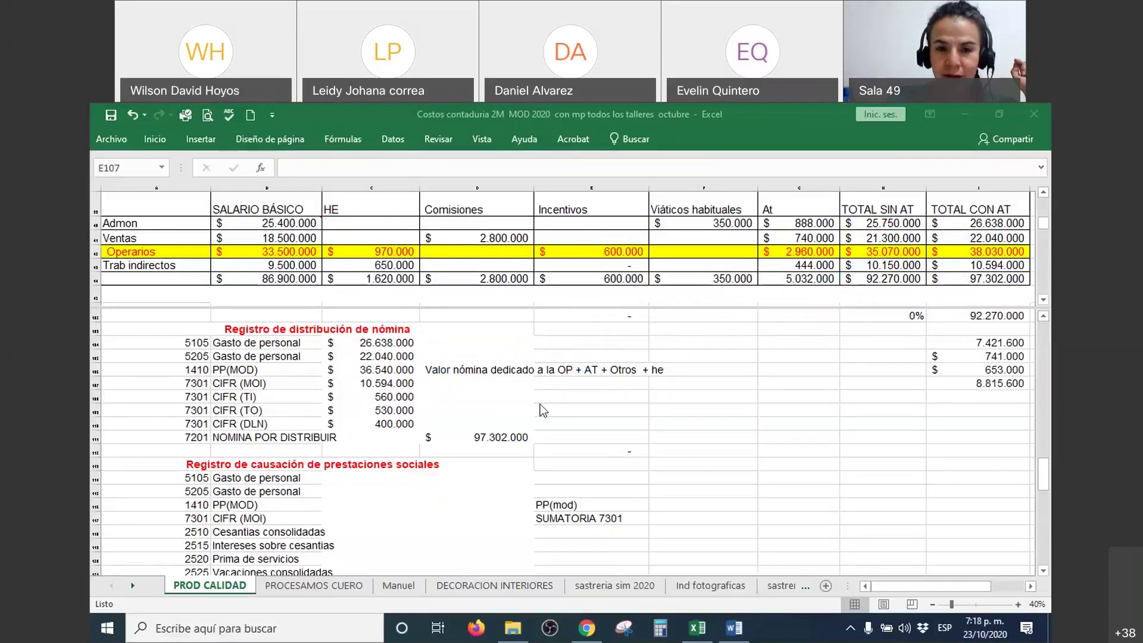
Shade the 5105 and 5205 Gasto de personal amounts in the payroll distribution entry orange
scroll(611, 249, down, 1)
scroll(611, 249, up, 2)
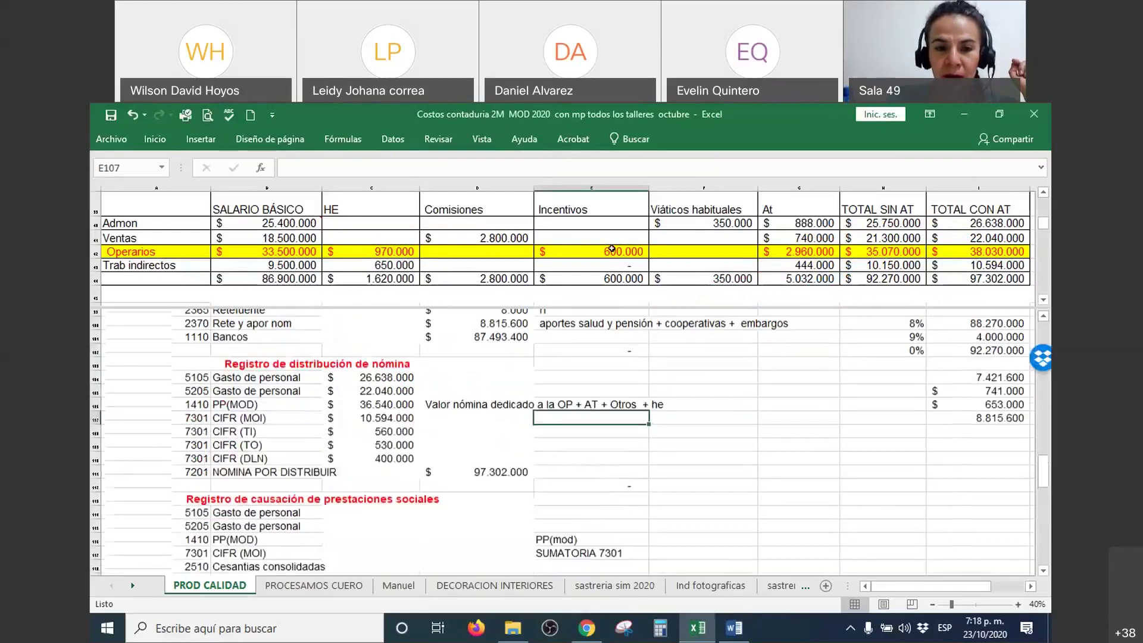
click(477, 397)
click(379, 385)
drag(379, 393, 381, 398)
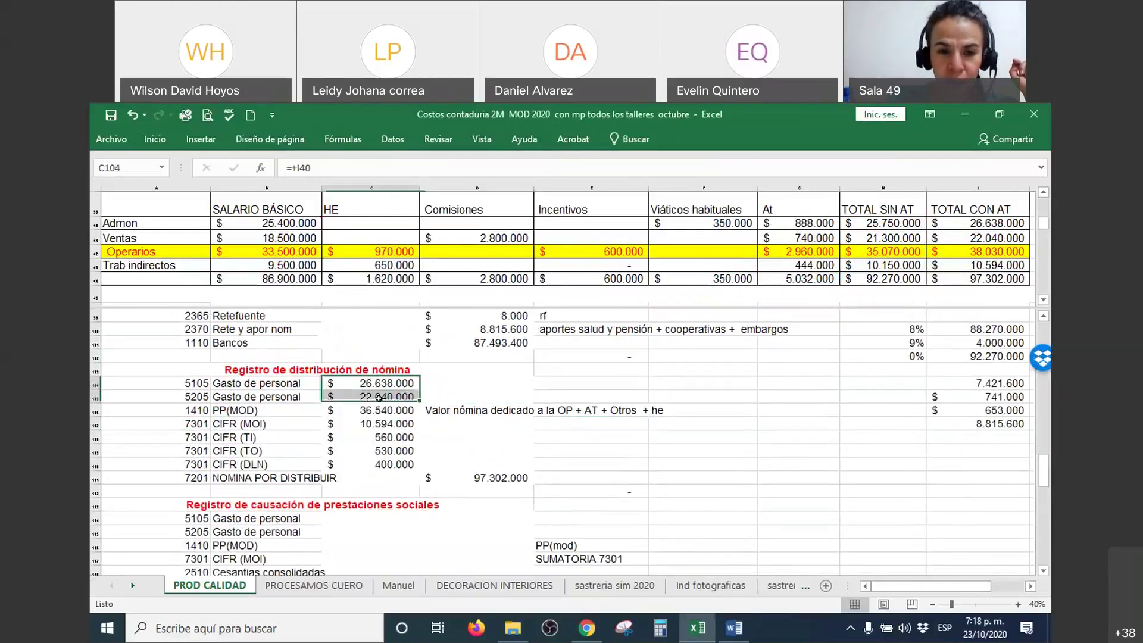
right_click(381, 397)
click(441, 267)
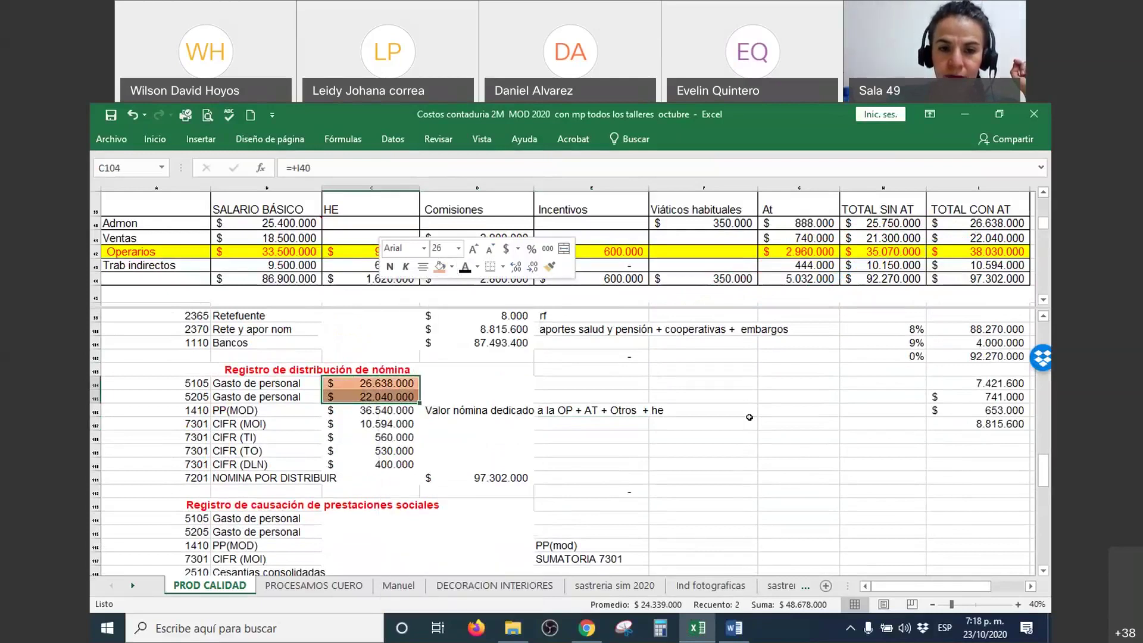
Bring the Planilla de trabajo totals into the upper pane and check the CIFR (TO) amount's formula in the distribution entry
click(586, 252)
scroll(555, 260, down, 1)
scroll(555, 261, down, 1)
scroll(555, 260, down, 1)
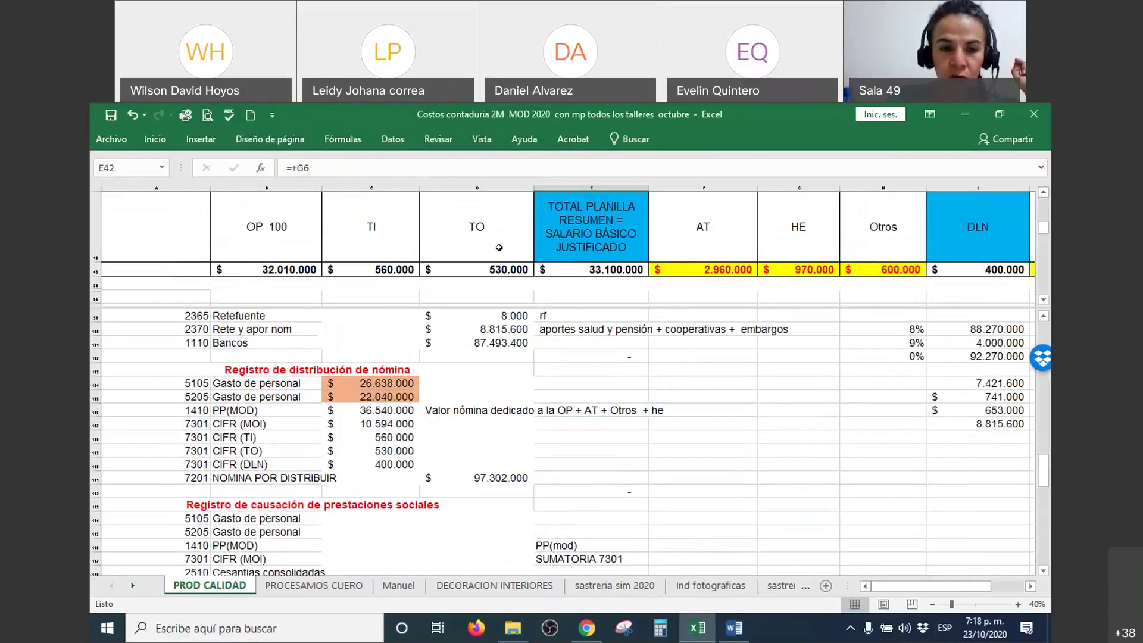
click(303, 454)
drag(302, 453, 387, 451)
click(390, 451)
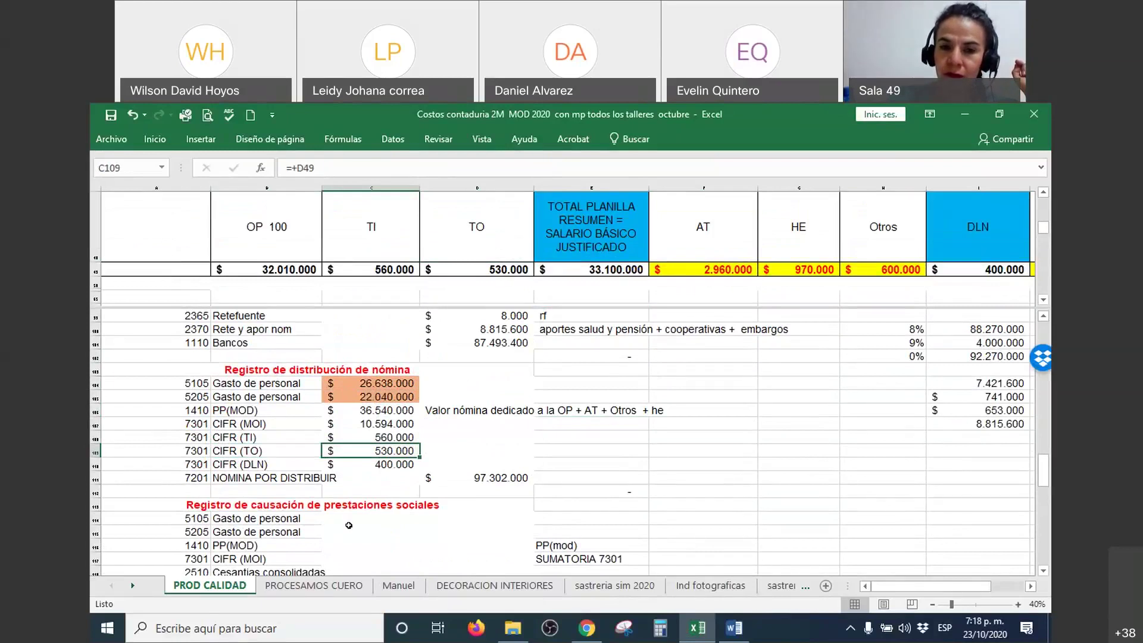
Draw lines linking the TO, TI and DLN totals of the Planilla de trabajo to their 7301 CIFR amounts
drag(476, 269, 423, 444)
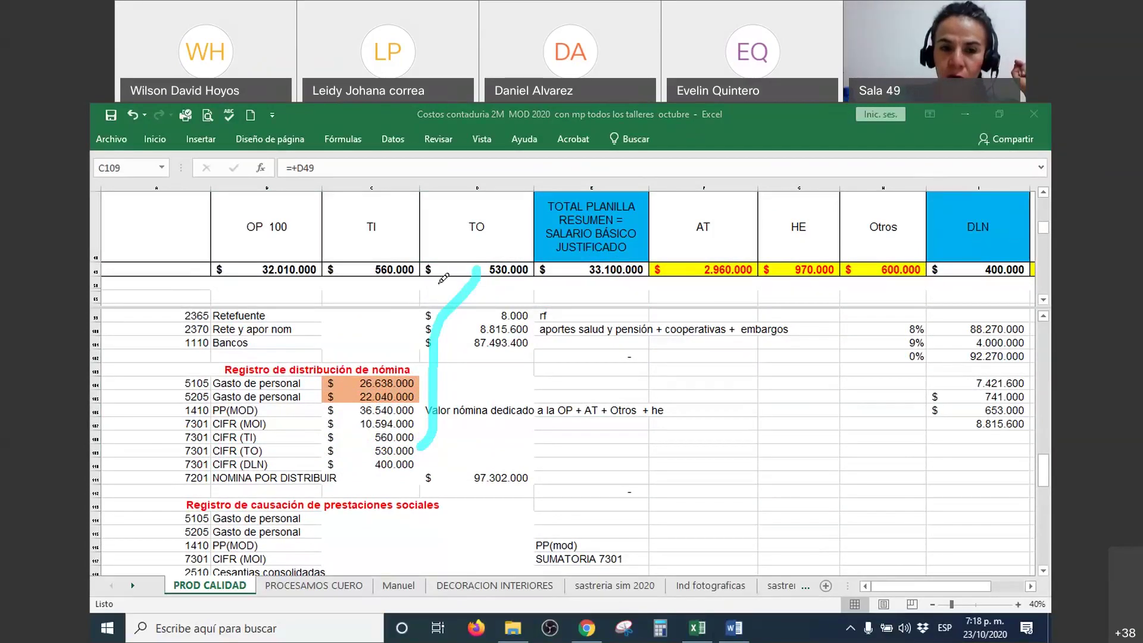
mouse_move(373, 278)
mouse_down()
mouse_move(451, 374)
mouse_move(417, 441)
mouse_up()
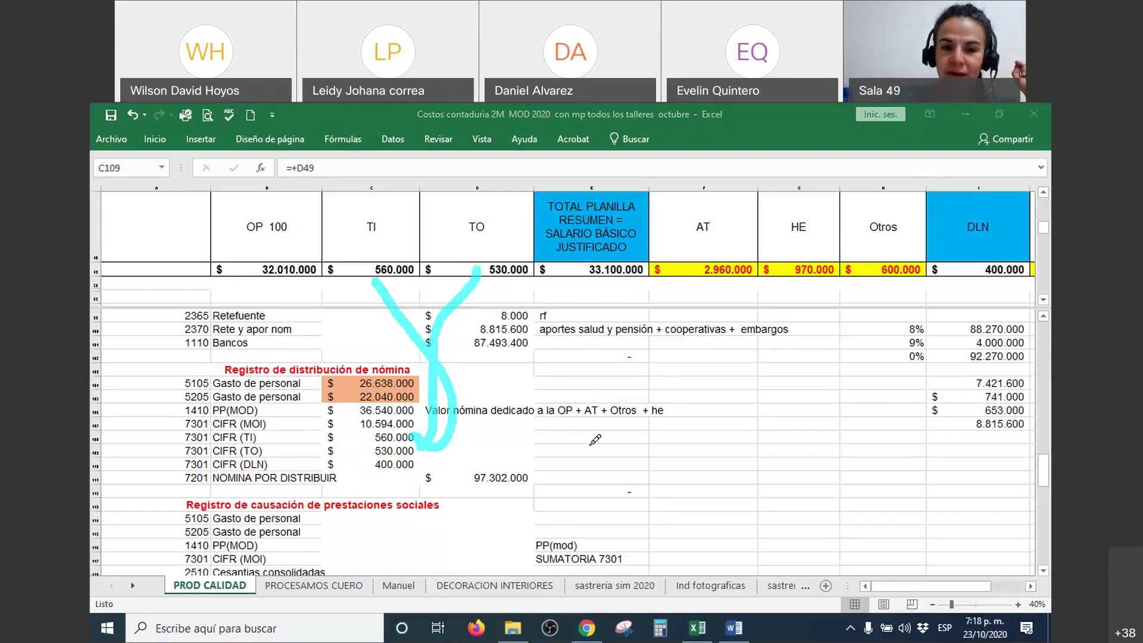
mouse_move(976, 268)
mouse_down()
mouse_move(866, 356)
mouse_move(650, 423)
mouse_up()
mouse_move(538, 419)
mouse_down()
mouse_move(426, 443)
mouse_move(415, 460)
mouse_up()
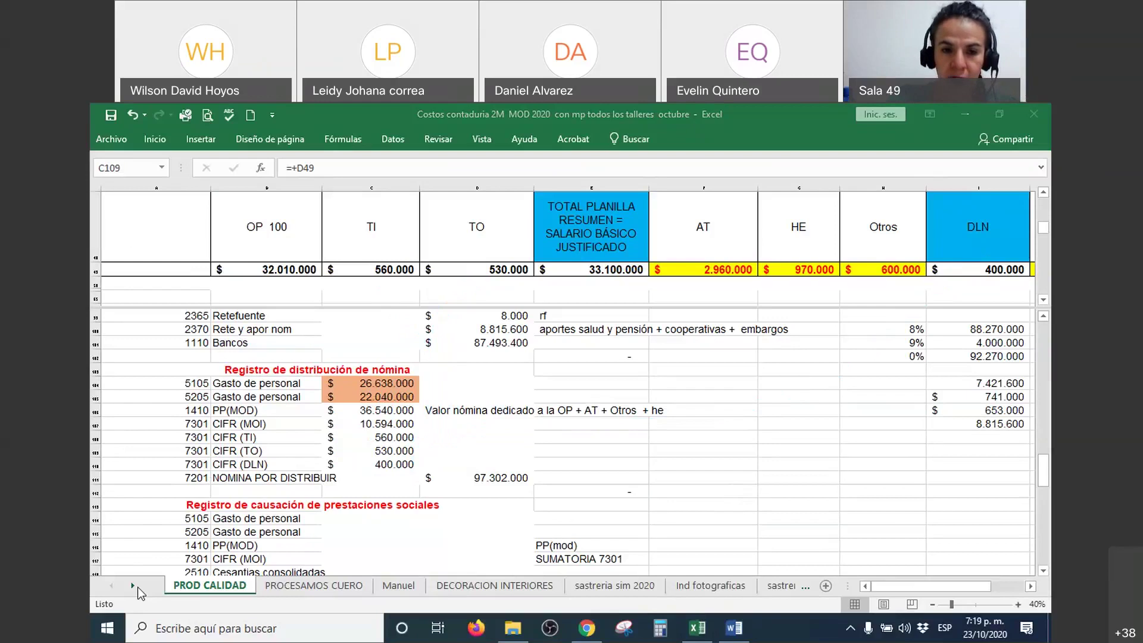
Check the CIFR (MOI) amount's formula, bring the payroll summary back into the upper pane and highlight the CIFR (MOI) entry
click(397, 423)
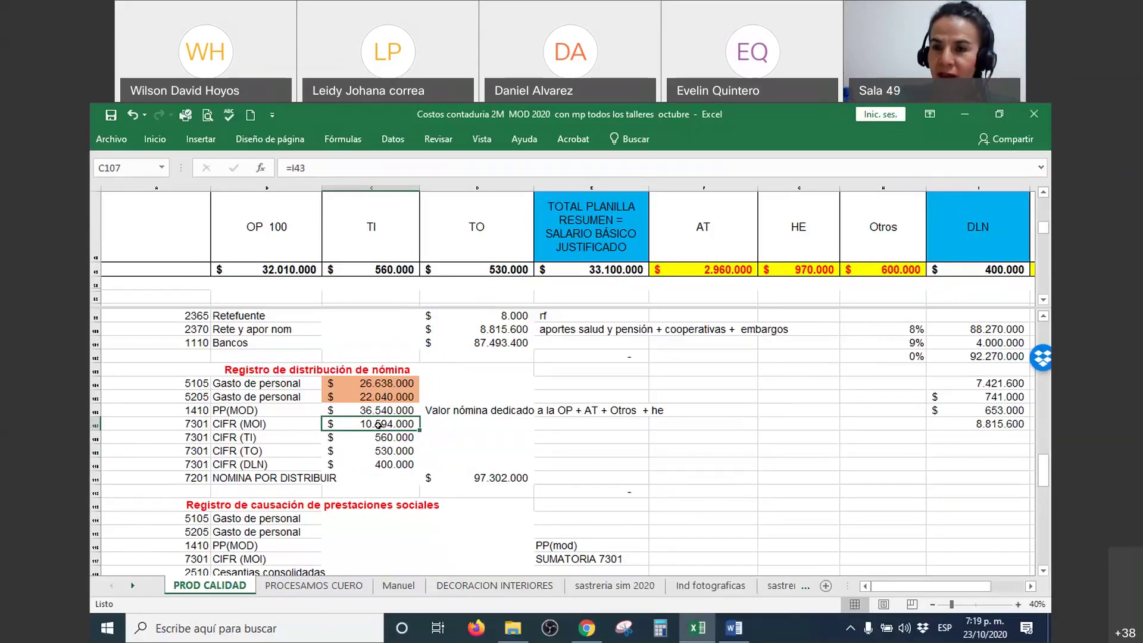
click(707, 247)
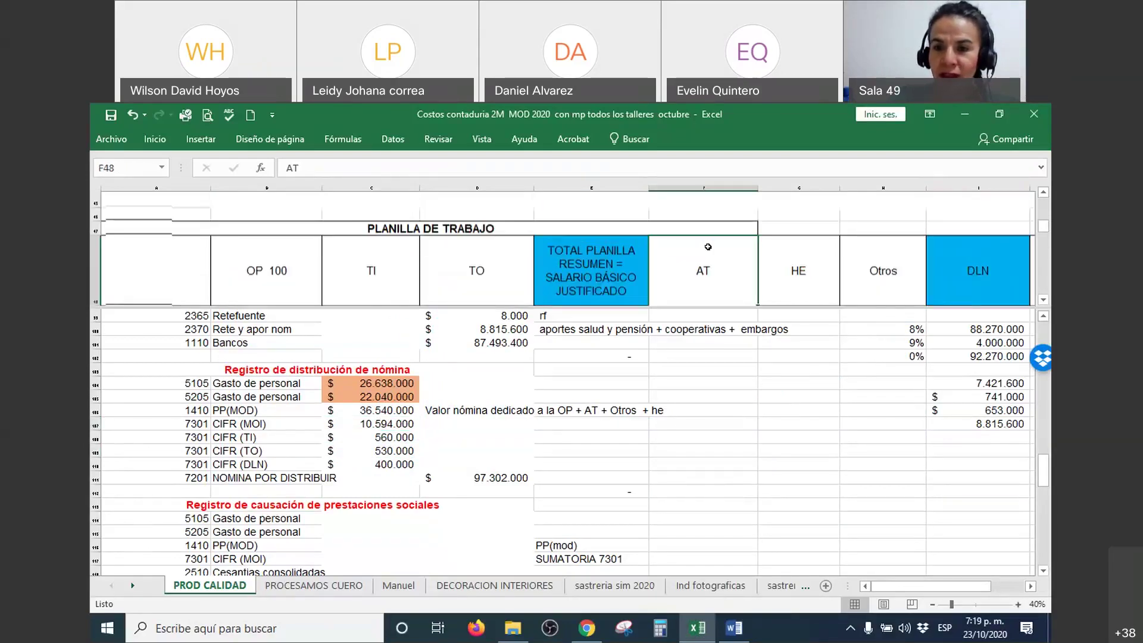
scroll(707, 246, up, 2)
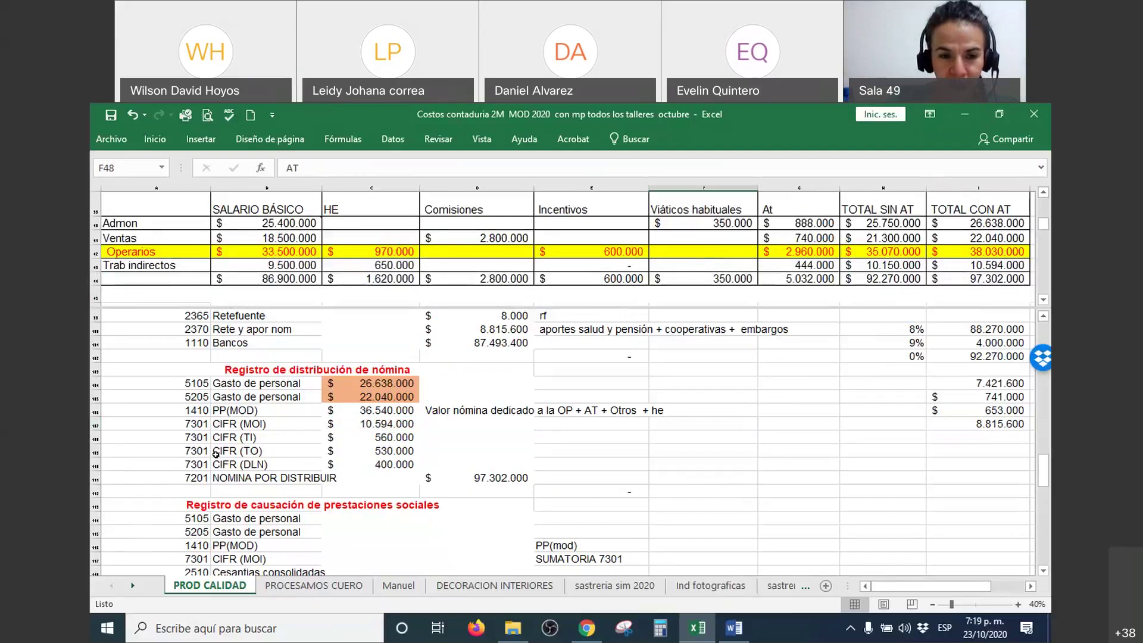
drag(240, 425, 387, 426)
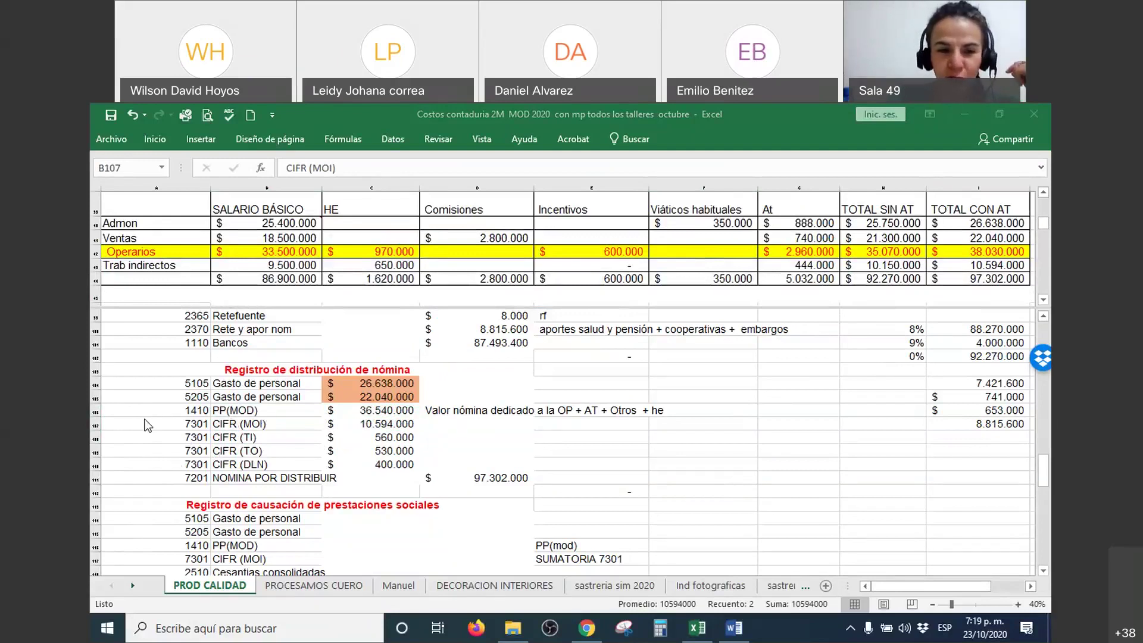
Draw a line from the Trab indirectos total to CIFR (MOI) and mark the related summary totals and distribution amounts with checks
mouse_move(961, 267)
mouse_down()
mouse_move(779, 343)
mouse_move(416, 425)
mouse_up()
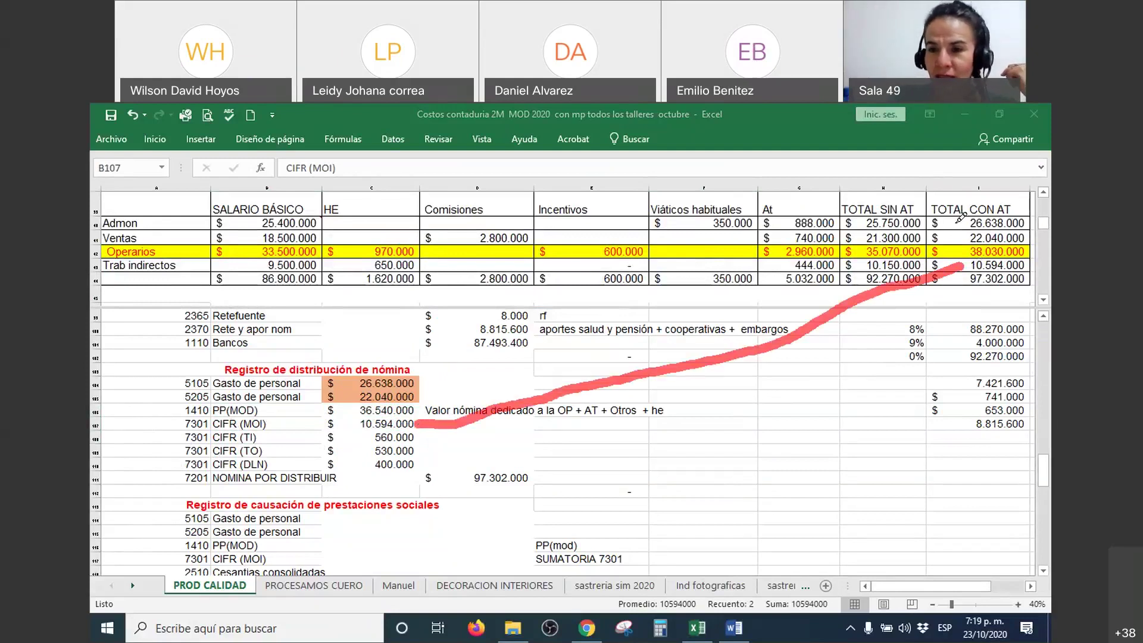
drag(951, 211, 972, 194)
drag(951, 235, 973, 220)
mouse_move(1038, 249)
mouse_down()
mouse_move(1028, 271)
mouse_move(1041, 244)
mouse_up()
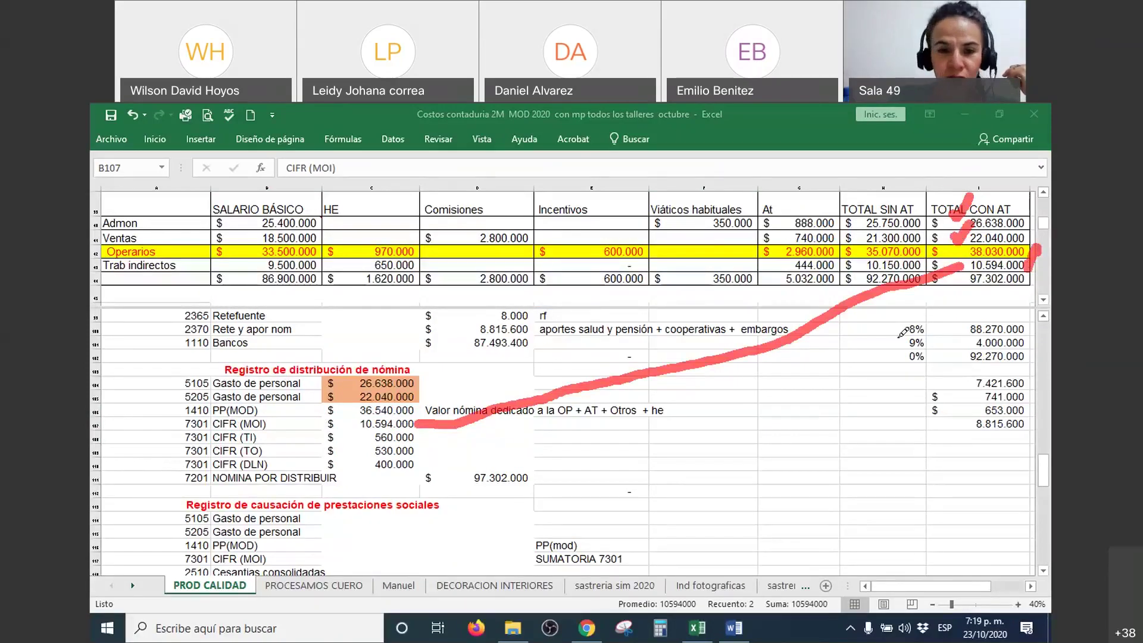
mouse_move(420, 381)
mouse_down()
mouse_move(443, 365)
mouse_move(425, 400)
mouse_move(452, 377)
mouse_up()
drag(341, 423, 366, 393)
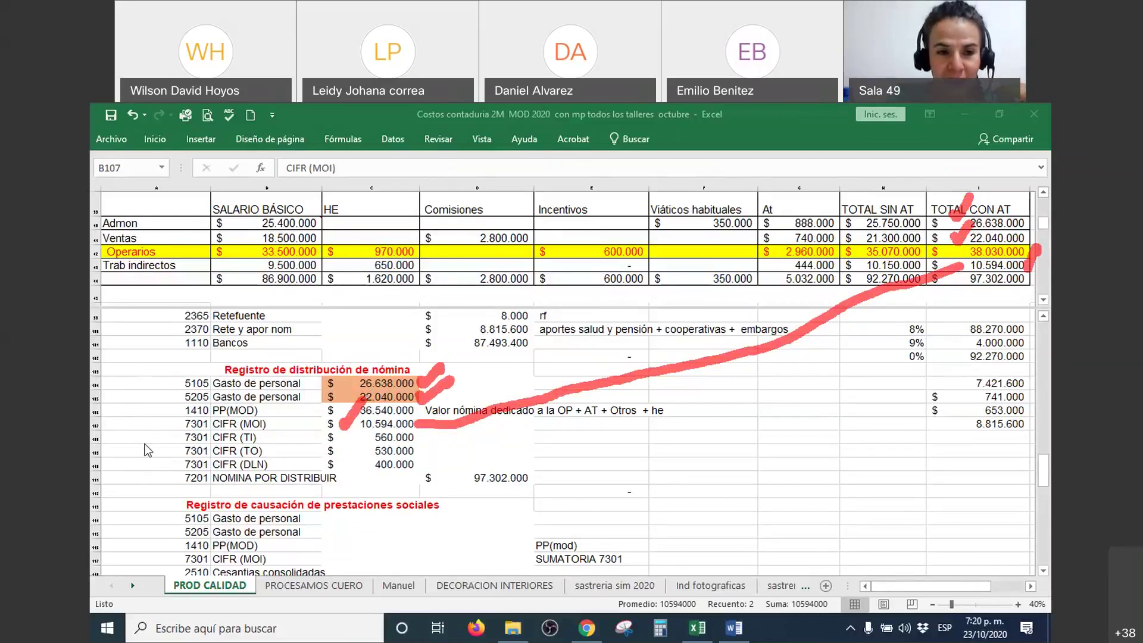
Undo the drawn check marks and the line between the Trab indirectos total and CIFR (MOI)
key(ctrl+z)
key(ctrl+z)
key(ctrl+z)
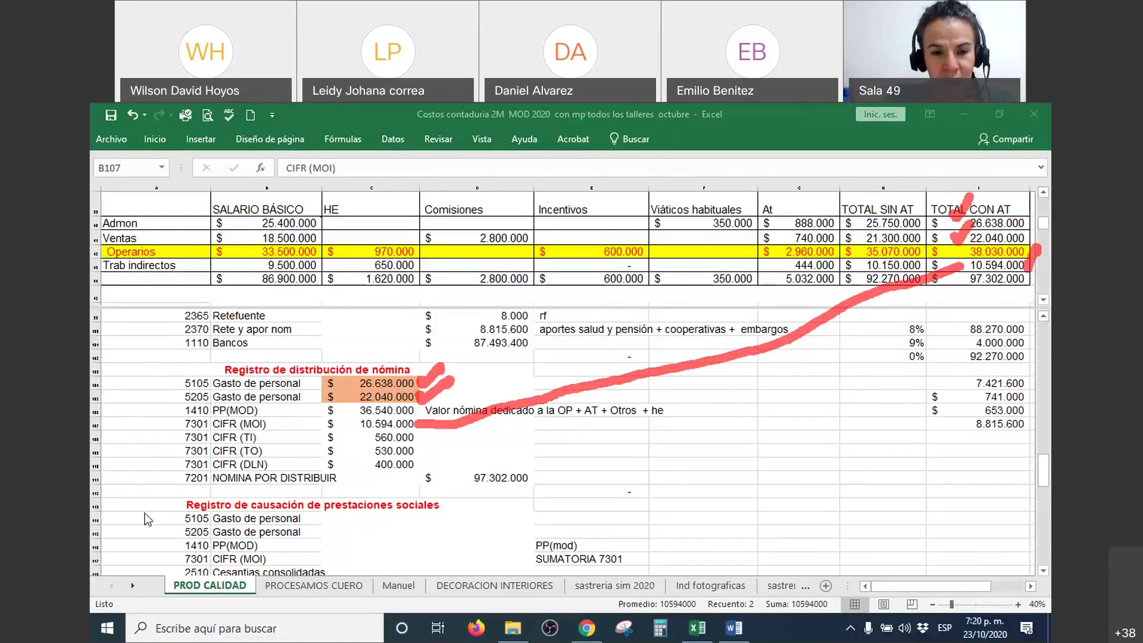
key(ctrl+z)
key(ctrl+z)
key(ctrl+z)
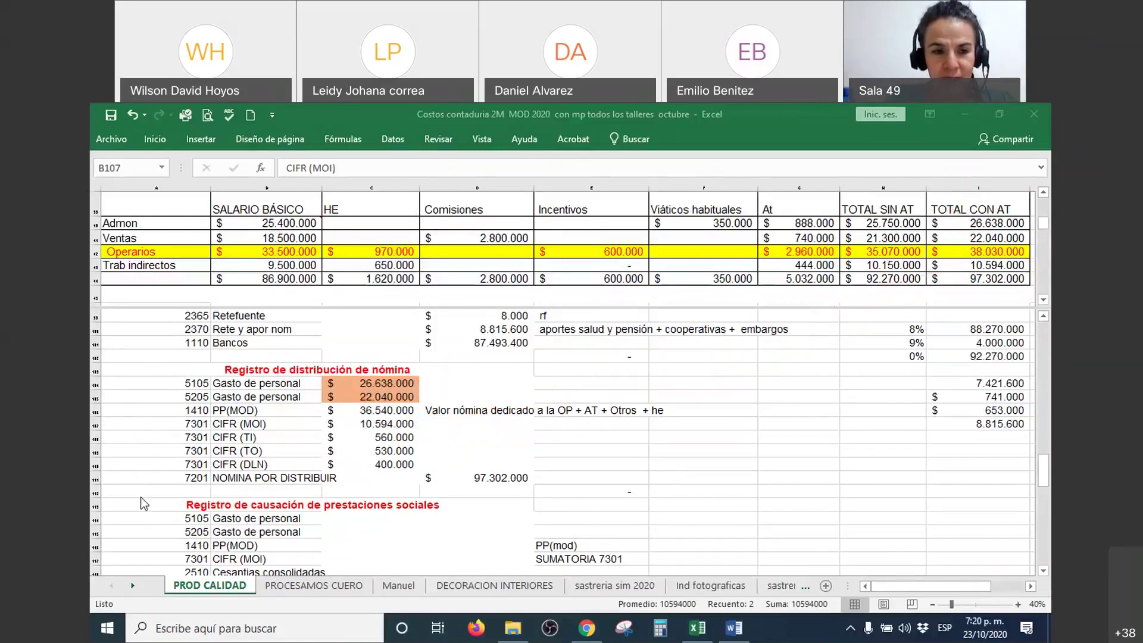
Bring the totals row of the Planilla de trabajo into the upper pane above the payroll distribution entry and examine it
click(484, 274)
key(ctrl+z)
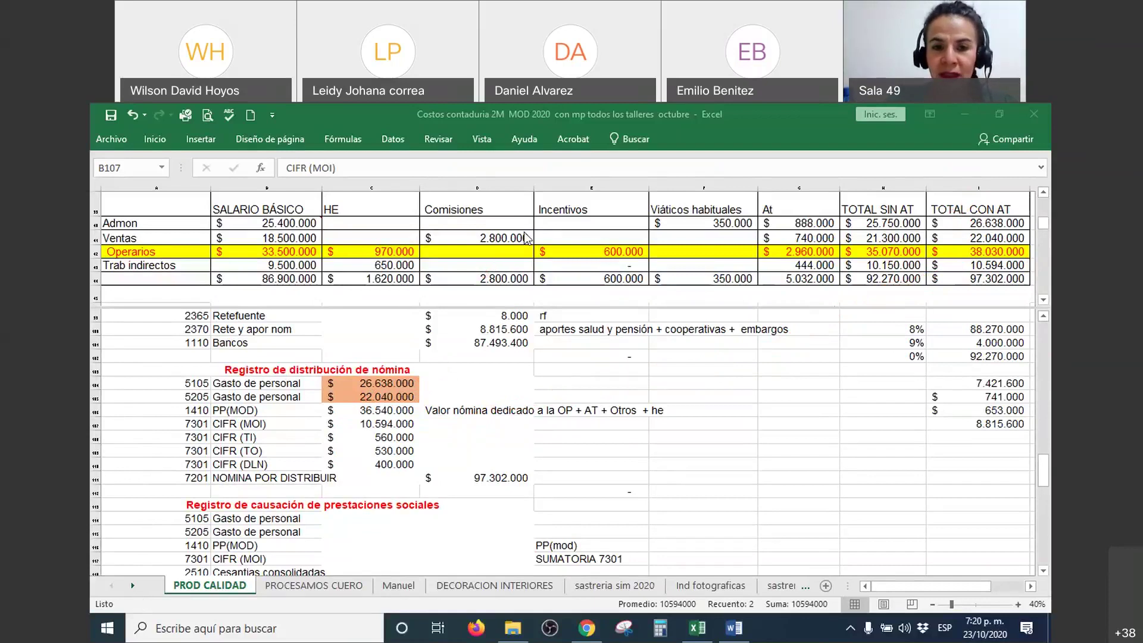
scroll(524, 238, down, 3)
scroll(524, 238, up, 3)
click(530, 251)
scroll(532, 253, down, 2)
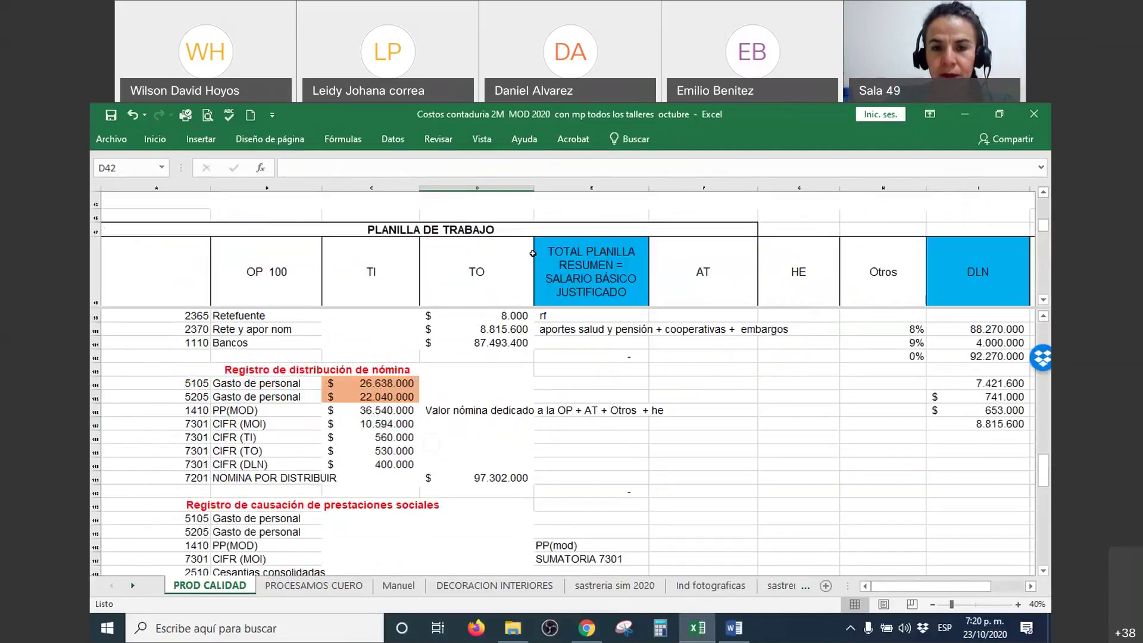
scroll(533, 254, down, 1)
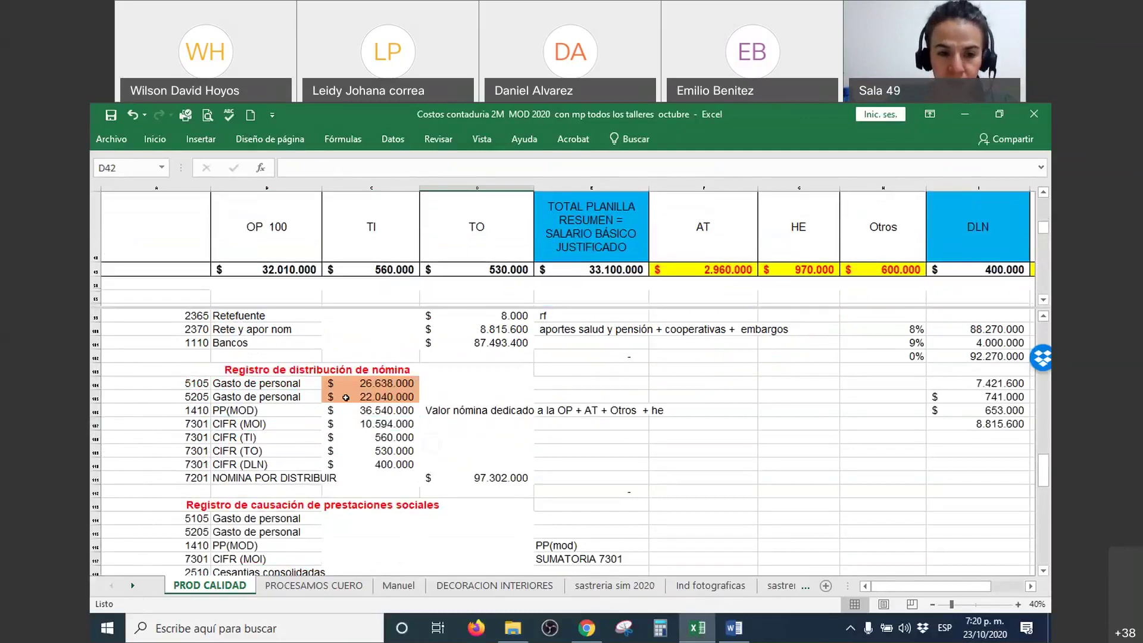
Fill the four 7301 CIFR amounts (MOI, TI, TO and DLN) in the payroll distribution entry with orange
drag(369, 437, 369, 464)
click(378, 425)
drag(377, 425, 378, 454)
right_click(377, 453)
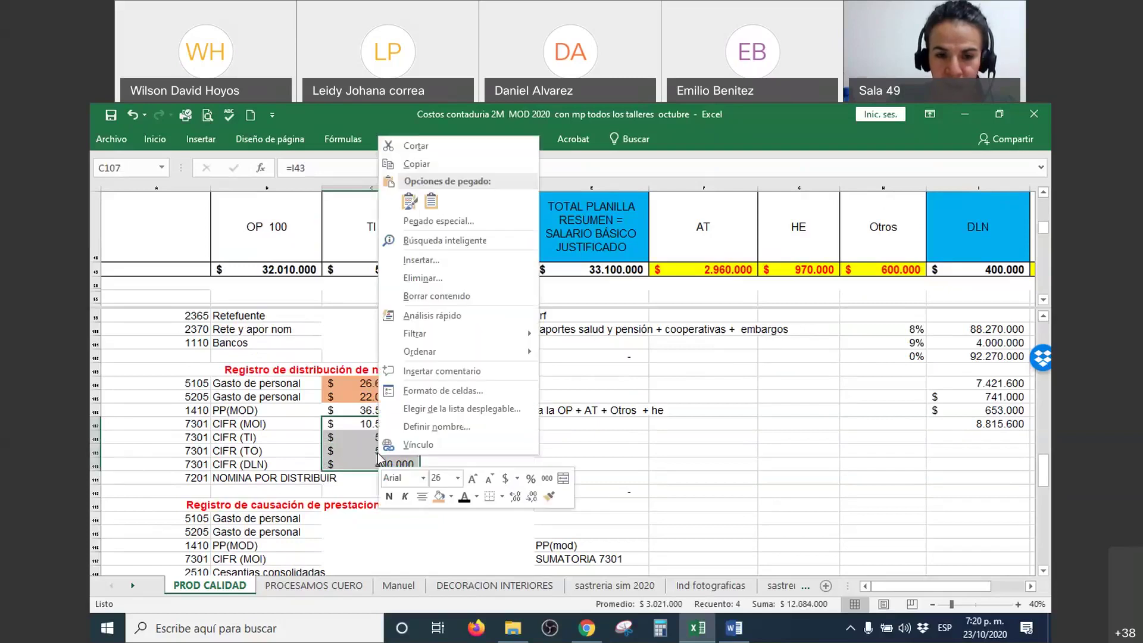
click(445, 494)
click(440, 495)
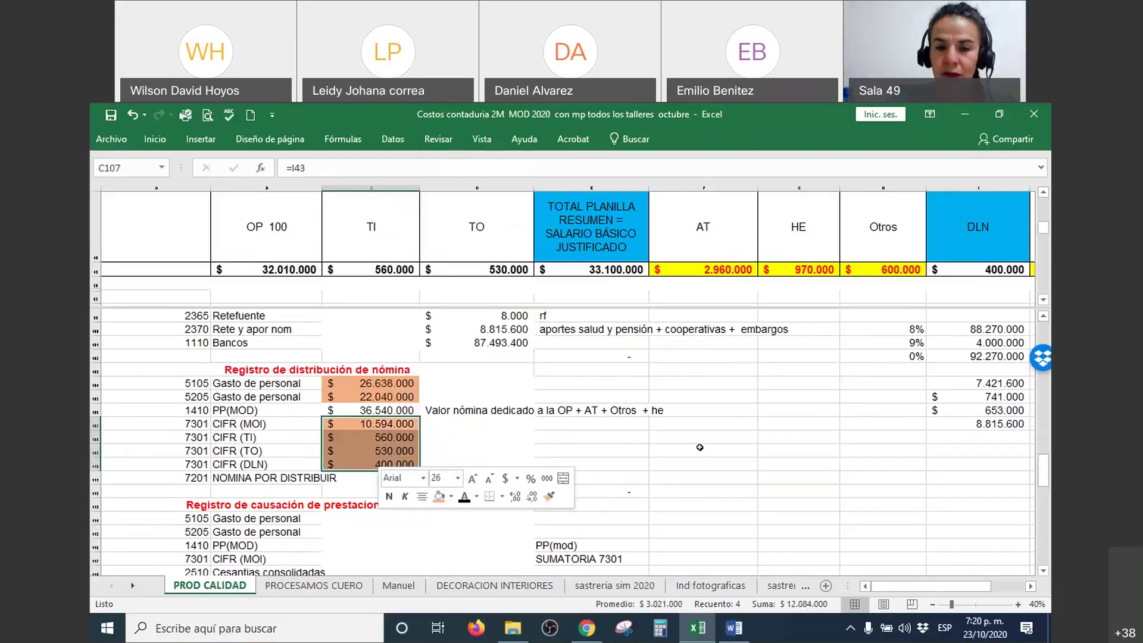
click(699, 447)
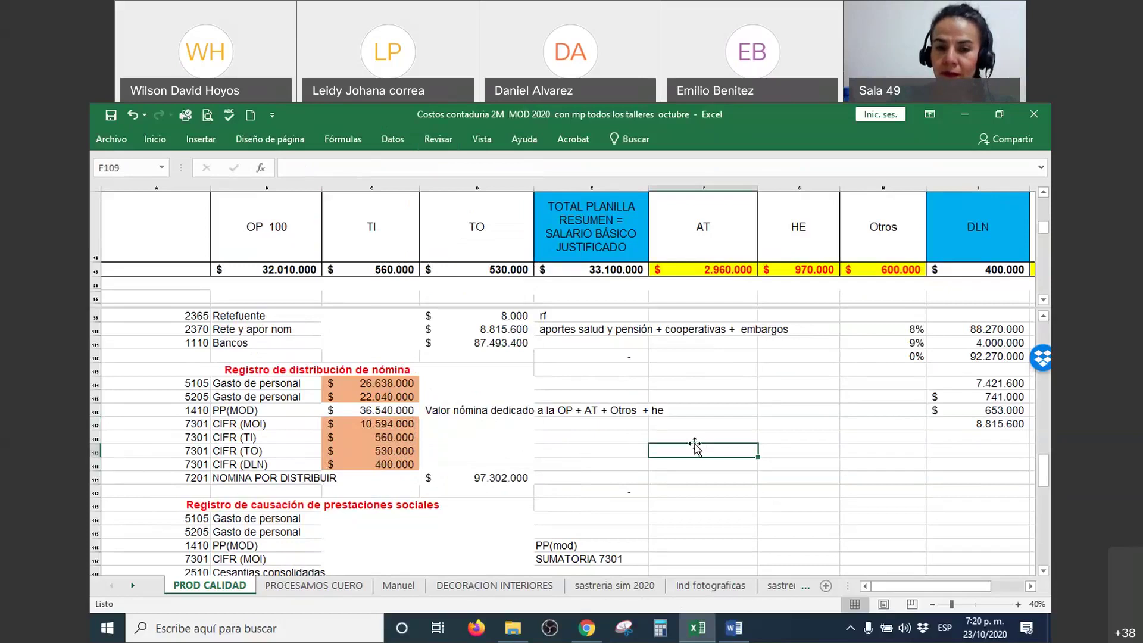
Check the formula of the PP(MOD) amount and select the PP(MOD) label together with its amount
click(378, 412)
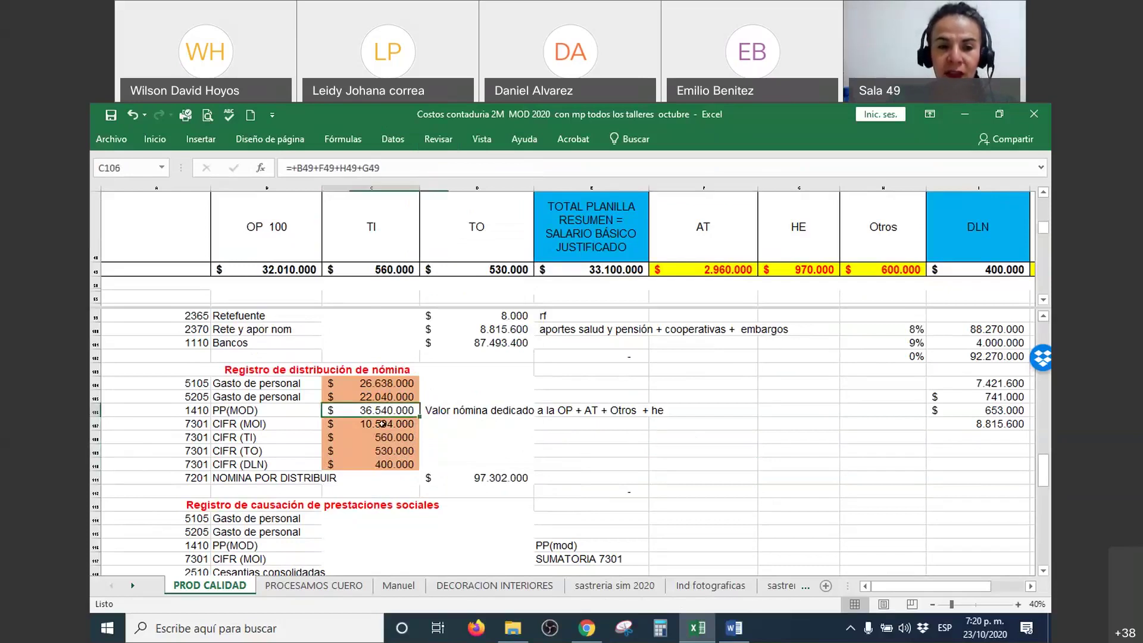
click(224, 411)
drag(224, 410, 337, 412)
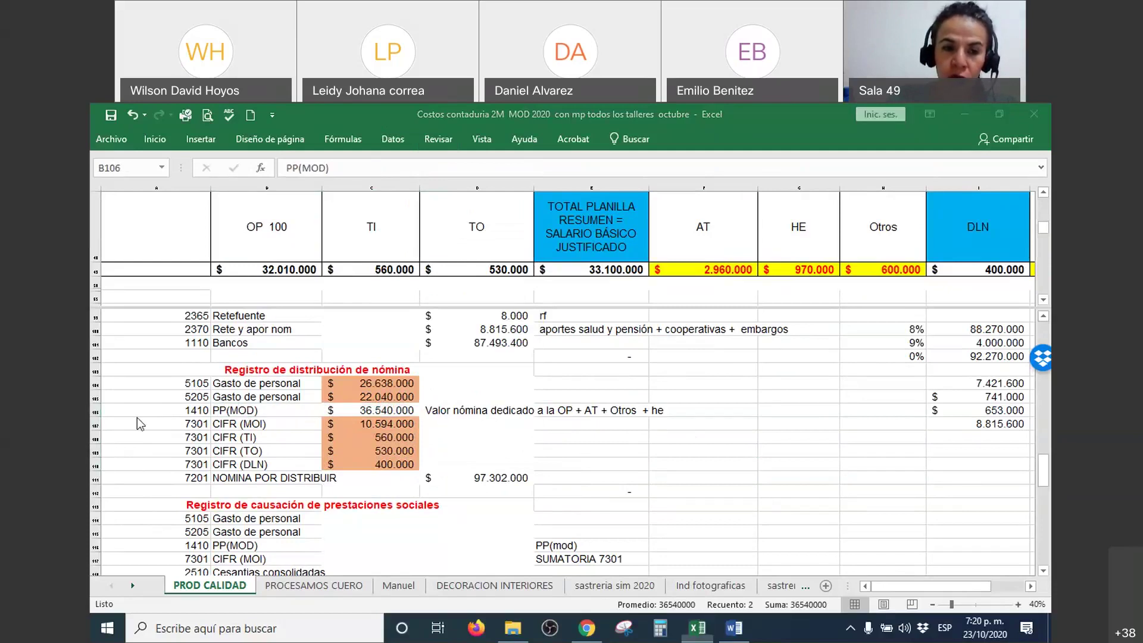
Draw a line from OP 100 to account 1410 PP(MOD) and check-mark OP 100, AT, Otros, HE and the PP(MOD) amount
mouse_move(258, 241)
mouse_down()
mouse_move(194, 336)
mouse_move(180, 400)
mouse_move(205, 410)
mouse_up()
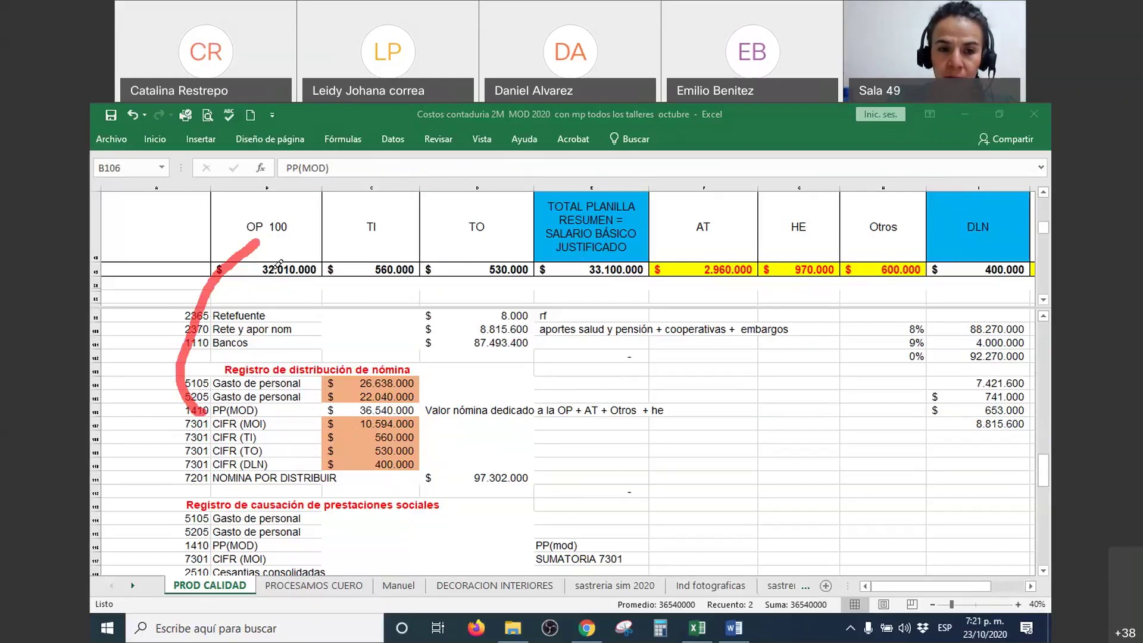
drag(278, 252, 311, 217)
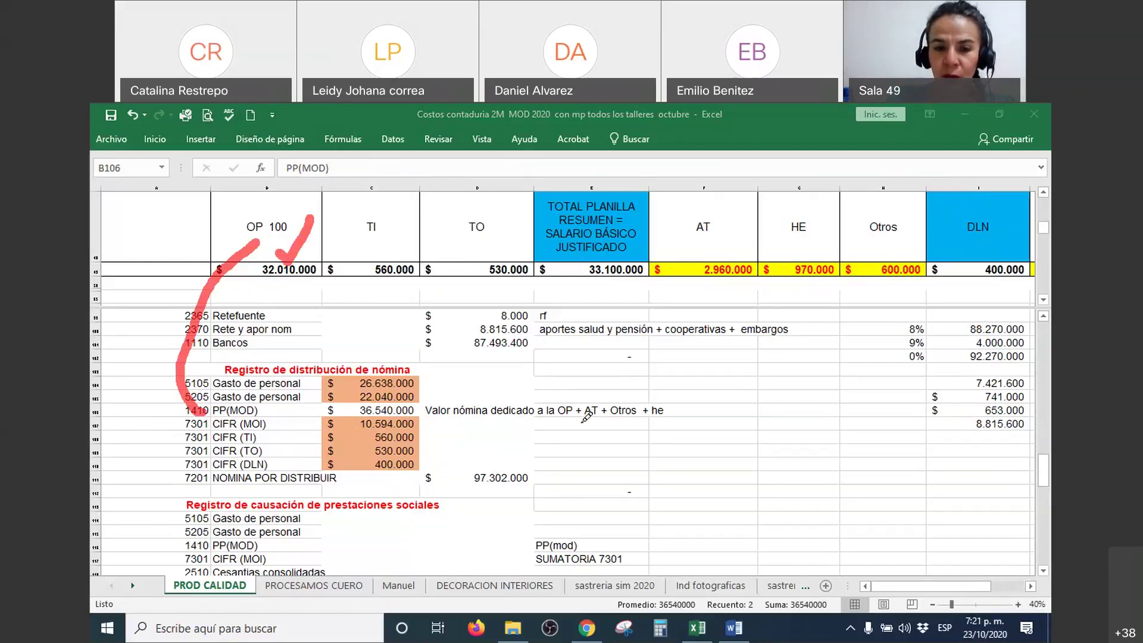
mouse_move(682, 236)
mouse_down()
mouse_move(689, 249)
mouse_move(733, 221)
mouse_up()
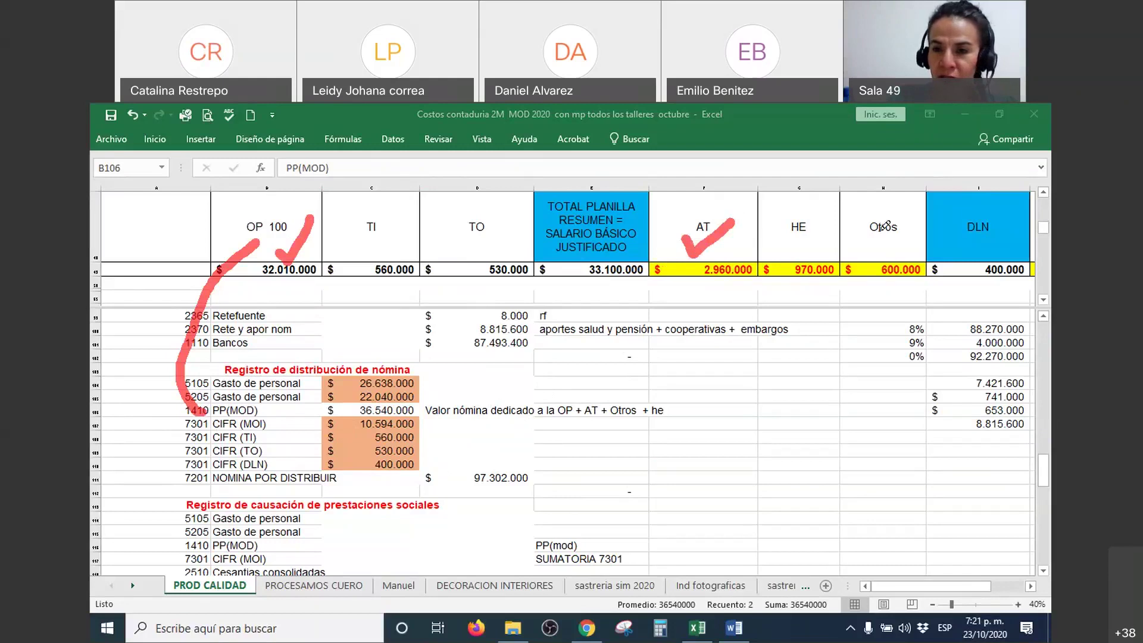
drag(871, 239, 910, 224)
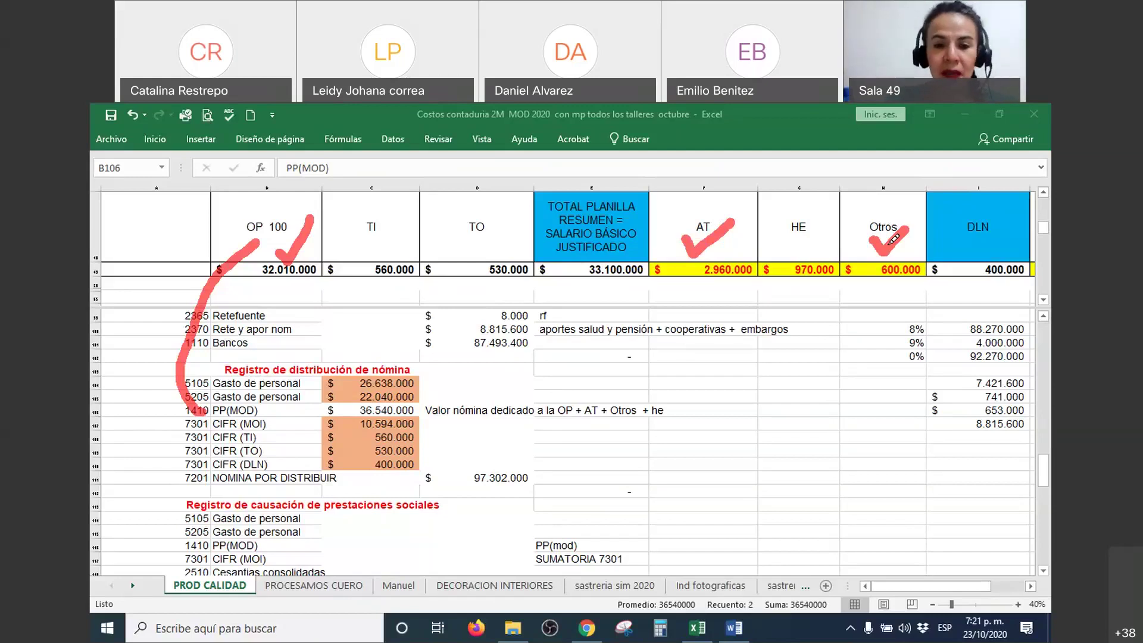
mouse_move(793, 239)
mouse_down()
mouse_move(818, 240)
mouse_move(834, 218)
mouse_up()
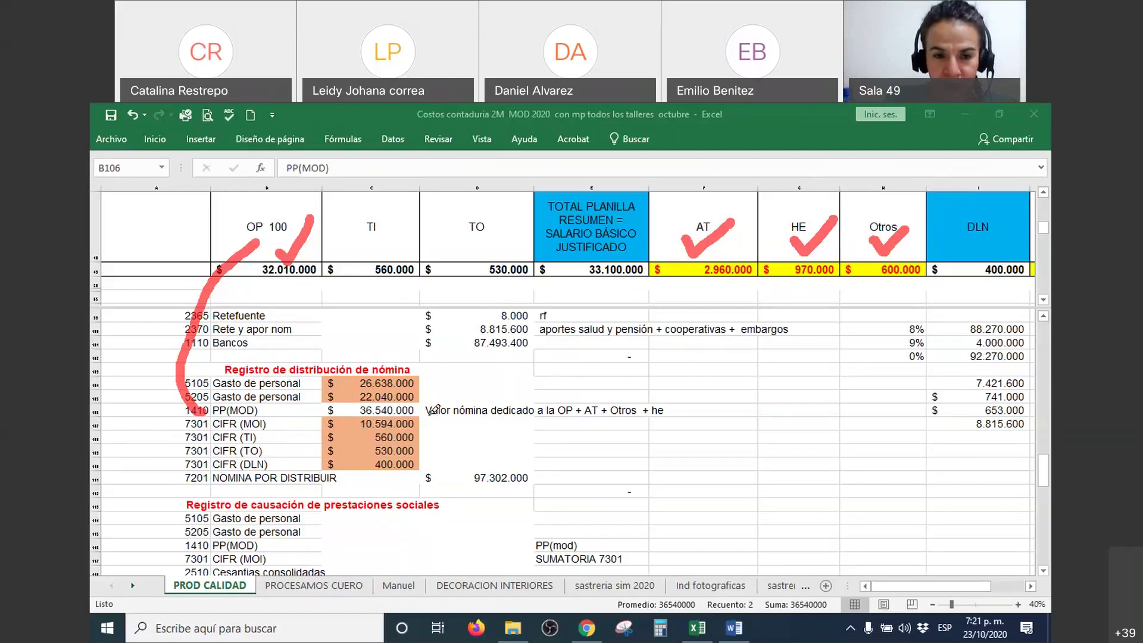
mouse_move(424, 407)
mouse_down()
mouse_move(429, 419)
mouse_move(450, 393)
mouse_up()
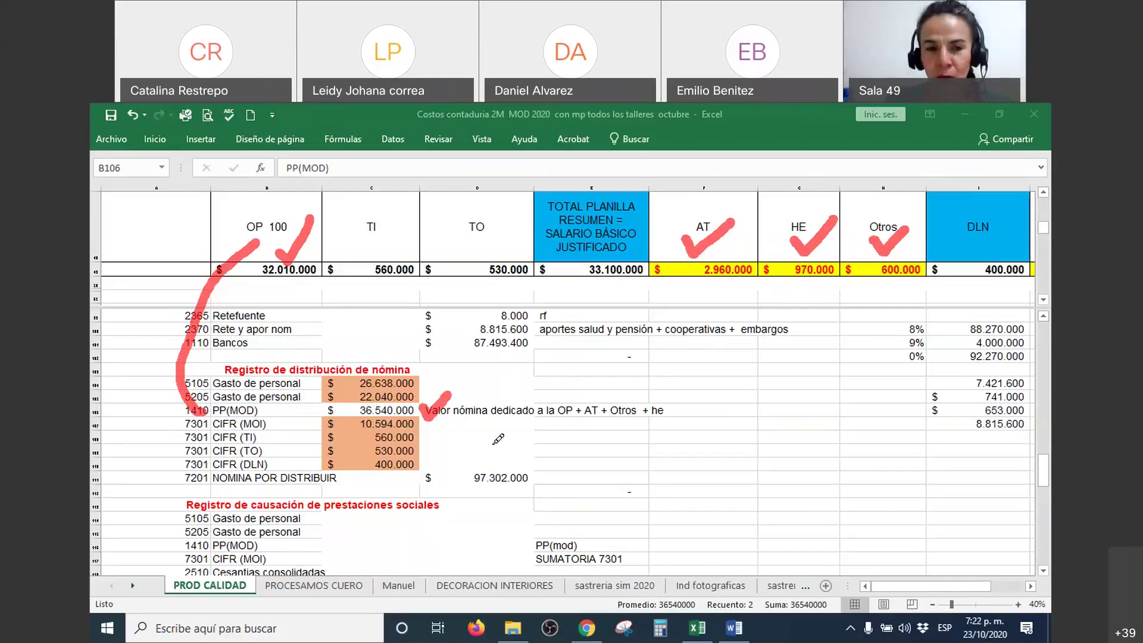
mouse_move(172, 239)
mouse_down()
mouse_move(191, 243)
mouse_move(210, 219)
mouse_up()
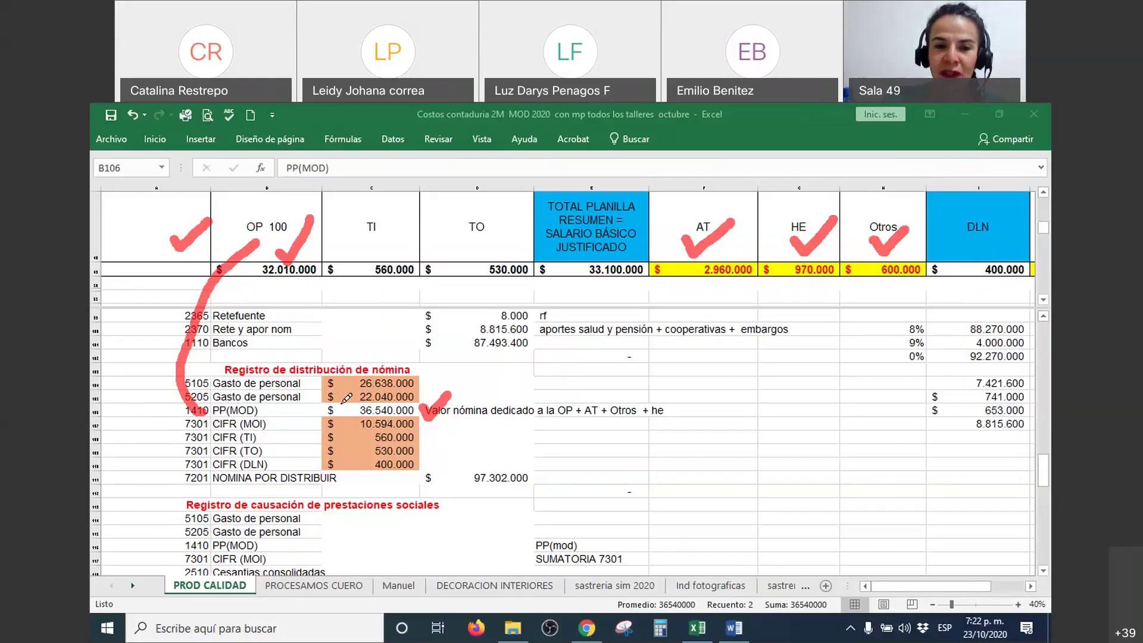
mouse_move(323, 400)
mouse_down()
mouse_move(334, 417)
mouse_move(423, 426)
mouse_move(443, 392)
mouse_move(328, 402)
mouse_up()
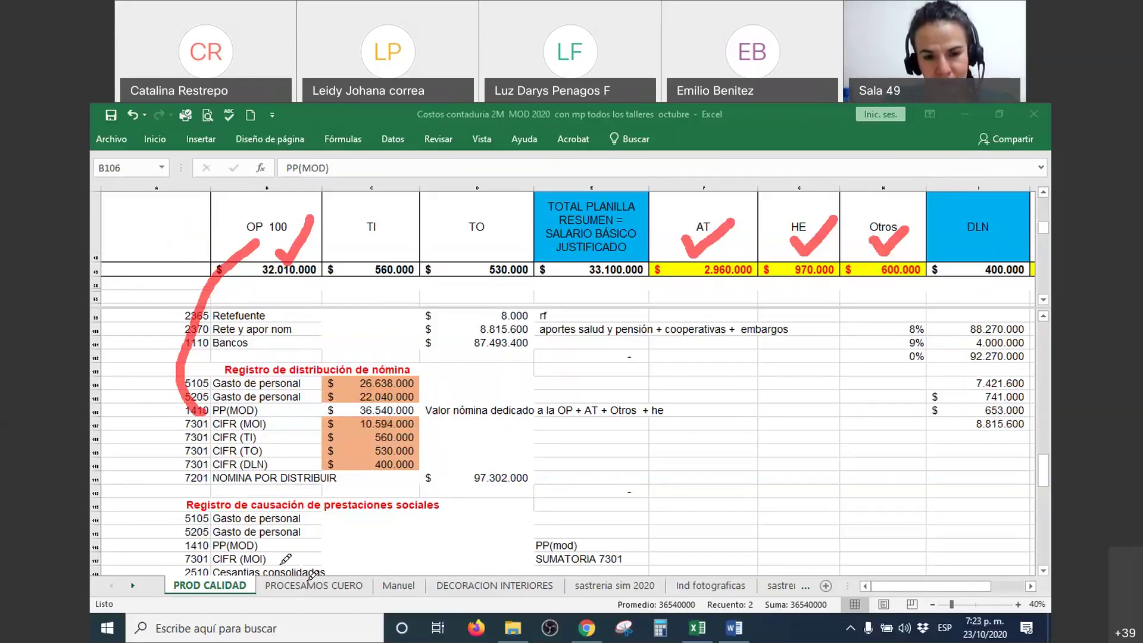
Bring the payroll summary back into the upper pane, select the grand total of TOTAL CON AT and mark it with a drawn stroke
scroll(867, 263, up, 5)
scroll(869, 261, down, 2)
click(872, 257)
scroll(876, 255, up, 2)
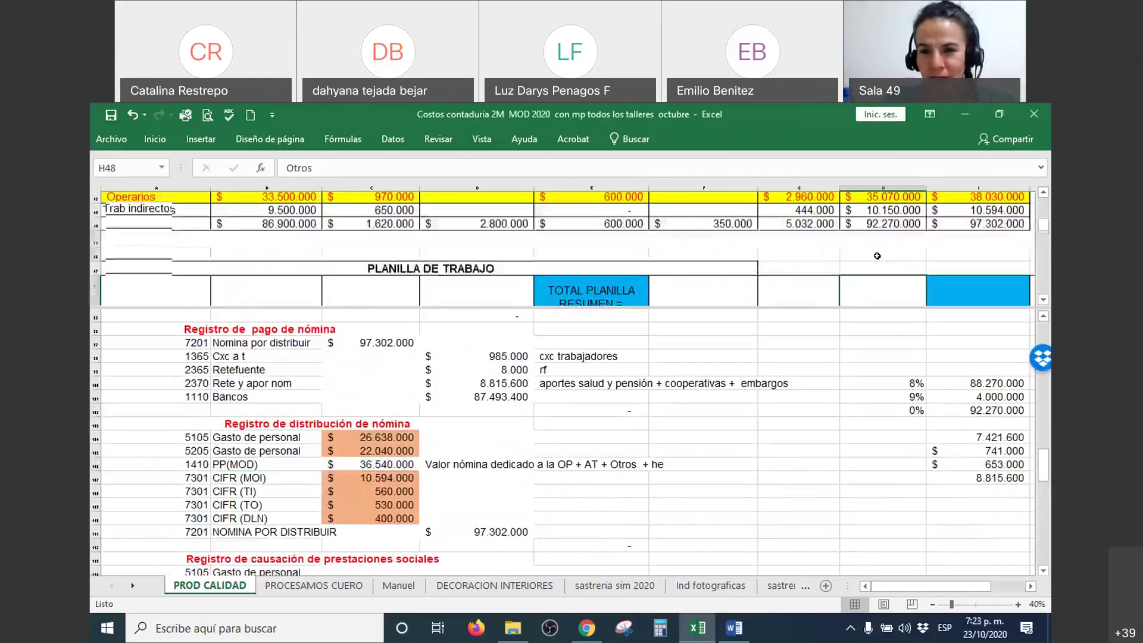
scroll(877, 255, up, 1)
click(976, 278)
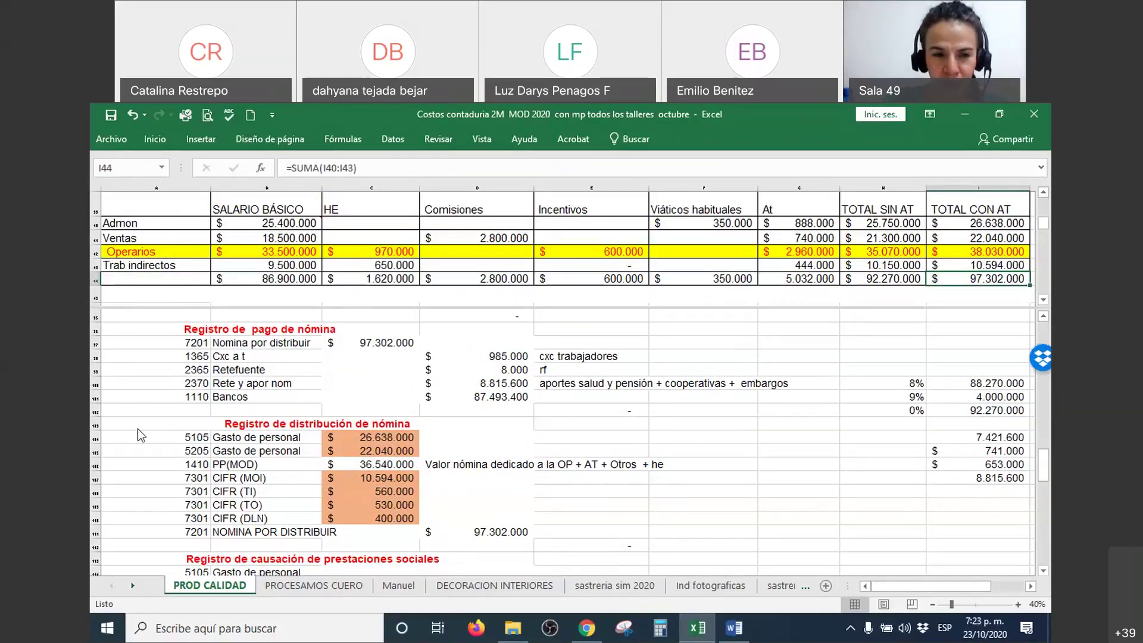
drag(944, 276, 967, 246)
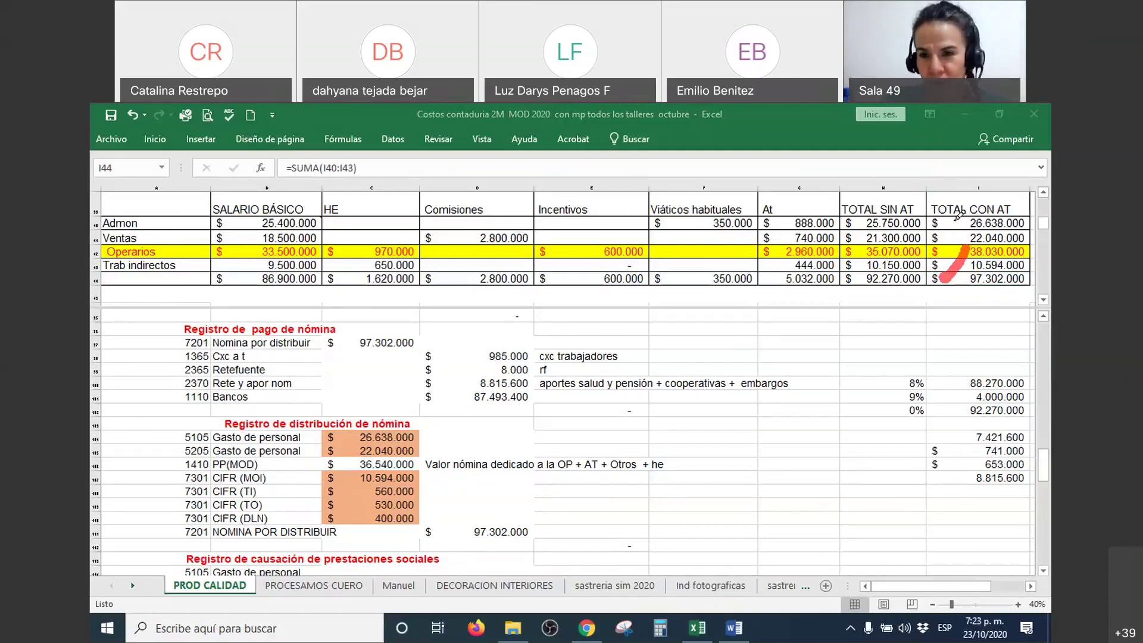
Check-mark the Gasto de personal and CIFR amounts, box all the distribution debits and mark the NOMINA POR DISTRIBUIR credit
drag(420, 439, 452, 412)
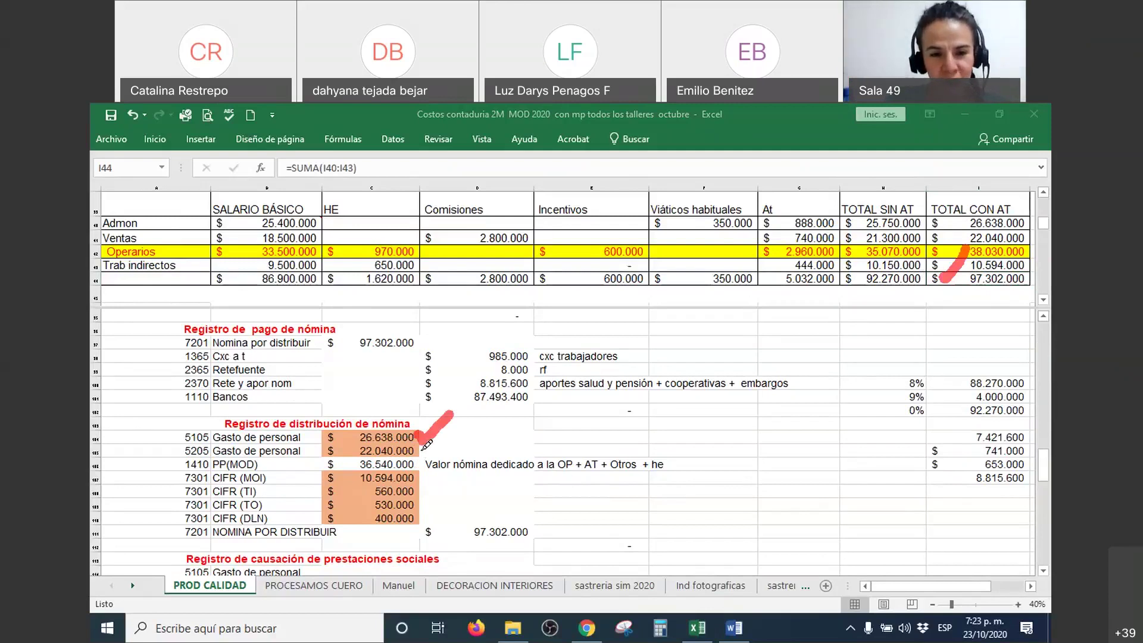
mouse_move(420, 441)
mouse_down()
mouse_move(424, 454)
mouse_move(465, 424)
mouse_up()
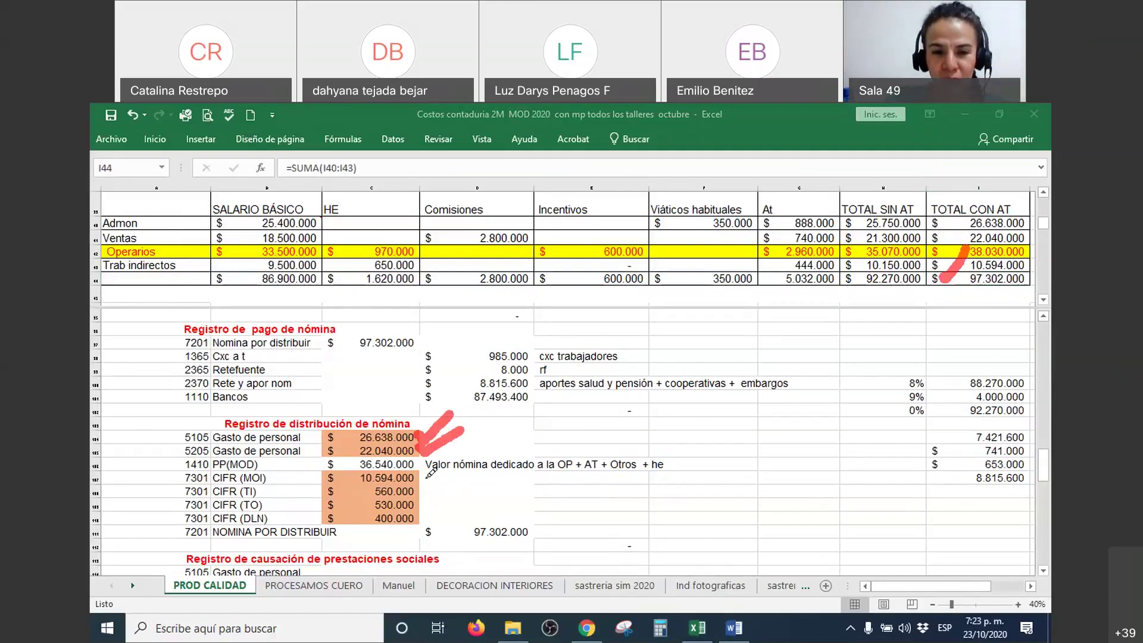
mouse_move(420, 472)
mouse_down()
mouse_move(425, 482)
mouse_move(446, 463)
mouse_up()
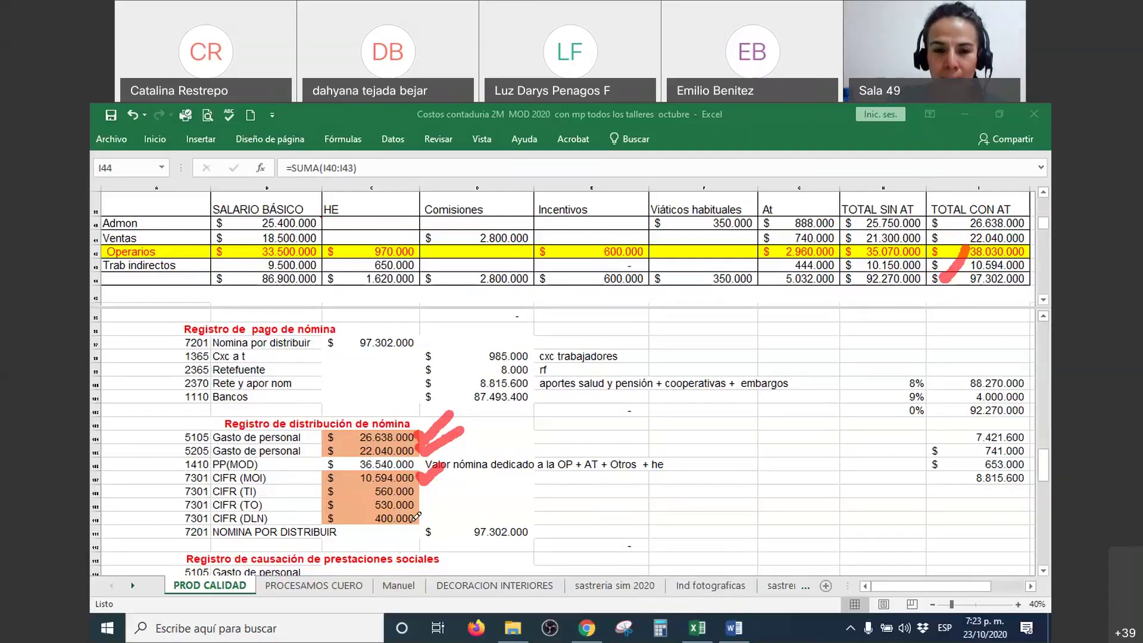
mouse_move(425, 491)
mouse_down()
mouse_move(444, 483)
mouse_move(447, 501)
mouse_up()
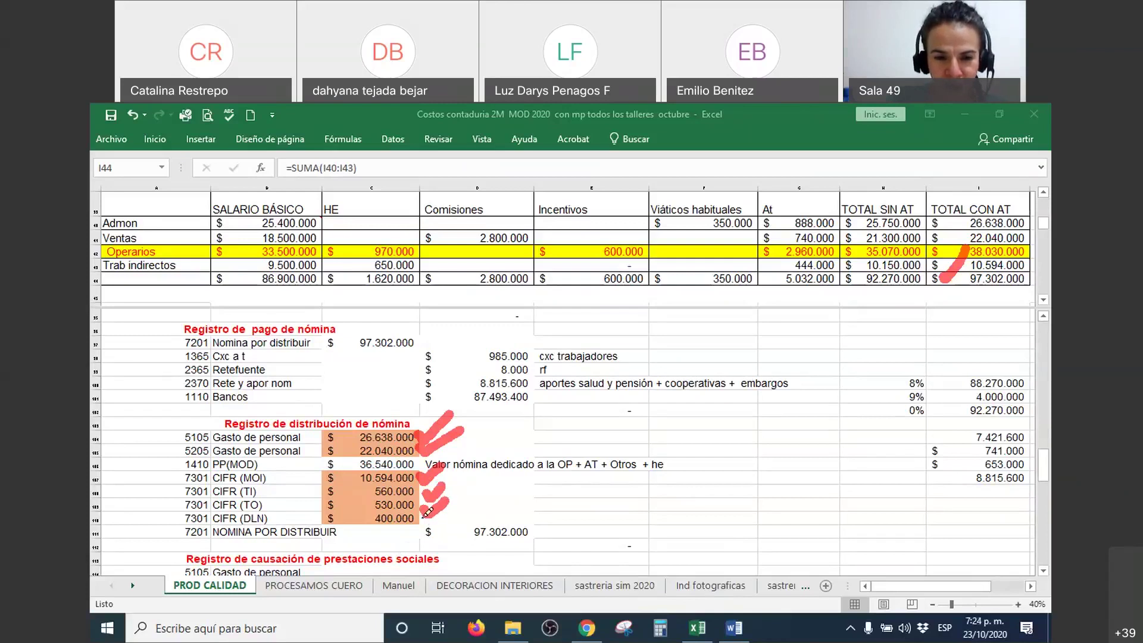
drag(424, 515, 463, 502)
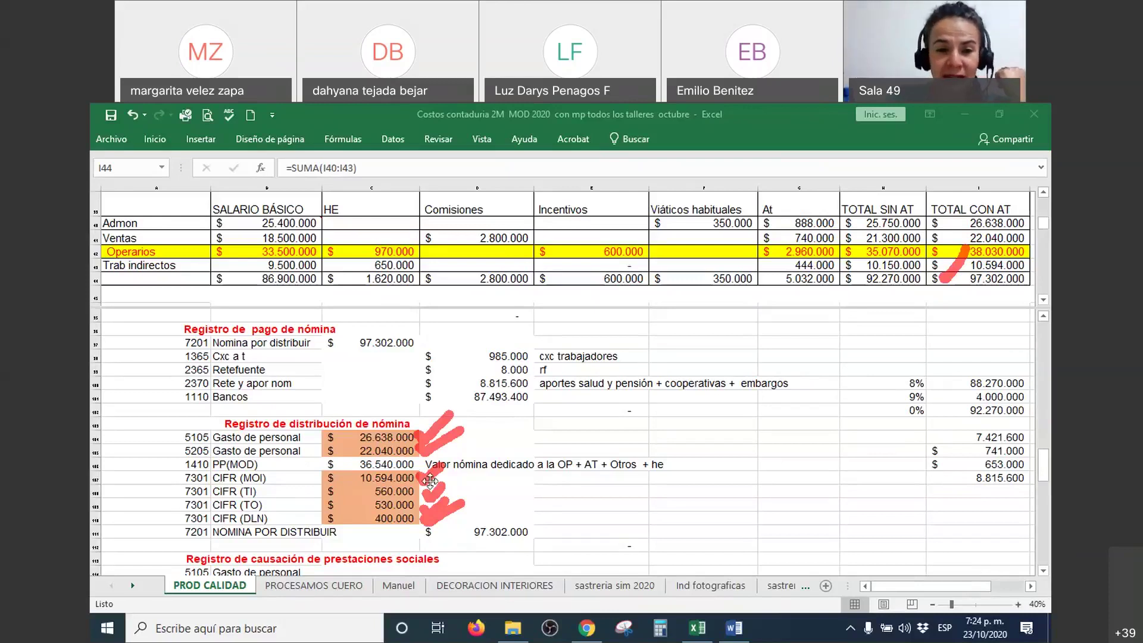
mouse_move(310, 421)
mouse_down()
mouse_move(308, 517)
mouse_move(321, 542)
mouse_move(471, 500)
mouse_move(369, 397)
mouse_move(299, 411)
mouse_up()
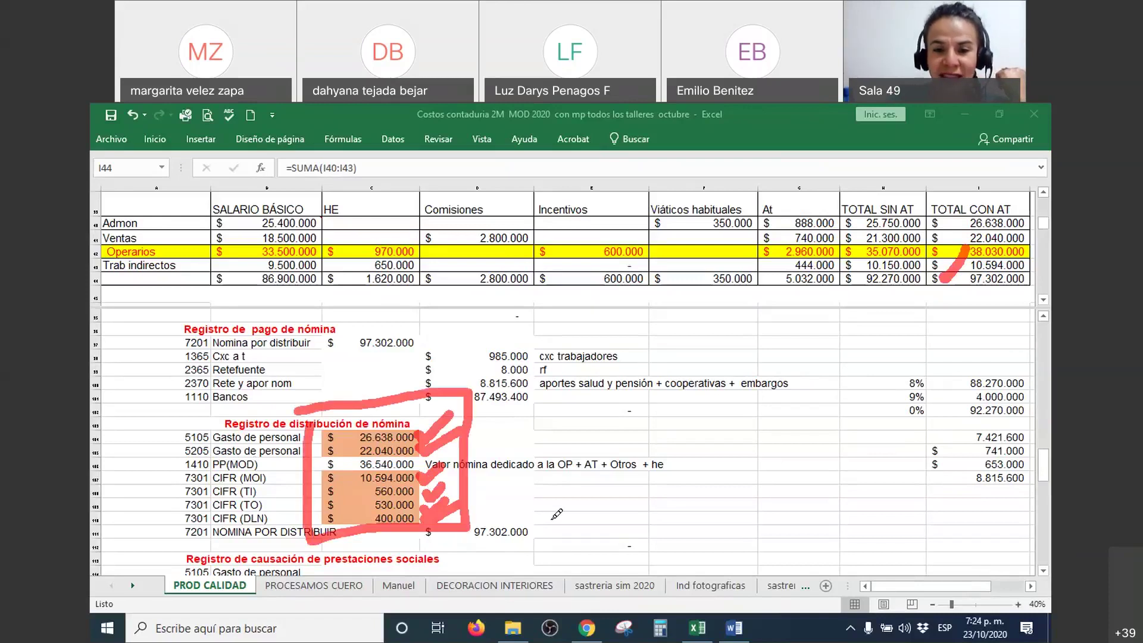
drag(536, 523, 623, 491)
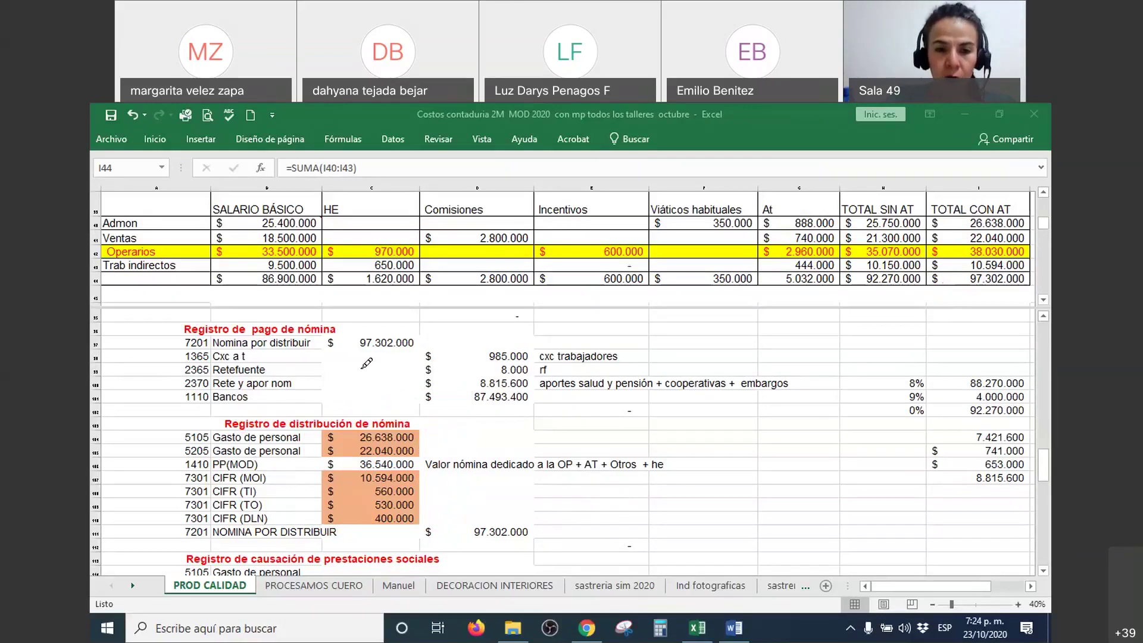
Box the Nomina por distribuir and Bancos amounts in the payment entry, then check-mark its three deductions and the 7201 distribution credit
mouse_move(322, 324)
mouse_down()
mouse_move(318, 368)
mouse_move(420, 367)
mouse_move(432, 340)
mouse_move(375, 320)
mouse_move(326, 321)
mouse_up()
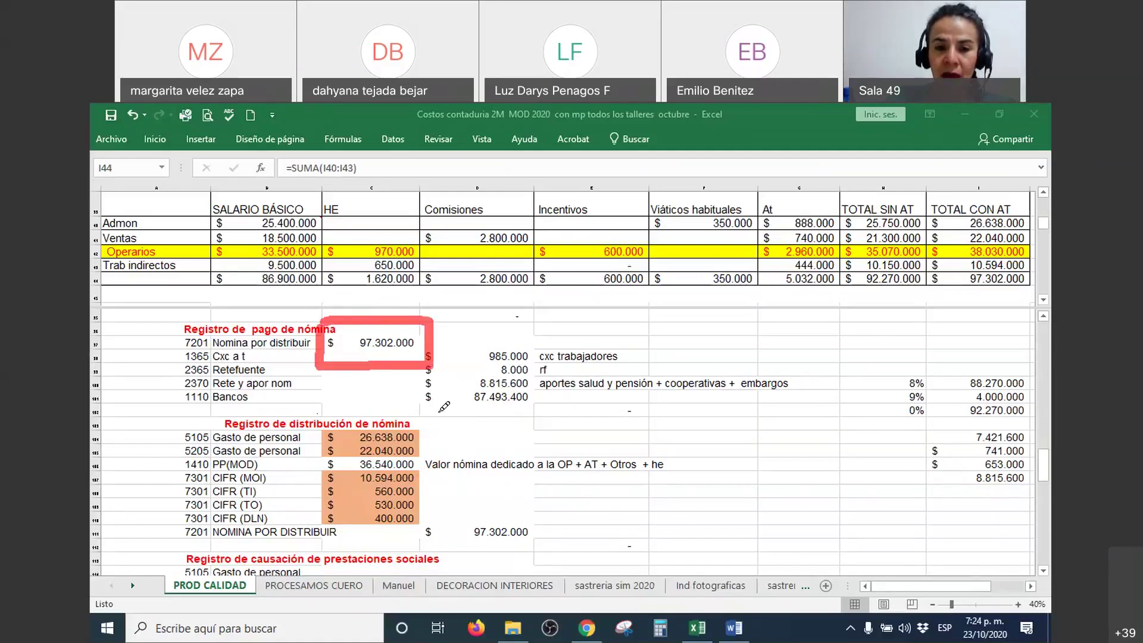
mouse_move(410, 389)
mouse_down()
mouse_move(473, 415)
mouse_move(563, 387)
mouse_move(411, 388)
mouse_up()
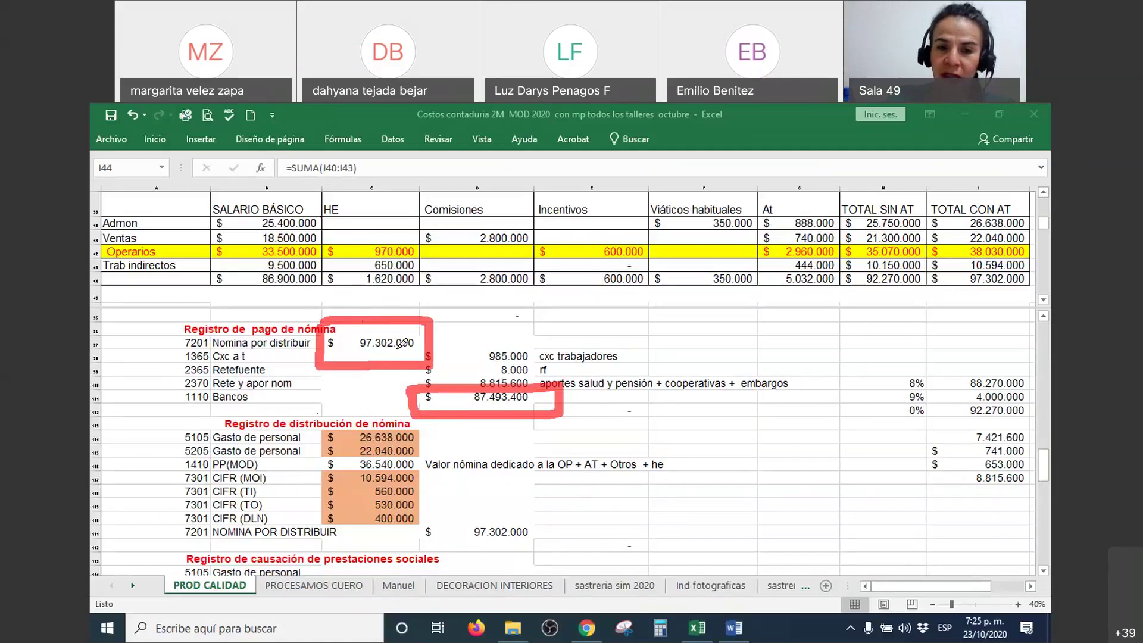
mouse_move(538, 355)
mouse_down()
mouse_move(590, 352)
mouse_move(590, 383)
mouse_move(608, 373)
mouse_up()
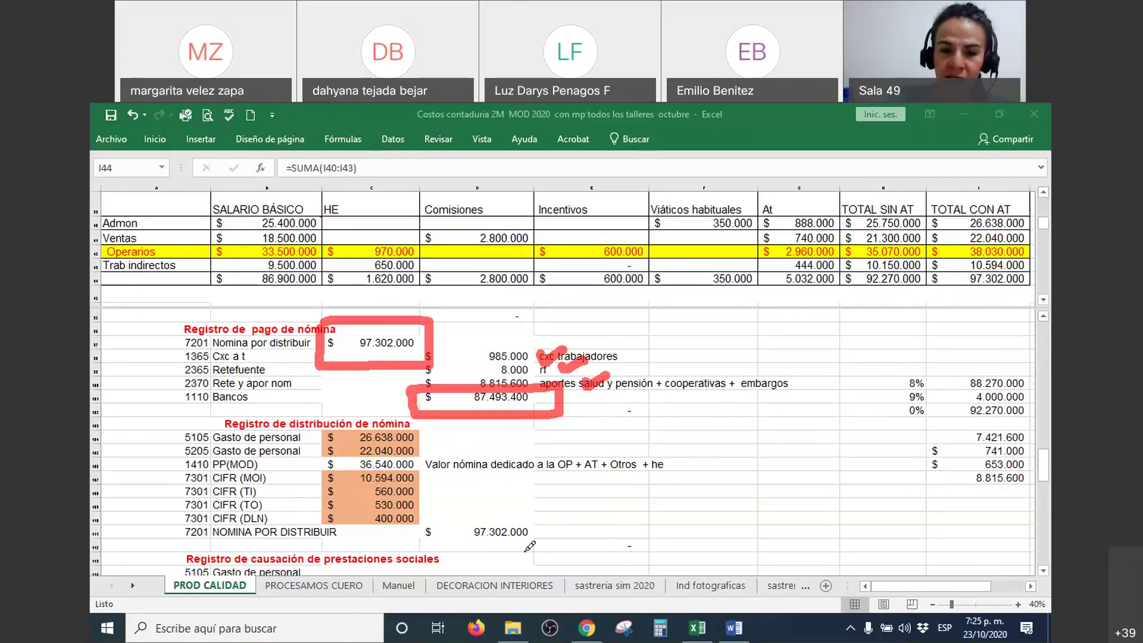
drag(541, 528, 598, 509)
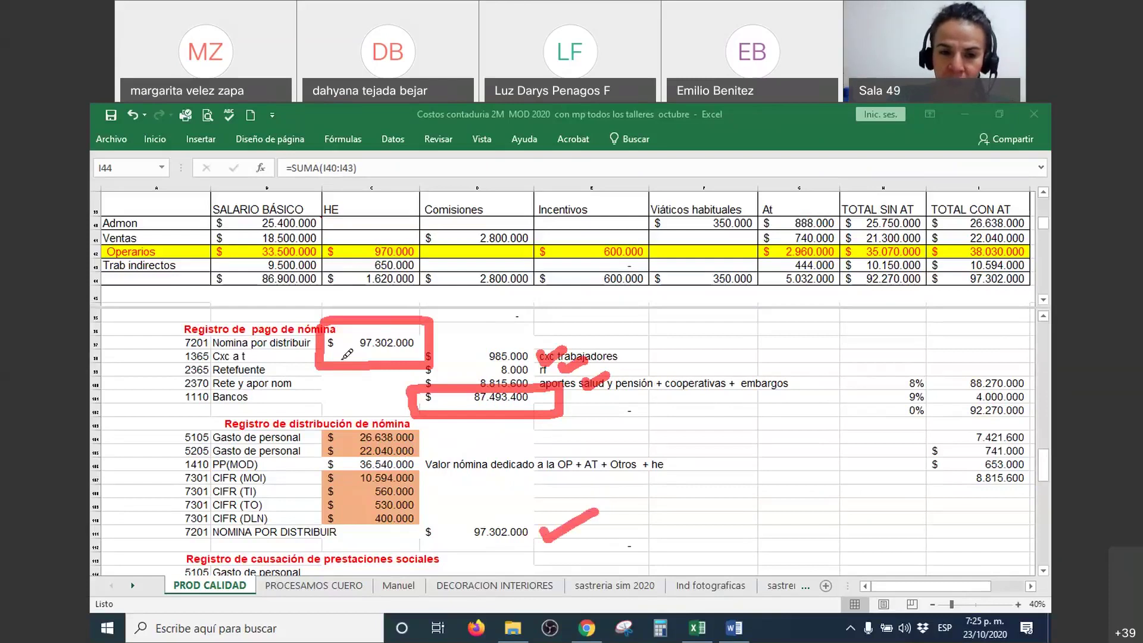
mouse_move(419, 516)
mouse_down()
mouse_move(419, 553)
mouse_move(571, 548)
mouse_move(486, 507)
mouse_move(422, 516)
mouse_up()
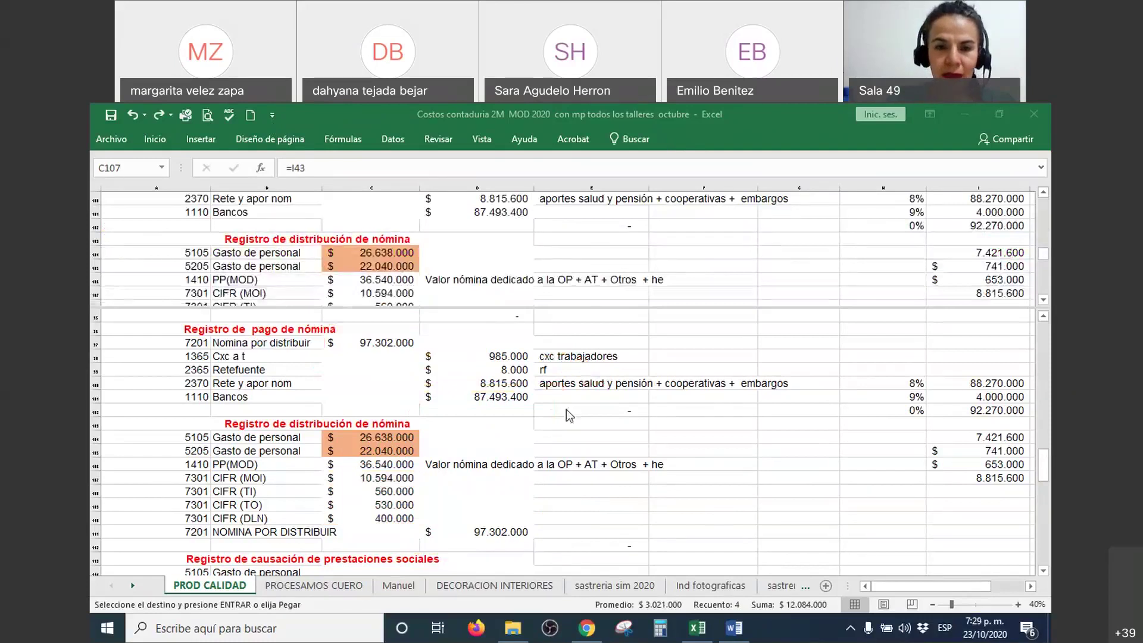
Set the font colour of the amounts in the Registro de causación de prestaciones sociales to black
key(ctrl+v)
scroll(536, 250, up, 3)
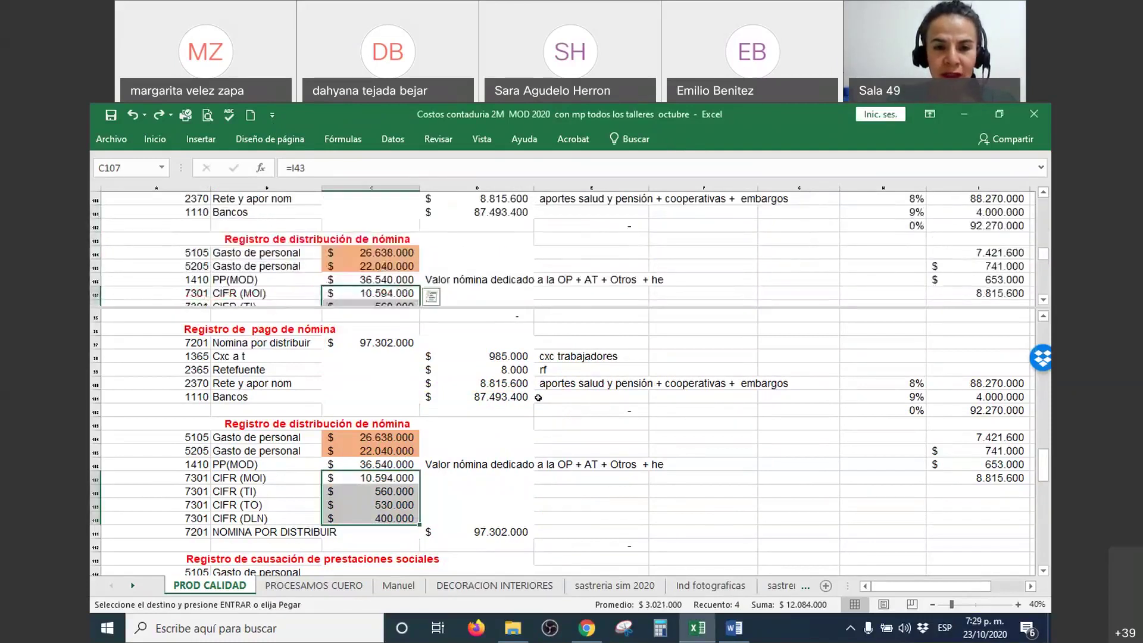
click(522, 433)
scroll(521, 433, down, 4)
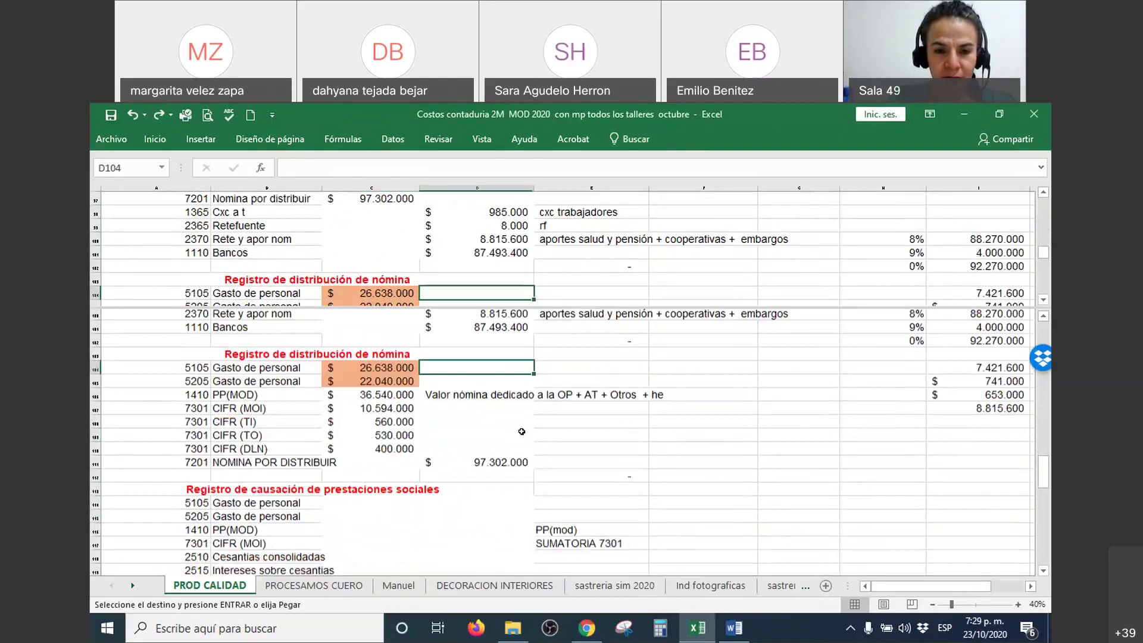
drag(333, 410, 493, 508)
right_click(494, 509)
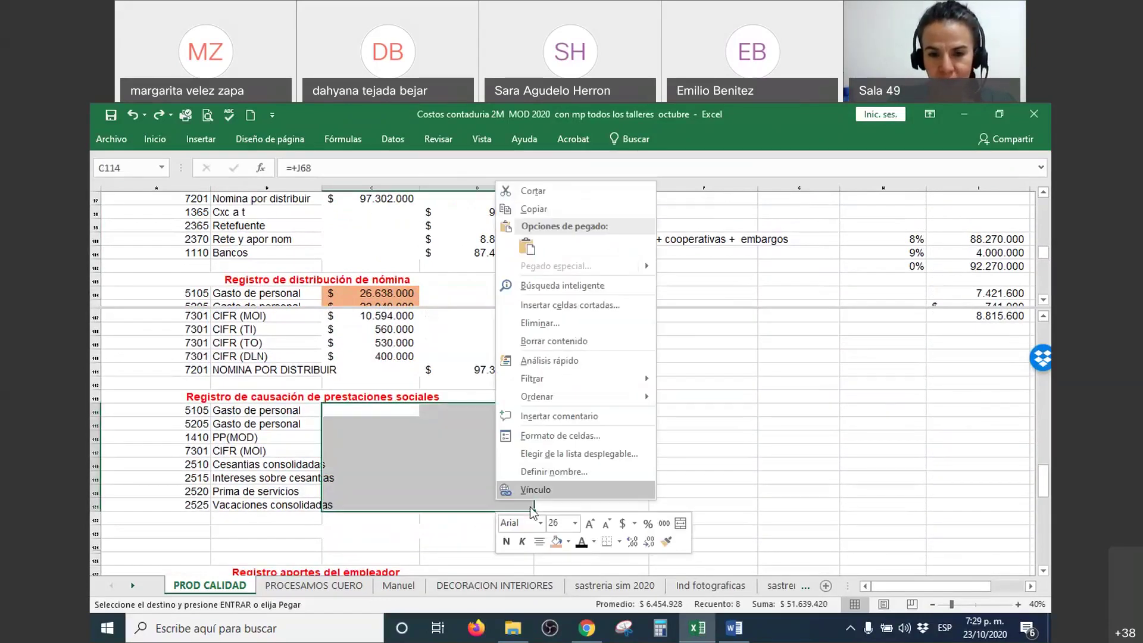
key(Escape)
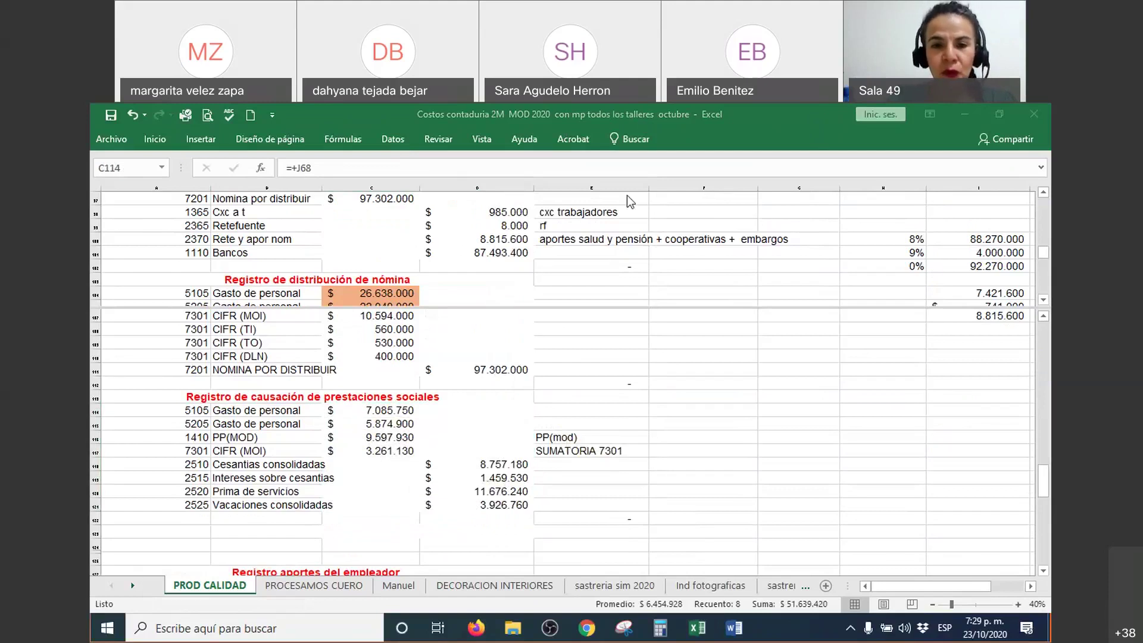
Enlarge the upper pane and bring the Calculo Gastos y costos (débitos) de prestaciones sociales table into it, selecting its title
scroll(619, 239, up, 1)
scroll(595, 285, down, 1)
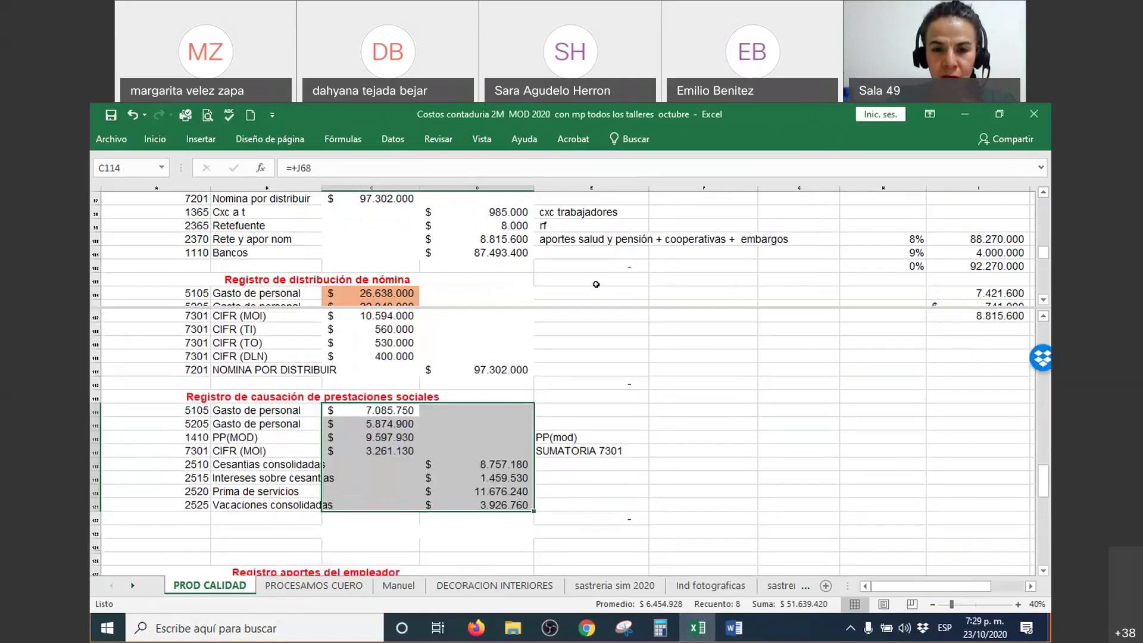
drag(590, 308, 585, 384)
click(589, 391)
scroll(616, 313, up, 4)
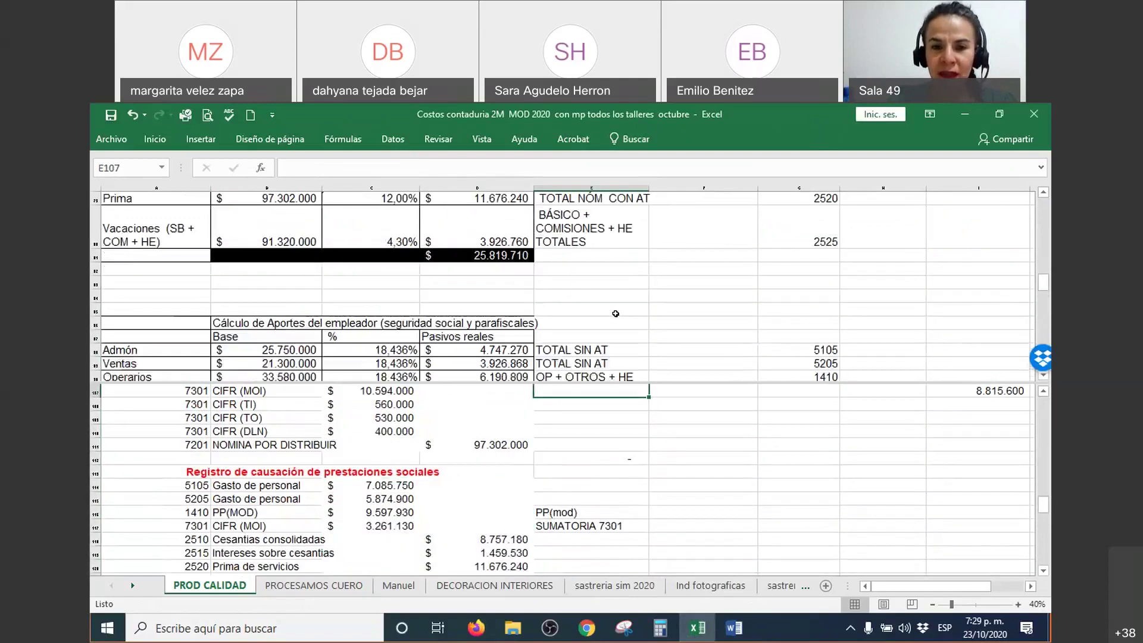
scroll(615, 313, up, 6)
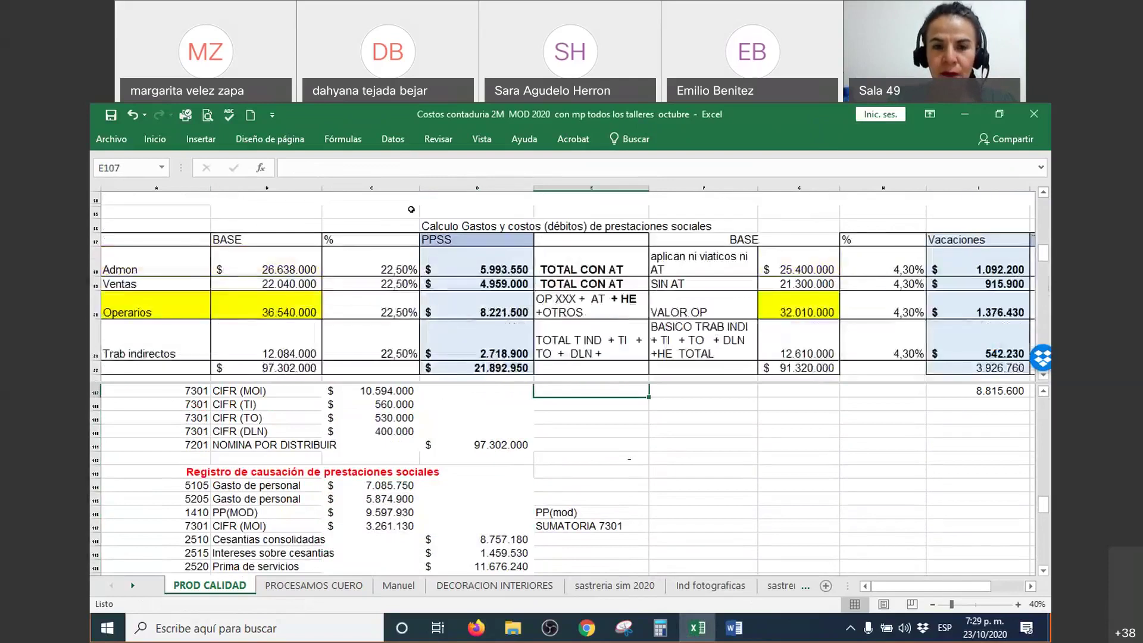
click(477, 227)
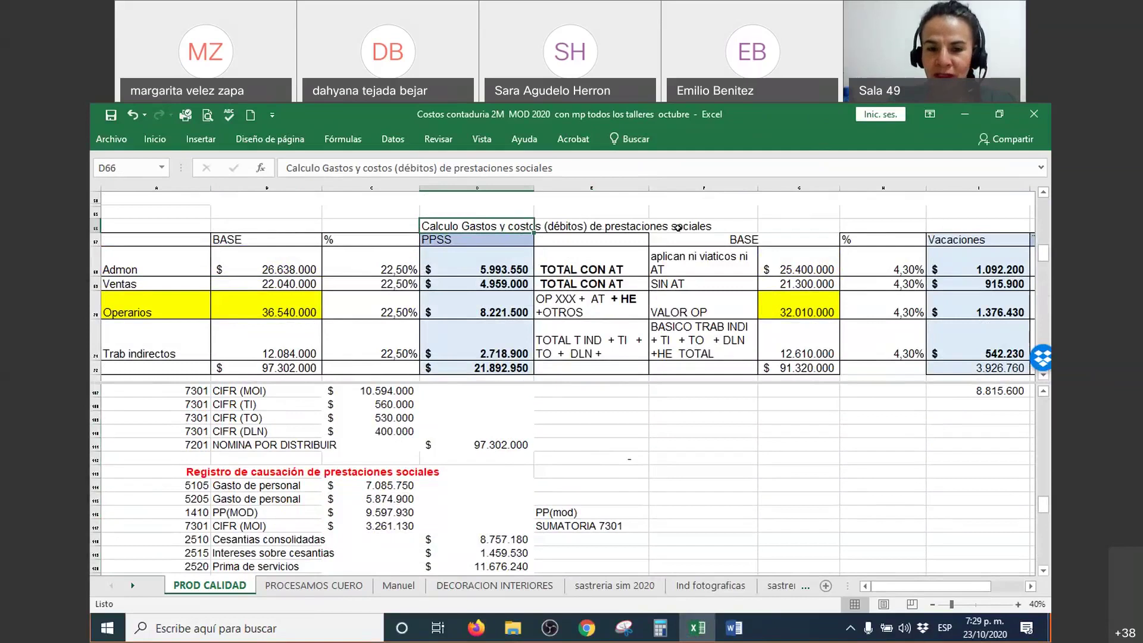
Re-split the window into four panes at the Operarios vacation base, with the benefits table above the Registro de causación de prestaciones sociales
click(785, 313)
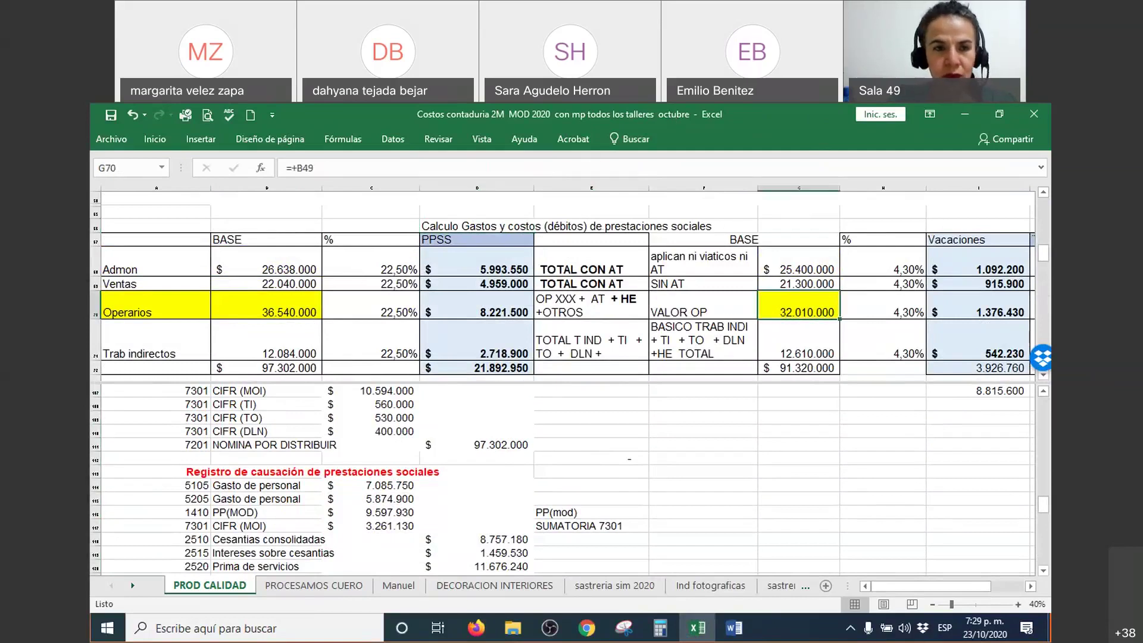
click(156, 139)
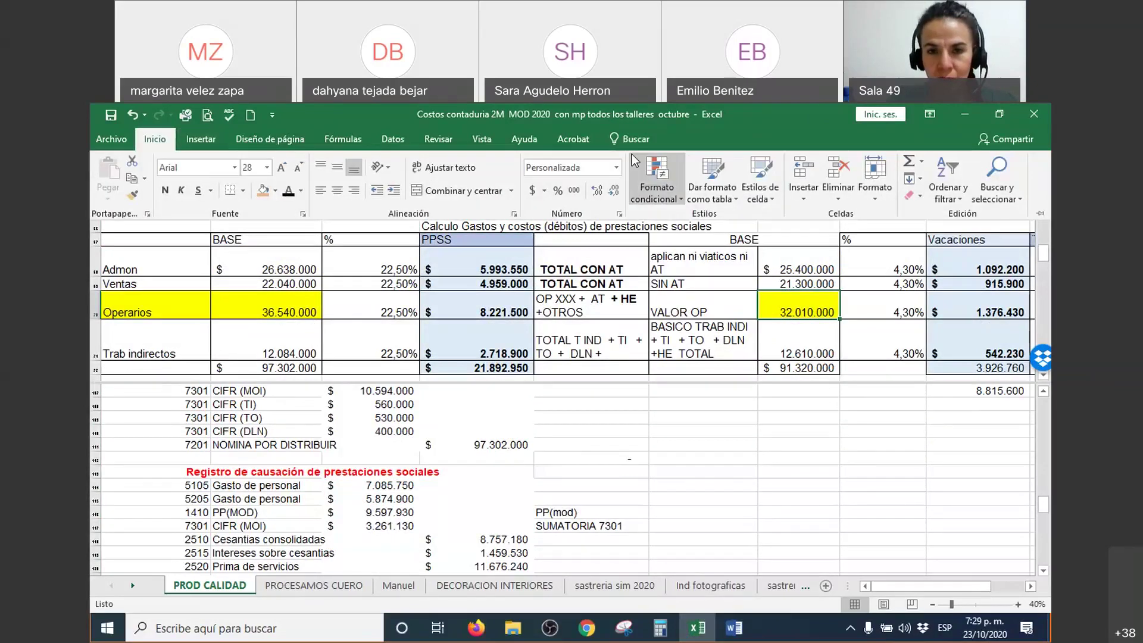
click(492, 140)
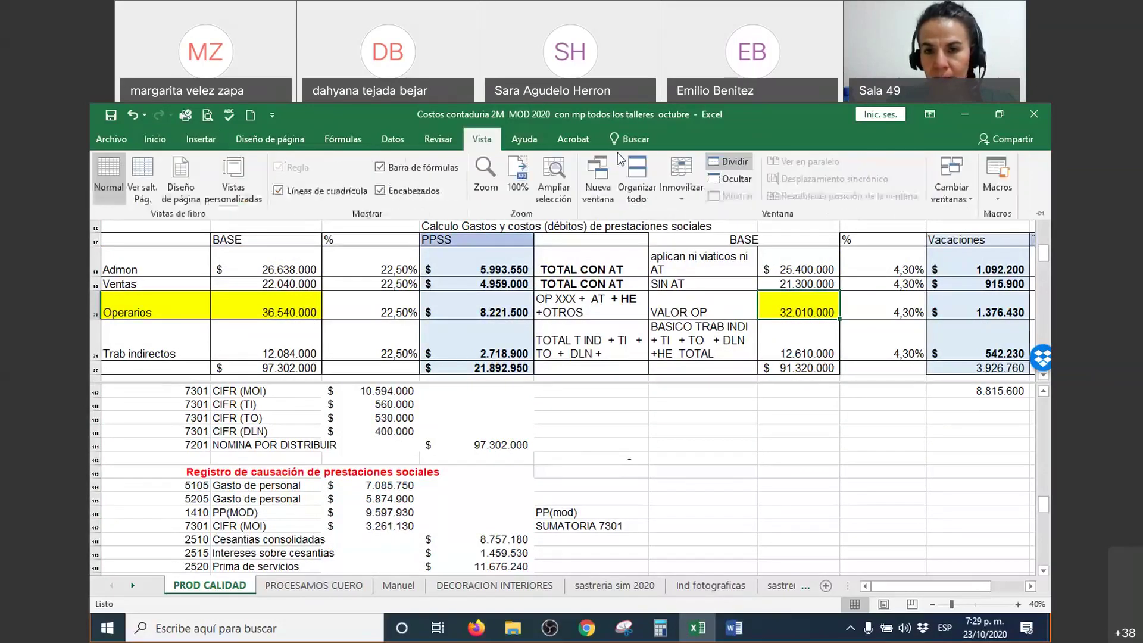
click(727, 164)
click(727, 164)
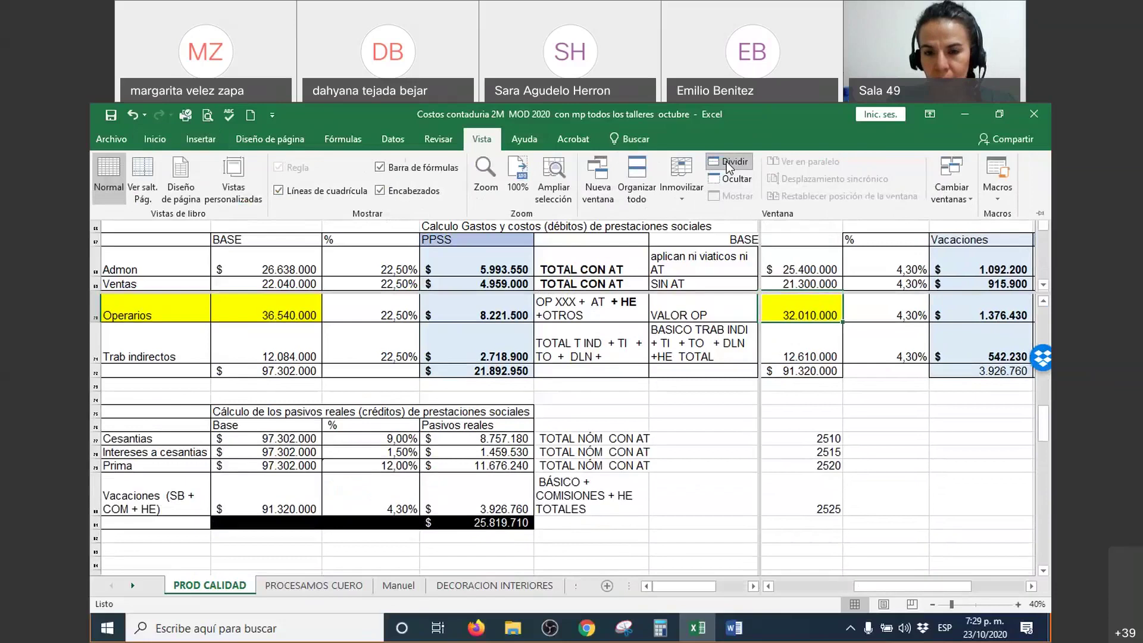
drag(626, 292, 566, 378)
click(562, 438)
scroll(558, 437, down, 12)
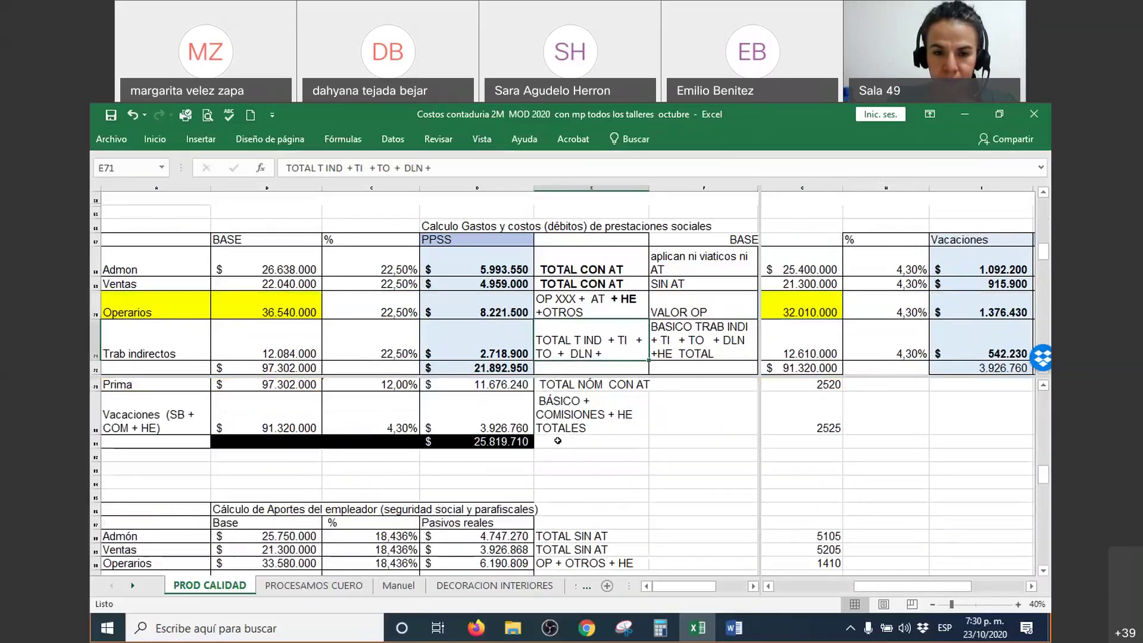
scroll(558, 437, down, 3)
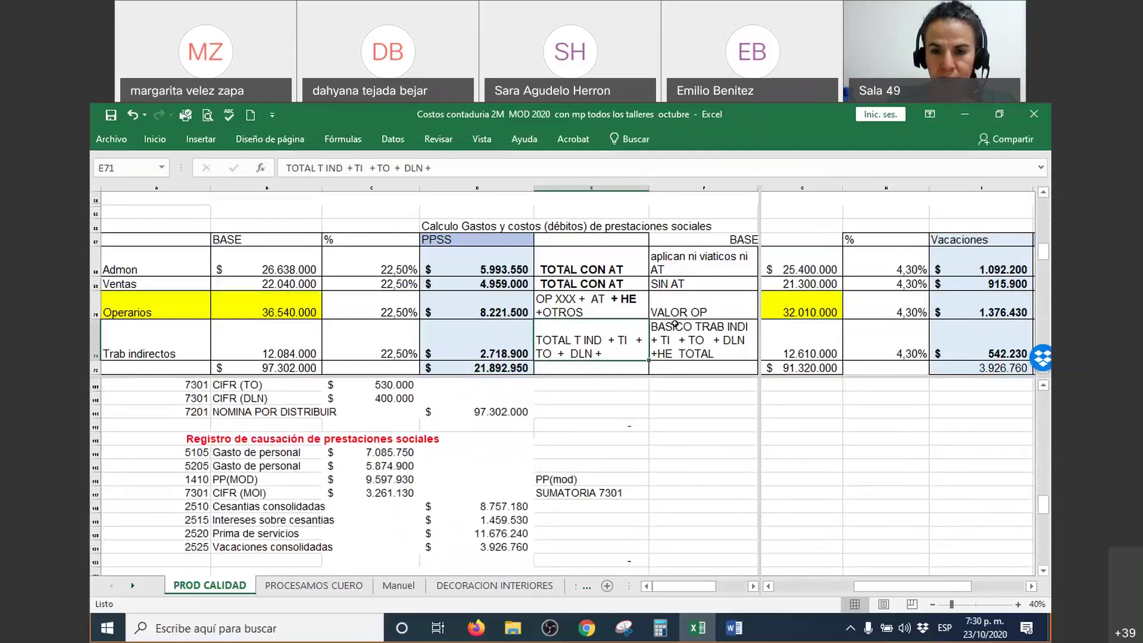
Show the PPSS + VACACIONES column beside the benefits bases and check-mark its Admon amount and the matching 5105 Gasto de personal debit
click(857, 283)
key(Down)
key(Down)
key(Down)
key(Down)
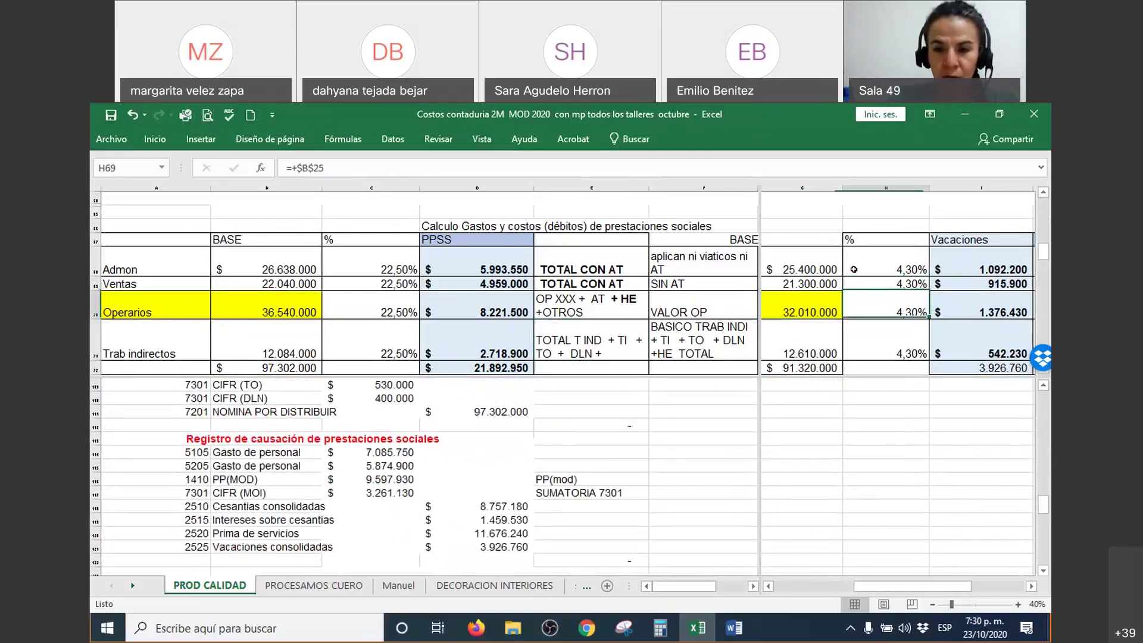
key(Right)
key(Right)
key(Right)
key(Right)
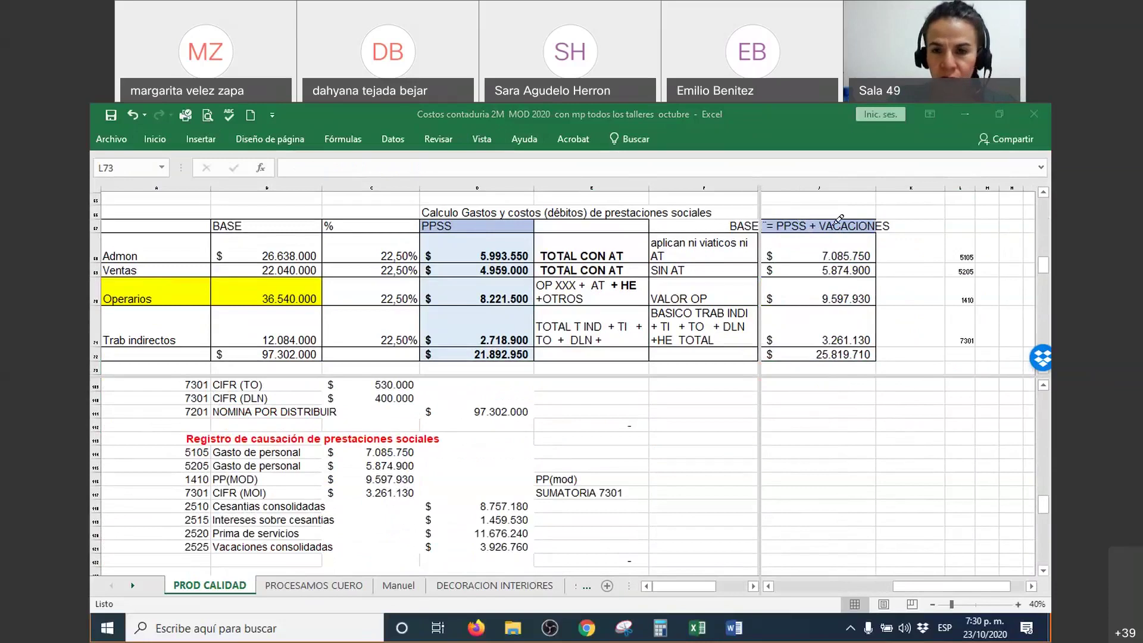
mouse_move(882, 249)
mouse_down()
mouse_move(888, 257)
mouse_move(922, 225)
mouse_up()
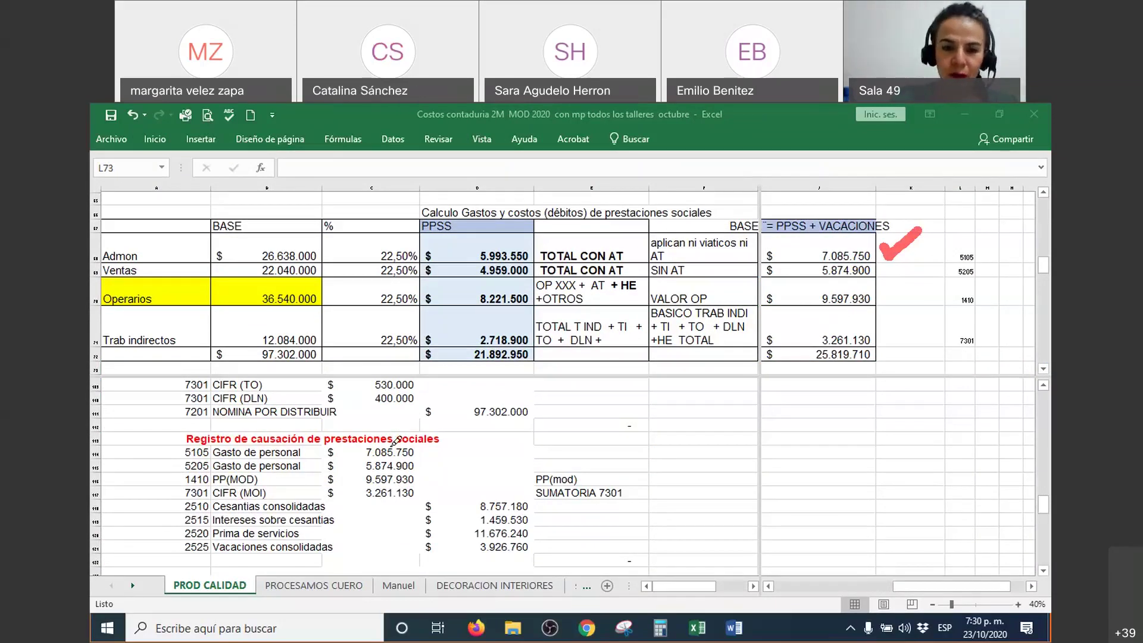
drag(418, 445, 438, 432)
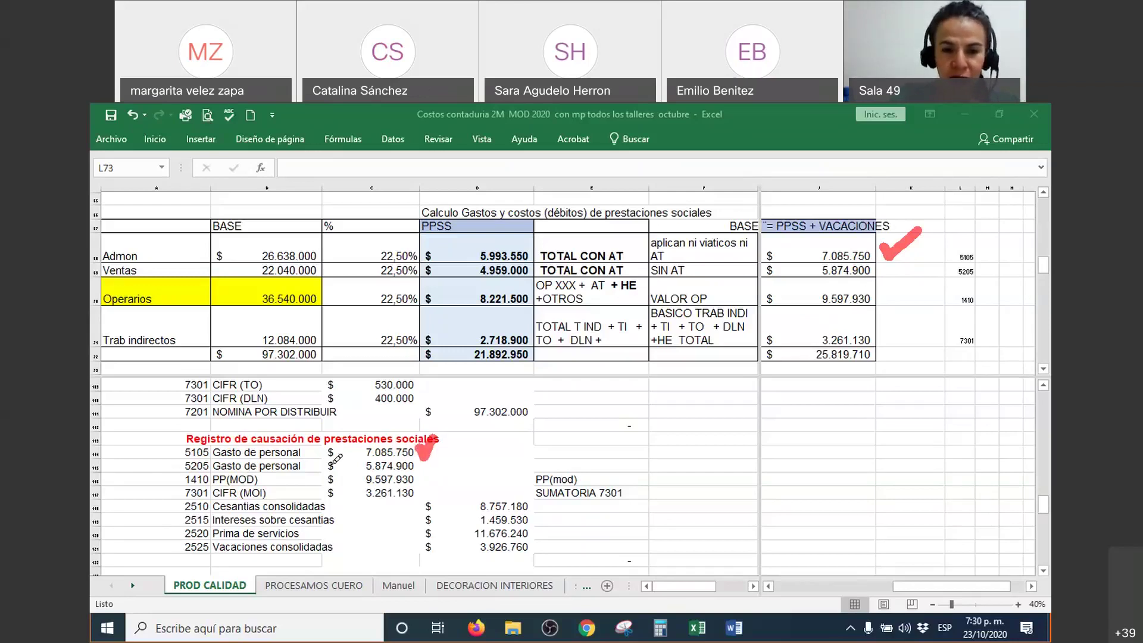
Tick the four matching debit amounts in the PPSS + VACACIONES column and the journal entry, and line their account codes in blue
drag(428, 460, 451, 447)
drag(895, 272, 925, 248)
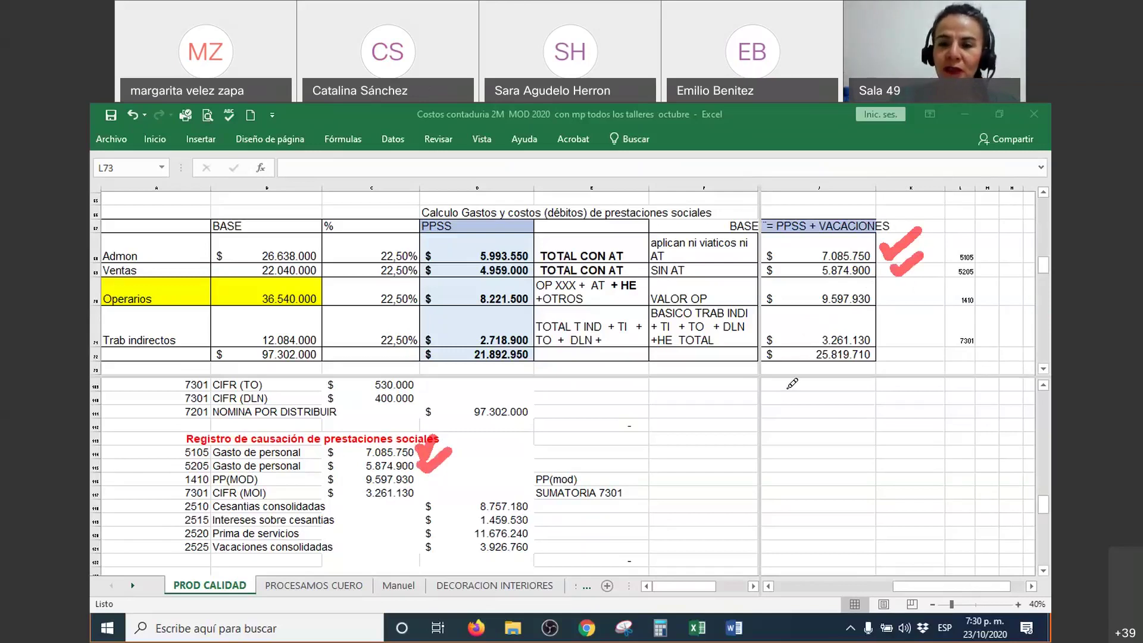
mouse_move(897, 287)
mouse_down()
mouse_move(902, 302)
mouse_move(918, 275)
mouse_up()
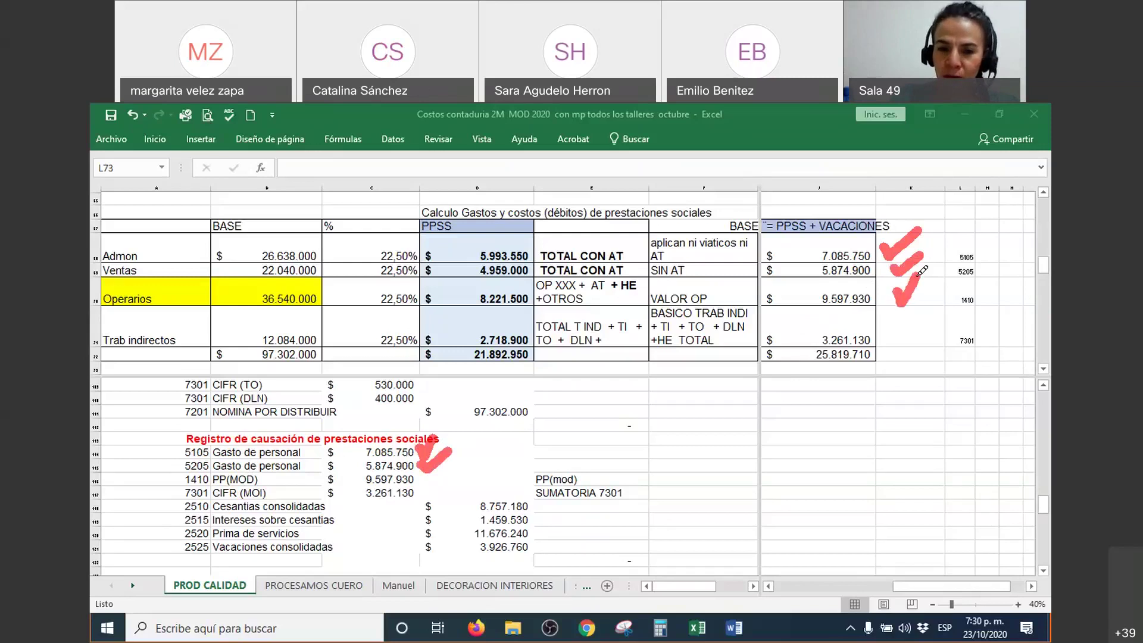
drag(423, 479, 452, 462)
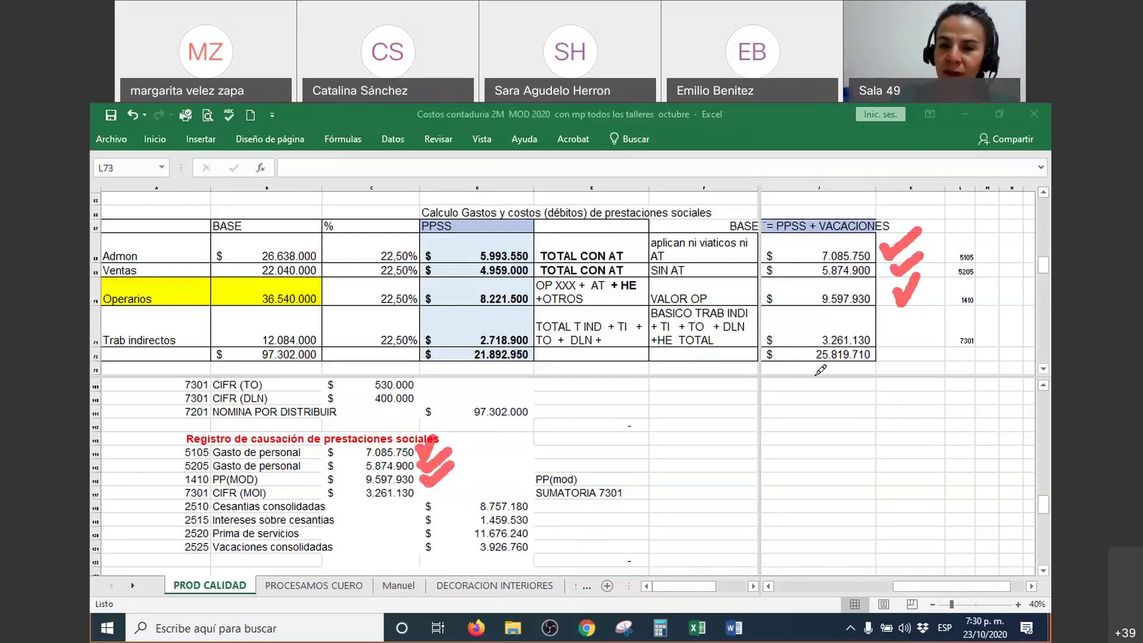
mouse_move(891, 329)
mouse_down()
mouse_move(903, 333)
mouse_move(936, 302)
mouse_up()
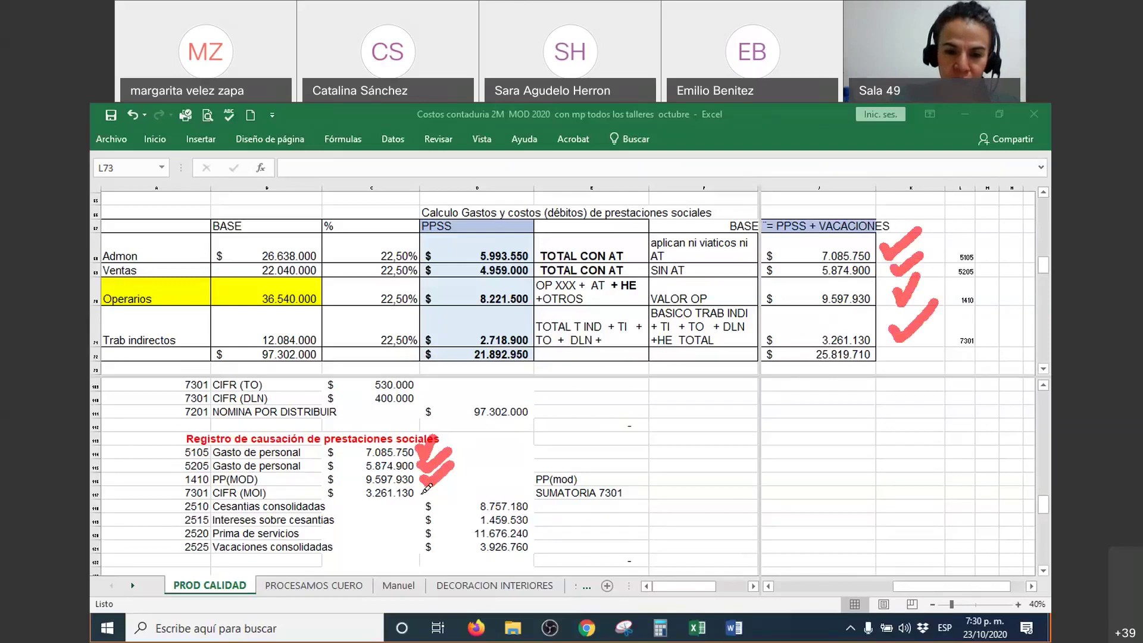
drag(424, 492, 451, 474)
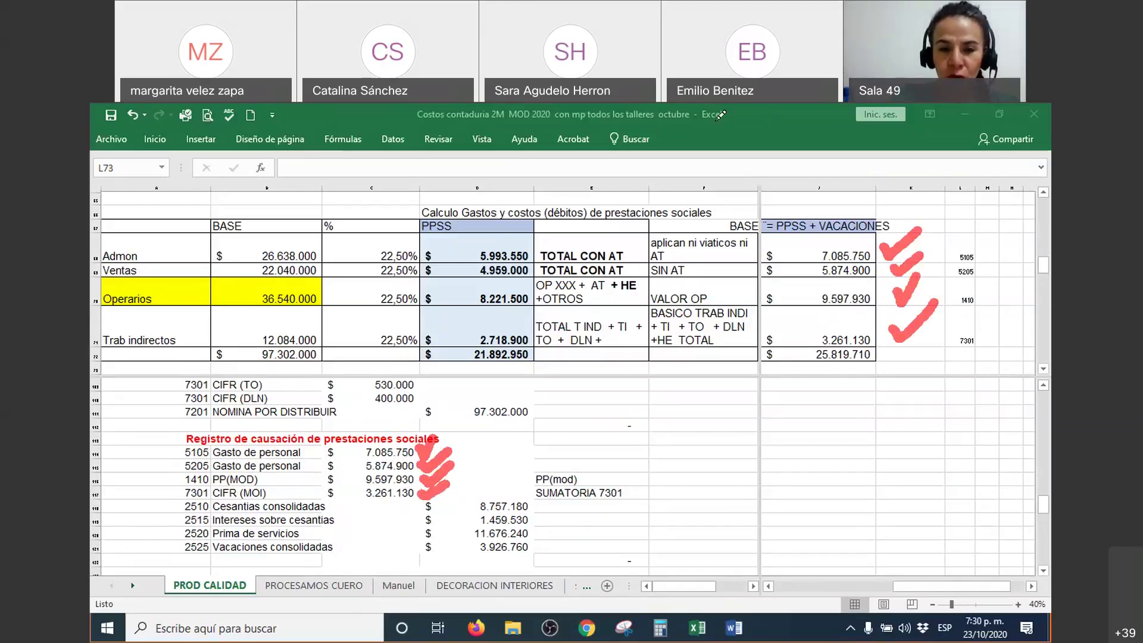
drag(180, 444, 178, 501)
click(177, 443)
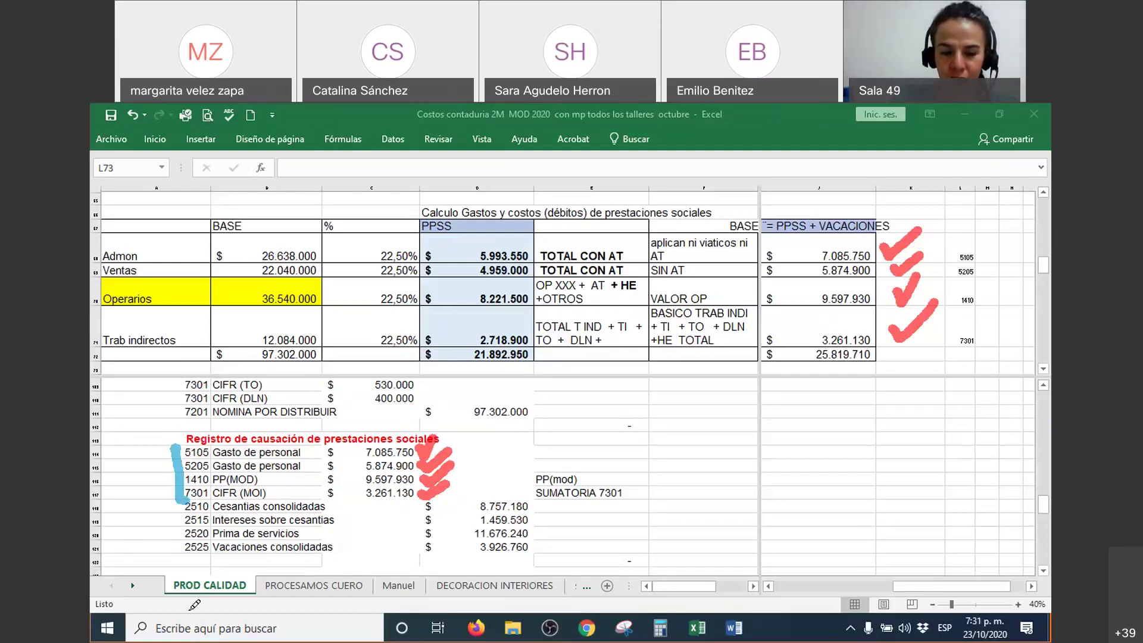
Undo all the pen marks on the debit amounts and account codes
key(ctrl+z)
key(ctrl+z)
key(ctrl+z)
key(ctrl+z)
key(ctrl+z)
key(ctrl+z)
key(ctrl+z)
key(ctrl+z)
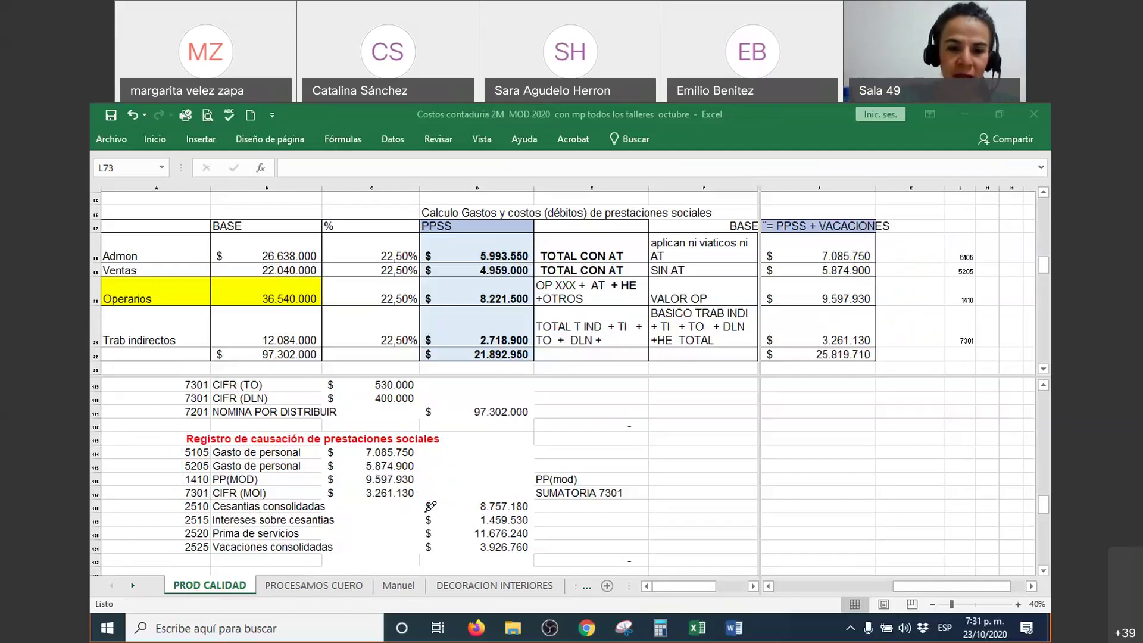
Bracket the four credit amounts in the prestaciones sociales entry and show the pasivos reales calculation above it
mouse_move(527, 496)
mouse_down()
mouse_move(539, 546)
mouse_move(507, 558)
mouse_up()
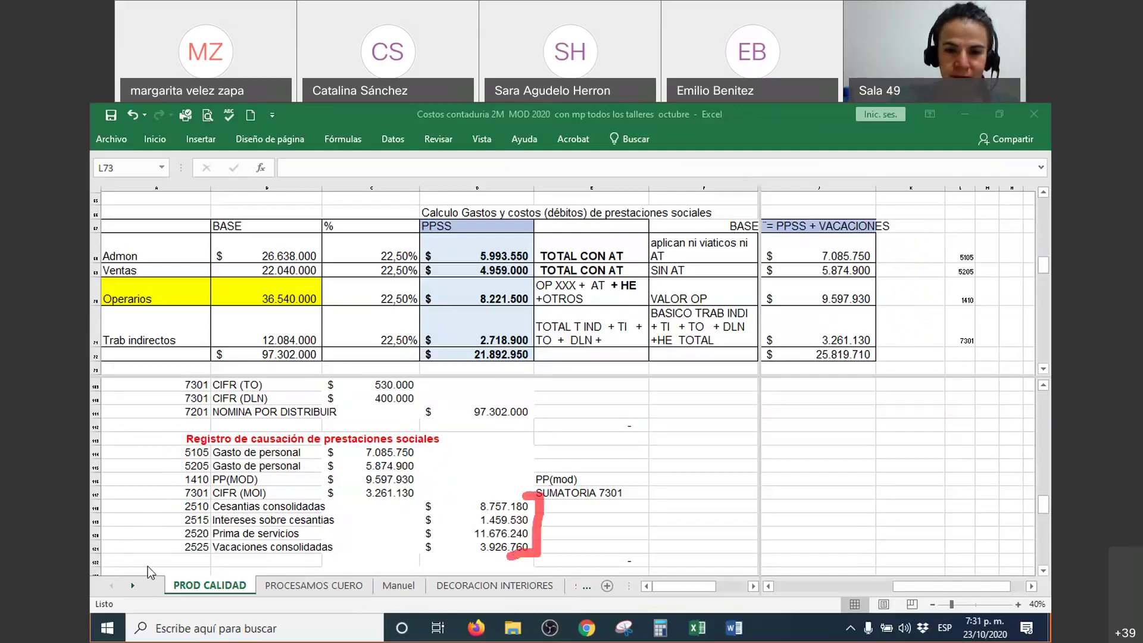
scroll(539, 285, down, 3)
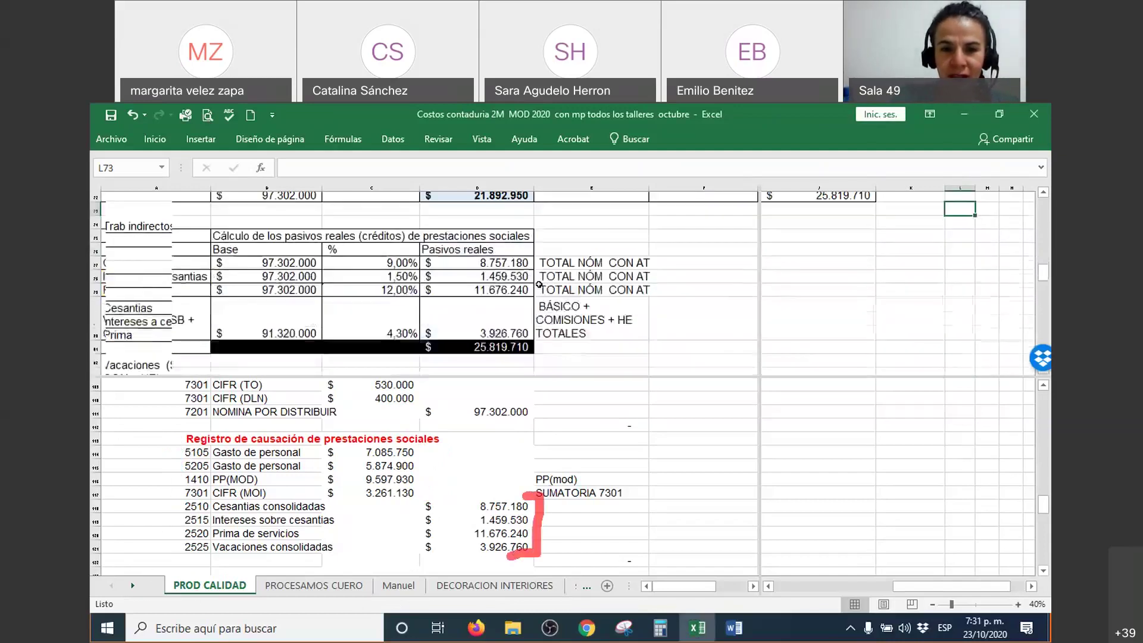
scroll(538, 285, down, 1)
click(463, 291)
key(Left)
key(Left)
key(Left)
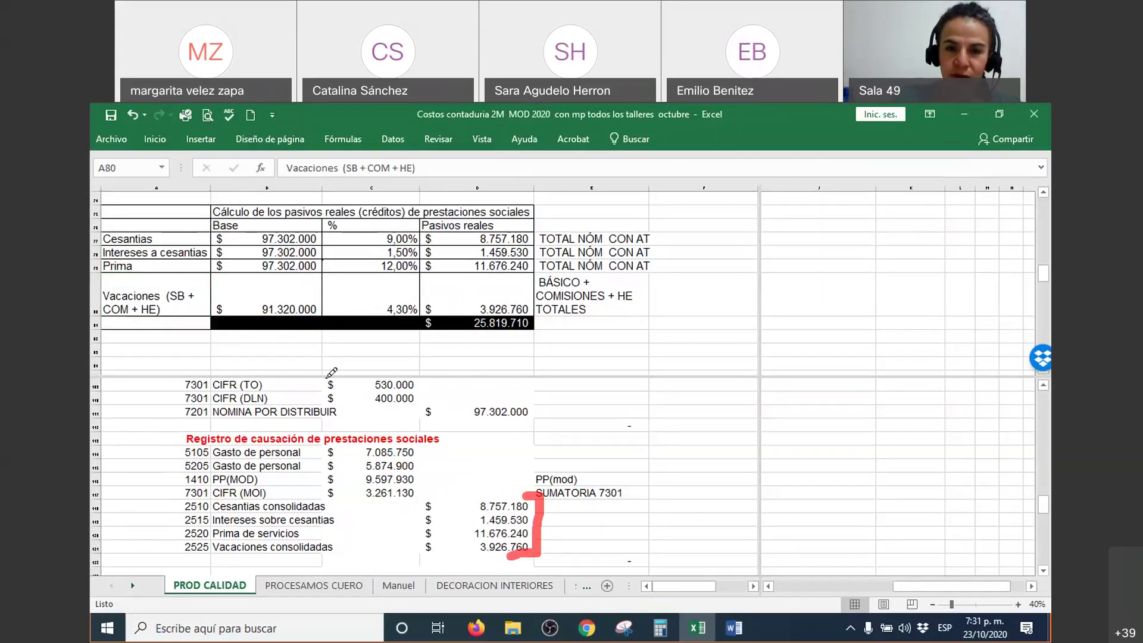
Tick Cesantías, Intereses, Prima and Vacaciones in both the pasivos reales table and the journal entry, and bracket the table
mouse_move(543, 236)
mouse_down()
mouse_move(556, 244)
mouse_move(590, 223)
mouse_up()
drag(459, 489, 458, 511)
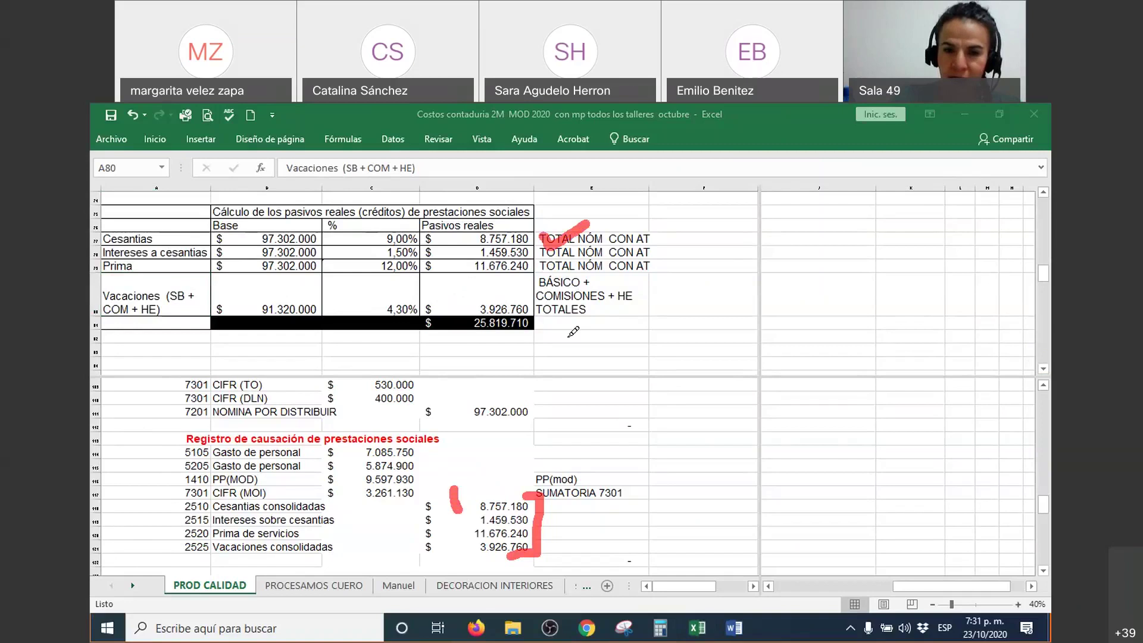
mouse_move(551, 246)
mouse_down()
mouse_move(562, 262)
mouse_move(604, 237)
mouse_up()
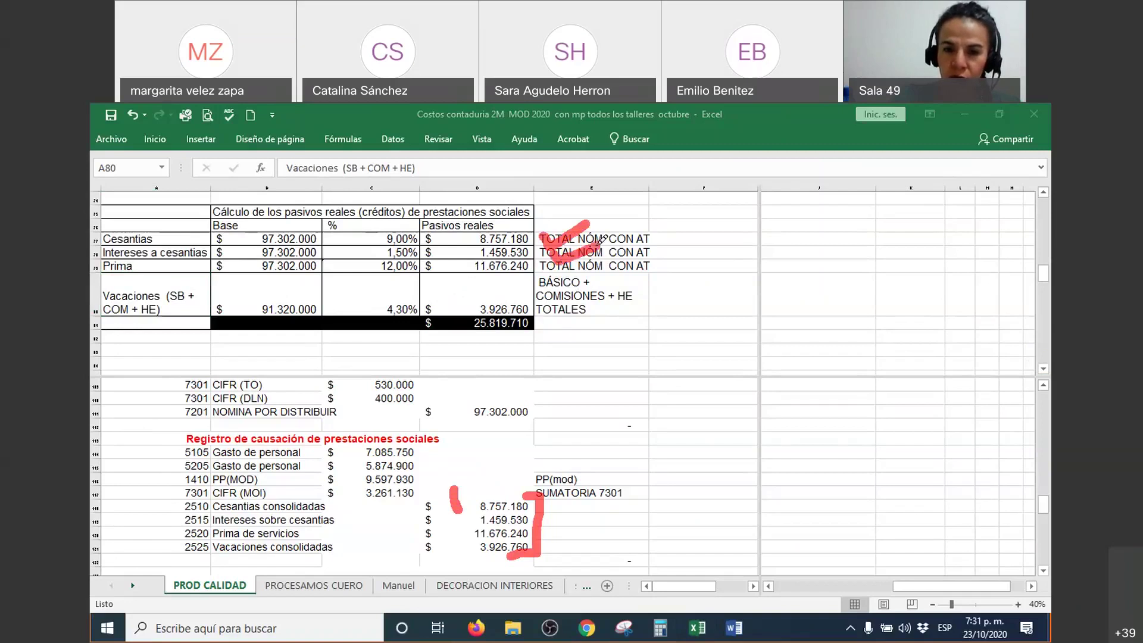
mouse_move(453, 519)
mouse_down()
mouse_move(444, 525)
mouse_move(471, 500)
mouse_up()
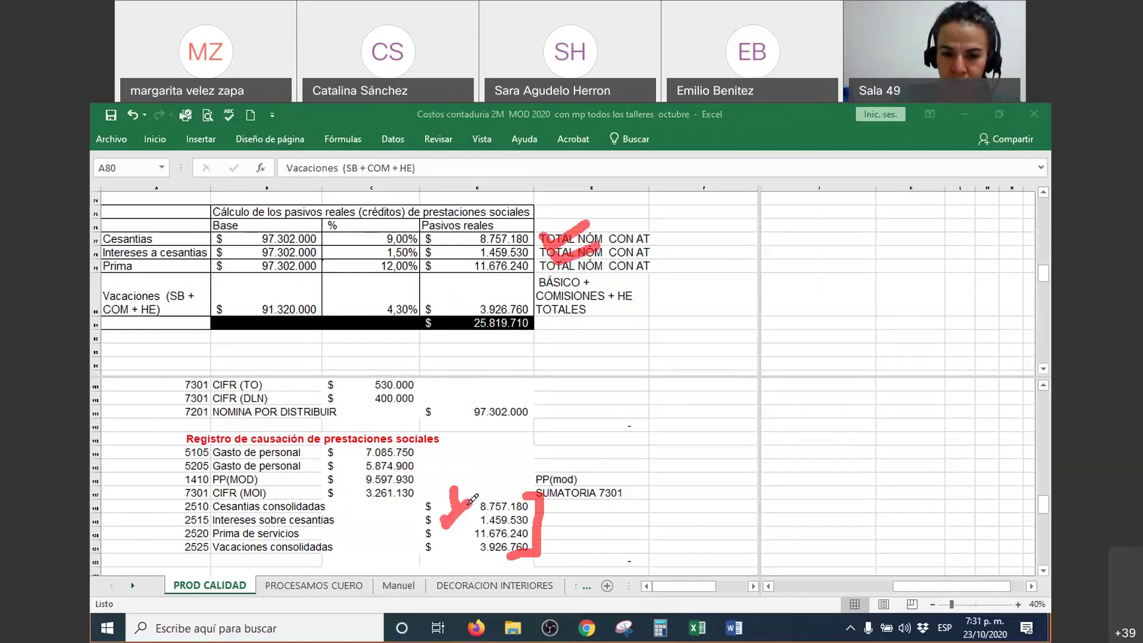
mouse_move(537, 268)
mouse_down()
mouse_move(545, 277)
mouse_move(582, 253)
mouse_up()
drag(430, 528, 426, 543)
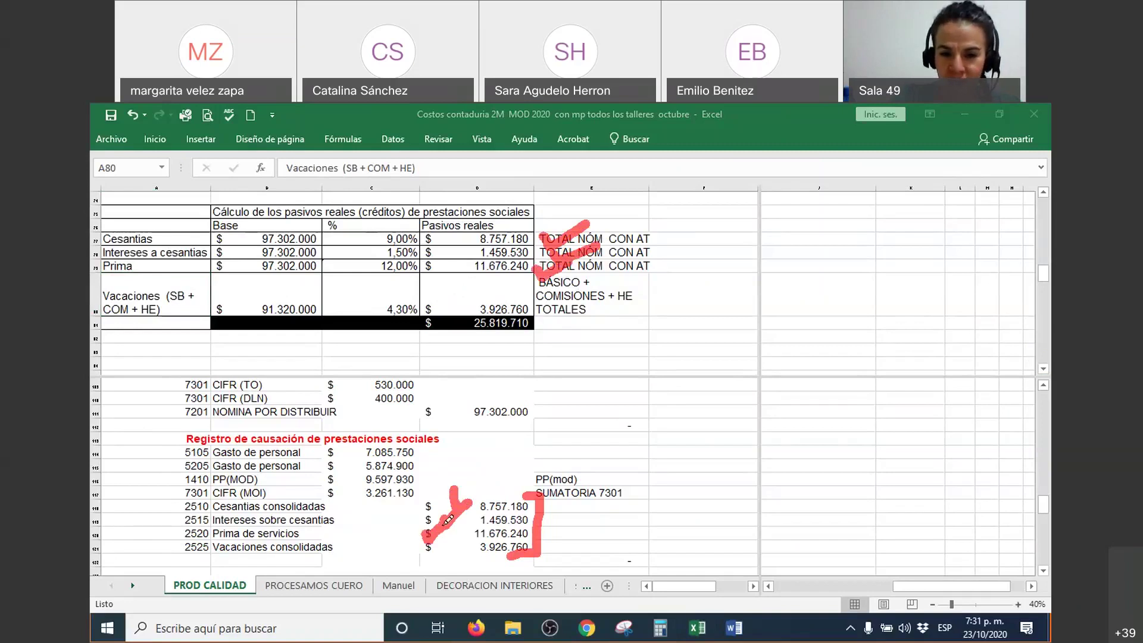
mouse_move(545, 296)
mouse_down()
mouse_move(561, 305)
mouse_move(585, 290)
mouse_up()
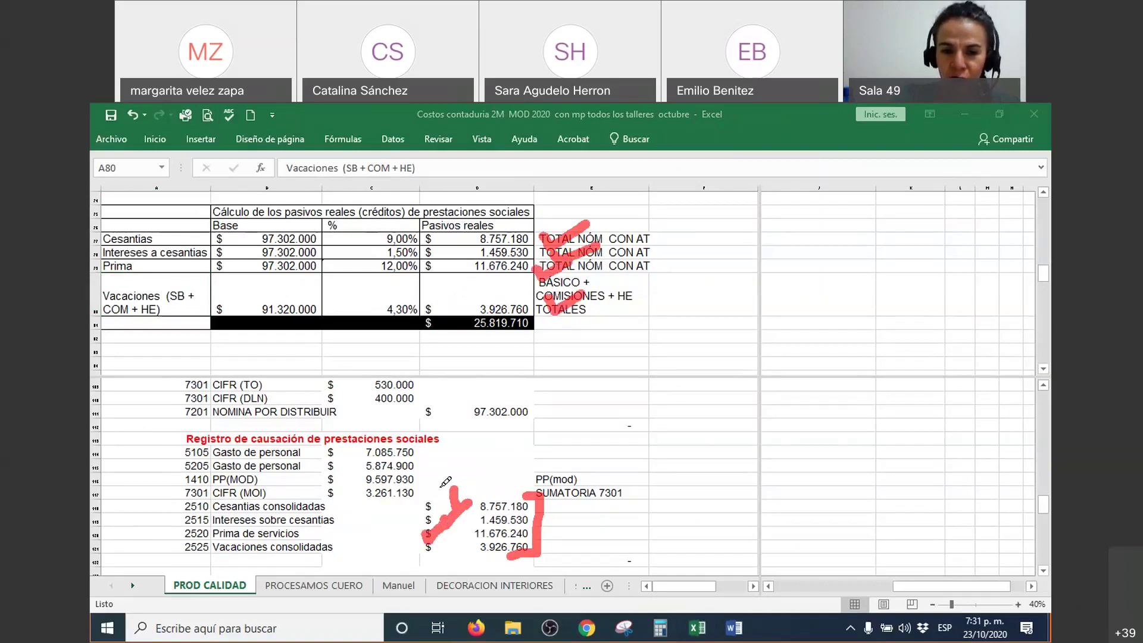
drag(407, 541, 438, 531)
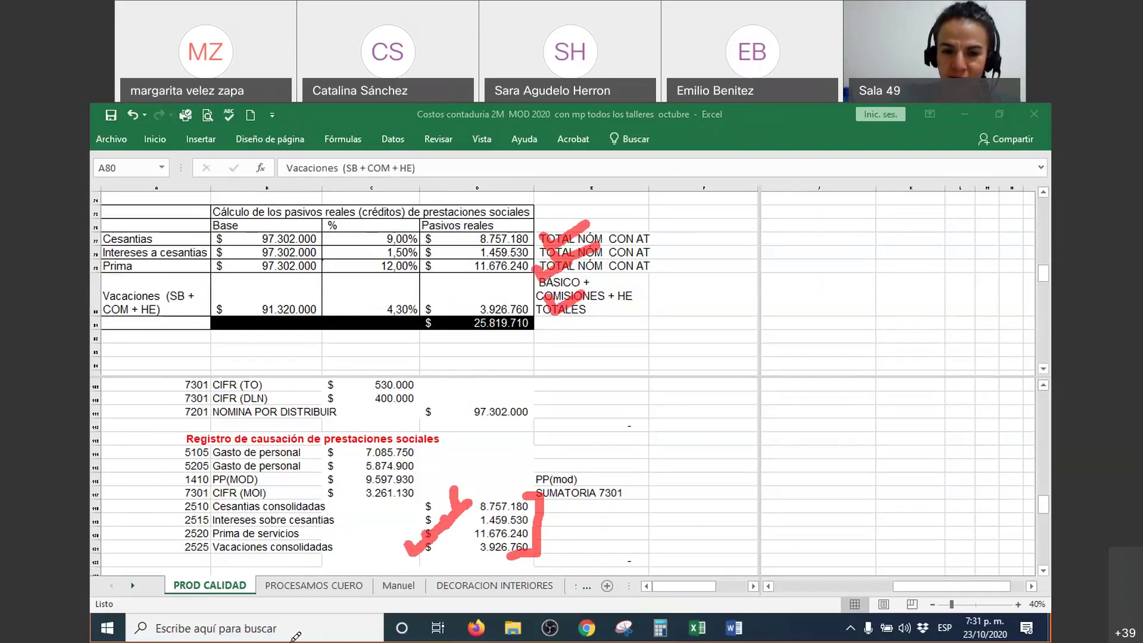
mouse_move(635, 211)
mouse_down()
mouse_move(654, 273)
mouse_move(650, 330)
mouse_move(625, 335)
mouse_up()
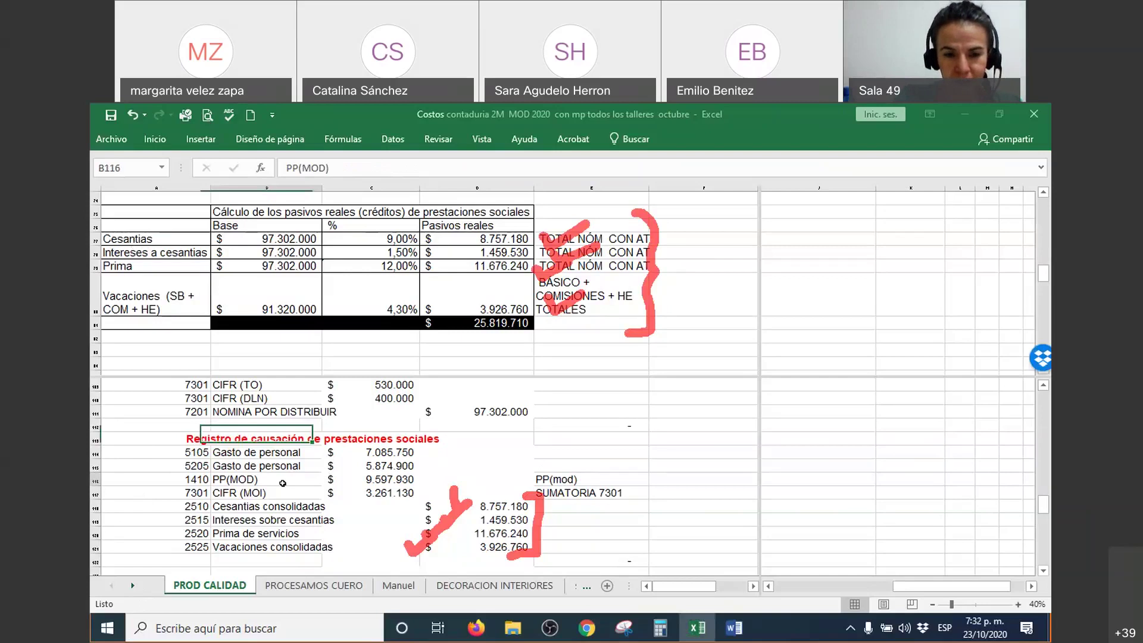
drag(333, 452, 524, 546)
key(ctrl+c)
key(ctrl+Up)
key(ctrl+Up)
key(shift+Down)
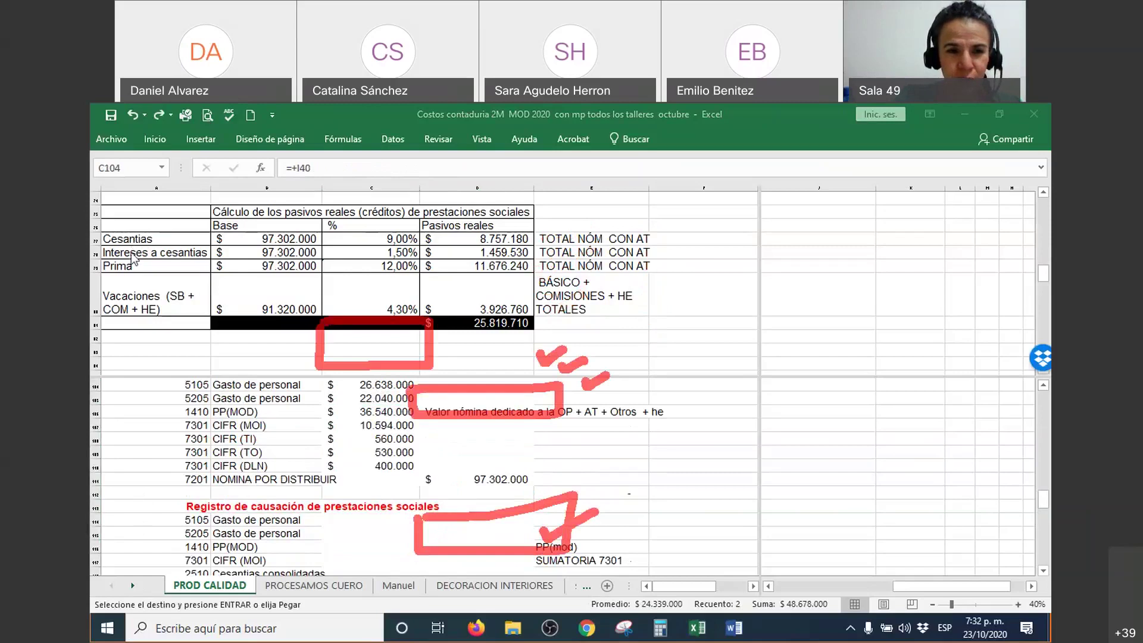
Apply black font colour to the debit and credit amounts of the Registro de causación de prestaciones sociales
click(439, 493)
scroll(440, 496, down, 2)
drag(366, 438, 507, 532)
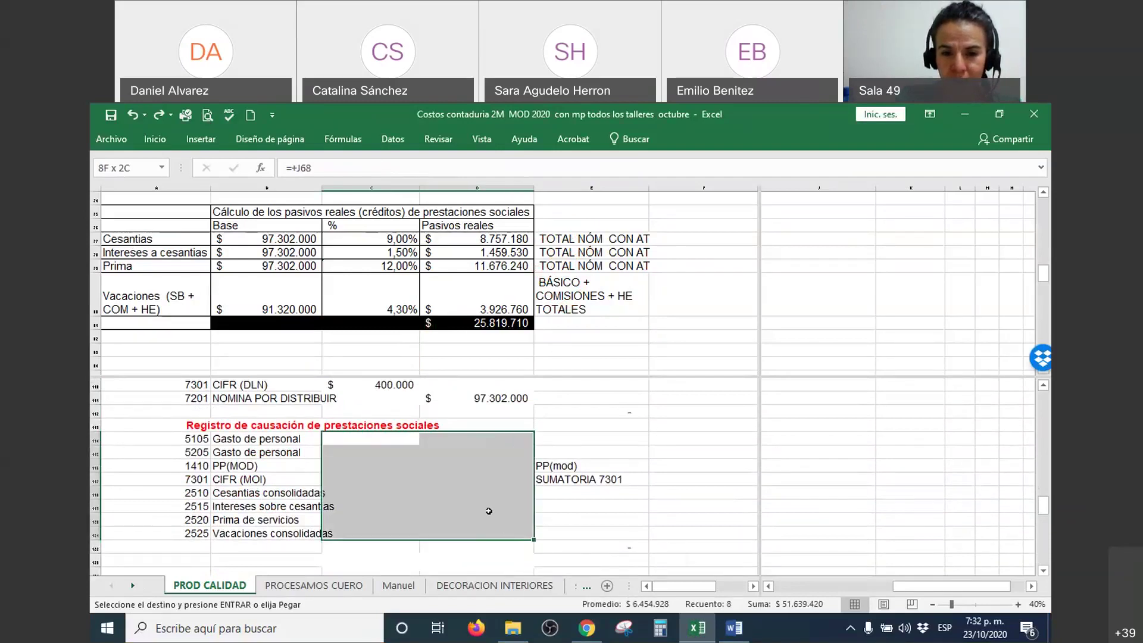
right_click(490, 512)
click(573, 552)
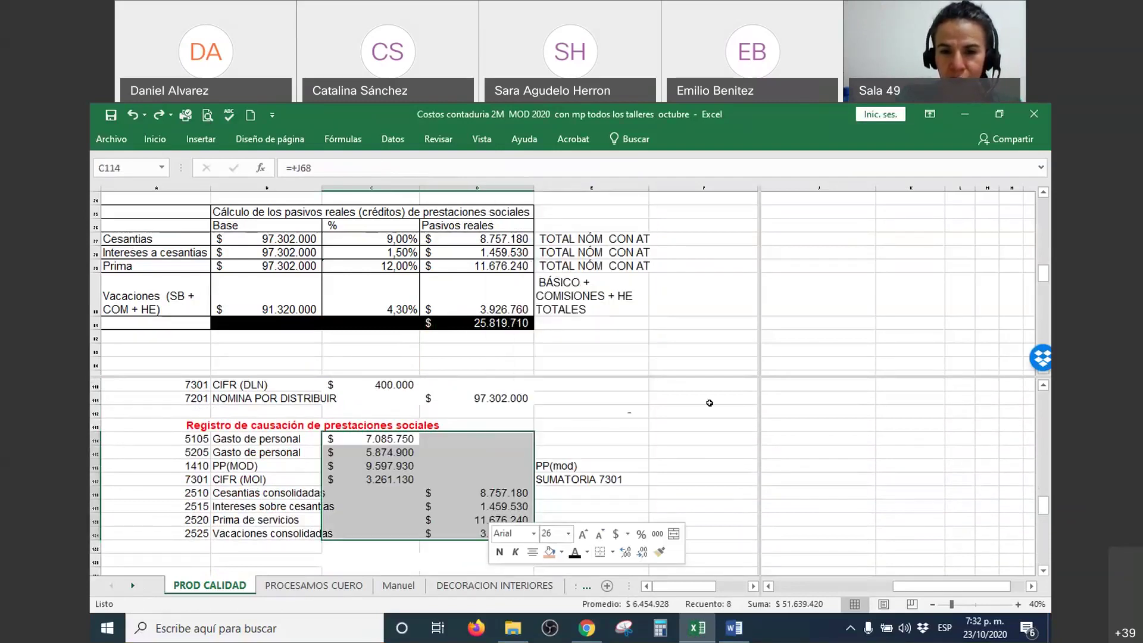
click(709, 334)
Move the vertical pane split to the edge of column E and set the sheet zoom to 40%
scroll(781, 328, up, 3)
scroll(774, 333, down, 3)
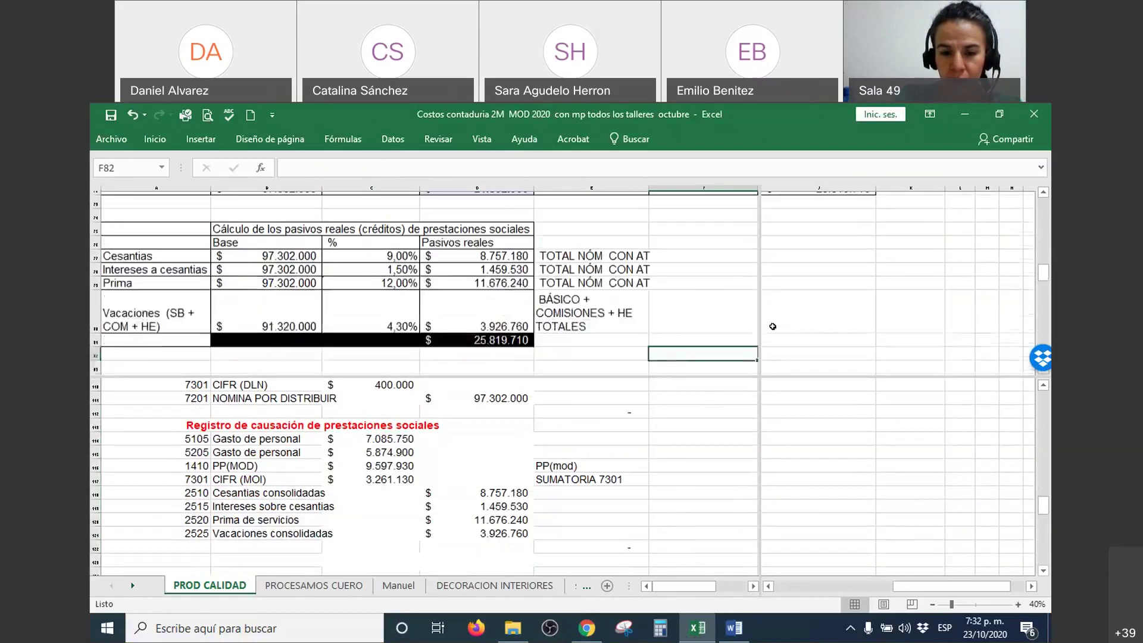
scroll(698, 355, down, 1)
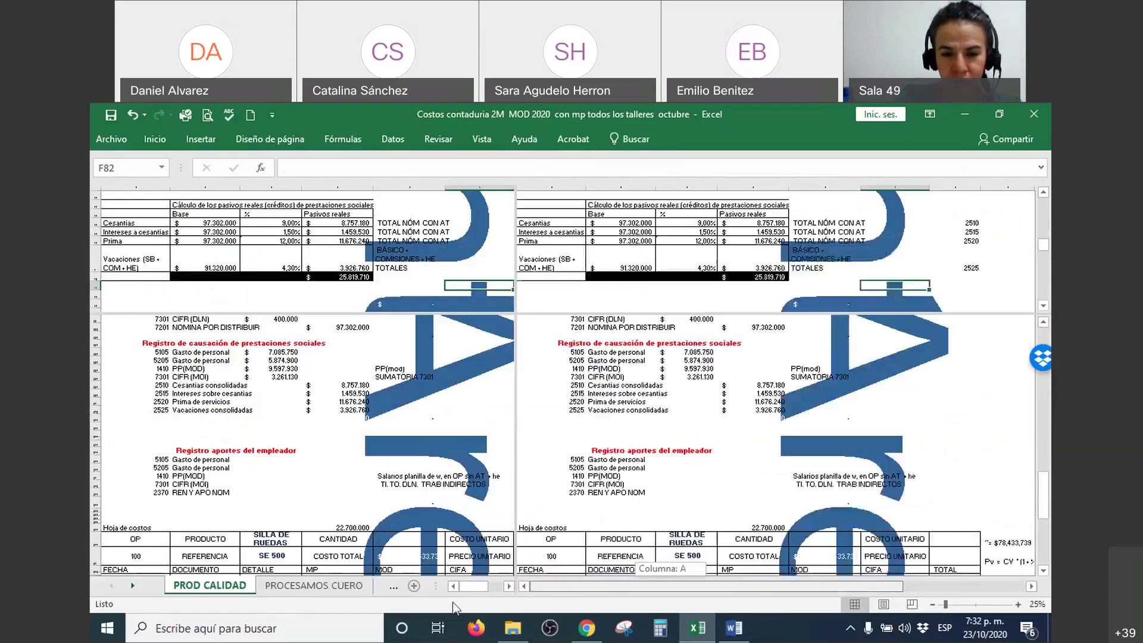
drag(511, 484, 684, 498)
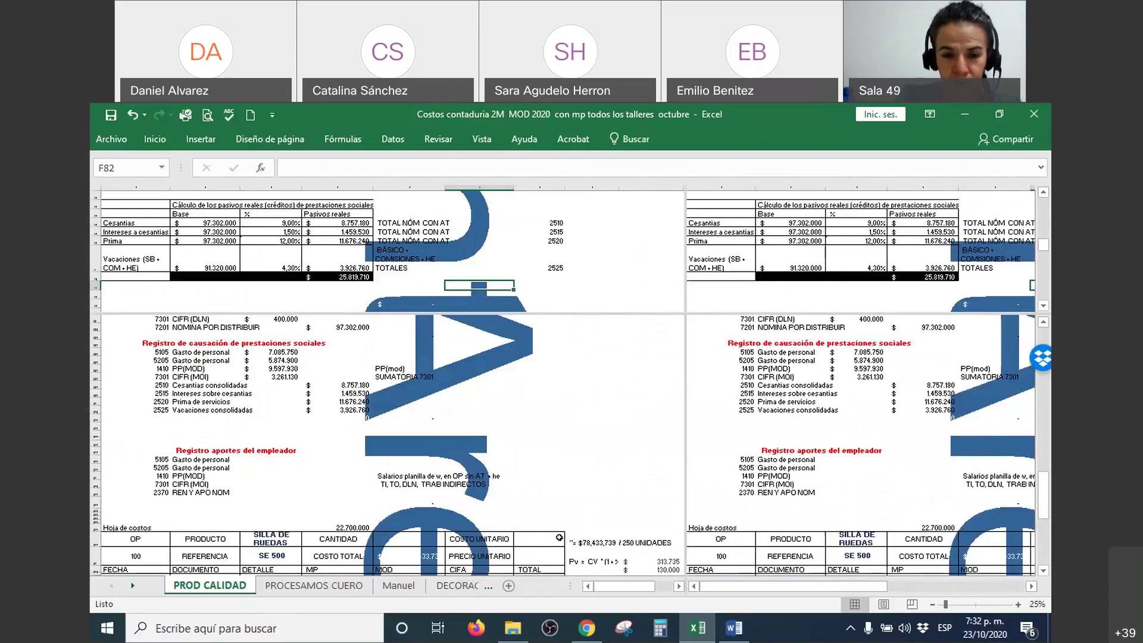
click(536, 462)
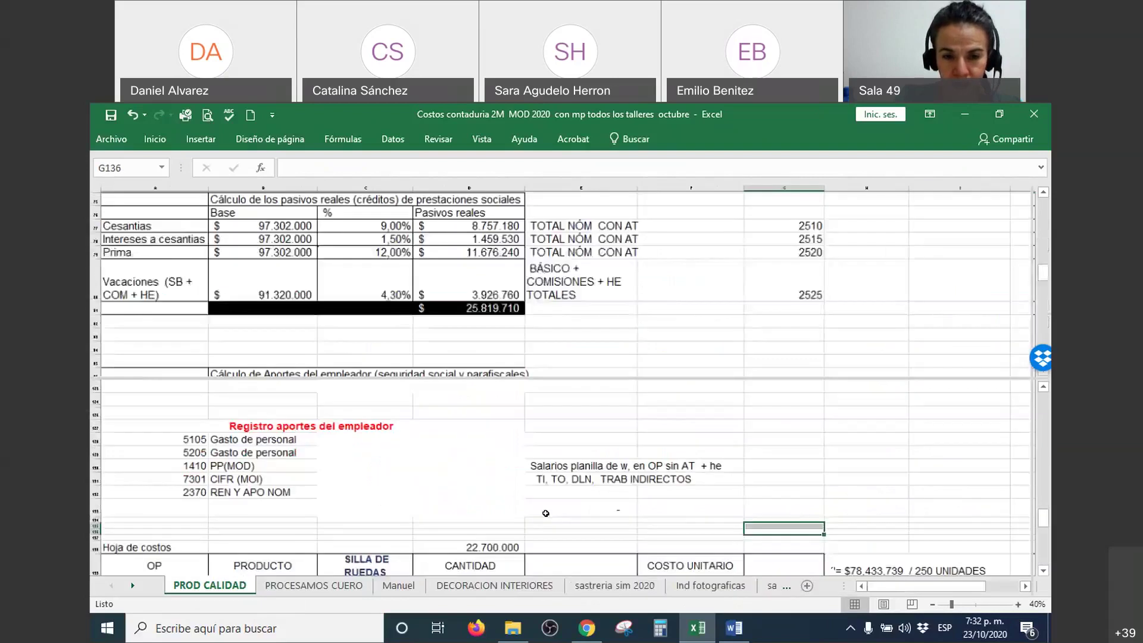
scroll(216, 289, up, 1)
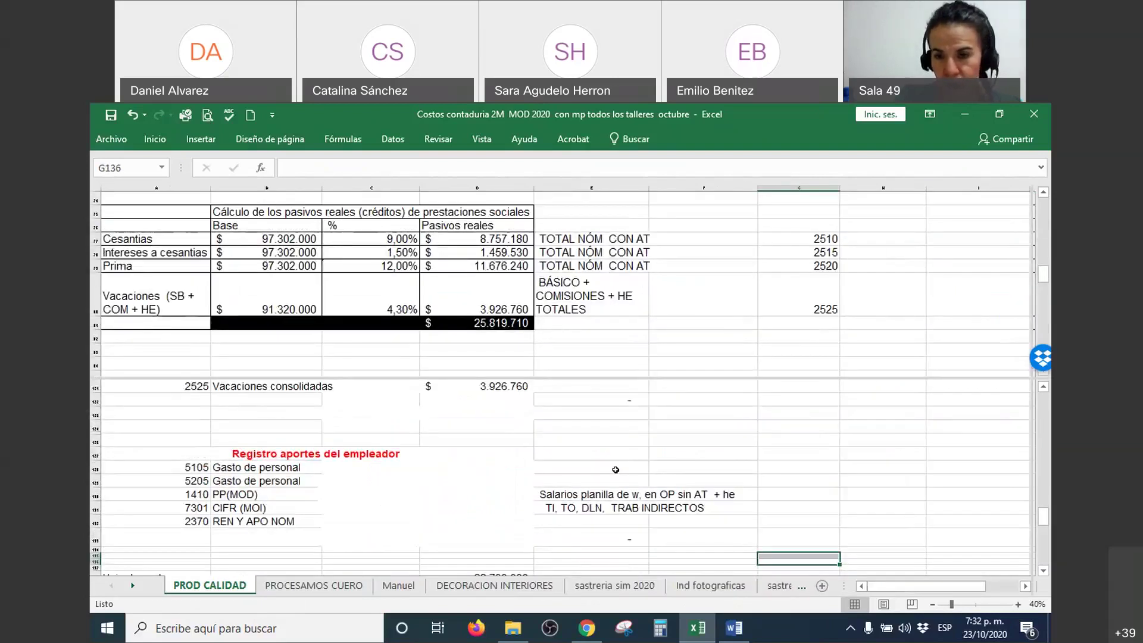
scroll(615, 471, down, 1)
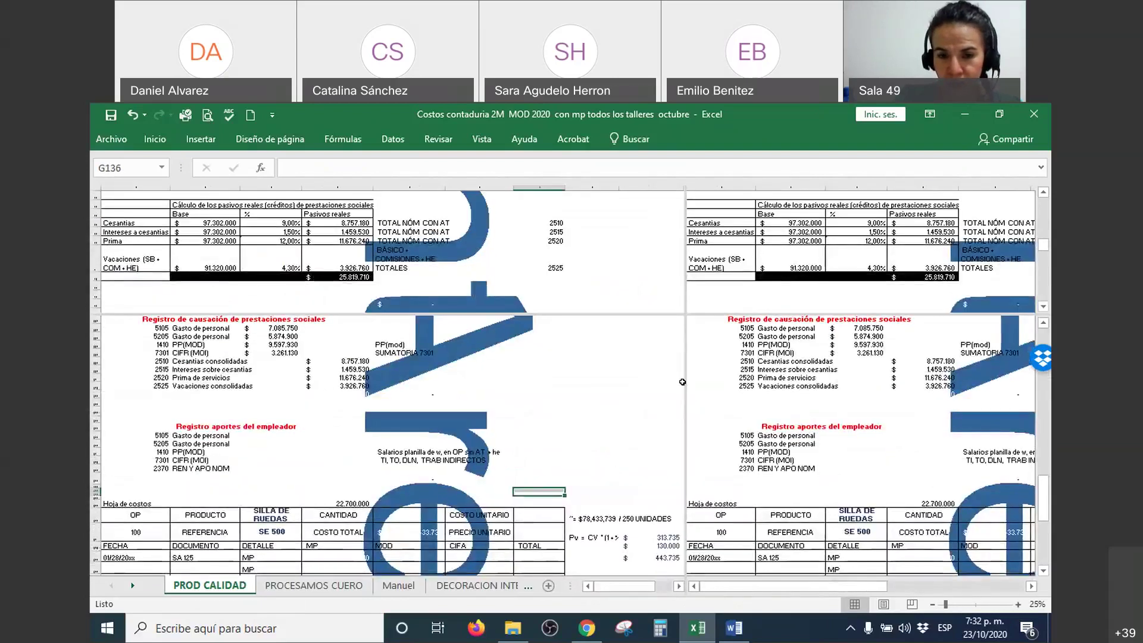
drag(685, 382, 447, 407)
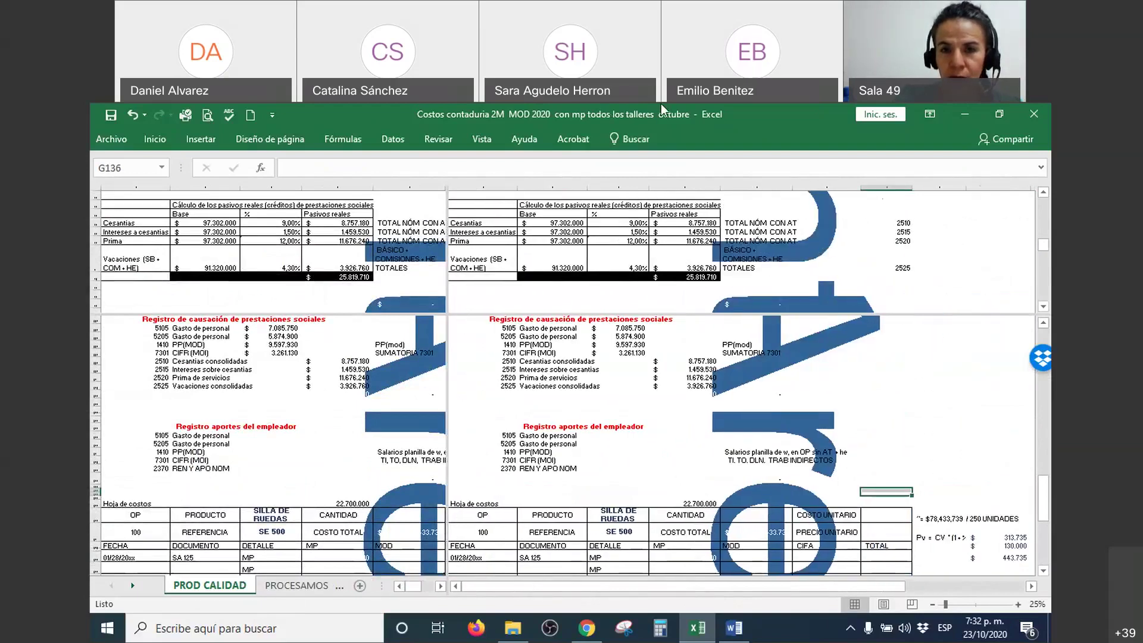
ctrl+scroll(608, 270, up, 1)
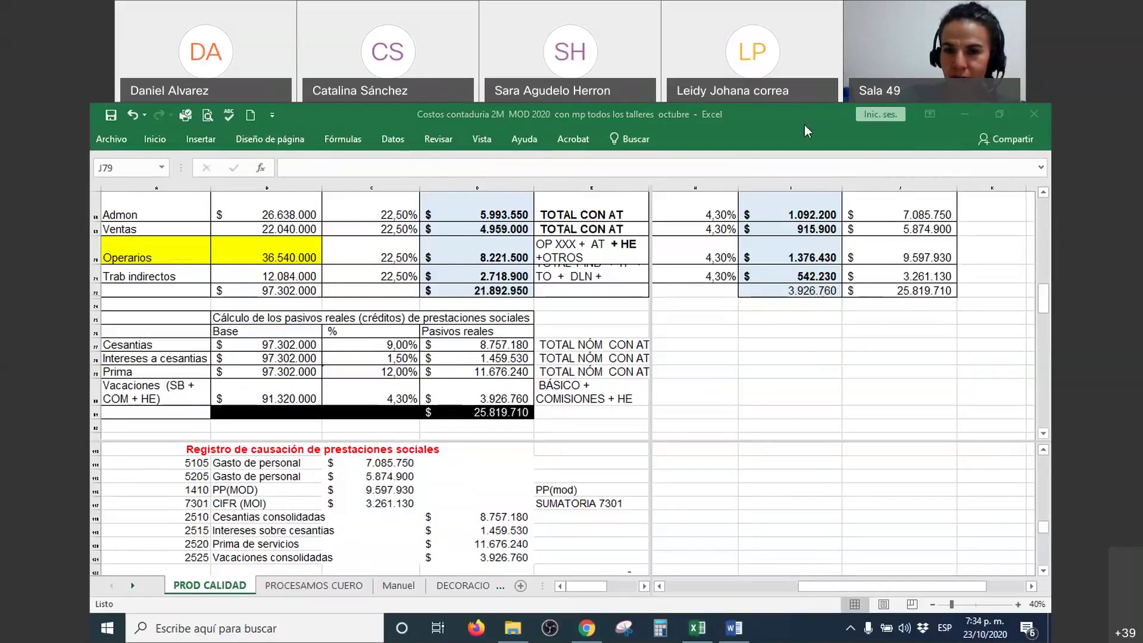
Pen a large tick beside the combined debit totals and the pasivos reales table, and mark the prestaciones sociales journal entry
drag(966, 211, 1013, 208)
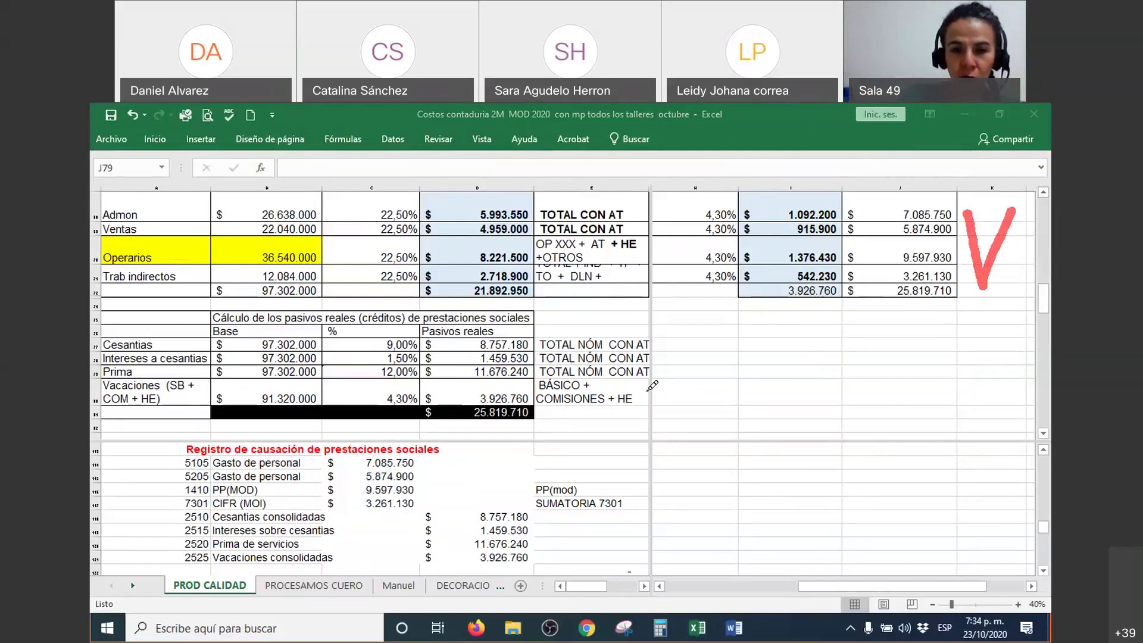
drag(683, 344, 763, 332)
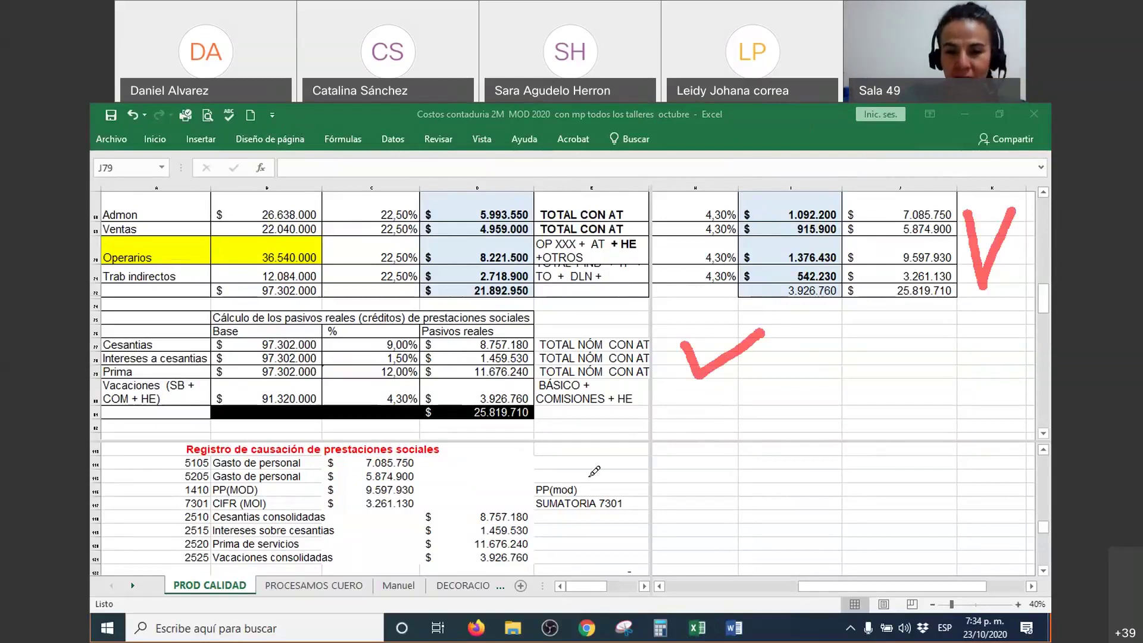
mouse_move(604, 444)
mouse_down()
mouse_move(589, 550)
mouse_move(570, 571)
mouse_up()
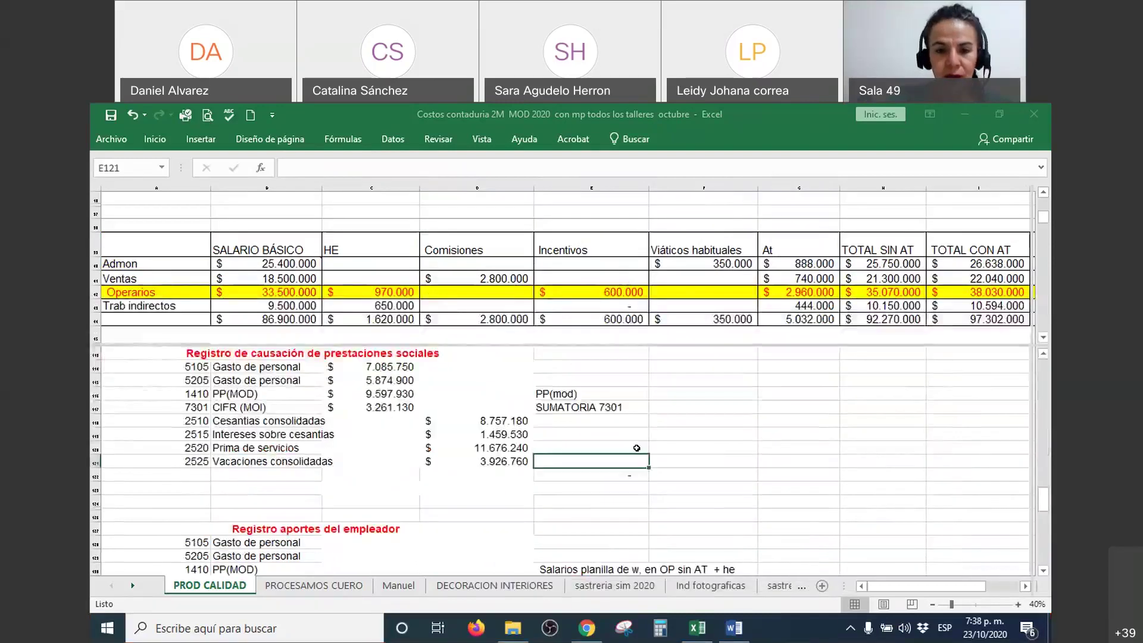
Examine the salary table and the prestaciones calculation against the Registro aportes del empleador entry
scroll(636, 448, down, 4)
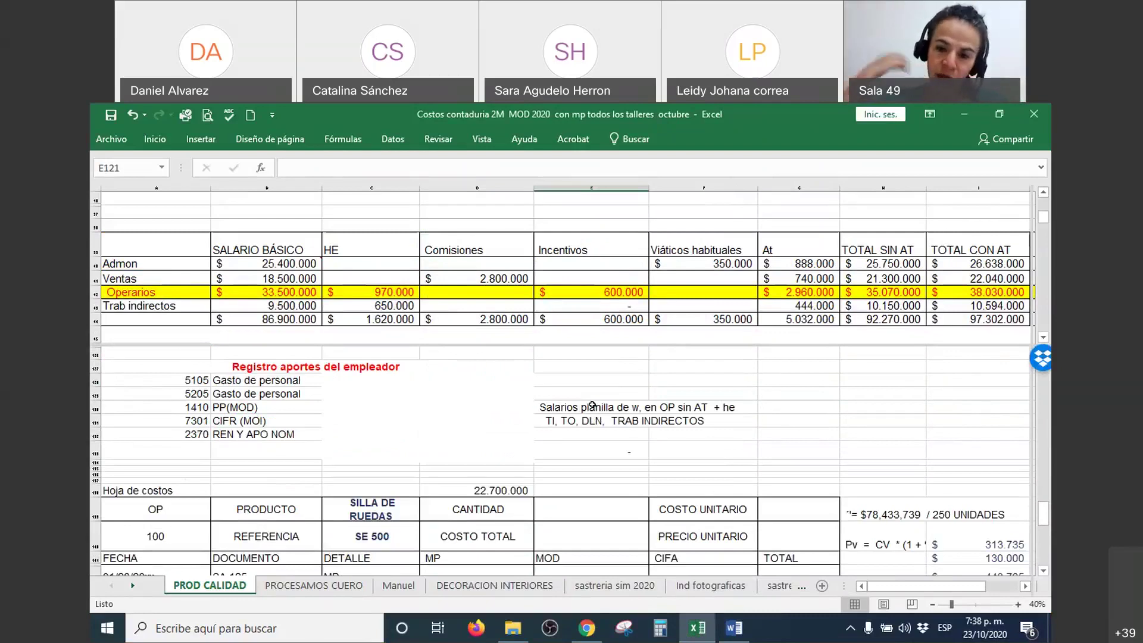
click(299, 277)
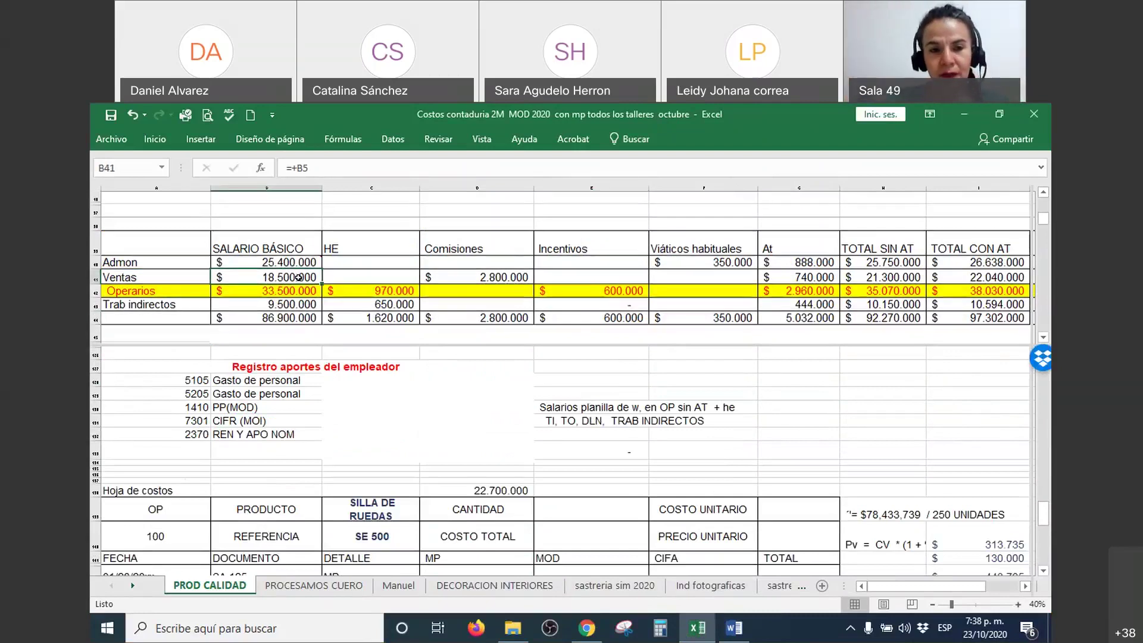
scroll(298, 277, down, 6)
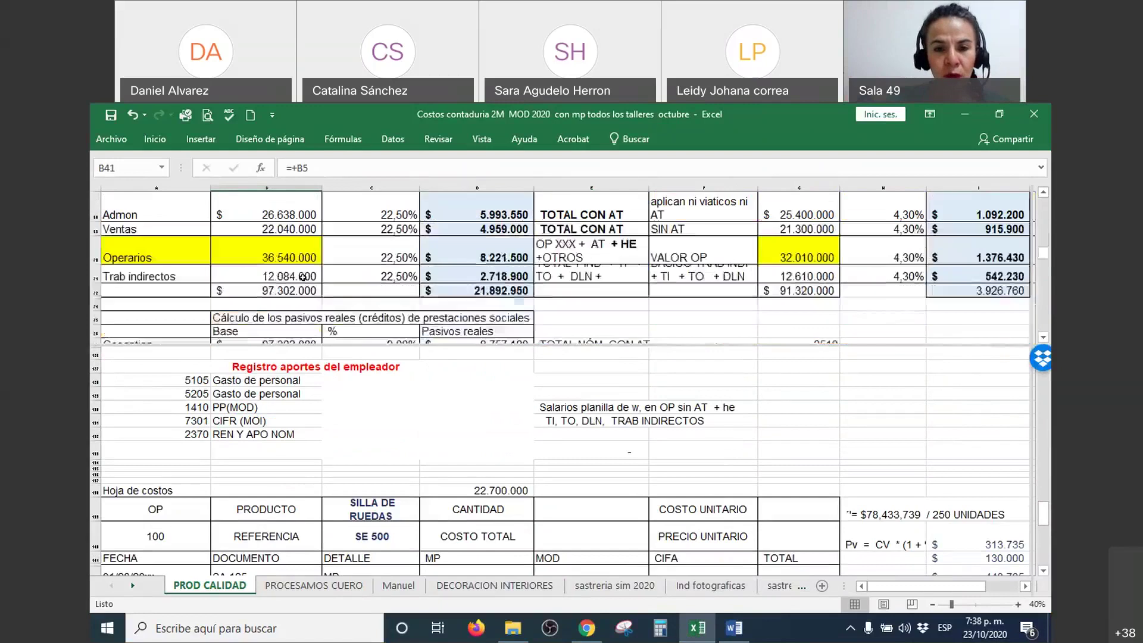
scroll(302, 277, up, 6)
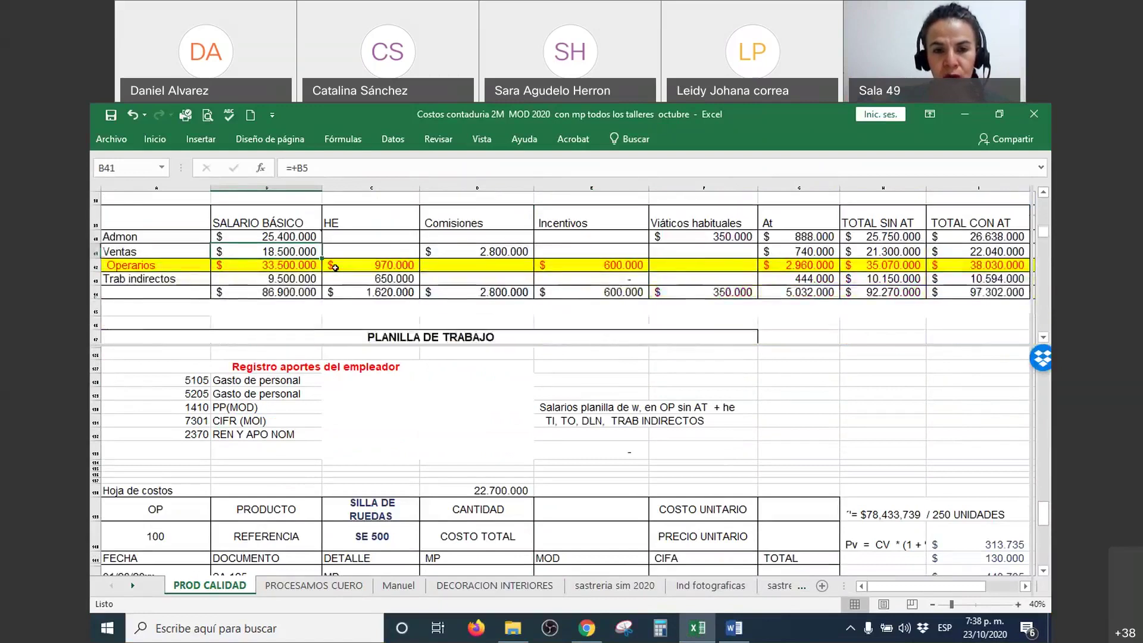
Examine the prestaciones sociales calculations down to the Cálculo de Aportes del empleador table, keeping the Registro aportes del empleador entry in view
scroll(335, 267, down, 6)
click(339, 280)
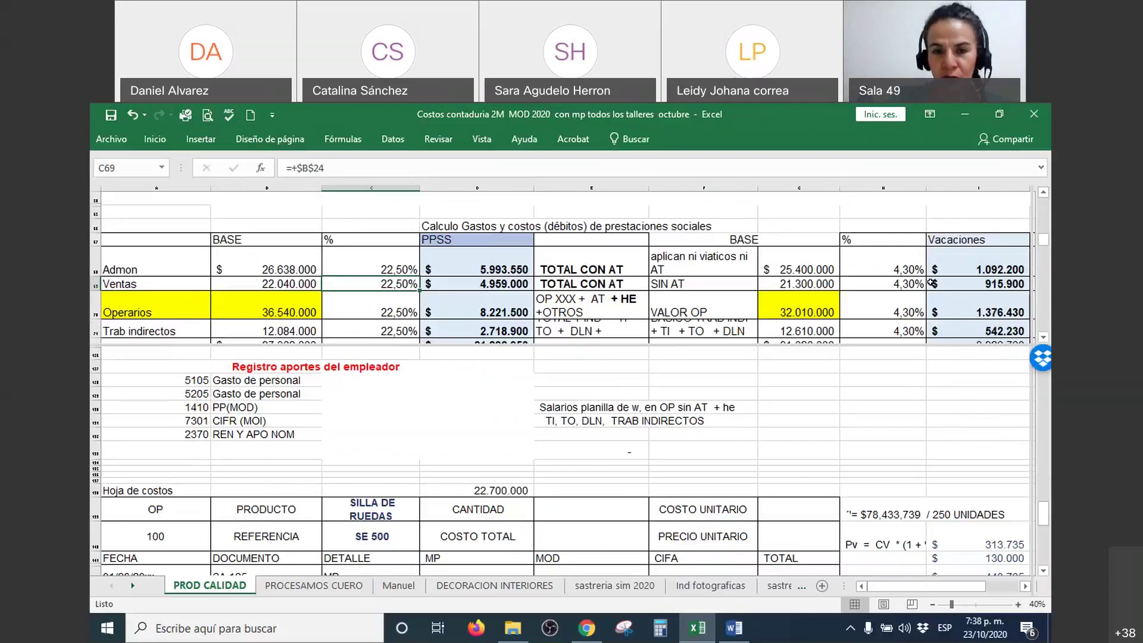
scroll(426, 290, down, 1)
scroll(426, 289, down, 4)
click(425, 284)
scroll(428, 280, down, 1)
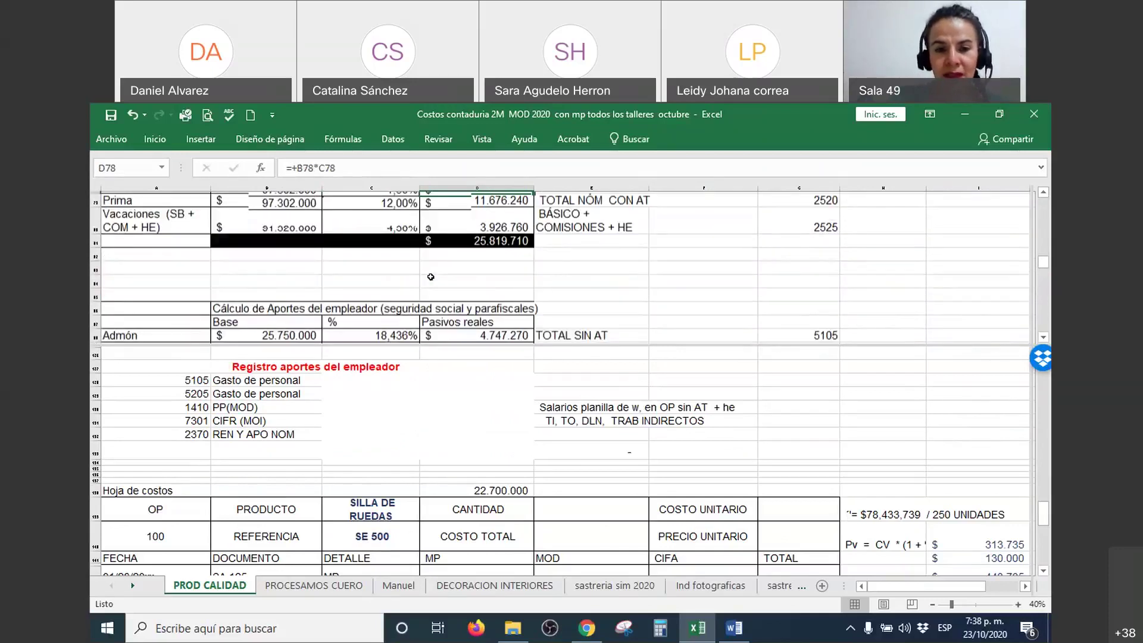
scroll(430, 277, down, 2)
click(431, 276)
click(1043, 337)
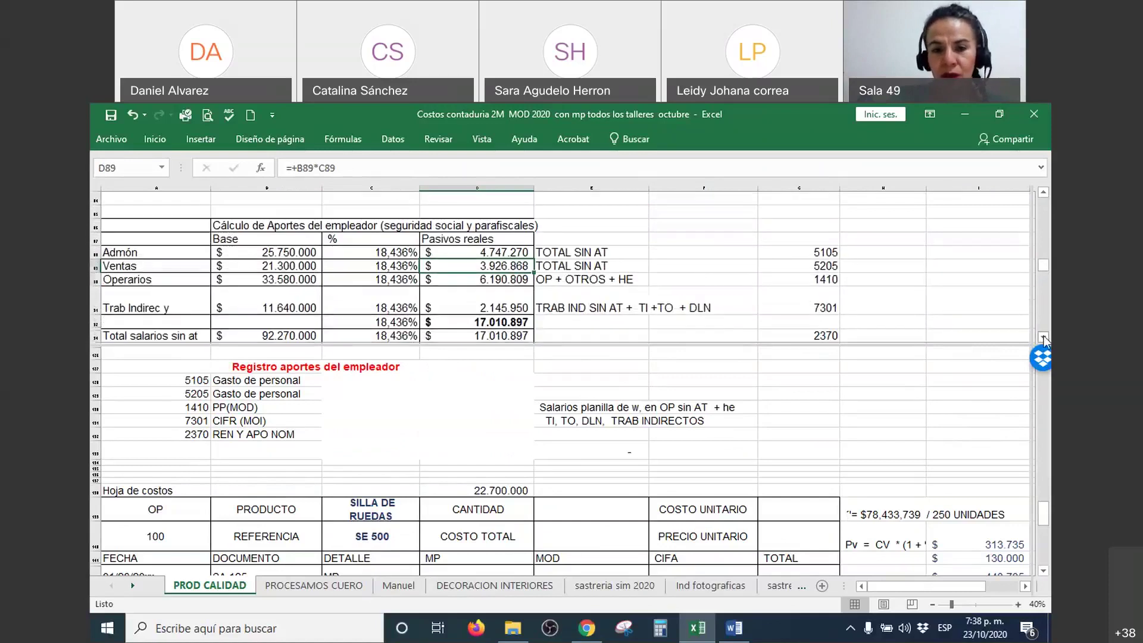
click(1042, 337)
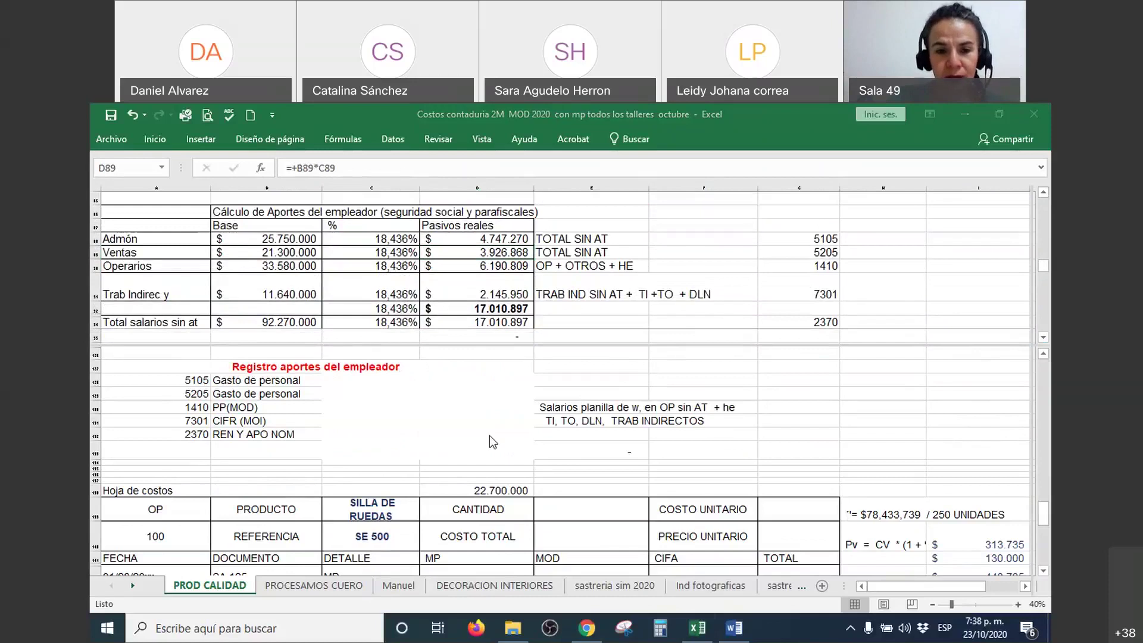
Apply black font colour to the debit and credit amounts of the Registro aportes del empleador
drag(397, 378, 498, 456)
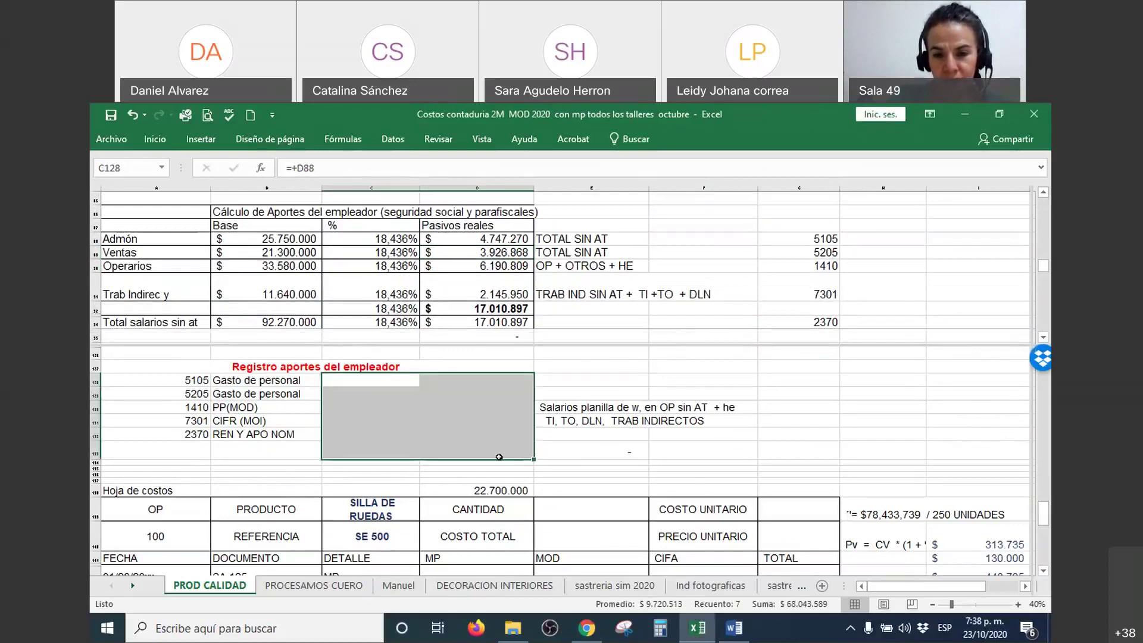
right_click(500, 458)
click(585, 499)
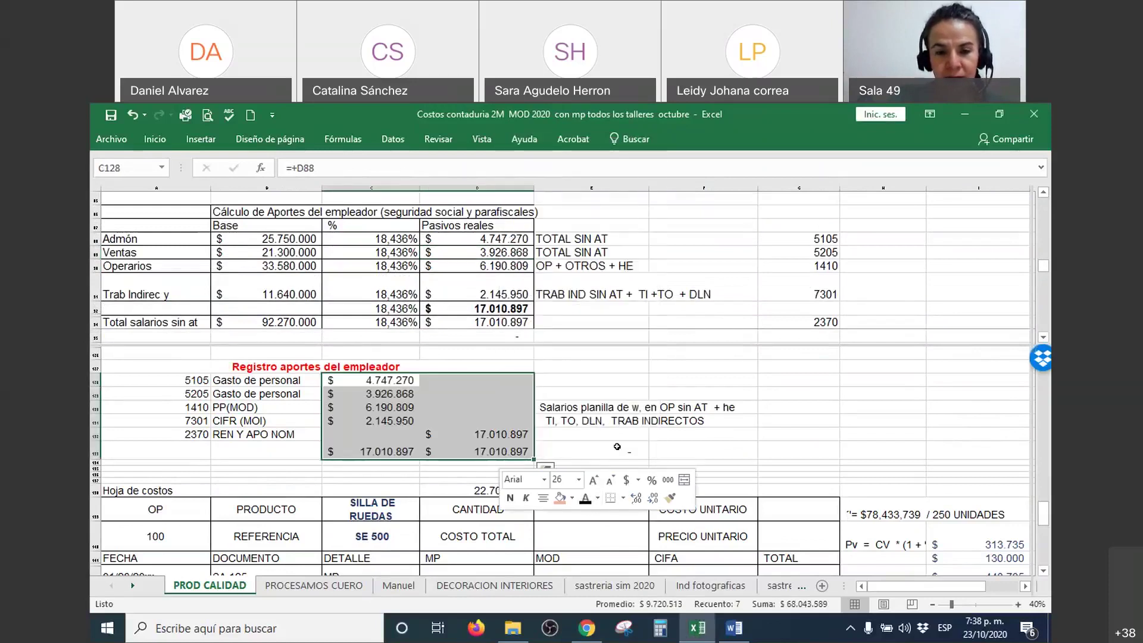
click(591, 450)
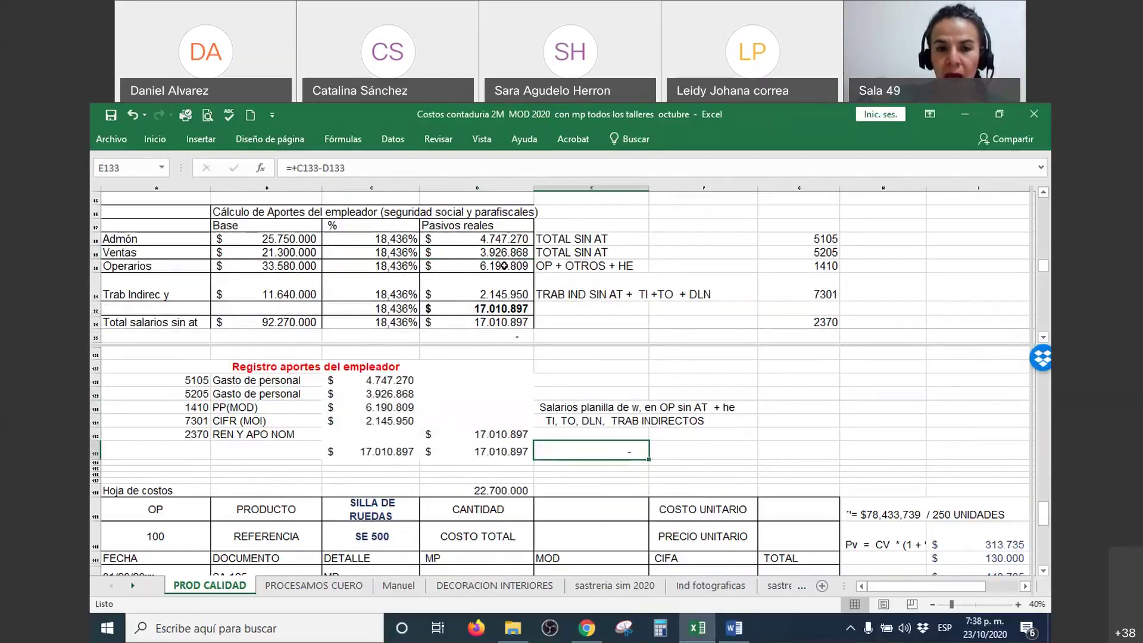
Pen ticks on the base descriptions in the Cálculo de Aportes del empleador table and beside the four debits of the Registro aportes del empleador
click(257, 170)
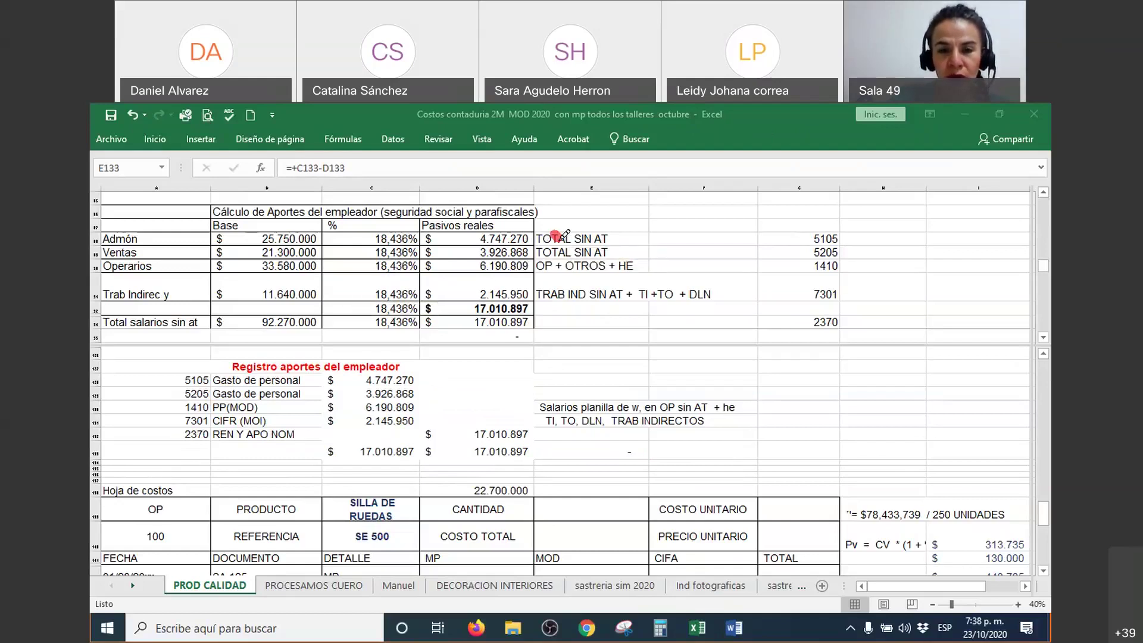
drag(553, 233, 599, 216)
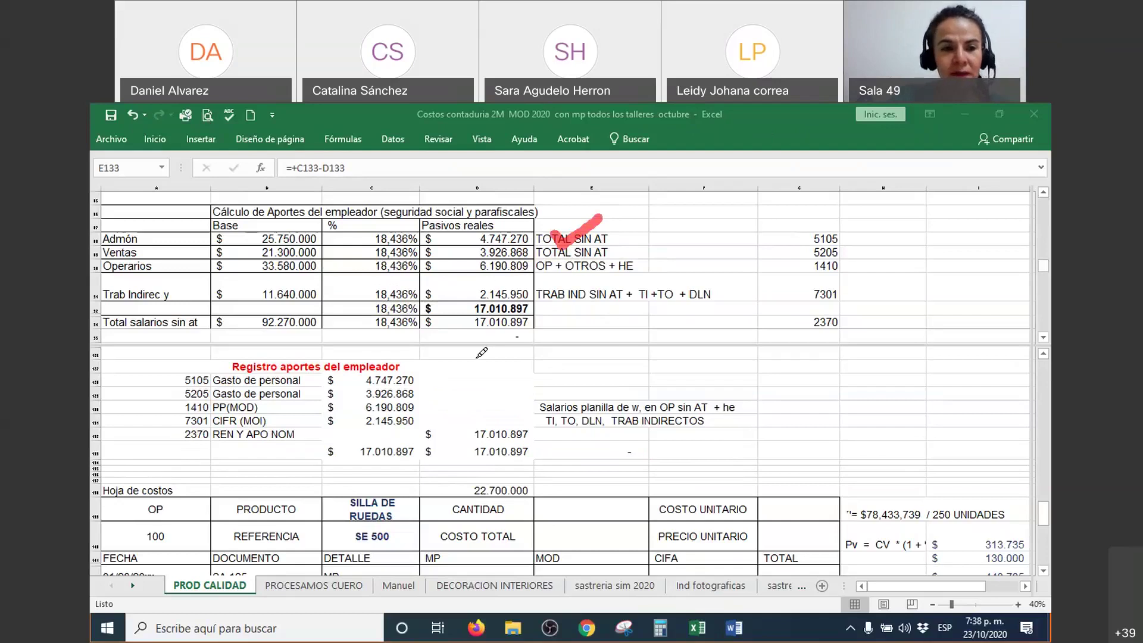
drag(425, 397, 438, 384)
drag(422, 374, 451, 364)
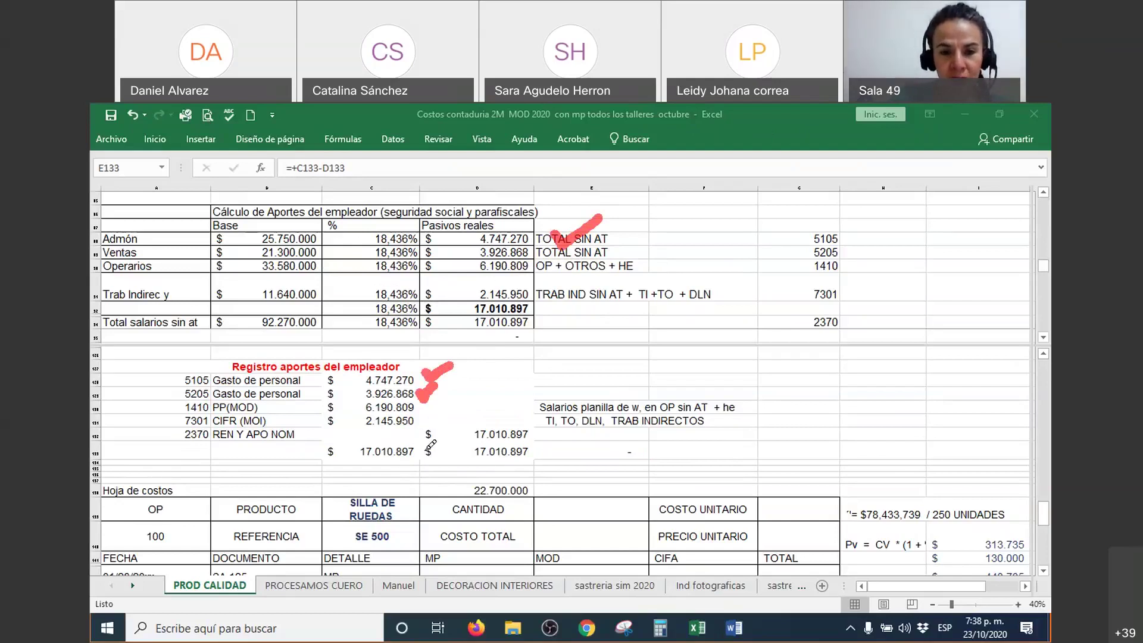
drag(425, 399, 446, 391)
drag(576, 262, 605, 251)
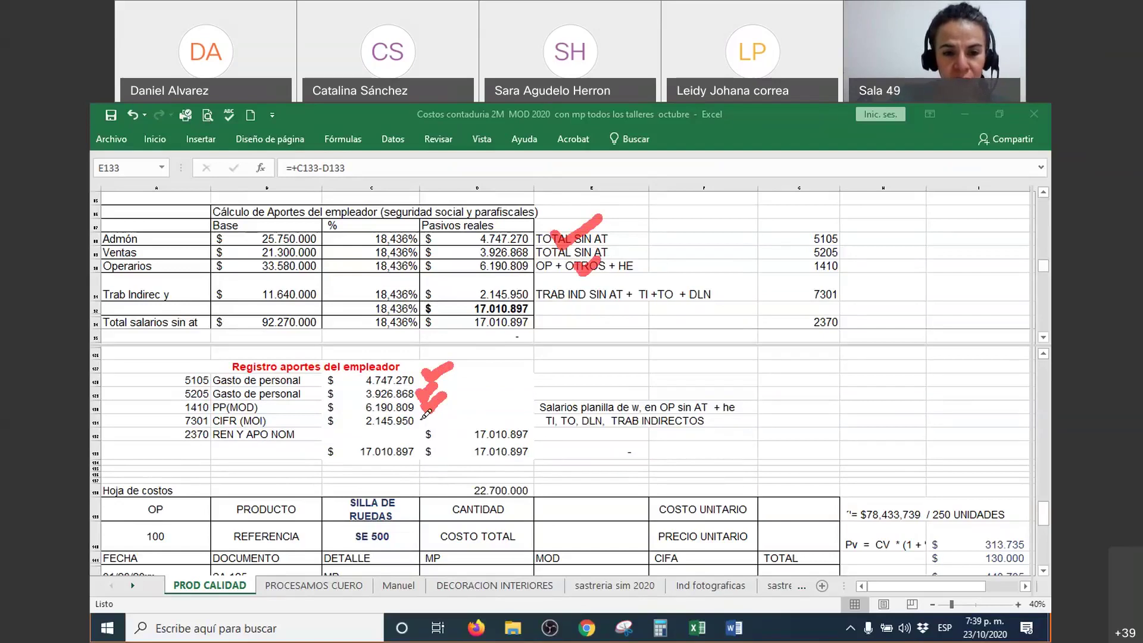
mouse_move(422, 409)
mouse_down()
mouse_move(426, 424)
mouse_move(456, 404)
mouse_up()
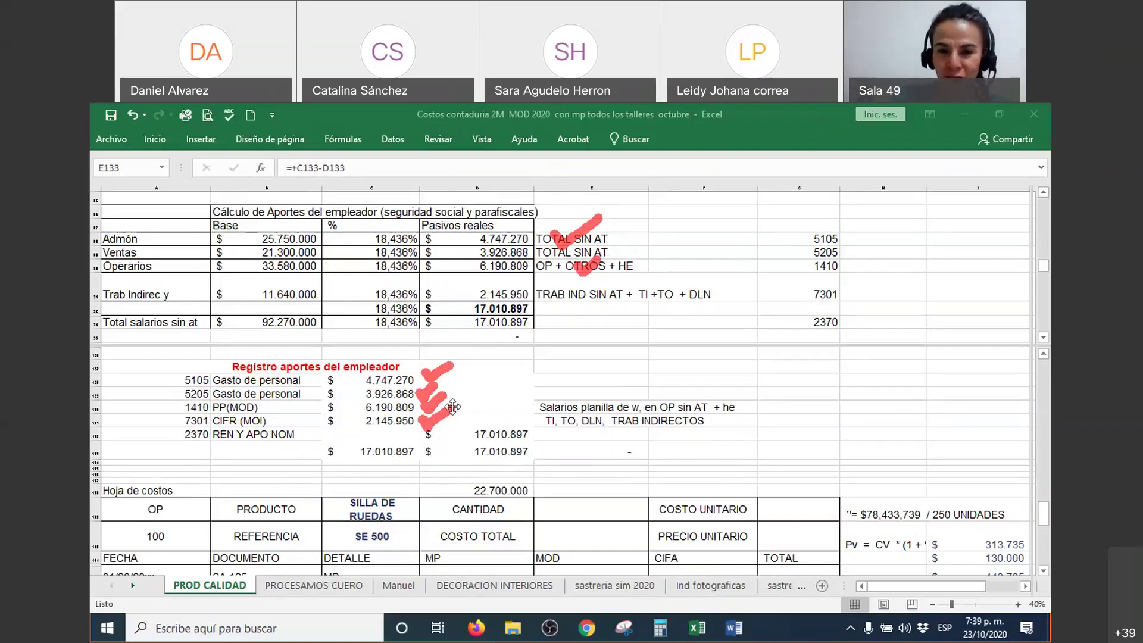
mouse_move(559, 283)
mouse_down()
mouse_move(571, 299)
mouse_move(594, 283)
mouse_up()
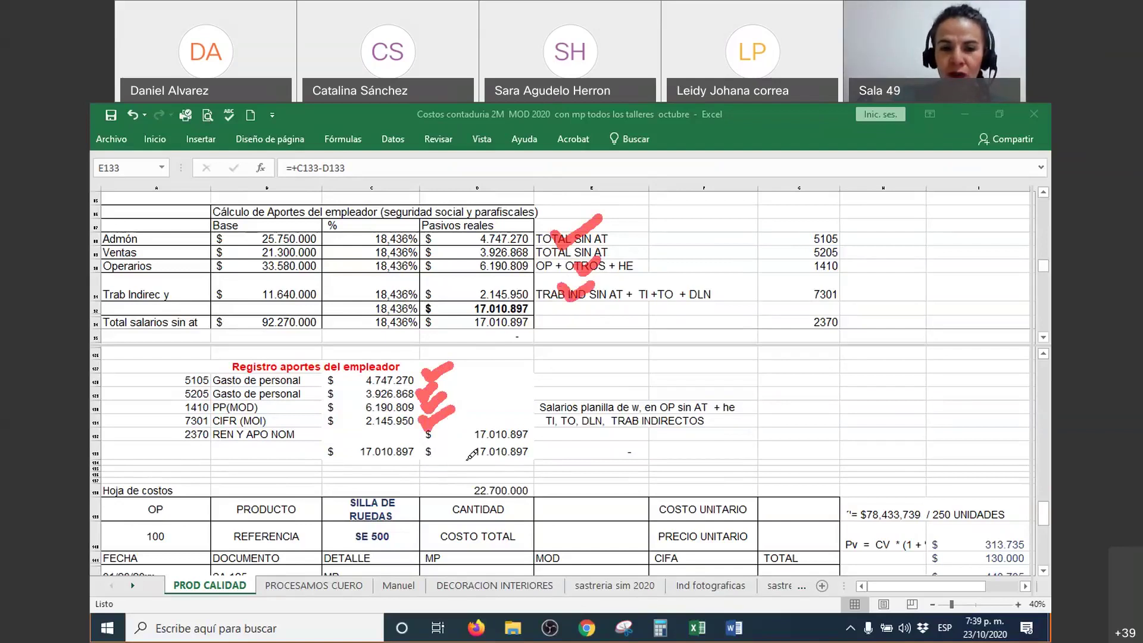
mouse_move(174, 424)
mouse_down()
mouse_move(178, 450)
mouse_move(433, 451)
mouse_move(540, 441)
mouse_move(541, 428)
mouse_up()
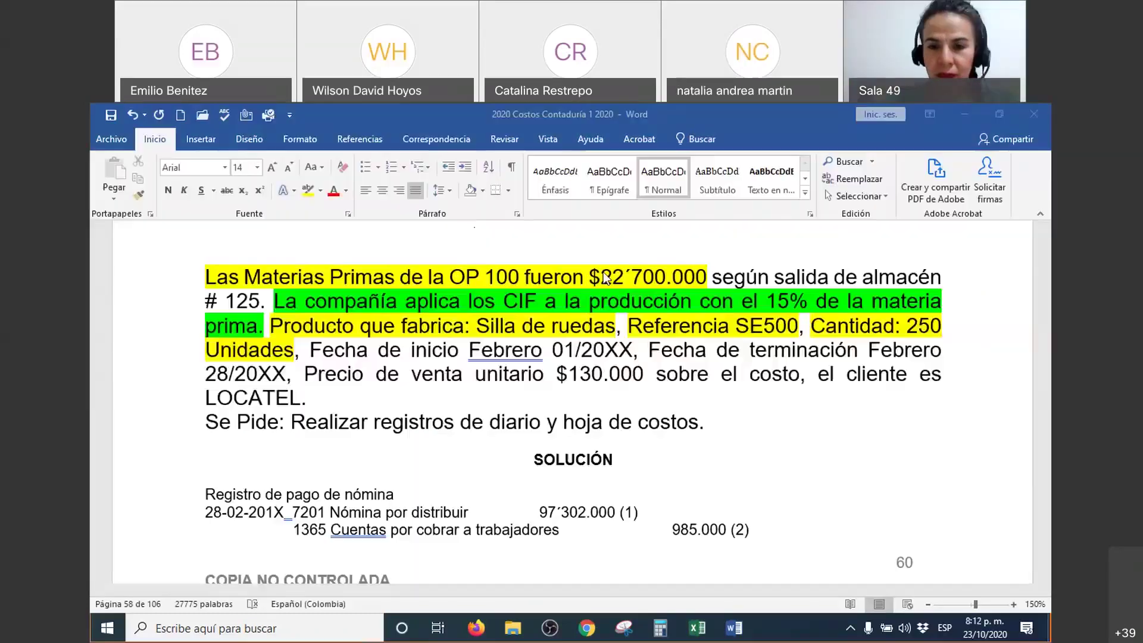
Switch to the Excel workbook and raise the horizontal pane split to give the Hoja de costos of OP 100 more room
click(696, 628)
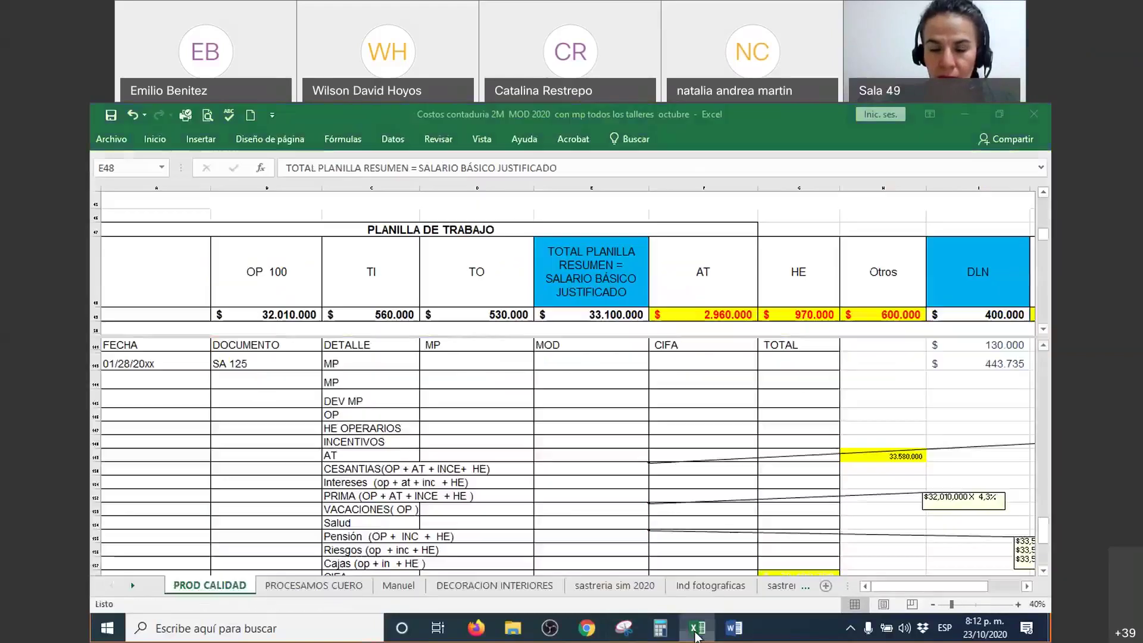
click(551, 443)
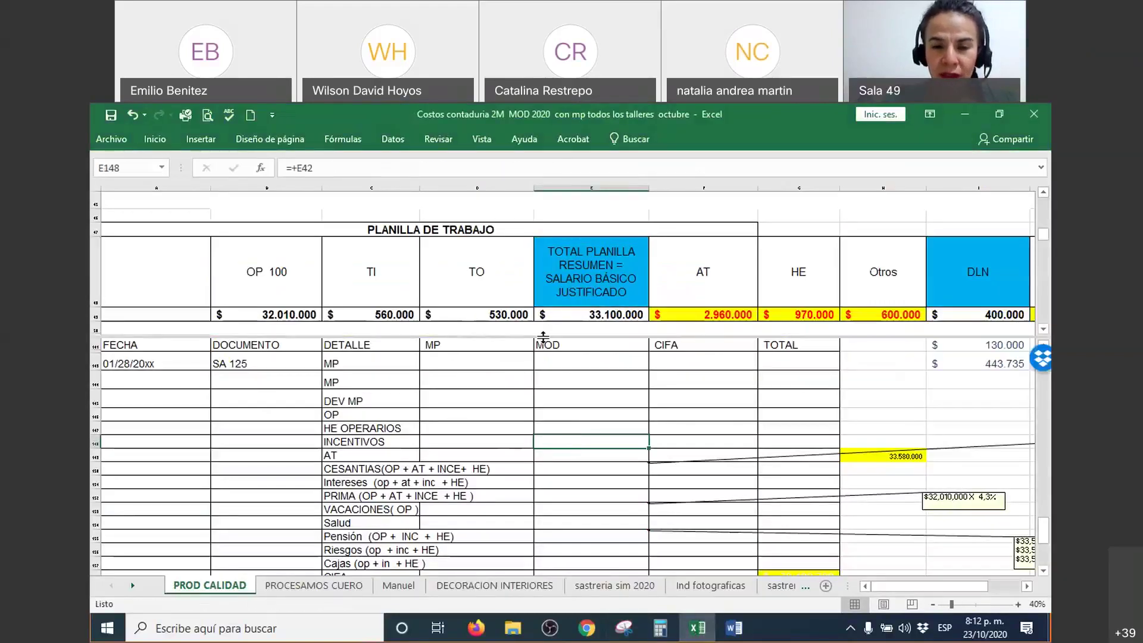
drag(546, 314, 546, 287)
scroll(579, 413, up, 2)
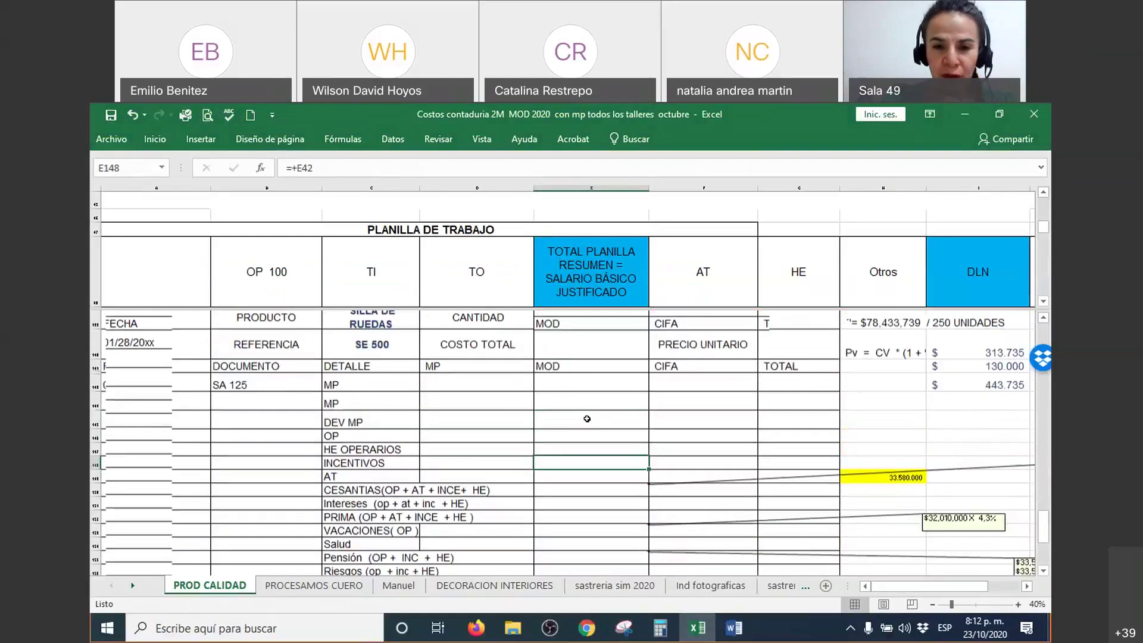
click(579, 413)
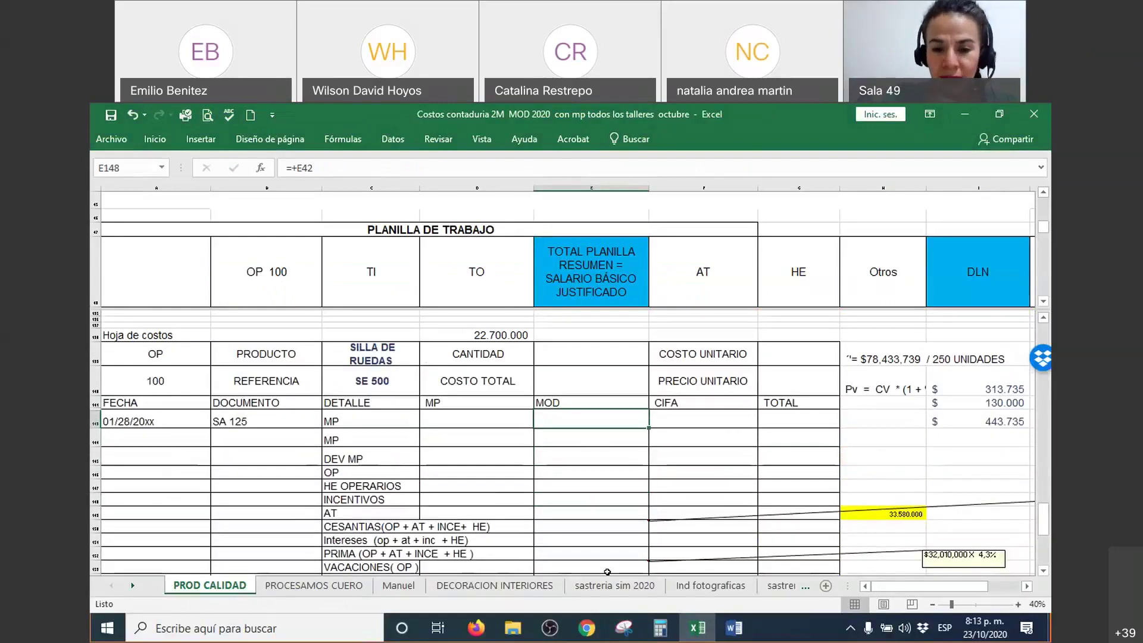
Switch to the 2020 Costos Contaduría Word document and review the MOD workshop statement through to the OP 100 raw materials paragraph
mouse_move(729, 631)
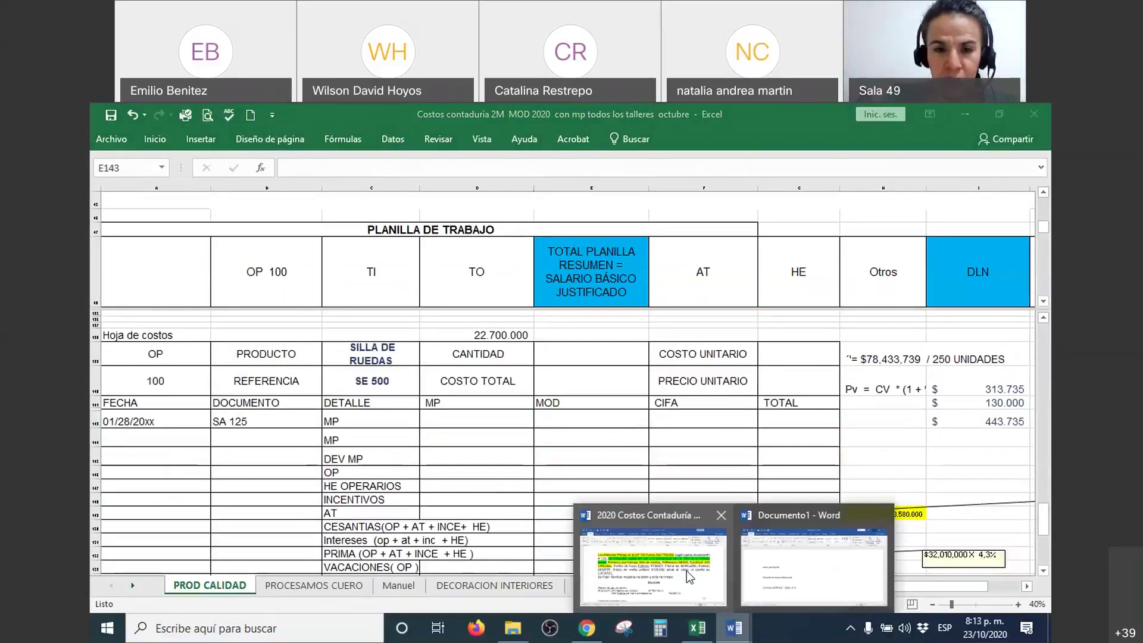
click(687, 570)
scroll(483, 458, up, 15)
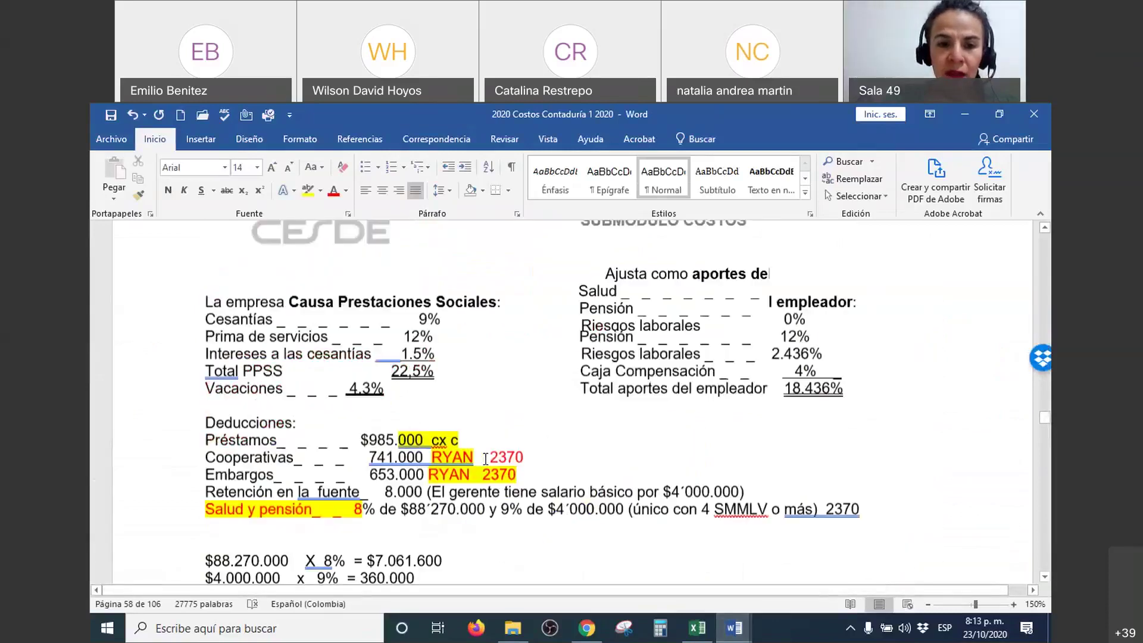
scroll(484, 458, down, 10)
scroll(485, 459, up, 3)
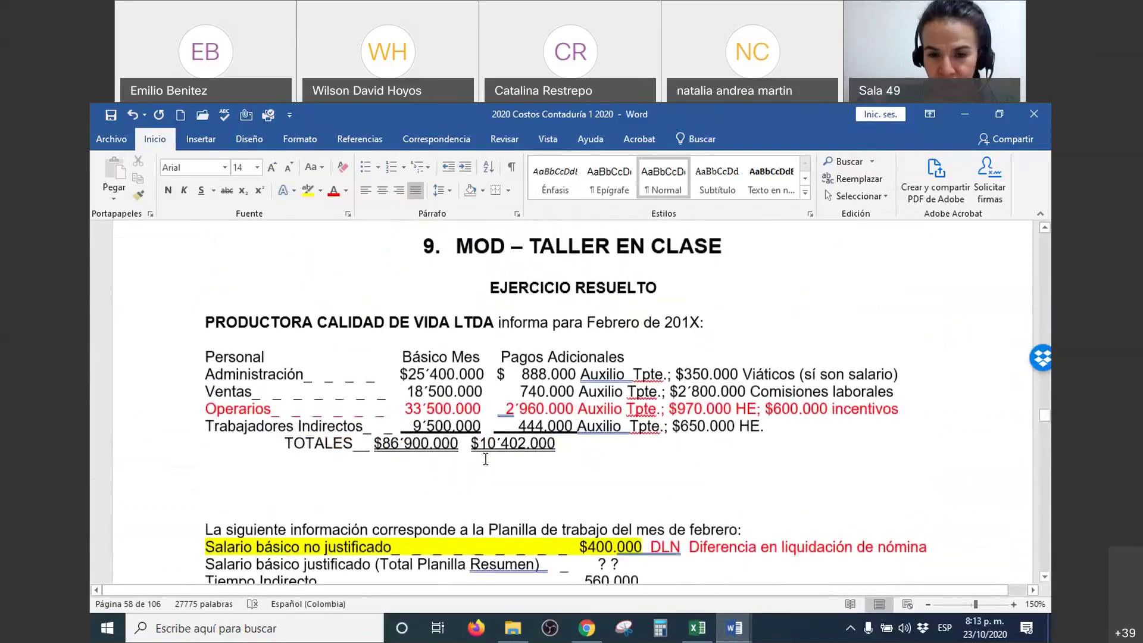
scroll(485, 459, down, 15)
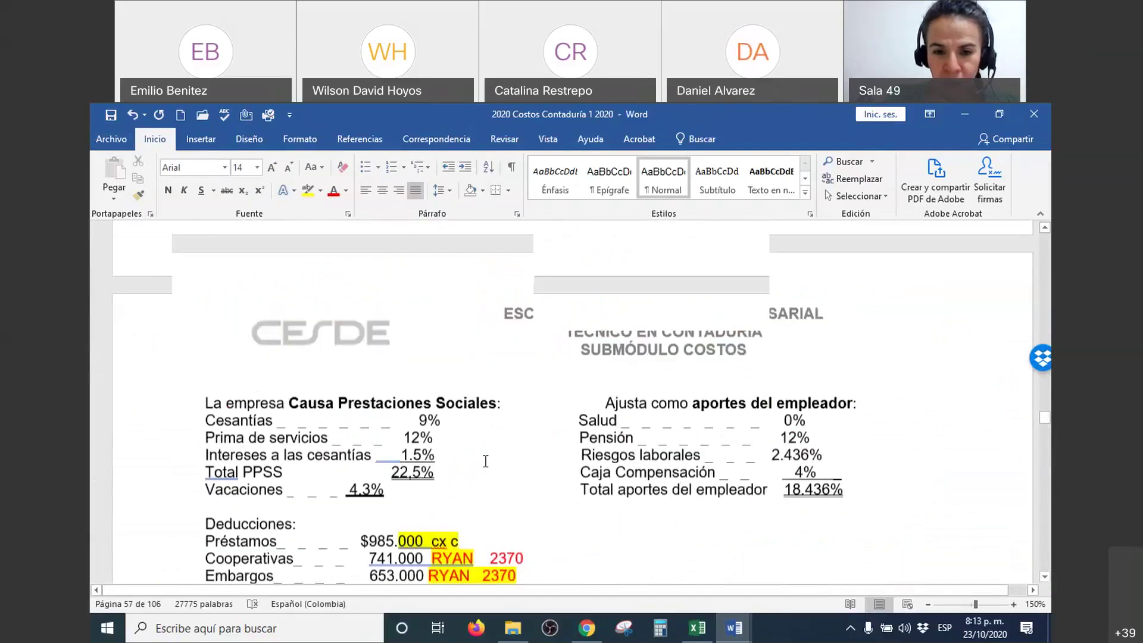
scroll(486, 463, down, 5)
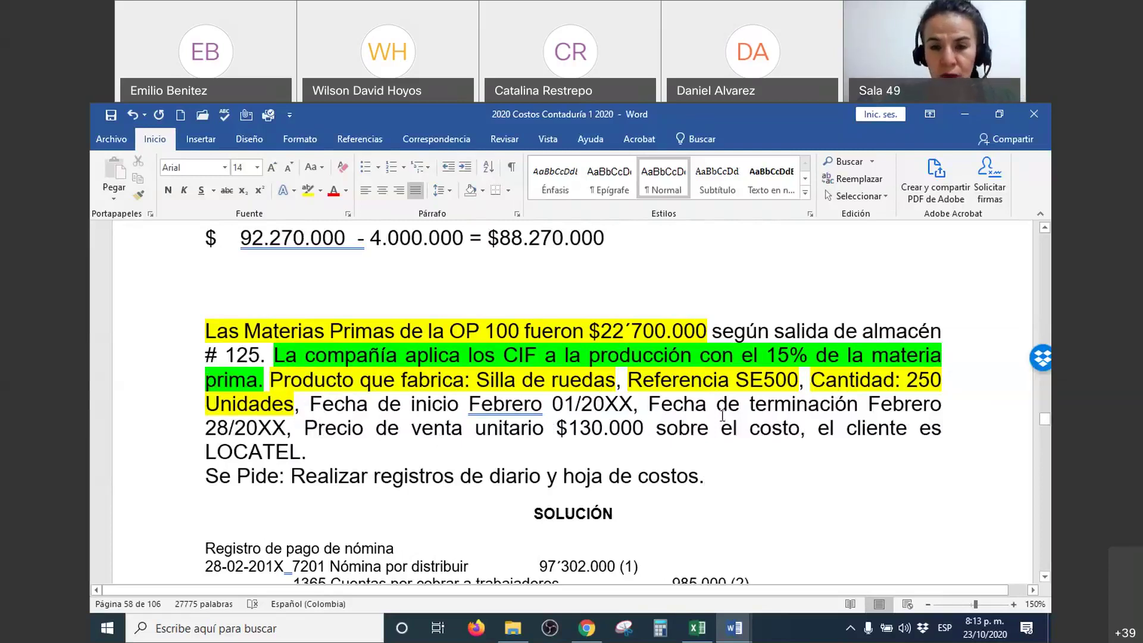
Switch back to Excel and apply black font colour to the MP and DEV MP rows with their amounts in the Hoja de costos
click(702, 633)
click(452, 425)
drag(365, 421, 504, 458)
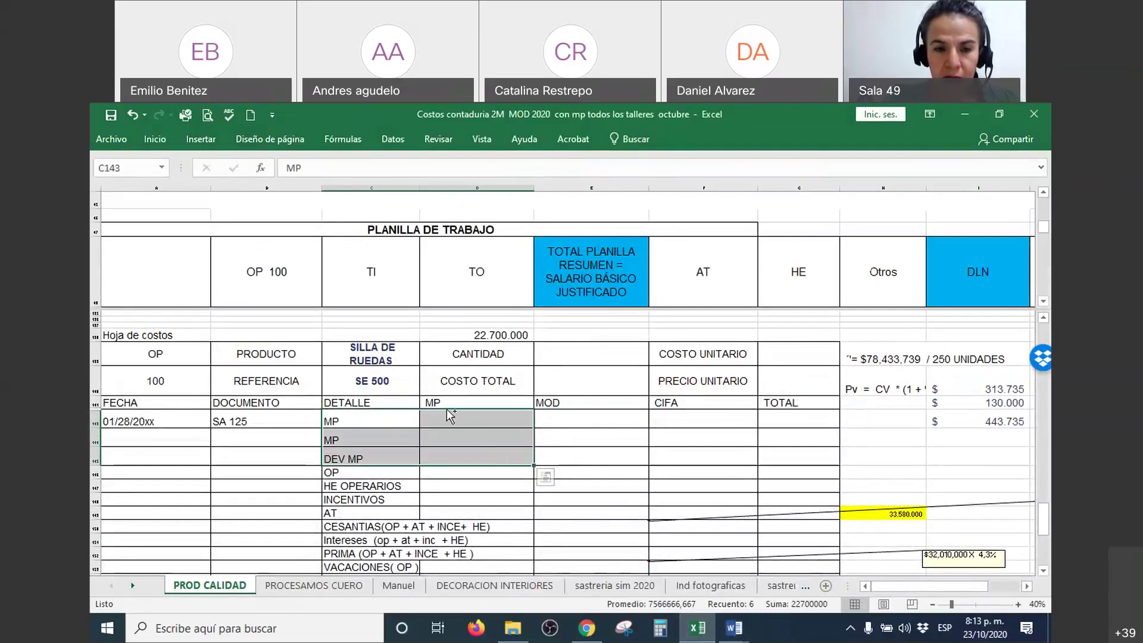
key(ctrl+q)
scroll(326, 440, down, 2)
drag(357, 403, 499, 440)
right_click(498, 440)
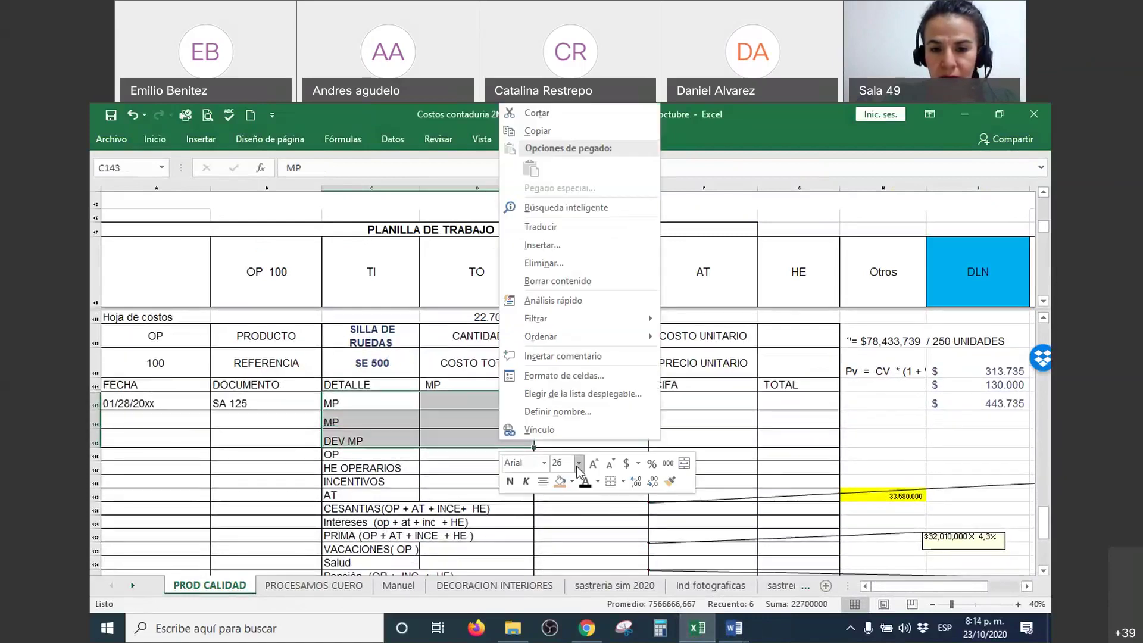
click(585, 480)
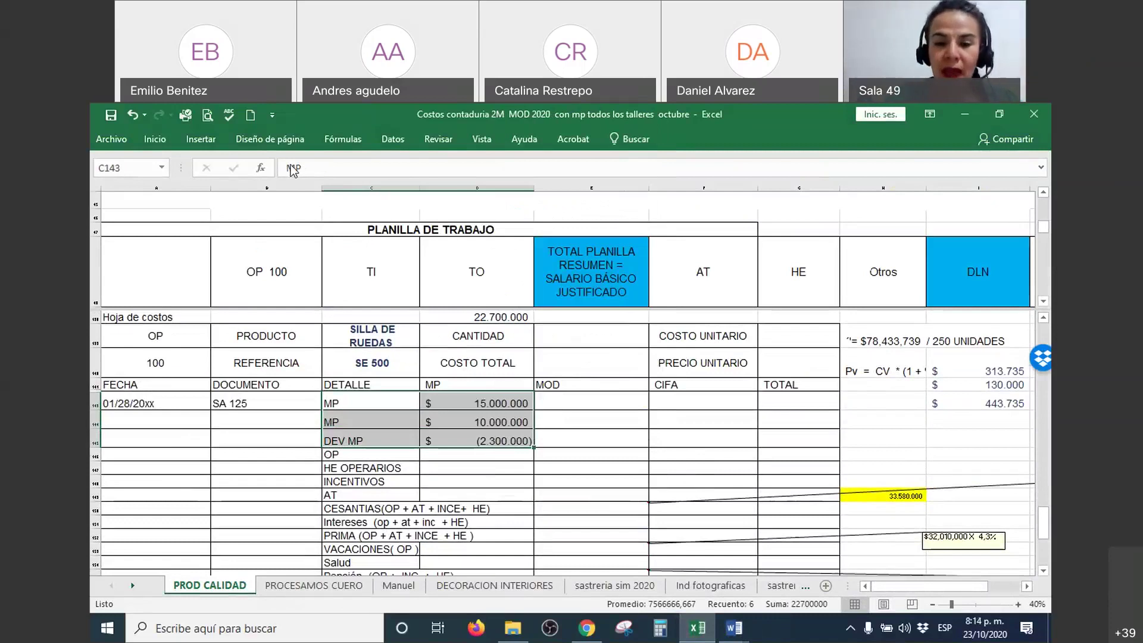
click(447, 419)
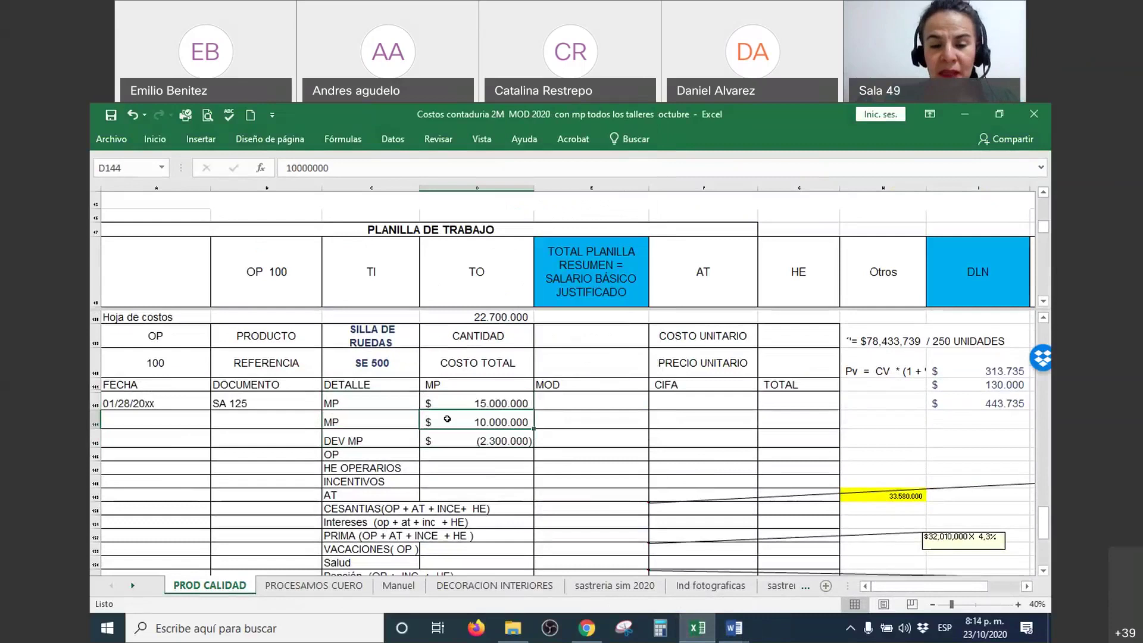
Set the sheet zoom to 55%, raise the pane split to just below row 47, and point out the three material amounts in the MP column
scroll(447, 418, up, 1)
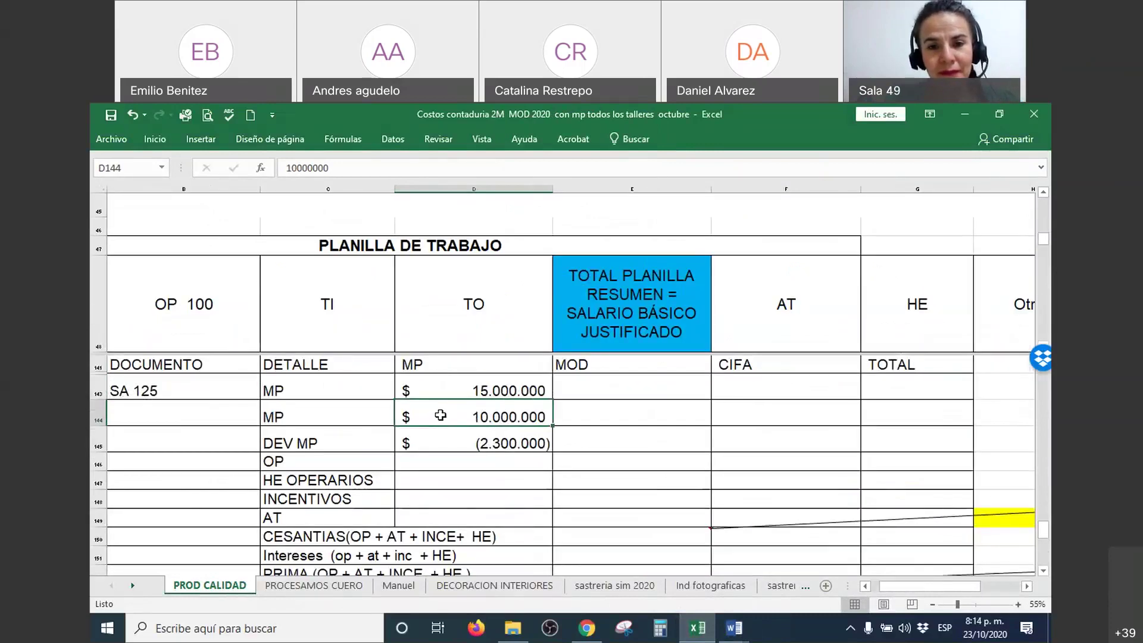
drag(96, 353, 96, 257)
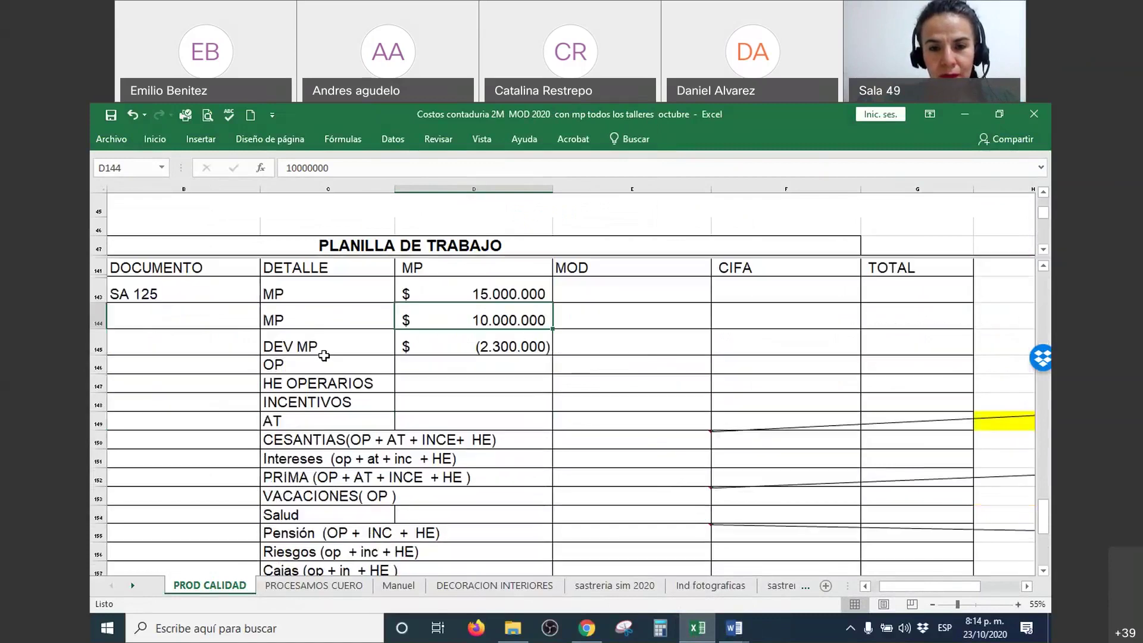
scroll(474, 395, up, 1)
click(474, 391)
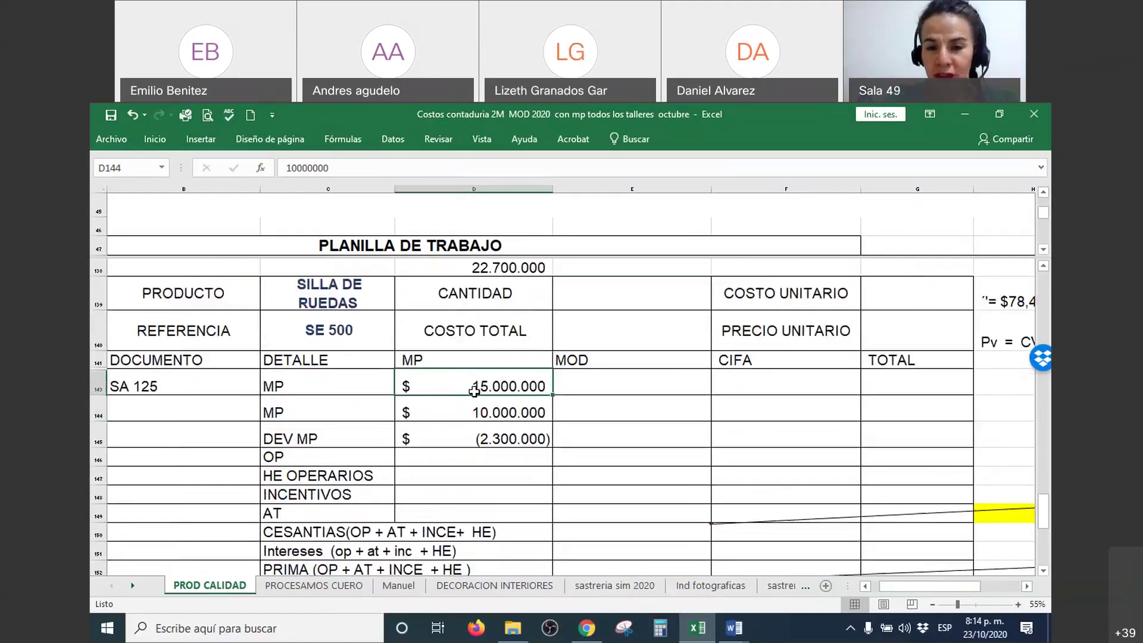
drag(474, 391, 474, 442)
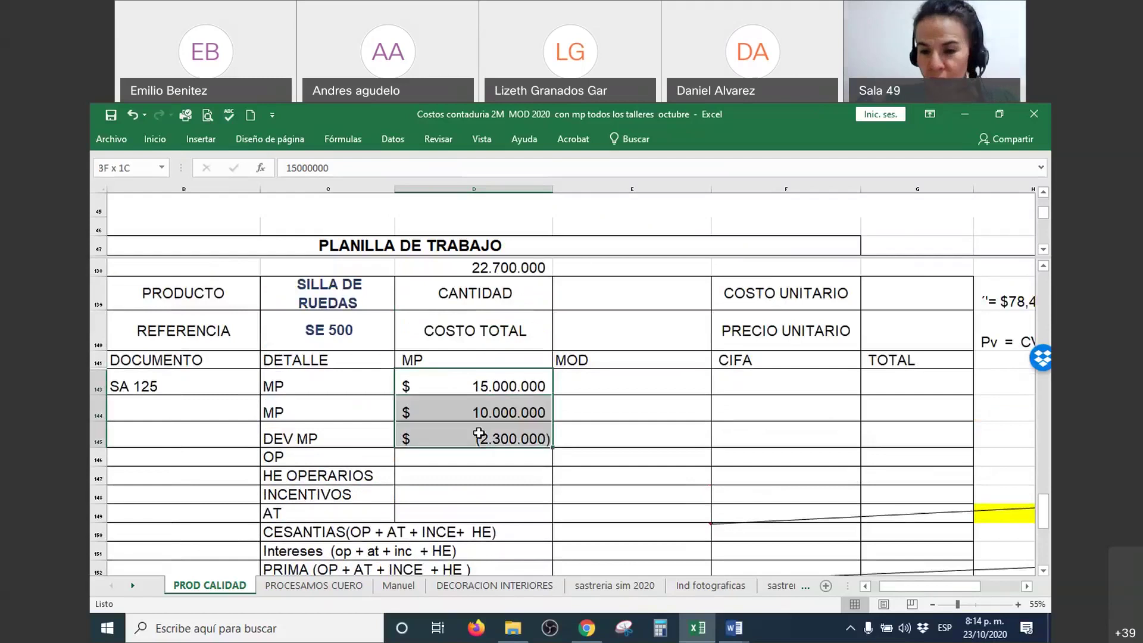
click(316, 384)
click(447, 386)
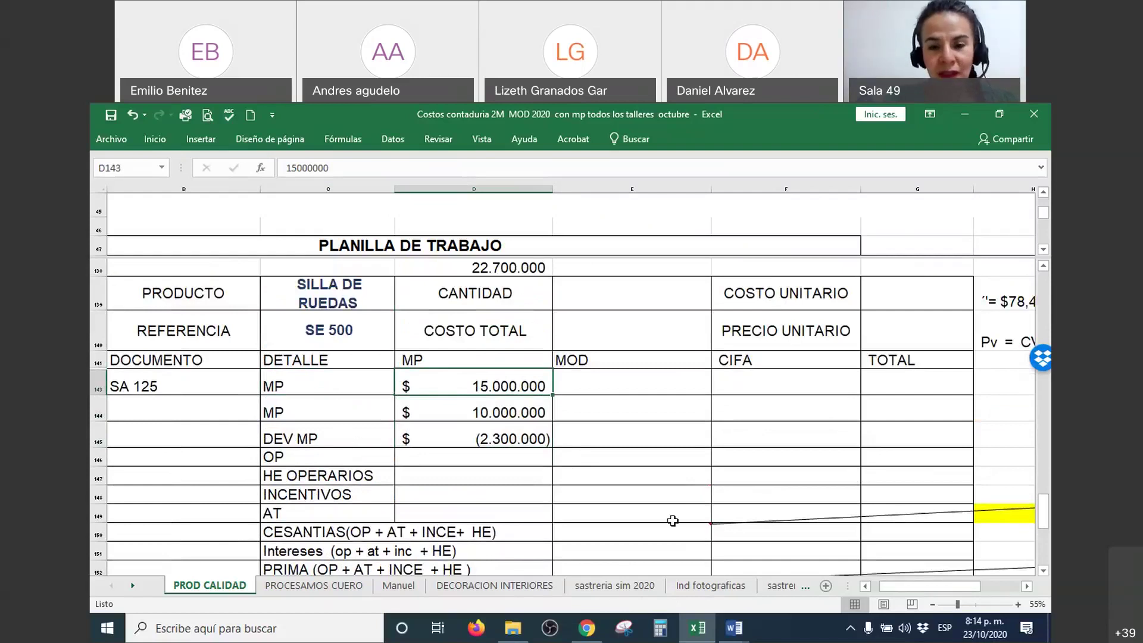
Switch to the 2020 Costos Contaduría Word document and read the OP 100 raw materials and product paragraph
click(735, 632)
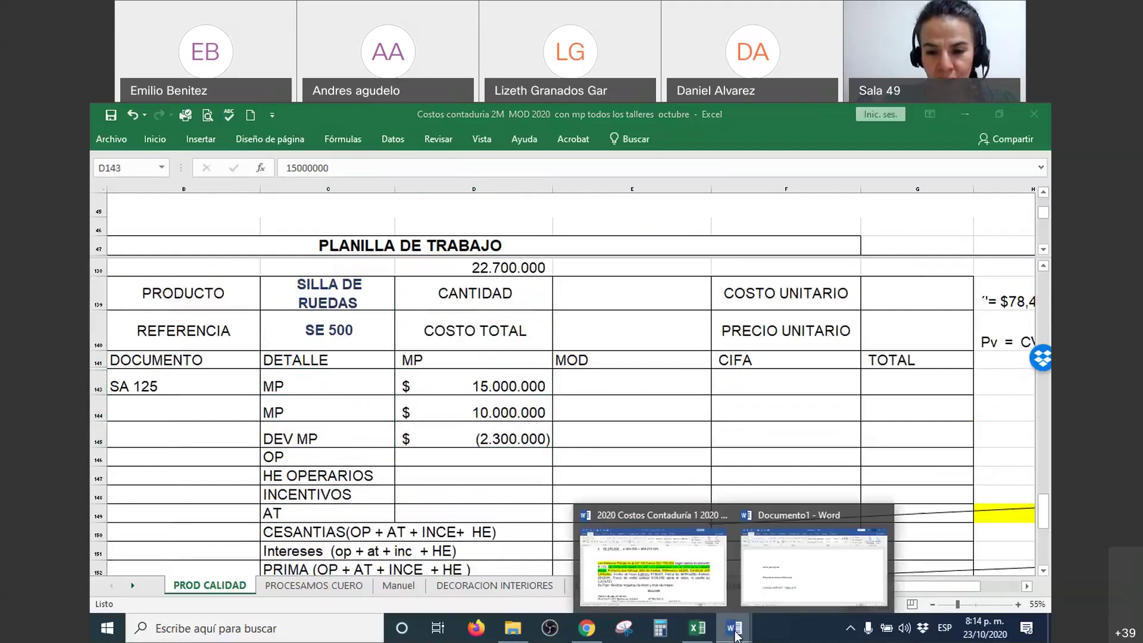
click(679, 585)
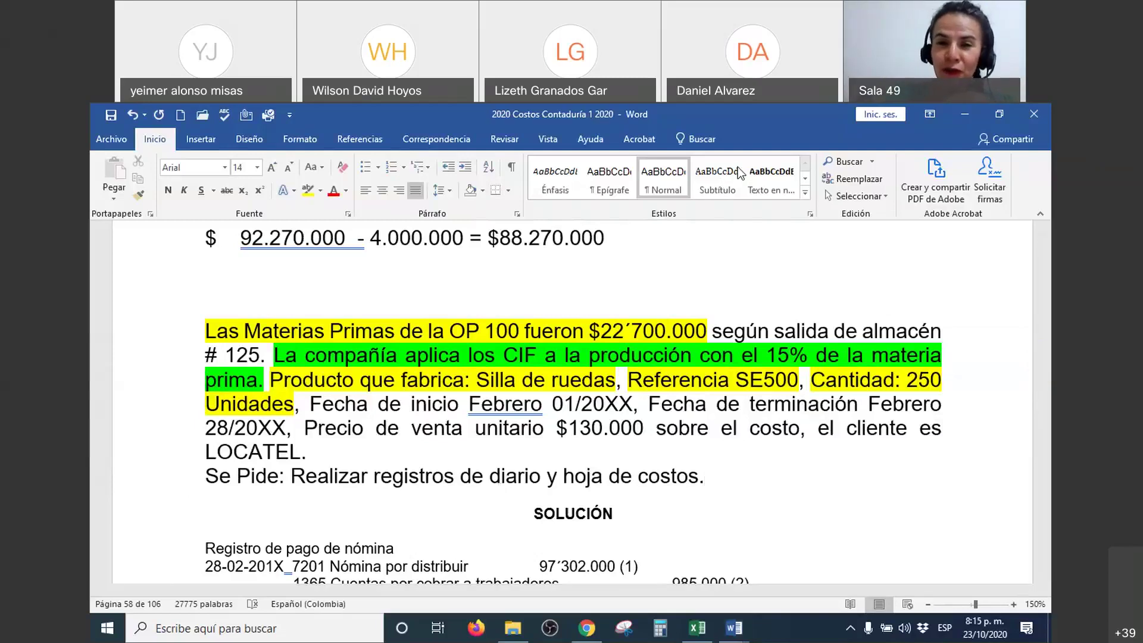
click(453, 381)
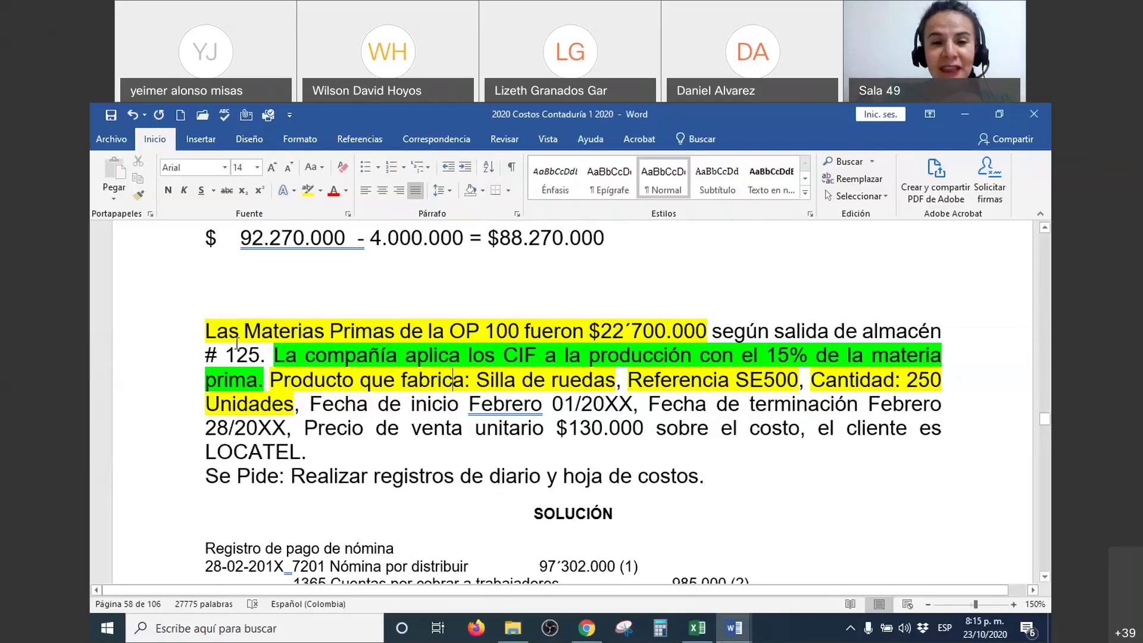
Review the OP 100 paragraph through the Se Pide line, switch to Excel, and point out the MP and DEV MP rows
drag(213, 330, 729, 473)
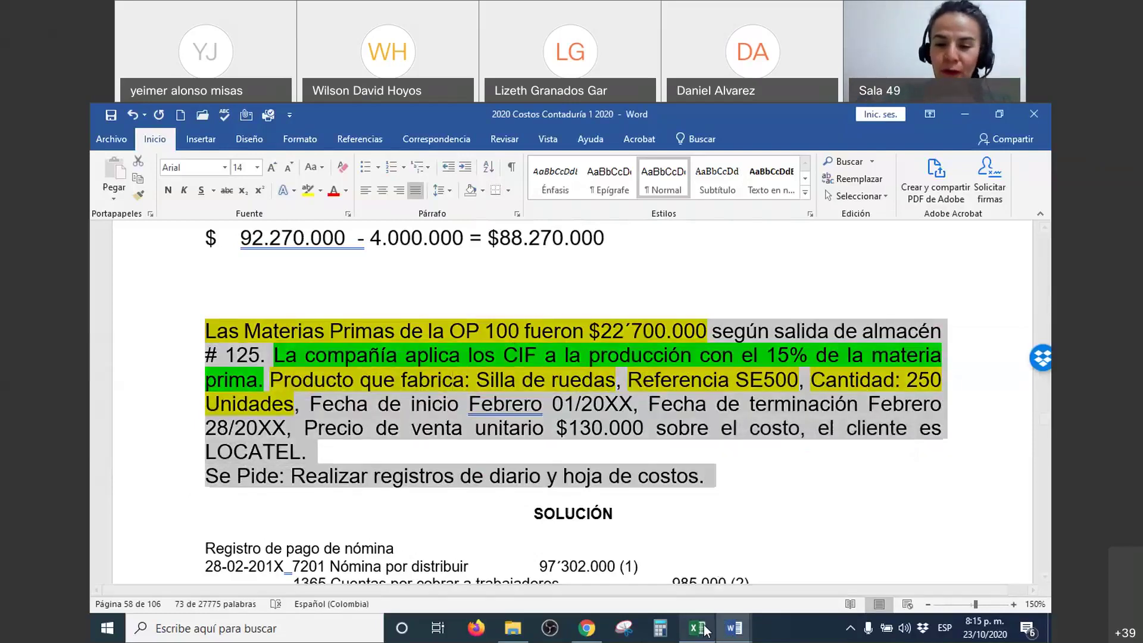
key(alt+Tab)
click(399, 408)
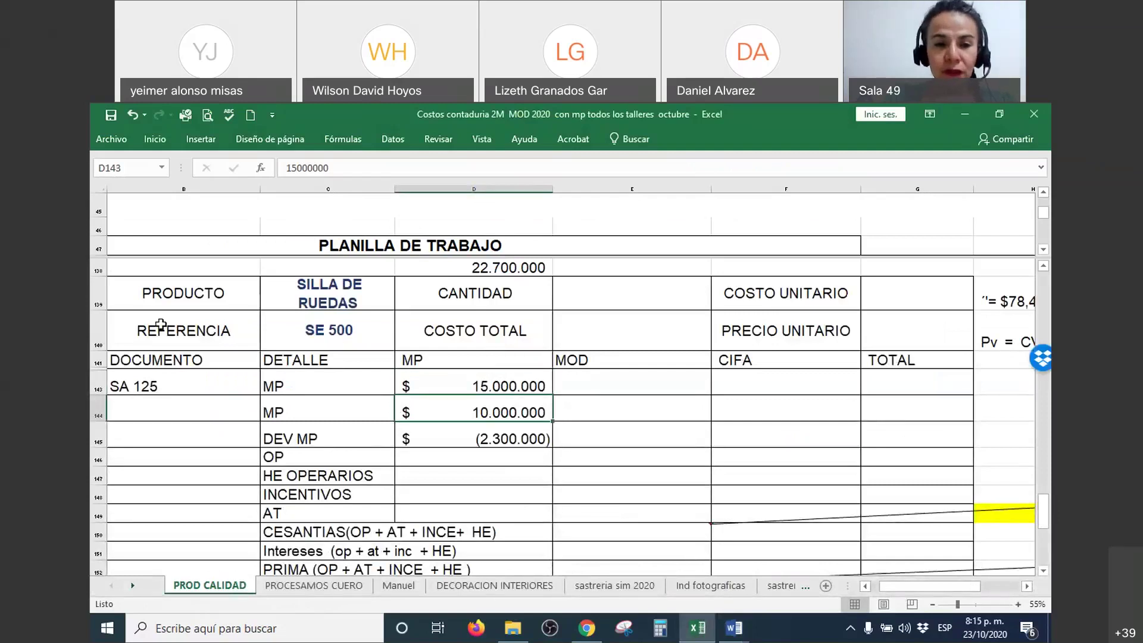
scroll(604, 311, down, 1)
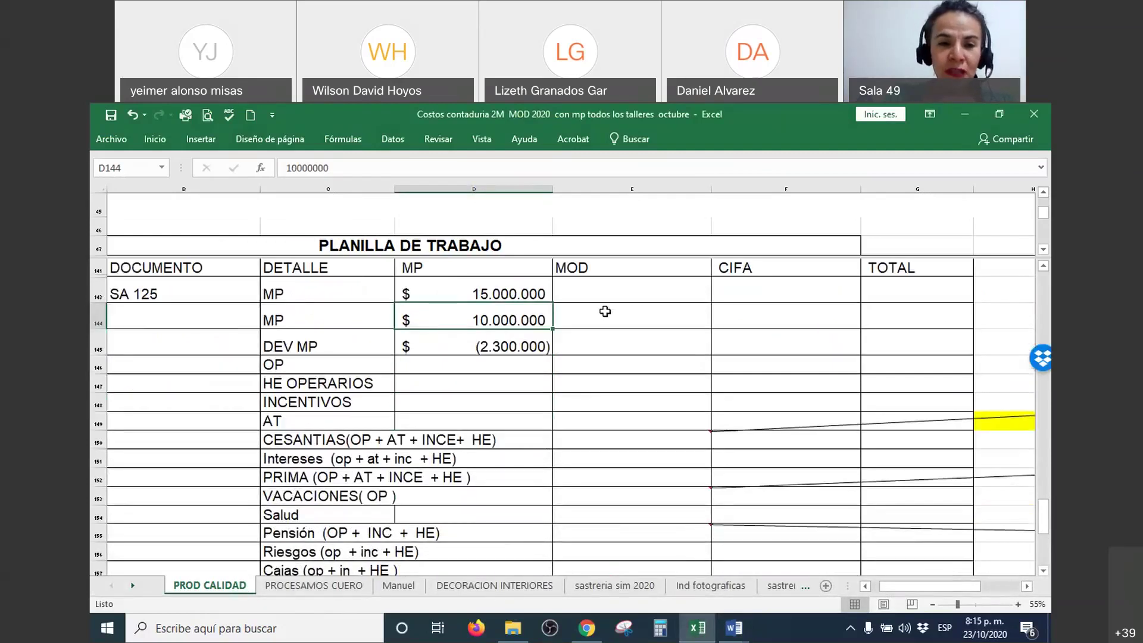
click(286, 292)
drag(286, 292, 543, 345)
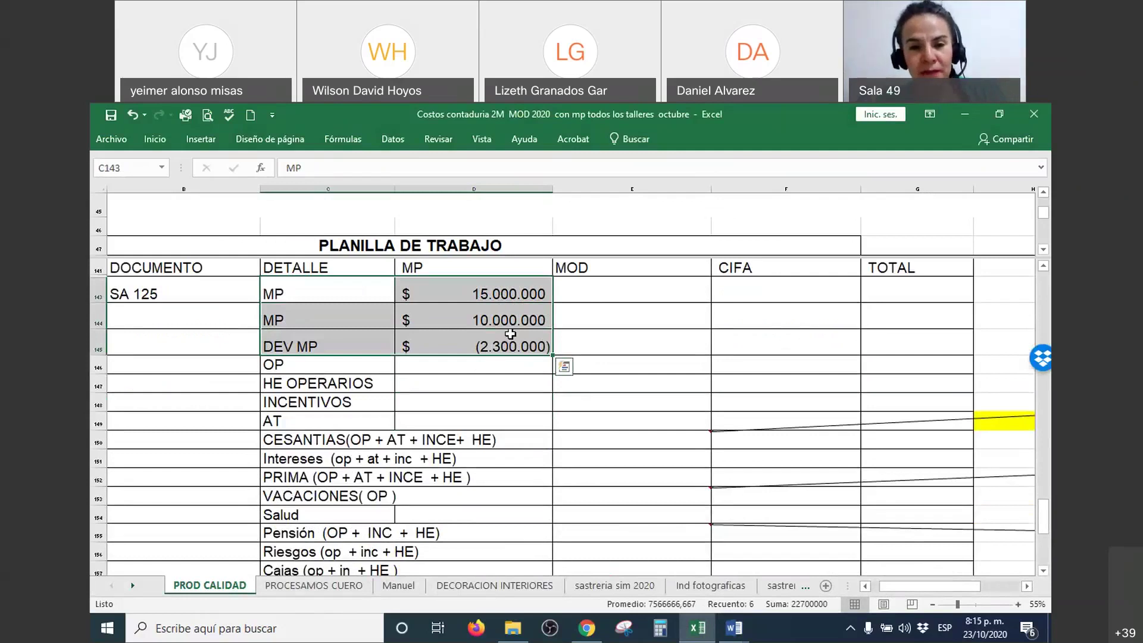
Try replacing the first MP amount with 22.700.000 and clearing the second MP and DEV MP amounts
click(494, 294)
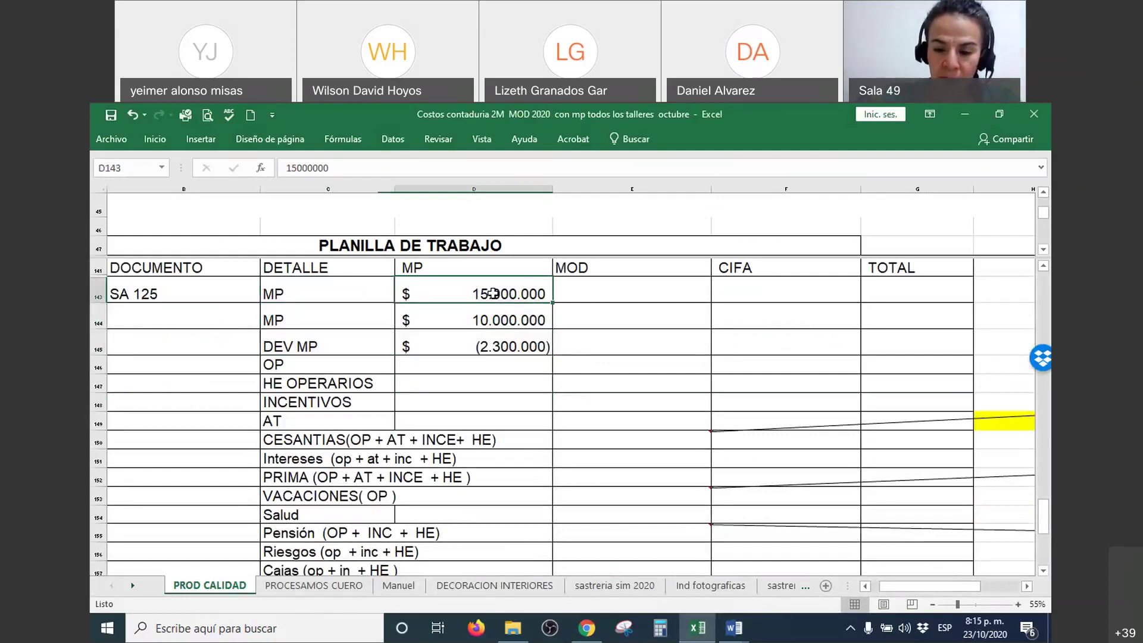
text(22.700.000)
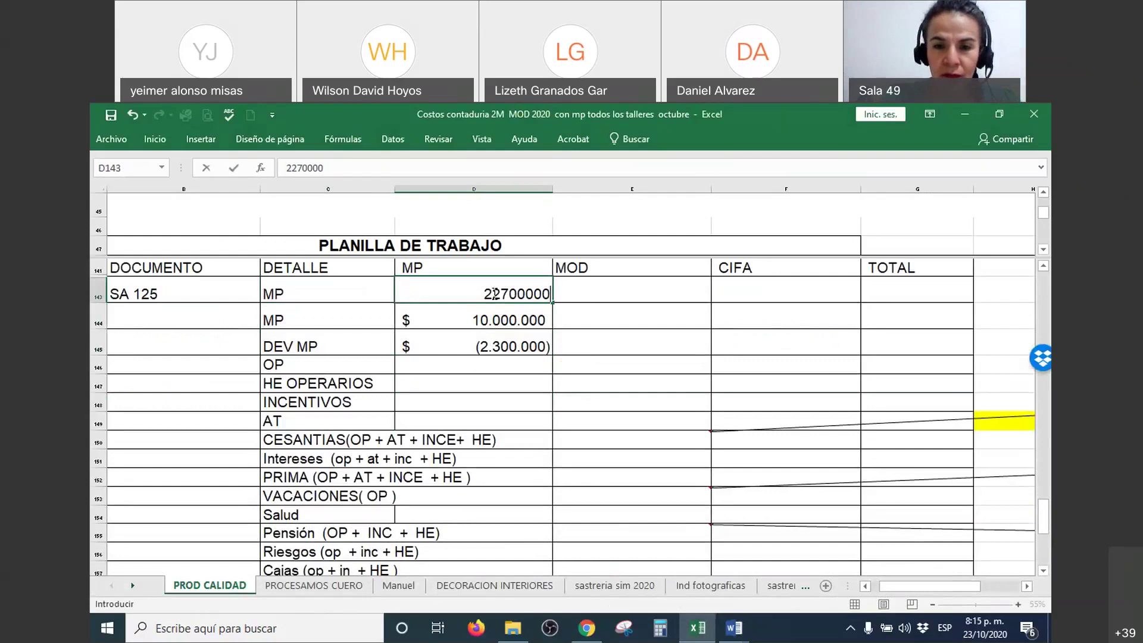
key(Return)
drag(499, 323, 515, 340)
key(Delete)
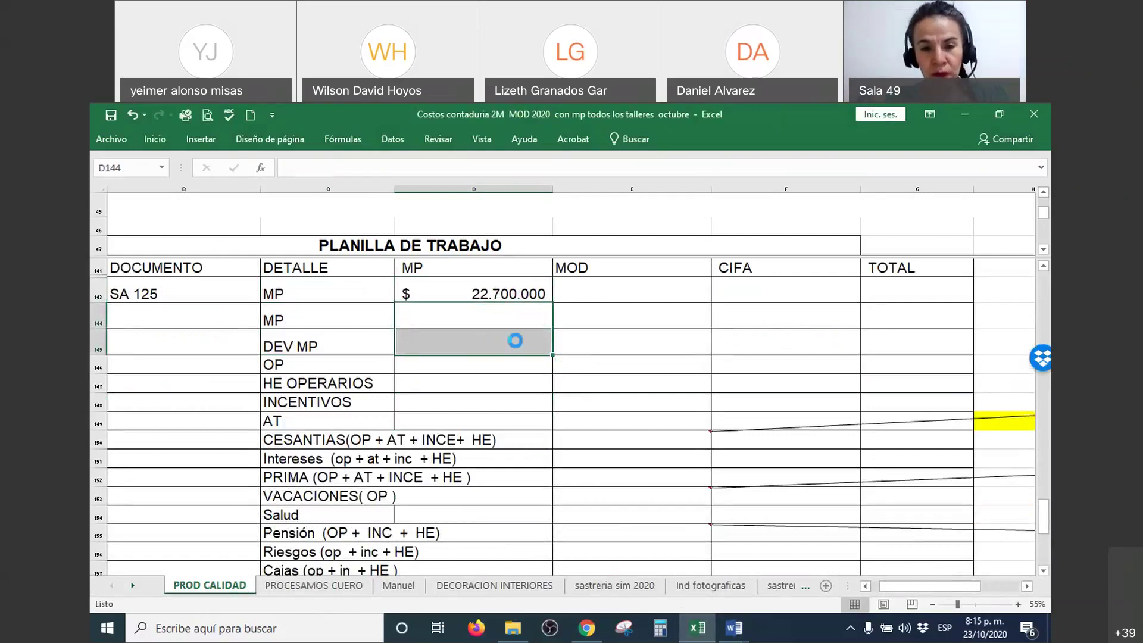
key(ctrl+z)
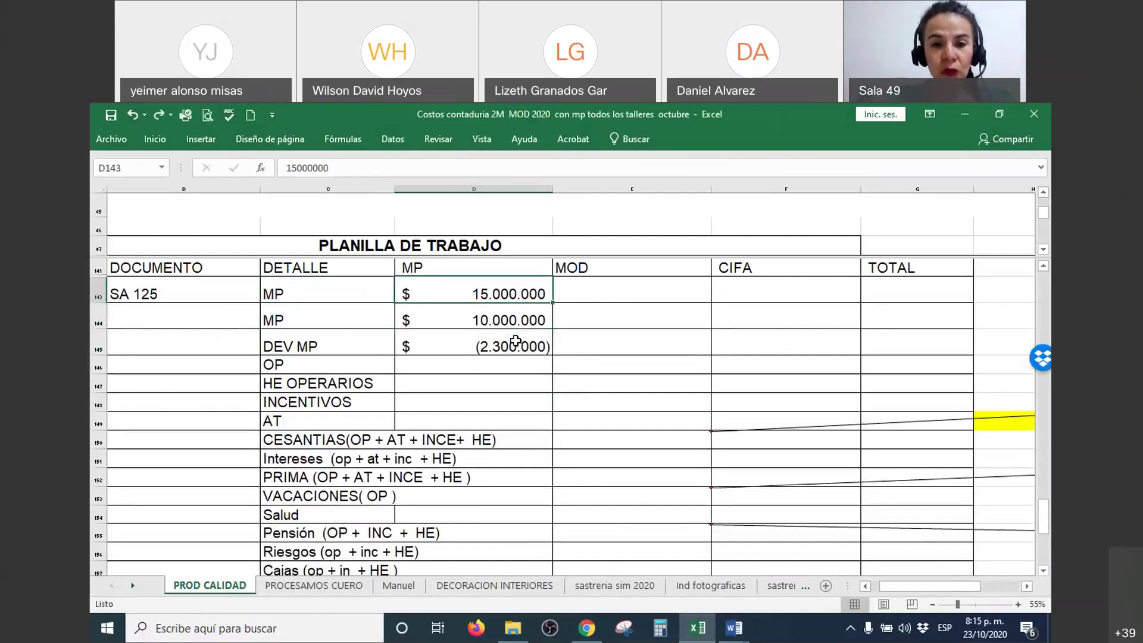
Point out each MP and DEV MP row with its amount, and select the three material amounts together
drag(505, 320, 506, 346)
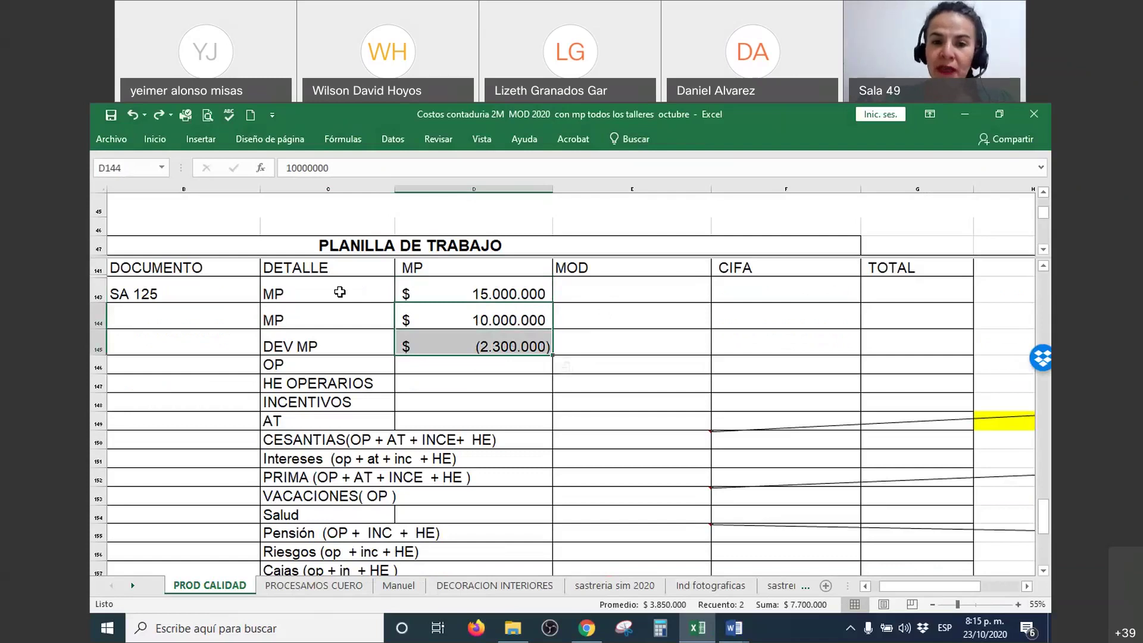
drag(340, 291, 440, 295)
drag(369, 315, 512, 312)
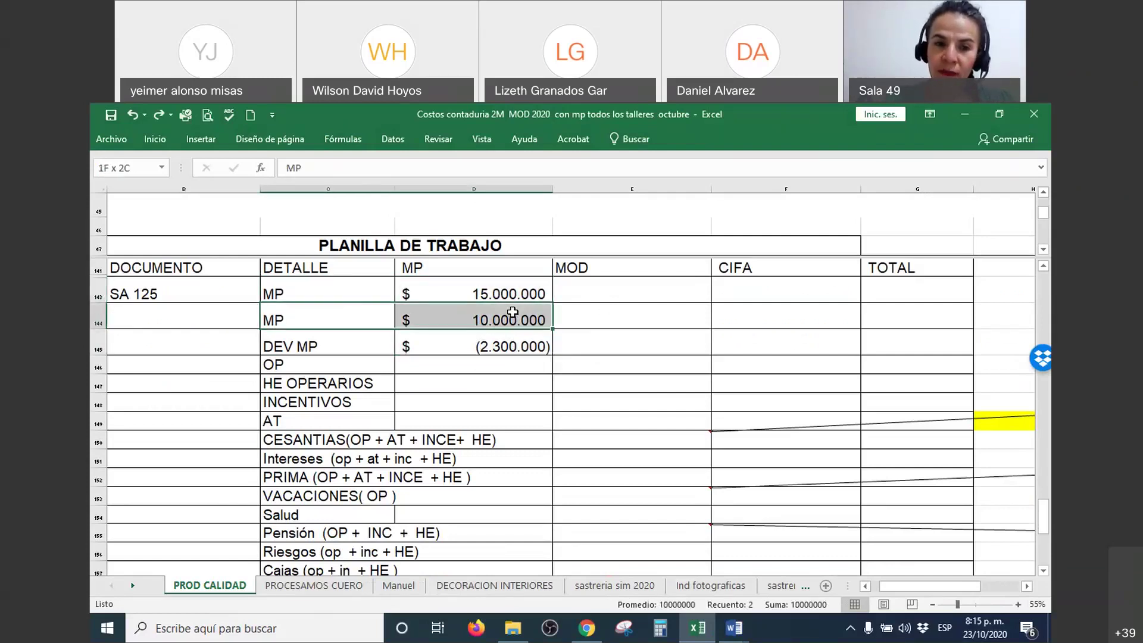
click(357, 345)
click(510, 346)
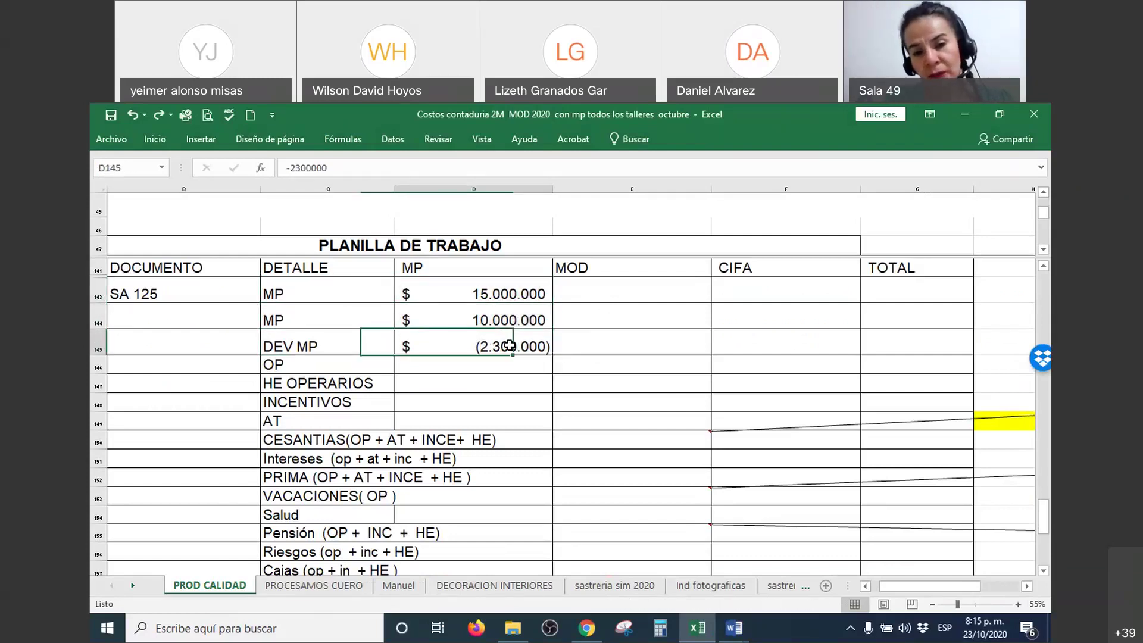
drag(510, 346, 302, 348)
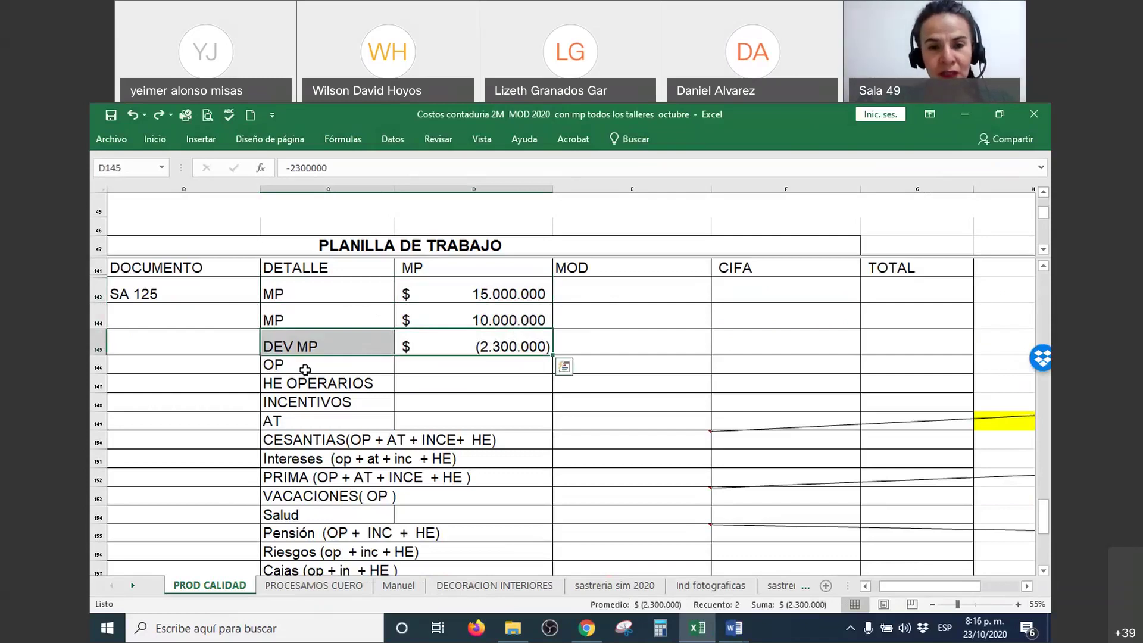
drag(483, 291, 483, 347)
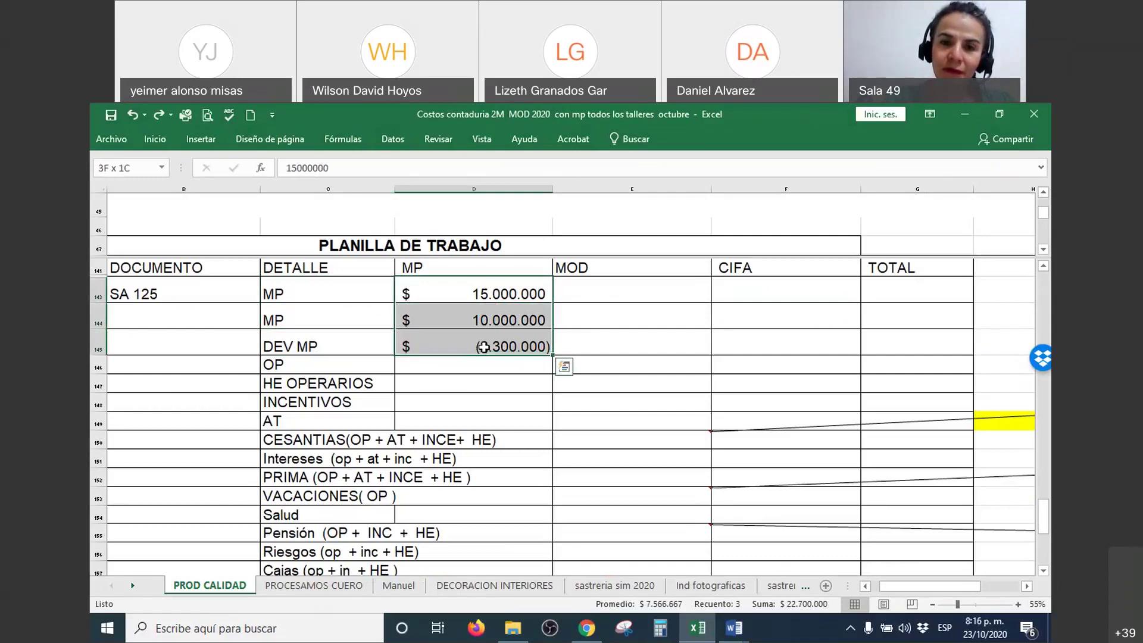
drag(483, 347, 484, 347)
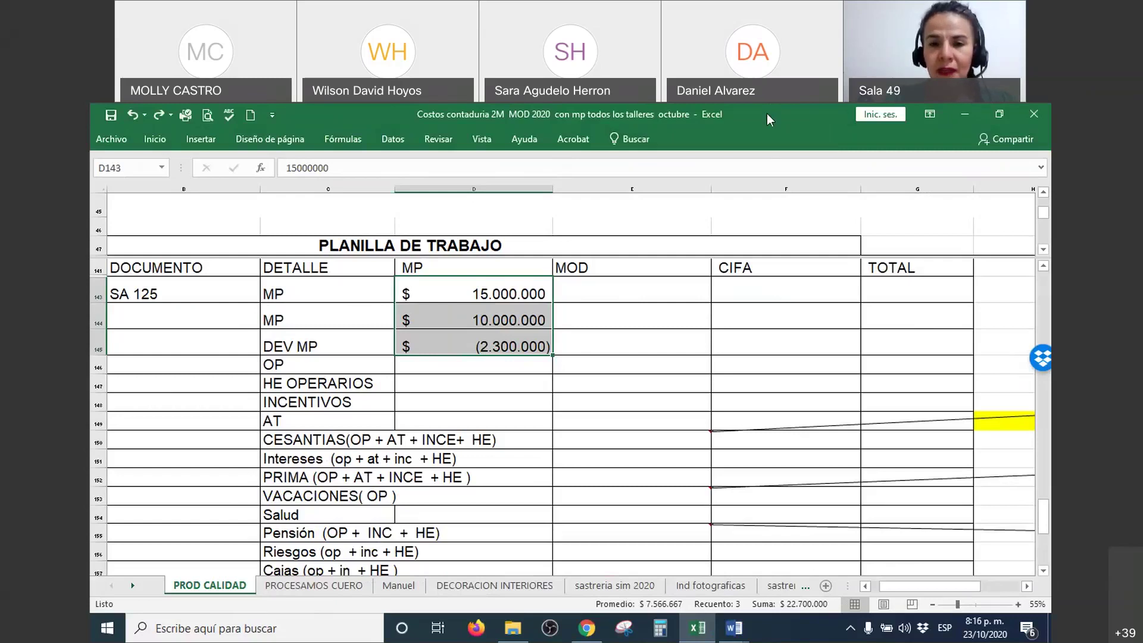
Minimise the Word, File Explorer and Excel windows, and restore the Excel workbook maximised
double_click(833, 115)
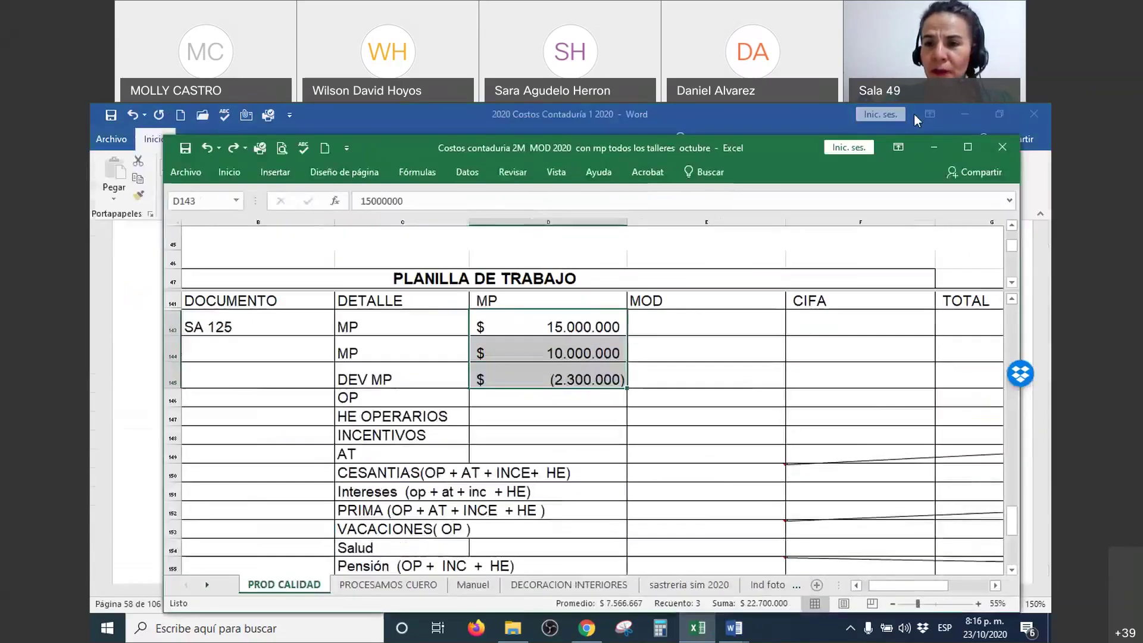
click(963, 114)
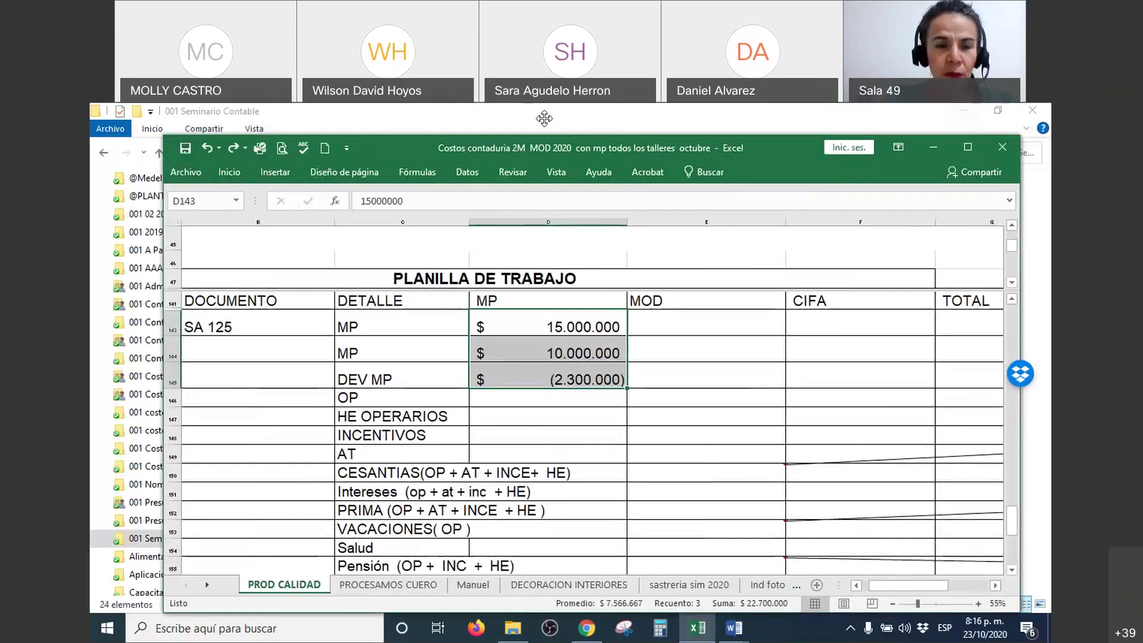
click(952, 124)
click(963, 111)
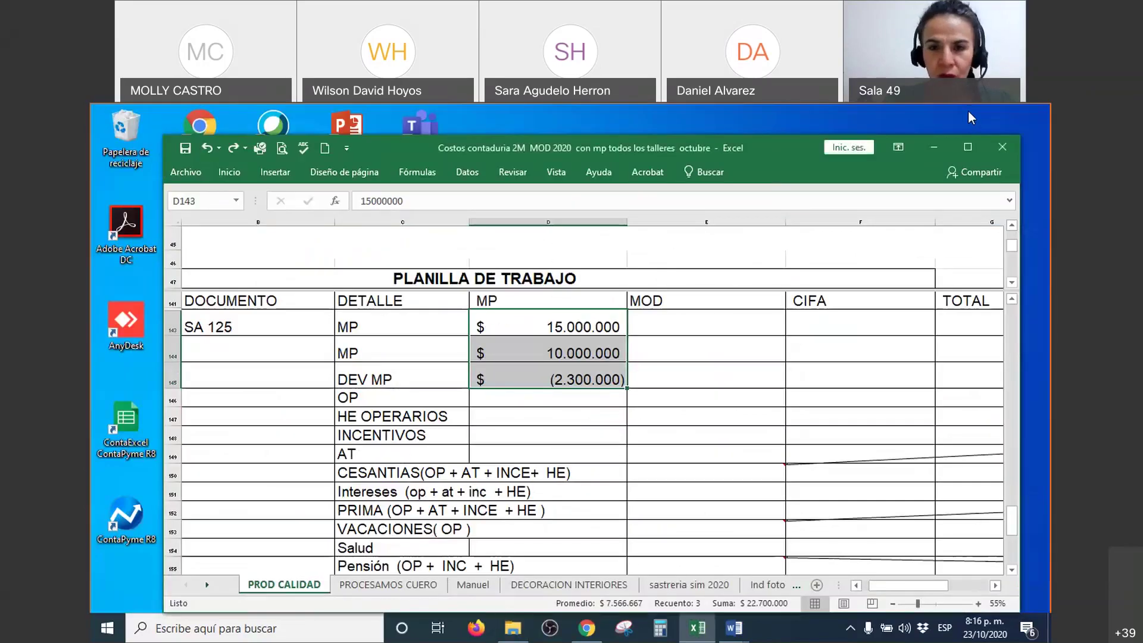
click(933, 148)
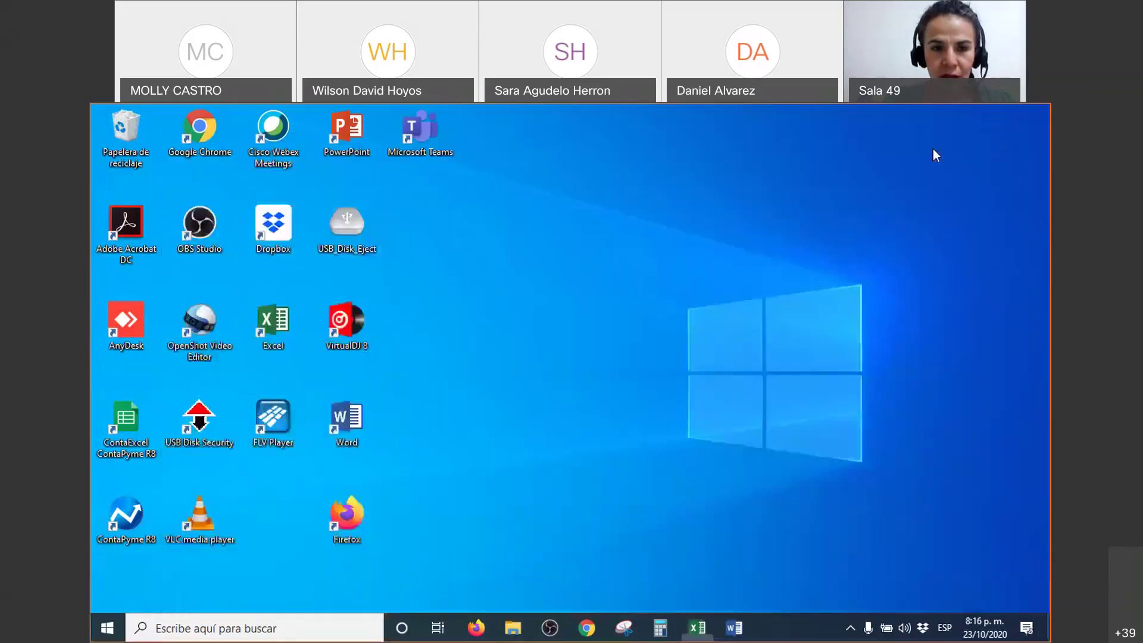
click(698, 629)
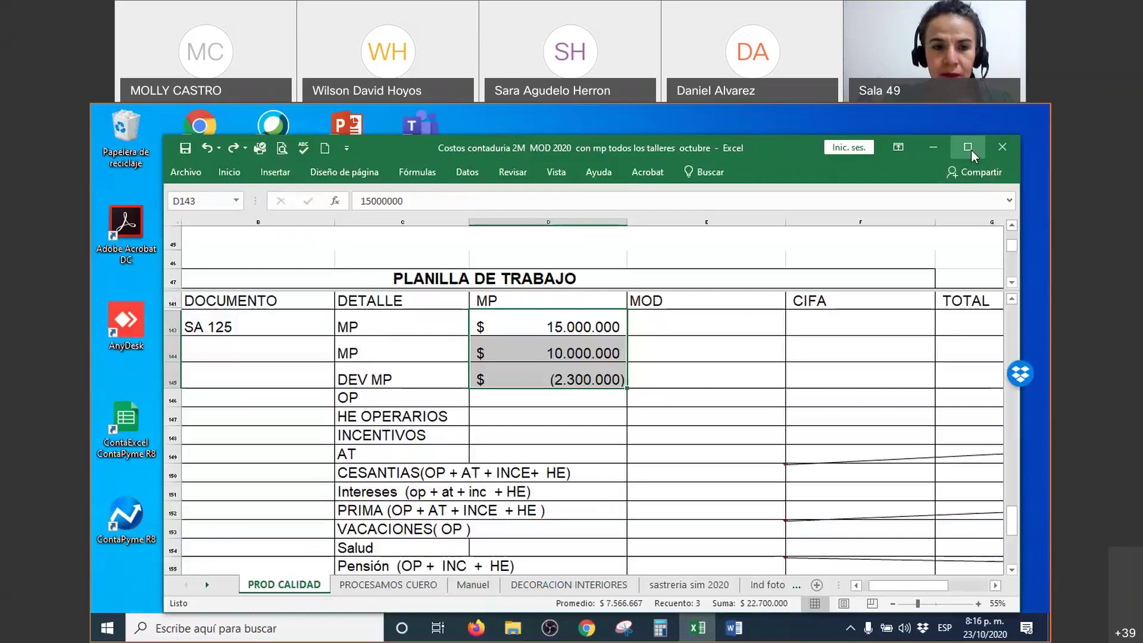
click(968, 148)
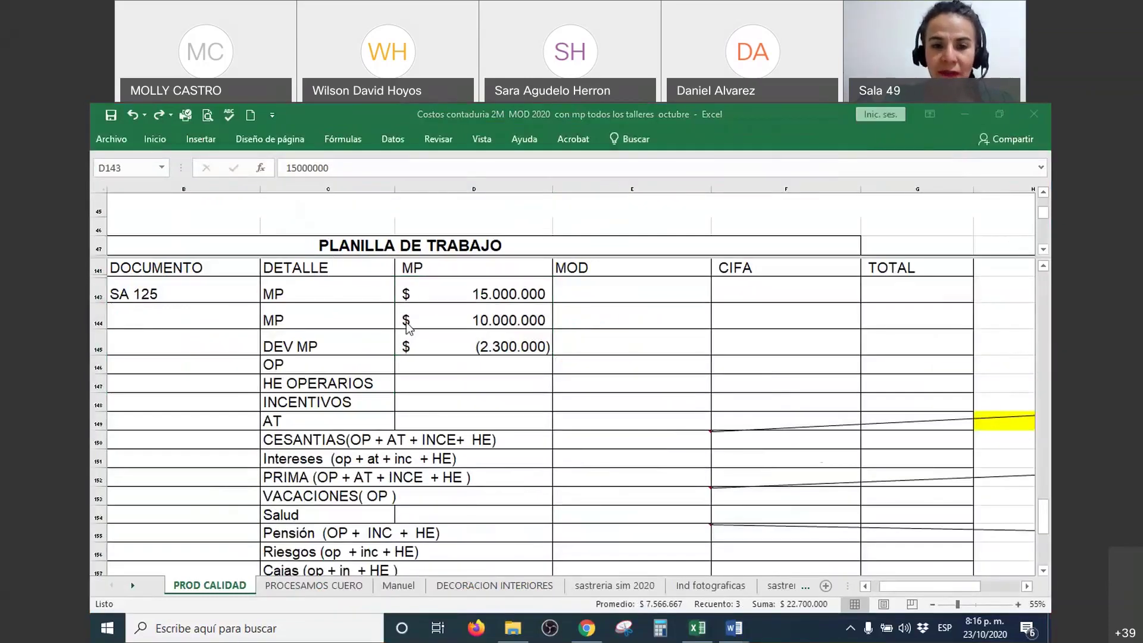
Apply black font colour to the MOD, CIFA and TOTAL cells of the MP and DEV MP rows
click(482, 298)
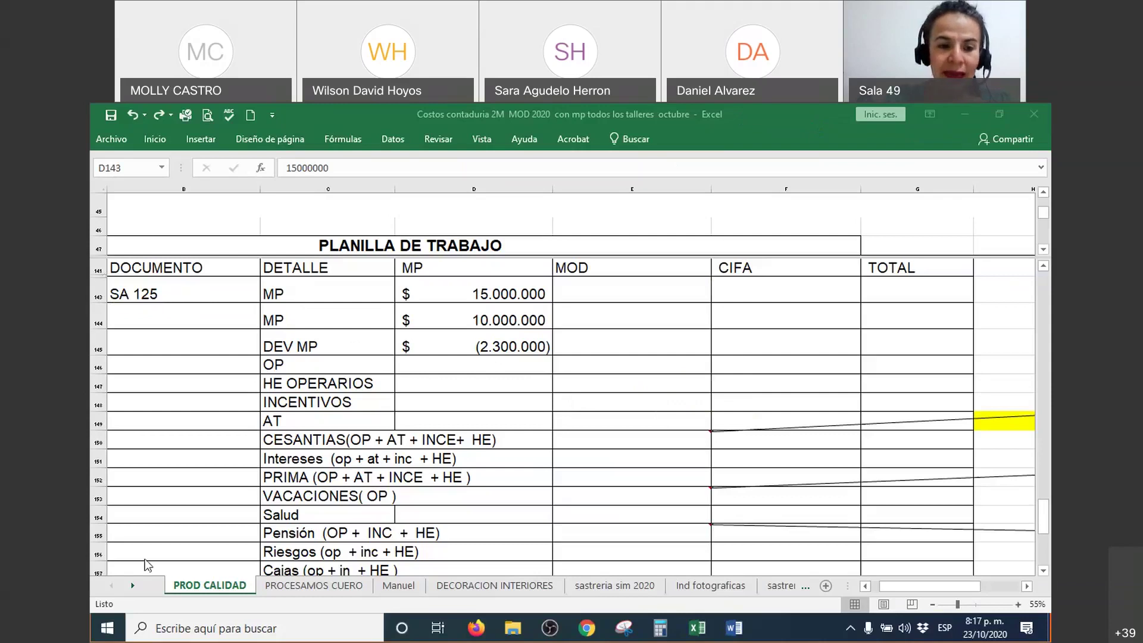
click(482, 299)
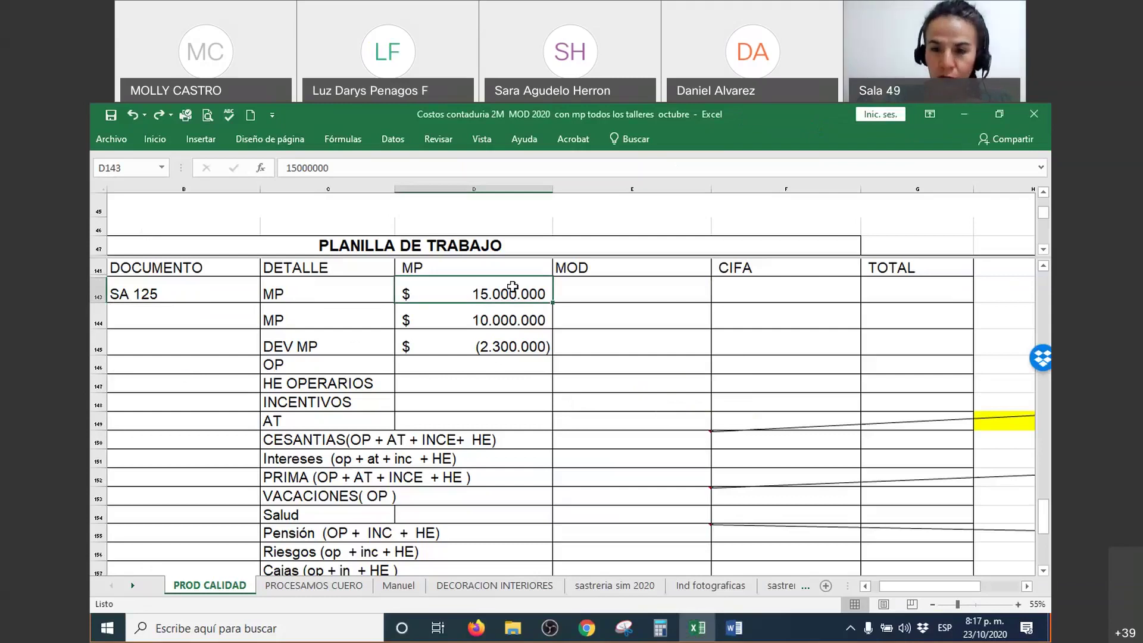
click(662, 294)
drag(662, 294, 874, 350)
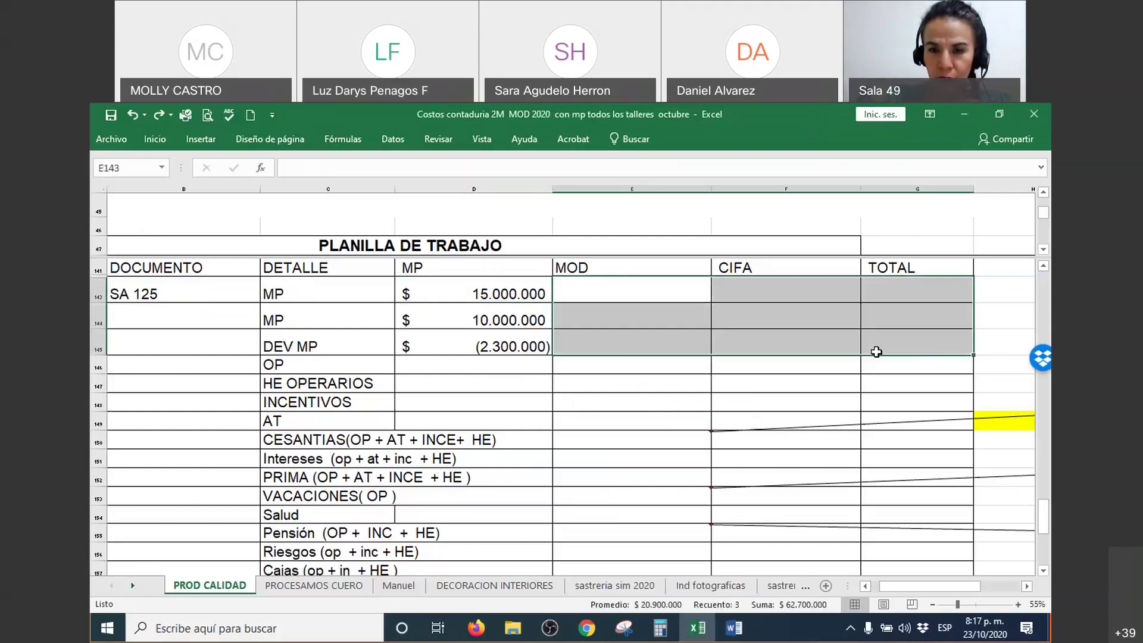
right_click(875, 350)
key(Escape)
key(ctrl+y)
key(ctrl+y)
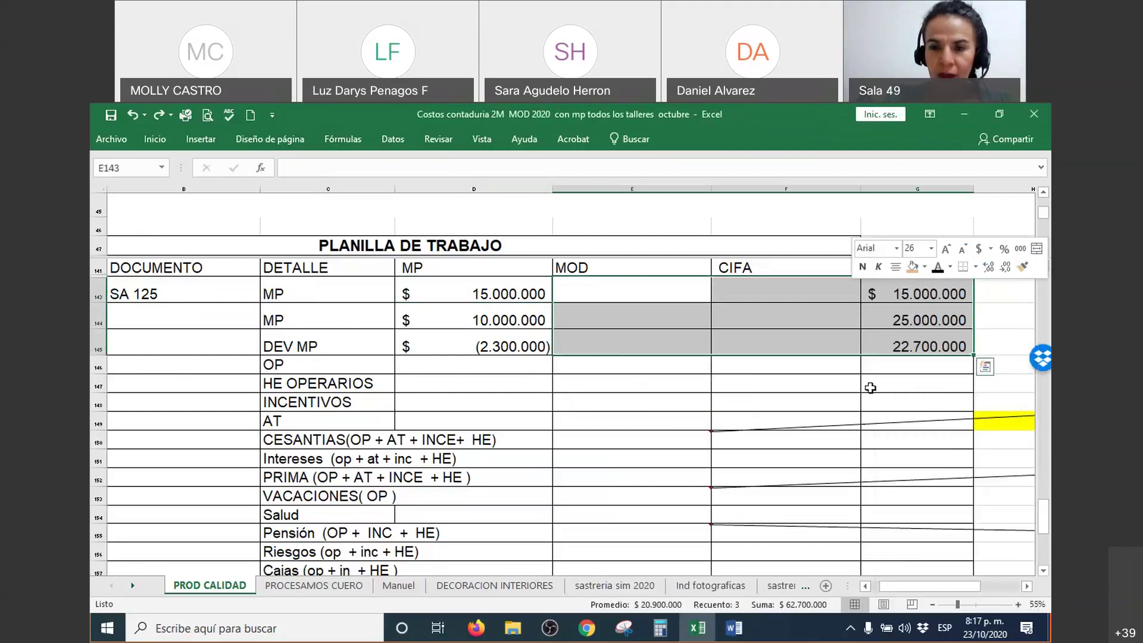
Trace each MP and DEV MP row across to its running total, and select the three material amounts
drag(308, 294, 934, 295)
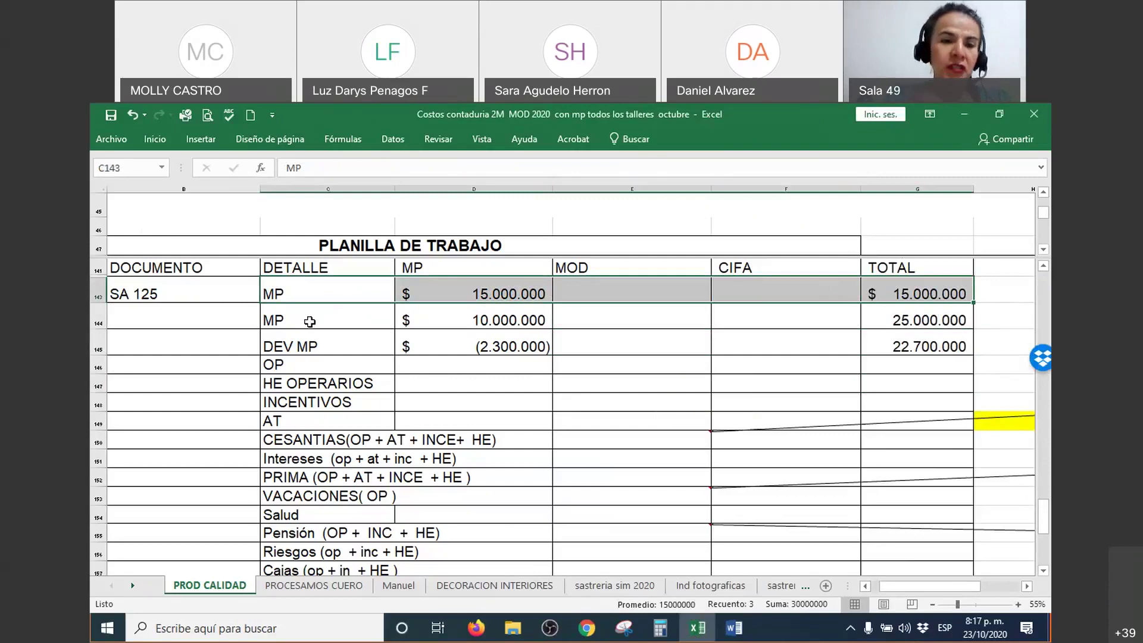
click(341, 326)
drag(341, 327, 948, 315)
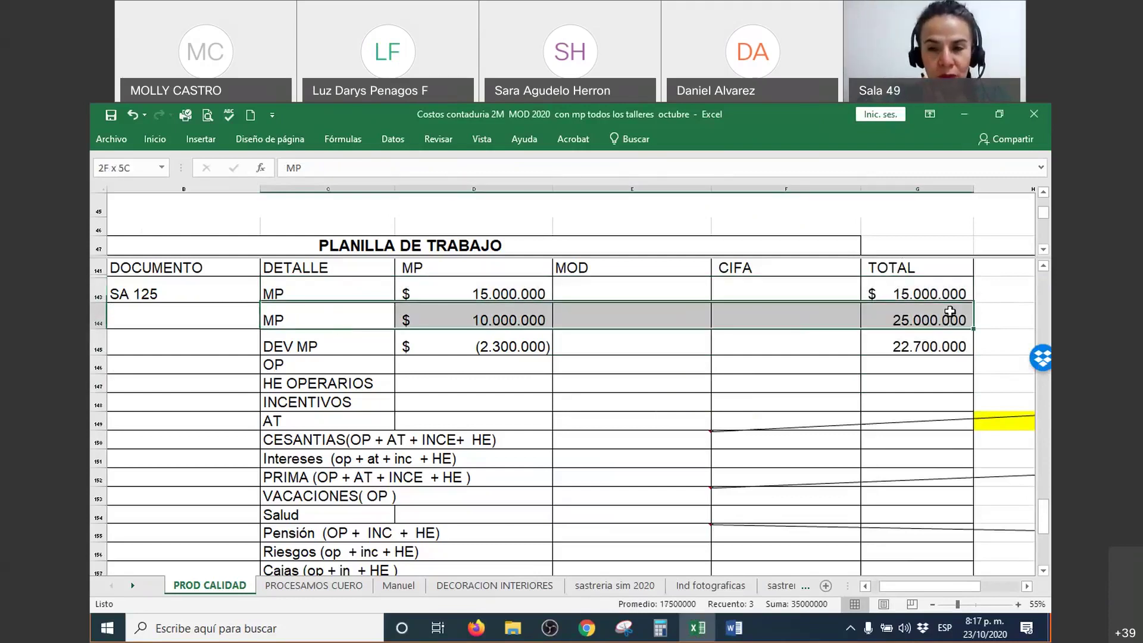
drag(290, 345, 904, 345)
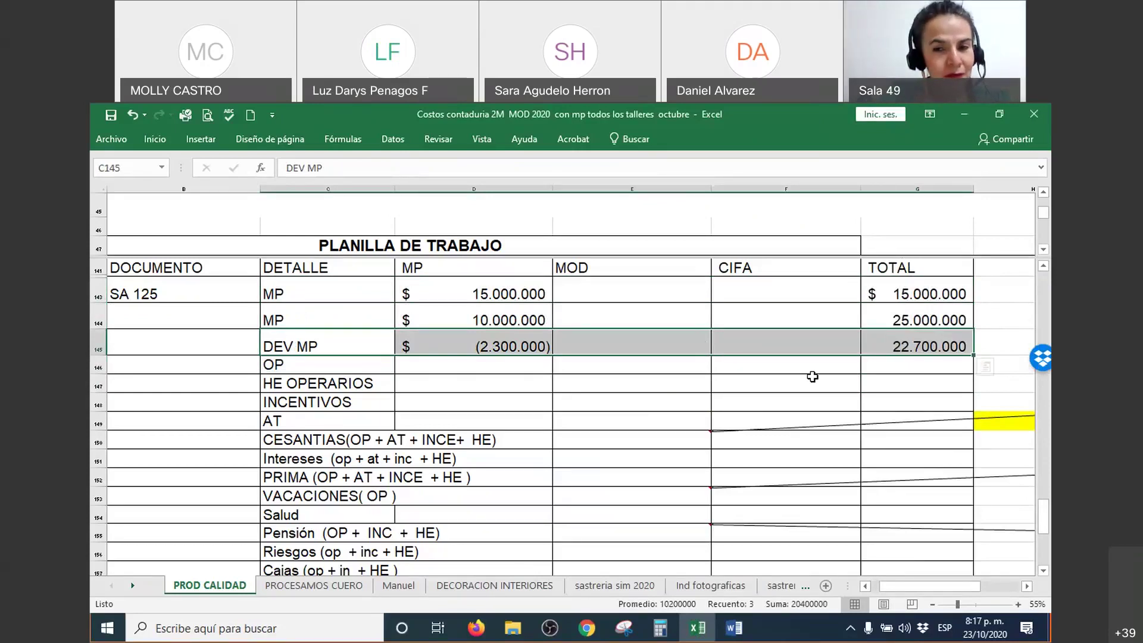
drag(482, 293, 496, 349)
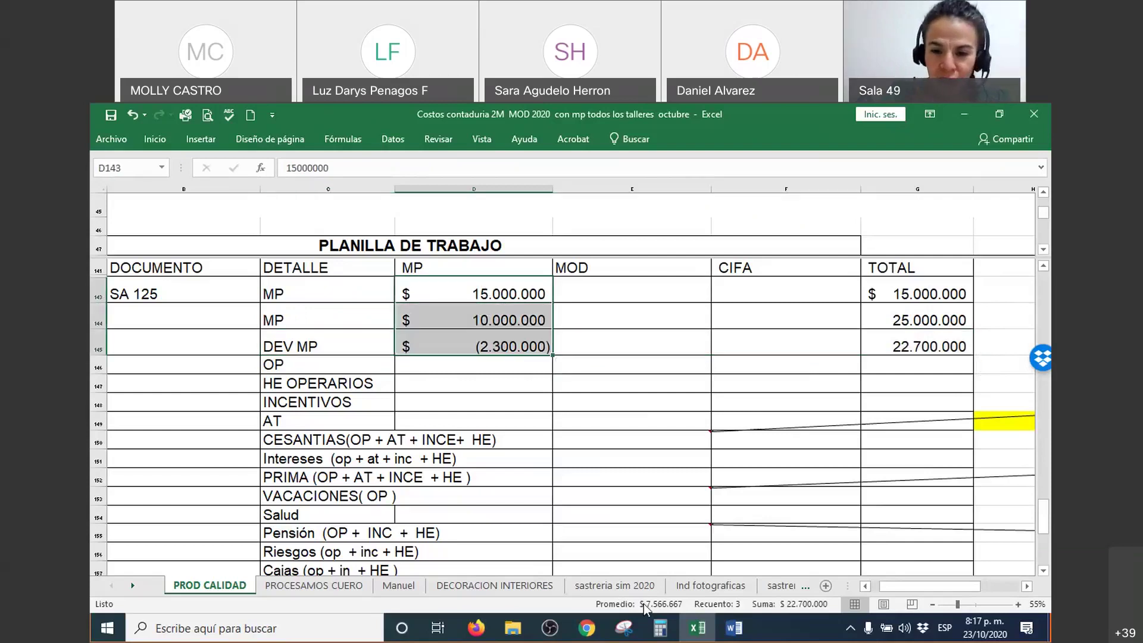
Switch to the 2020 Costos Contaduría Word document and point out the OP 100 raw materials amount
click(734, 627)
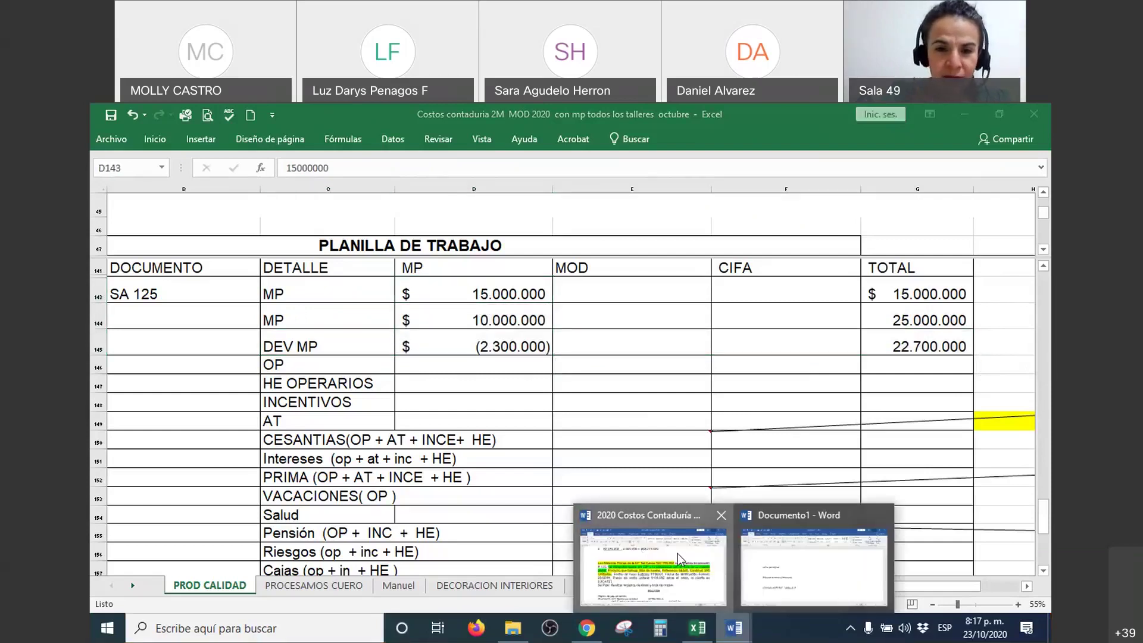
click(677, 553)
drag(700, 332, 205, 342)
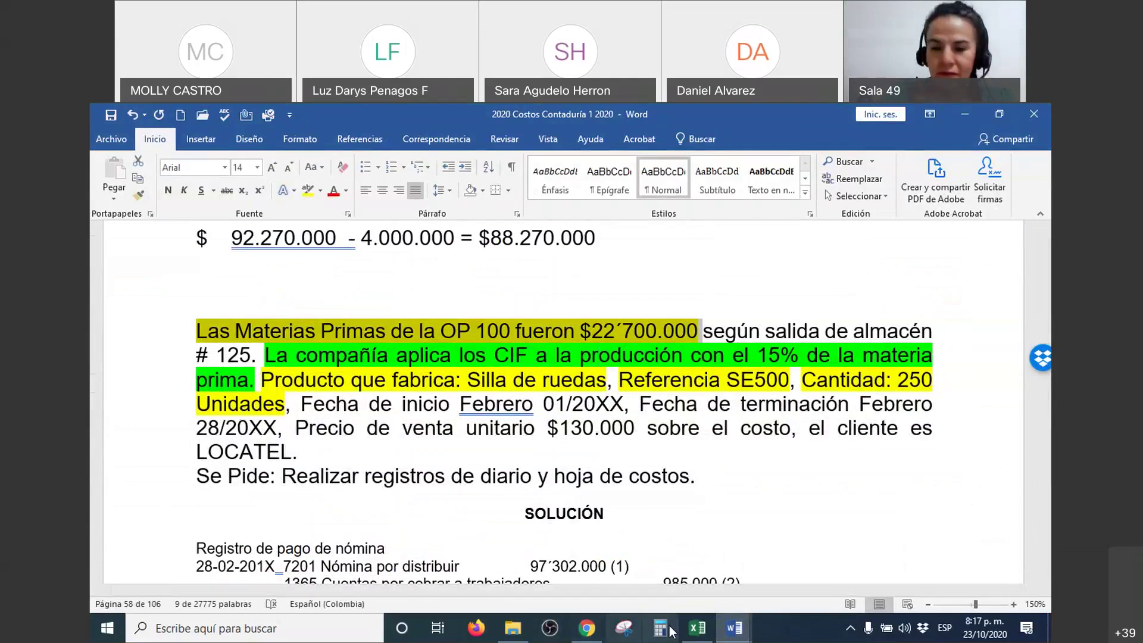
click(732, 636)
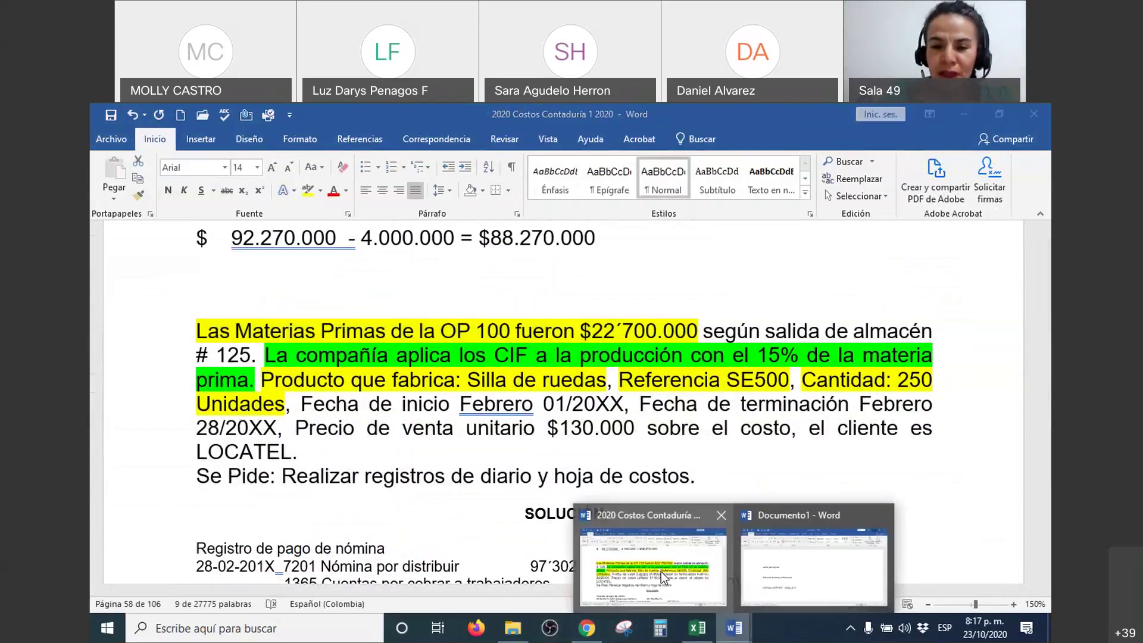
Switch back to Excel, reduce the height of rows 143 to 145, and point out the three material rows through TOTAL
click(697, 628)
click(484, 417)
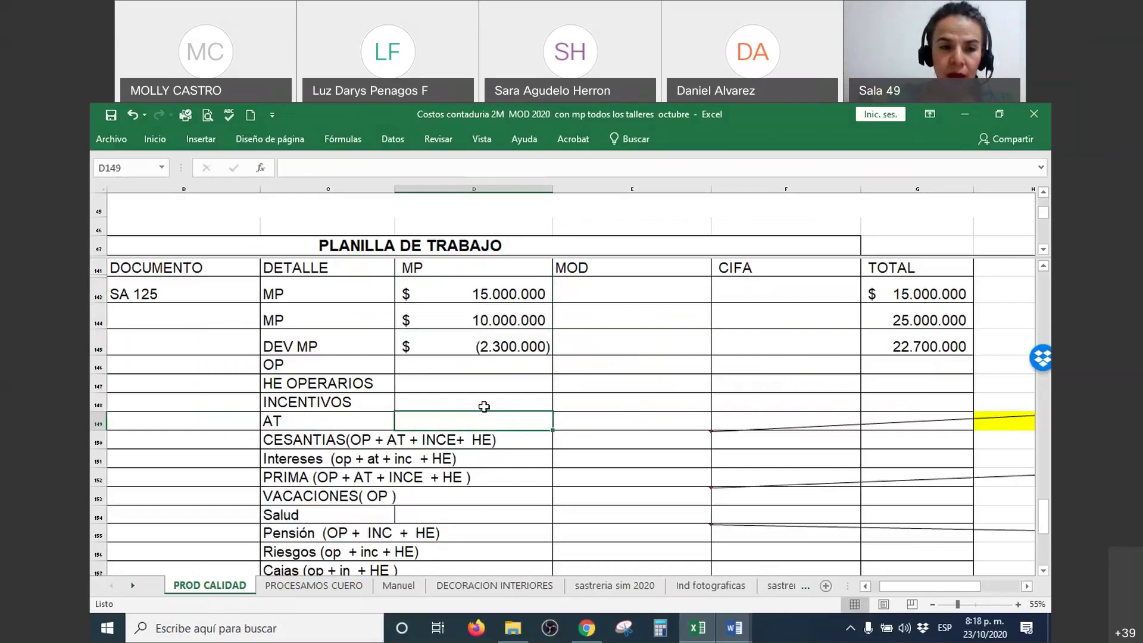
mouse_move(100, 310)
mouse_down()
mouse_move(100, 292)
mouse_move(101, 338)
mouse_move(101, 319)
mouse_up()
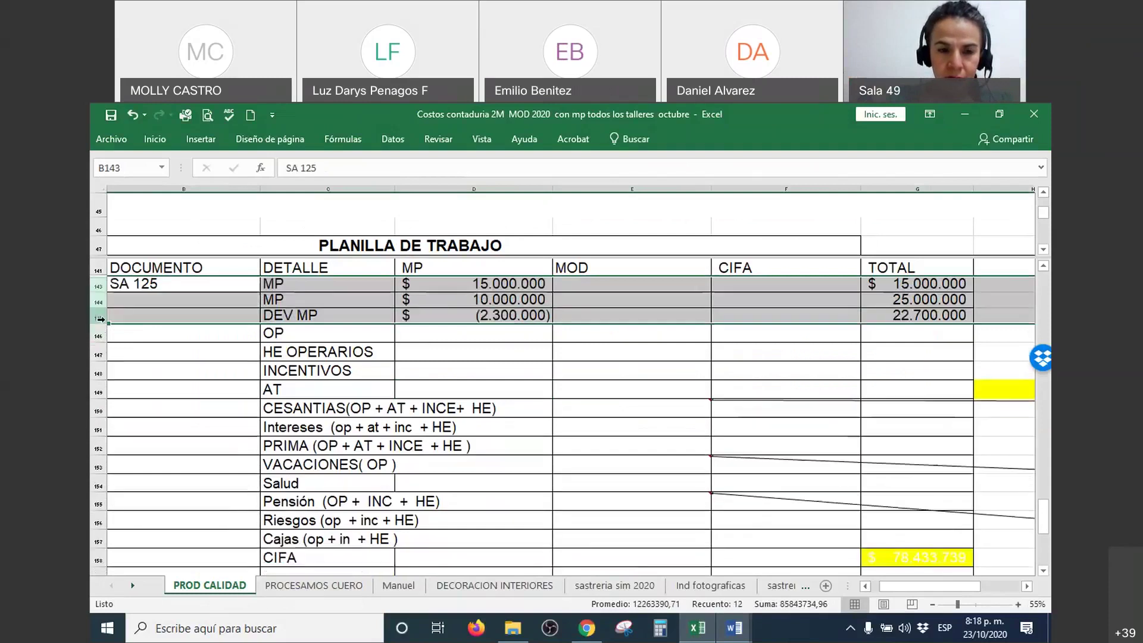
click(348, 334)
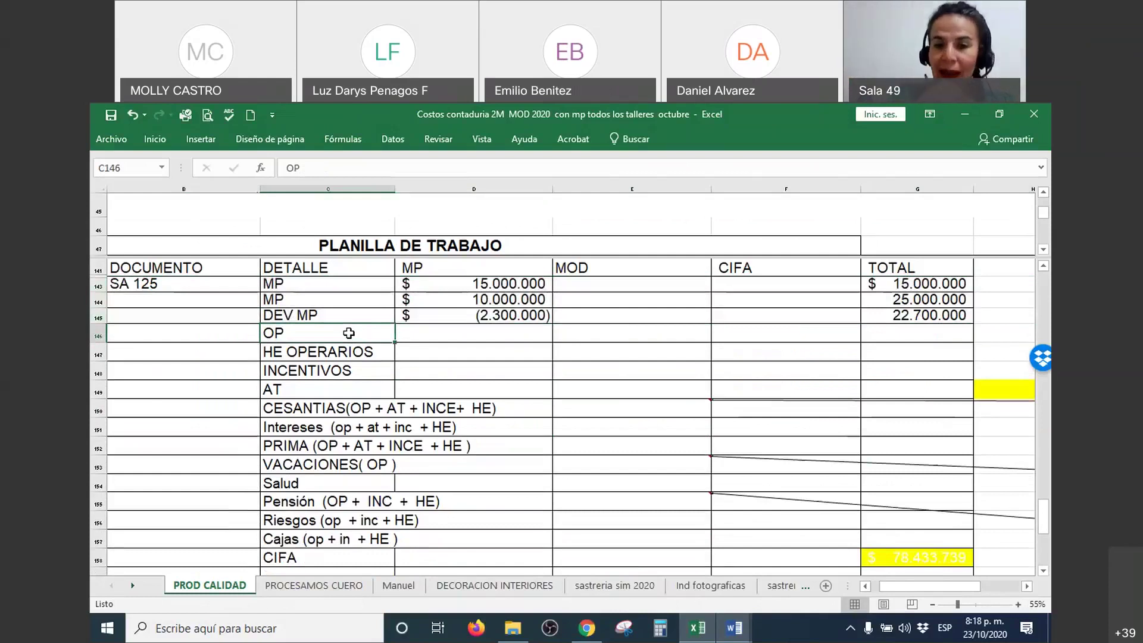
click(198, 284)
mouse_move(199, 283)
mouse_down()
mouse_move(824, 288)
mouse_move(901, 314)
mouse_up()
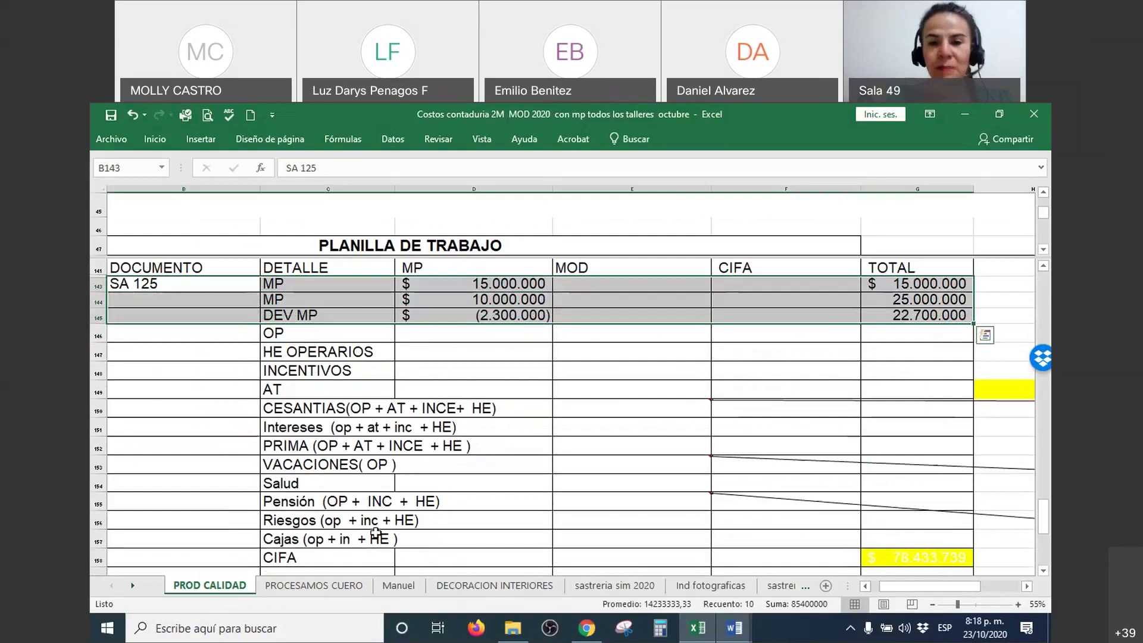
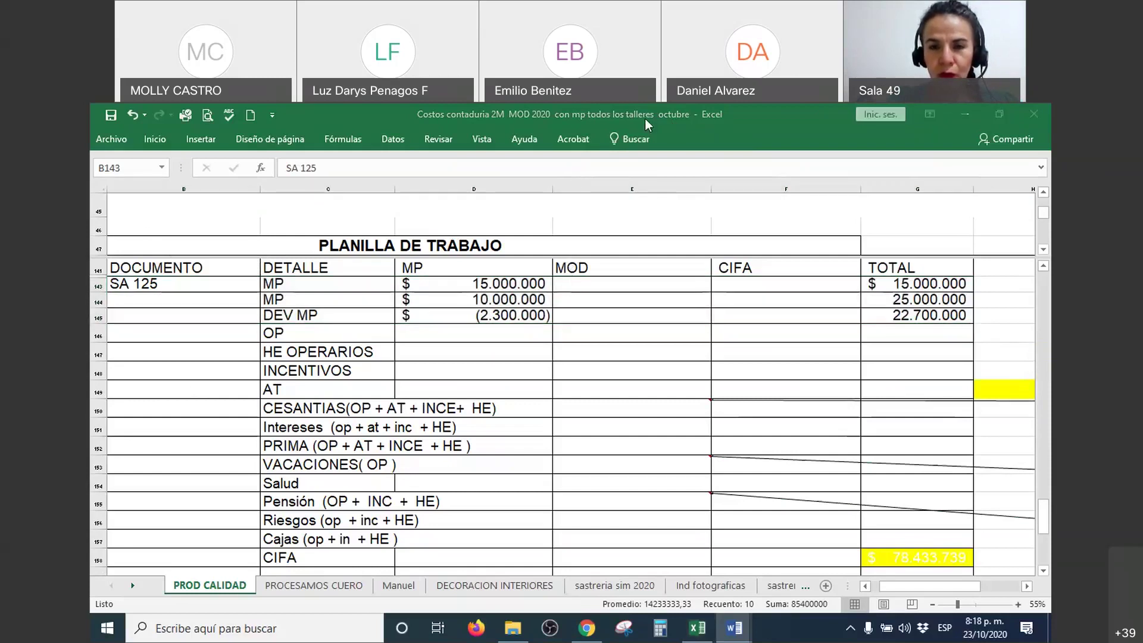
Bring the PLANILLA DE TRABAJO totals in row 49 into the upper split pane, above the OP 100 Hoja de costos
click(95, 256)
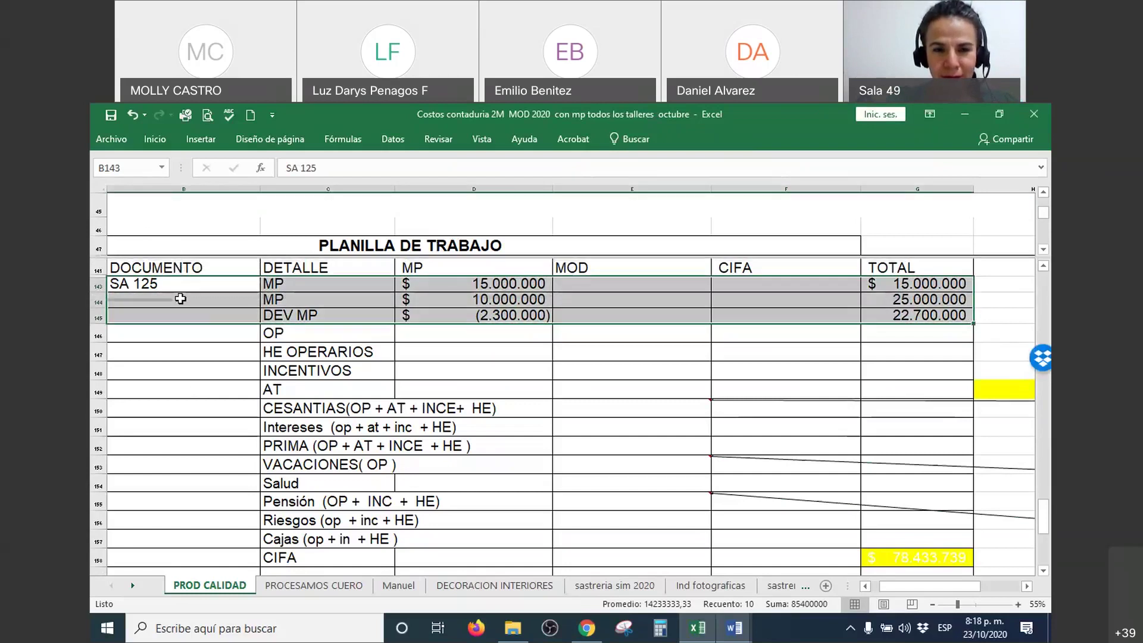
click(355, 363)
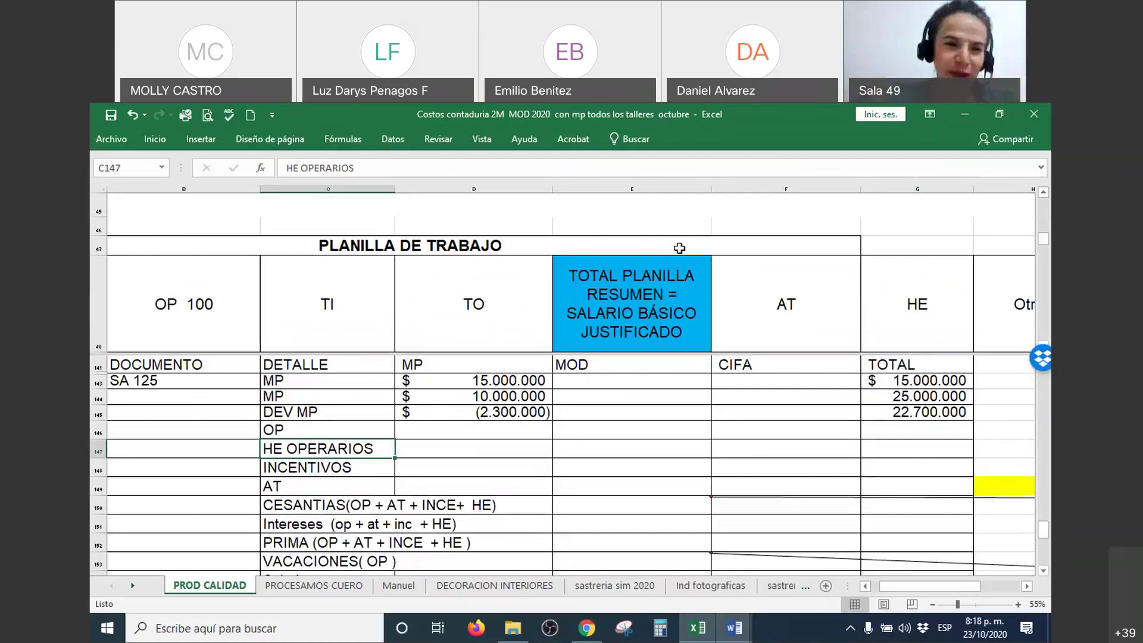
scroll(393, 284, down, 1)
drag(97, 351, 113, 288)
click(320, 351)
drag(509, 353, 517, 309)
click(523, 352)
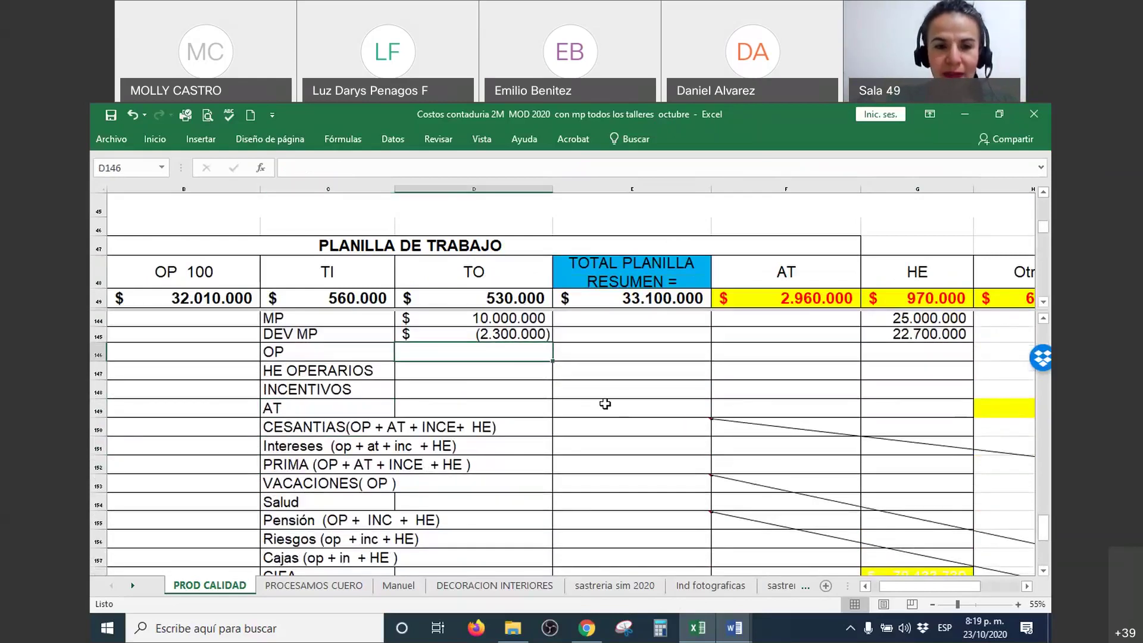
click(279, 353)
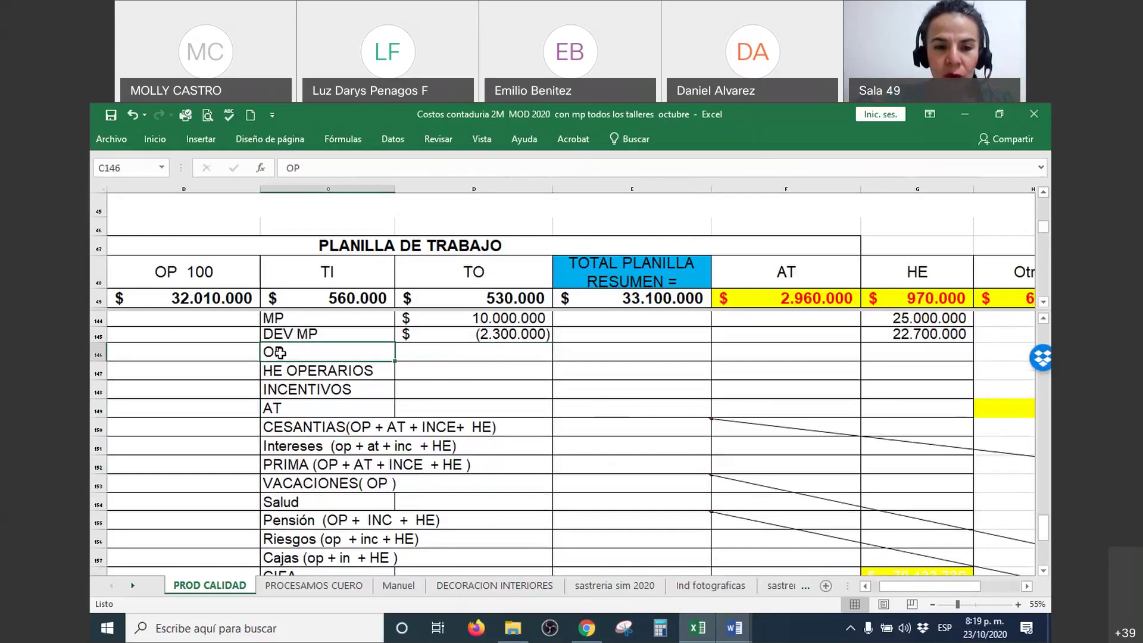
scroll(736, 220, up, 1)
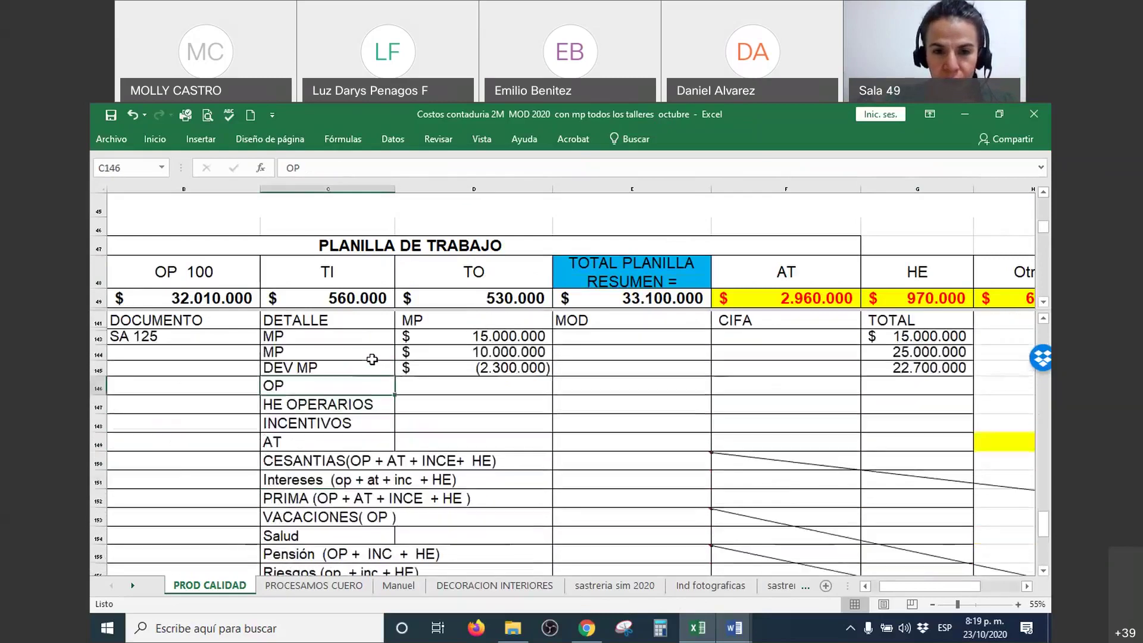
Shrink the upper split pane so it holds only the payroll headings and totals in rows 48 and 49
click(725, 251)
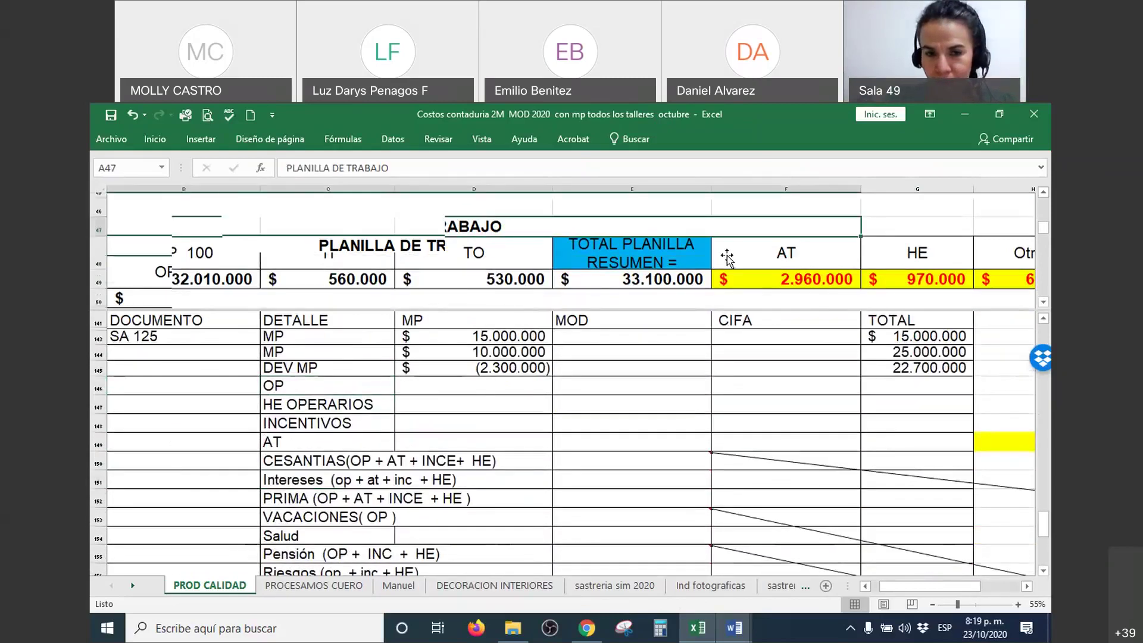
scroll(724, 252, down, 1)
drag(266, 309, 267, 246)
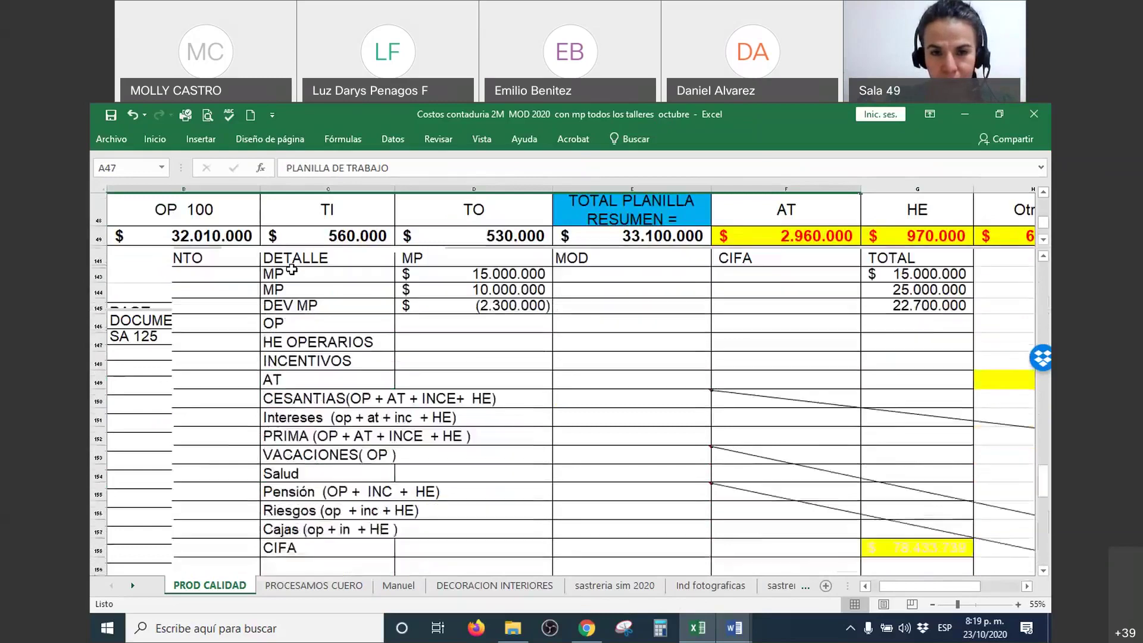
click(397, 345)
scroll(397, 344, up, 1)
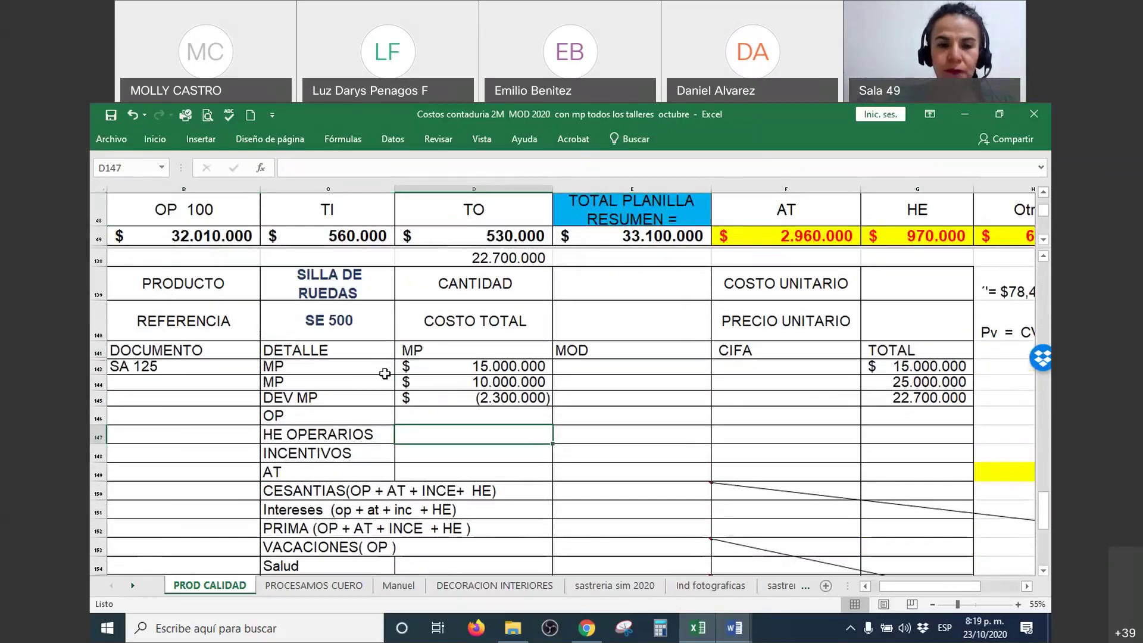
Point out the labour items under DETALLE from OP downward, and return to the OP 100 heading of the Hoja de costos
click(283, 415)
drag(283, 415, 289, 539)
click(305, 417)
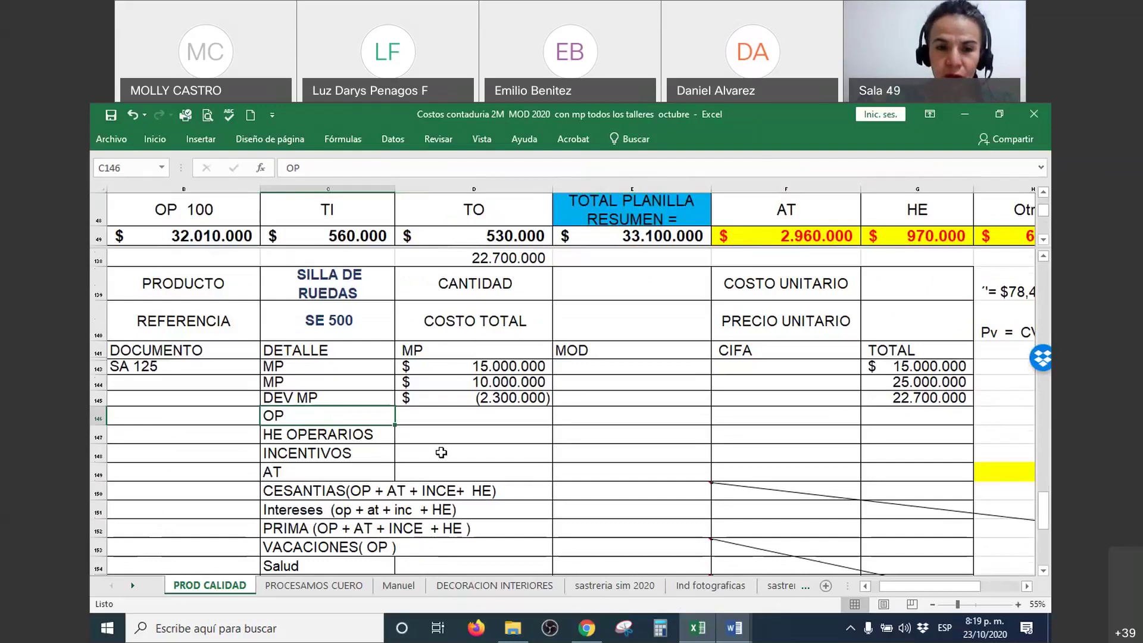
scroll(441, 452, up, 1)
click(272, 318)
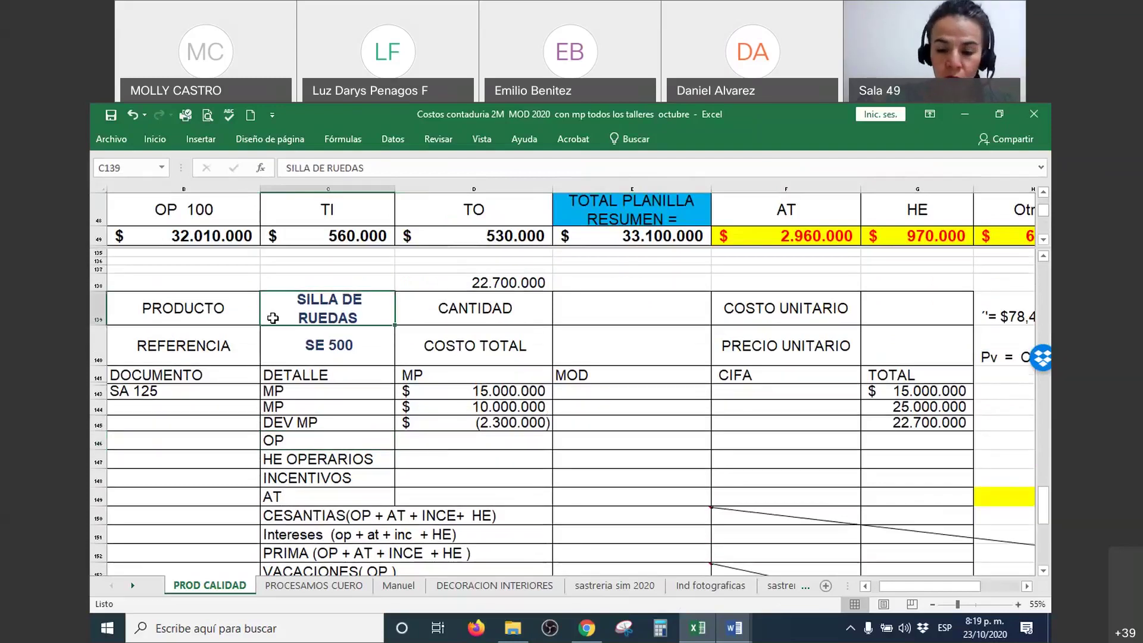
key(Left)
key(Left)
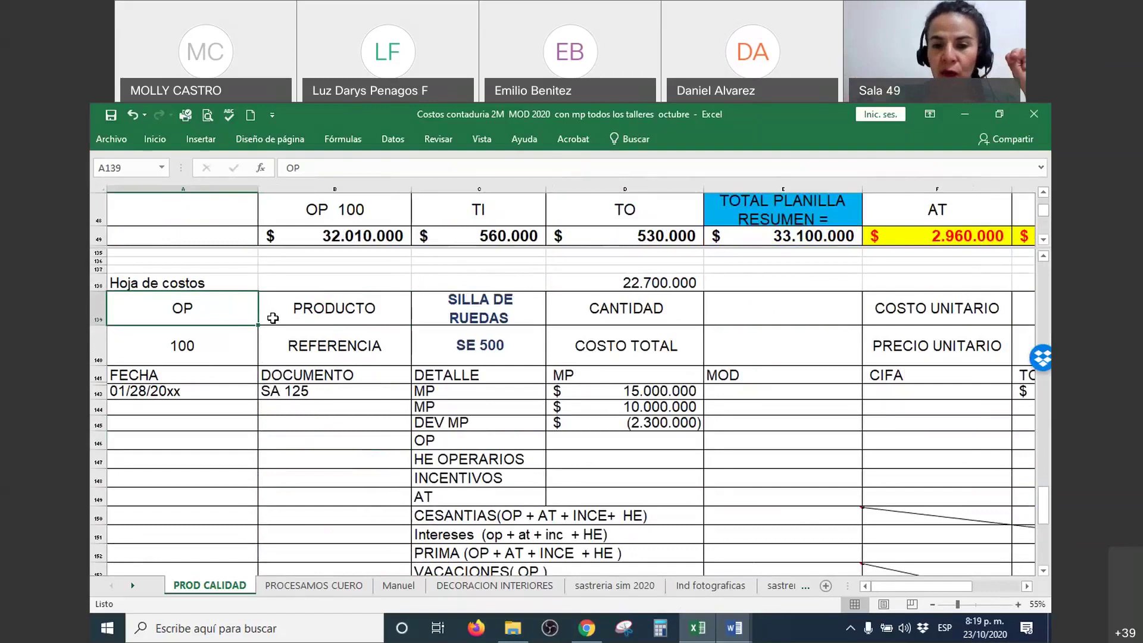
Select the MP and DEV MP rows with their amounts to review the raw materials recorded for OP 100
drag(446, 423, 635, 387)
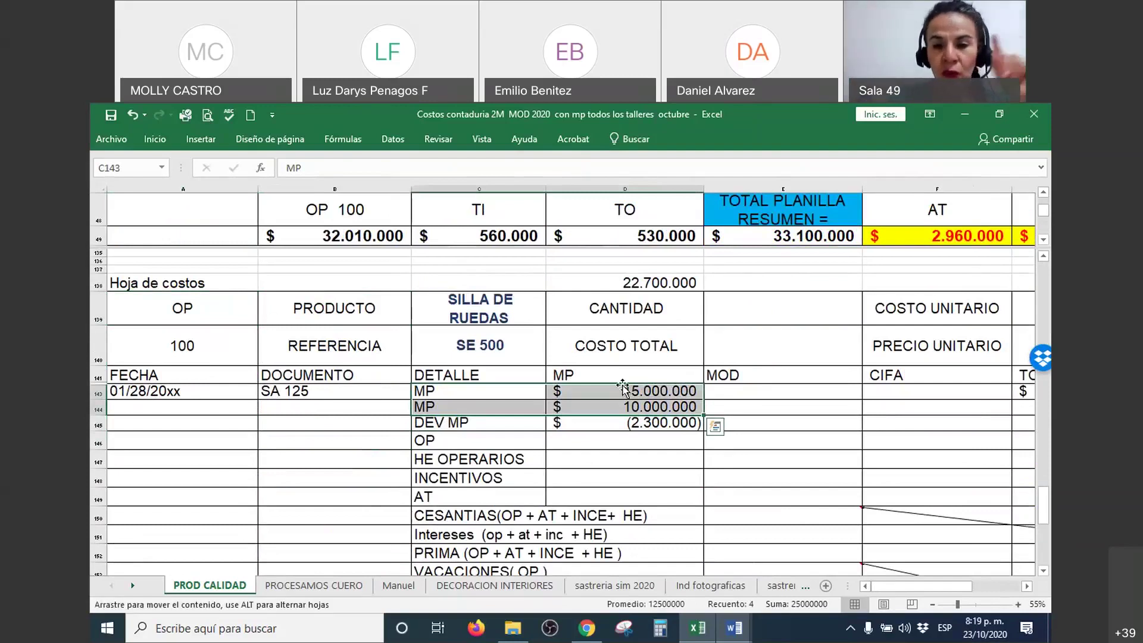
drag(498, 399, 665, 427)
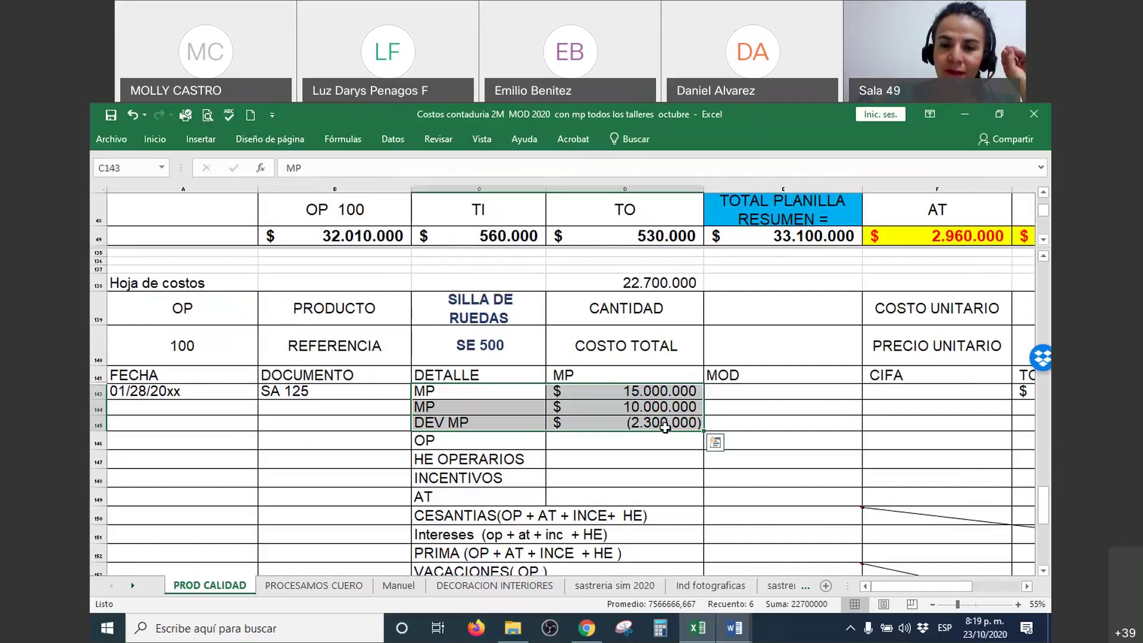
click(502, 459)
scroll(505, 441, down, 2)
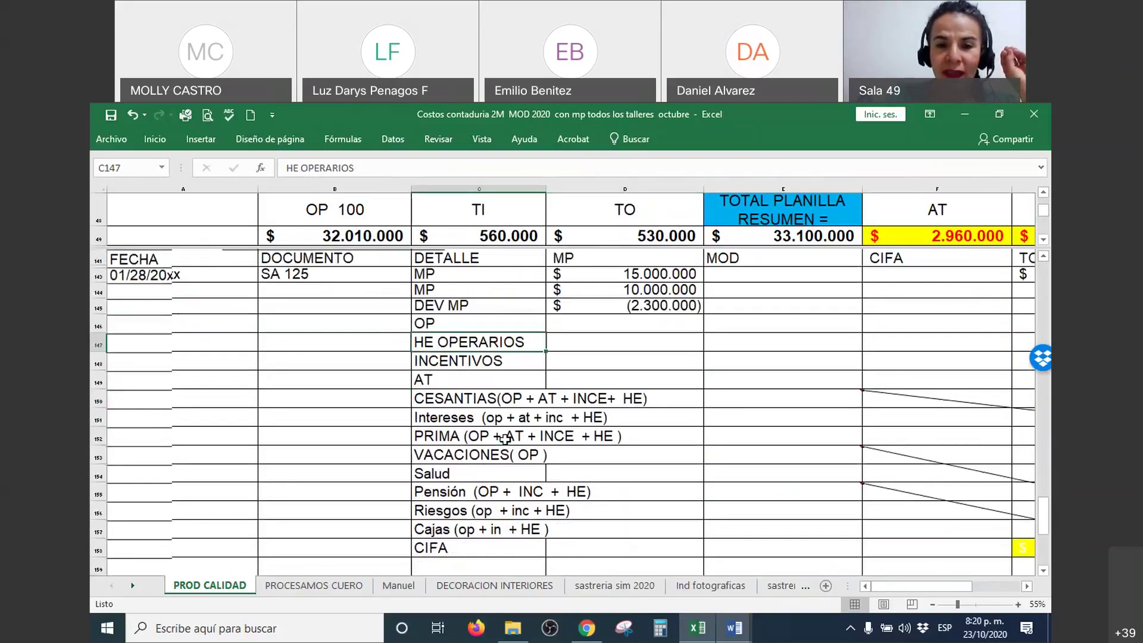
Point out the OP row and the MOD column, and apply black font colour to the OP row's MOD cell
click(452, 325)
drag(468, 326, 572, 327)
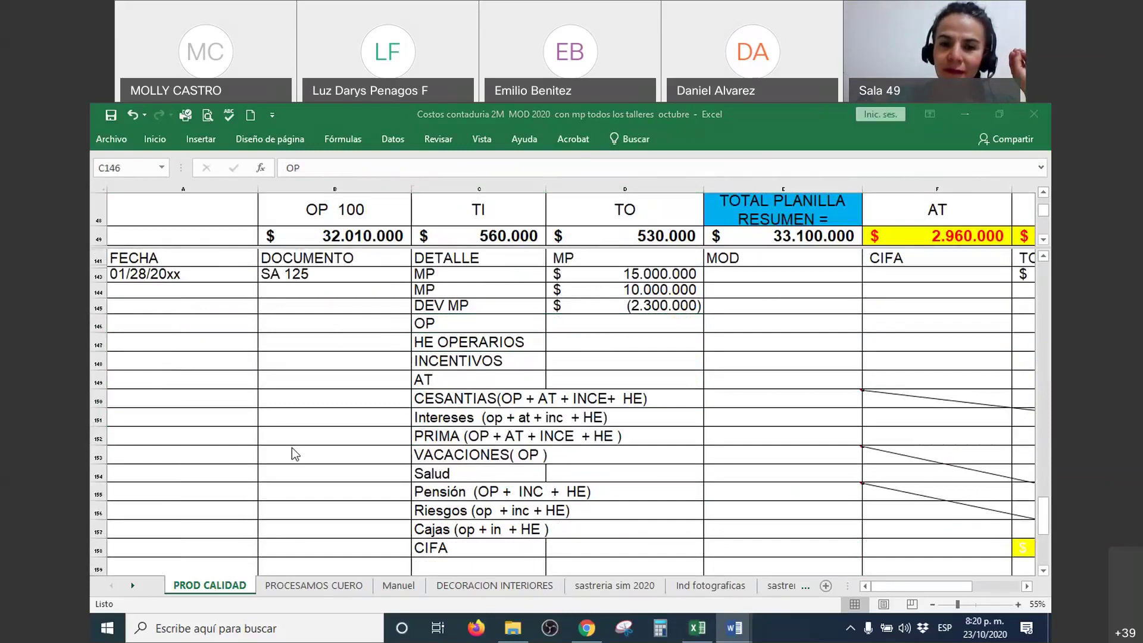
click(752, 328)
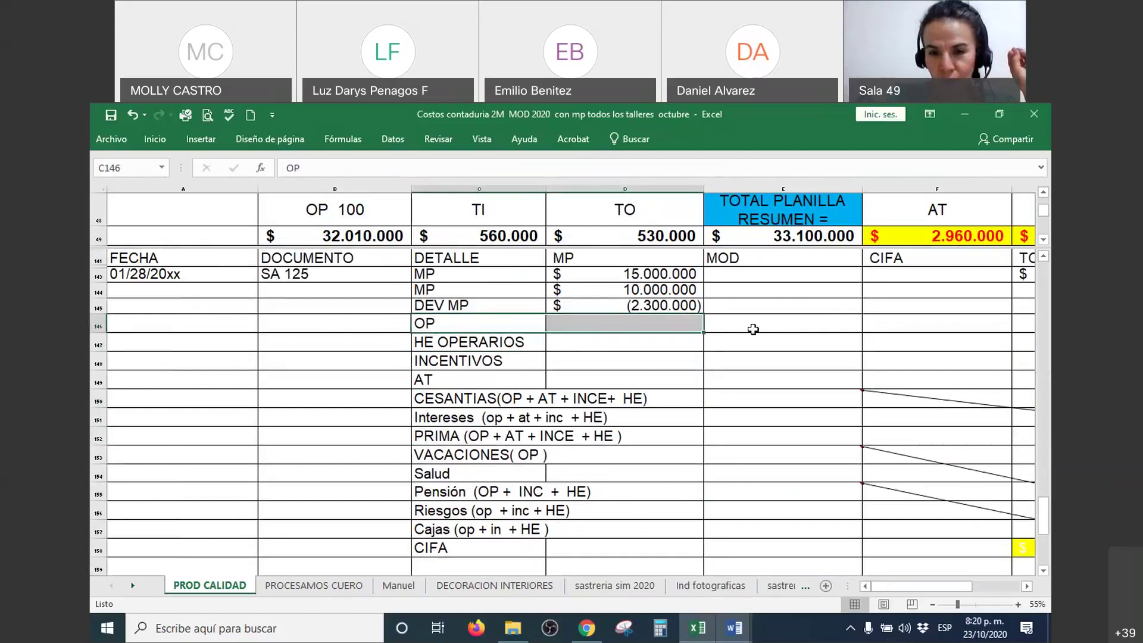
drag(761, 273, 772, 558)
click(744, 320)
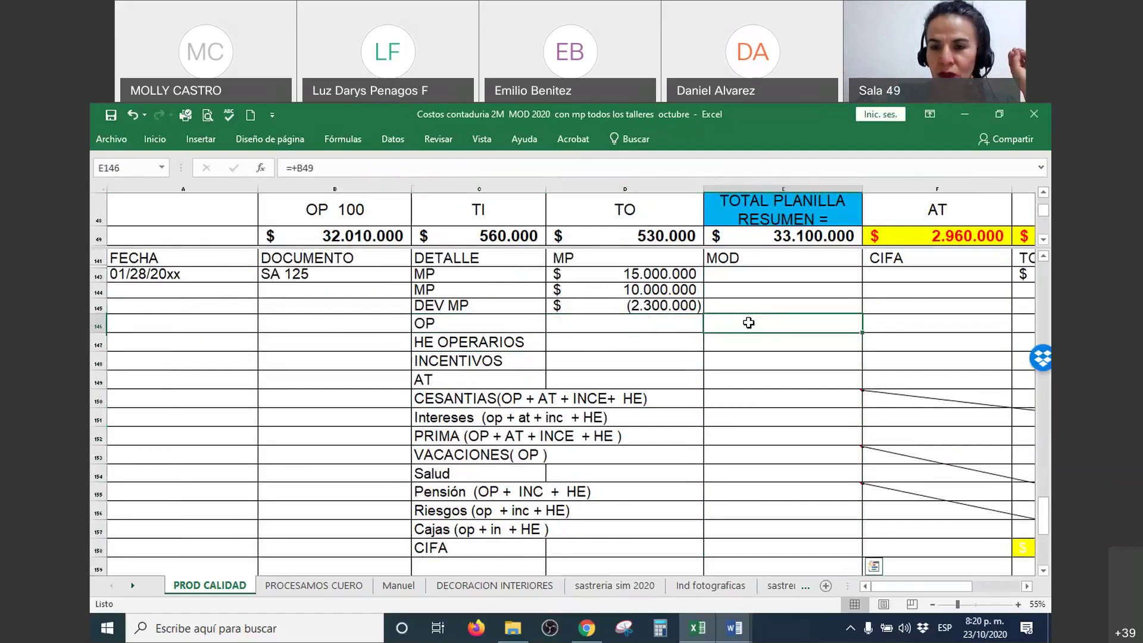
right_click(745, 320)
key(Escape)
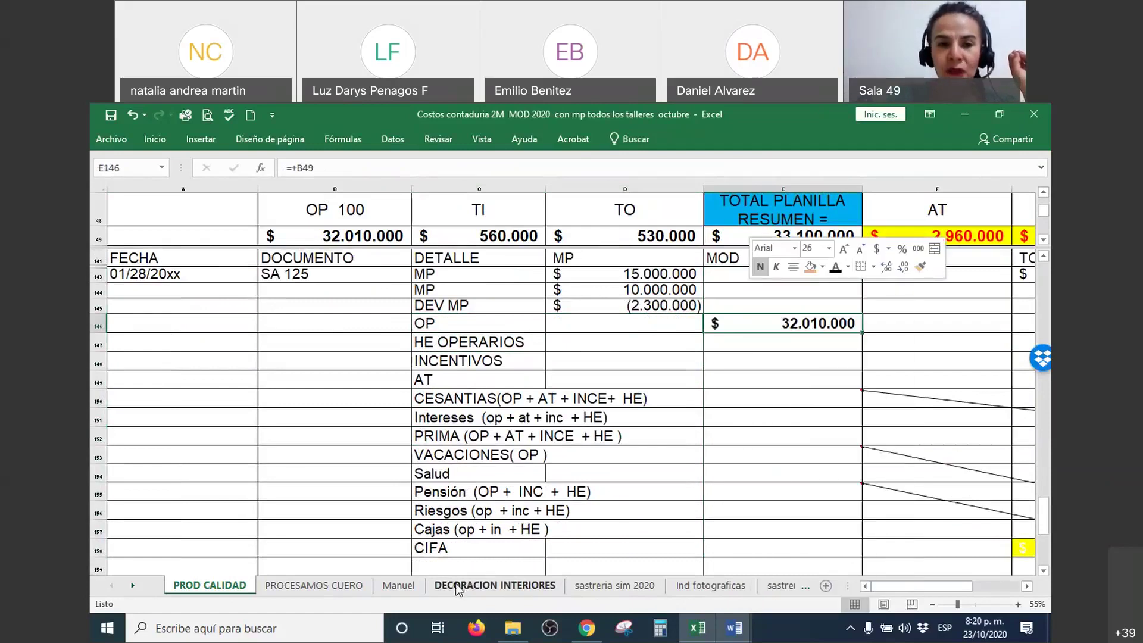
Narrow columns A and B, and point out the OP 100 payroll total in row 49
drag(257, 189, 189, 189)
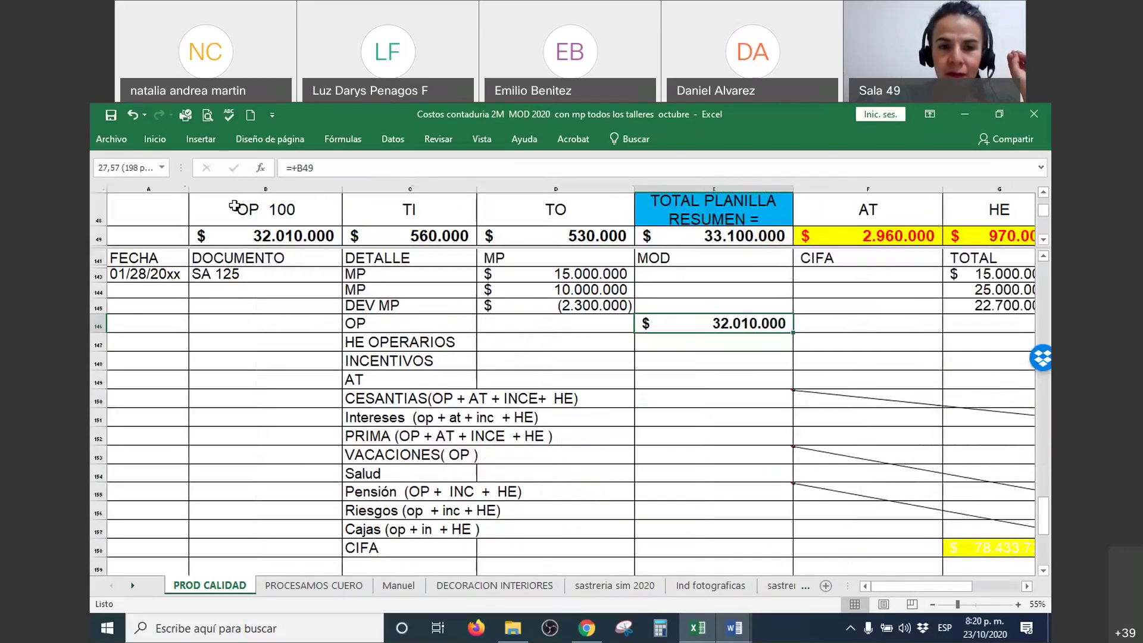
drag(337, 202, 316, 201)
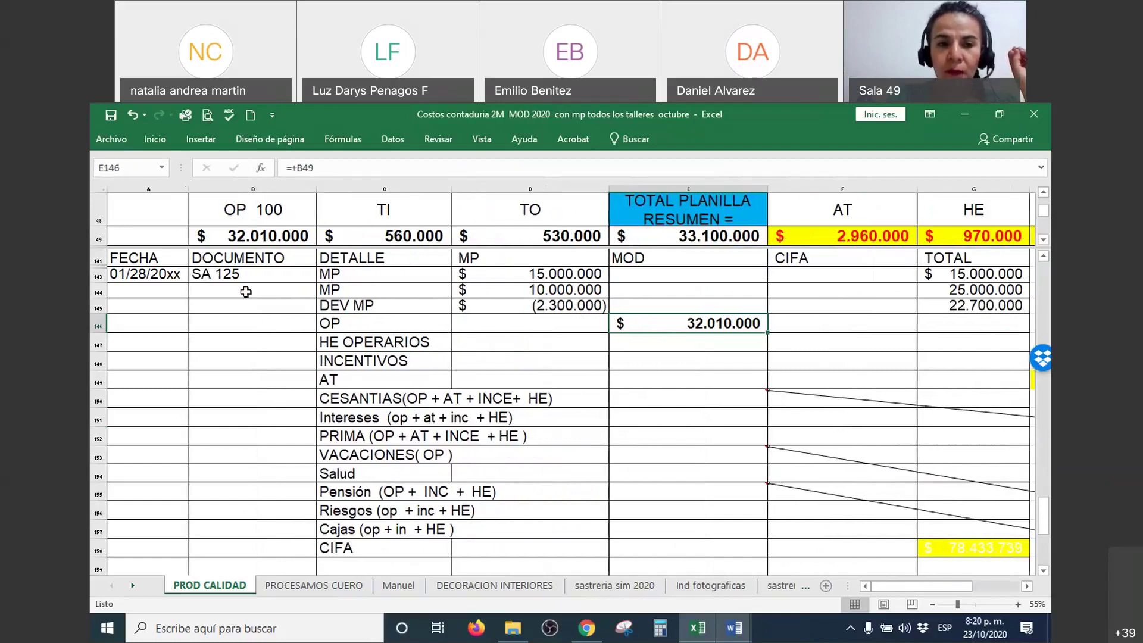
click(263, 235)
click(185, 234)
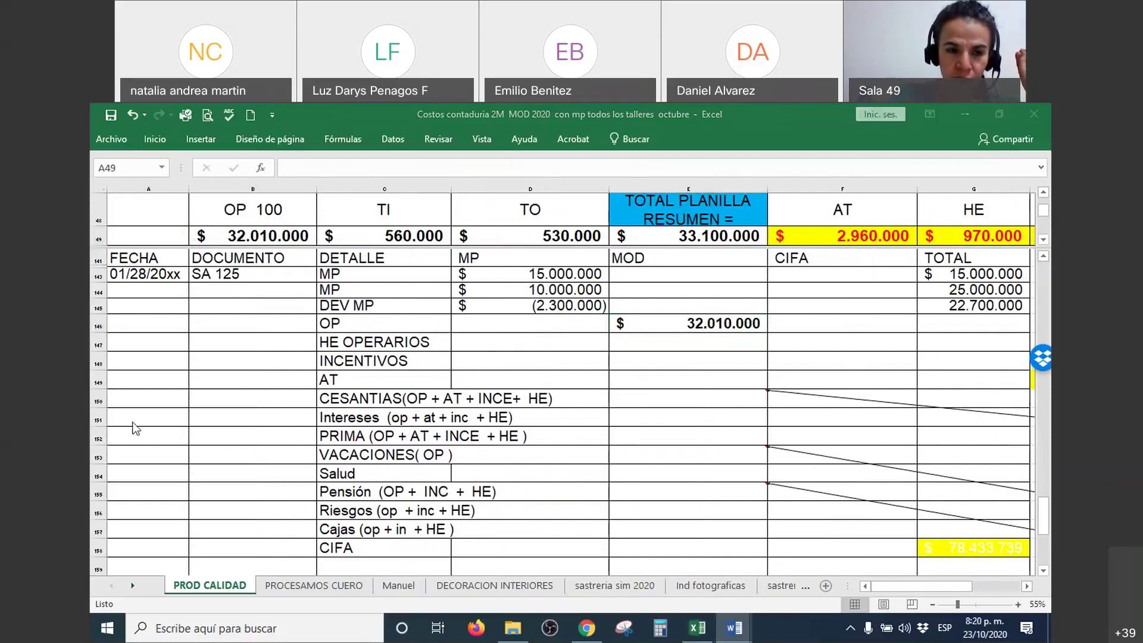
Draw arrows tracing the OP 100 payroll total to the OP row's MOD cell, and erase the marks
drag(156, 202, 172, 191)
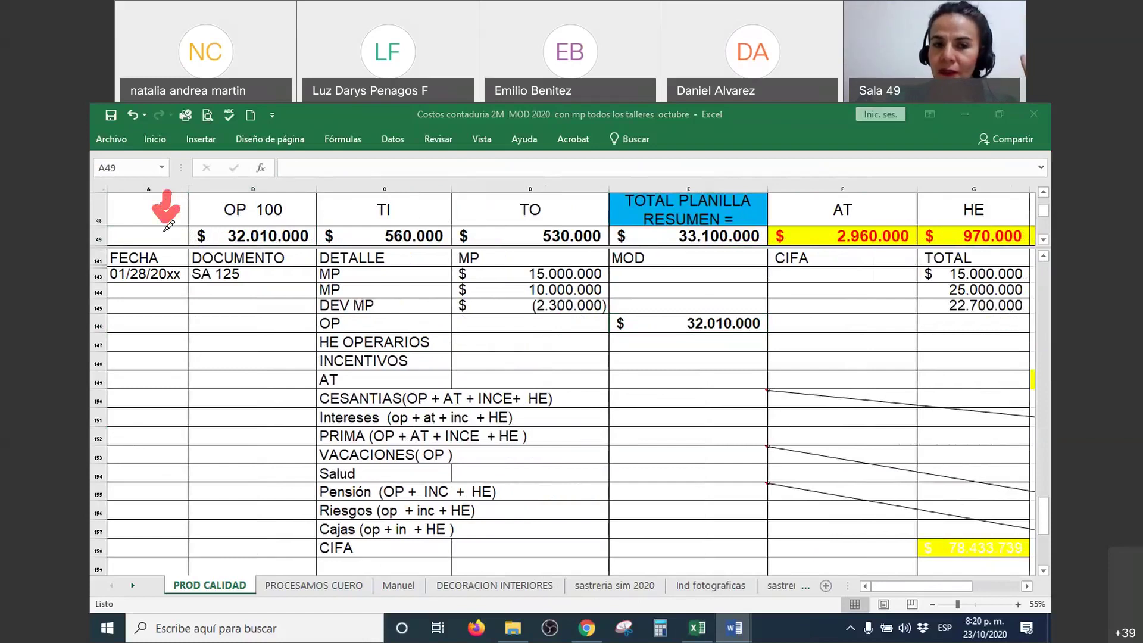
mouse_move(293, 237)
mouse_down()
mouse_move(321, 301)
mouse_move(582, 320)
mouse_move(594, 304)
mouse_move(578, 335)
mouse_up()
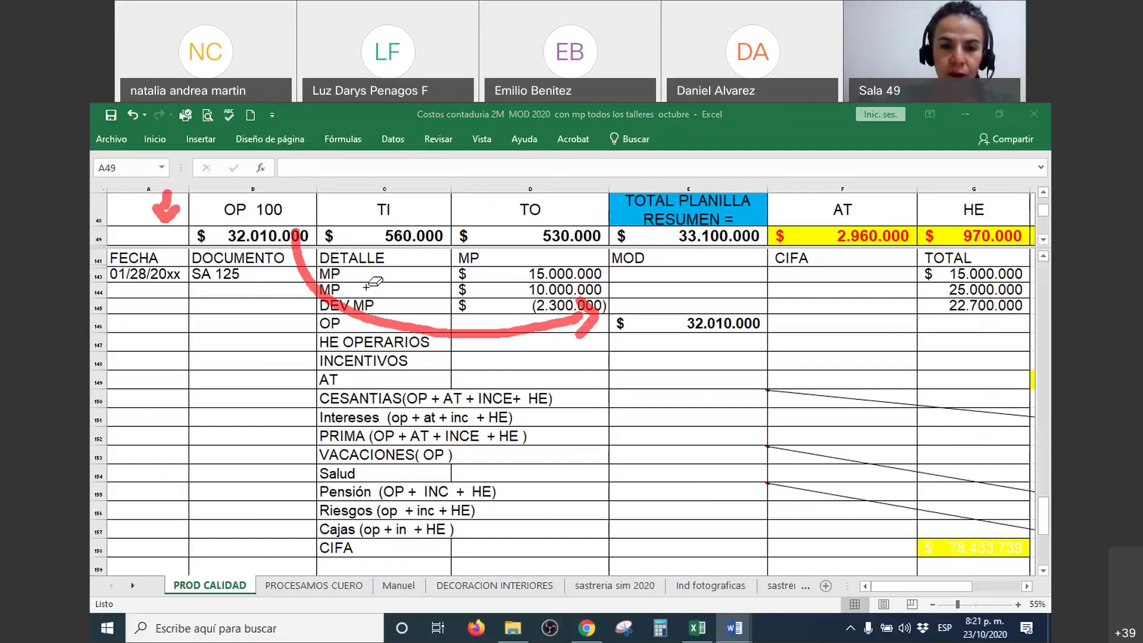
click(376, 324)
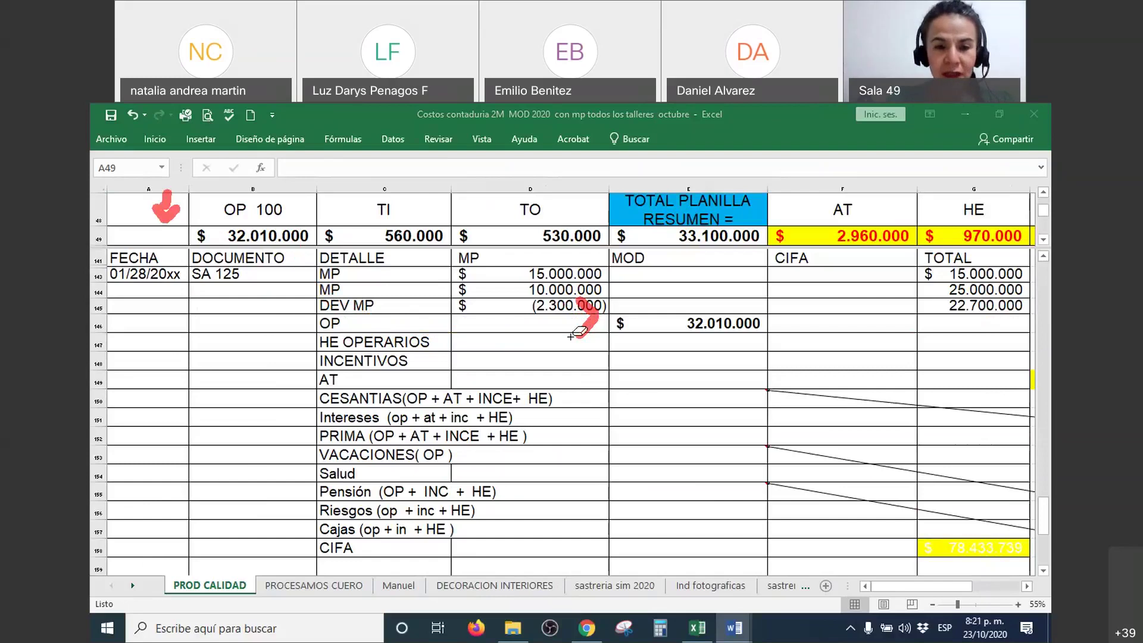
drag(617, 324, 586, 322)
drag(169, 215, 169, 199)
click(166, 203)
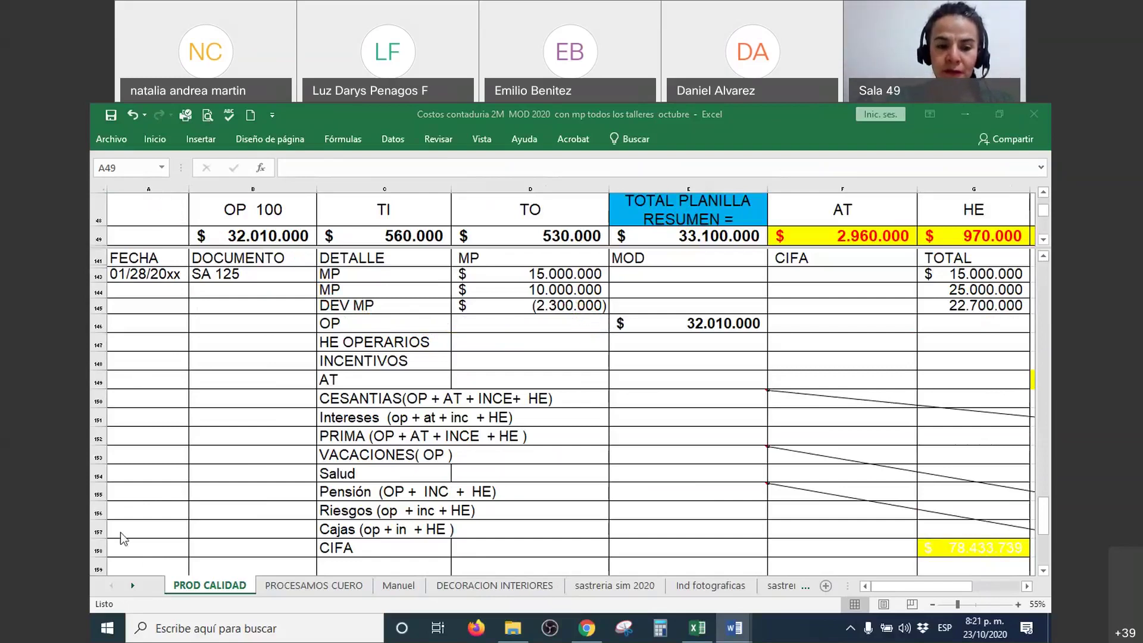
Apply black font colour to the MOD cells of the HE OPERARIOS and INCENTIVOS rows
click(696, 344)
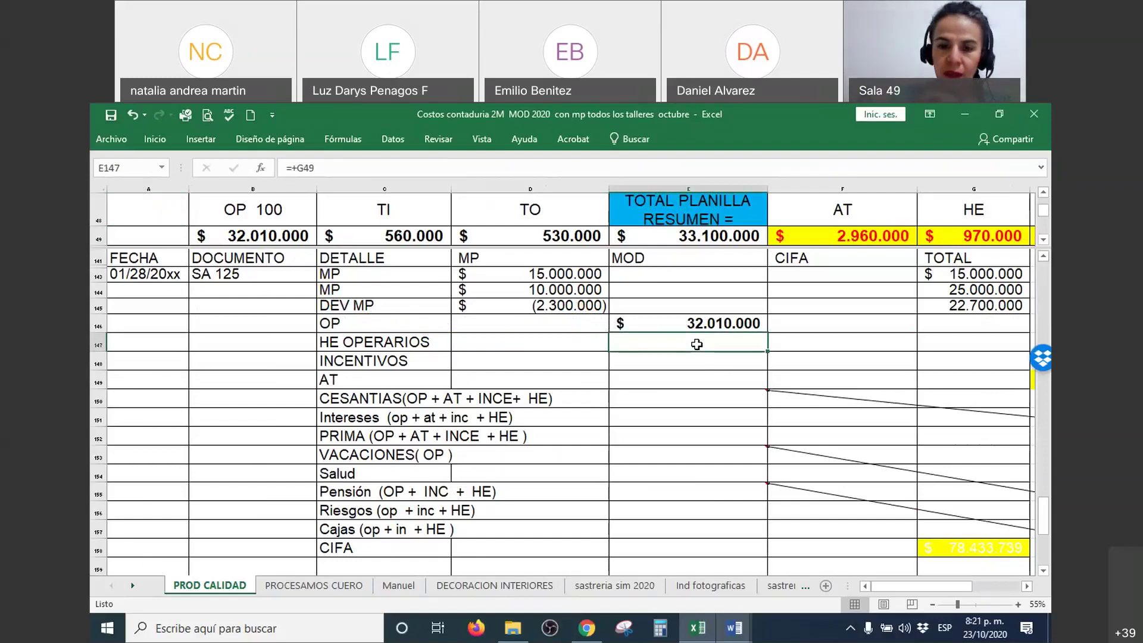
right_click(704, 342)
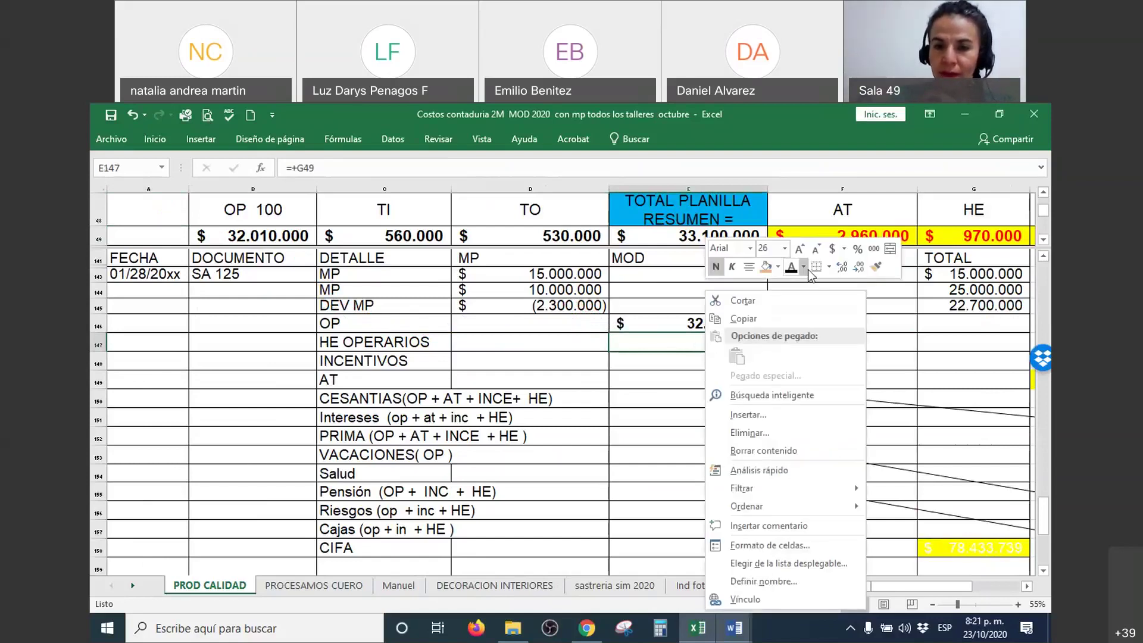
key(Escape)
click(725, 367)
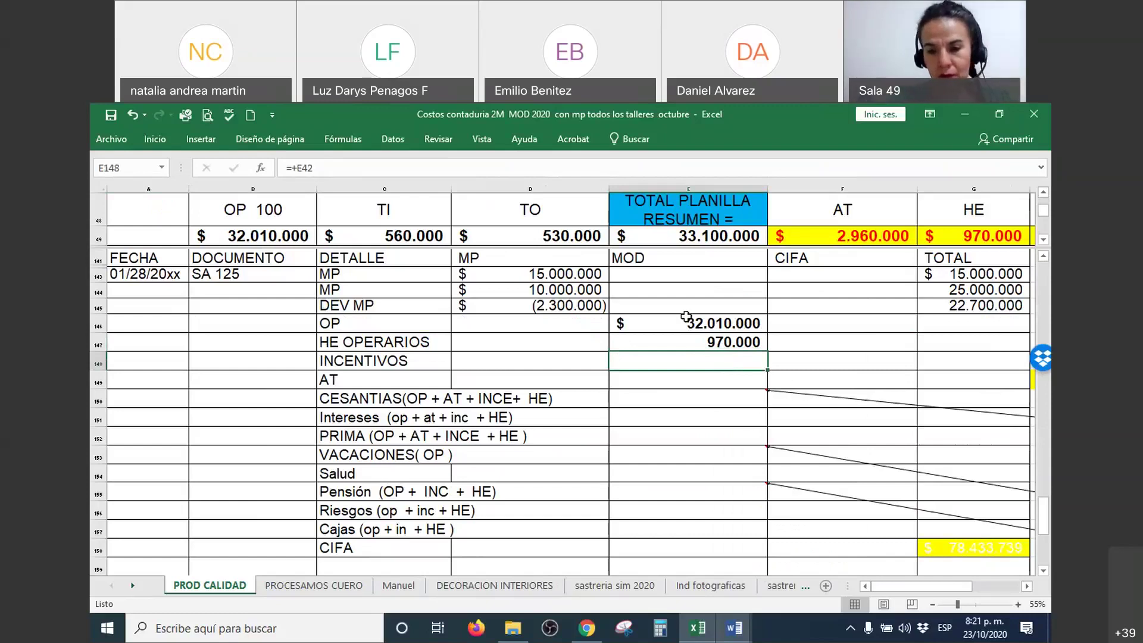
click(932, 604)
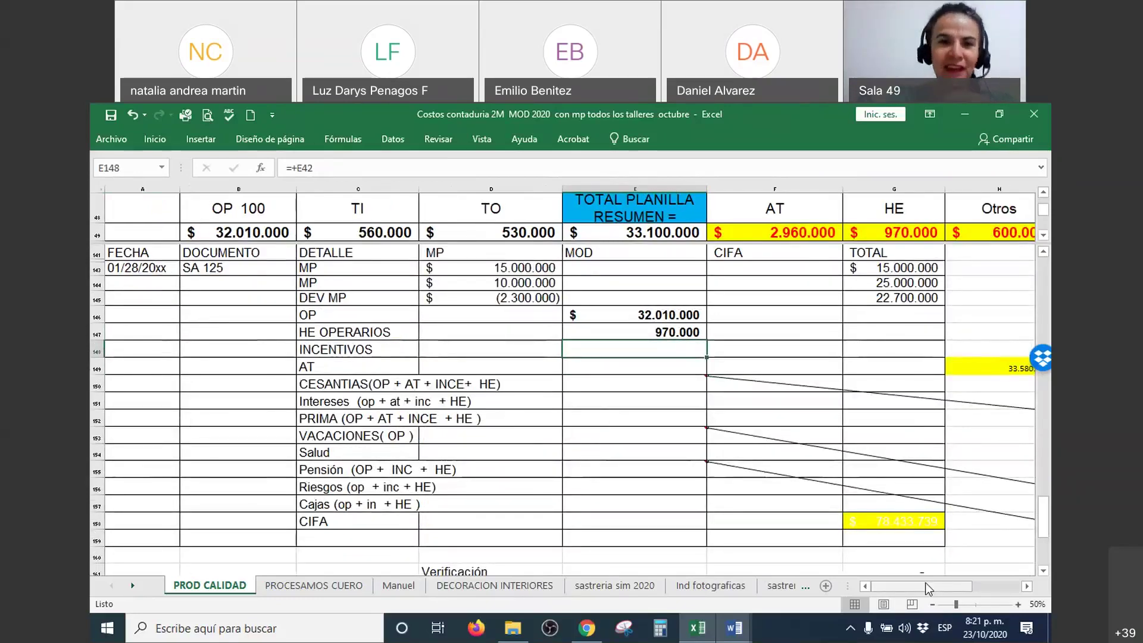
right_click(675, 351)
click(702, 384)
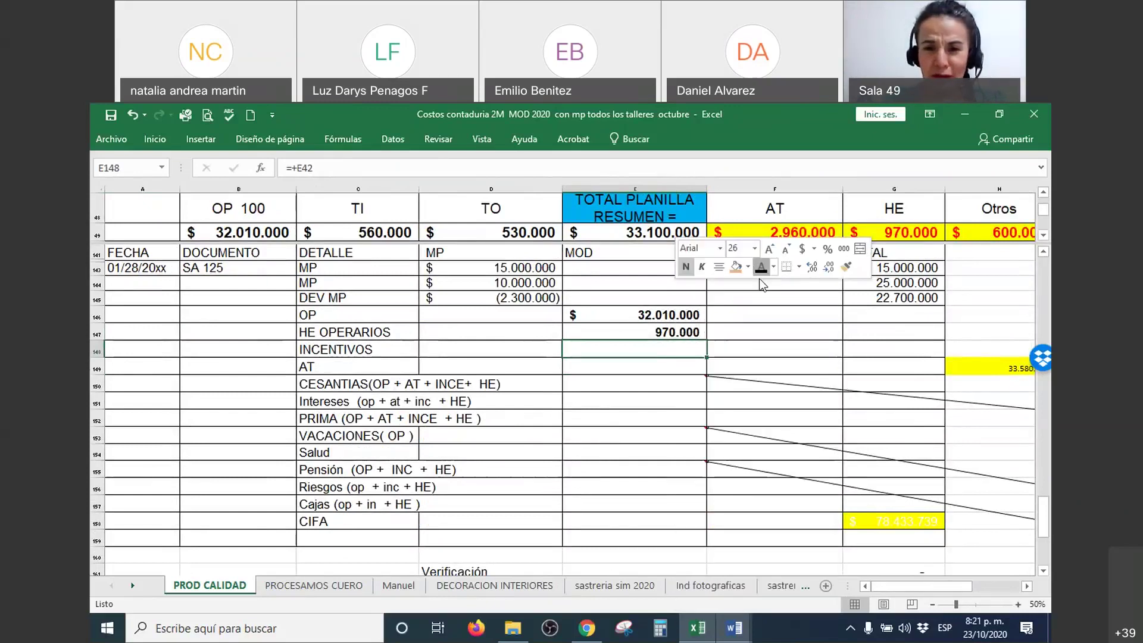
Apply black font colour to the AT row's MOD cell, and select the rows from OP through AT
click(670, 366)
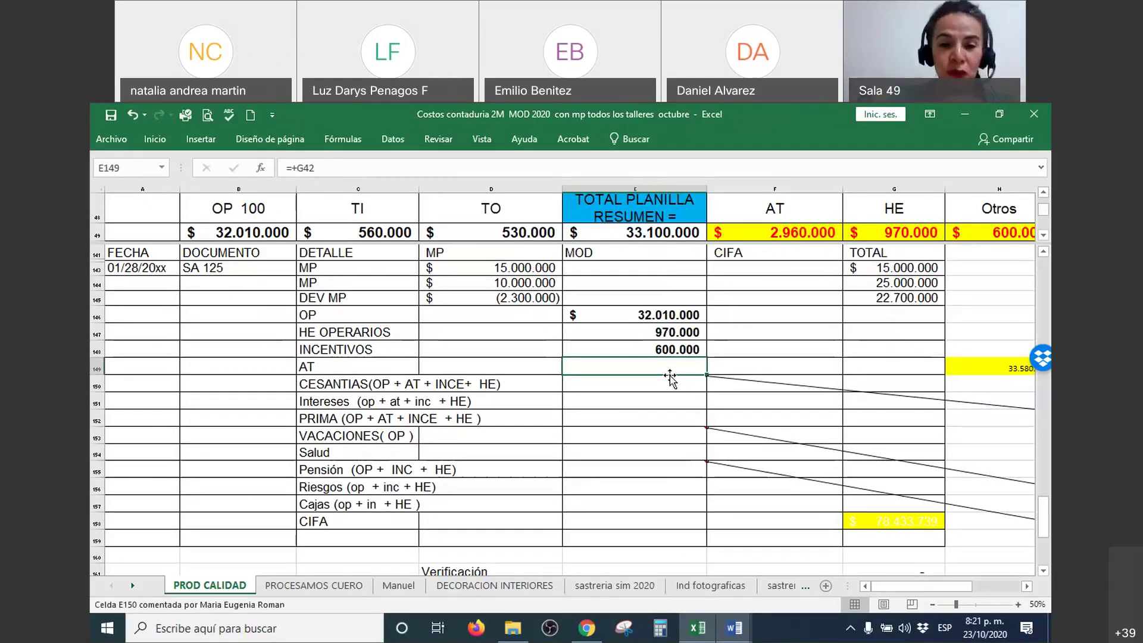
right_click(667, 366)
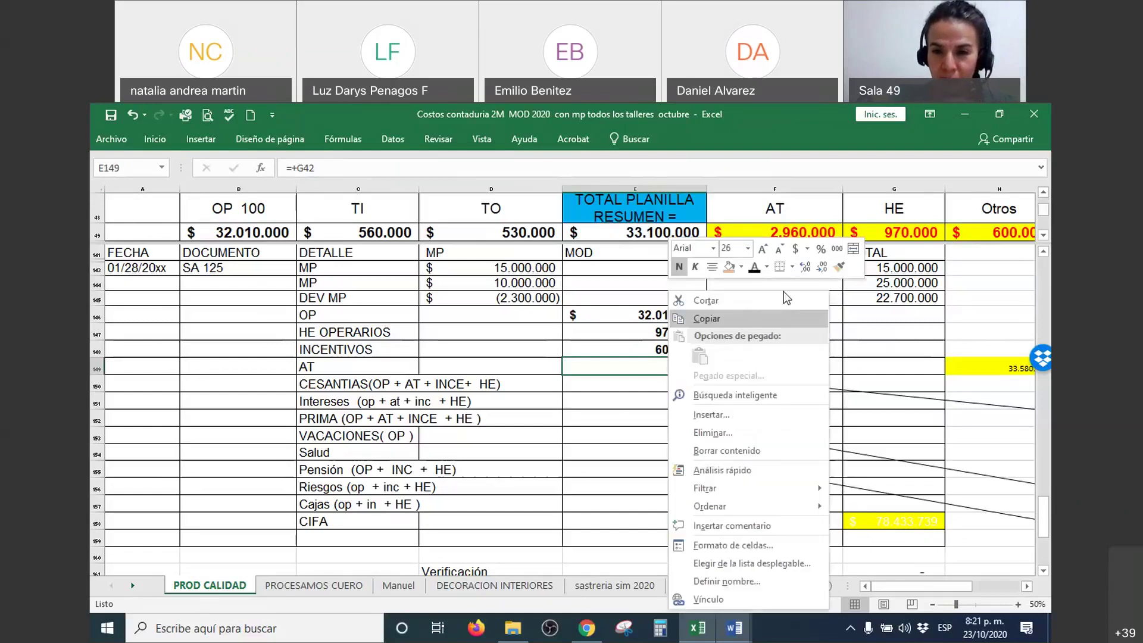
click(754, 267)
click(659, 481)
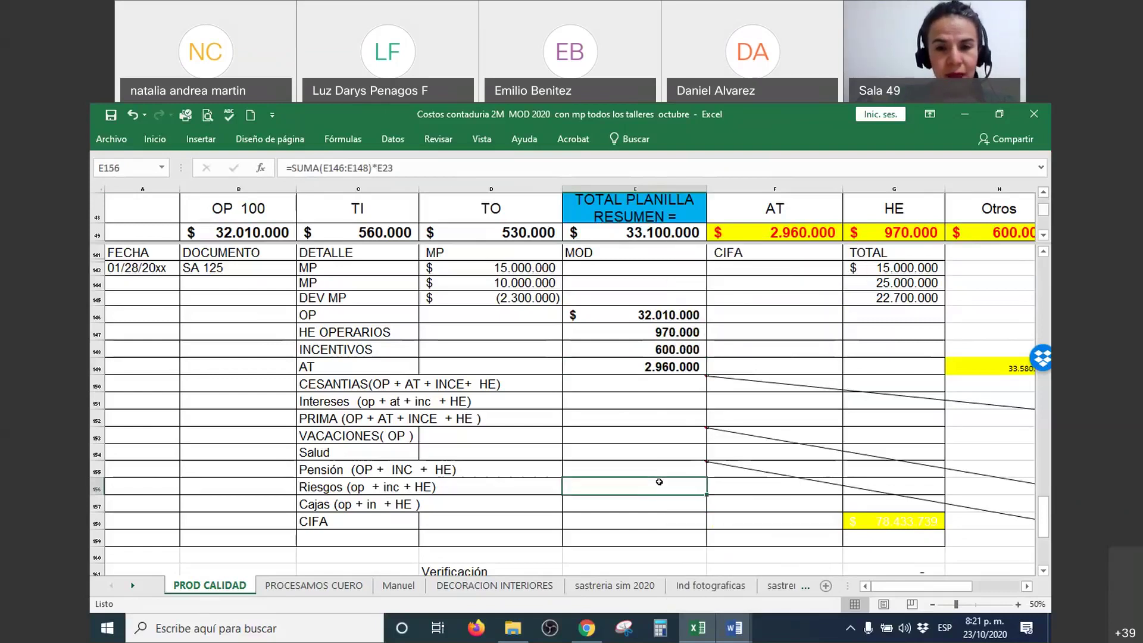
drag(410, 310, 632, 369)
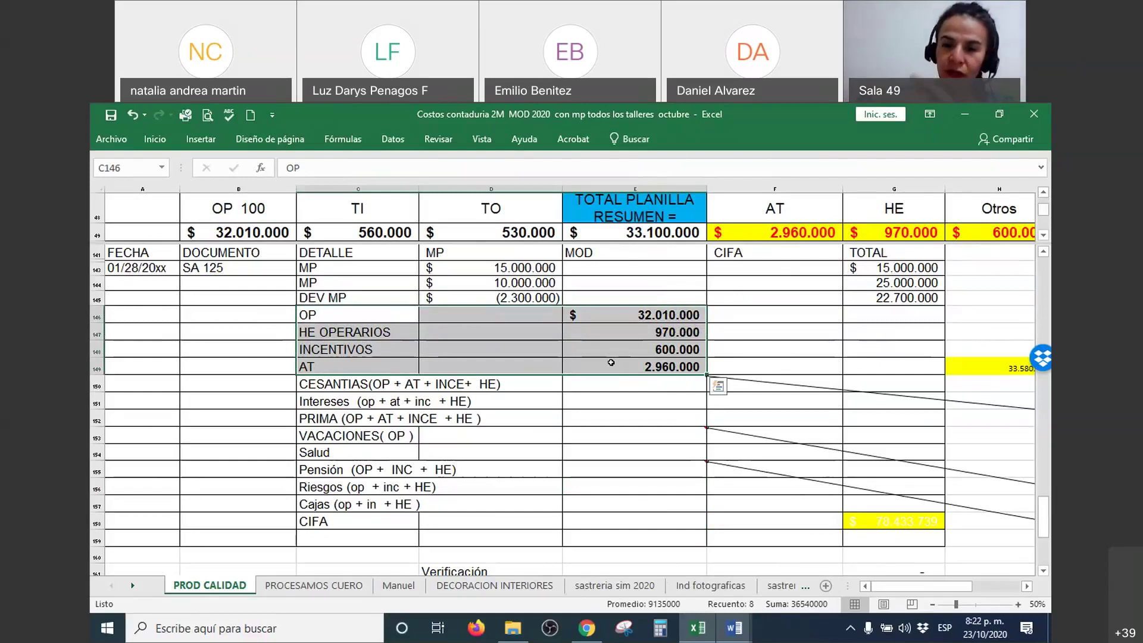
Fill the OP, HE OPERARIOS, INCENTIVOS and AT rows with orange from the DETALLE column through the MOD column
key(Escape)
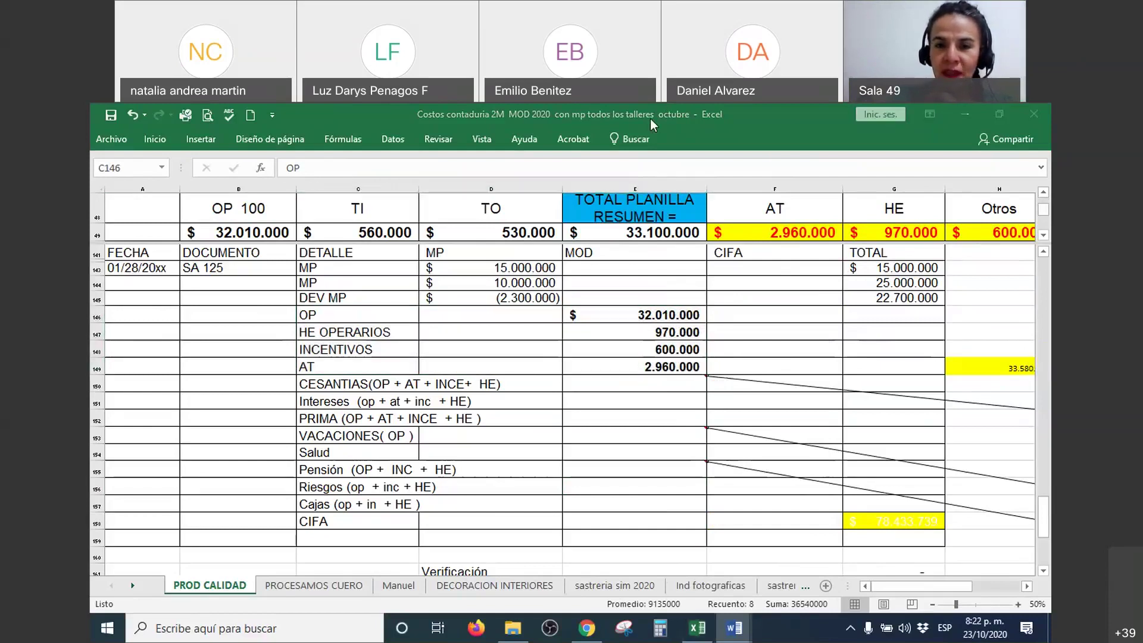
click(595, 270)
drag(349, 311, 650, 368)
right_click(650, 367)
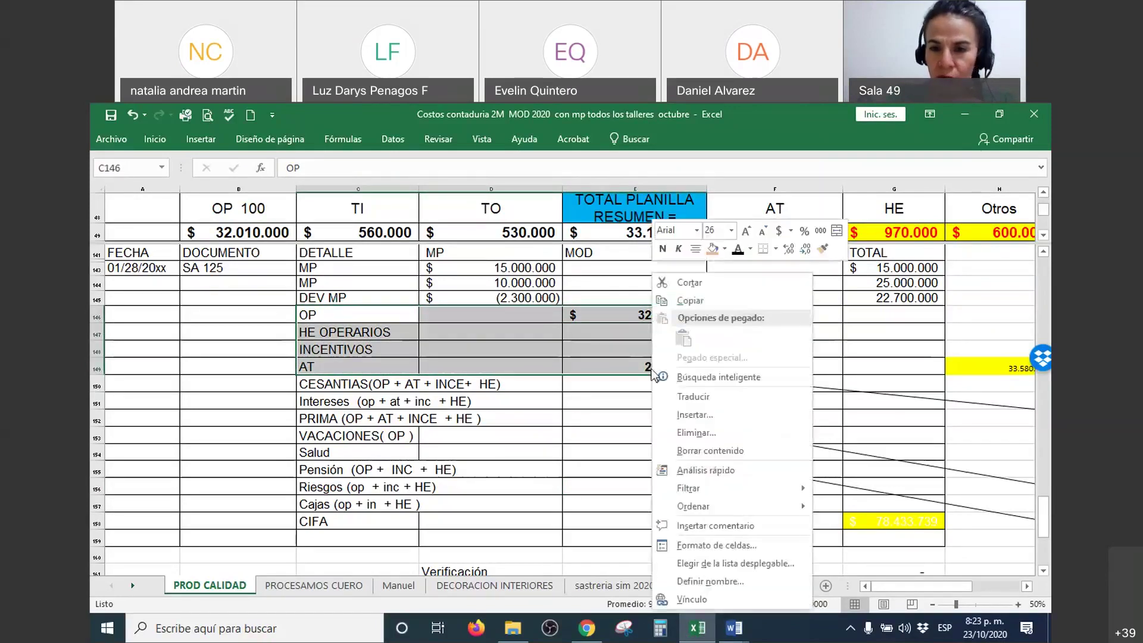
click(713, 250)
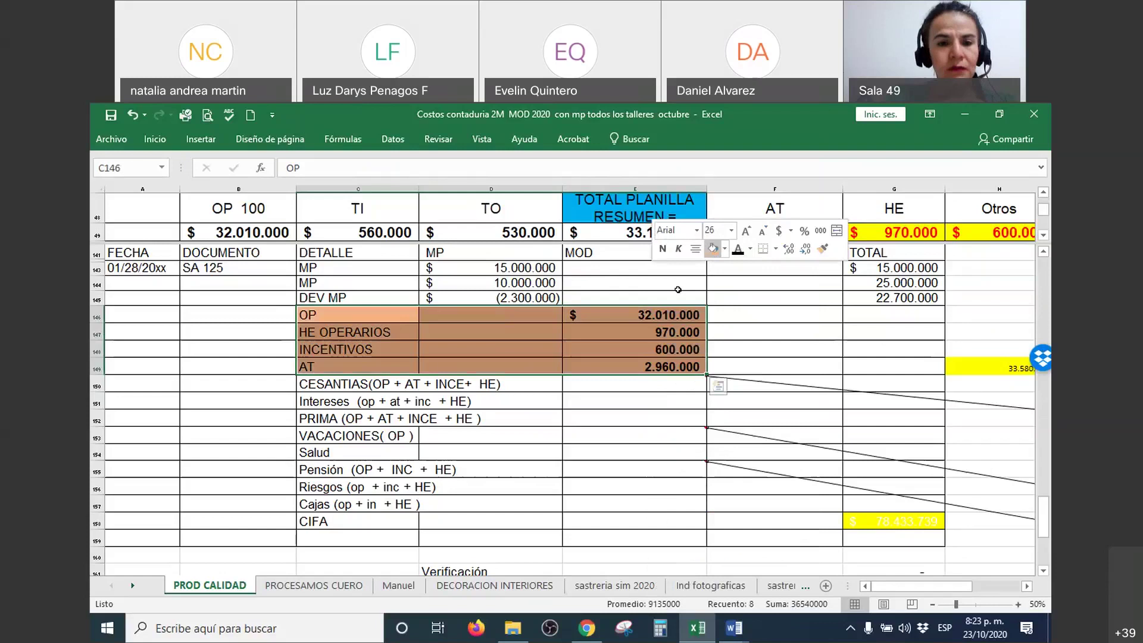
click(594, 437)
Review the MOD amounts of OP, HE OPERARIOS, INCENTIVOS and AT as the base for the CESANTIAS row
click(666, 317)
click(666, 332)
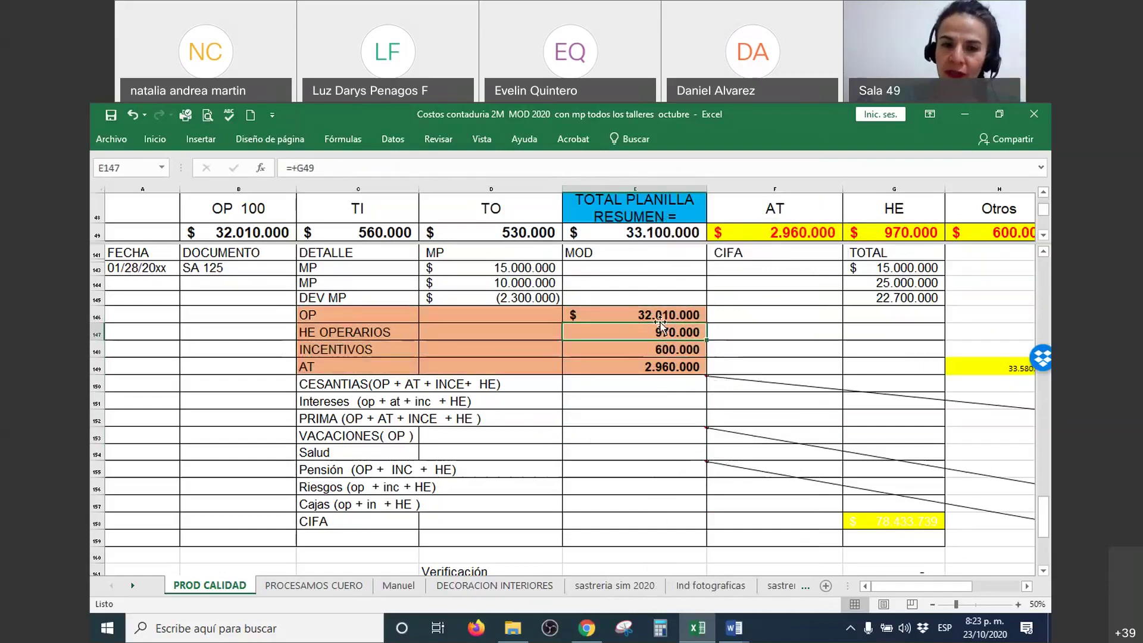
click(660, 350)
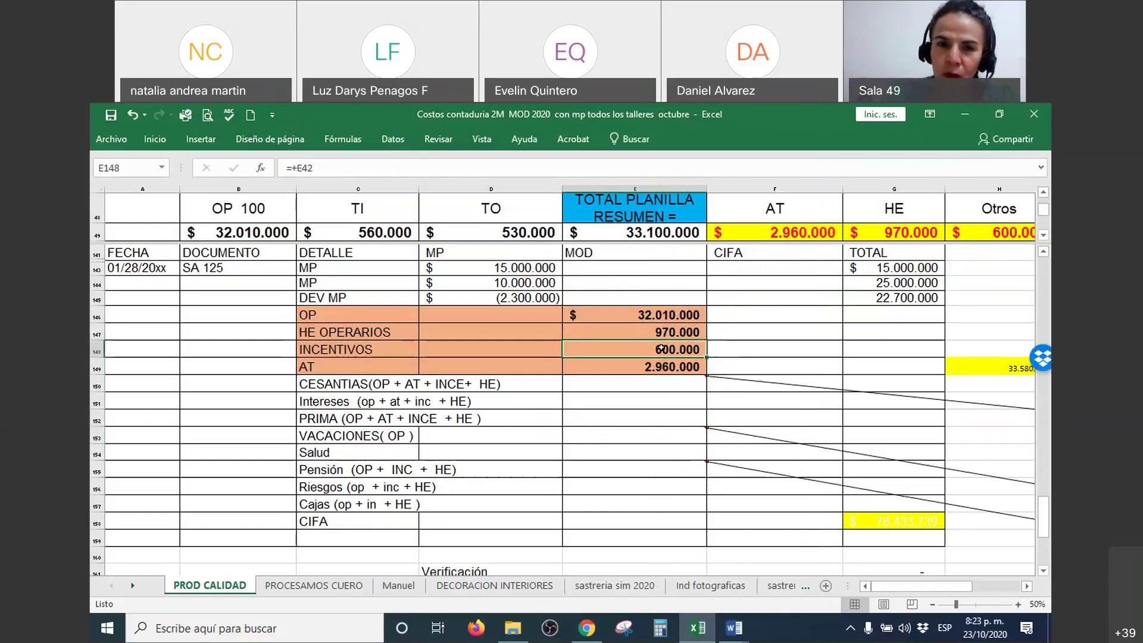
click(662, 366)
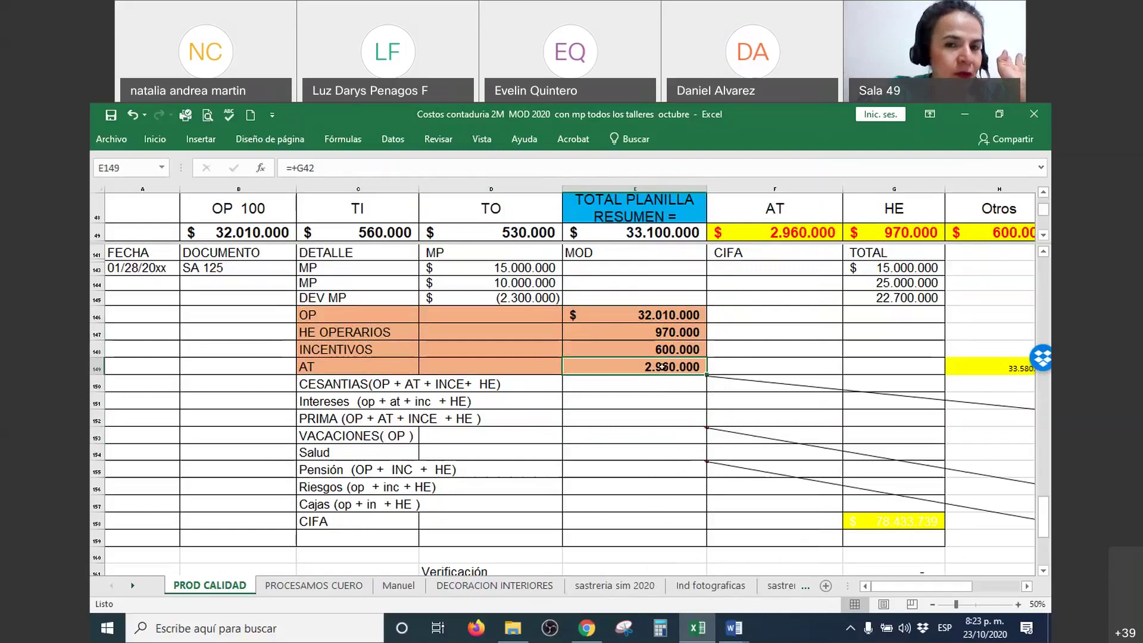
click(676, 315)
drag(676, 333, 680, 367)
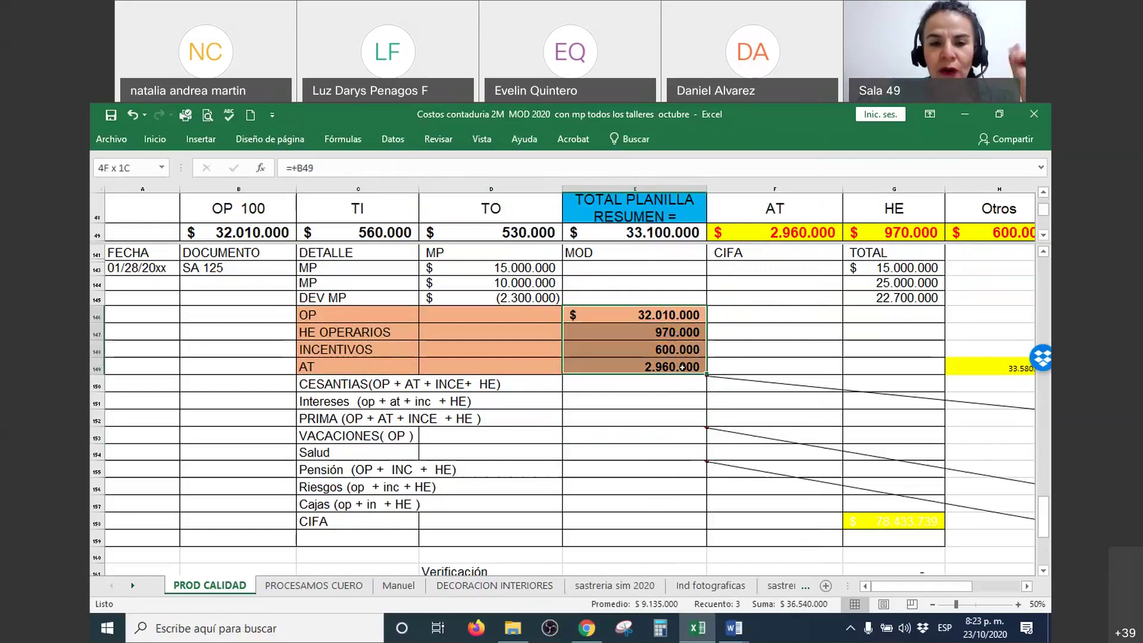
click(353, 384)
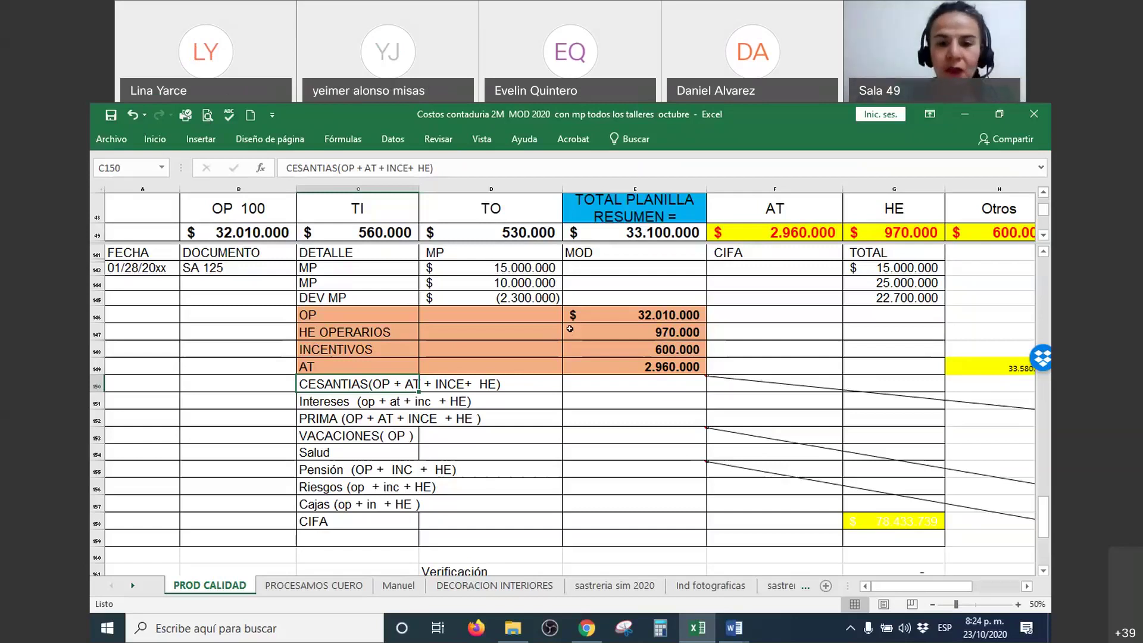
drag(619, 314, 634, 366)
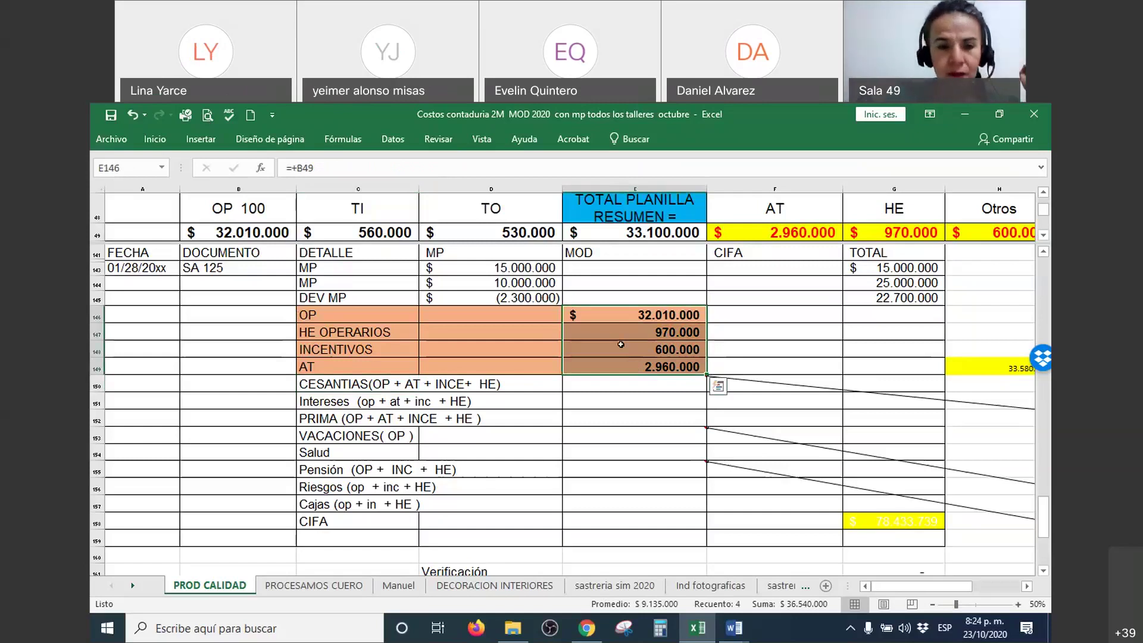
Apply black font colour to the sums in B146:B149, and inspect the SUMA formula in B146
click(232, 372)
drag(250, 314, 268, 363)
right_click(268, 363)
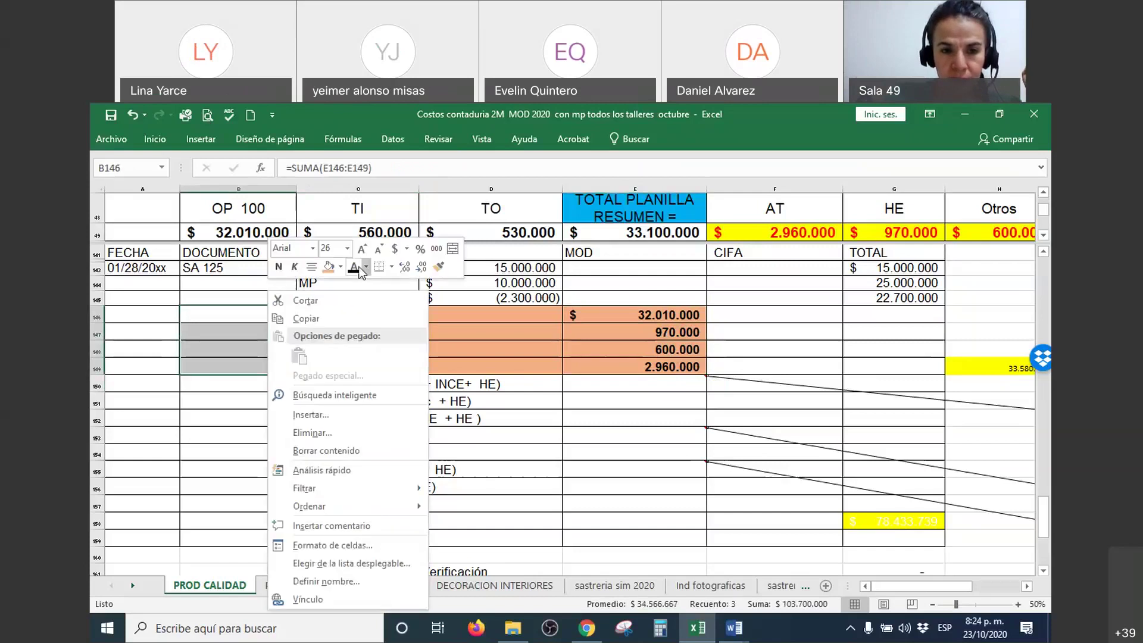
click(280, 364)
key(F2)
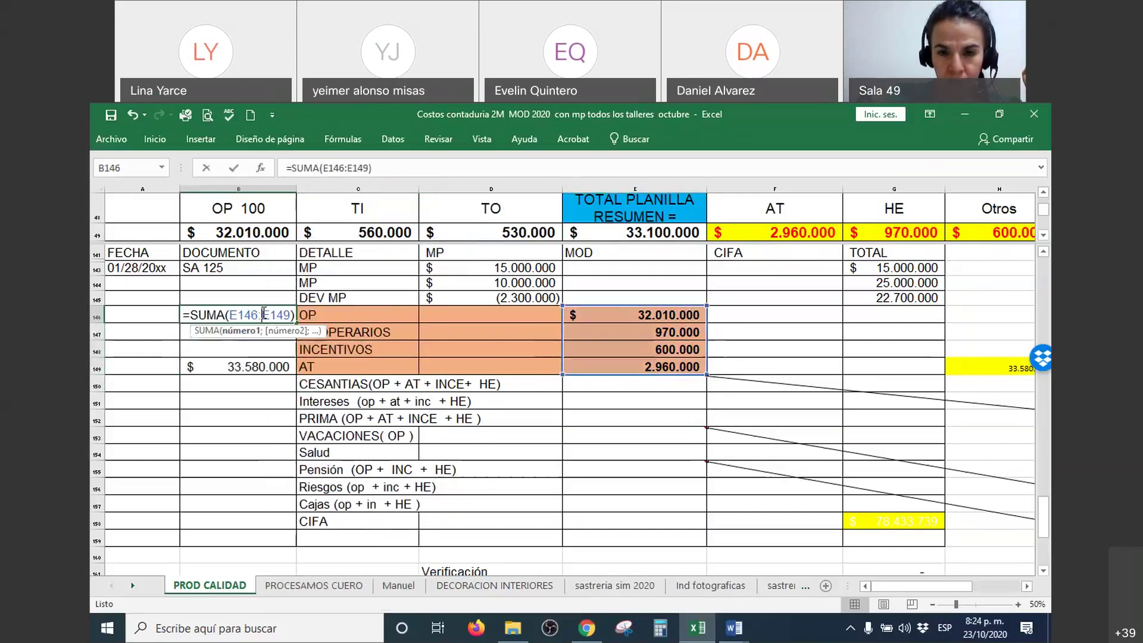
key(Return)
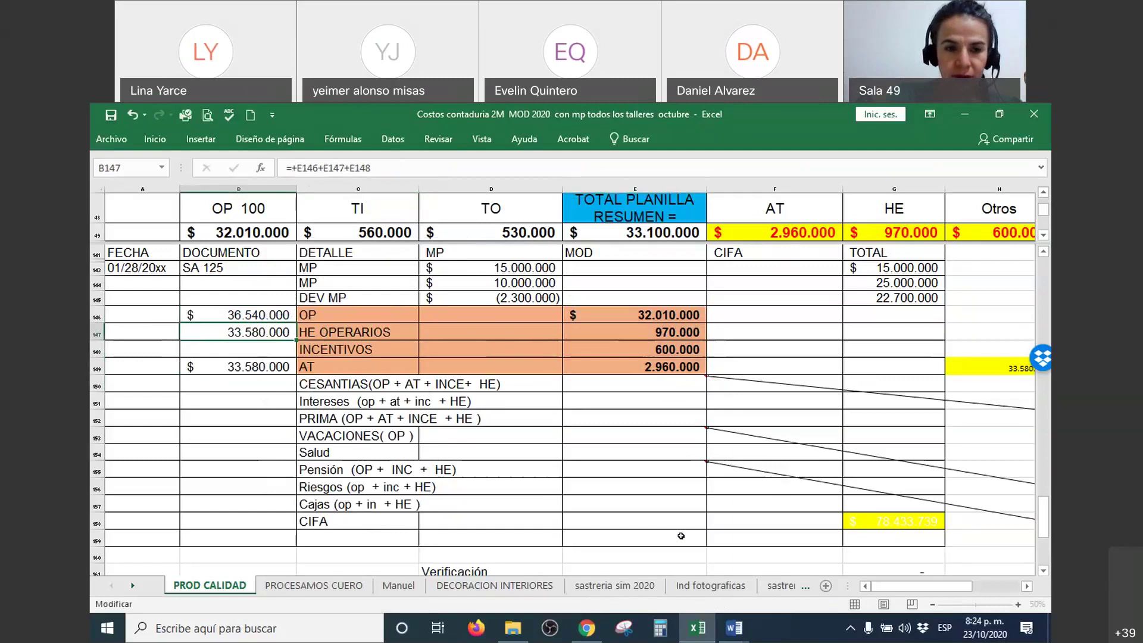
Apply white font colour to cells B147:B149 to hide the extra subtotals
drag(260, 331, 262, 364)
right_click(262, 364)
click(334, 267)
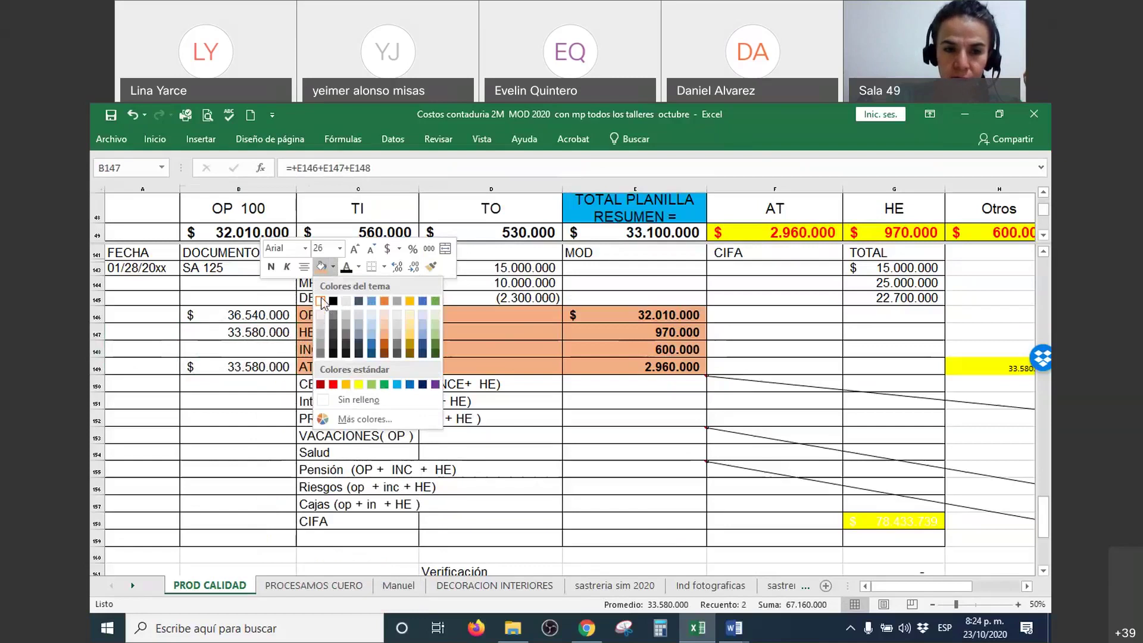
click(359, 271)
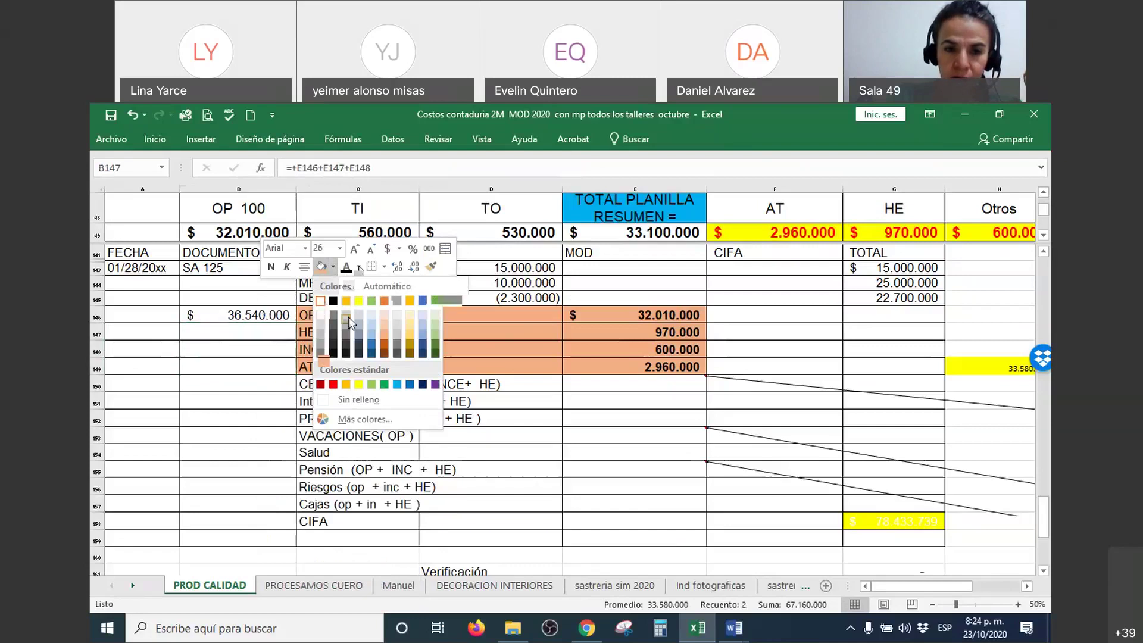
click(348, 317)
click(238, 452)
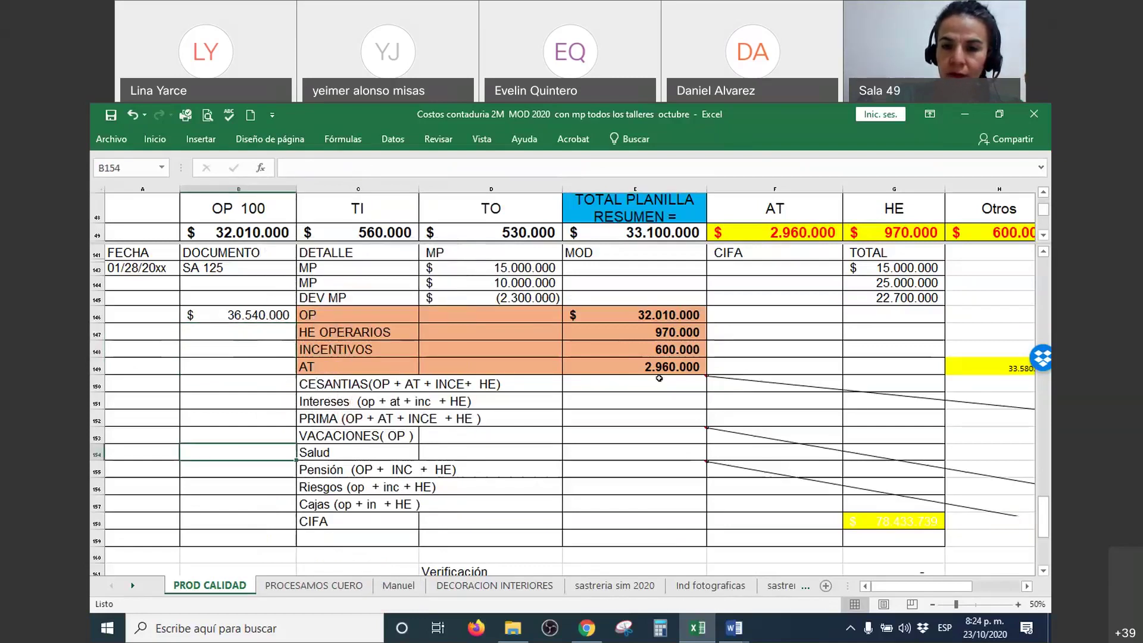
Go through the four labour amounts in the MOD column, their sum in B146 and the CESANTIAS row's MOD cell
click(677, 314)
click(676, 332)
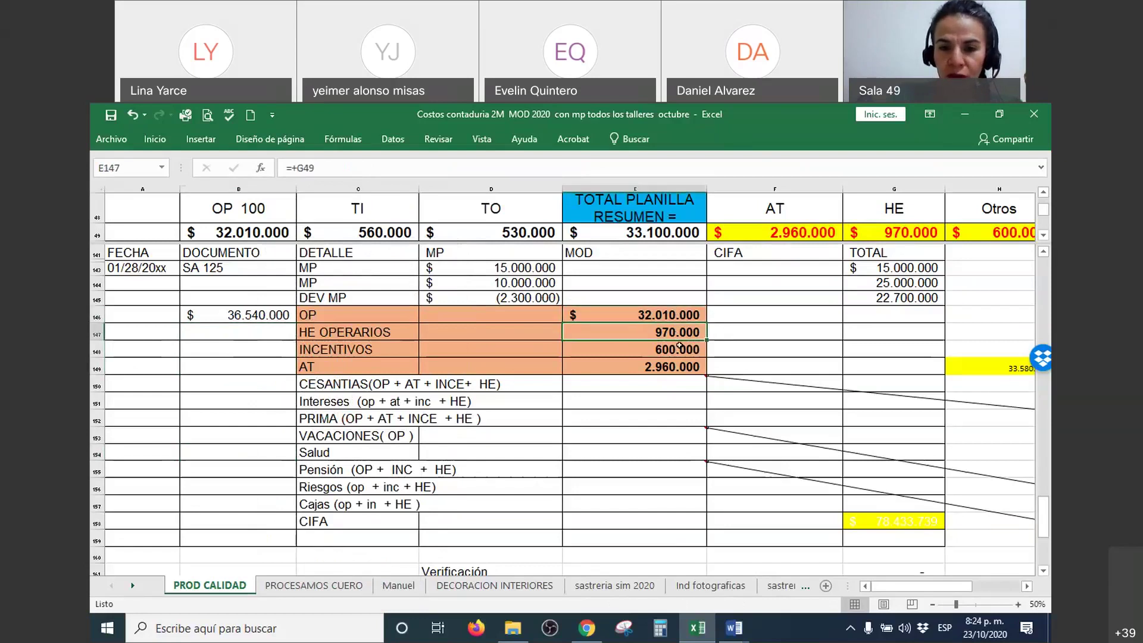
click(679, 349)
click(679, 367)
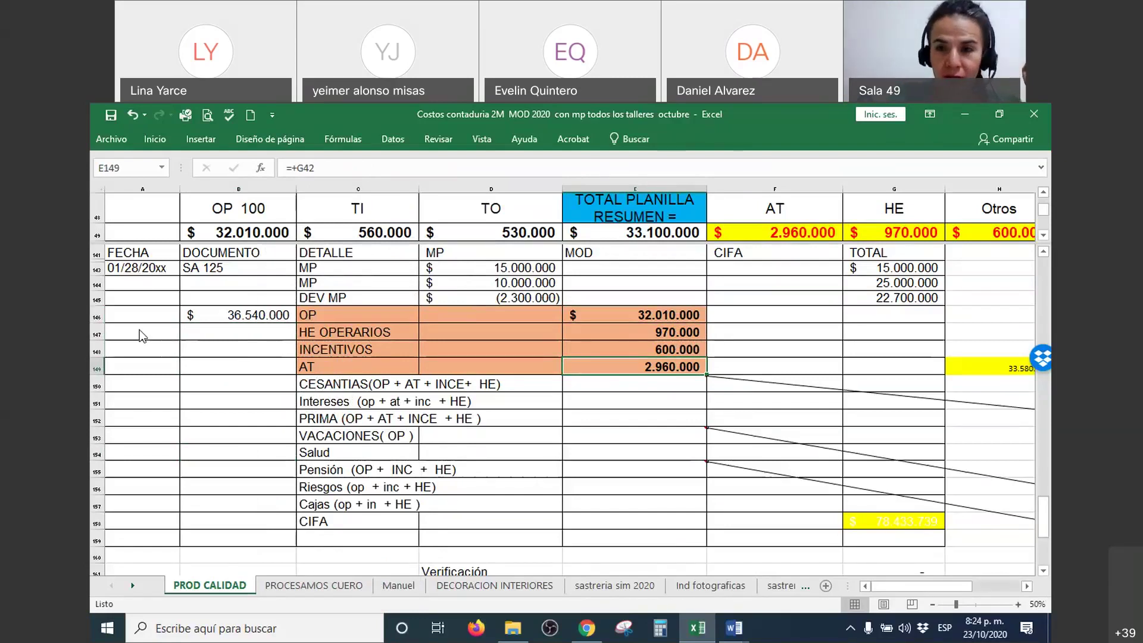
click(207, 316)
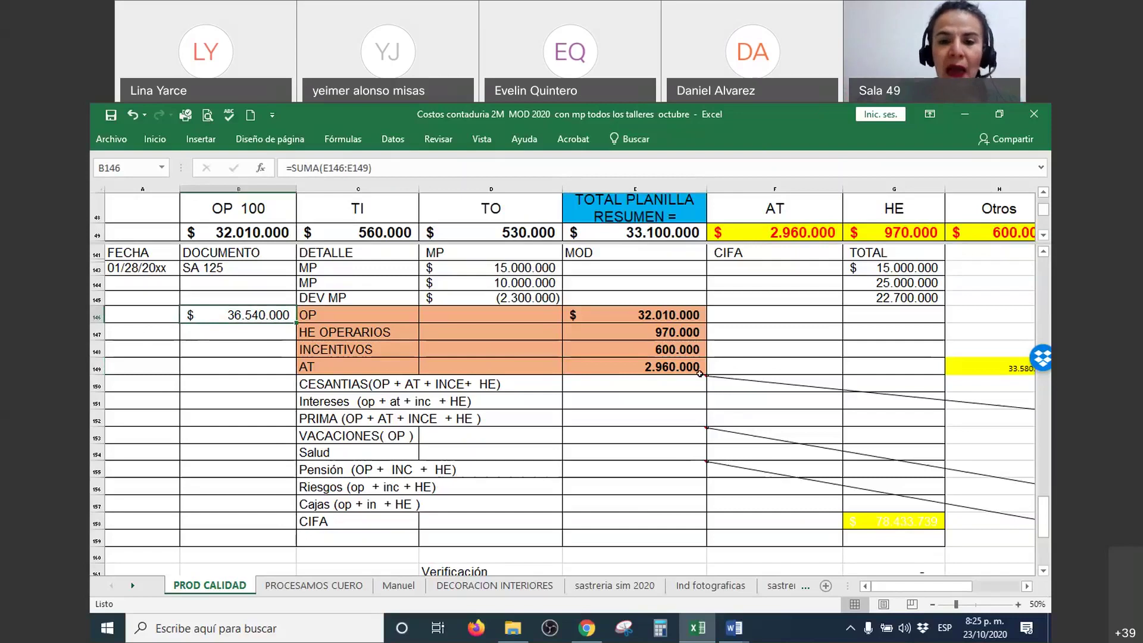
click(673, 385)
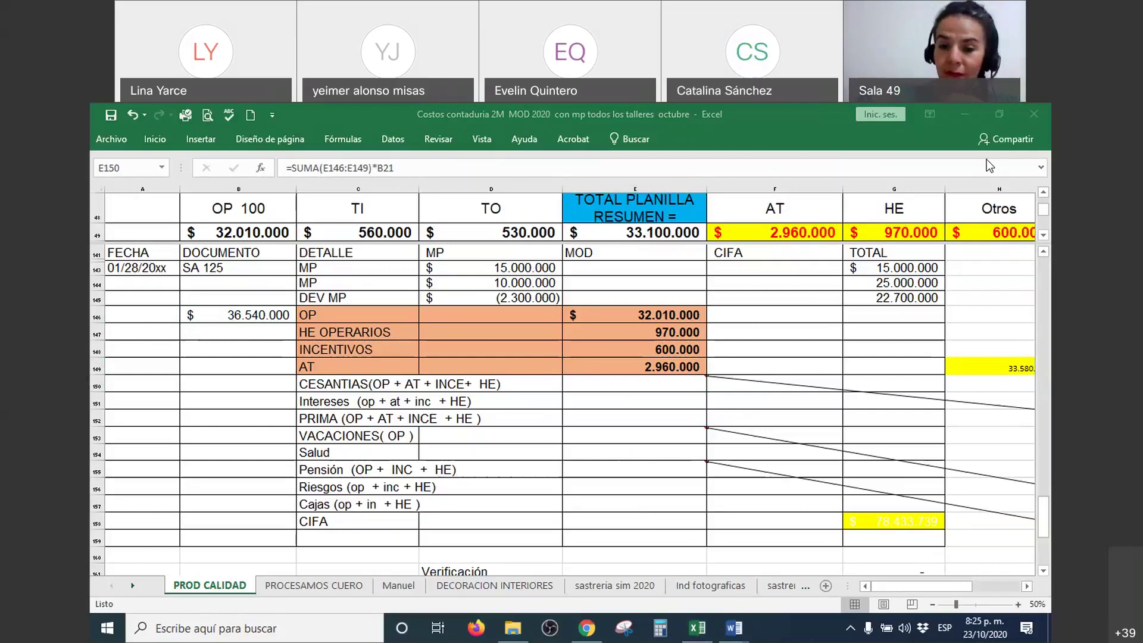
Switch to the 2020 Costos Contaduría document in Word and highlight the Cesantías rate under Causa Prestaciones Sociales
click(733, 635)
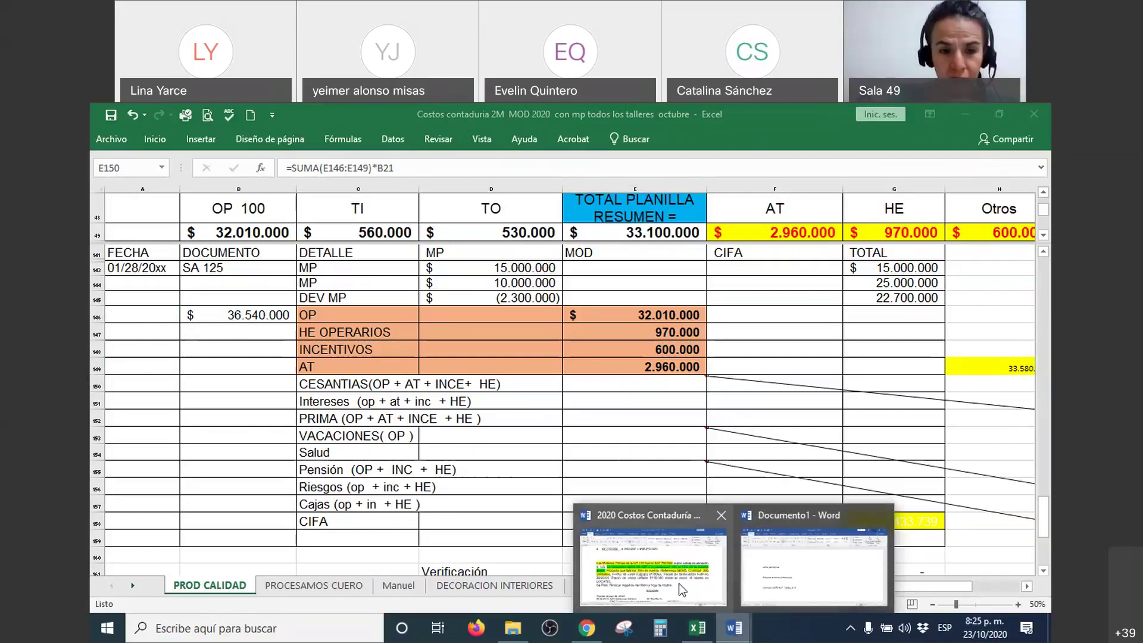
click(682, 589)
scroll(529, 495, up, 3)
scroll(529, 495, up, 6)
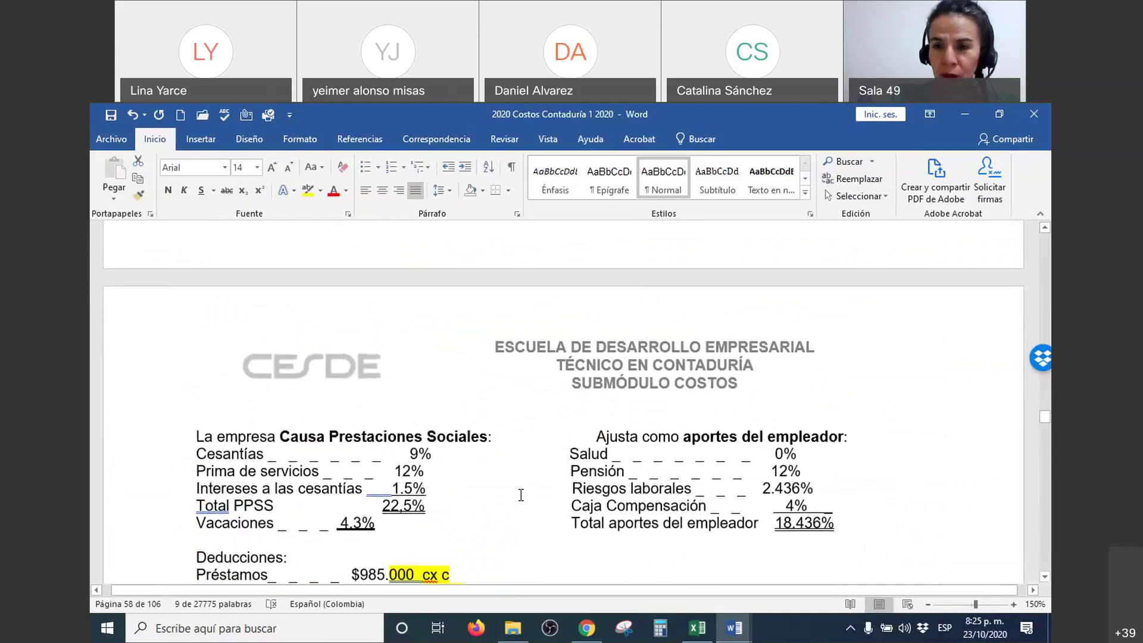
ctrl+scroll(520, 495, up, 1)
scroll(521, 495, down, 3)
drag(197, 344, 461, 353)
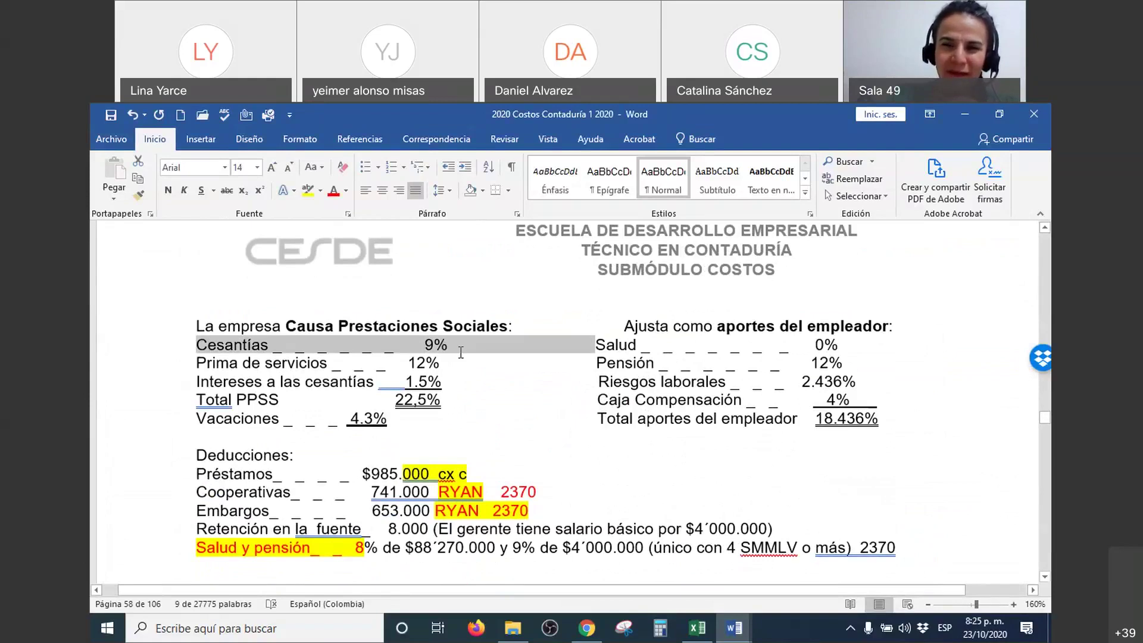
drag(461, 352, 459, 344)
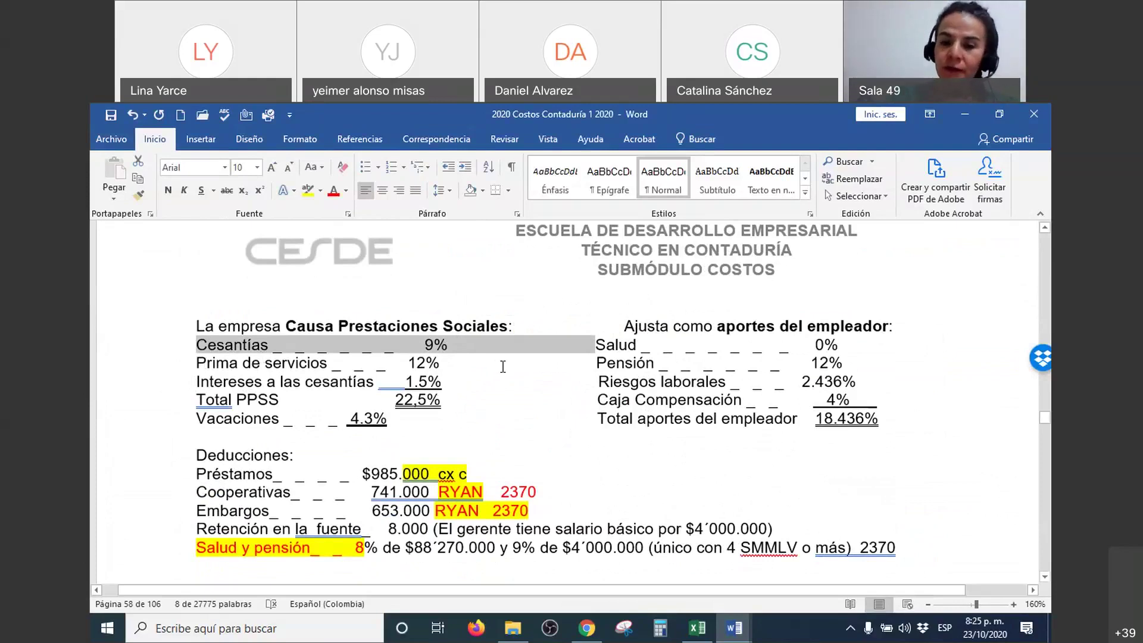
Switch back to the Excel workbook, revisit the sum in B146, and apply black font colour to the CESANTIAS row's MOD cell
click(697, 627)
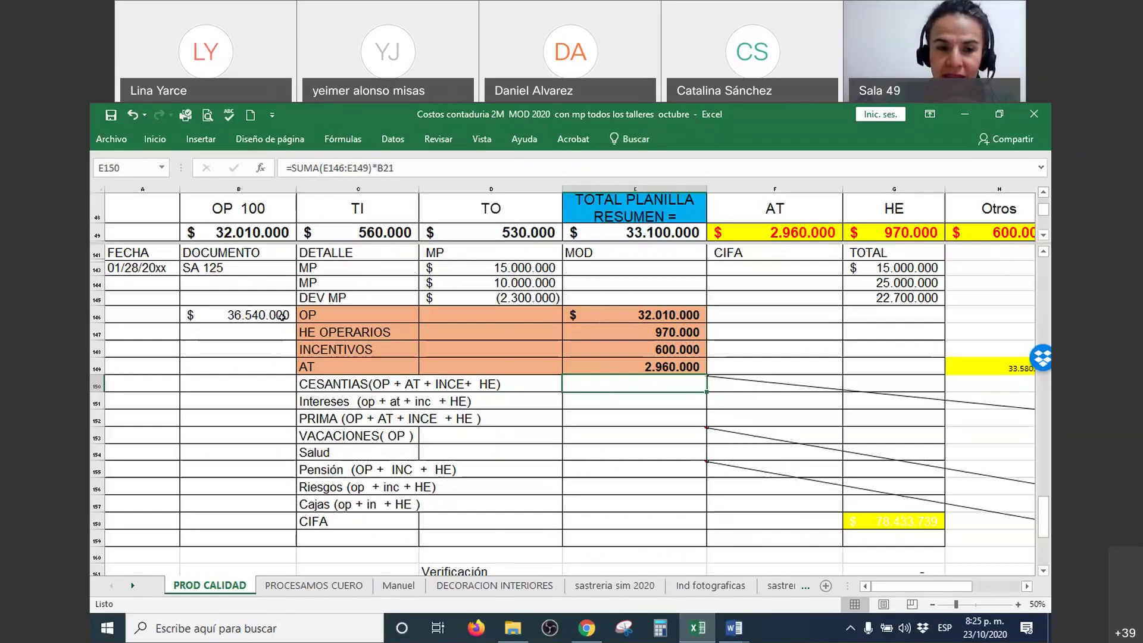
click(282, 318)
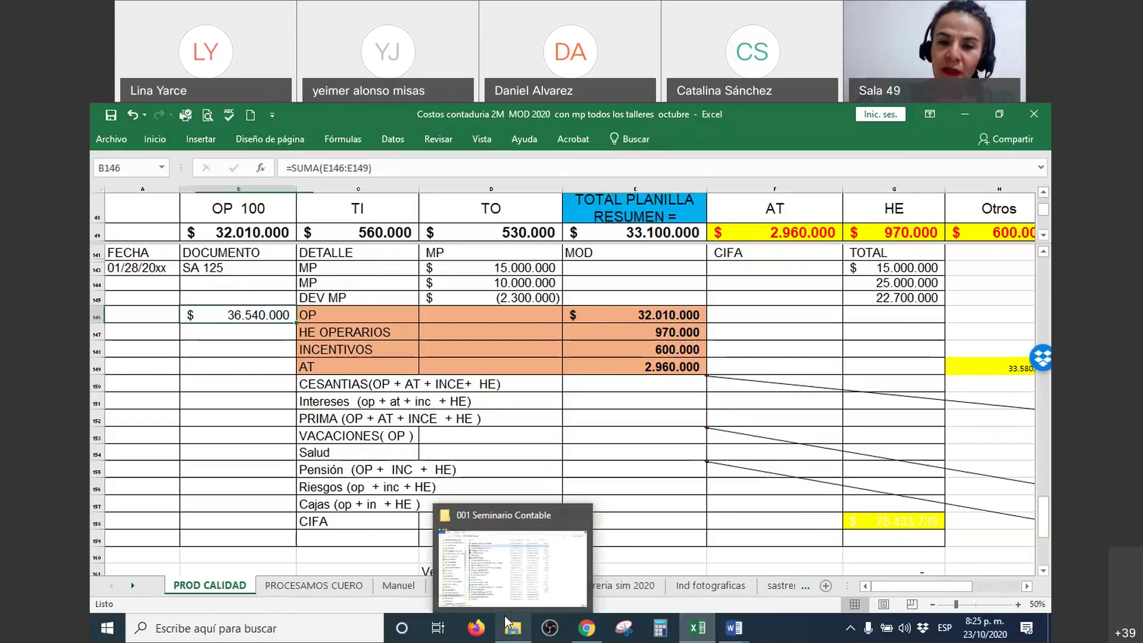
click(614, 389)
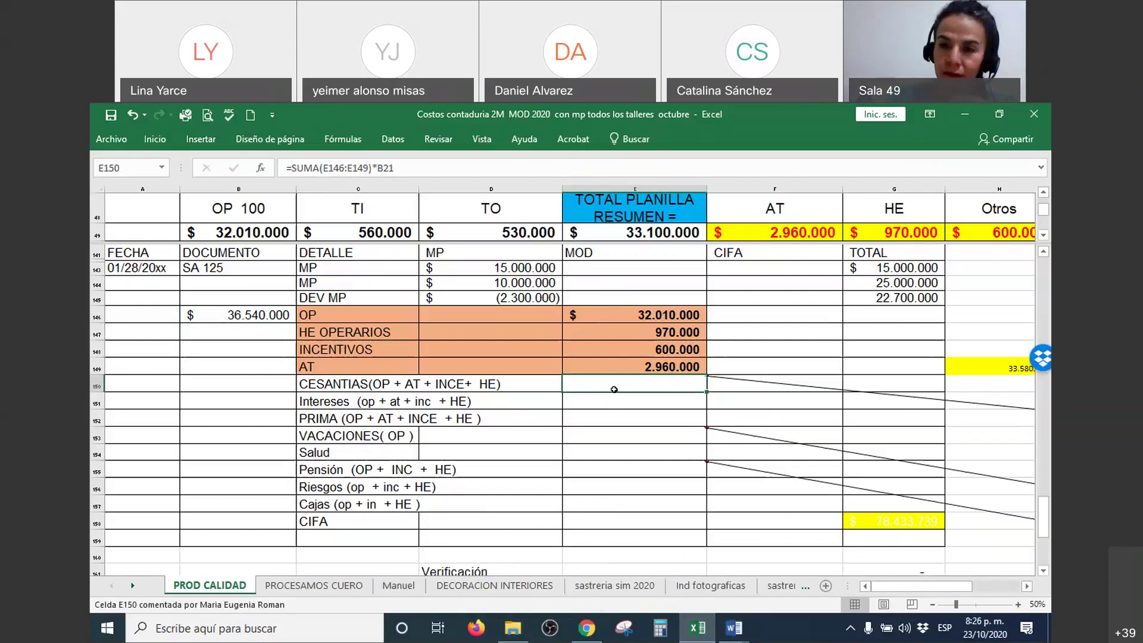
right_click(613, 390)
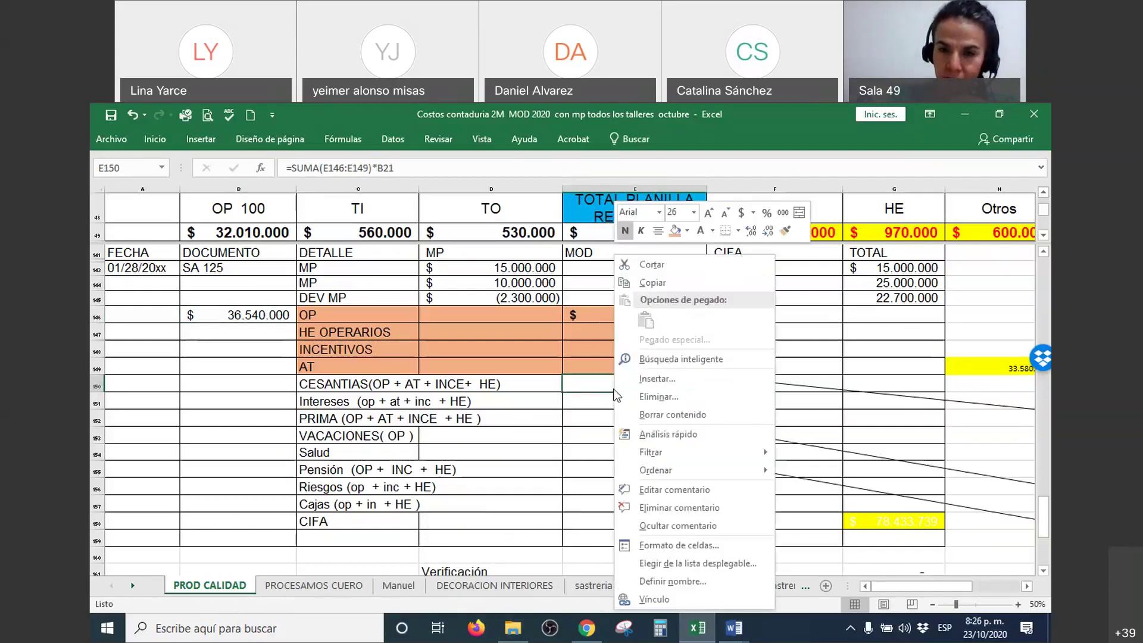
click(712, 230)
click(714, 252)
click(657, 401)
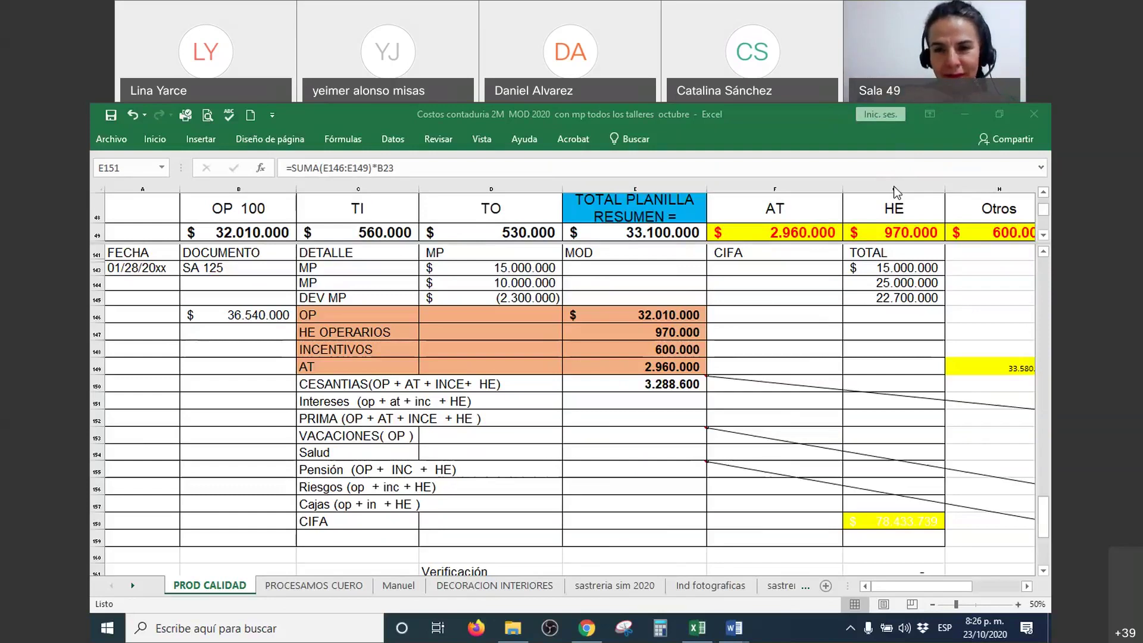
Apply black font colour to the Intereses row's MOD cell, and inspect its SUMA formula
click(660, 403)
right_click(661, 403)
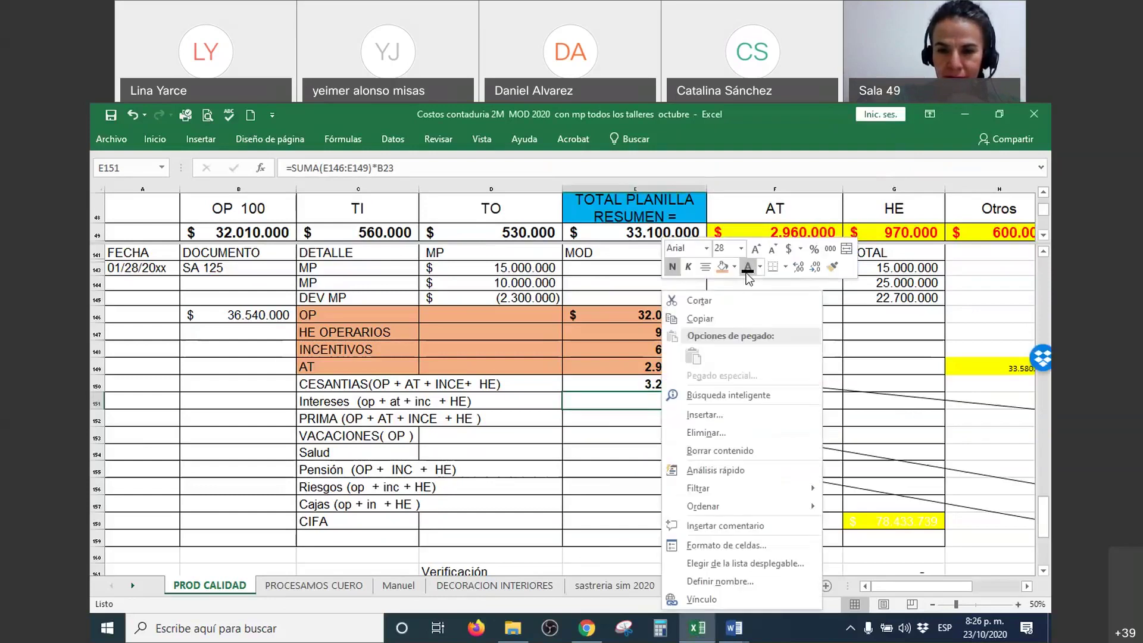
click(746, 272)
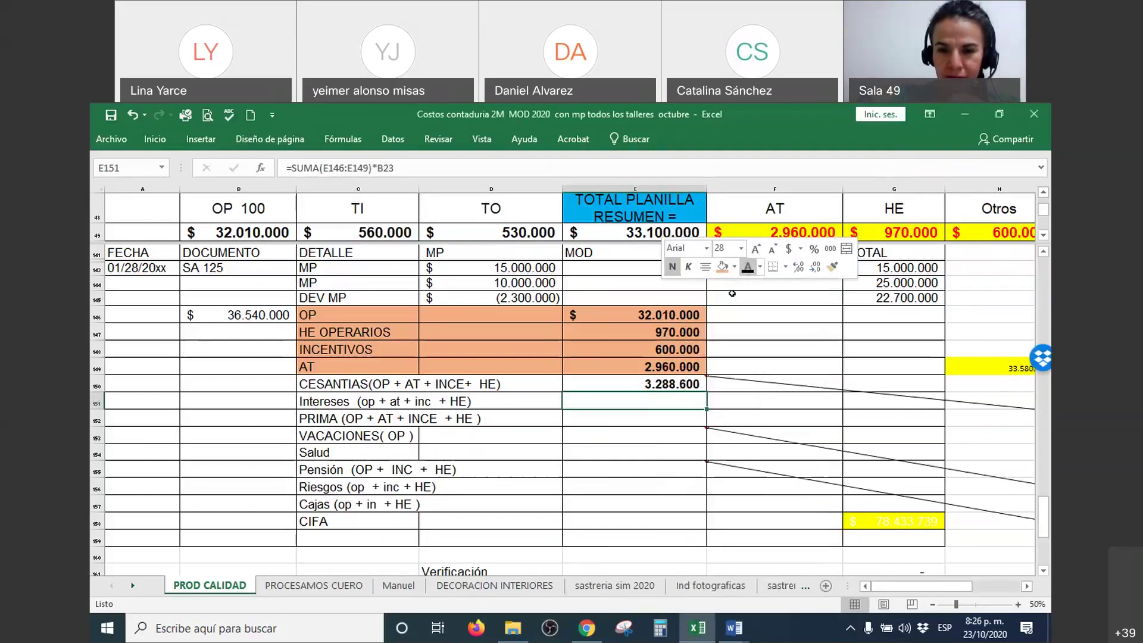
double_click(658, 405)
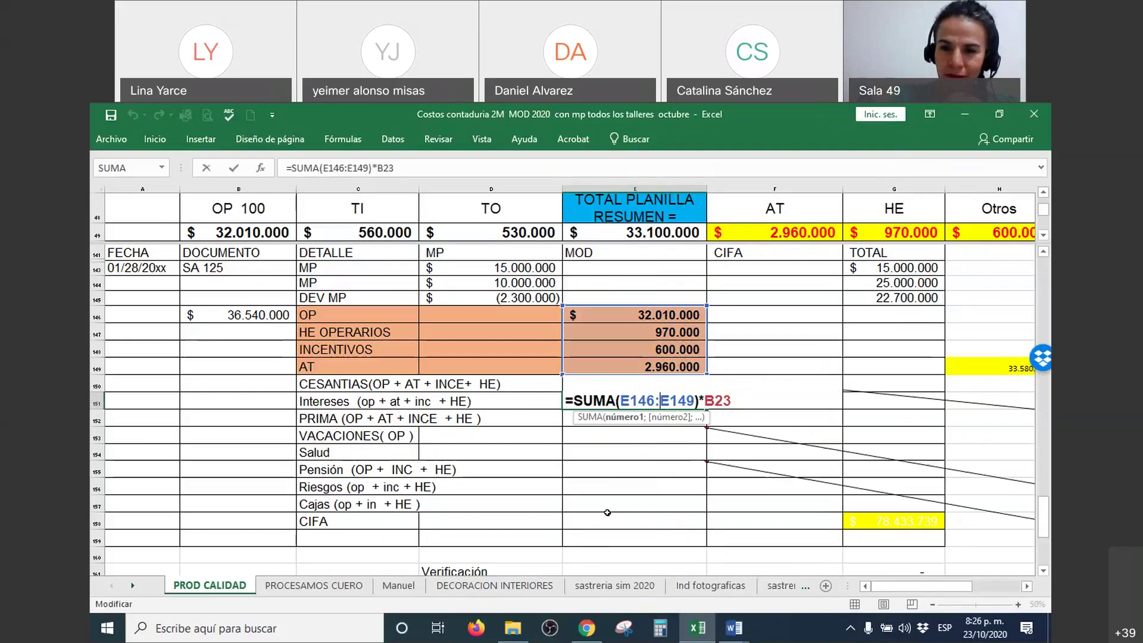
key(Return)
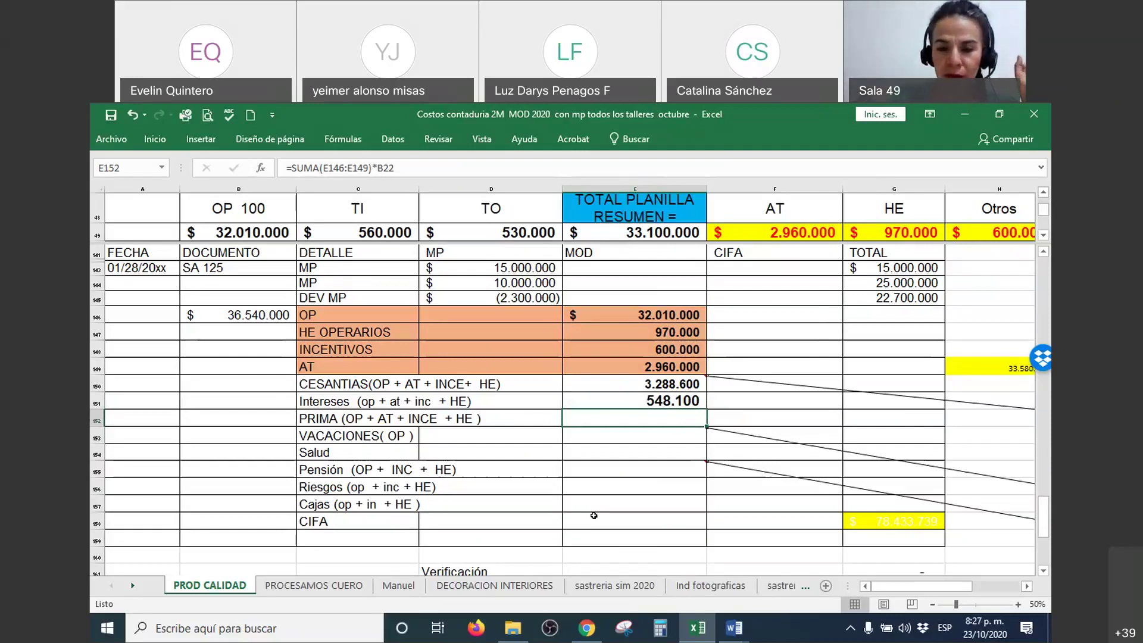
Switch to the 2020 Costos Contaduría document in Word and consult the Prestaciones Sociales percentages
click(735, 629)
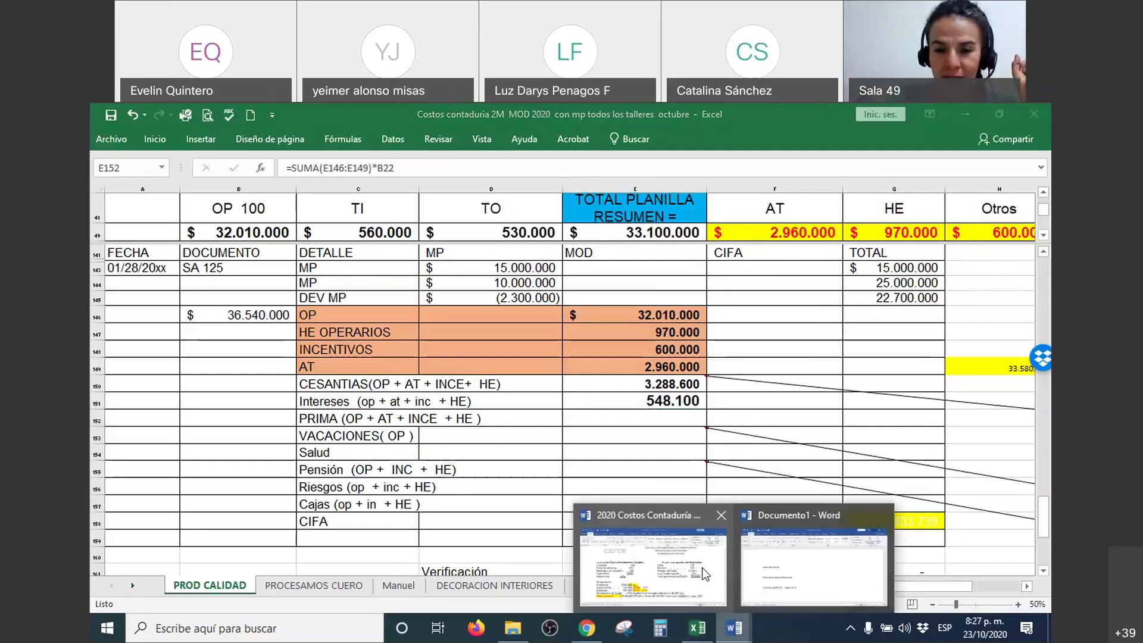
click(706, 574)
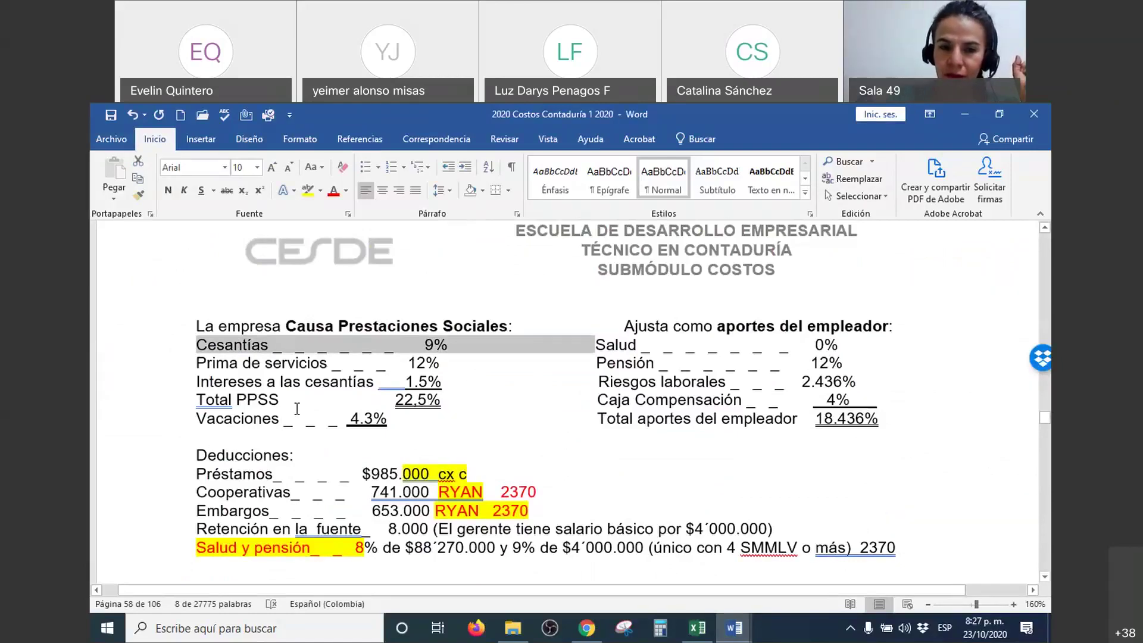
click(418, 336)
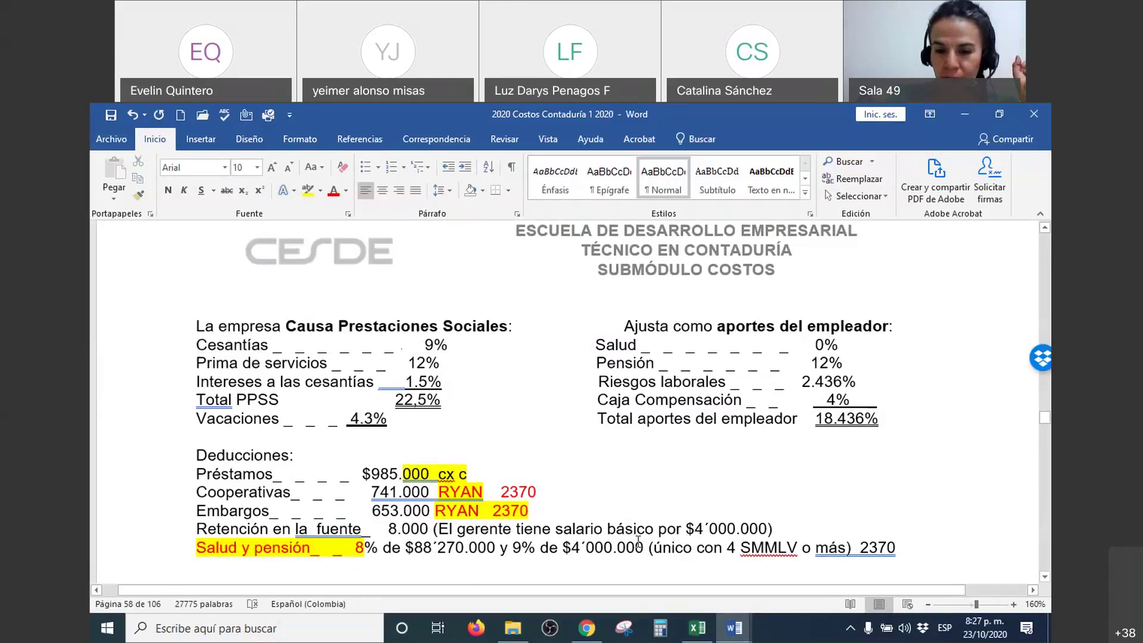
Switch back to the Excel workbook and select the cost sheet's OP row from DETALLE to MOD
click(697, 628)
click(655, 452)
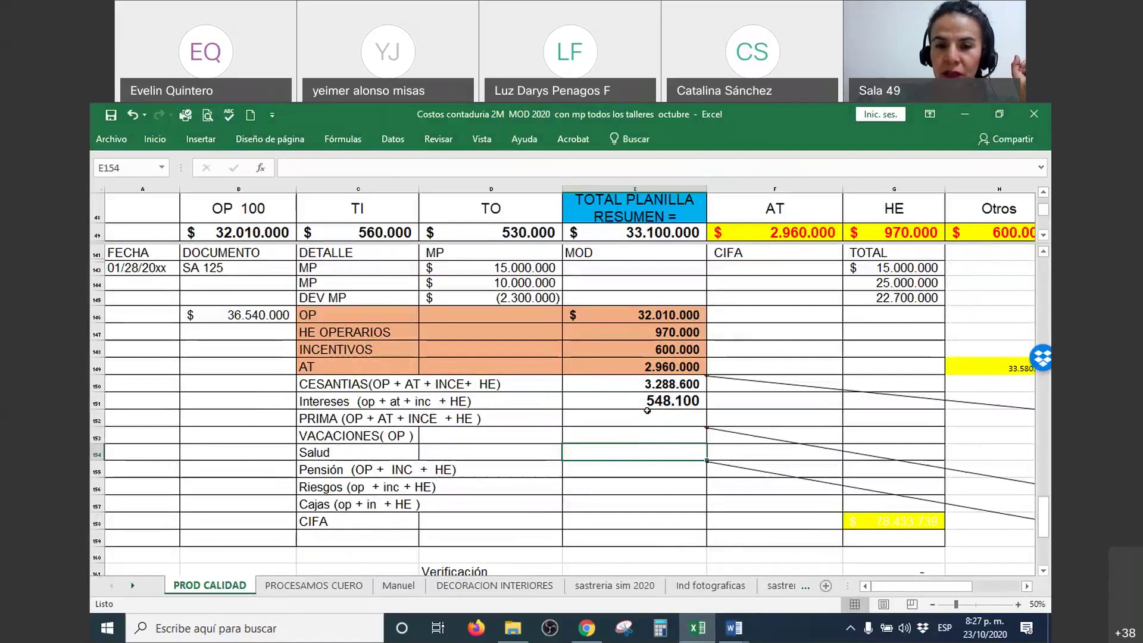
drag(390, 320, 630, 315)
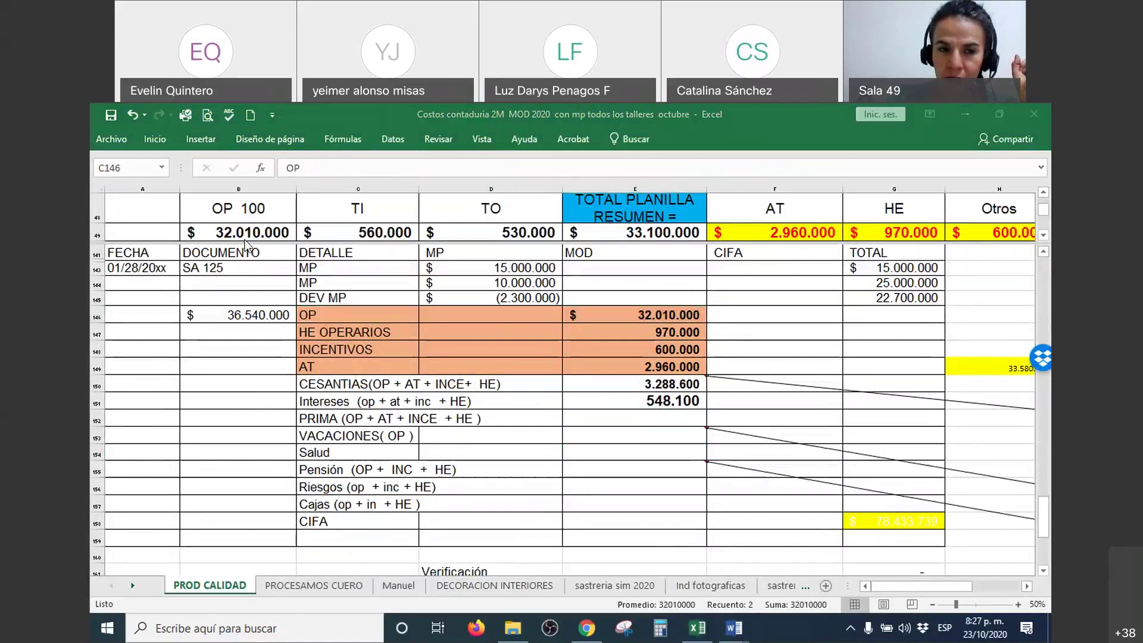
Draw freehand red lines from the OP 100, AT, HE and Otros planilla totals to the MOD amounts, and clear them
key(alt+Tab)
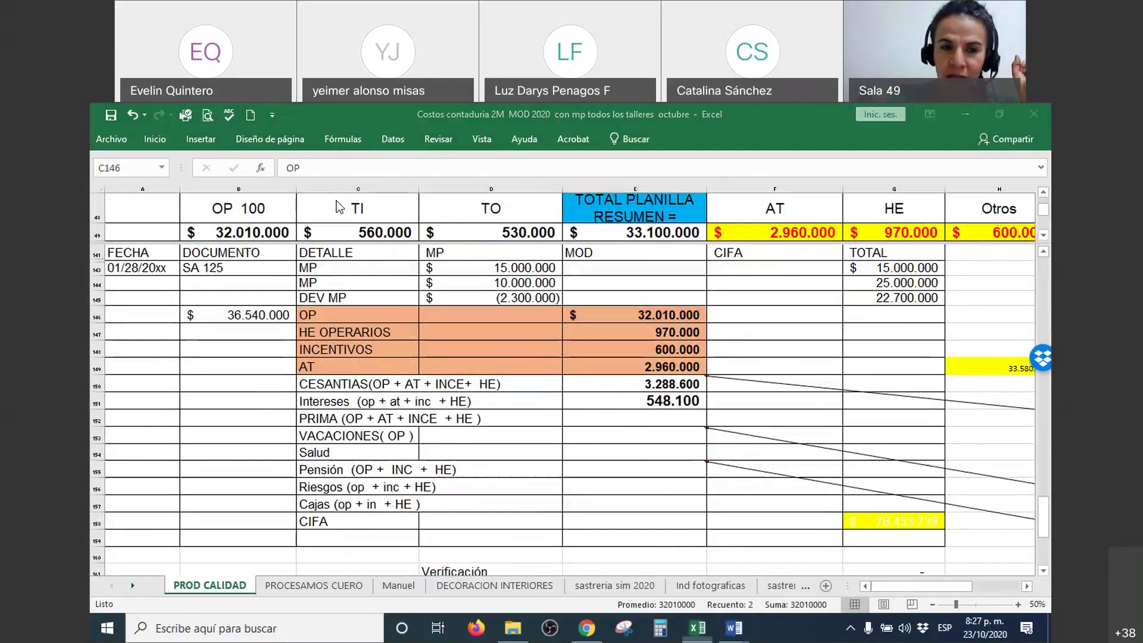
key(alt+Tab)
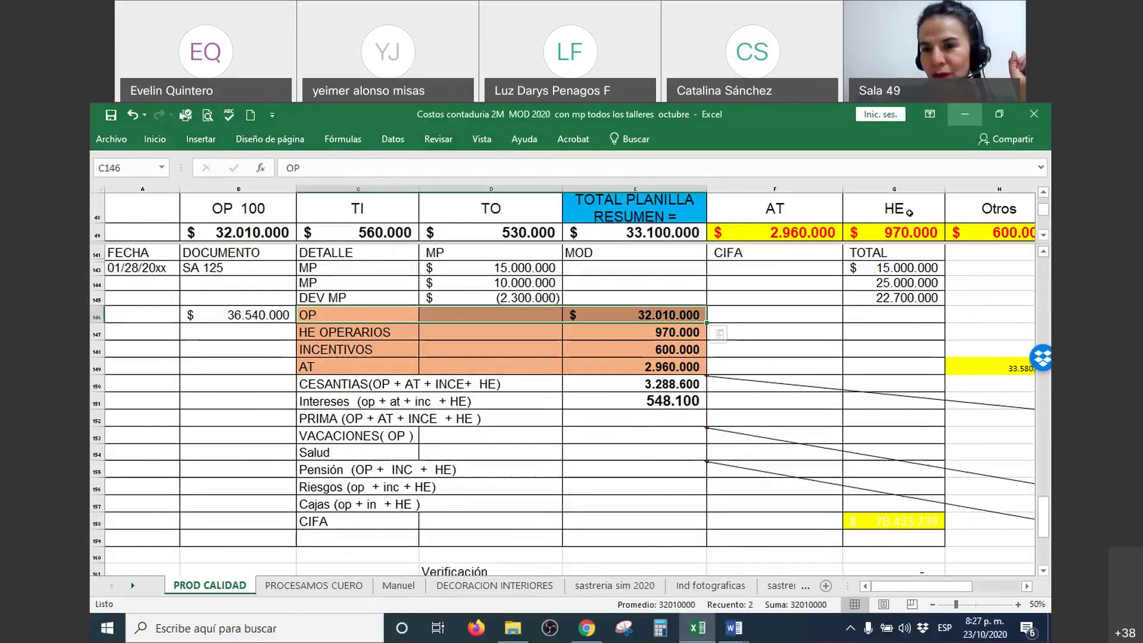
key(alt+Tab)
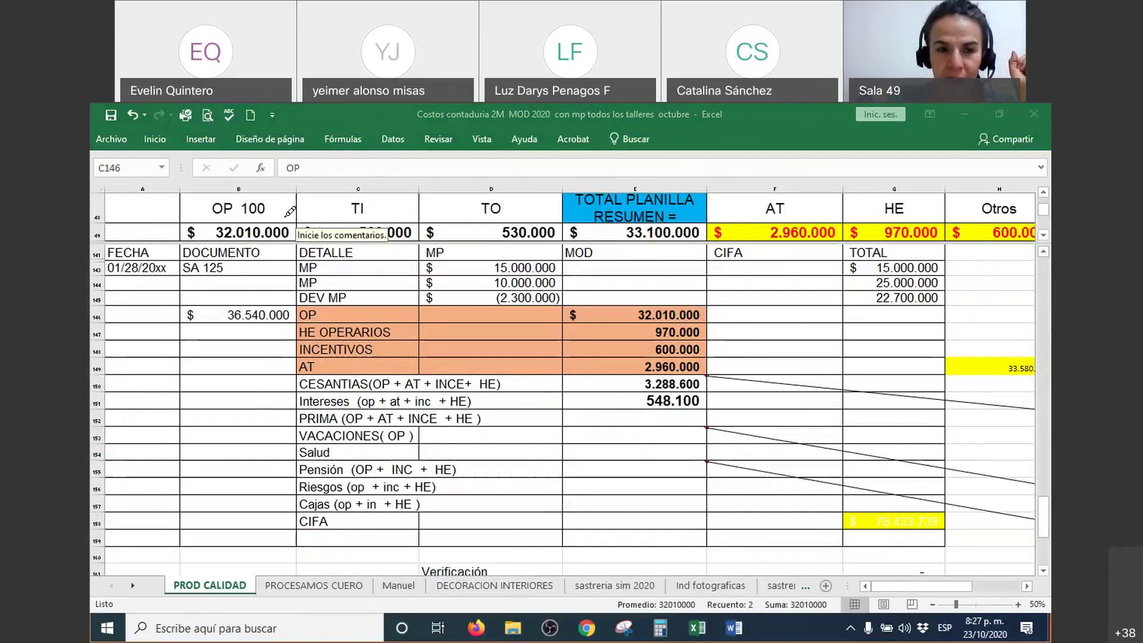
mouse_move(279, 229)
mouse_down()
mouse_move(396, 305)
mouse_move(619, 313)
mouse_up()
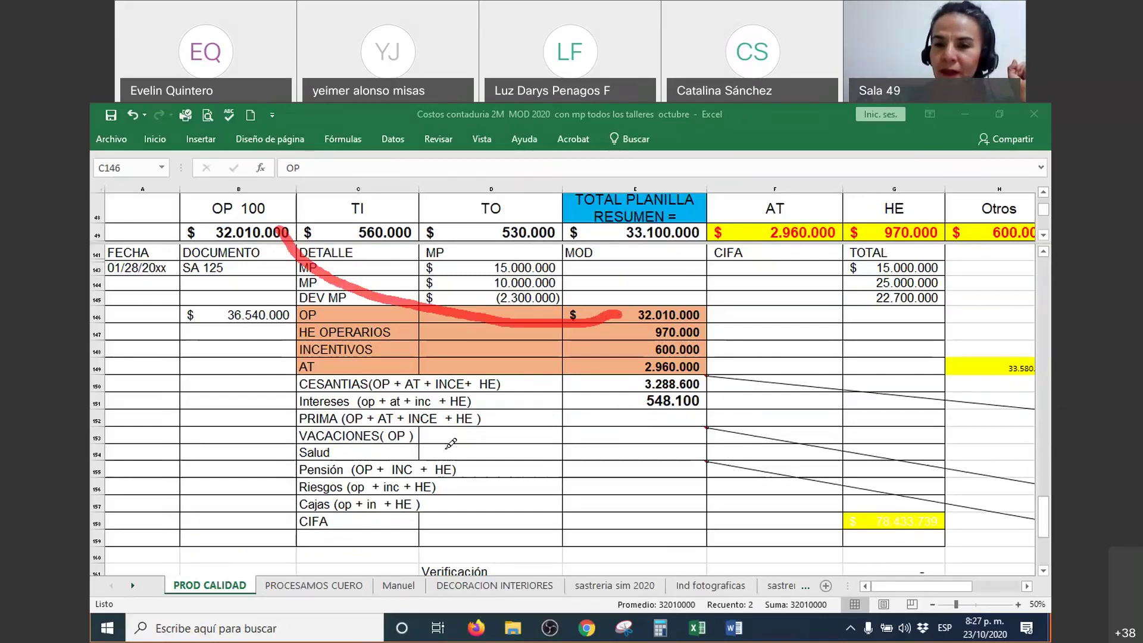
drag(756, 226, 722, 360)
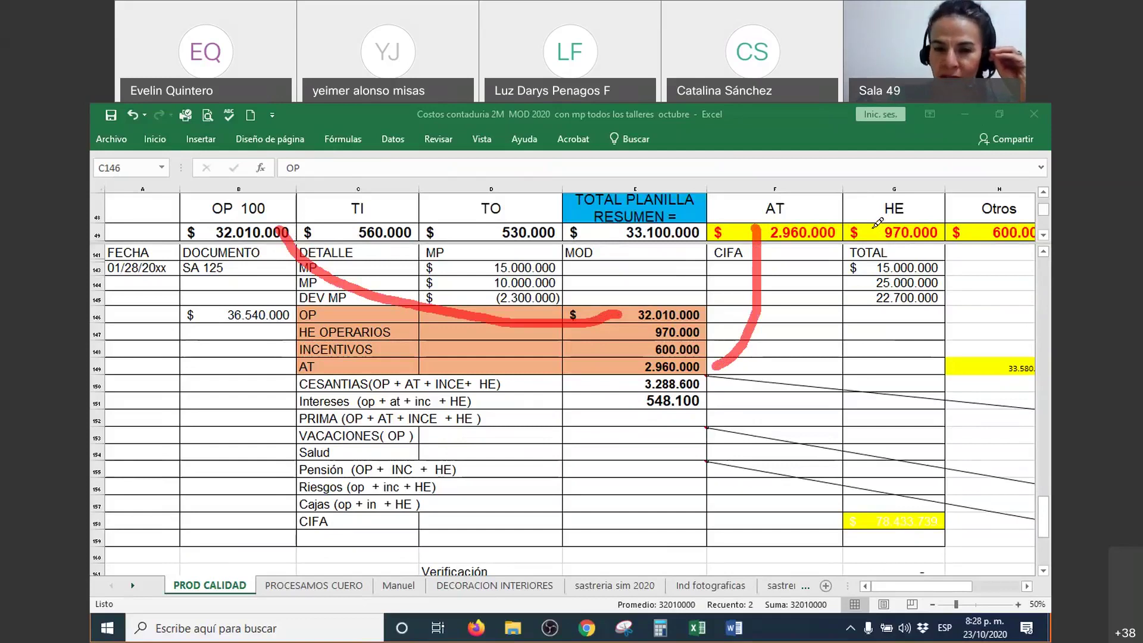
drag(872, 227, 705, 337)
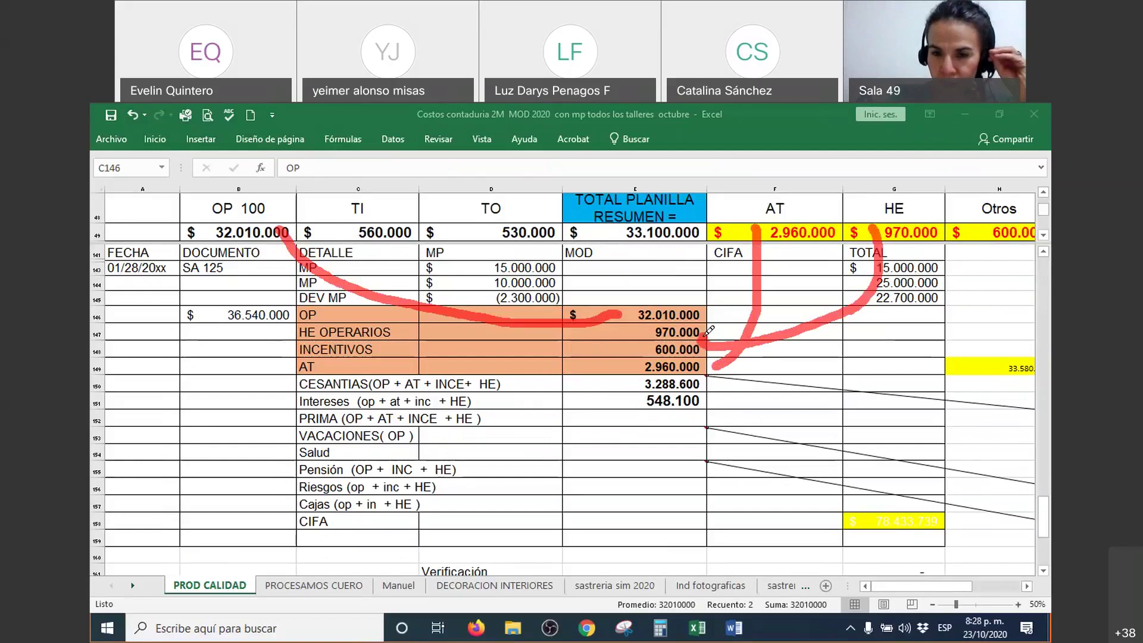
mouse_move(973, 230)
mouse_down()
mouse_move(863, 339)
mouse_move(702, 344)
mouse_up()
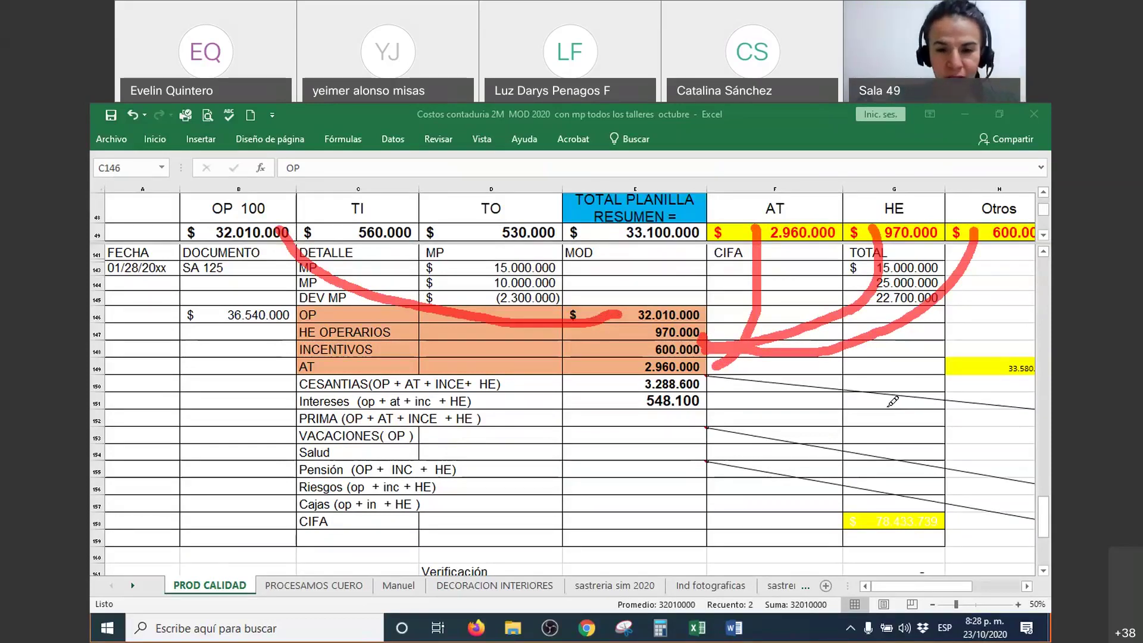
key(Escape)
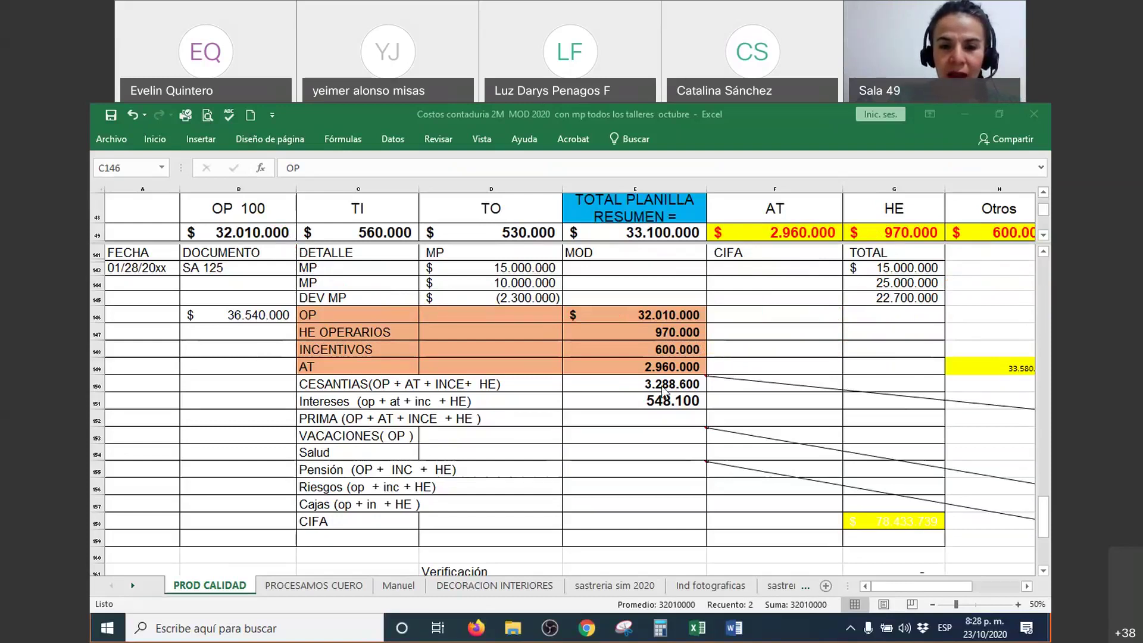
Apply black font colour to the PRIMA row's MOD cell
click(634, 419)
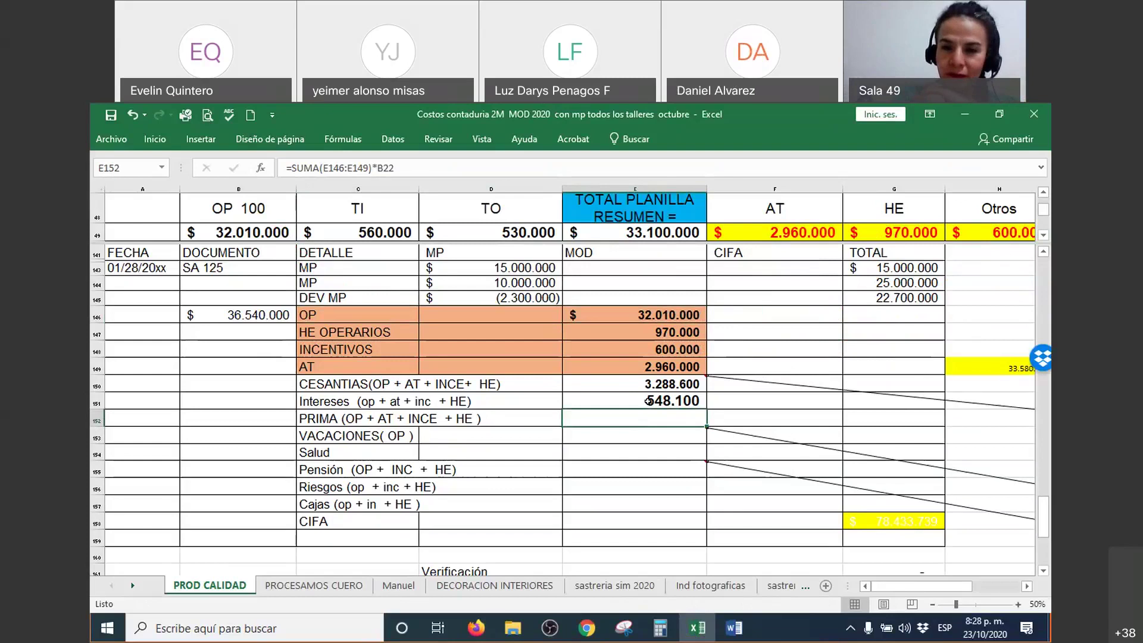
right_click(655, 418)
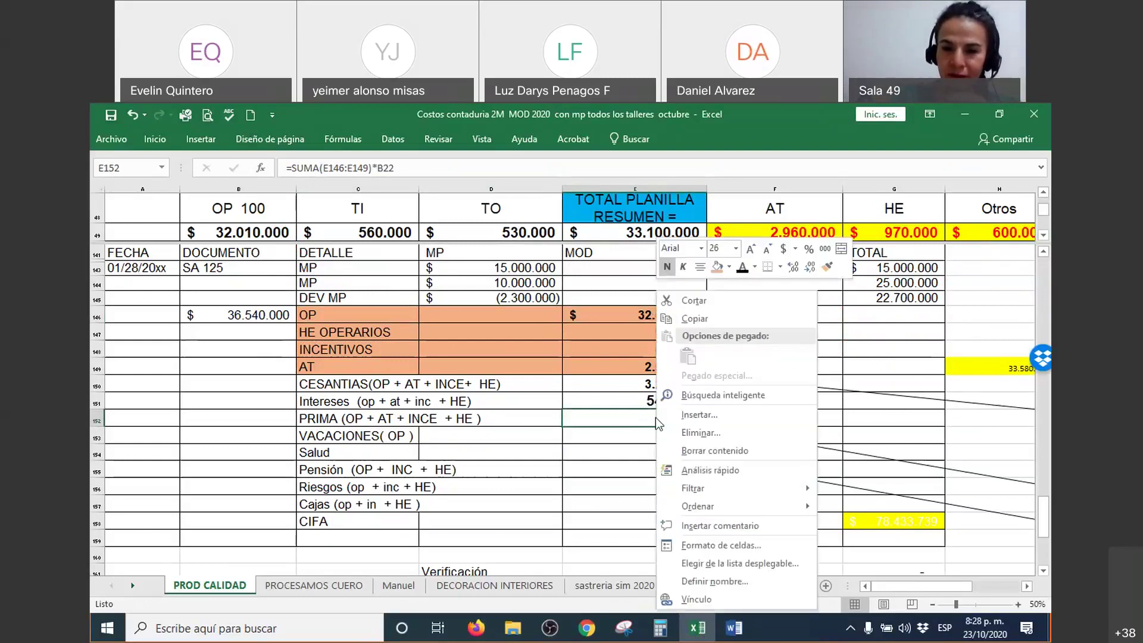
click(741, 269)
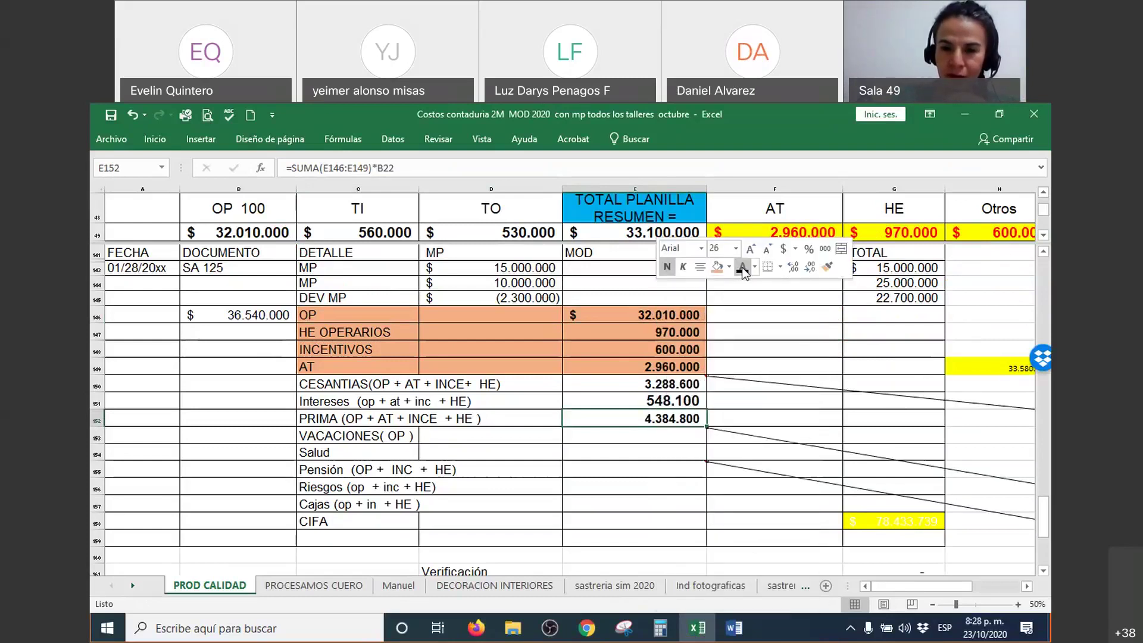
Enlarge the upper pane and examine the vacation calculation, selecting BASE to Vacaciones for Admon, Ventas and Operarios
click(658, 438)
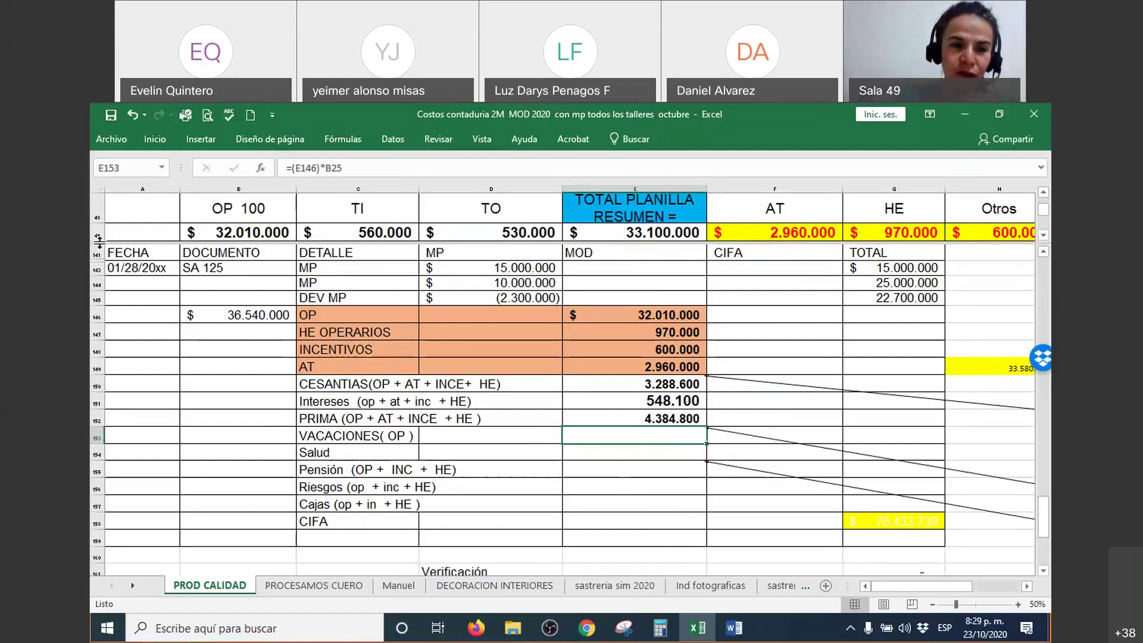
drag(99, 240, 101, 351)
click(358, 457)
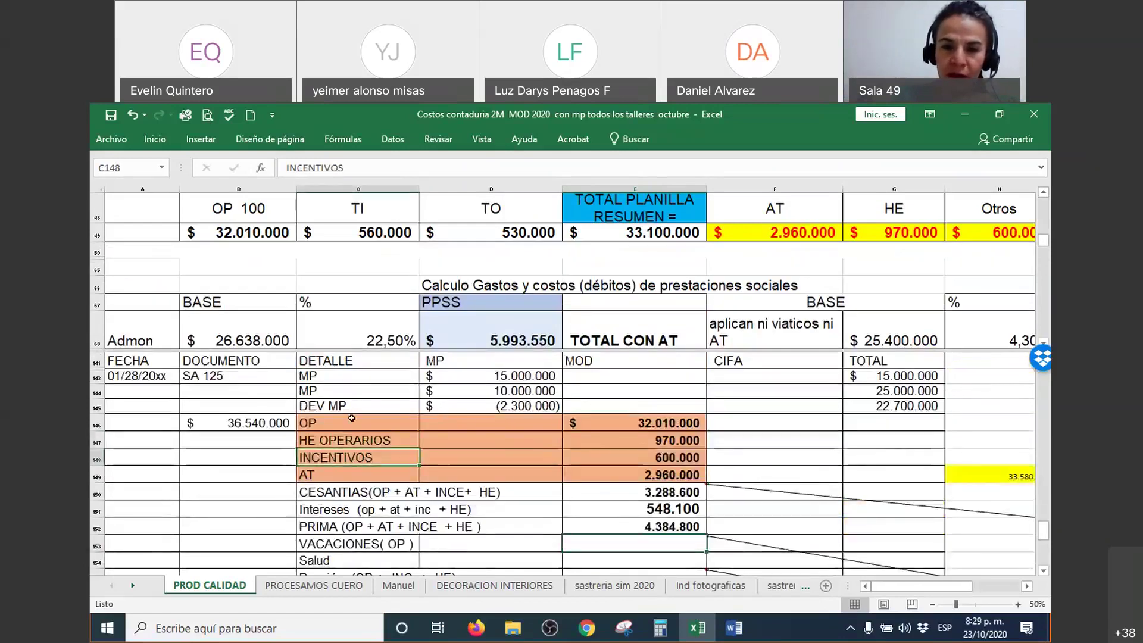
click(491, 340)
scroll(488, 294, up, 1)
scroll(488, 294, down, 3)
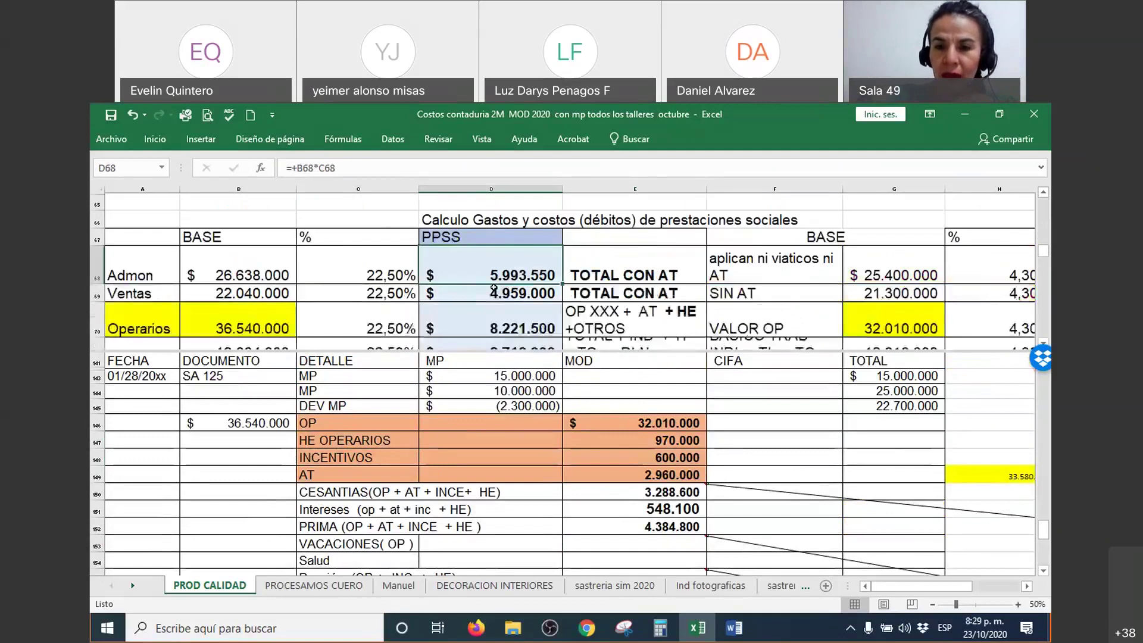
key(Down)
key(Down)
key(Right)
key(Right)
key(Right)
key(Right)
key(Right)
key(Right)
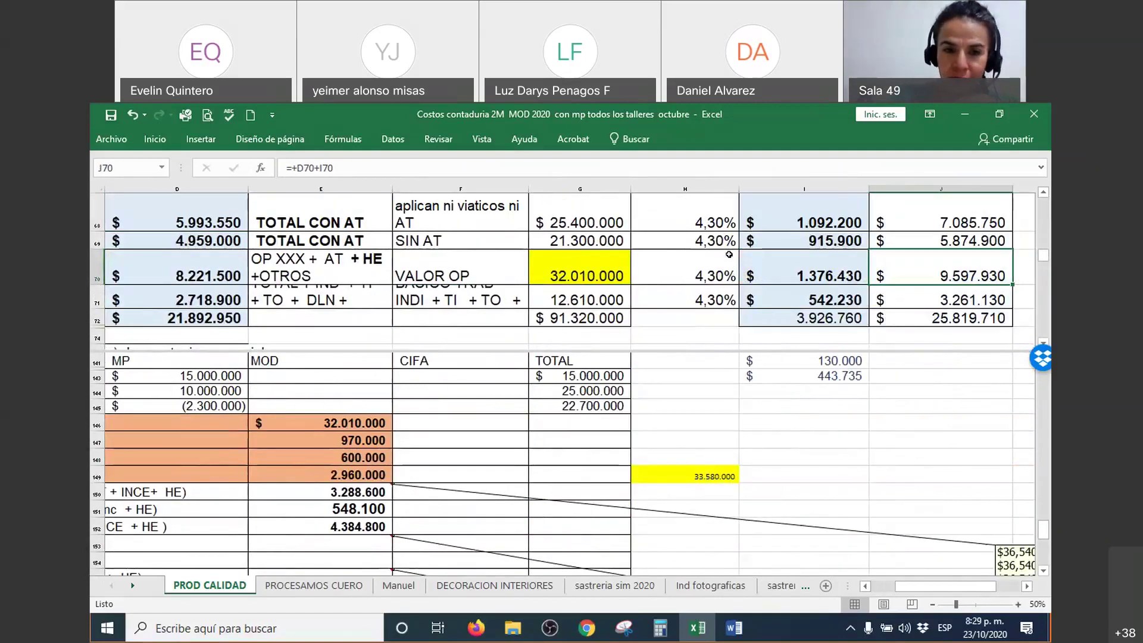
drag(460, 236, 789, 322)
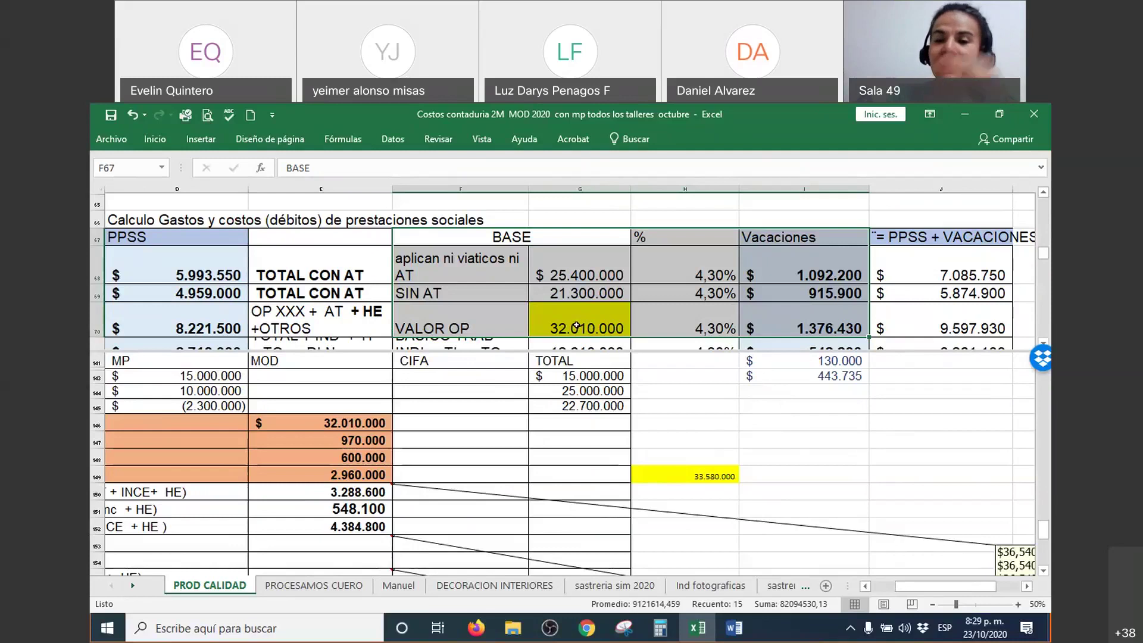
Shrink the upper pane and bring the PLANILLA DE TRABAJO totals back into view above the cost sheet's first columns
drag(577, 350, 616, 285)
click(619, 253)
scroll(619, 253, up, 6)
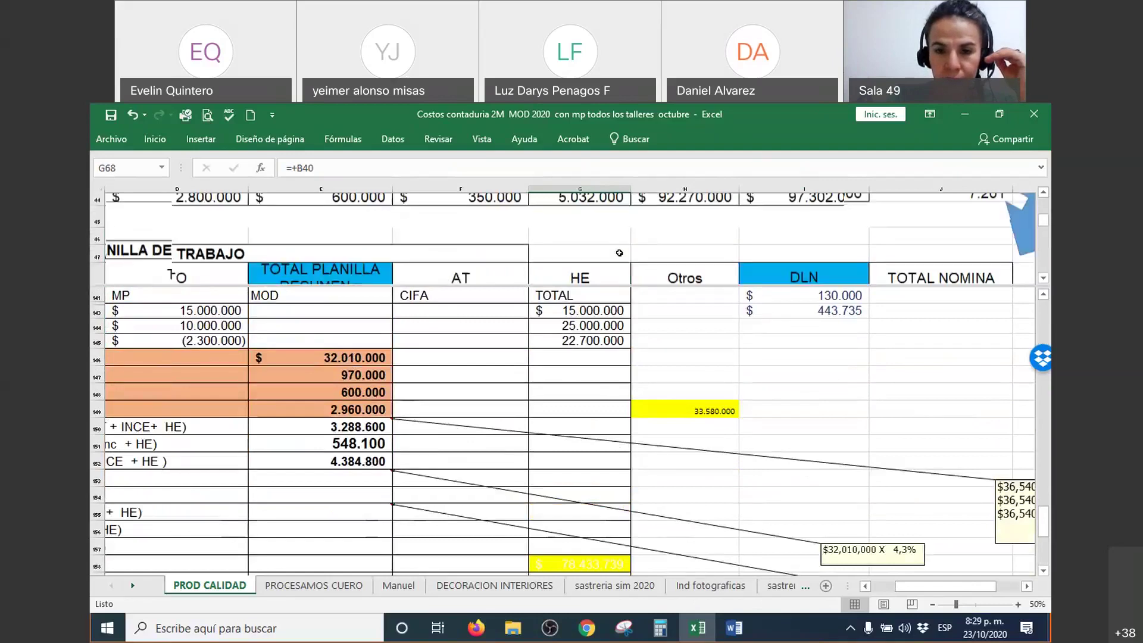
scroll(619, 253, down, 1)
click(560, 334)
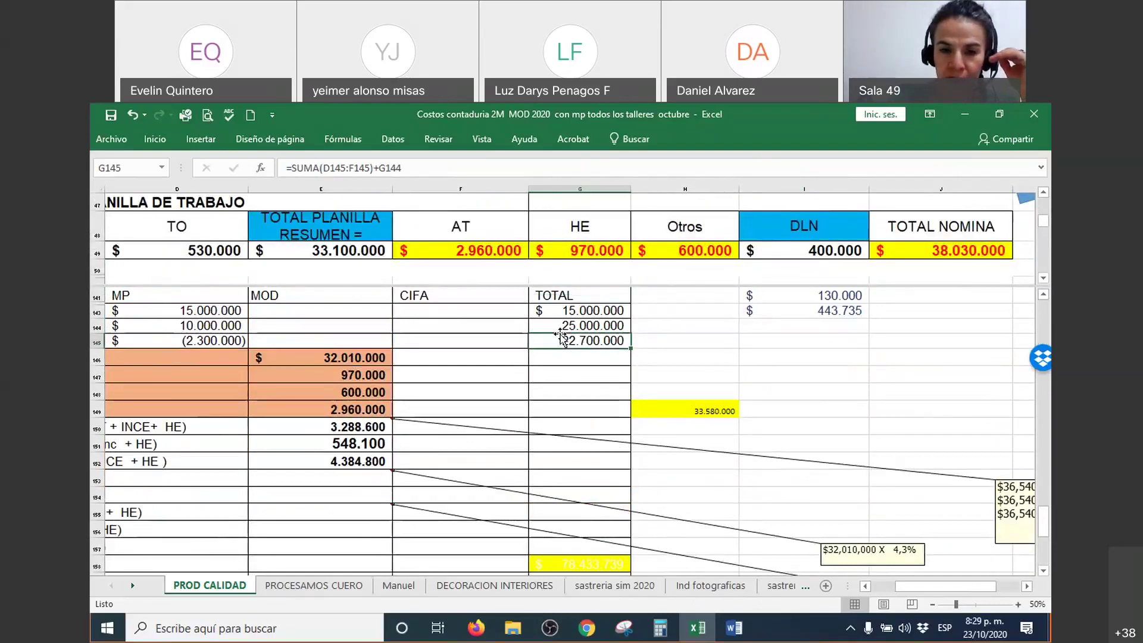
key(Left)
key(Left)
key(Left)
key(Left)
key(Left)
key(Left)
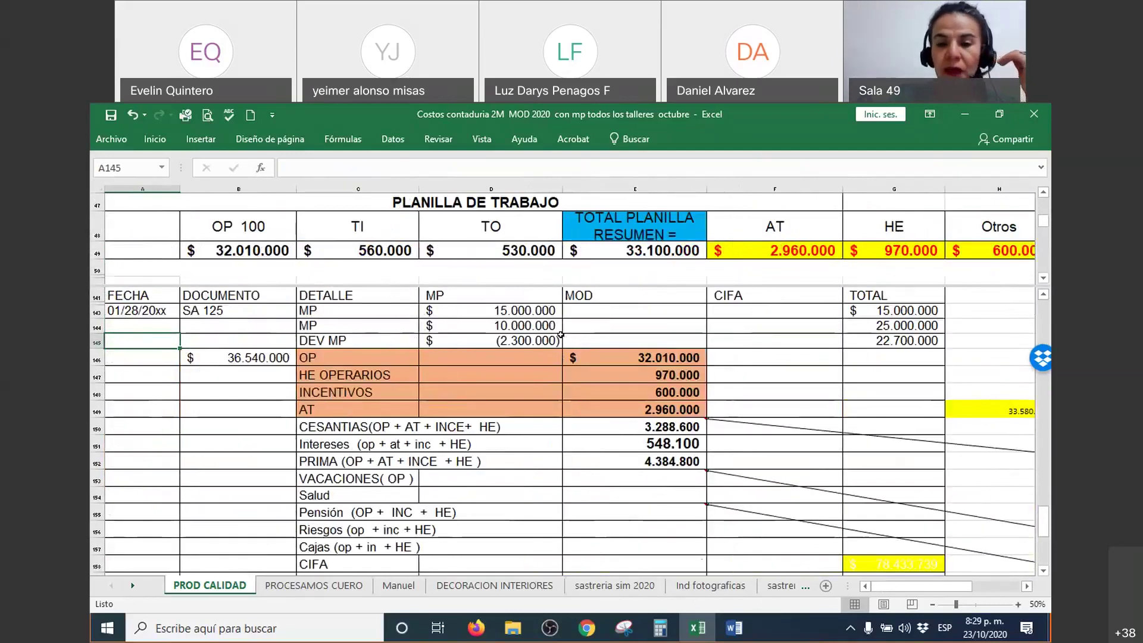
Check the VACACIONES formula against the OP row's MOD cell, and apply black font colour to the VACACIONES MOD cell
click(629, 481)
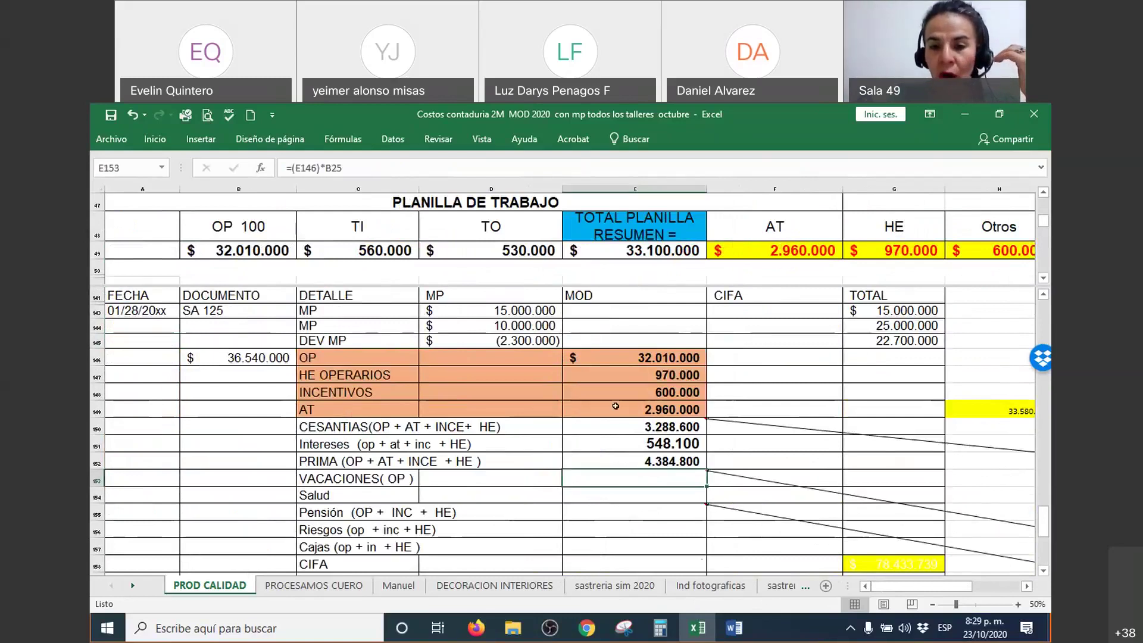
click(637, 358)
click(622, 480)
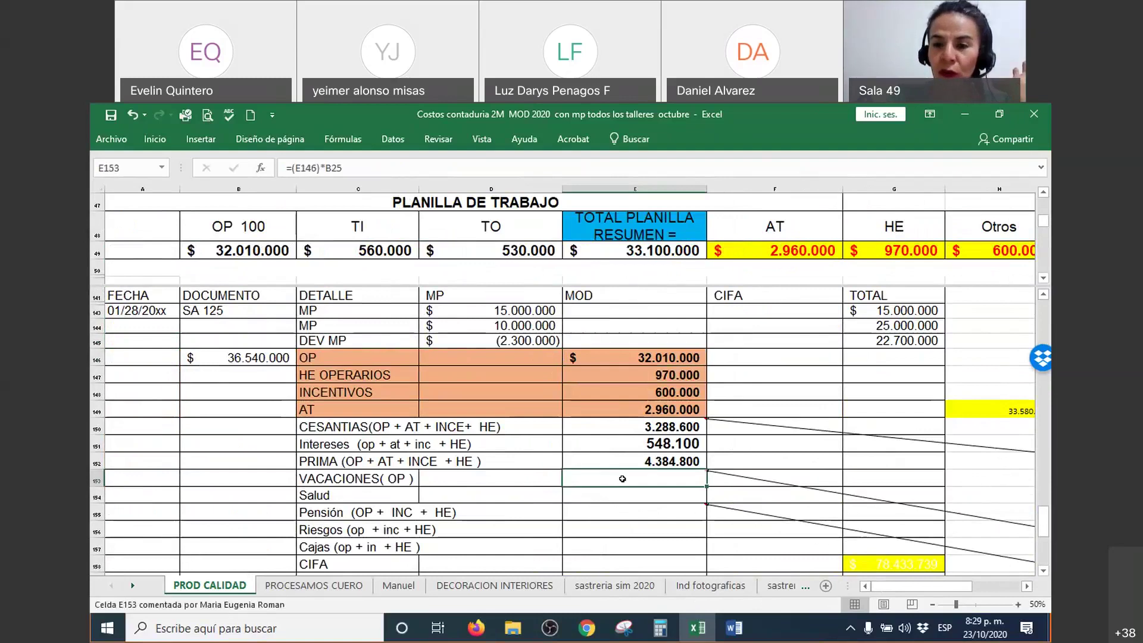
click(619, 359)
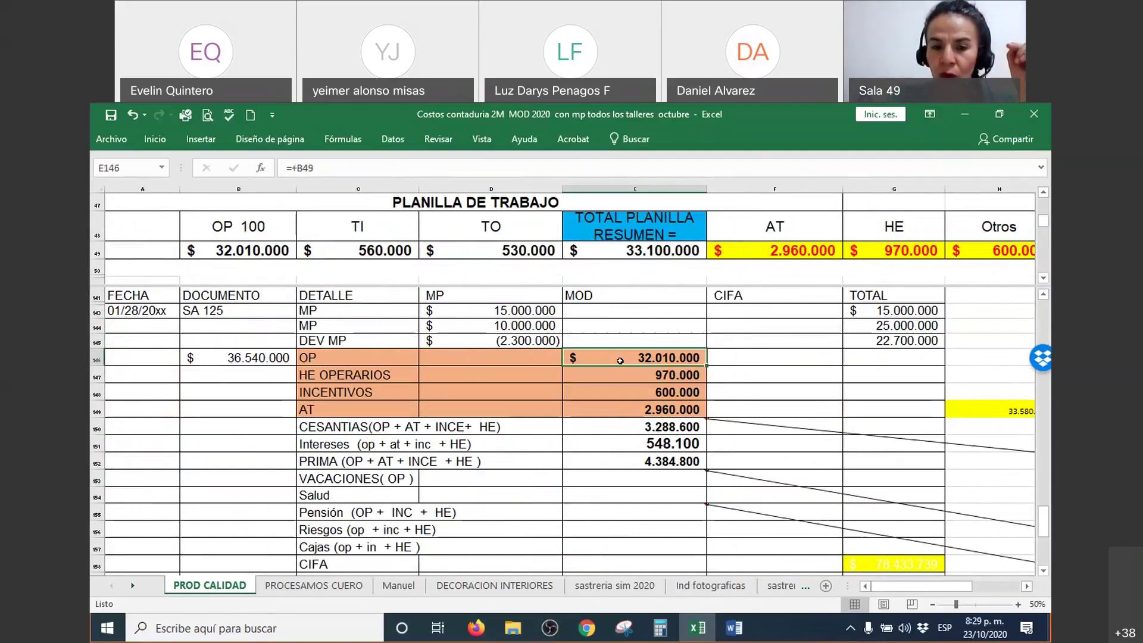
click(605, 475)
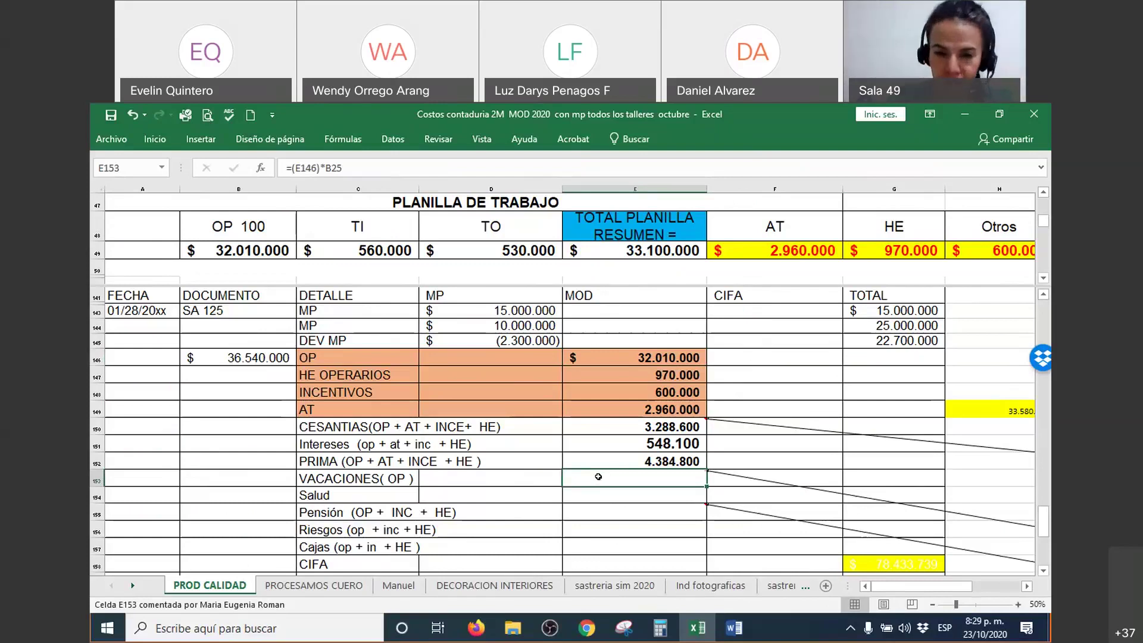
right_click(586, 477)
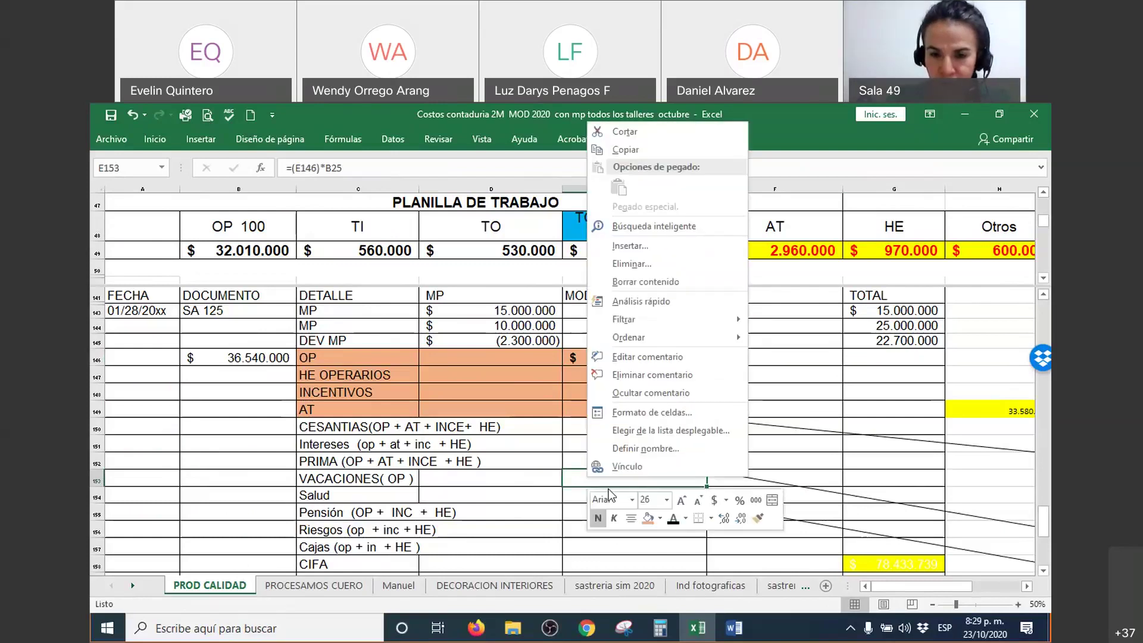
click(671, 518)
click(810, 474)
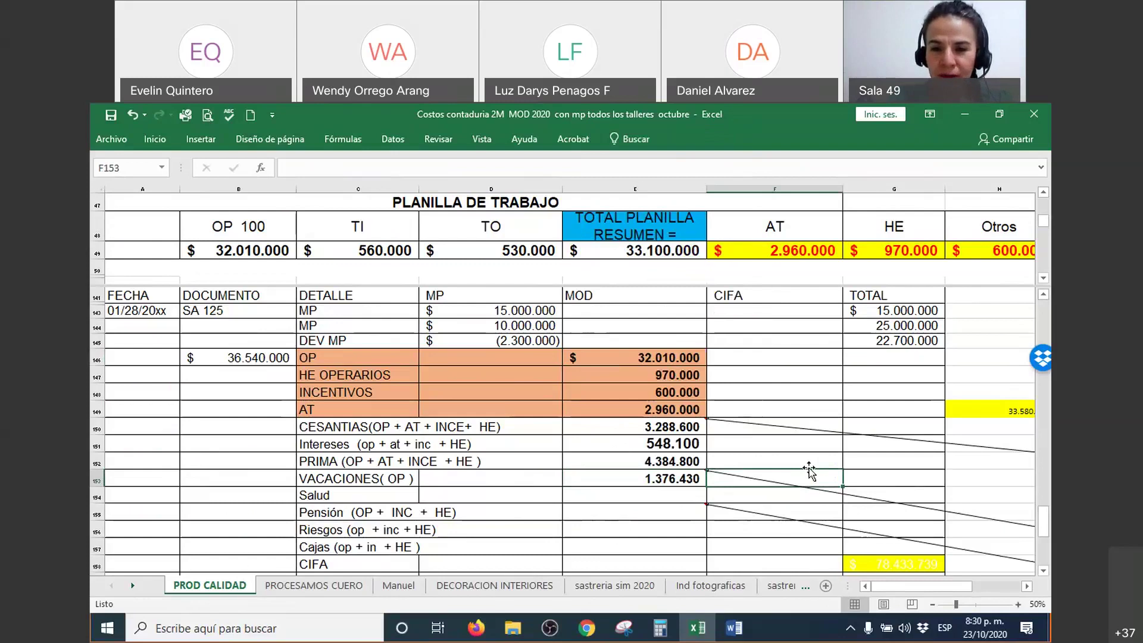
Switch to the 2020 Costos Contaduría document in Word and select the Vacaciones rate line under Causa Prestaciones Sociales
click(734, 628)
click(704, 590)
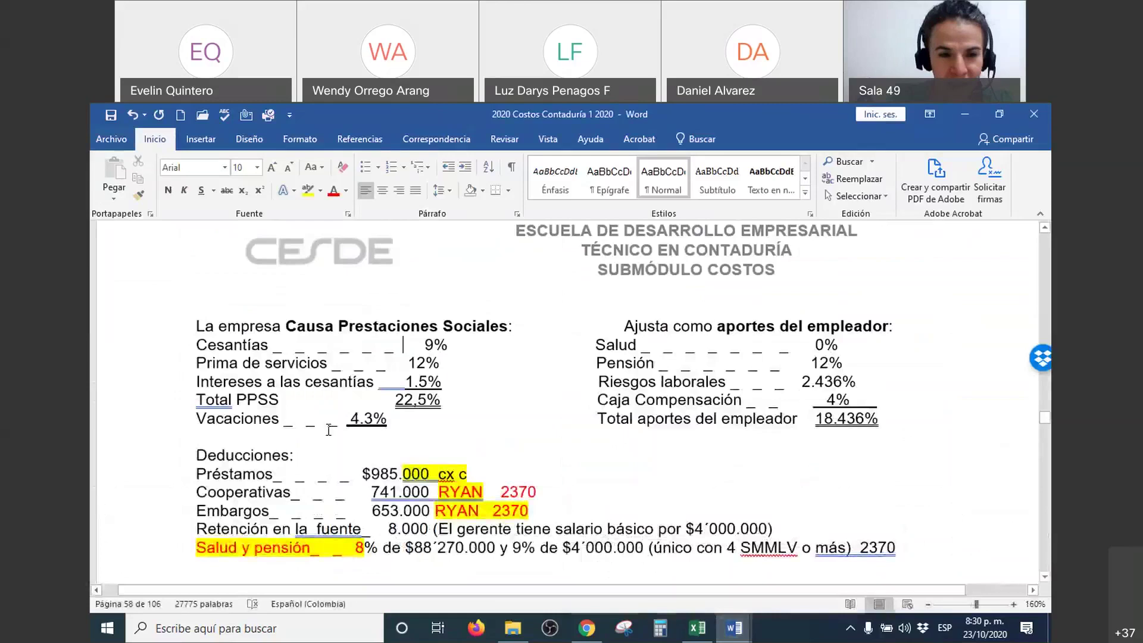
drag(196, 418, 390, 420)
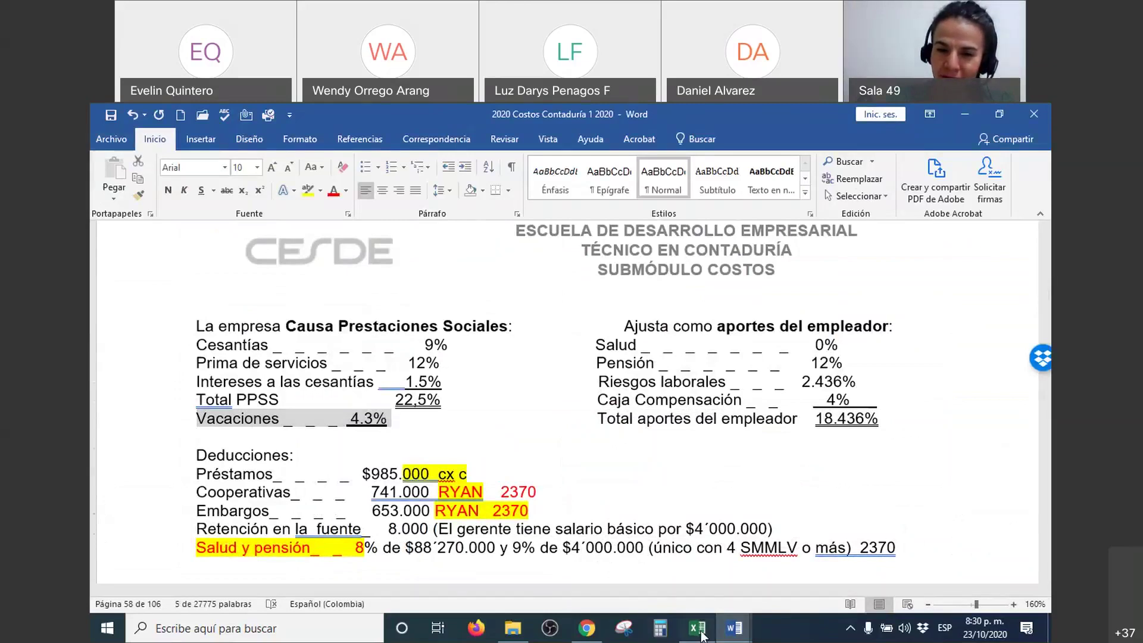
Switch back to the Excel workbook and inspect the MOD cells of the Salud and Pensión rows
click(698, 628)
click(660, 494)
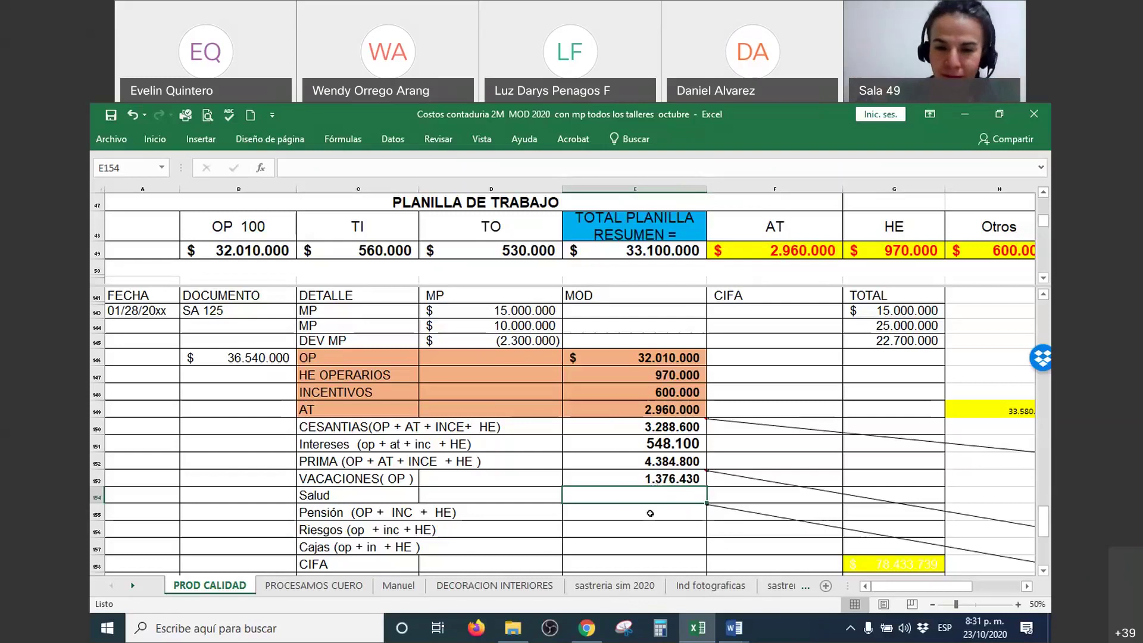
click(650, 510)
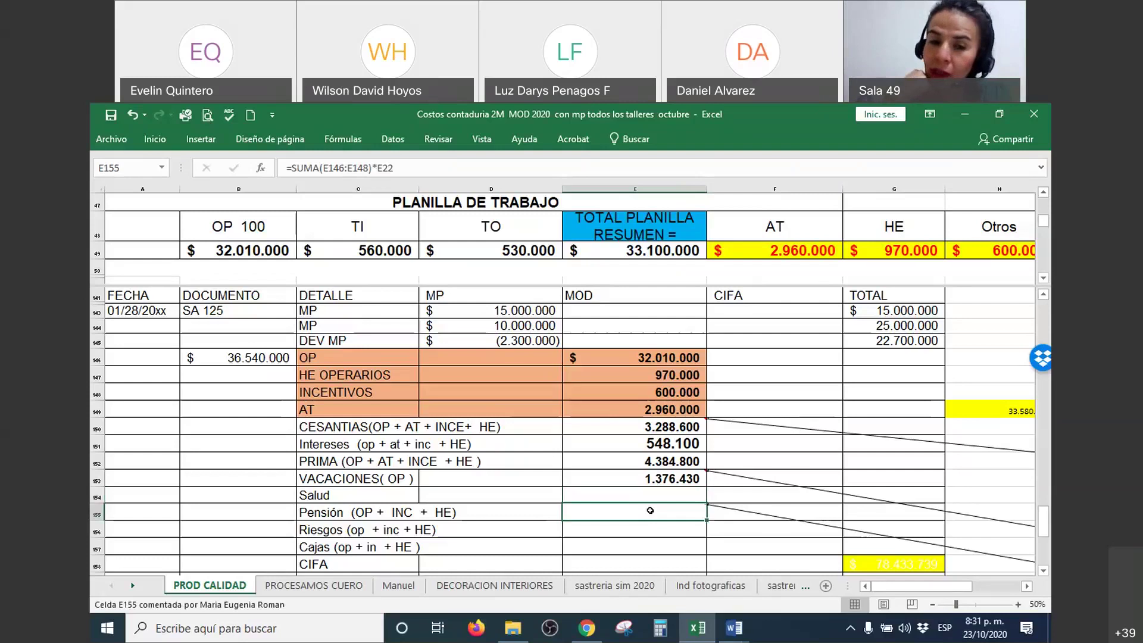
Delete the entire Salud row from the cost sheet, and select the Pensión row's MOD cell
scroll(647, 514, down, 1)
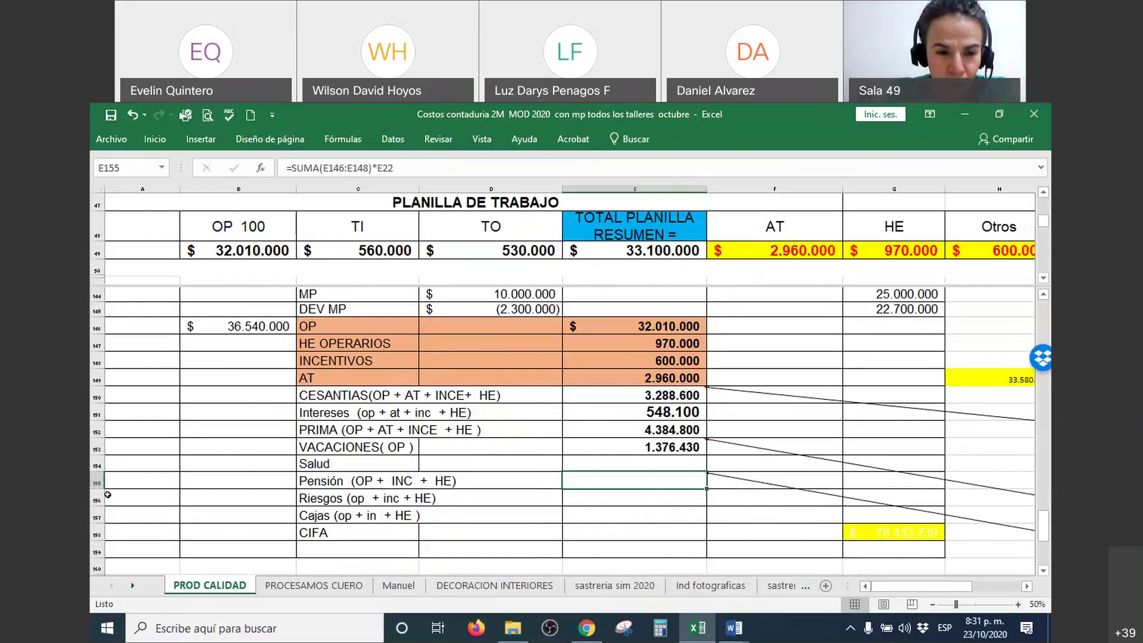
click(98, 465)
right_click(99, 464)
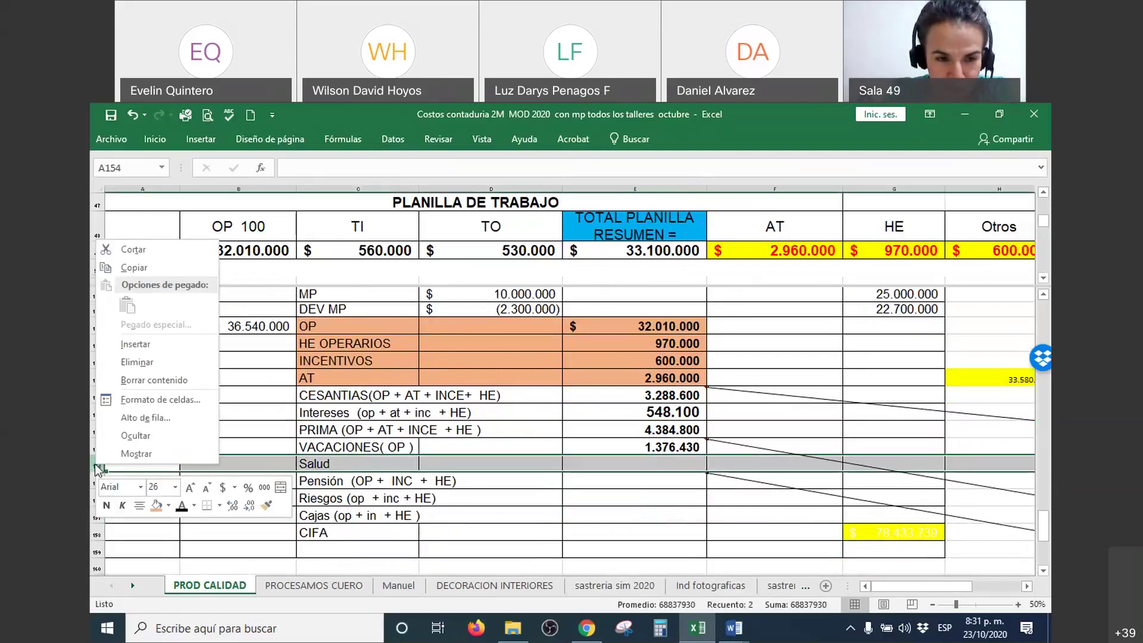
click(157, 359)
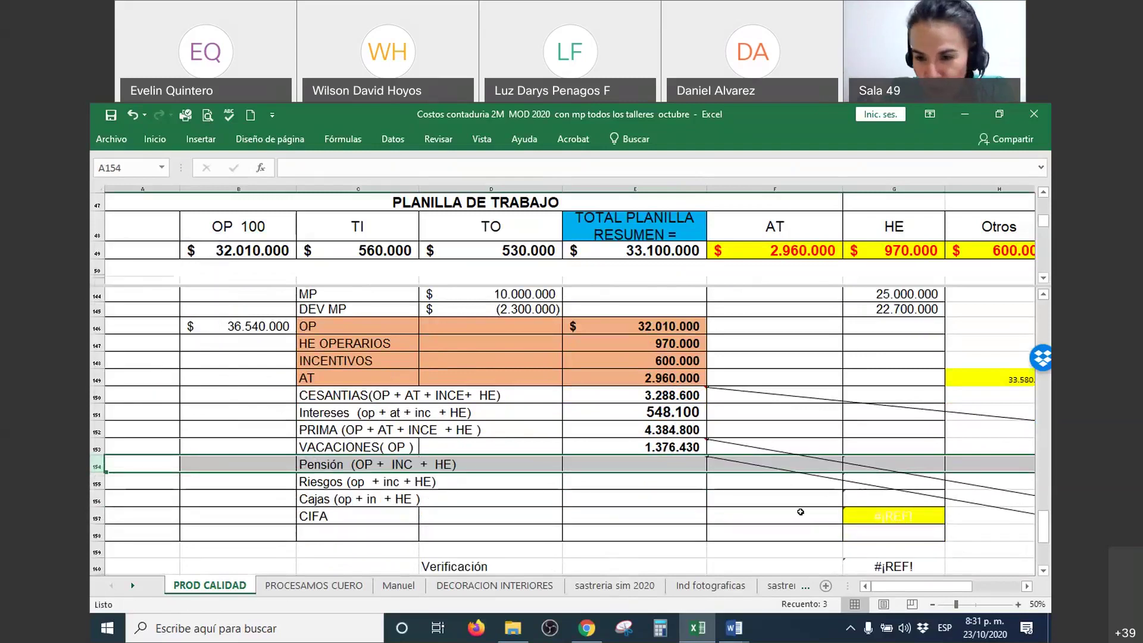
click(663, 464)
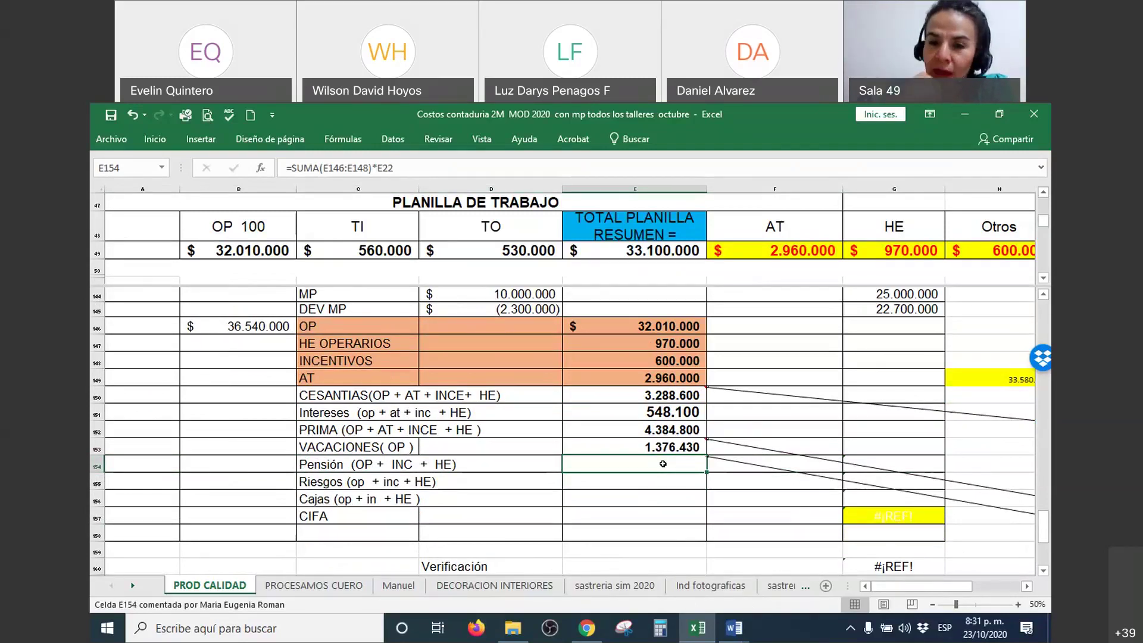
Select the MOD amounts from OP to AT to check their sum, and apply black font colour to cells B147:B149
click(625, 326)
drag(624, 326, 629, 378)
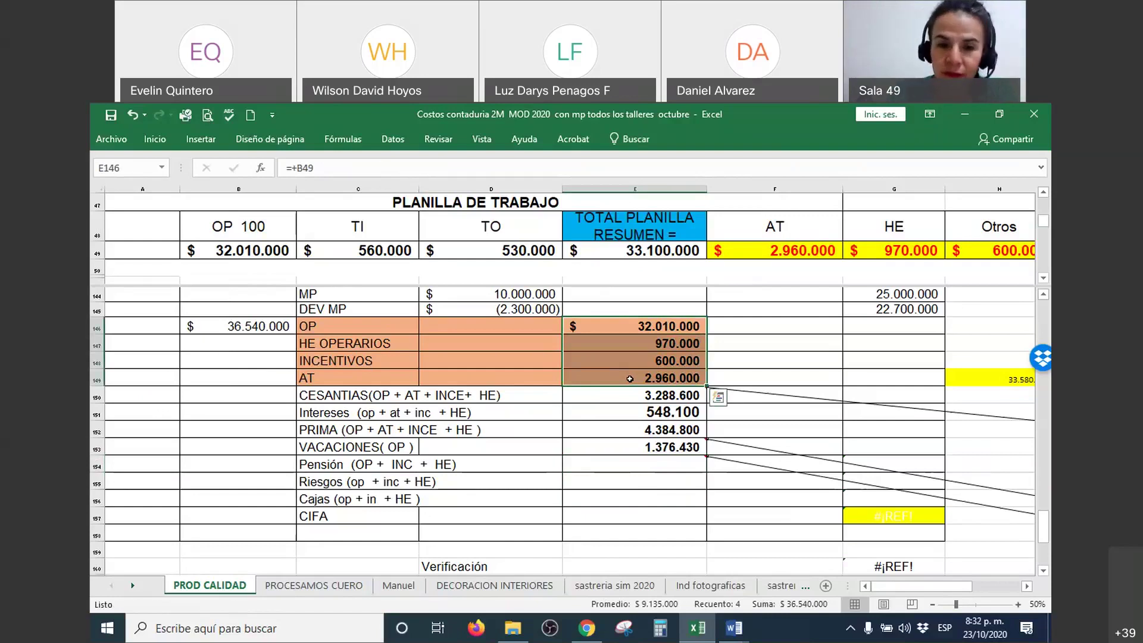
drag(268, 344, 267, 375)
key(ctrl+v)
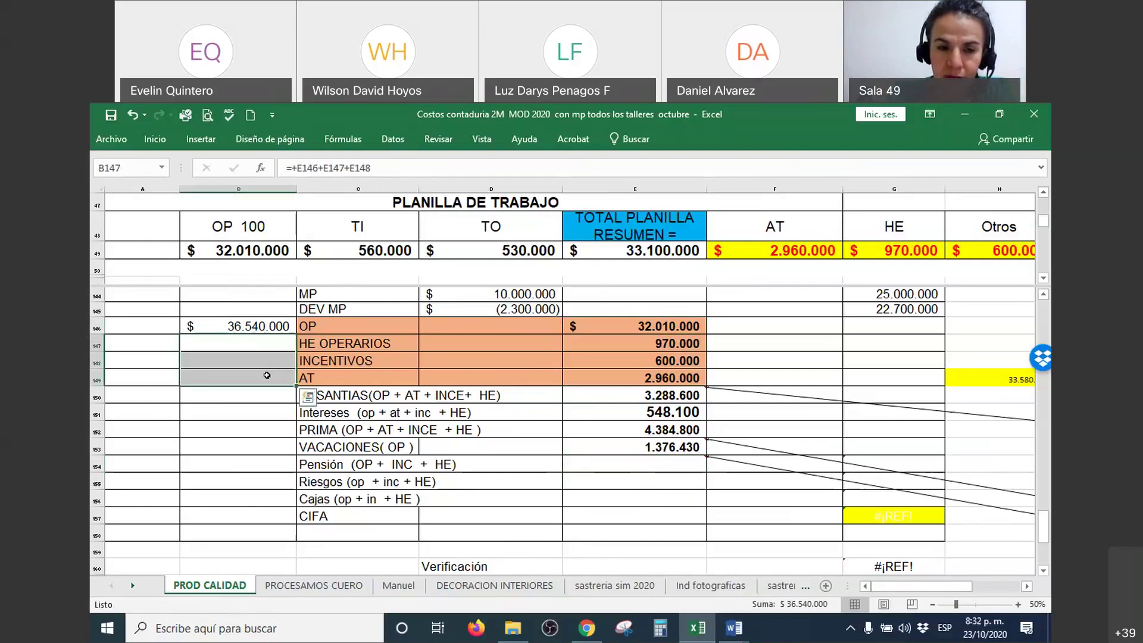
right_click(267, 375)
click(287, 337)
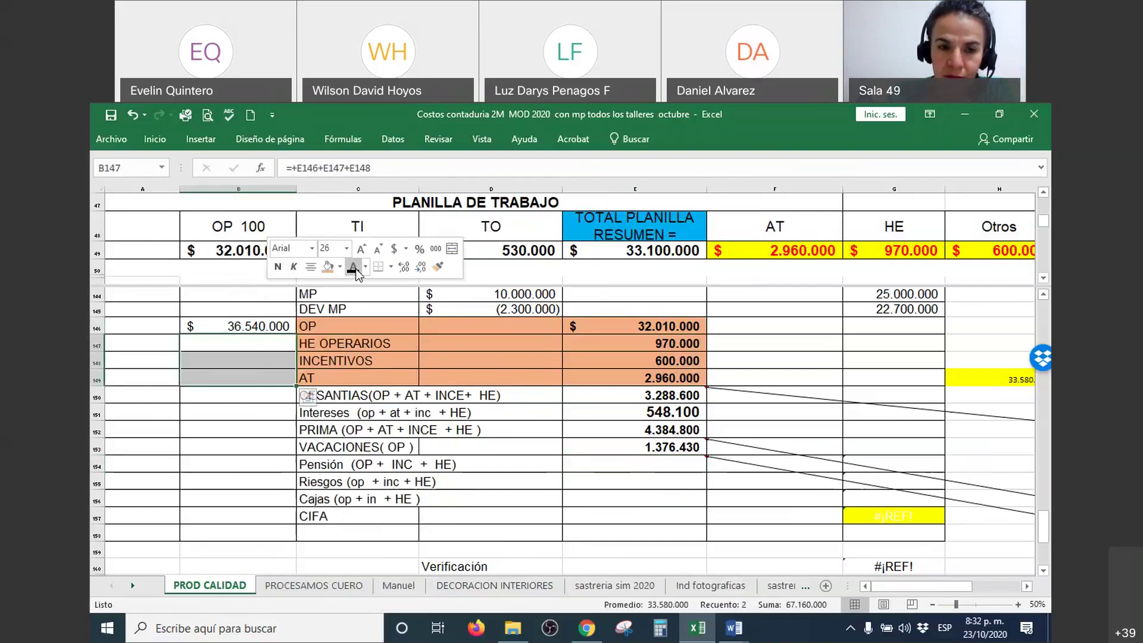
Compare the subtotal formula in B147 with the Pensión MOD formula, and delete the contents of B147
double_click(286, 340)
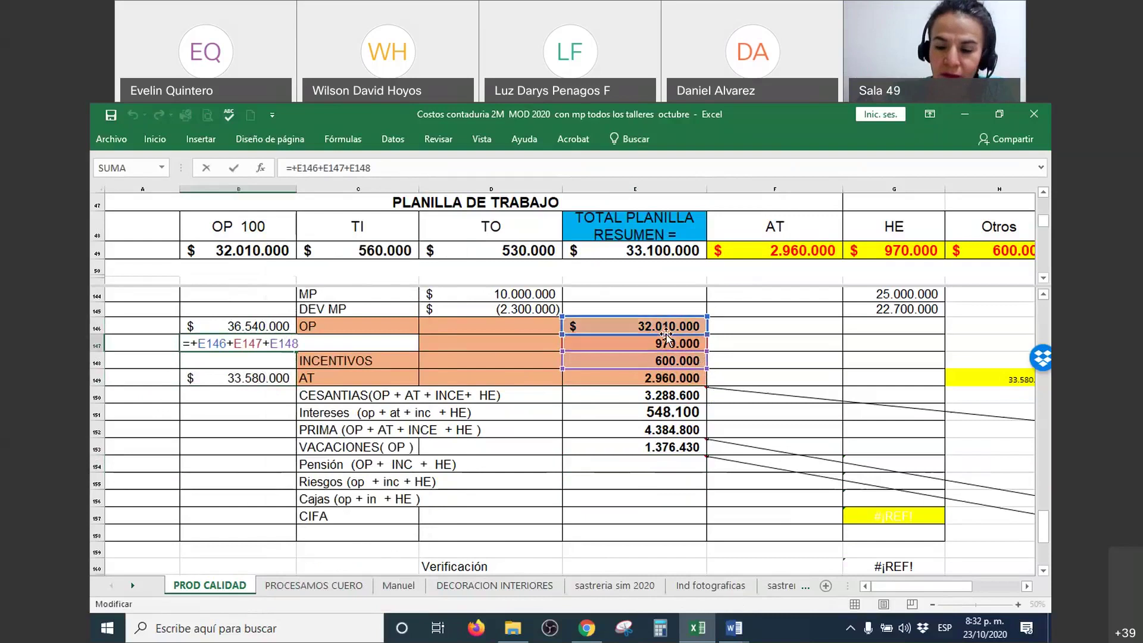
key(Return)
click(254, 345)
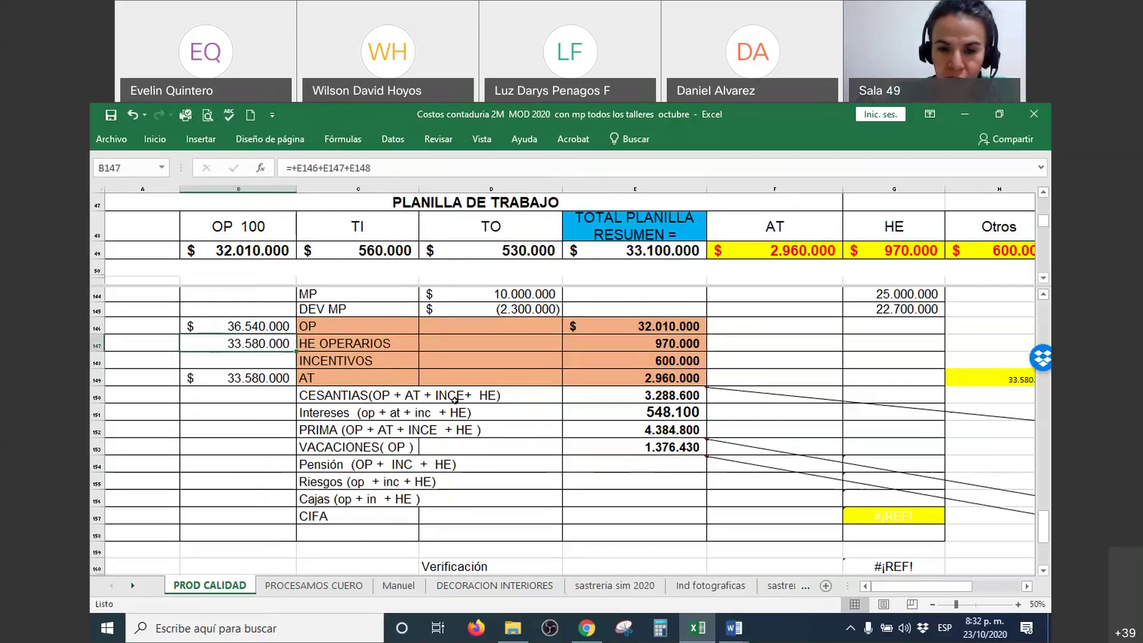
double_click(657, 466)
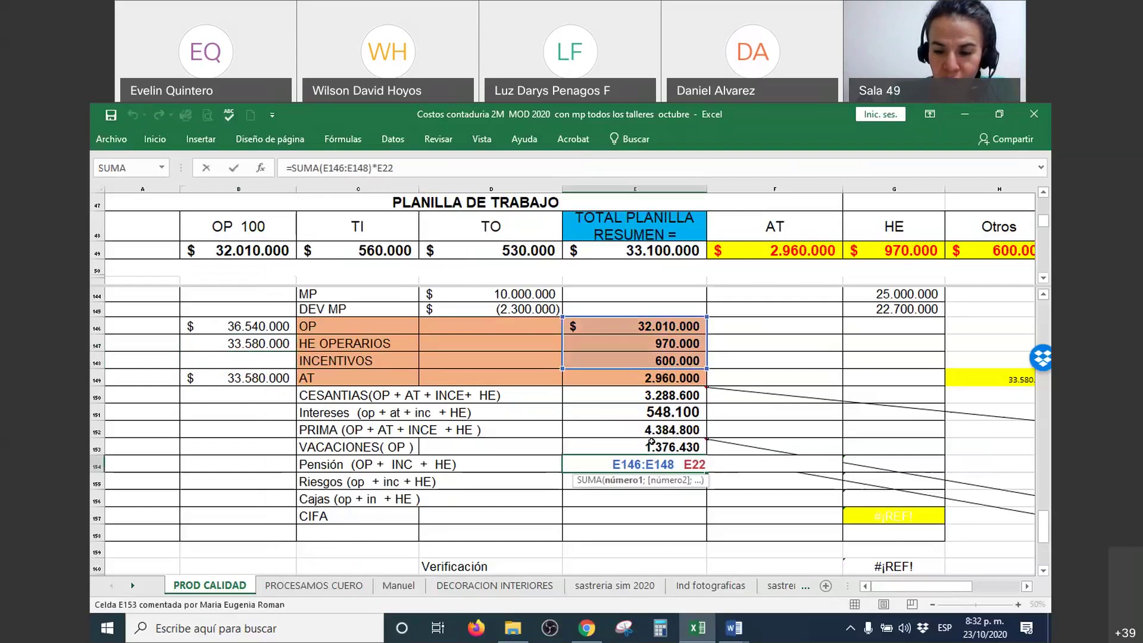
key(Escape)
click(247, 342)
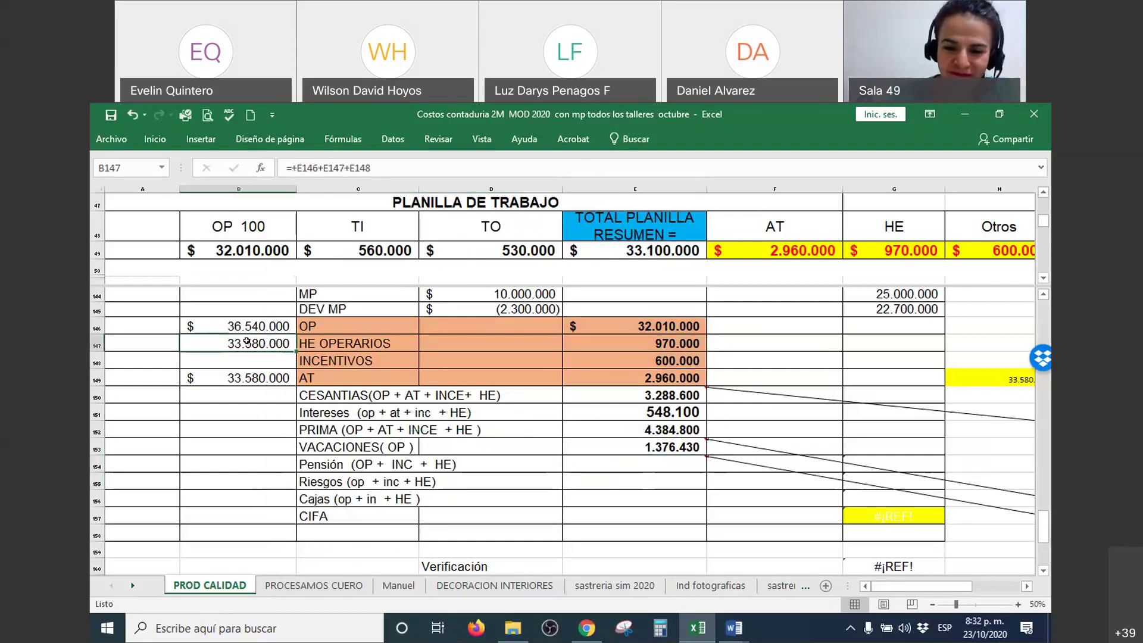
key(Delete)
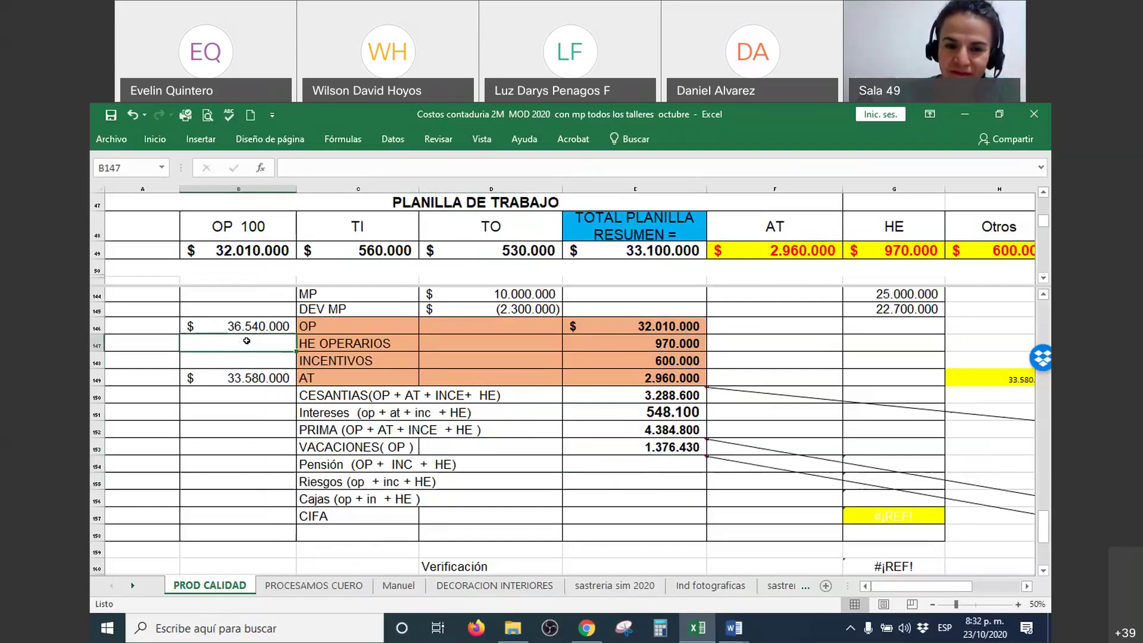
Check the subtotal formula beside the AT row, and apply black font colour to the Pensión MOD cell
double_click(279, 379)
key(Return)
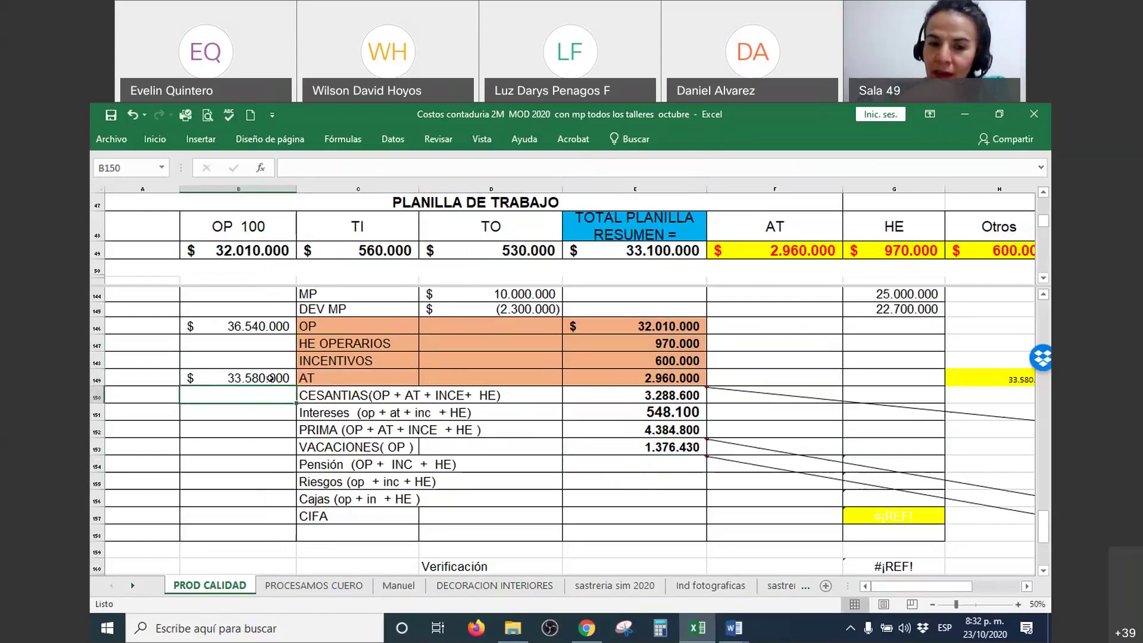
click(646, 467)
right_click(645, 463)
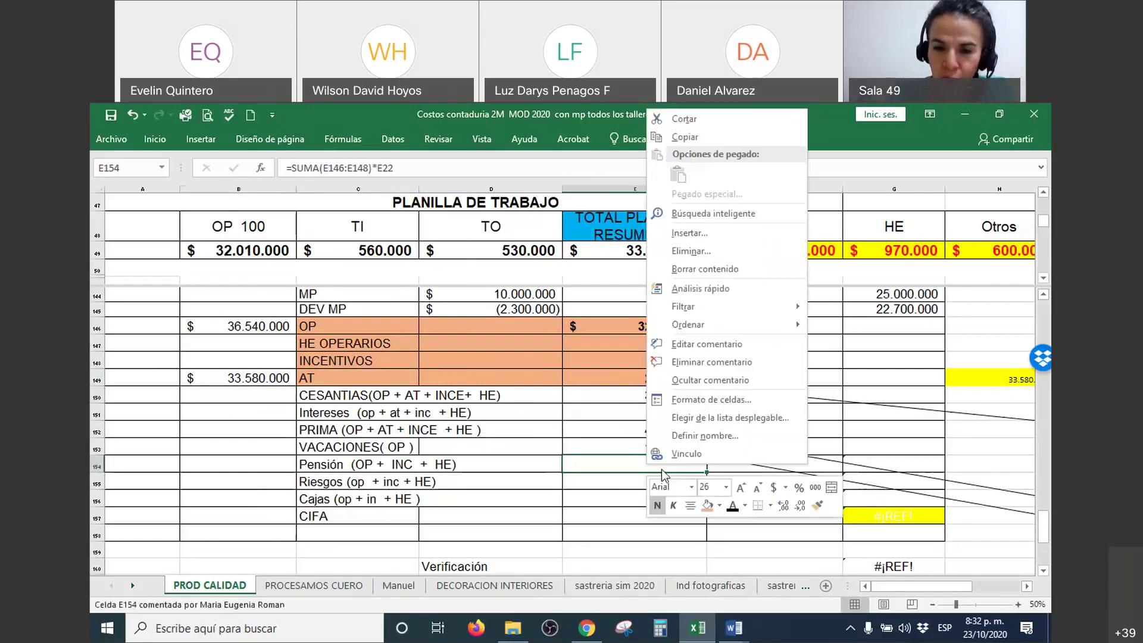
click(729, 507)
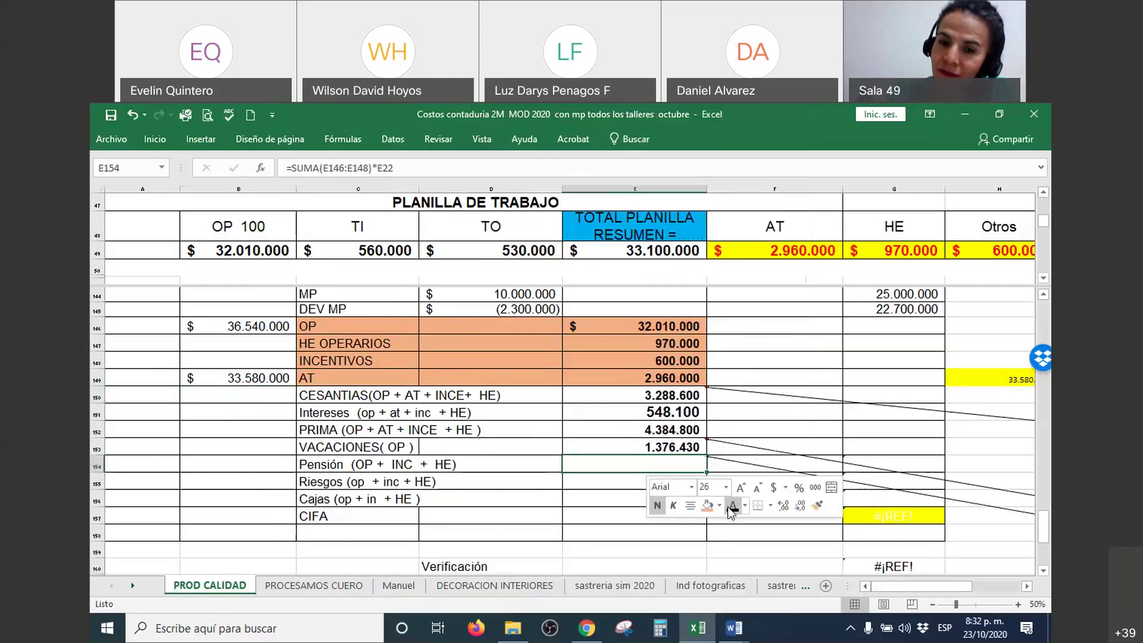
click(731, 507)
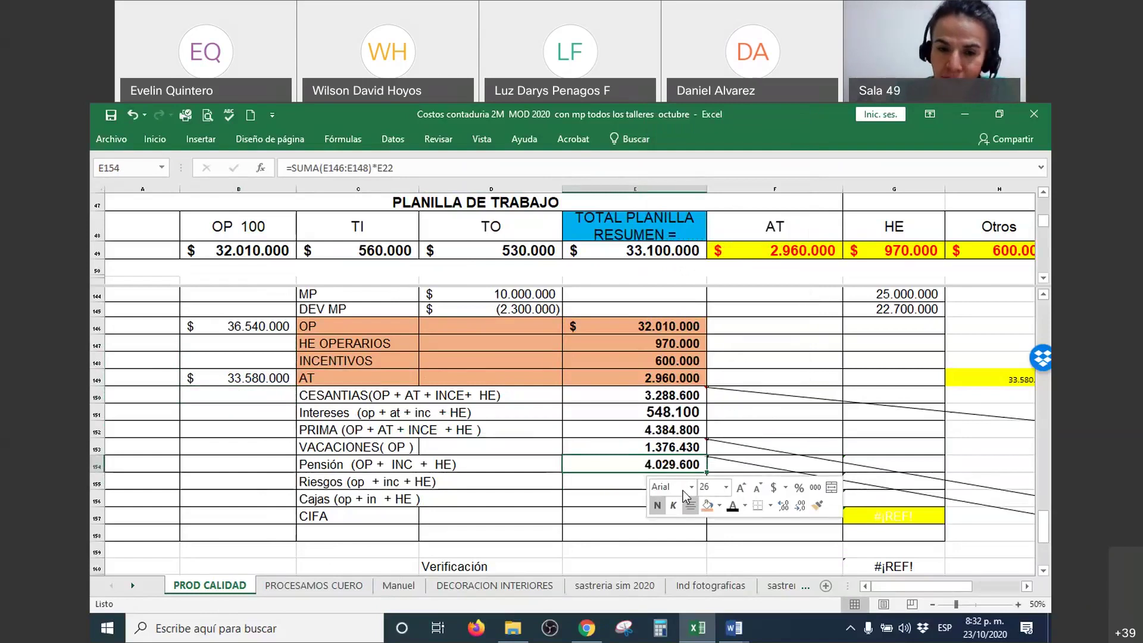
Inspect the Pensión MOD formula and the OP, HE OPERARIOS and INCENTIVOS amounts it references
double_click(610, 463)
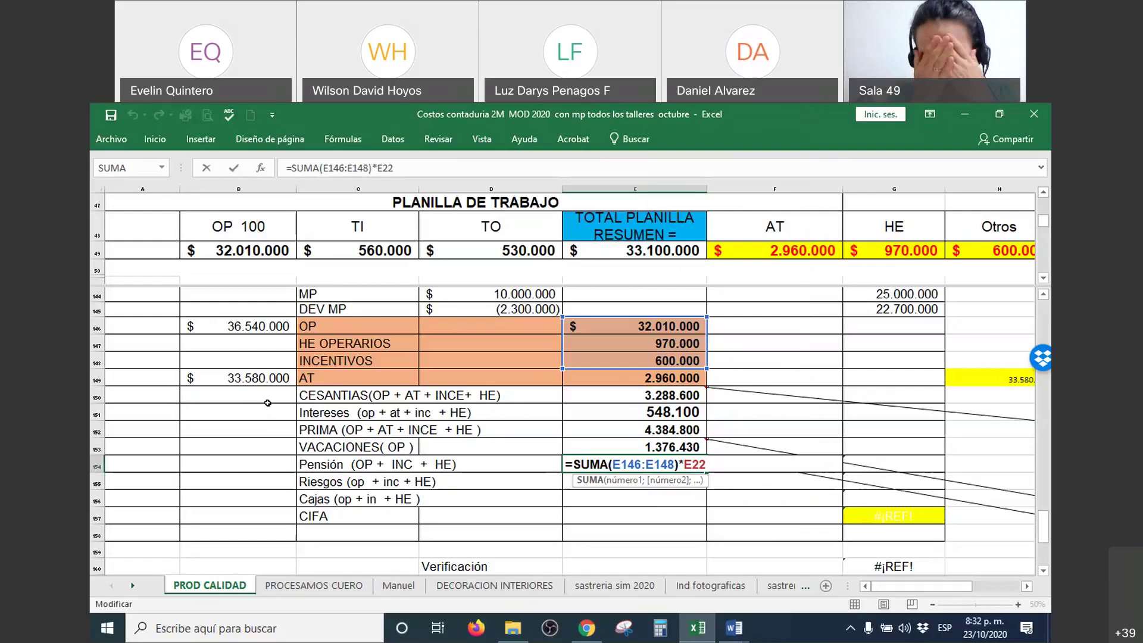
key(Return)
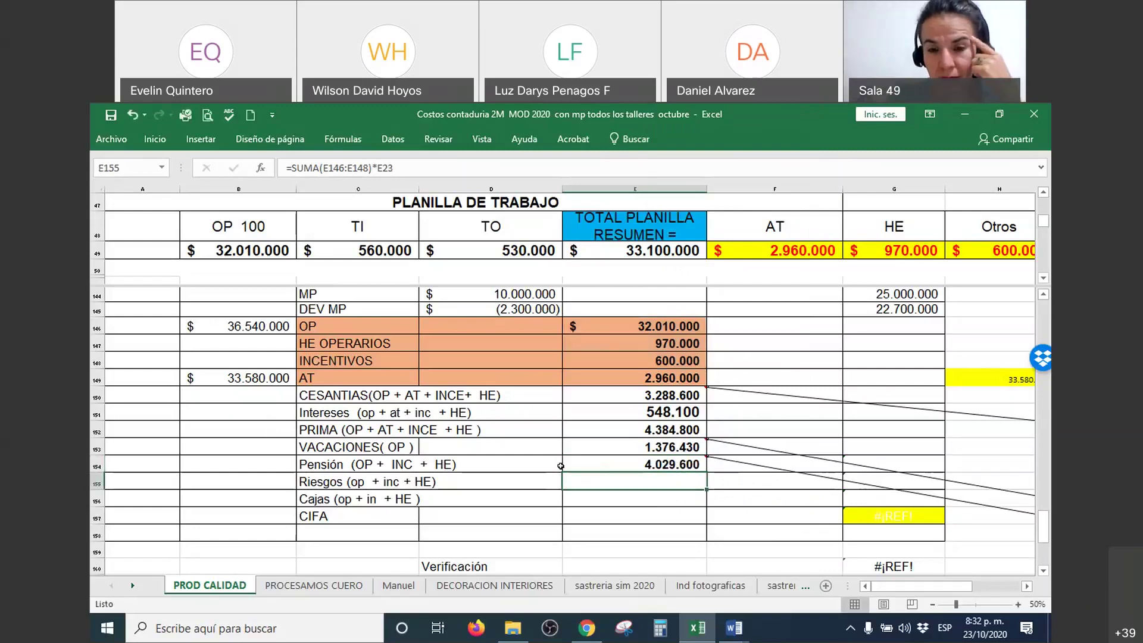
click(610, 465)
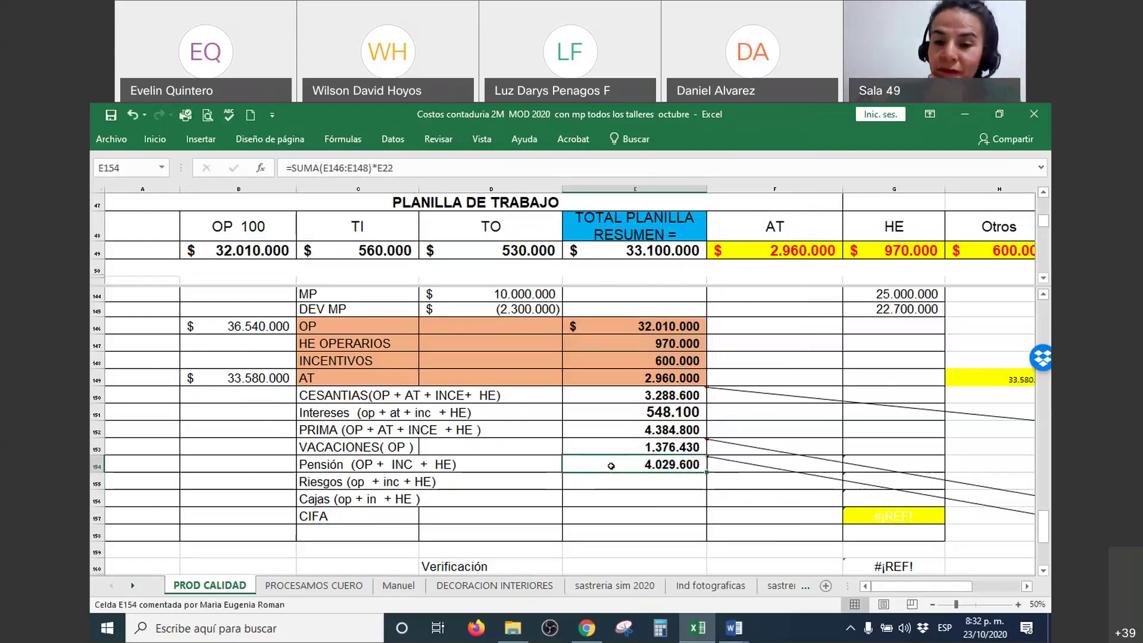
double_click(611, 465)
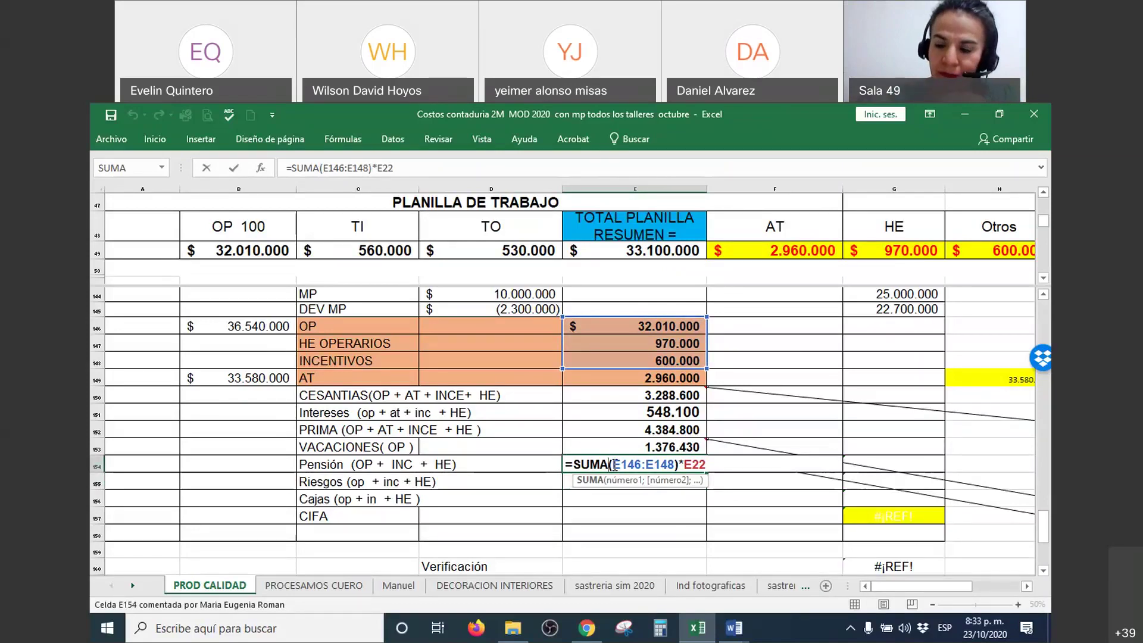
key(Return)
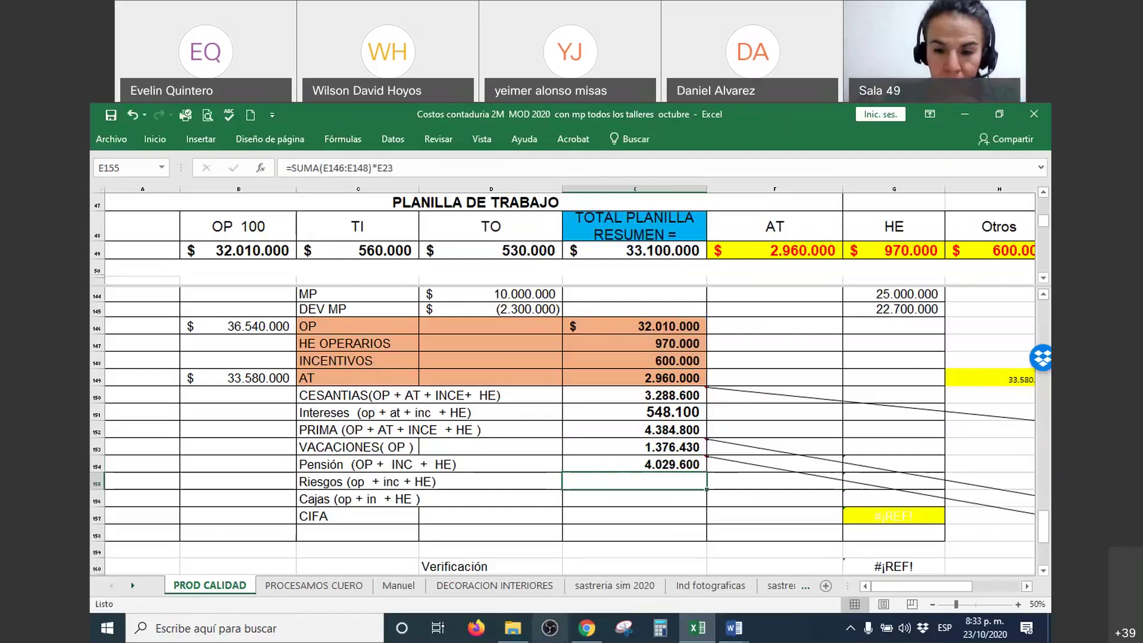
Switch to the 2020 Costos Contaduría document in Word, select the Riesgos laborales rate line, and return to the Excel workbook
click(734, 628)
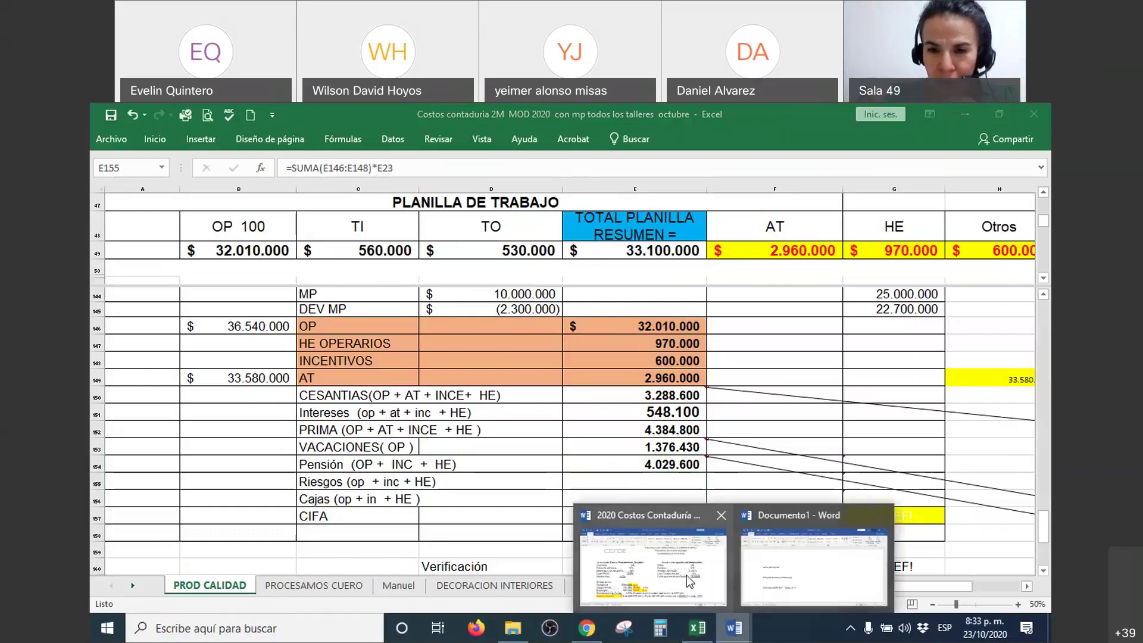
click(687, 575)
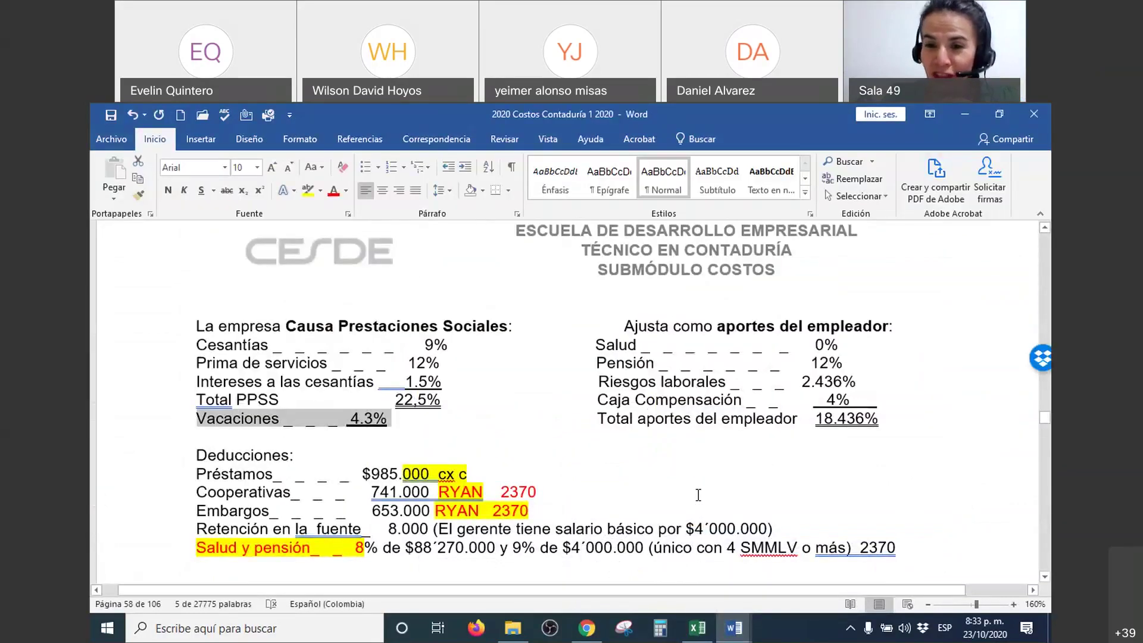
drag(598, 382, 877, 386)
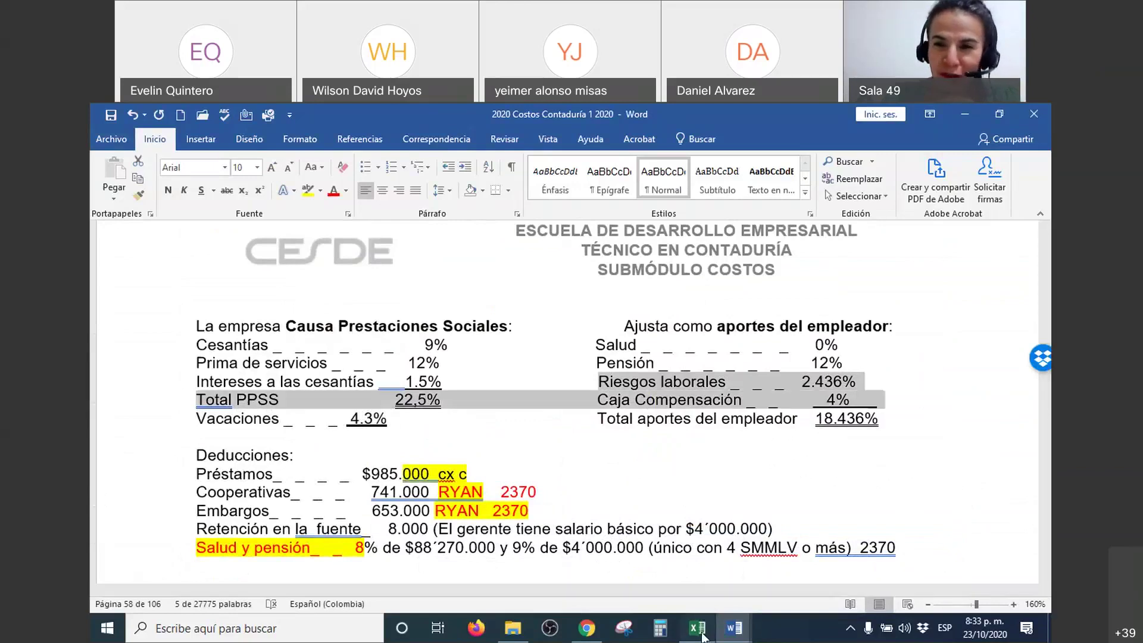
click(692, 627)
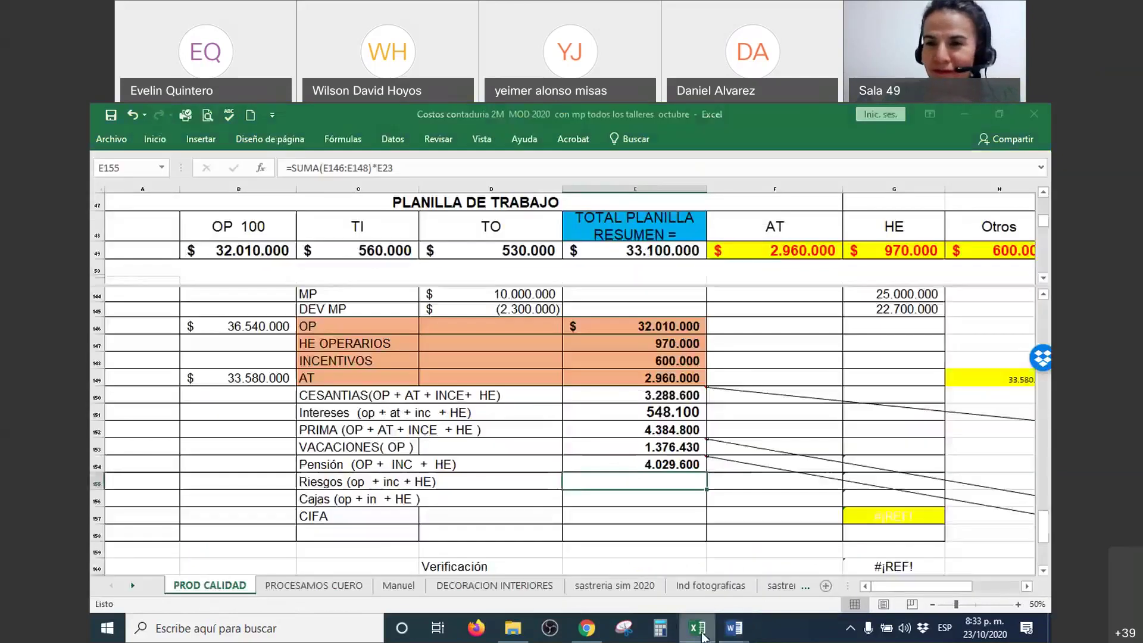
Check the Riesgos MOD formula, and apply black font colour to that cell
double_click(660, 480)
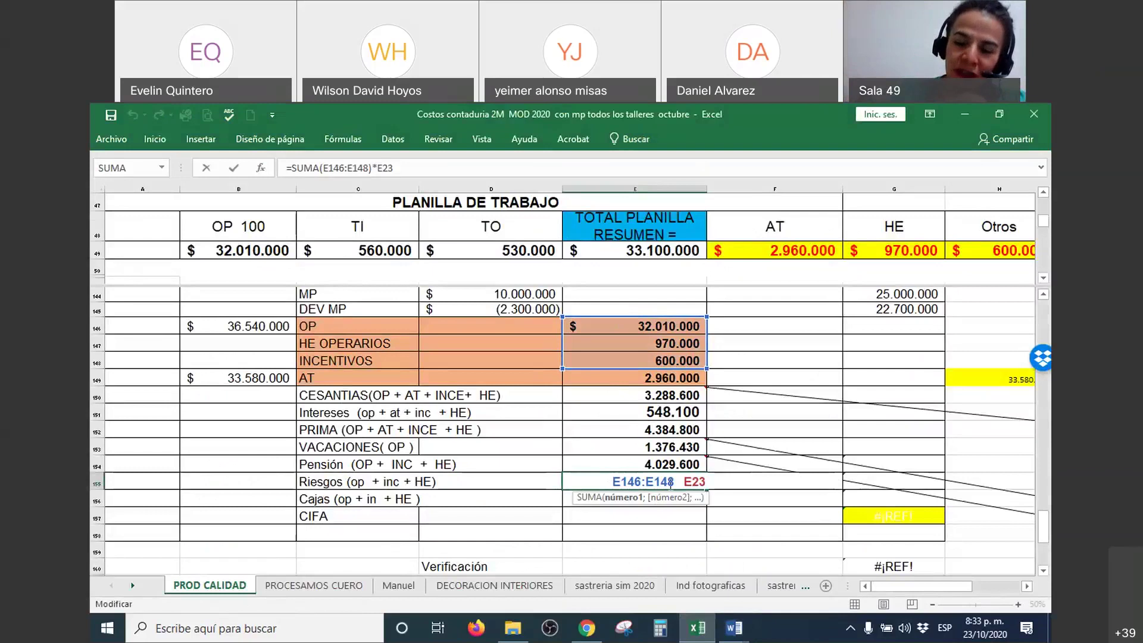
key(Return)
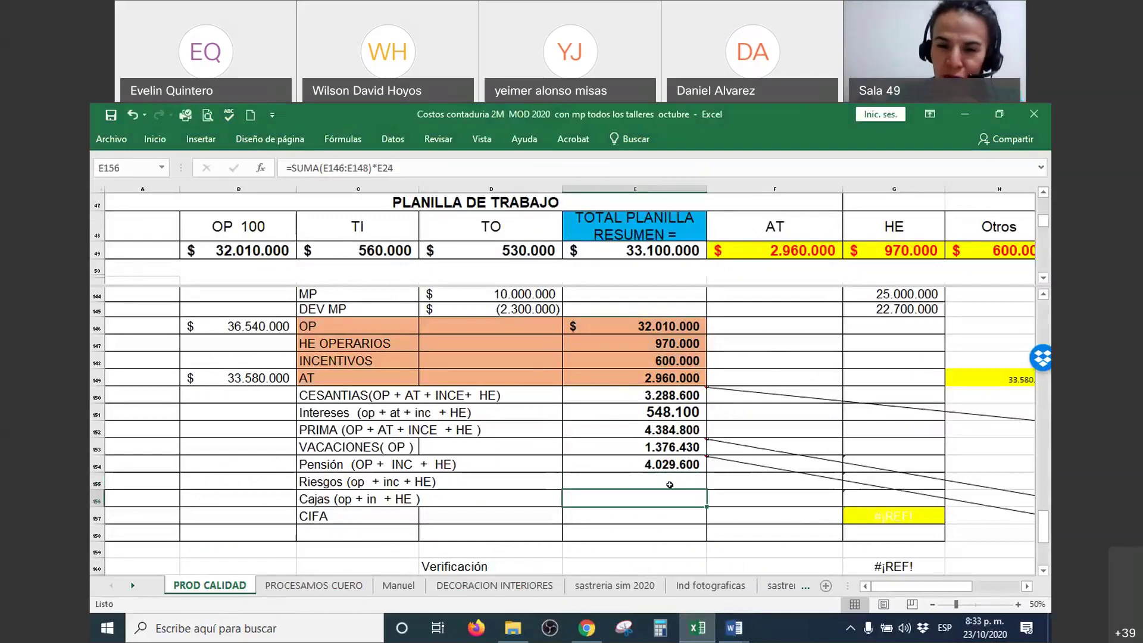
right_click(668, 484)
key(Escape)
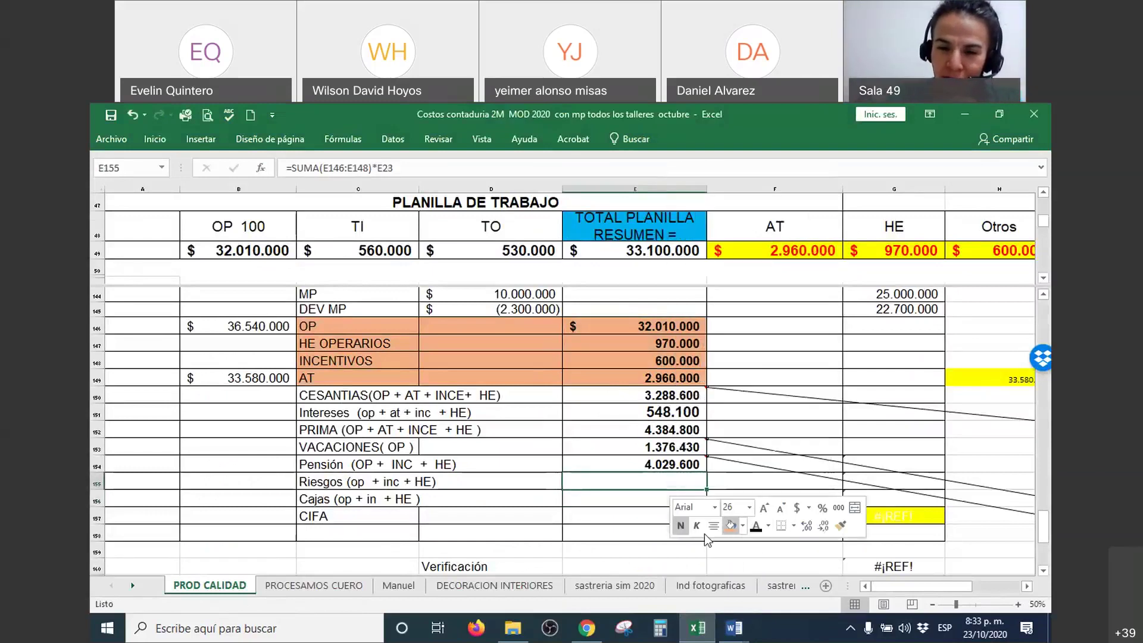
click(607, 530)
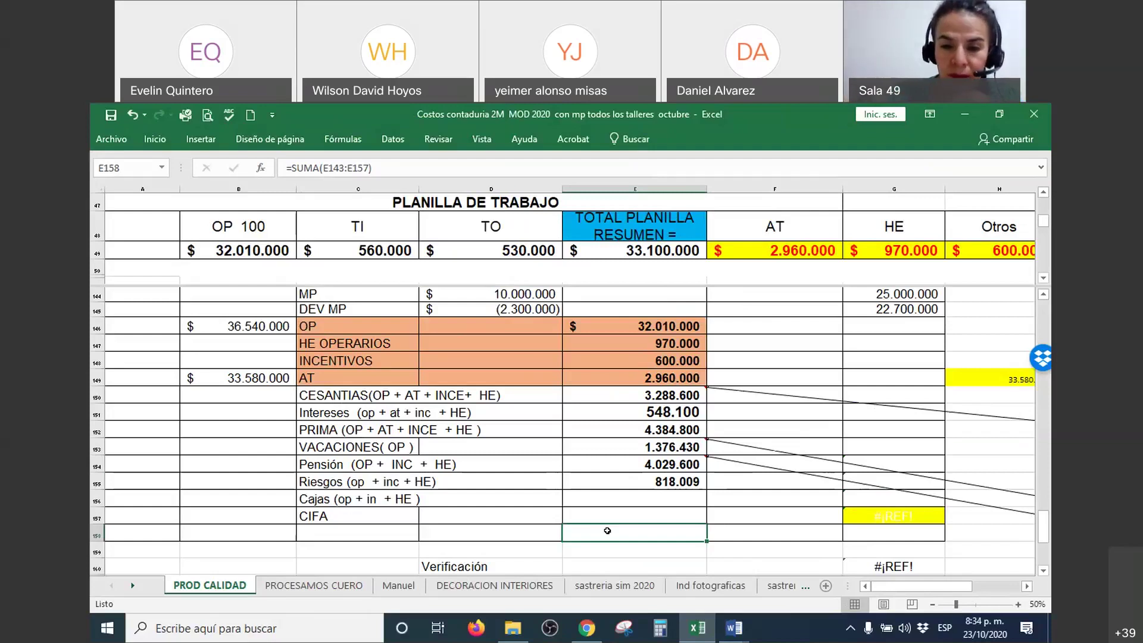
Apply black font colour to the Cajas row's MOD cell
click(651, 498)
right_click(652, 498)
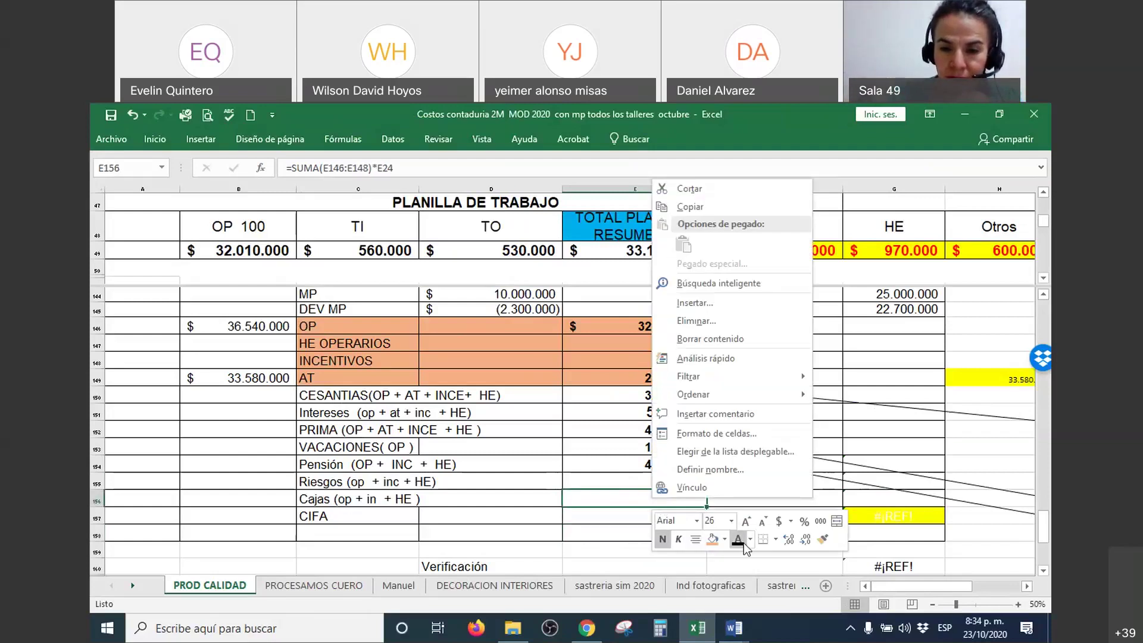
click(625, 536)
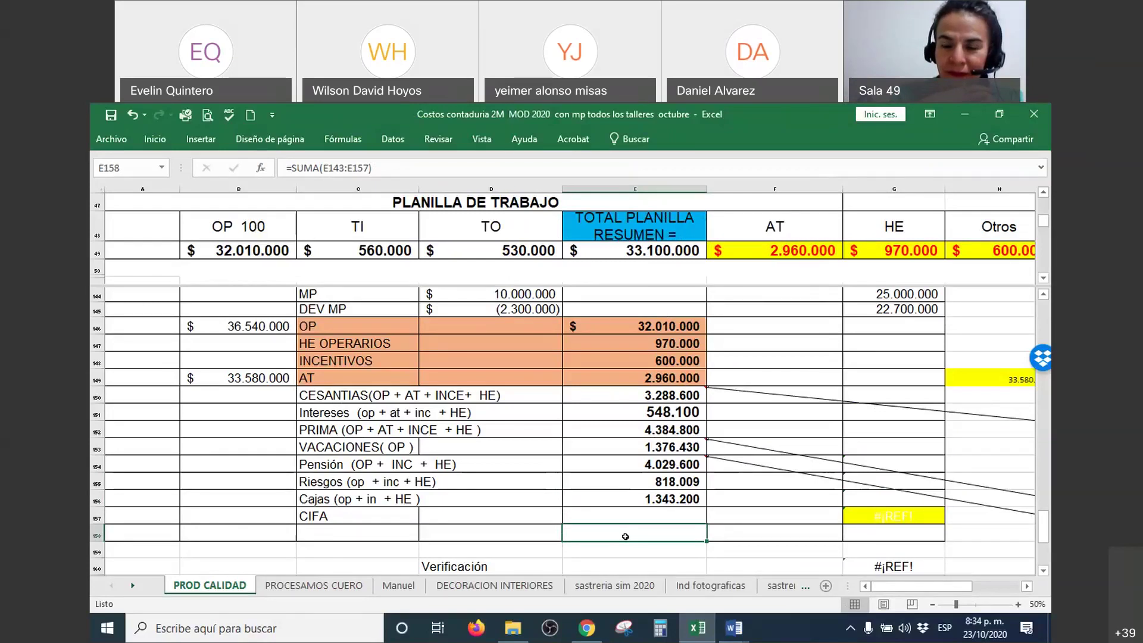
Apply black font colour to the accumulated totals in G146:G156, from the OP row to the Cajas row
drag(881, 326, 893, 498)
right_click(890, 499)
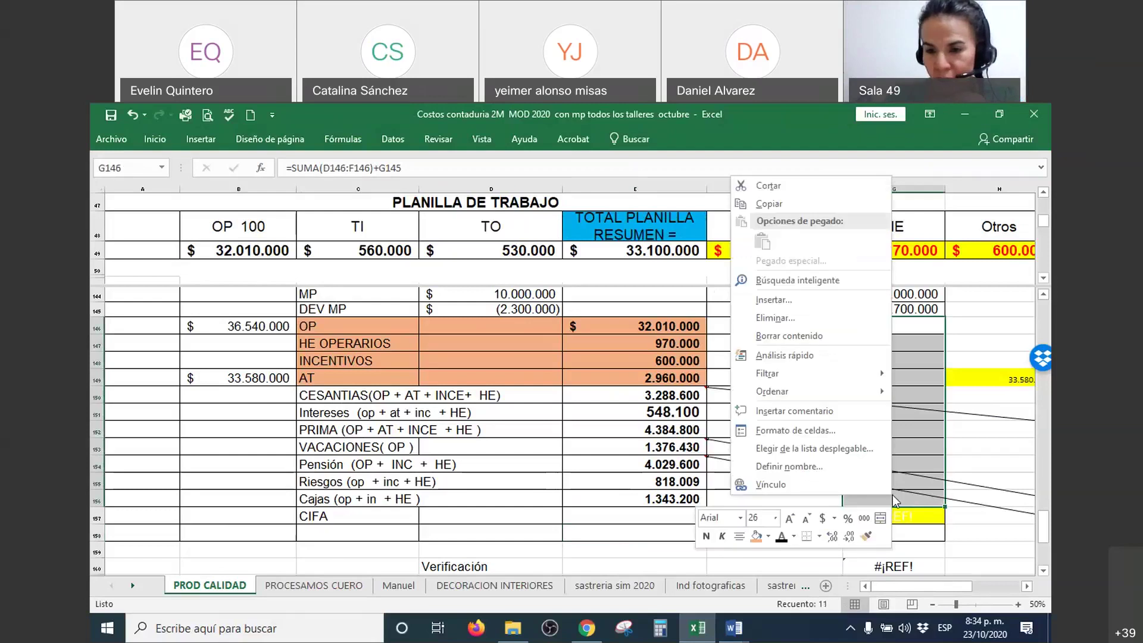
click(780, 536)
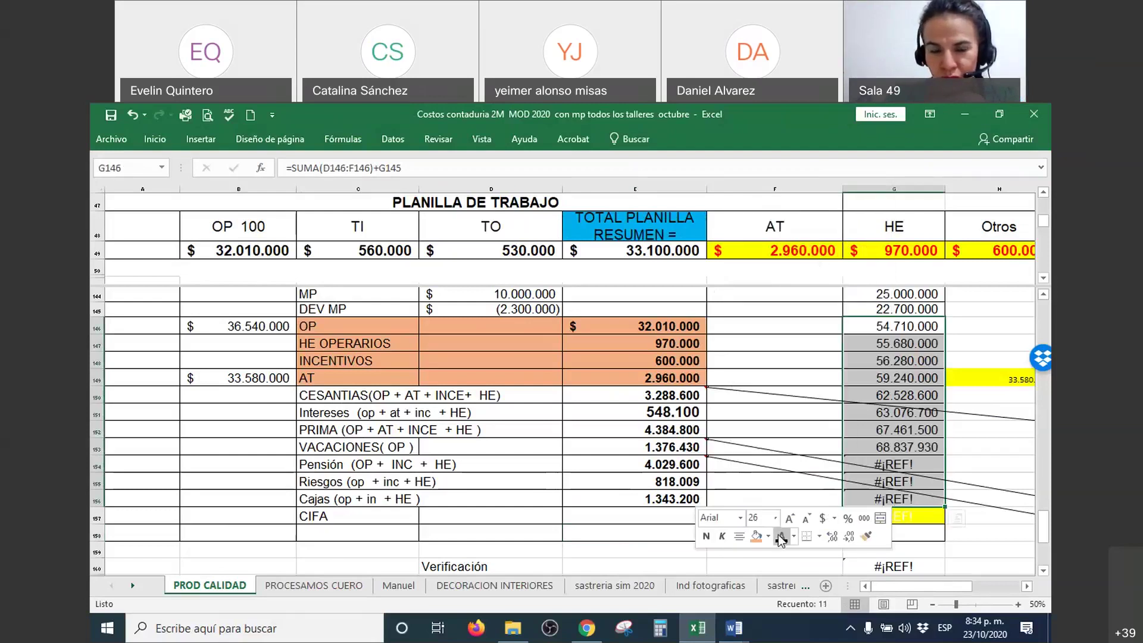
click(769, 420)
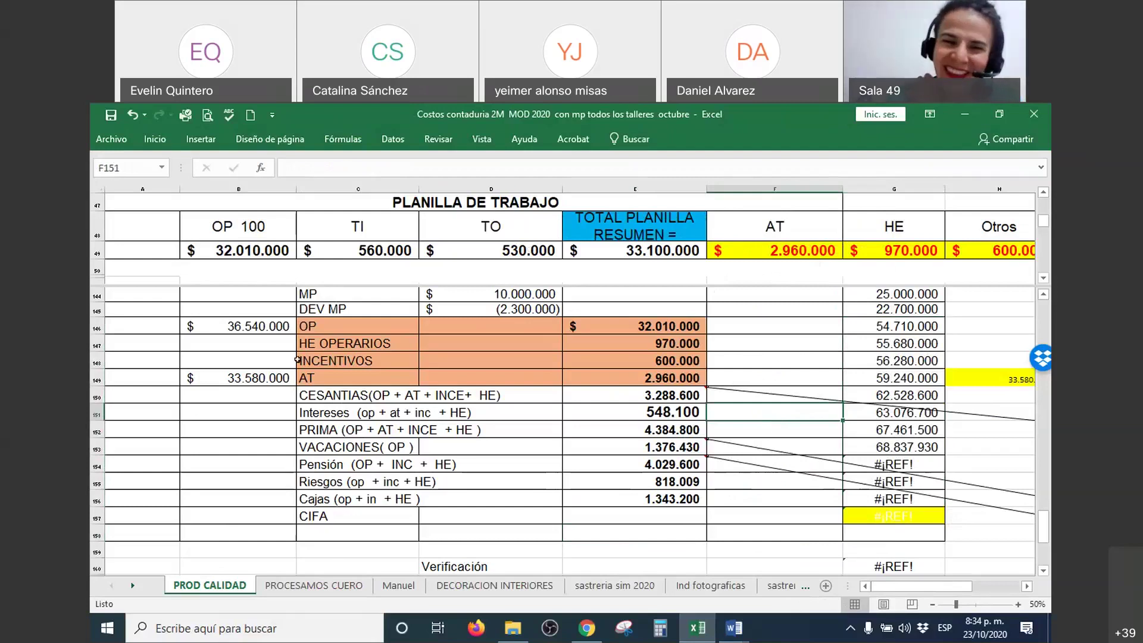
Review the subtotal formula in B149 and the Cajas MOD formula
click(272, 378)
double_click(271, 378)
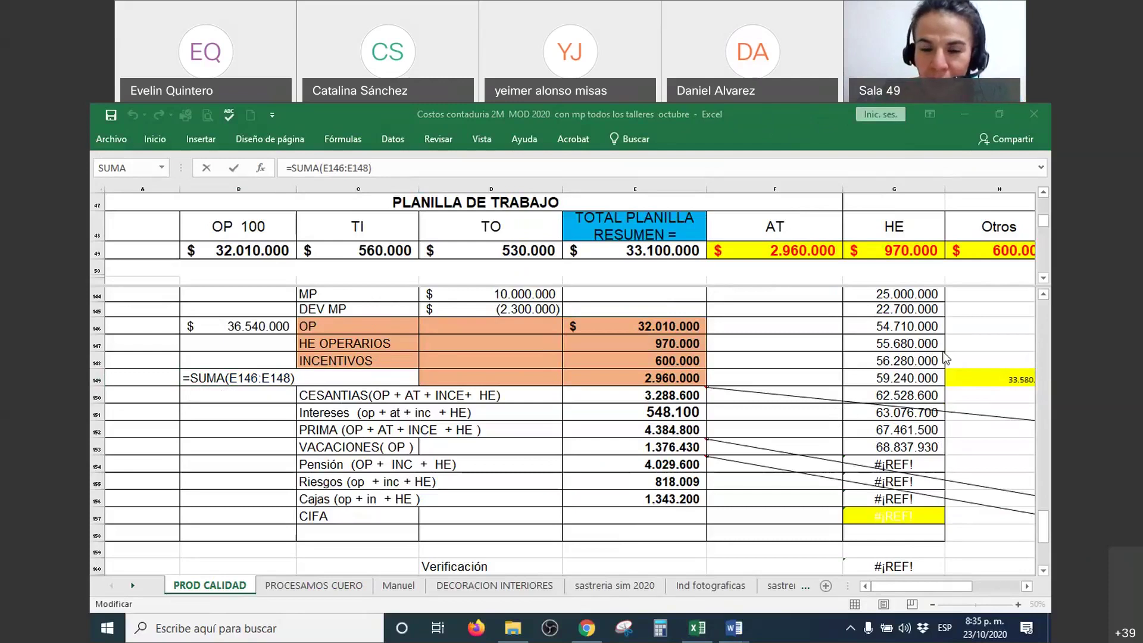
click(633, 494)
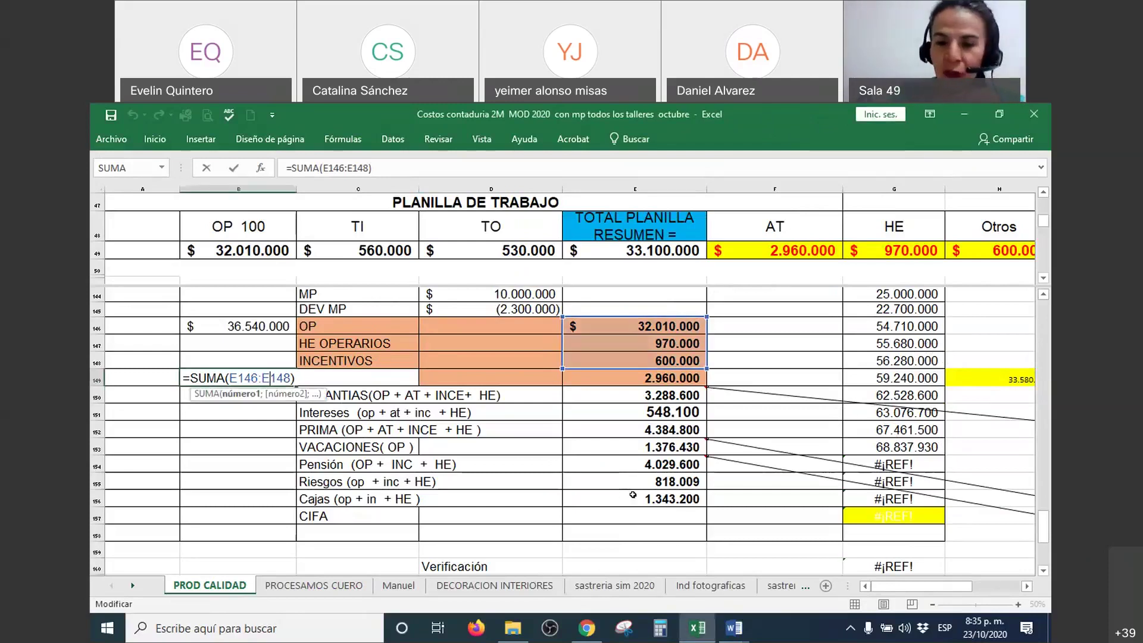
double_click(632, 493)
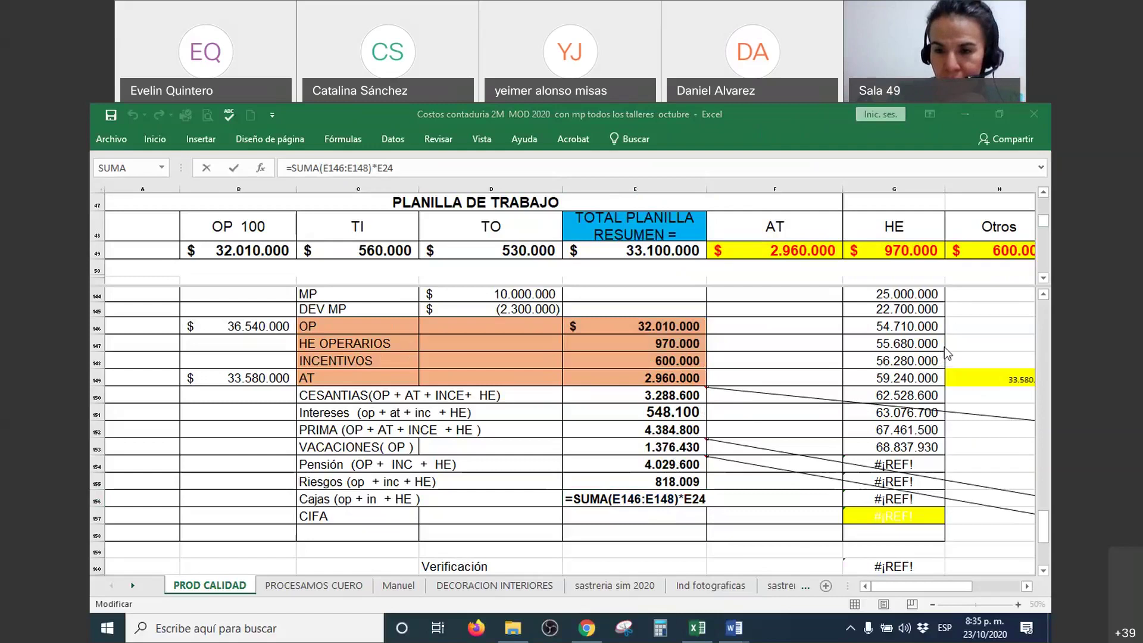
key(ctrl+Return)
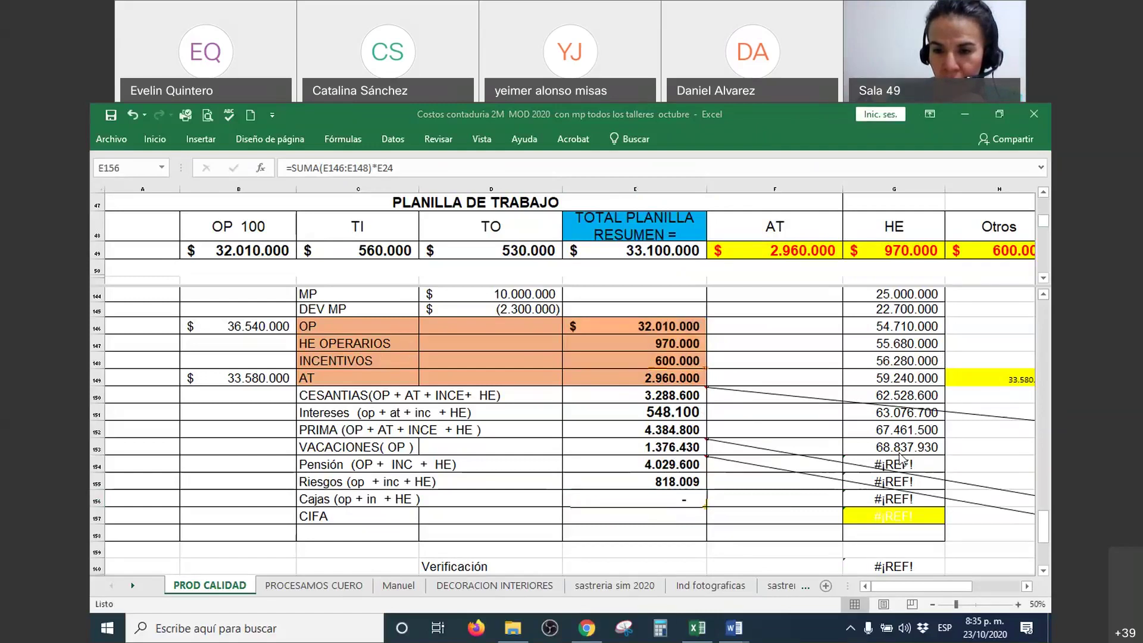
Fill the accumulated total formula from the VACACIONES row in G153 down to the Cajas row in G156
click(900, 452)
drag(948, 455, 940, 510)
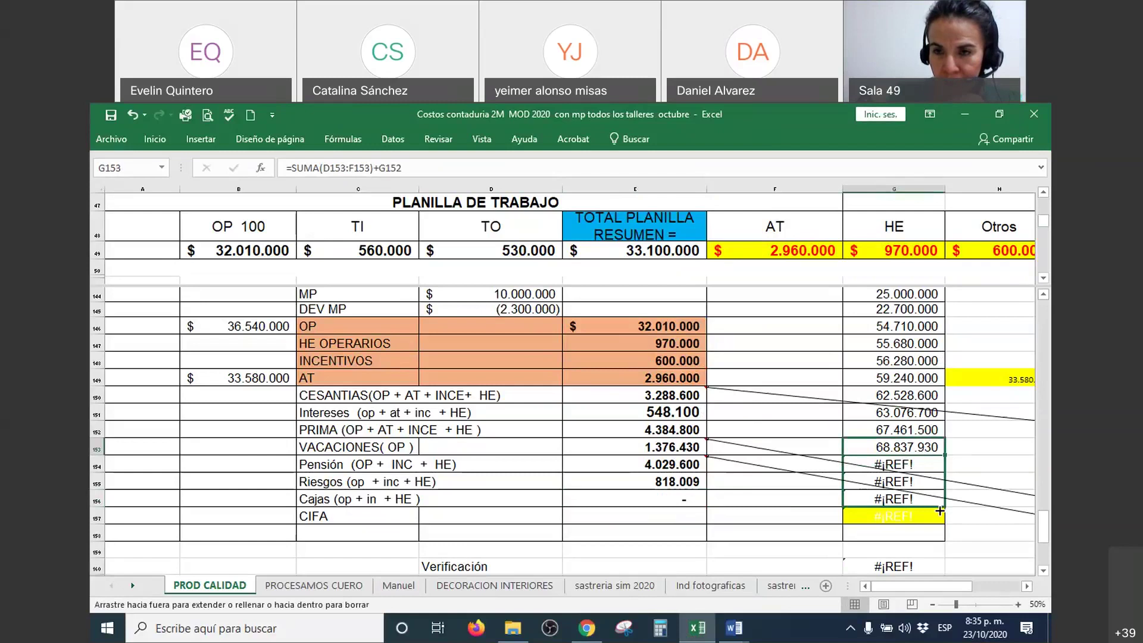
Complete the fill of the accumulated total formula in G153 through the Pensión, Riesgos and Cajas rows
drag(940, 510, 940, 510)
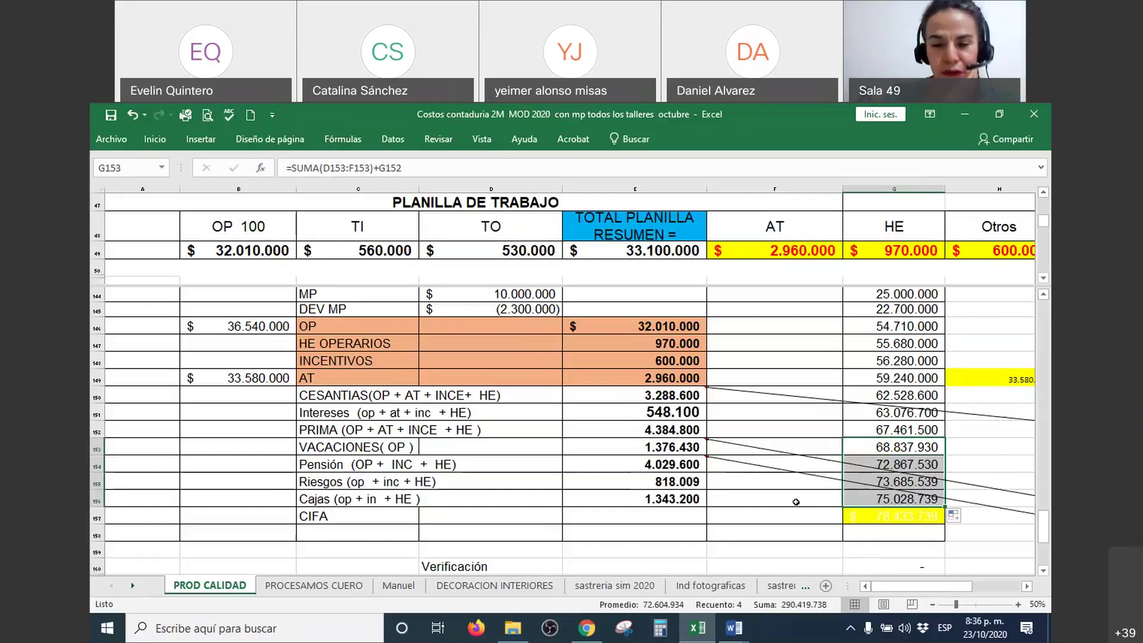
Switch to the Word document 2020 Costos Contaduría 1 2020 to check the social benefit and employer contribution percentages, and return to Excel
click(734, 628)
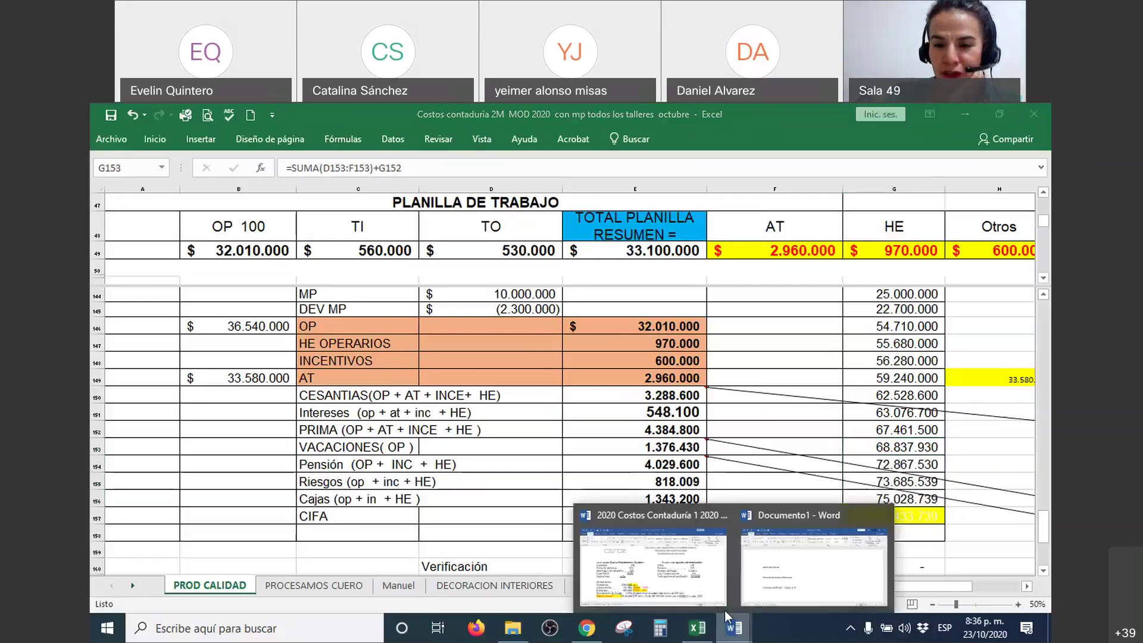
click(679, 596)
click(589, 331)
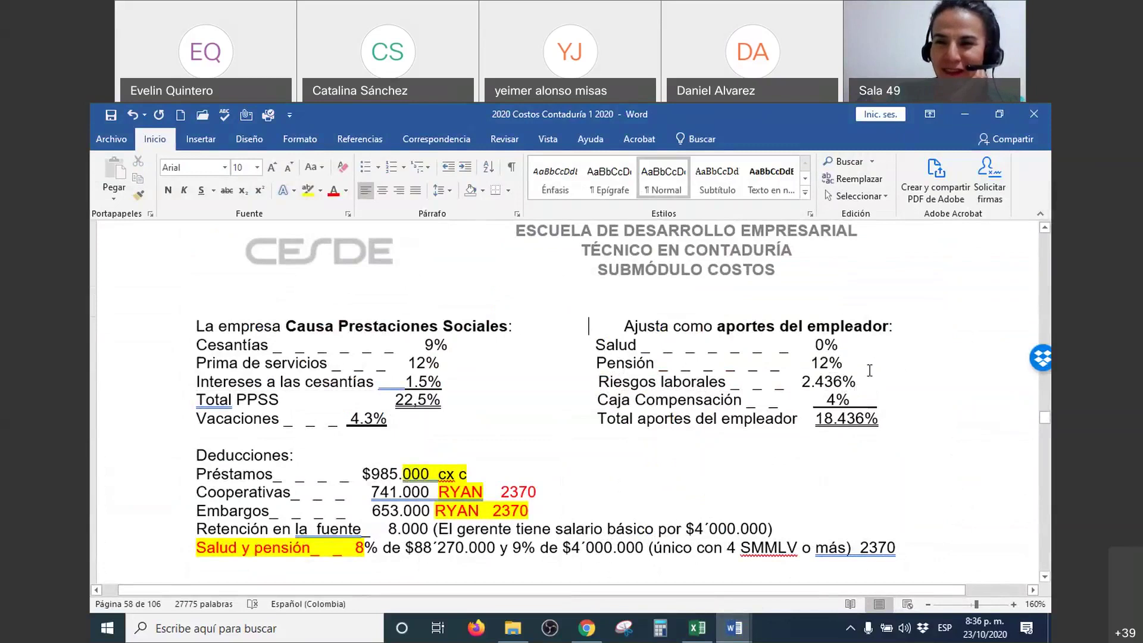
key(alt+Tab)
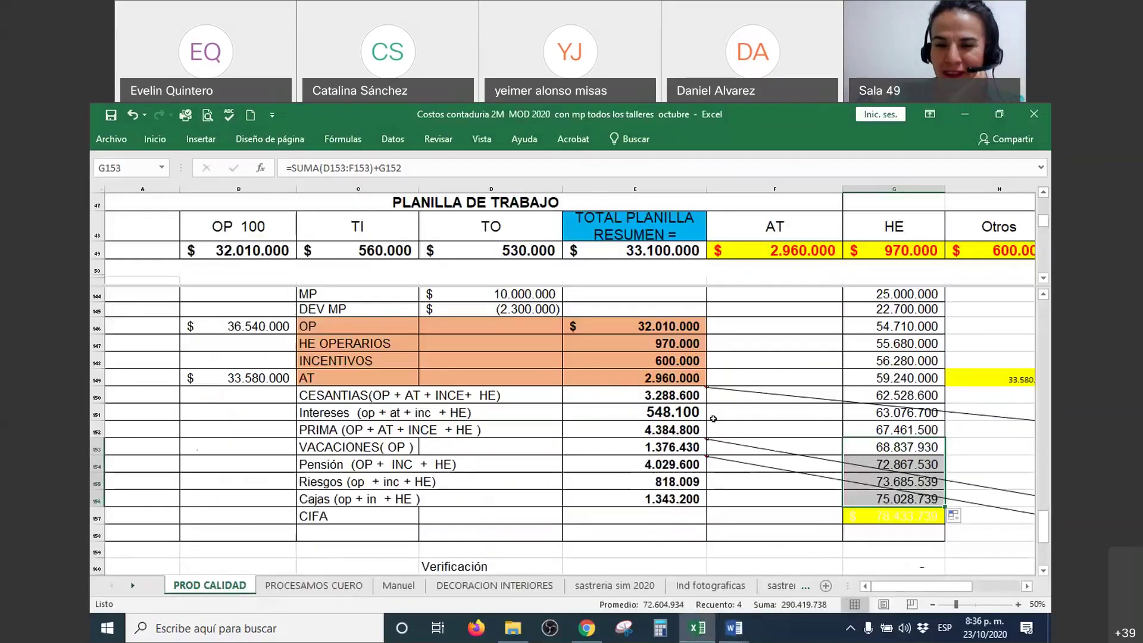
Review the MOD values from the OP row to the Cajas row and the formulas behind Riesgos and Intereses
click(634, 533)
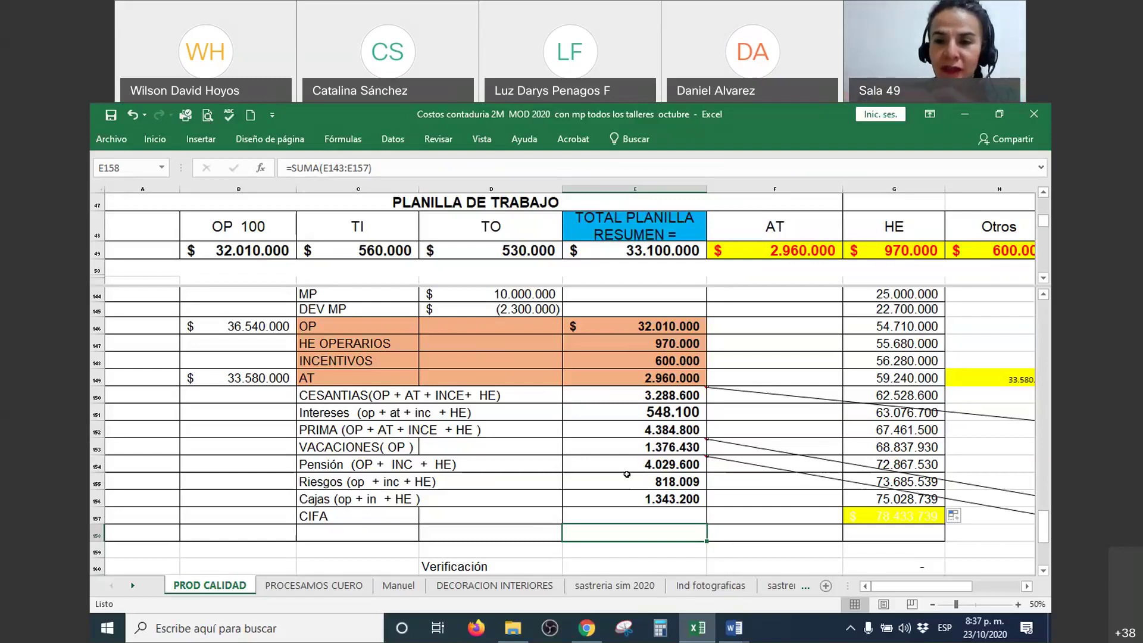
click(658, 342)
drag(649, 325, 669, 499)
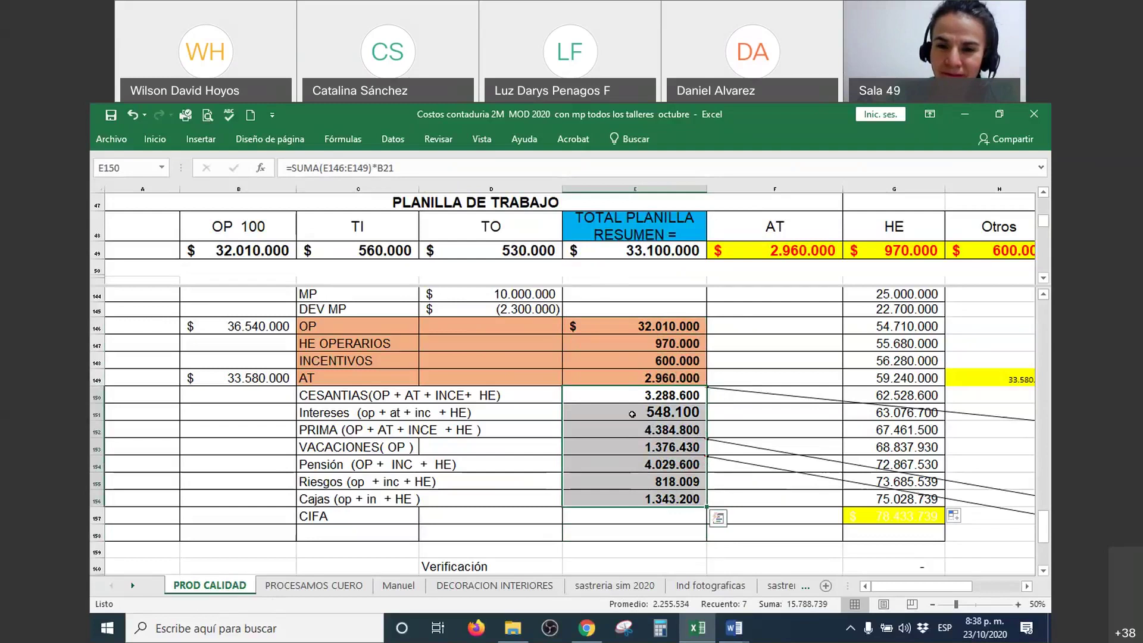
click(637, 486)
scroll(636, 488, down, 1)
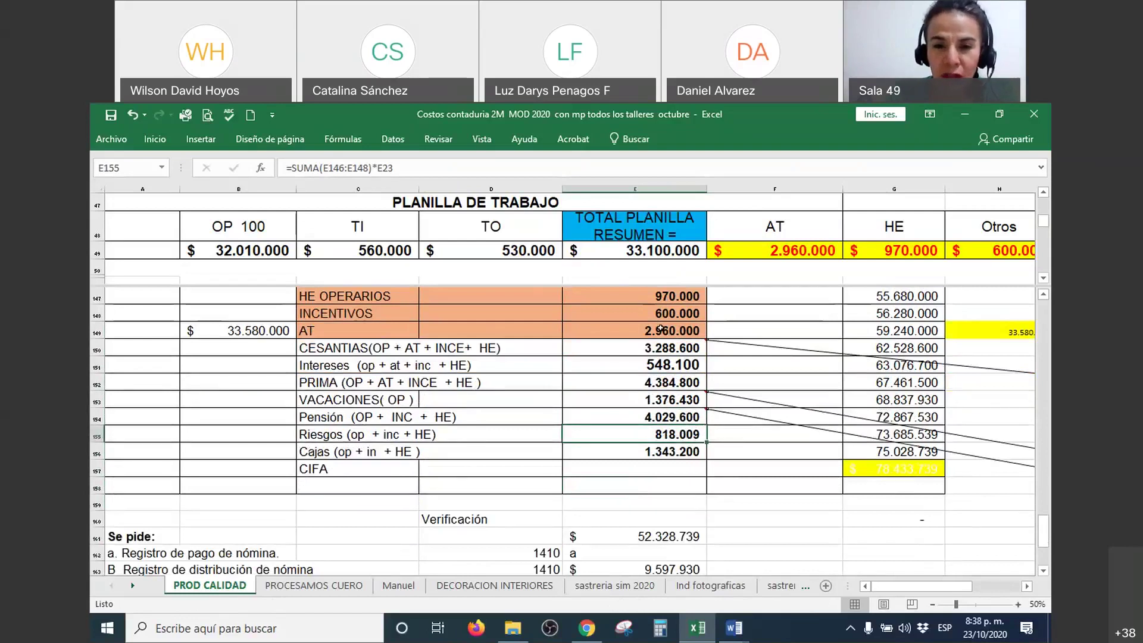
scroll(661, 327, up, 1)
drag(672, 284, 672, 241)
click(641, 369)
scroll(642, 369, up, 1)
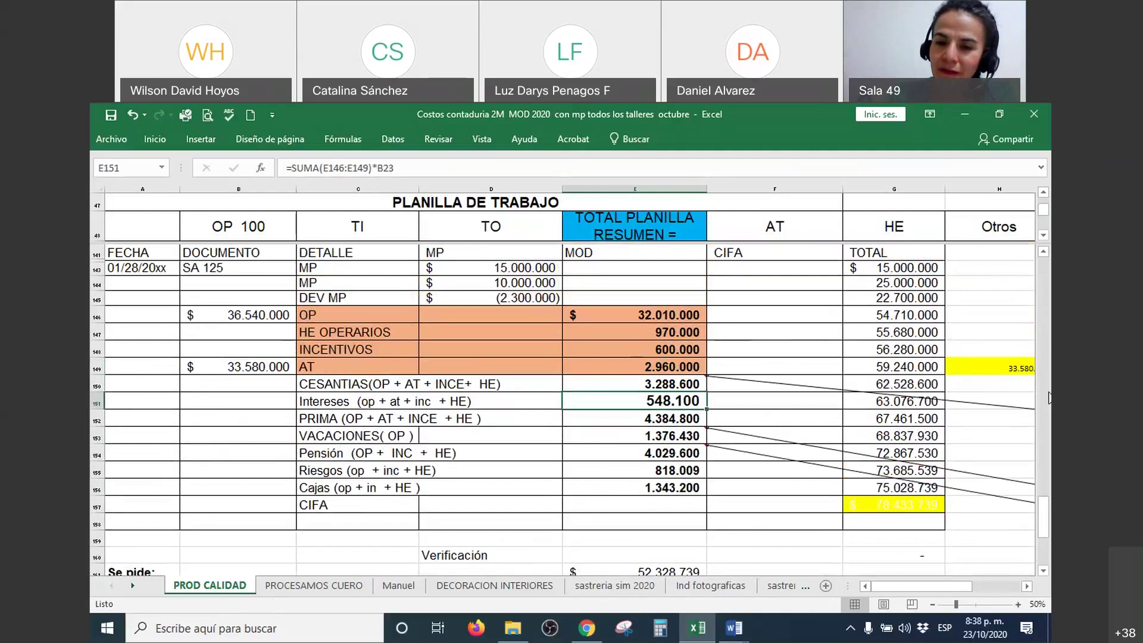
Apply black font colour to the MP, MOD and CIFA column totals in D158:F158
click(473, 525)
drag(573, 526, 769, 530)
right_click(770, 531)
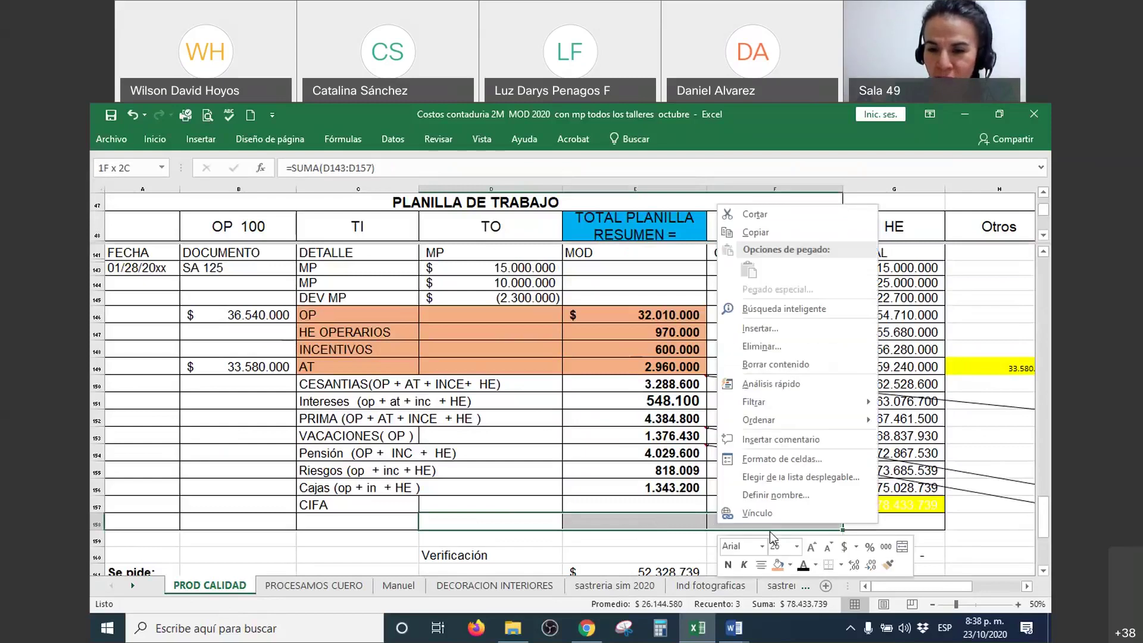
key(Escape)
key(Down)
key(Down)
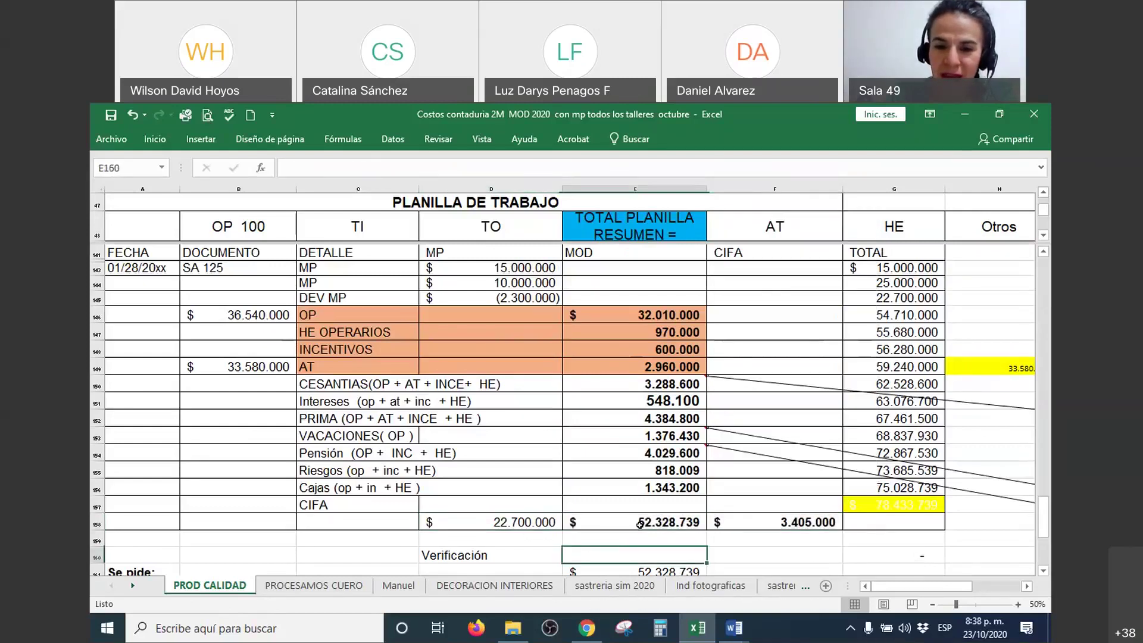
Examine the MOD total's sum formula in E158 and the range E143:E157 that it adds
double_click(639, 524)
scroll(639, 341, up, 1)
scroll(639, 341, down, 1)
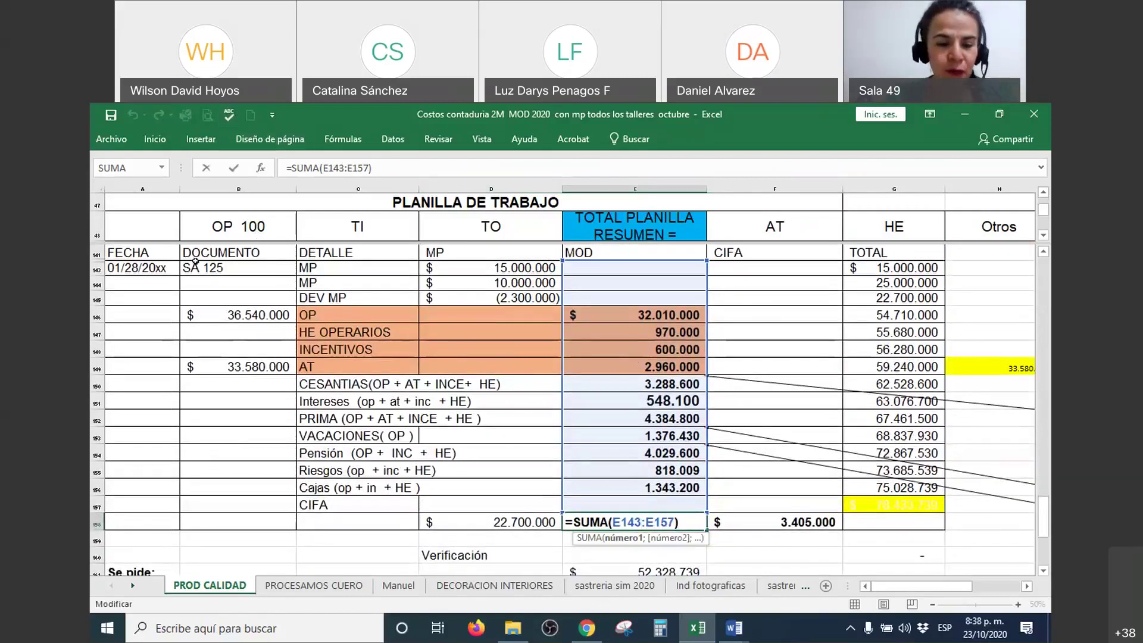
key(Escape)
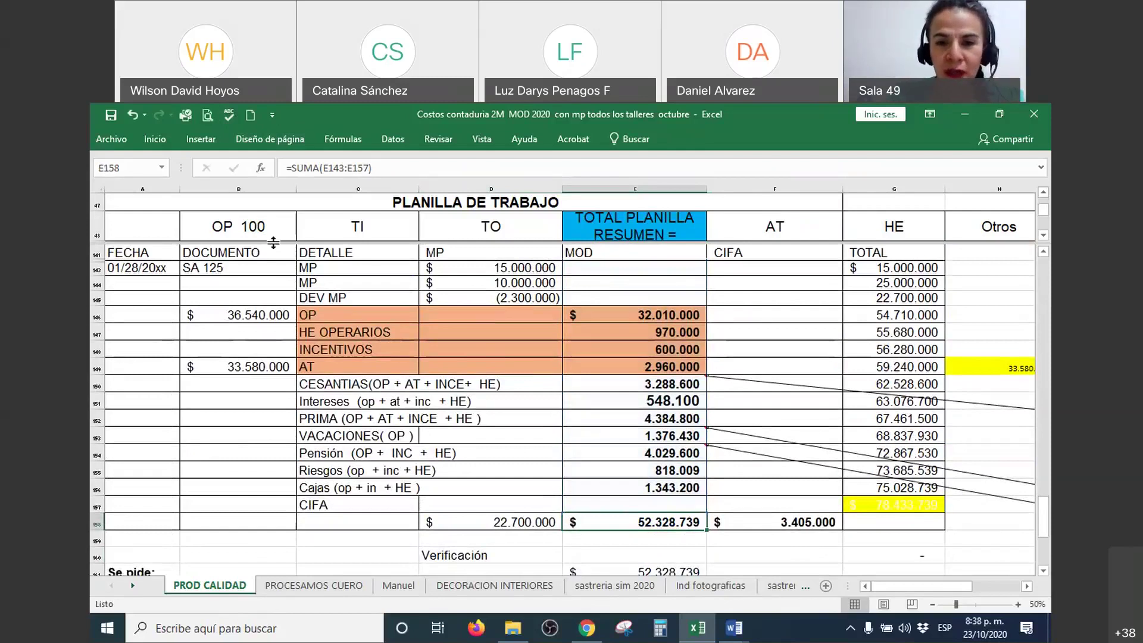
scroll(724, 361, up, 15)
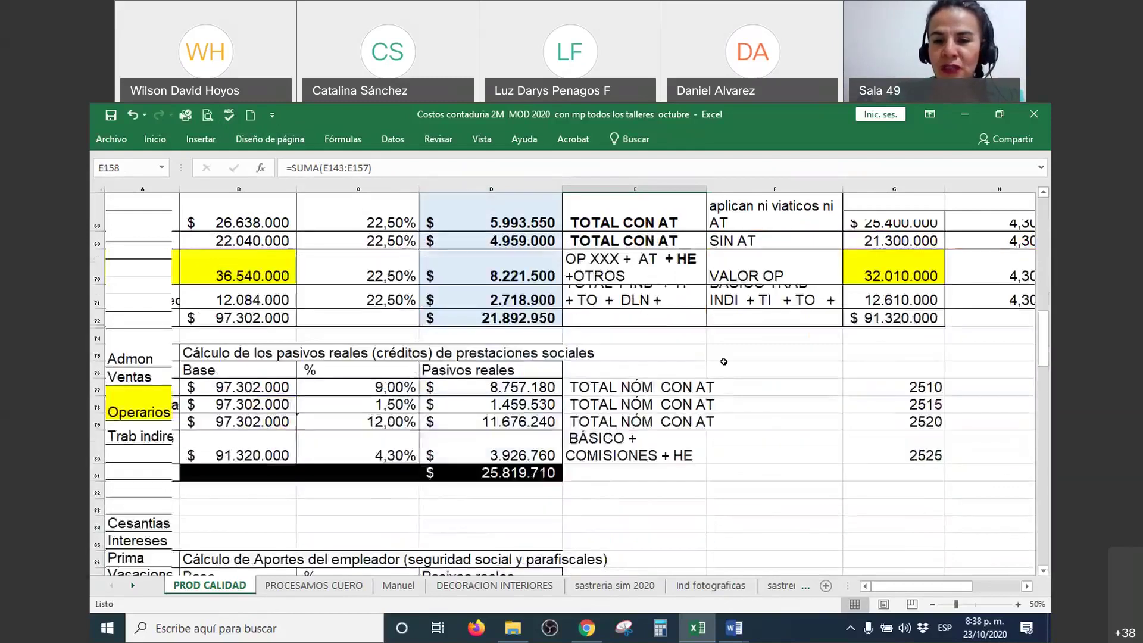
scroll(724, 362, down, 14)
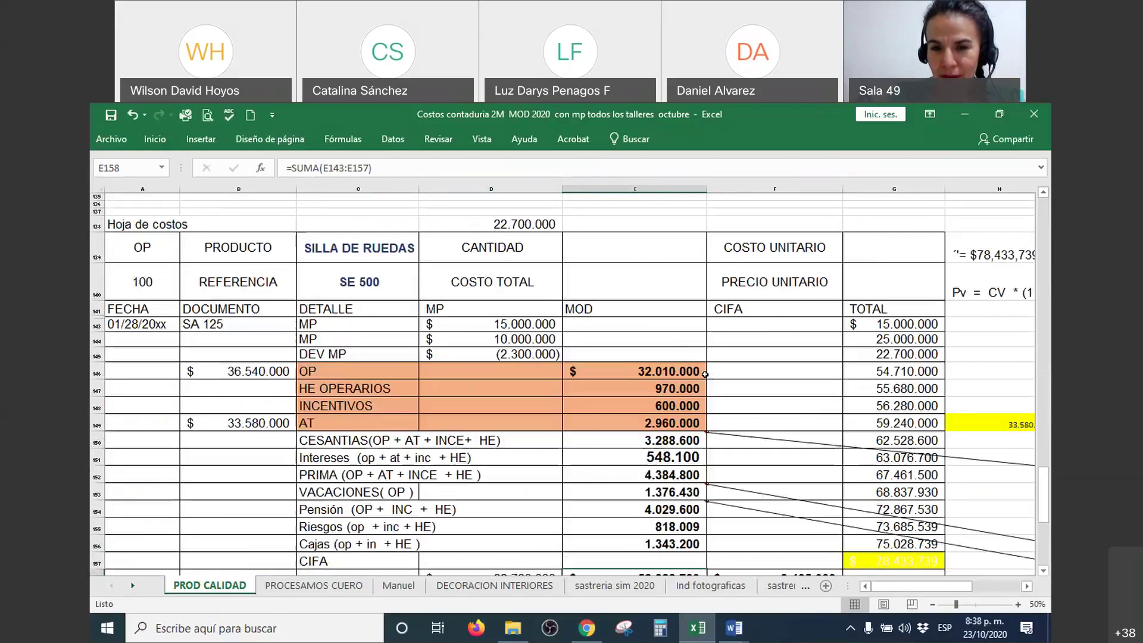
scroll(705, 374, down, 2)
scroll(701, 370, up, 1)
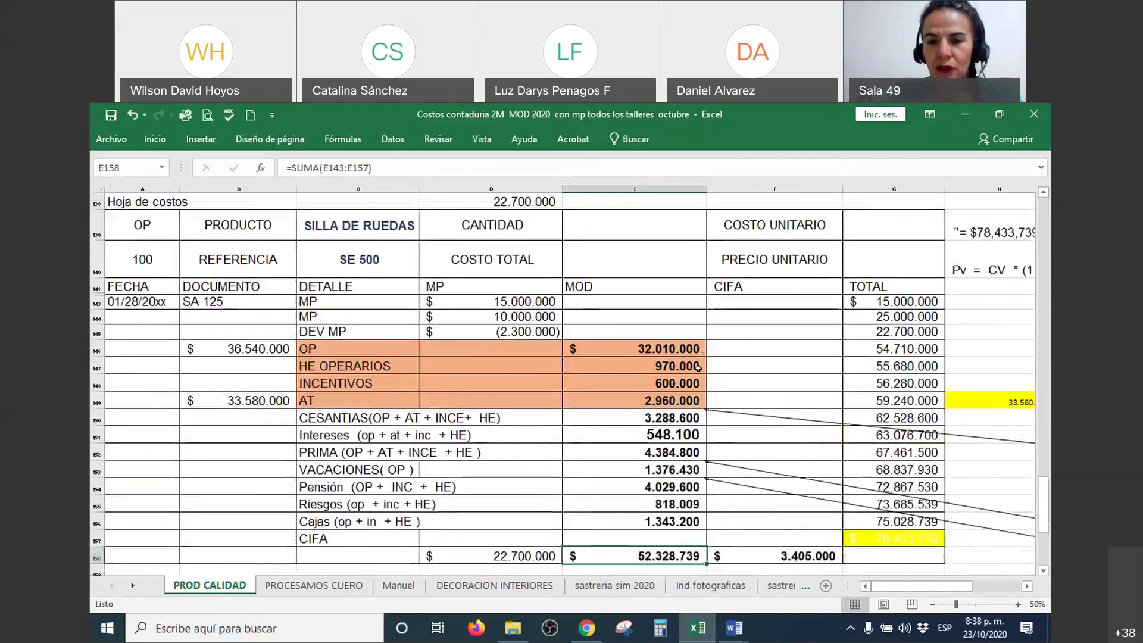
drag(658, 301, 655, 541)
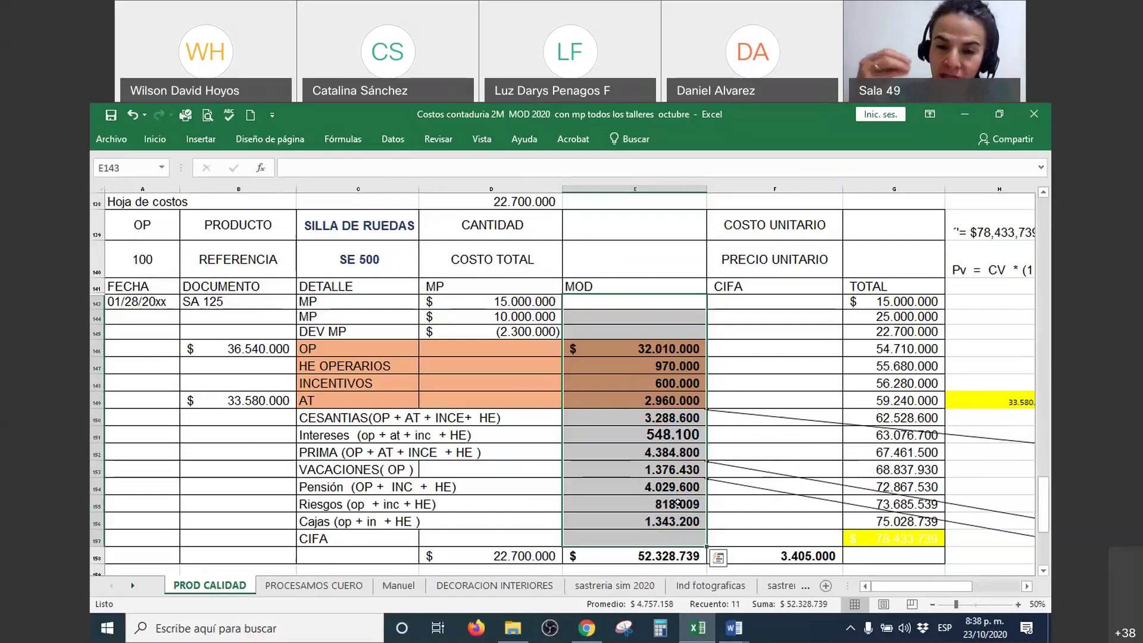
click(642, 303)
drag(641, 303, 646, 554)
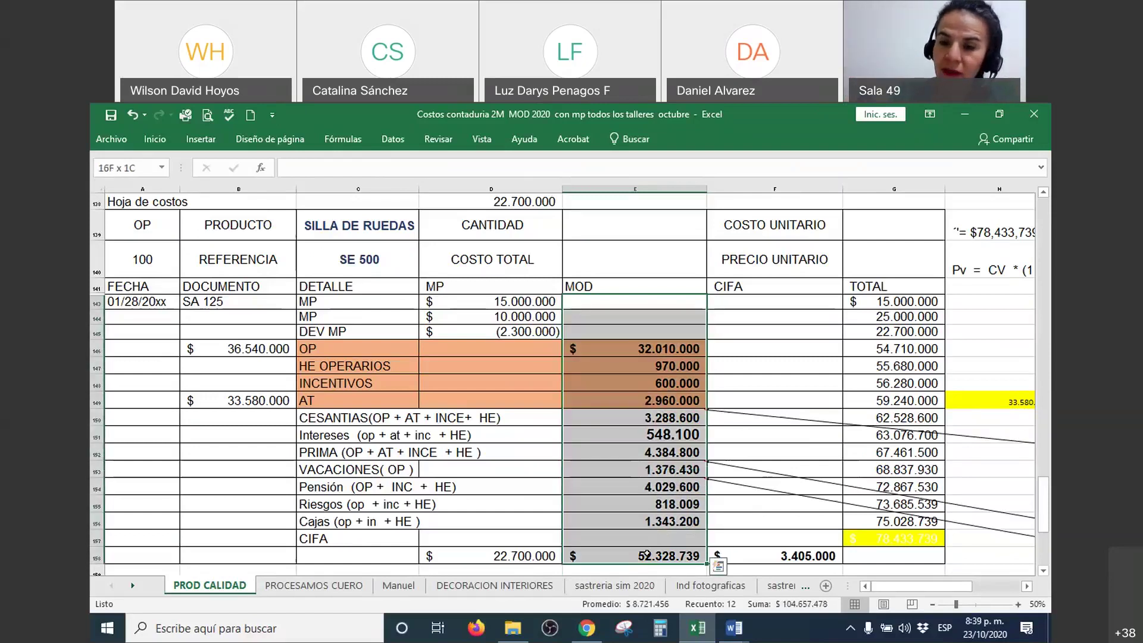
Hide the CIFA total in F158 by applying white font colour
click(779, 555)
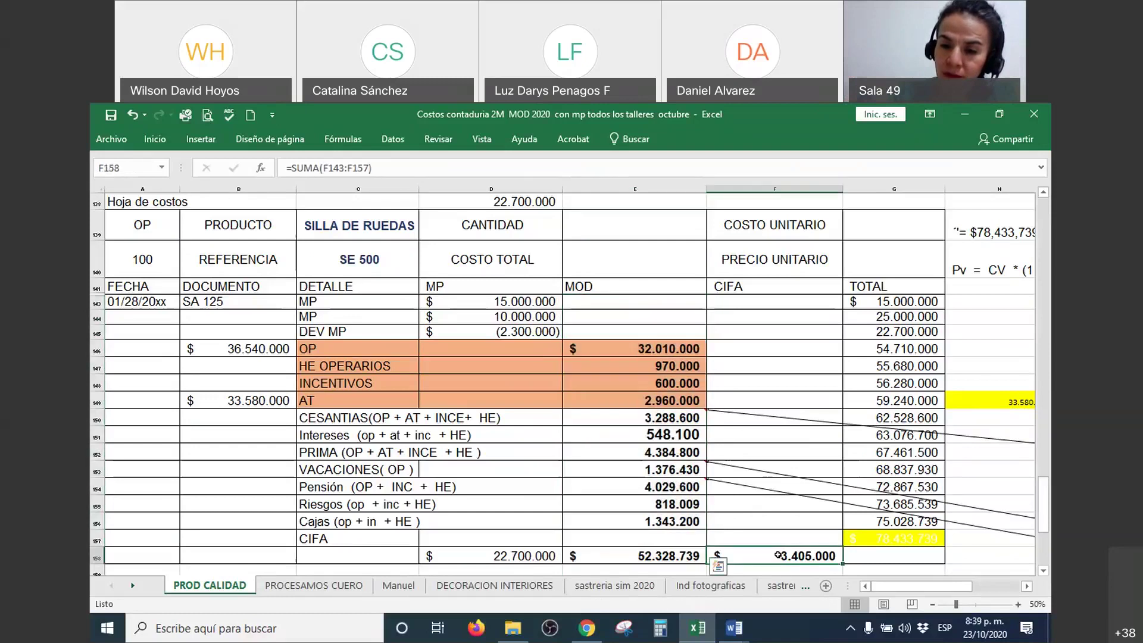
right_click(778, 555)
click(876, 596)
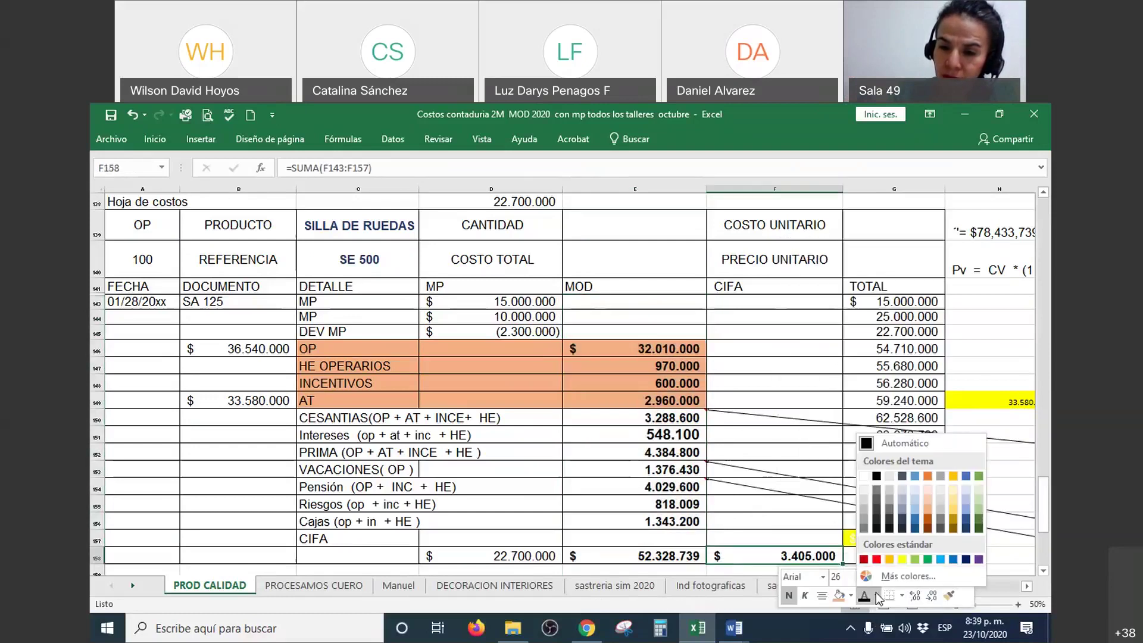
click(862, 498)
click(741, 520)
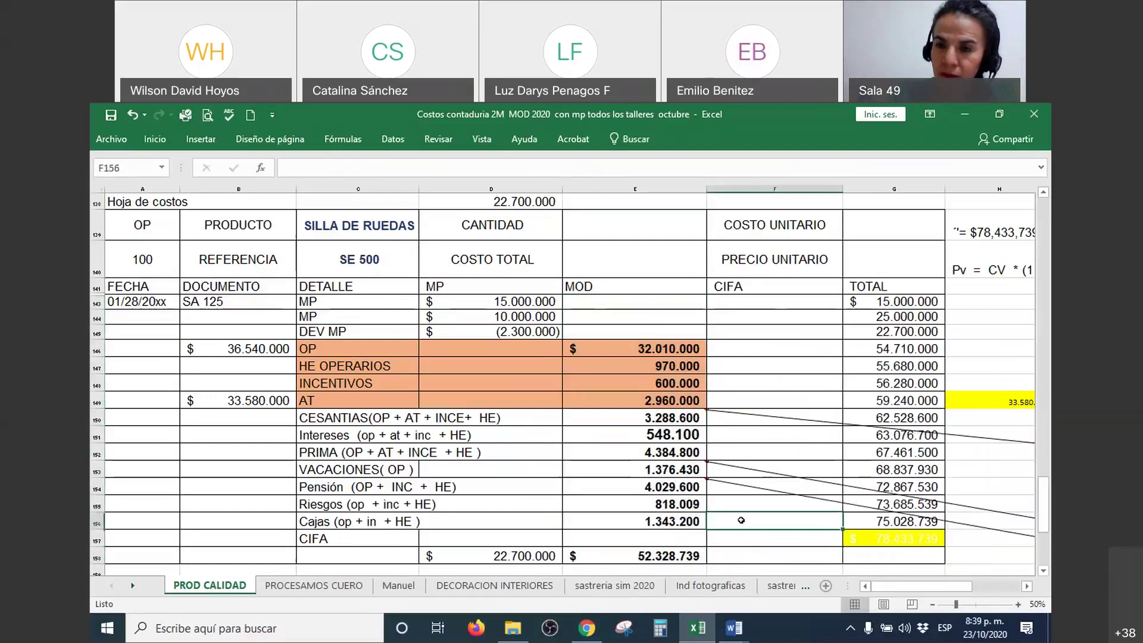
Compare the MOD and CIFA columns, and find the CIF application percentage for OP 100 in the Word document
drag(643, 350, 640, 555)
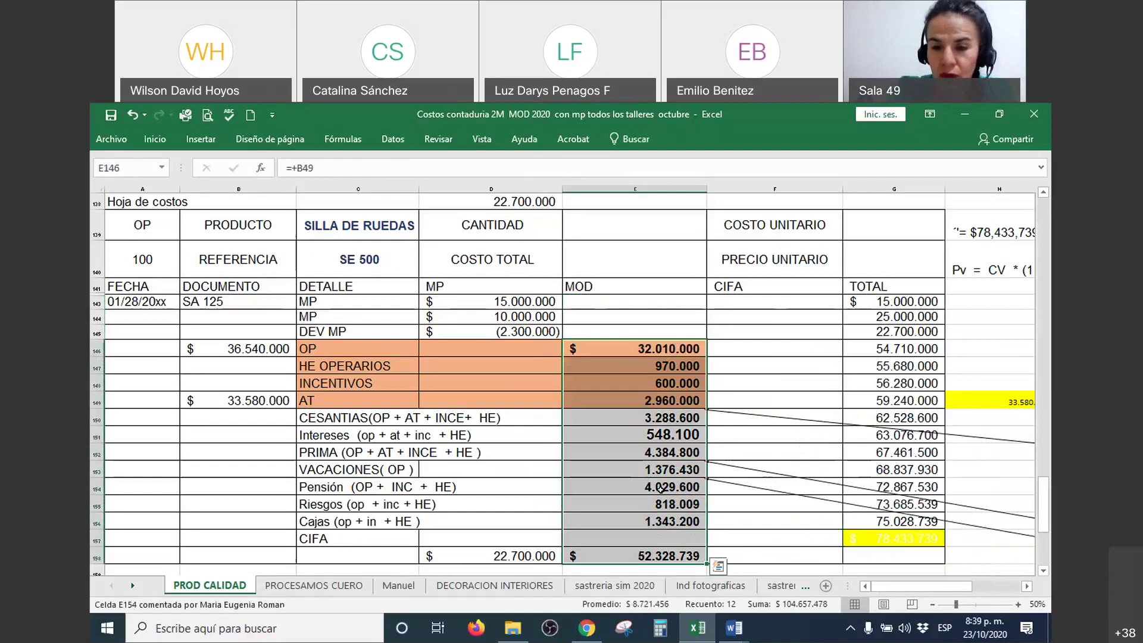
drag(768, 302, 773, 538)
click(738, 635)
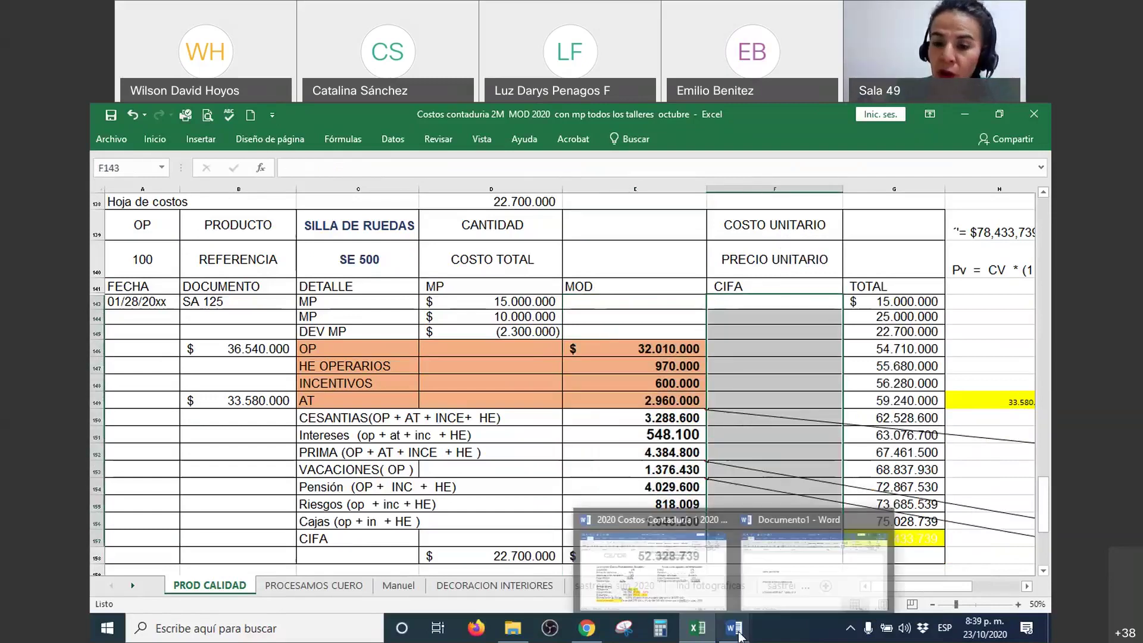
click(647, 582)
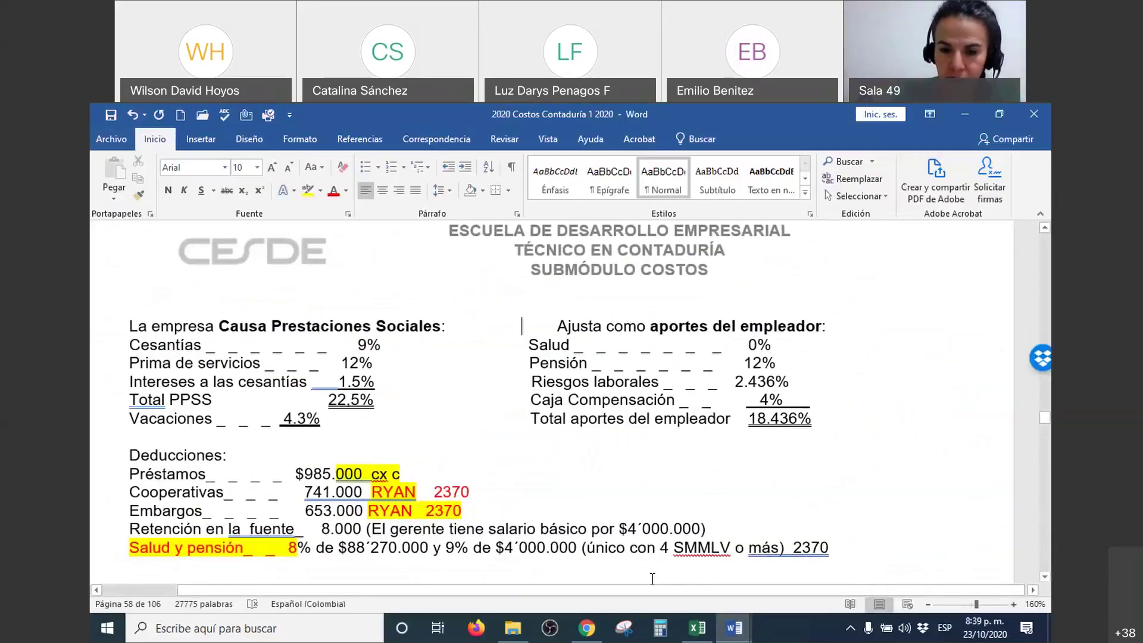
drag(663, 592, 533, 590)
scroll(660, 443, down, 1)
scroll(659, 443, down, 10)
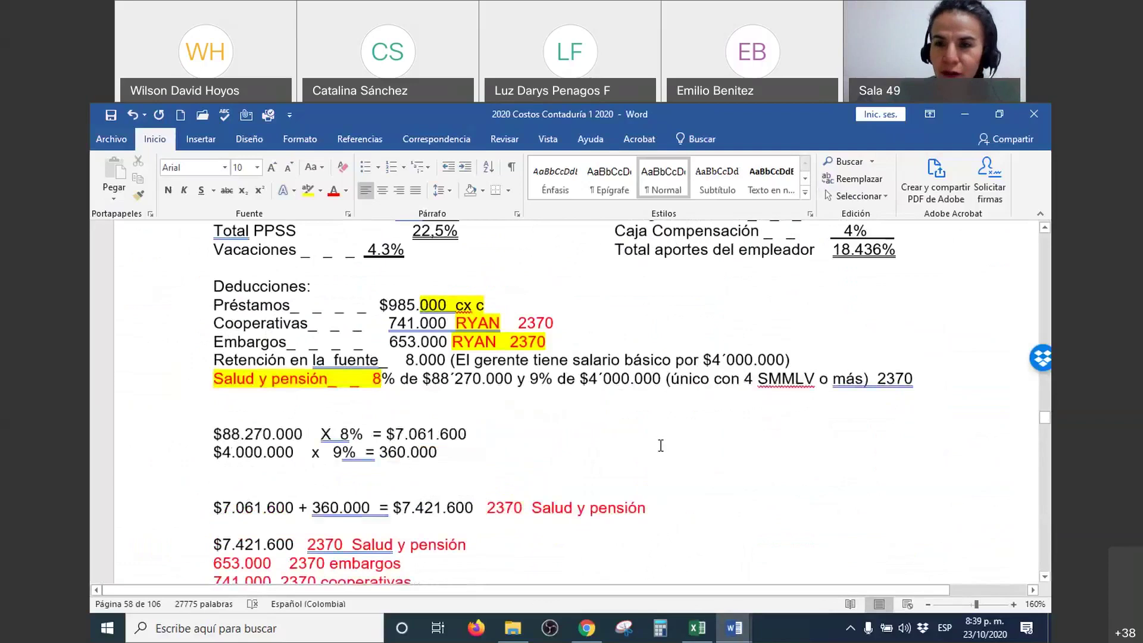
scroll(660, 445, down, 3)
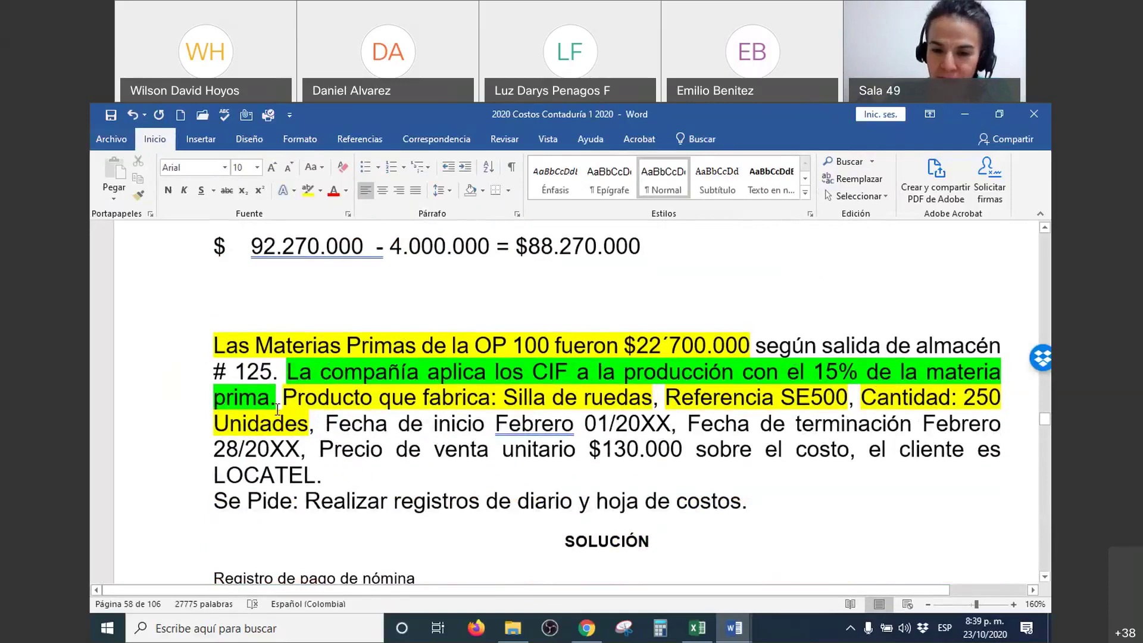
Return to the Excel cost sheet and apply black font colour to the CIFA amount in F157 and its total in F158
click(697, 627)
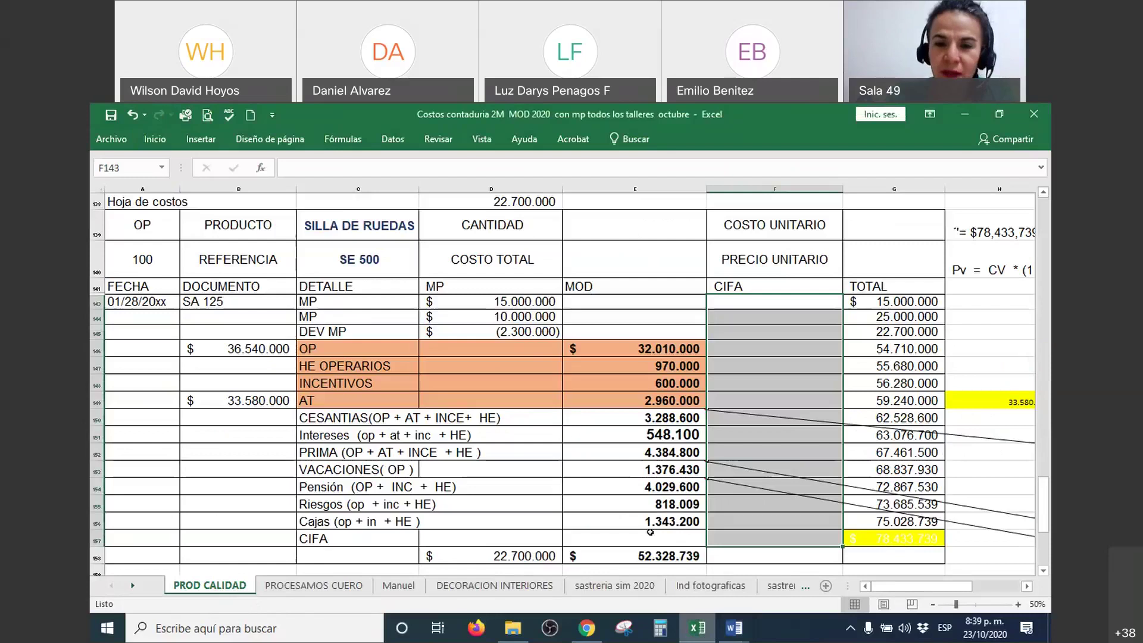
click(516, 557)
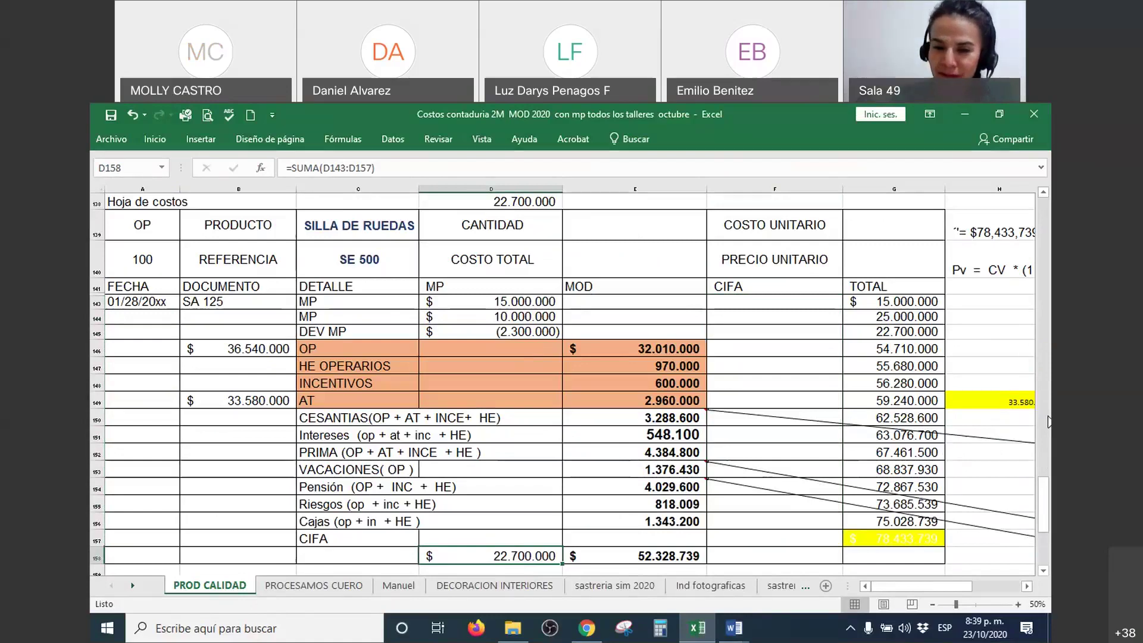
click(768, 544)
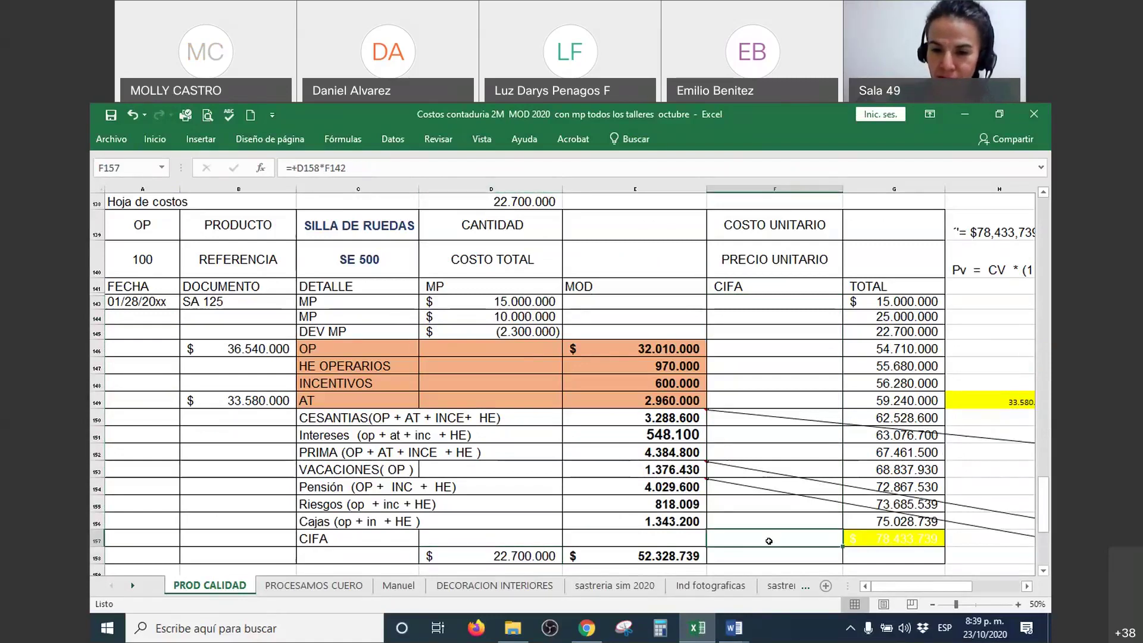
drag(768, 540, 769, 557)
right_click(769, 557)
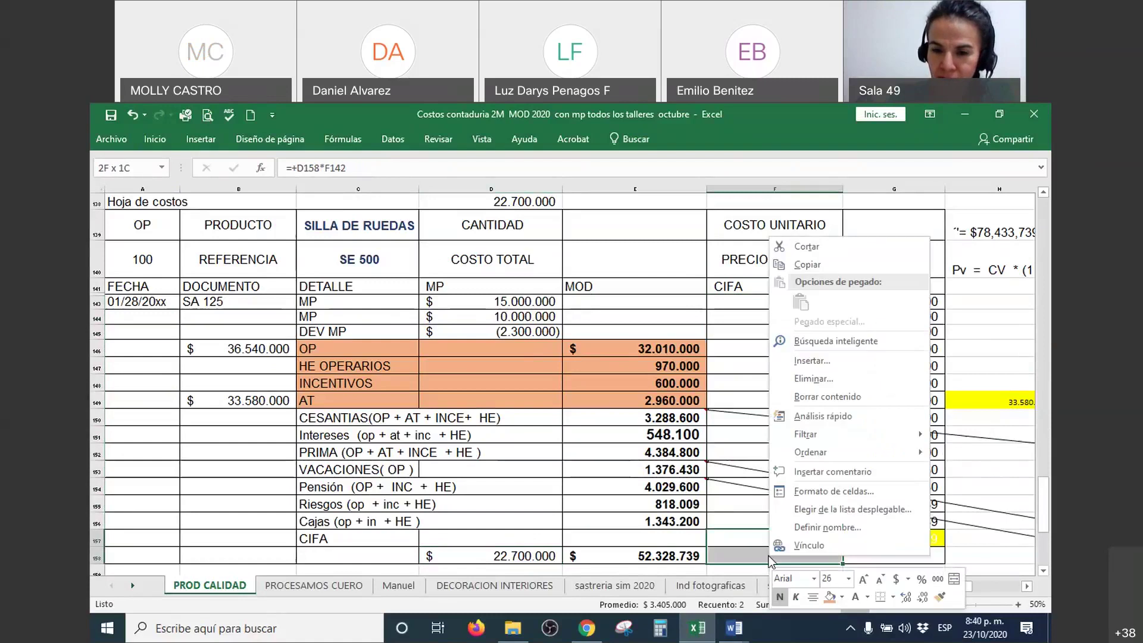
click(866, 598)
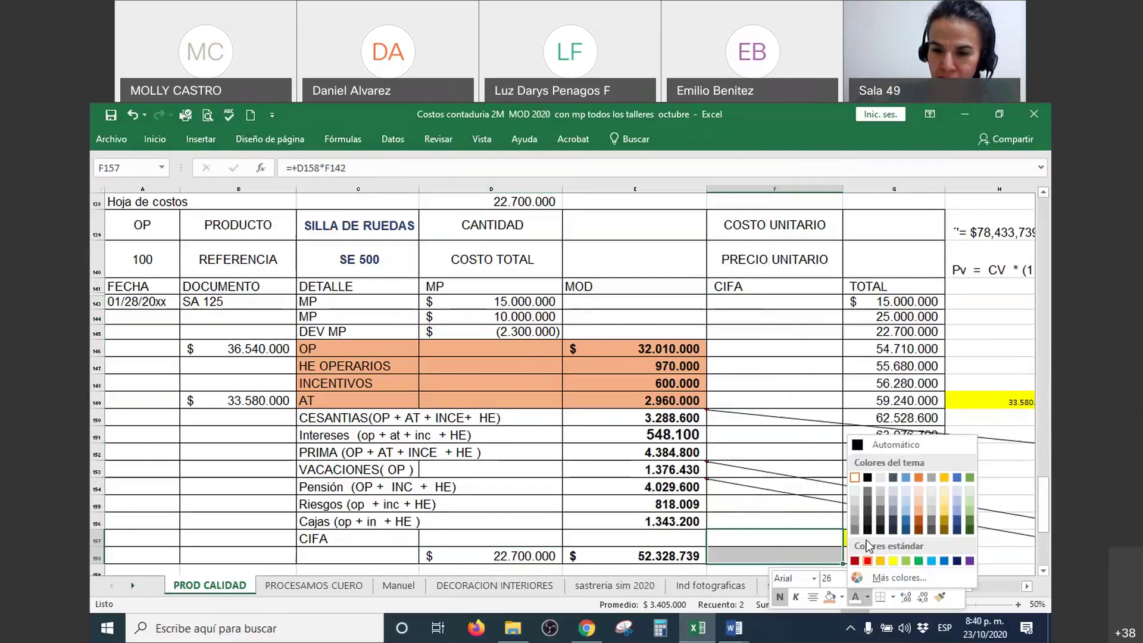
key(Escape)
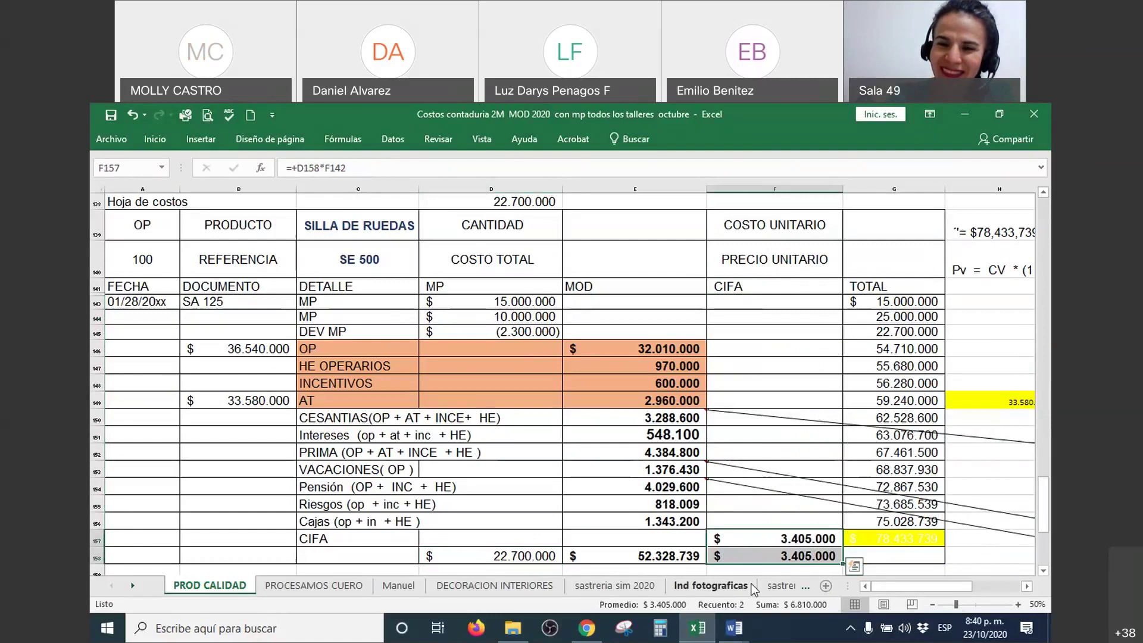
Reduce the height of rows 139 and 140, which hold the product and reference data of the cost sheet
click(774, 538)
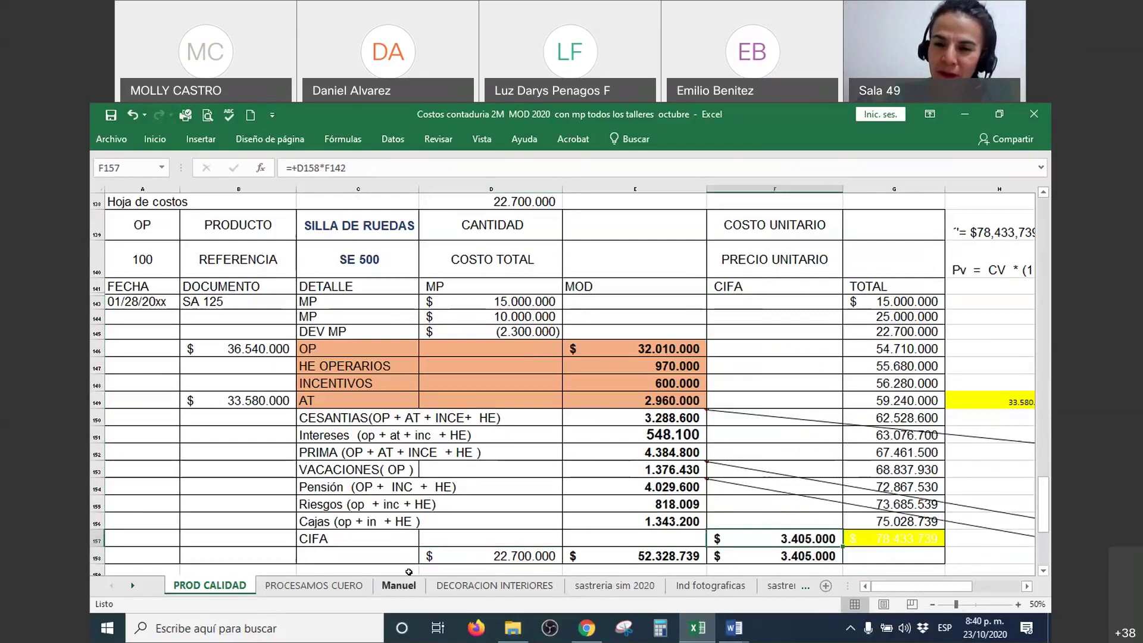
drag(98, 319, 96, 227)
click(806, 527)
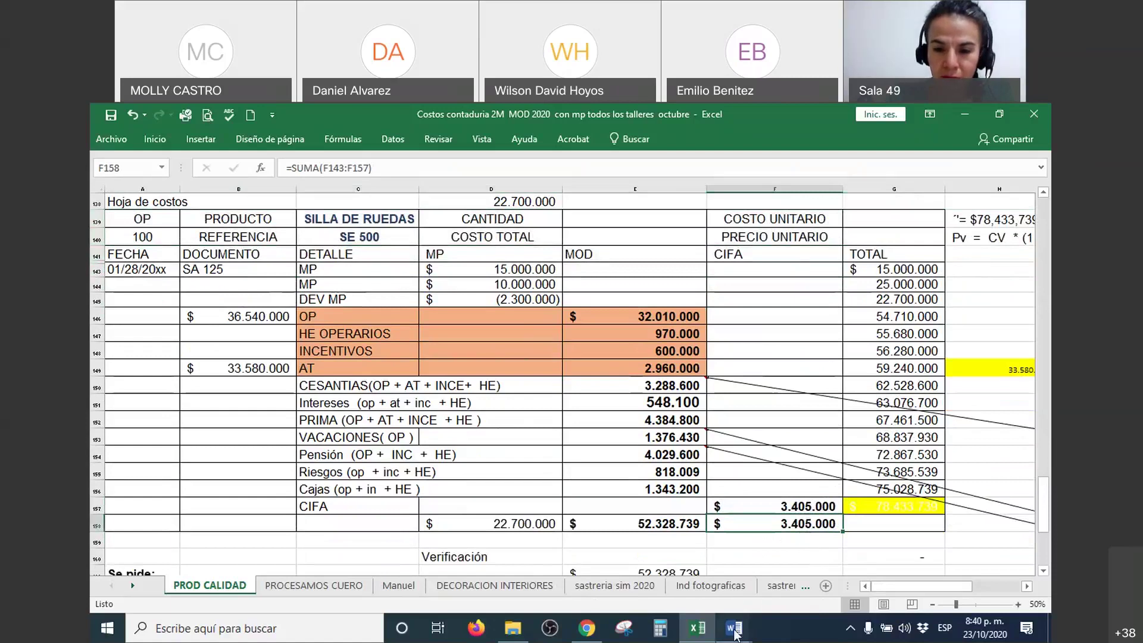
Switch to the Word document 2020 Costos Contaduría 1 2020 and select the OP 100 raw materials amount
mouse_move(734, 626)
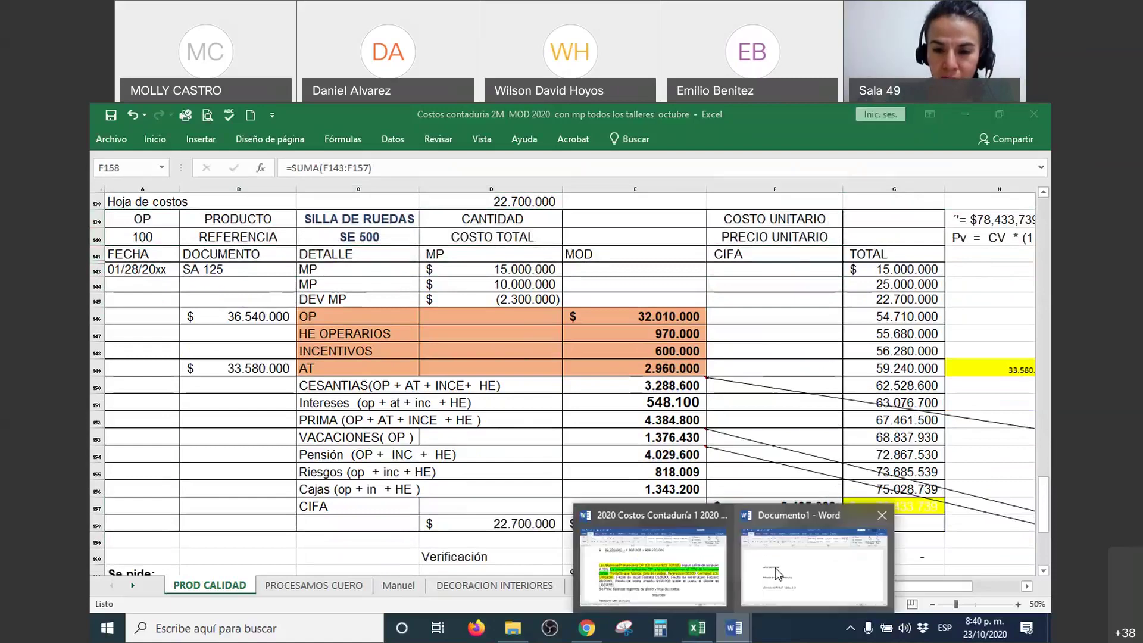
click(656, 582)
double_click(748, 345)
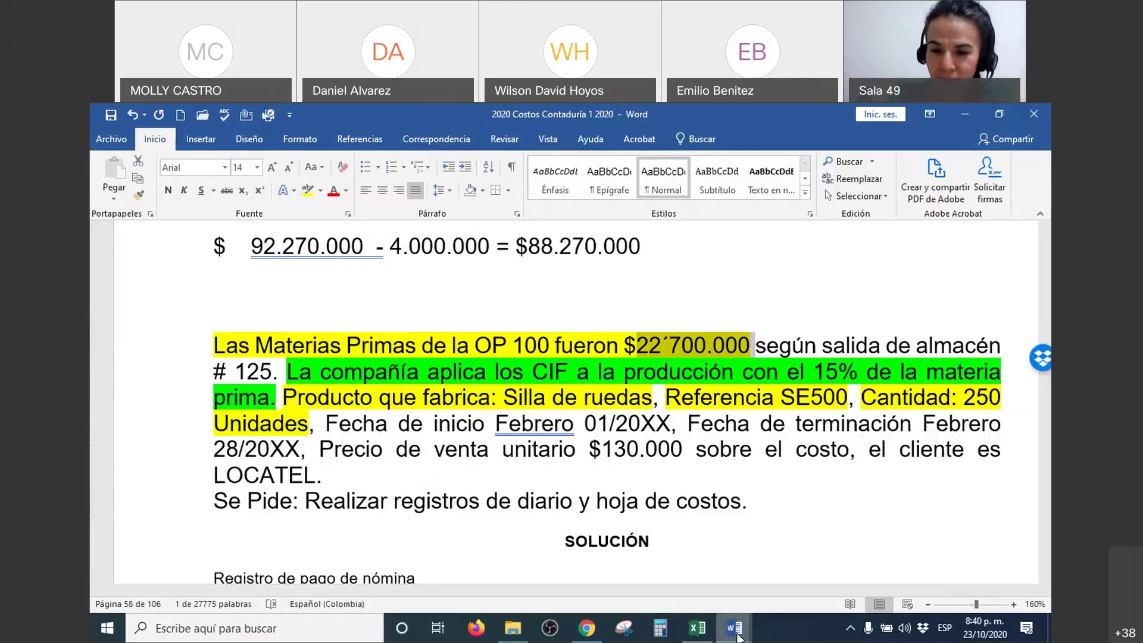
Return to the Excel cost sheet and check the sum formula of the MP column total in D158
click(697, 628)
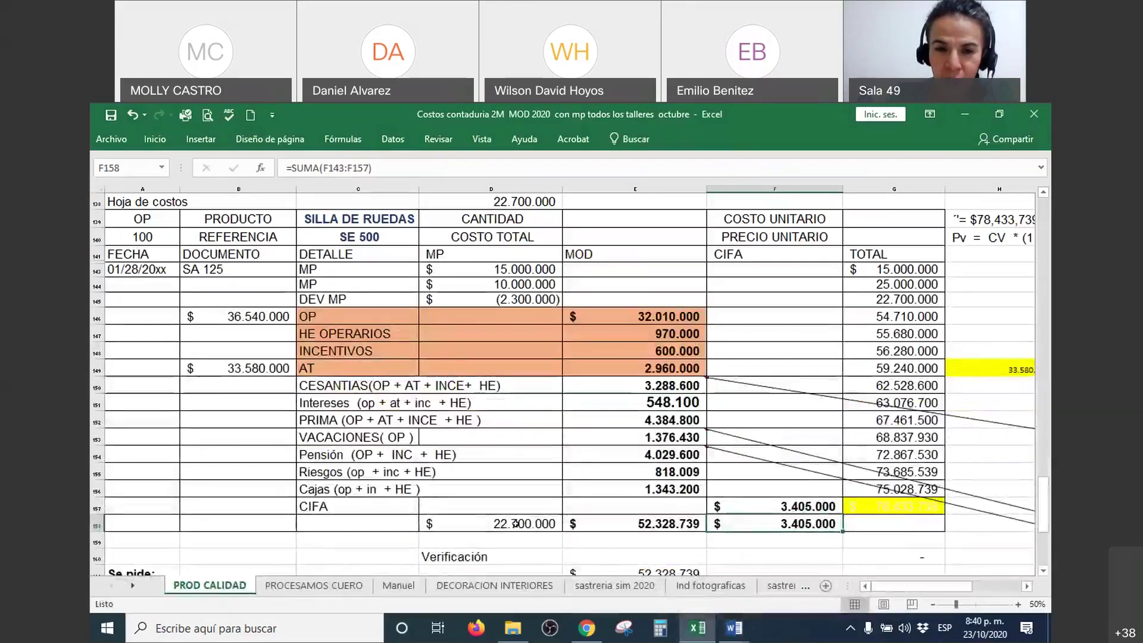
key(F2)
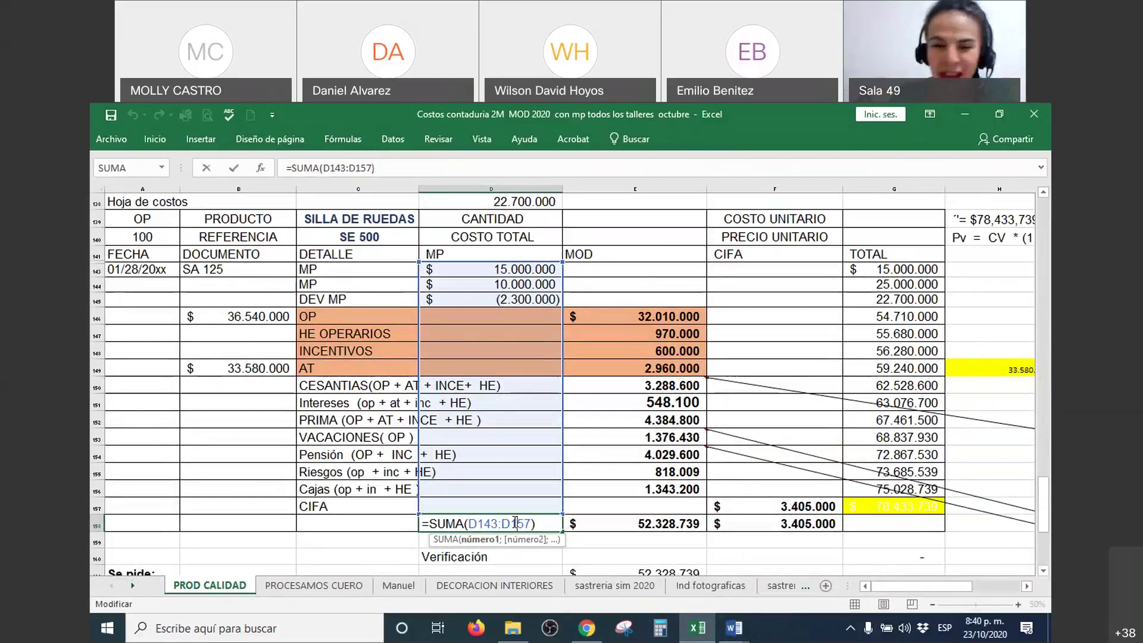
key(Return)
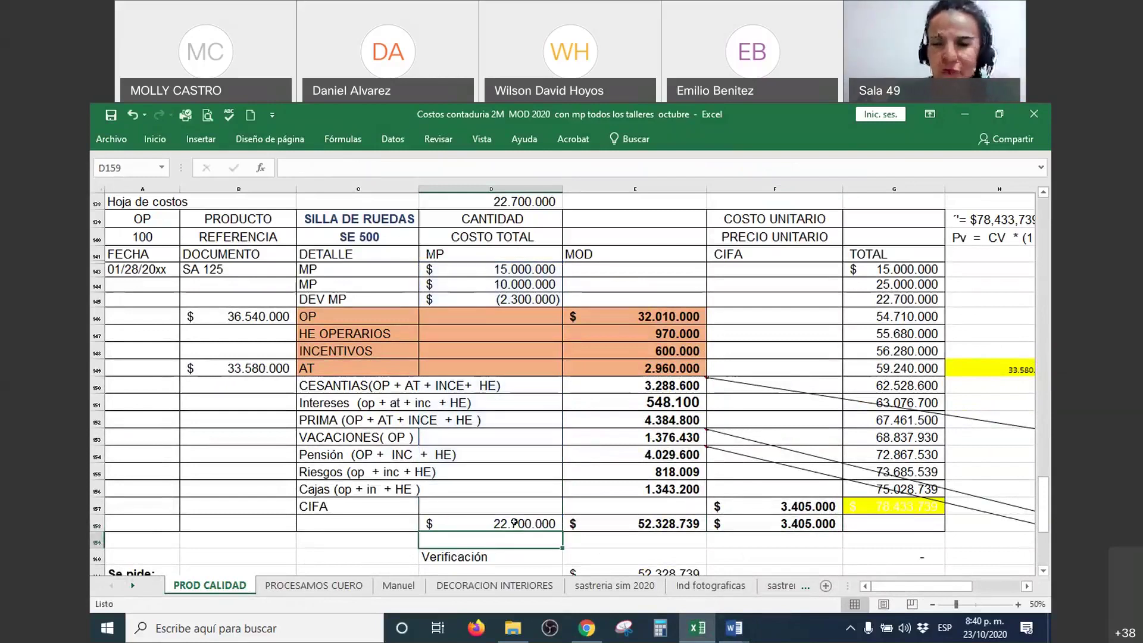
Apply black font colour to the accumulated totals of the Cajas and CIFA rows in G156:G157
click(907, 502)
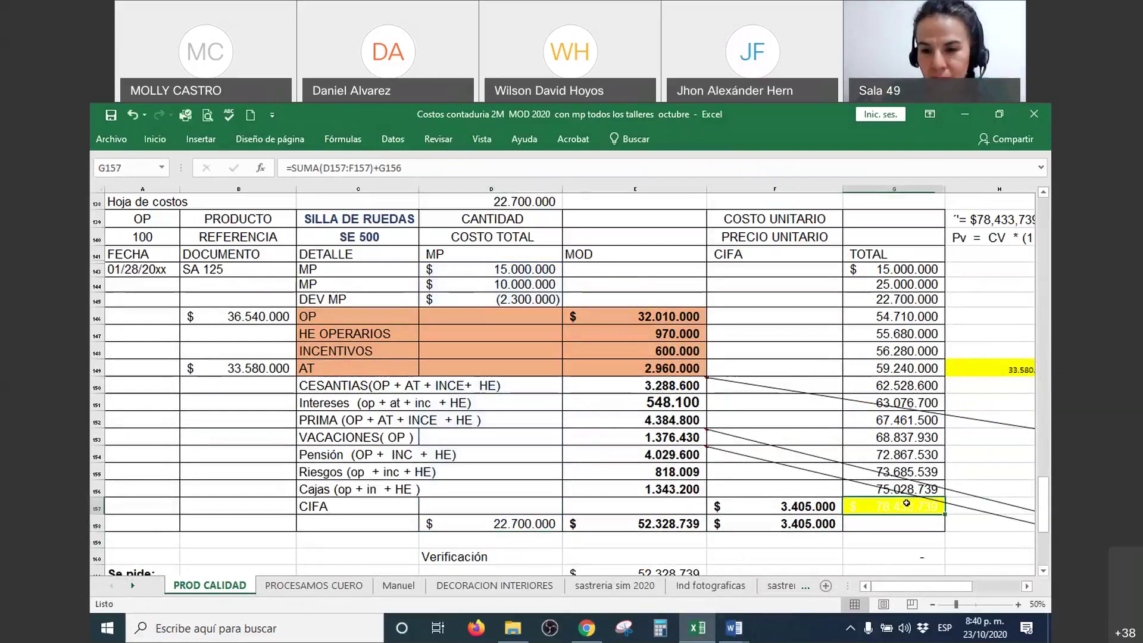
drag(907, 500, 905, 489)
right_click(905, 488)
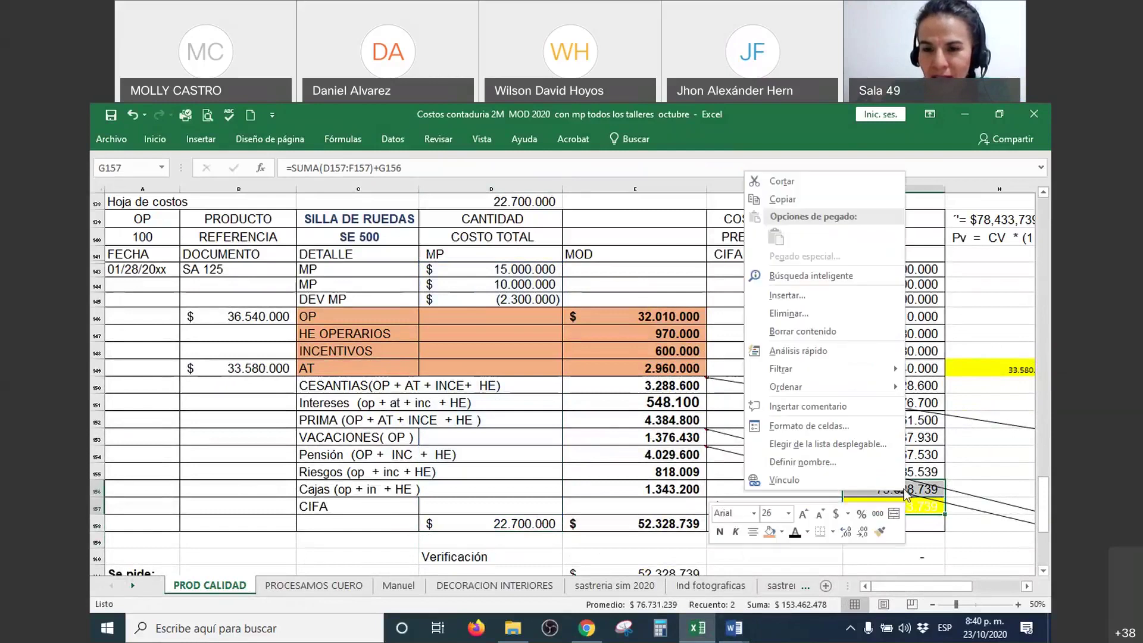
key(Escape)
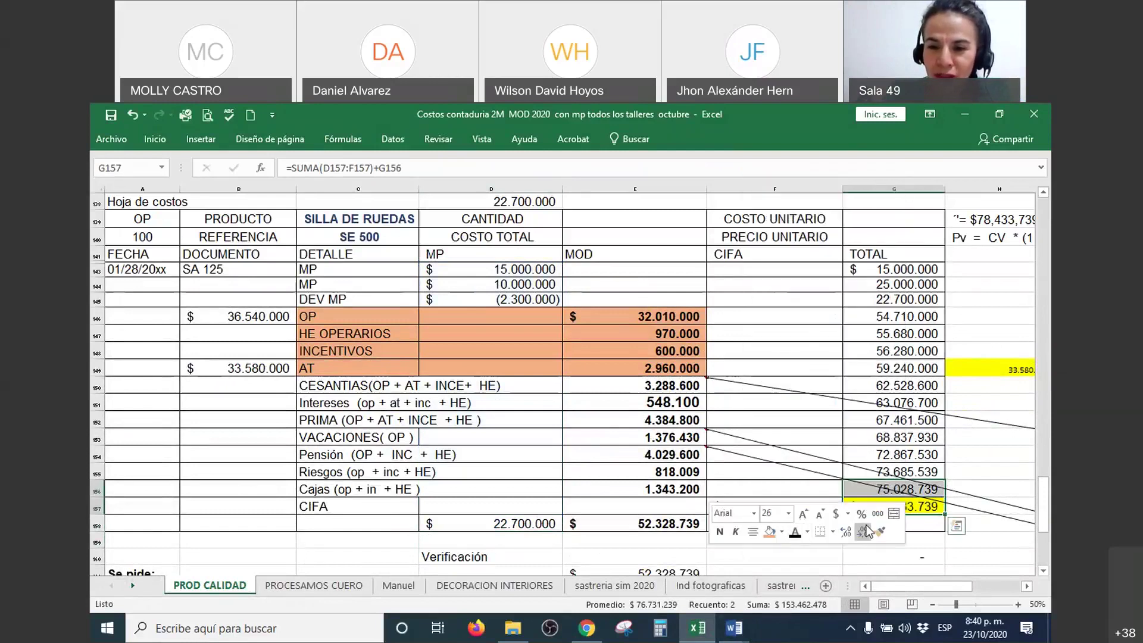
click(788, 420)
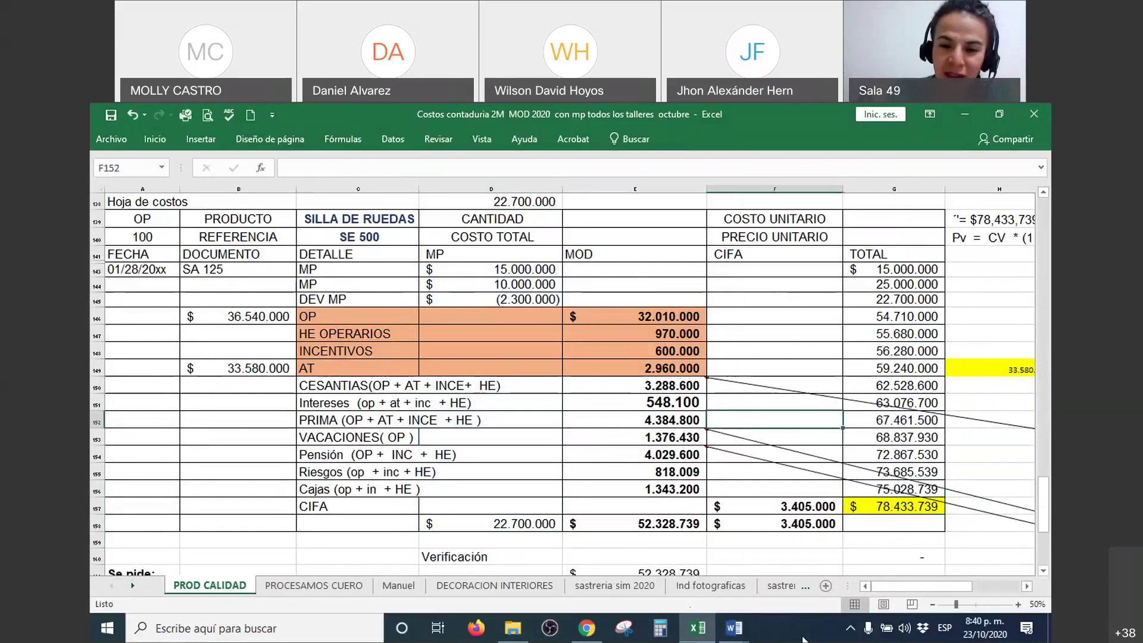
Switch to the Word document 2020 Costos Contaduría 1 2020 and select the sentence on applying CIF at 15% of raw materials
mouse_move(741, 637)
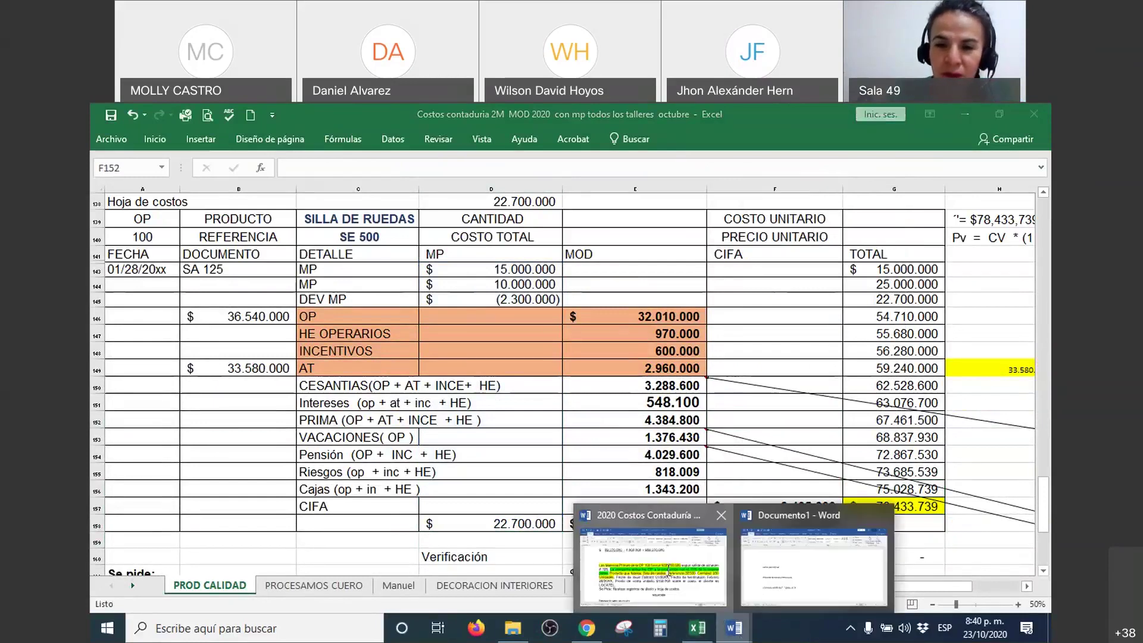
click(653, 566)
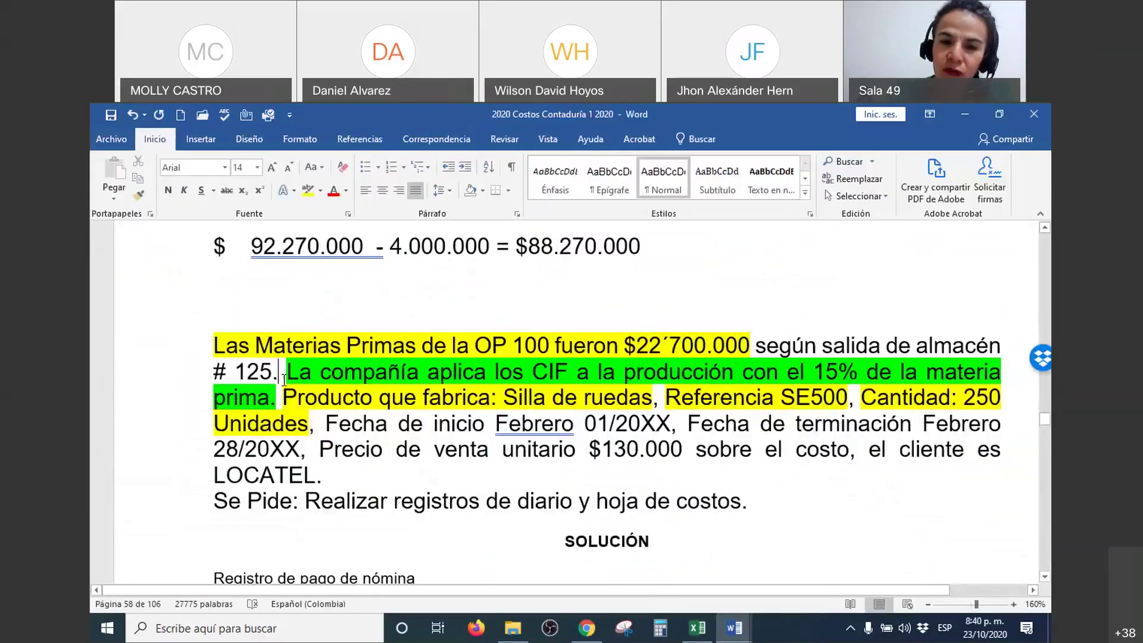
drag(284, 374, 278, 398)
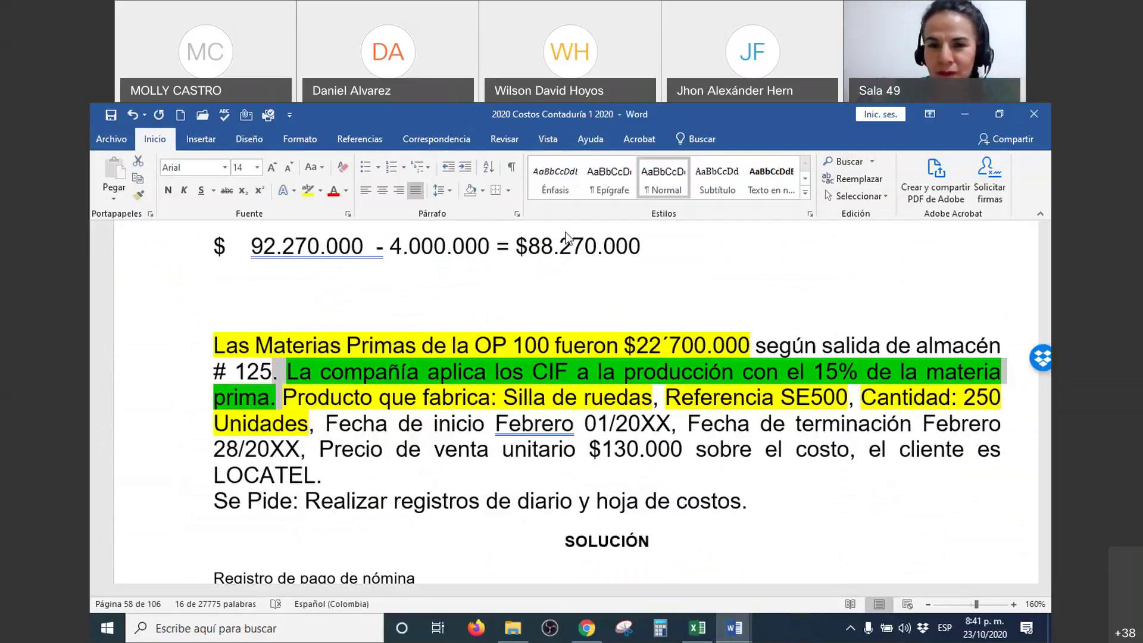
click(520, 323)
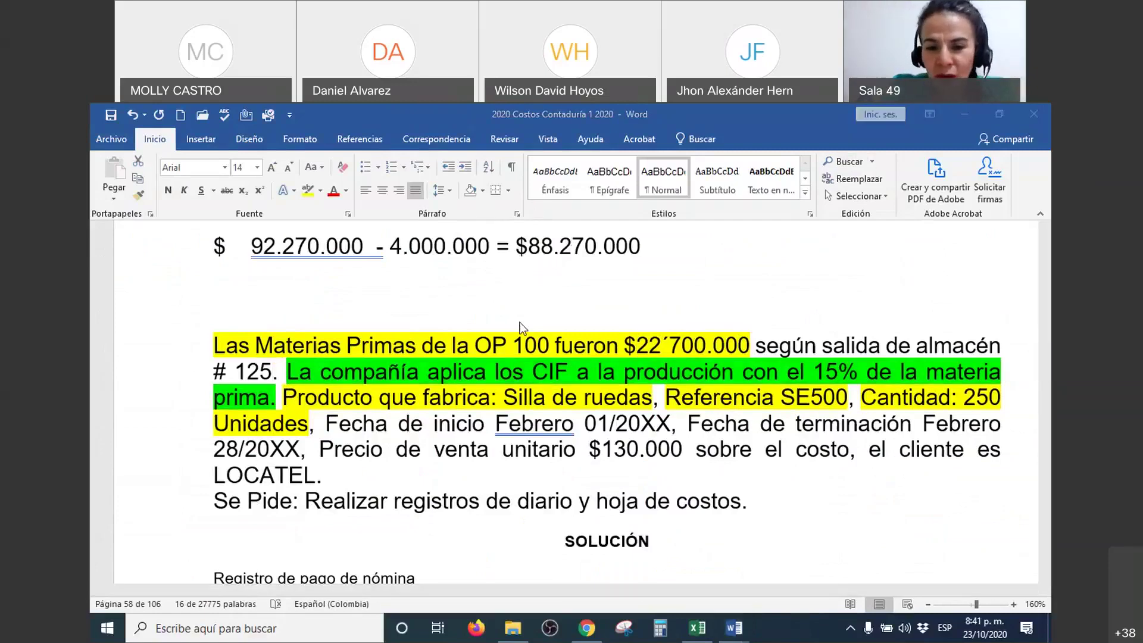
Return to the Excel cost sheet and apply black font colour to the CANTIDAD value in E139
mouse_move(700, 635)
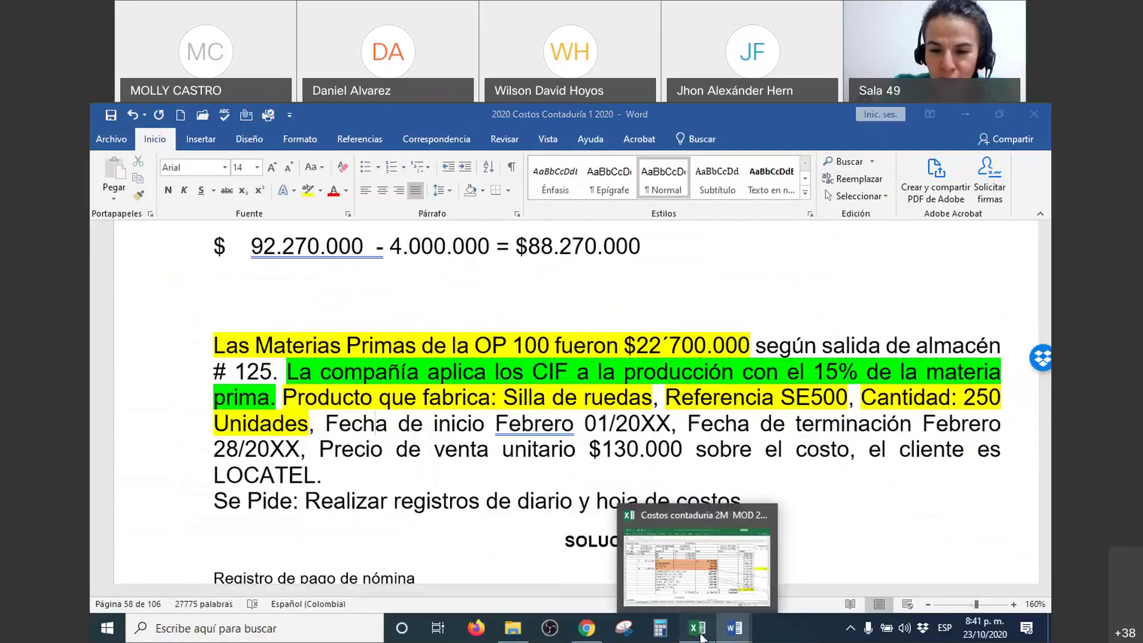
click(701, 634)
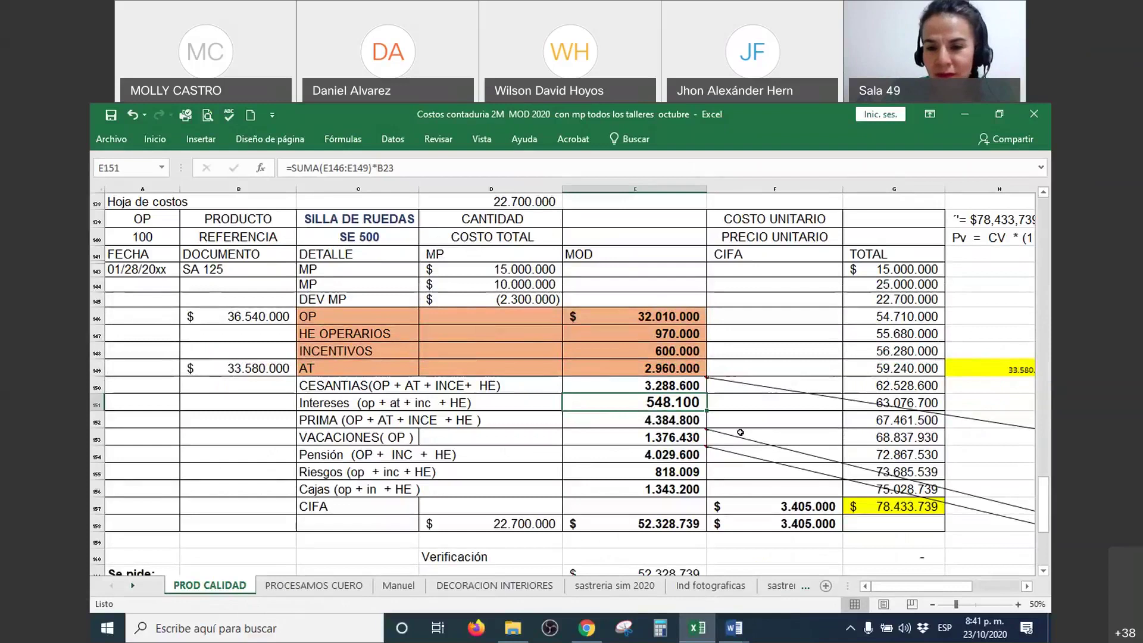
scroll(739, 432, up, 1)
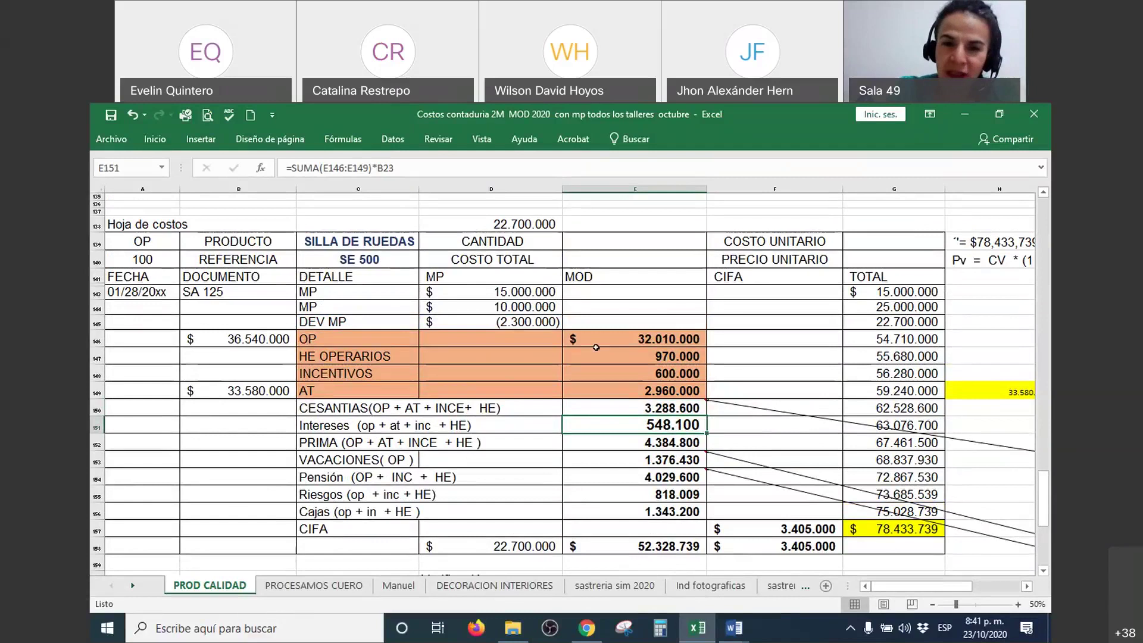
click(625, 242)
right_click(627, 240)
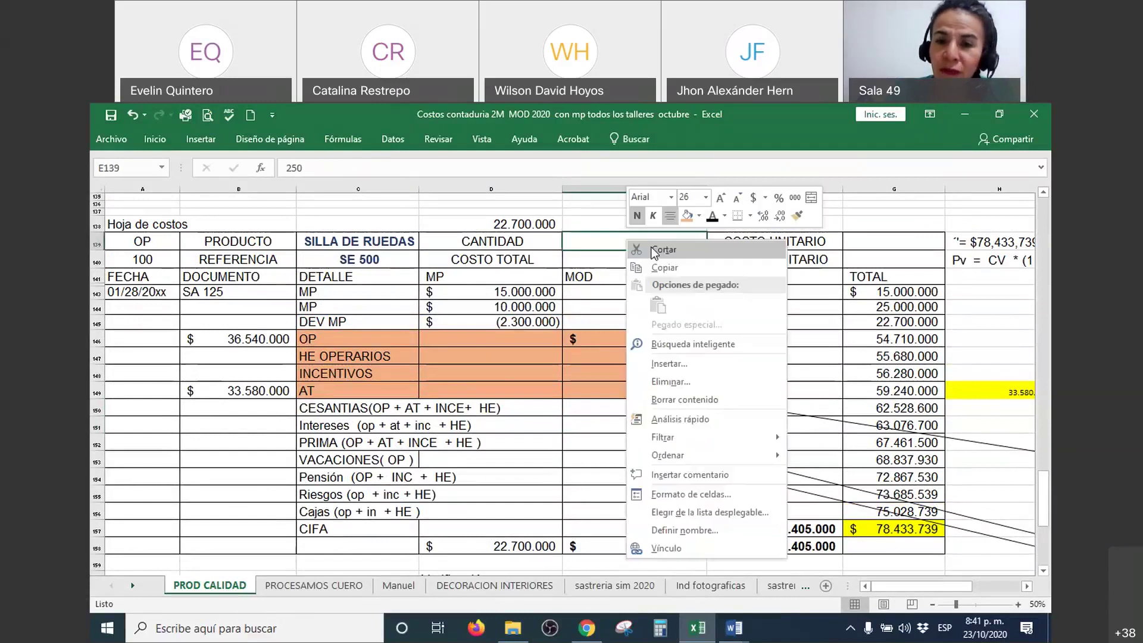
click(705, 212)
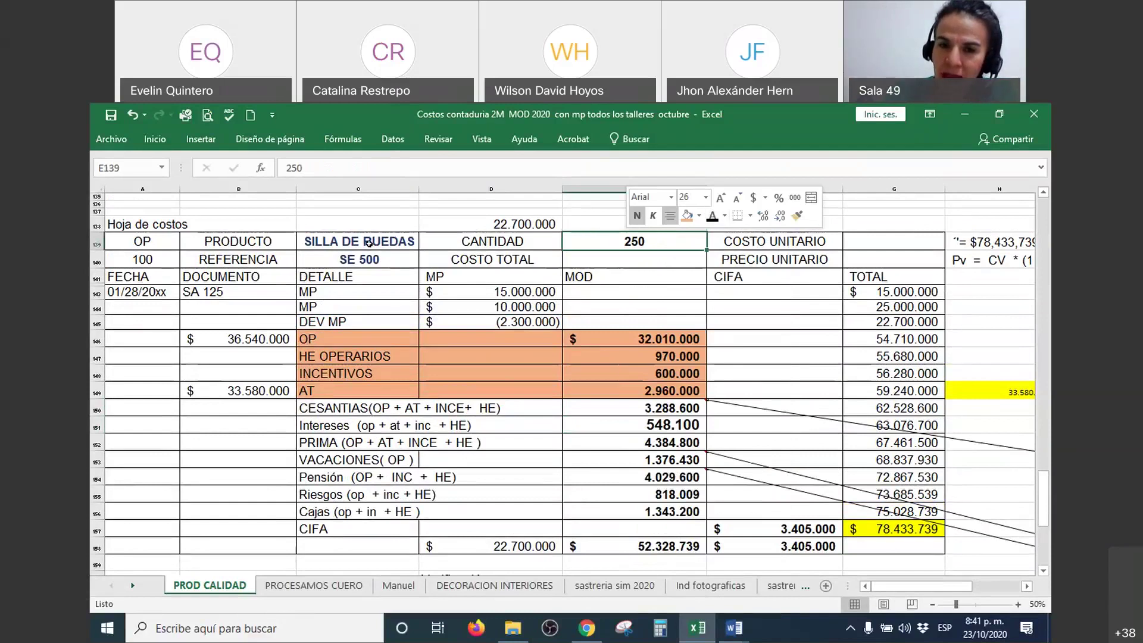
Delete the comments attached to the Cesantías, Vacaciones and Pensión amounts in E150, E153 and E154
click(623, 258)
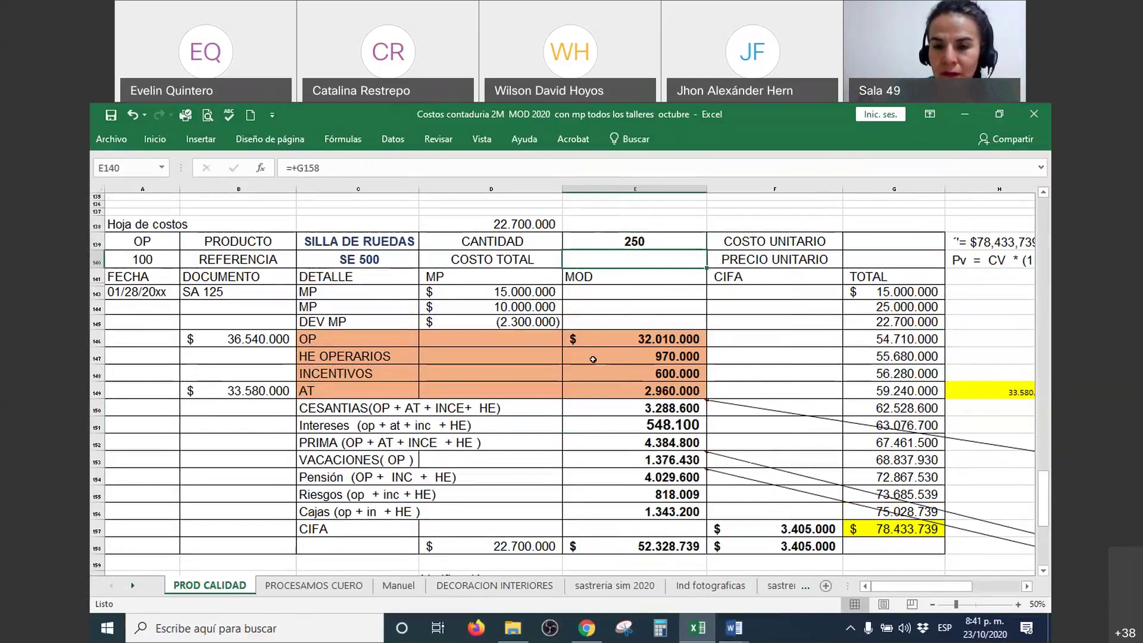
right_click(705, 400)
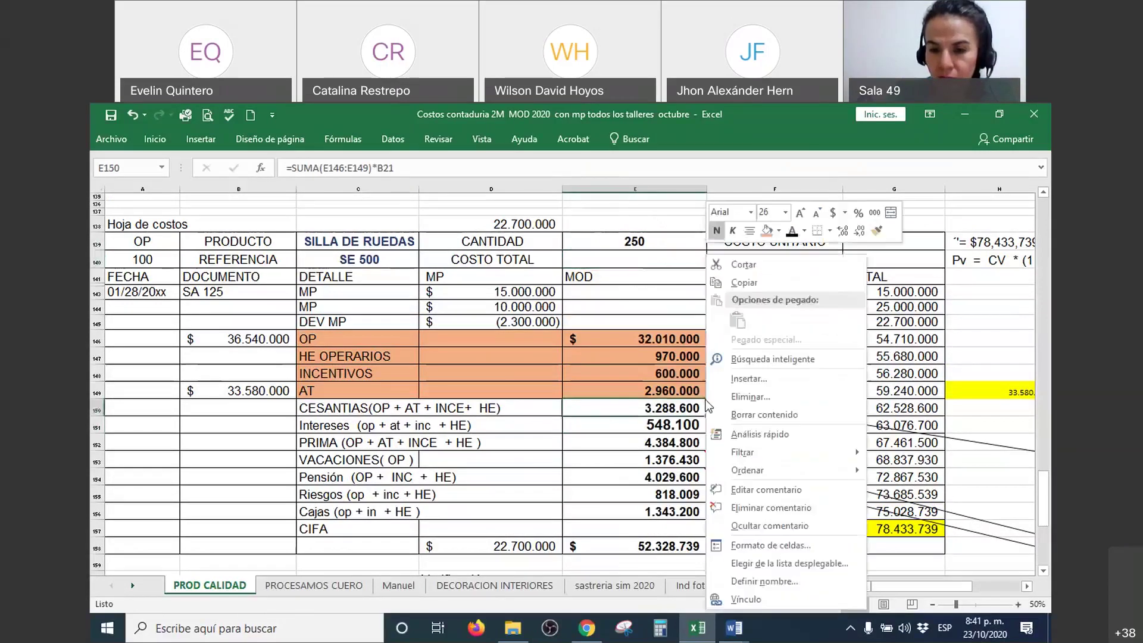
key(Escape)
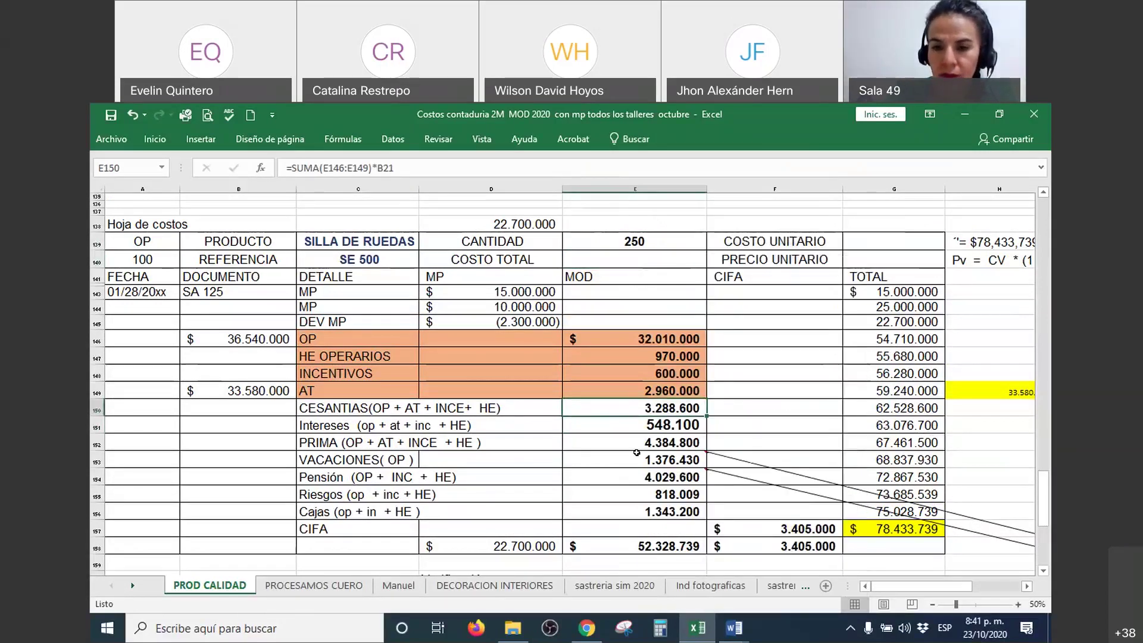
right_click(688, 460)
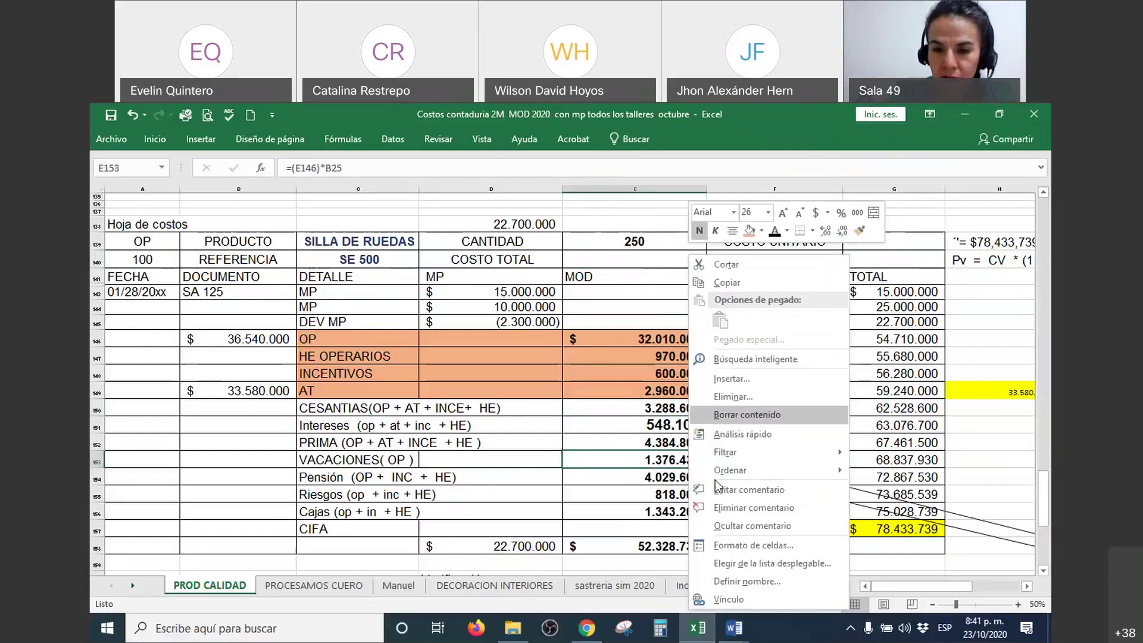
click(753, 507)
right_click(685, 475)
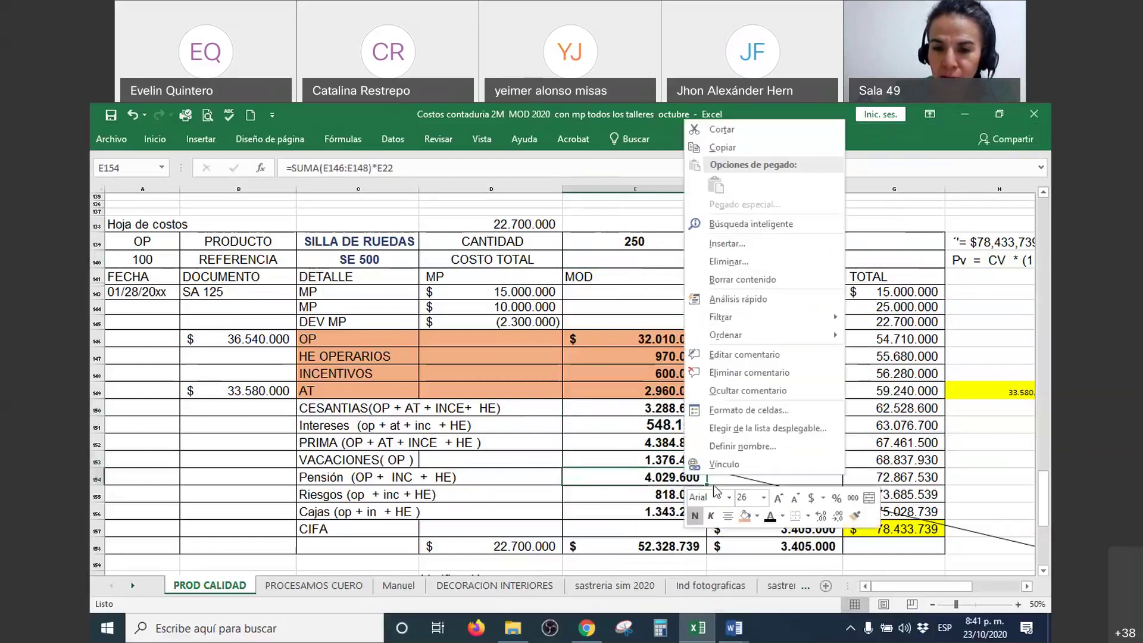
click(713, 372)
Check the accumulated total formulas of the CIFA and Cajas rows in G157 and G156
double_click(904, 524)
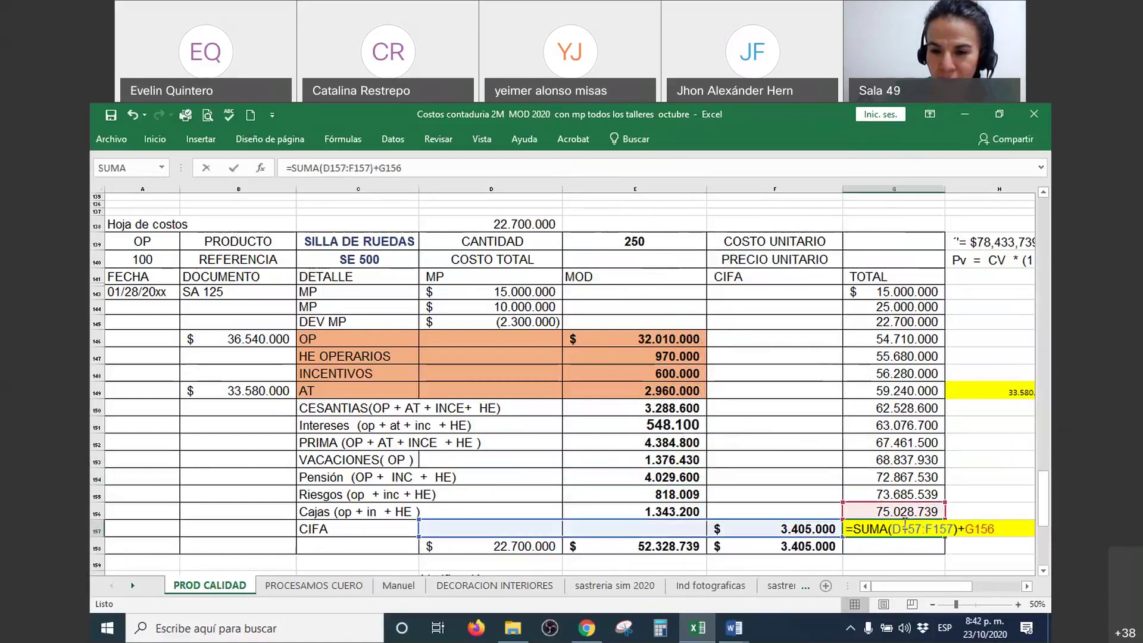
key(Return)
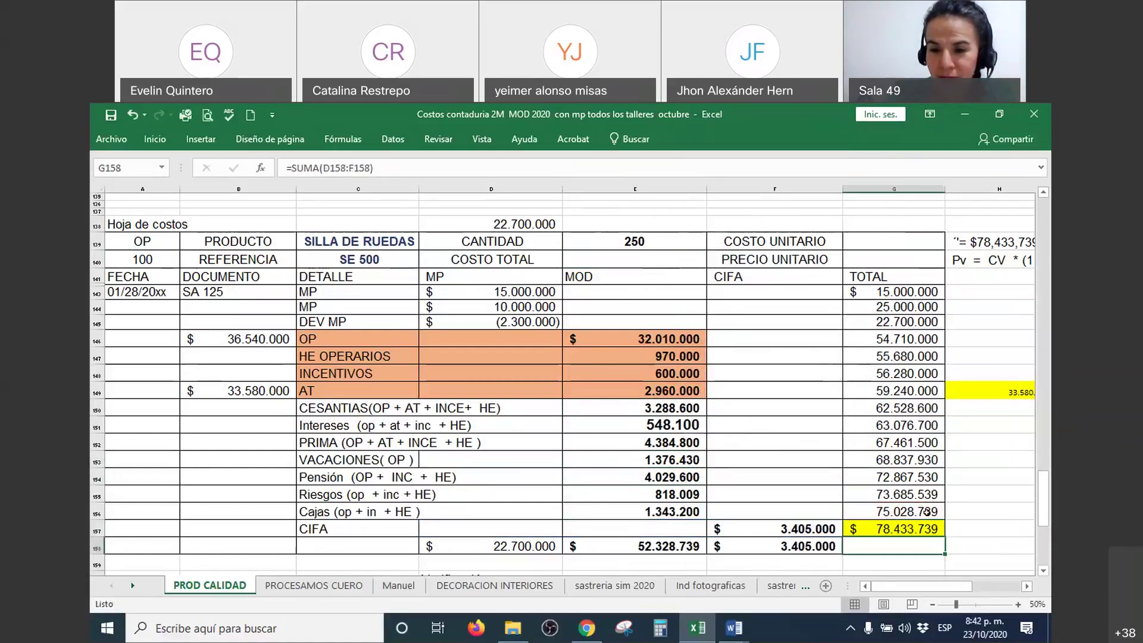
double_click(929, 510)
key(Return)
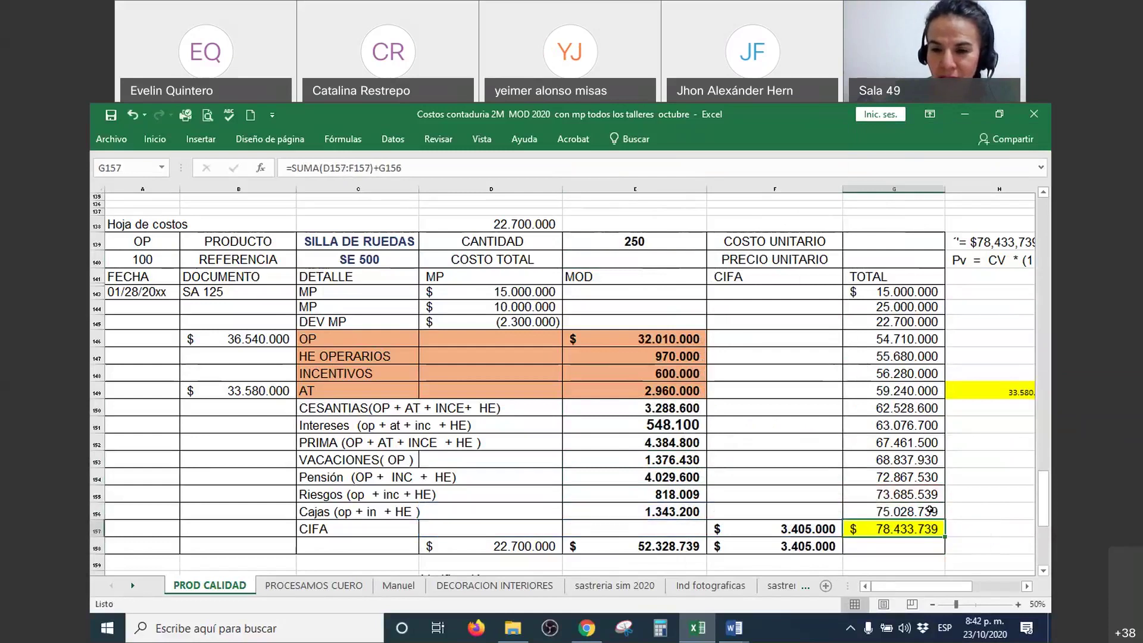
Apply black font colour to the COSTO TOTAL amount in E140
click(621, 258)
right_click(620, 262)
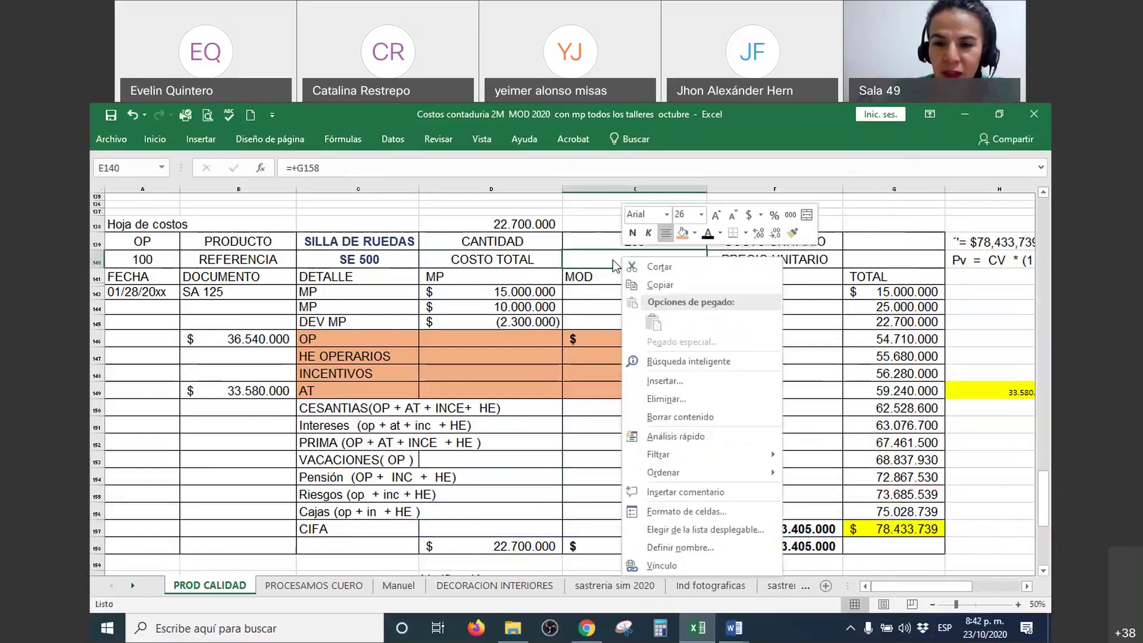
click(708, 233)
click(708, 233)
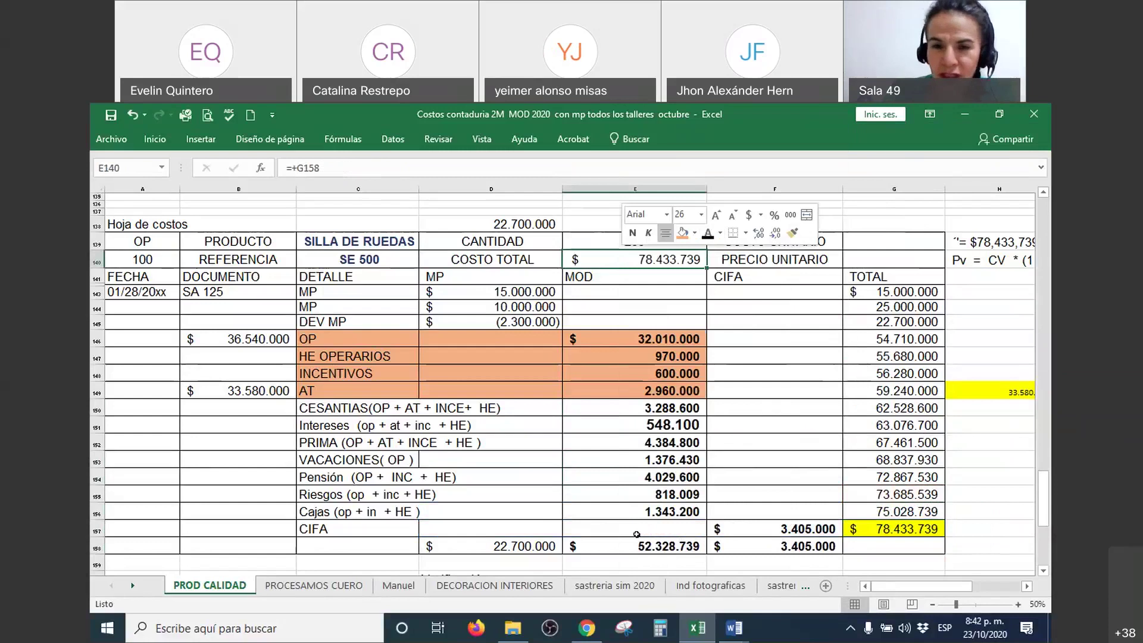
Select the MP, MOD and CIFA totals in D158:F158 and compare their sum with the COSTO TOTAL in E140
drag(527, 548, 792, 549)
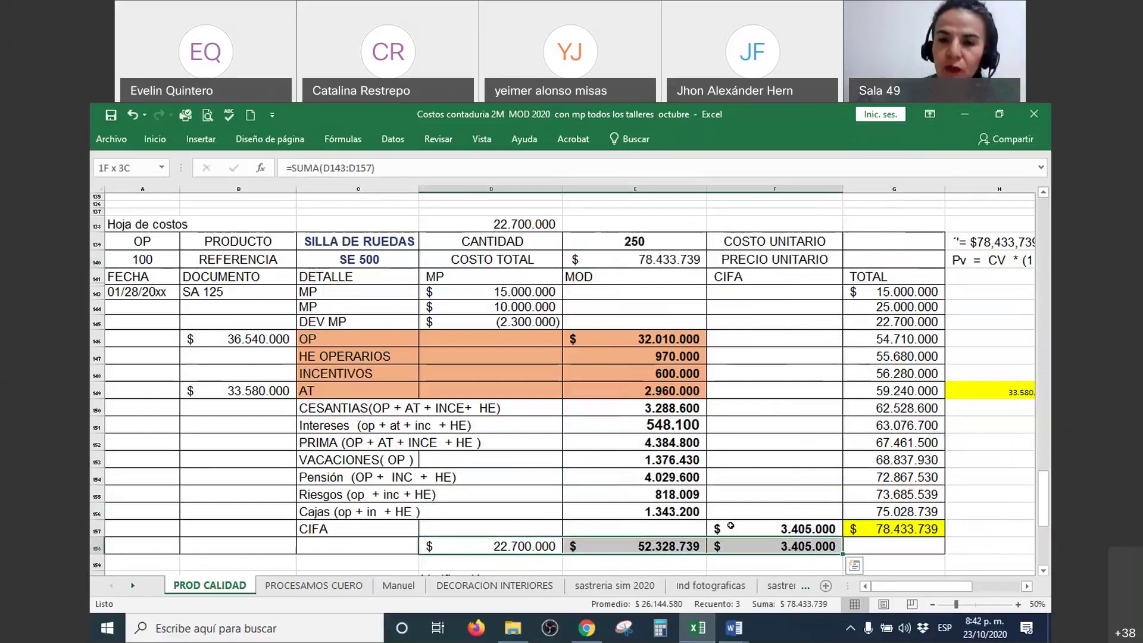
key(Tab)
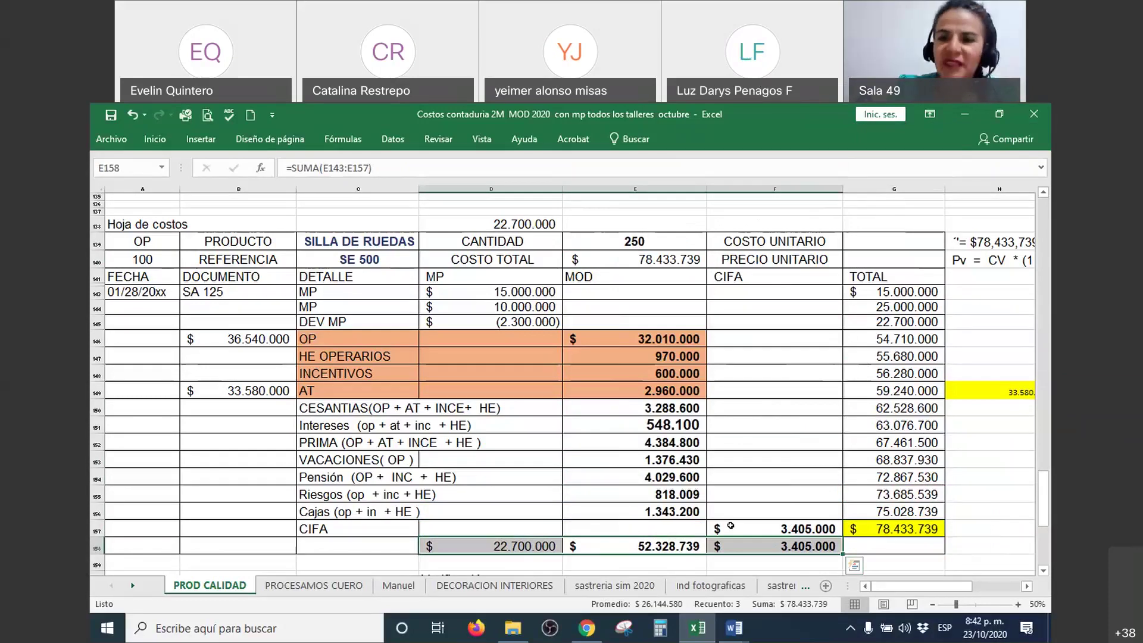
click(888, 240)
click(630, 262)
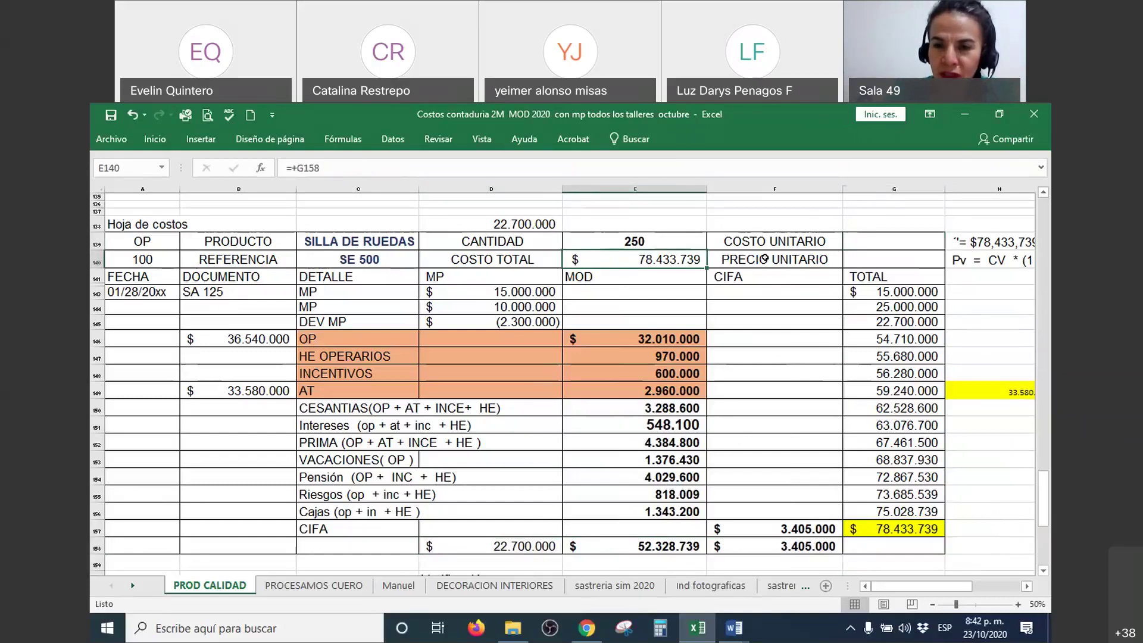
Apply black font colour to the COSTO UNITARIO amount in G139
click(867, 241)
right_click(868, 241)
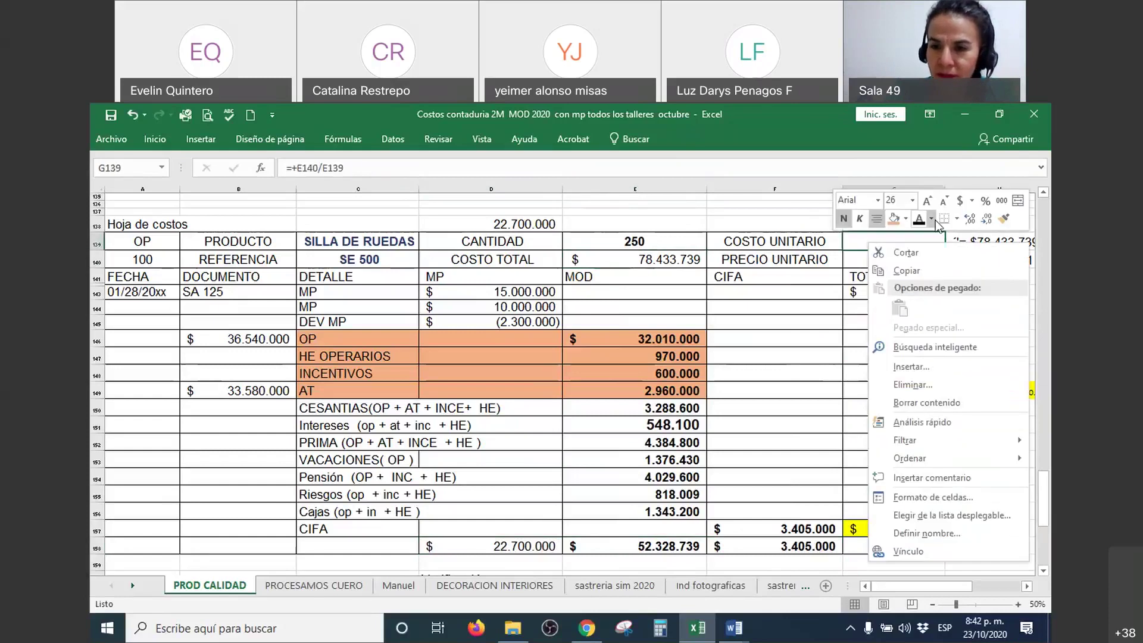
key(Escape)
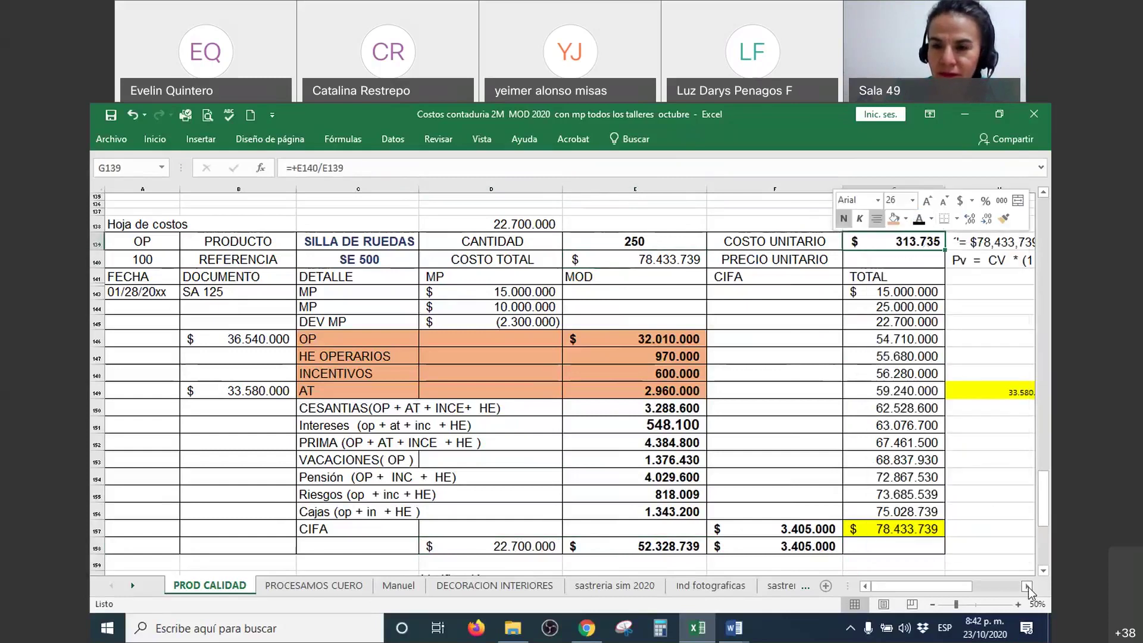
Widen column H so the sale price formula beside the cost sheet fits in its cell
click(1027, 586)
click(1026, 586)
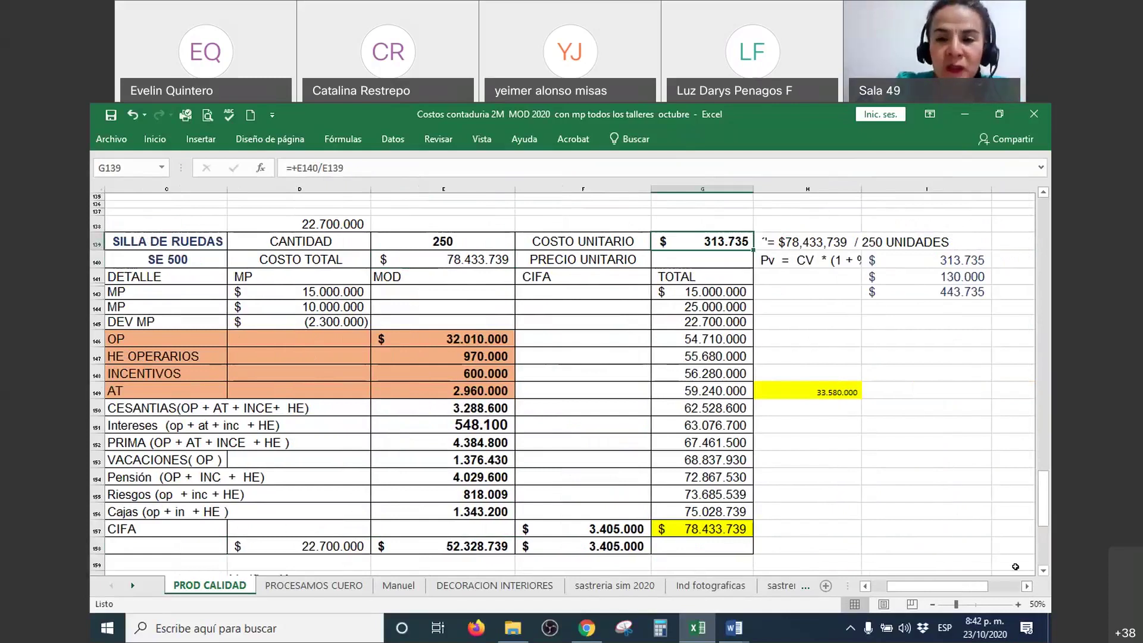
drag(861, 190, 893, 189)
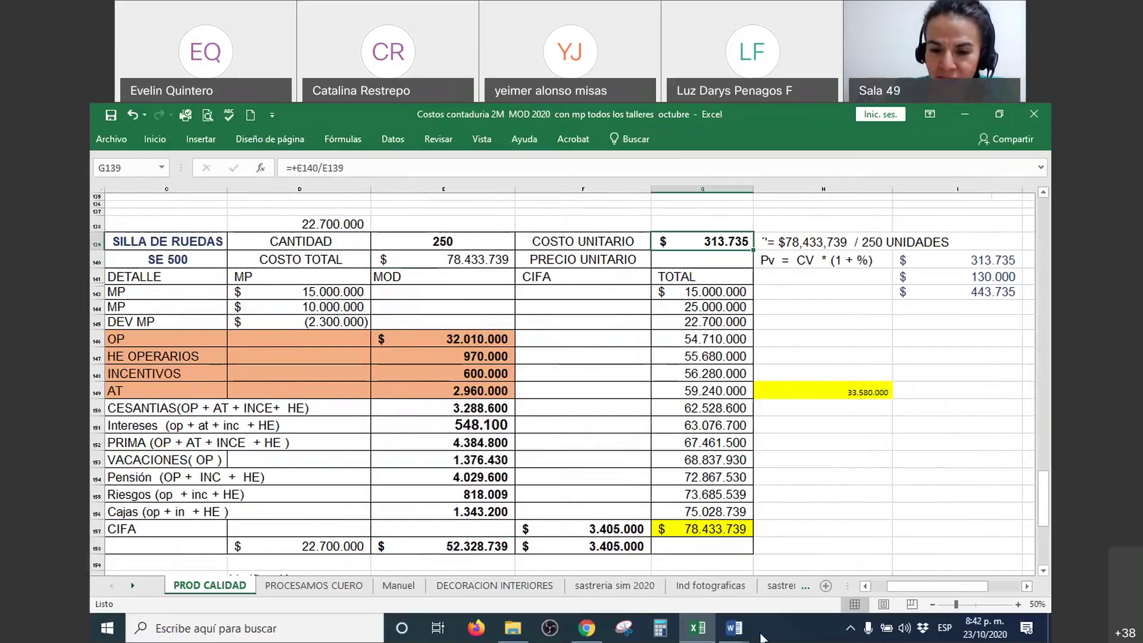
Switch to the Word document 2020 Costos Contaduría 1 2020 and select the phrase giving the unit sale price over cost
click(734, 628)
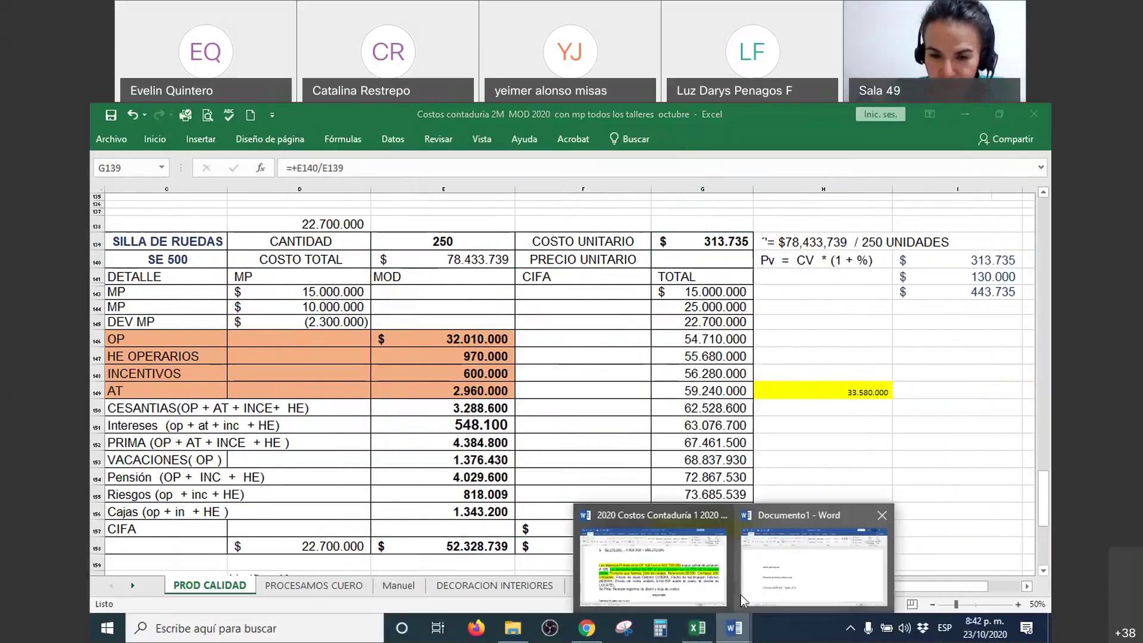
click(665, 581)
drag(344, 332, 826, 342)
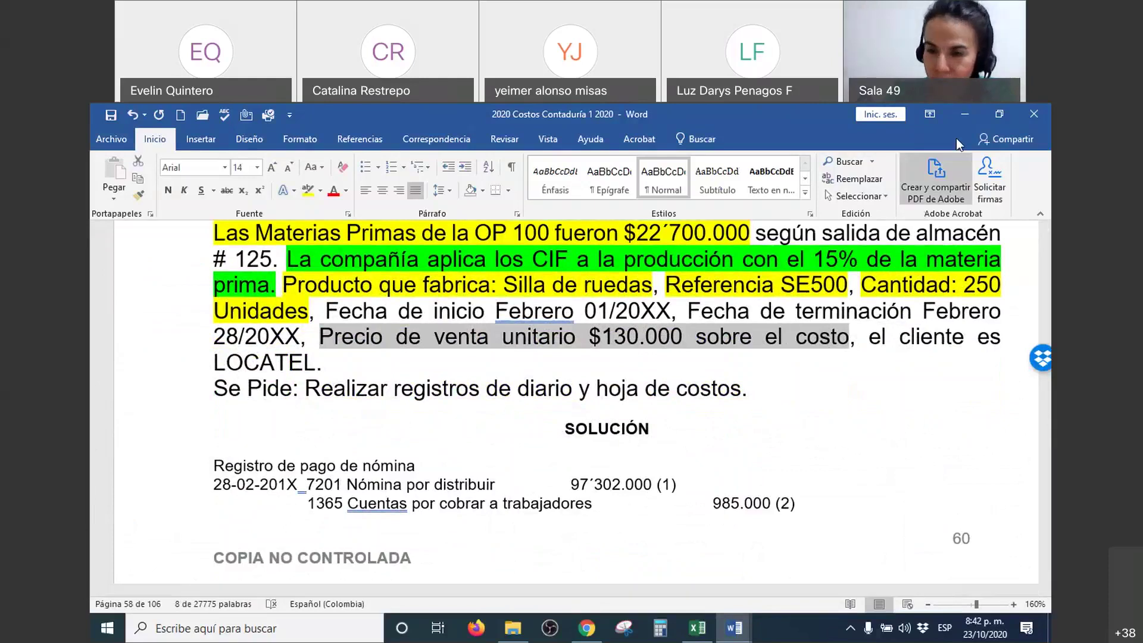
Return to the Excel cost sheet, mark the sale price formula and the COSTO UNITARIO amount with red pen strokes, and clear both marks
click(964, 114)
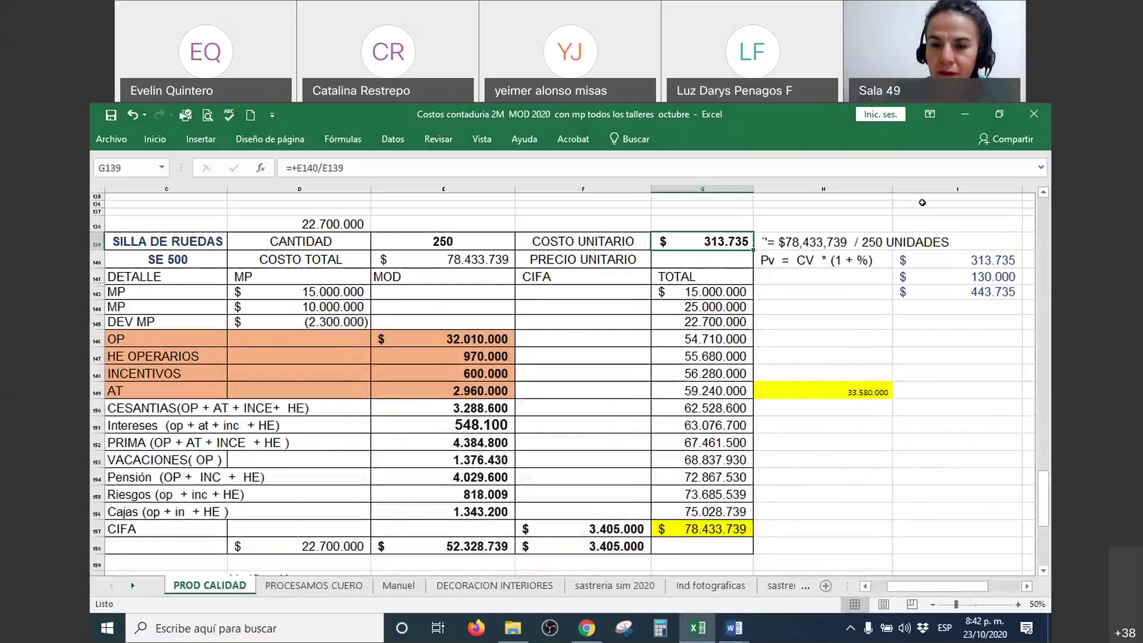
click(707, 260)
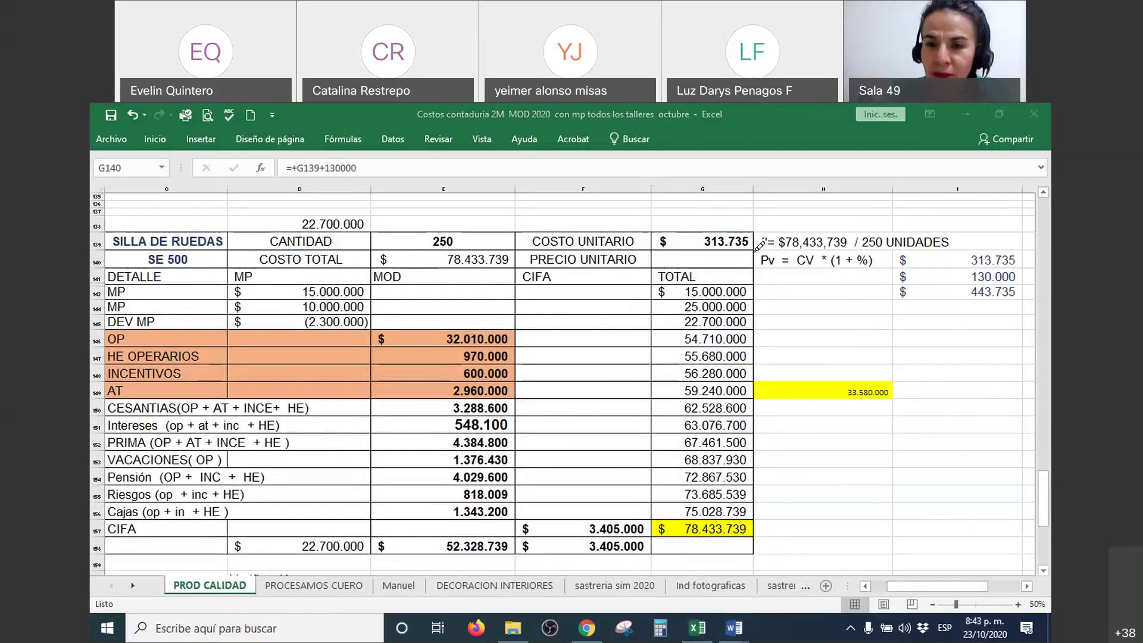
mouse_move(756, 250)
mouse_down()
mouse_move(757, 287)
mouse_move(879, 288)
mouse_move(890, 238)
mouse_move(757, 248)
mouse_up()
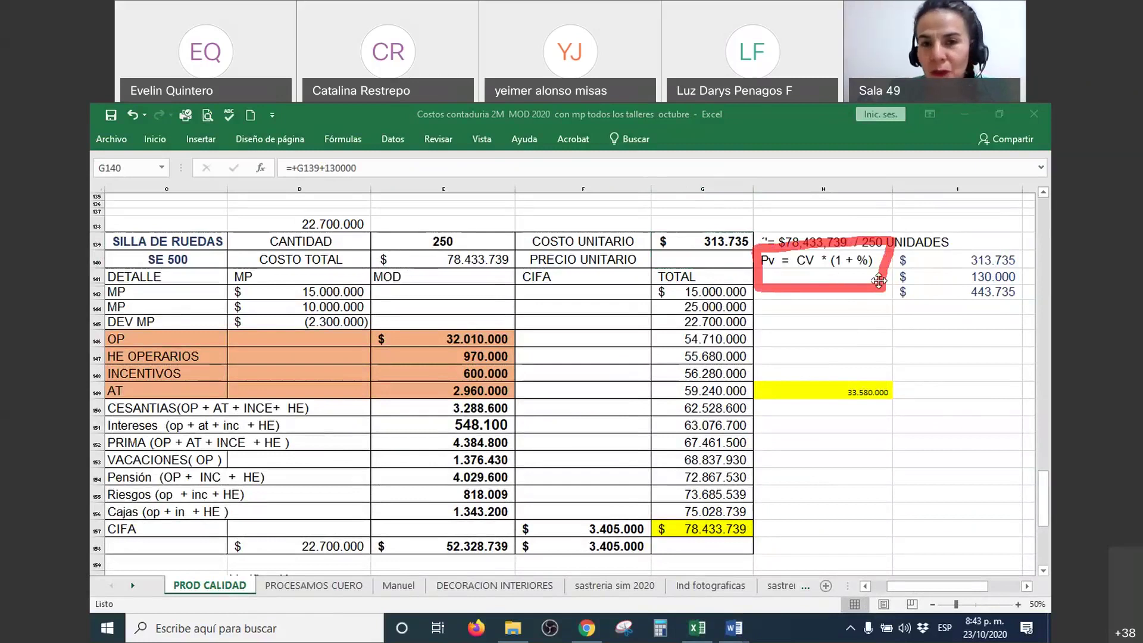
mouse_move(685, 234)
mouse_down()
mouse_move(691, 244)
mouse_move(714, 217)
mouse_up()
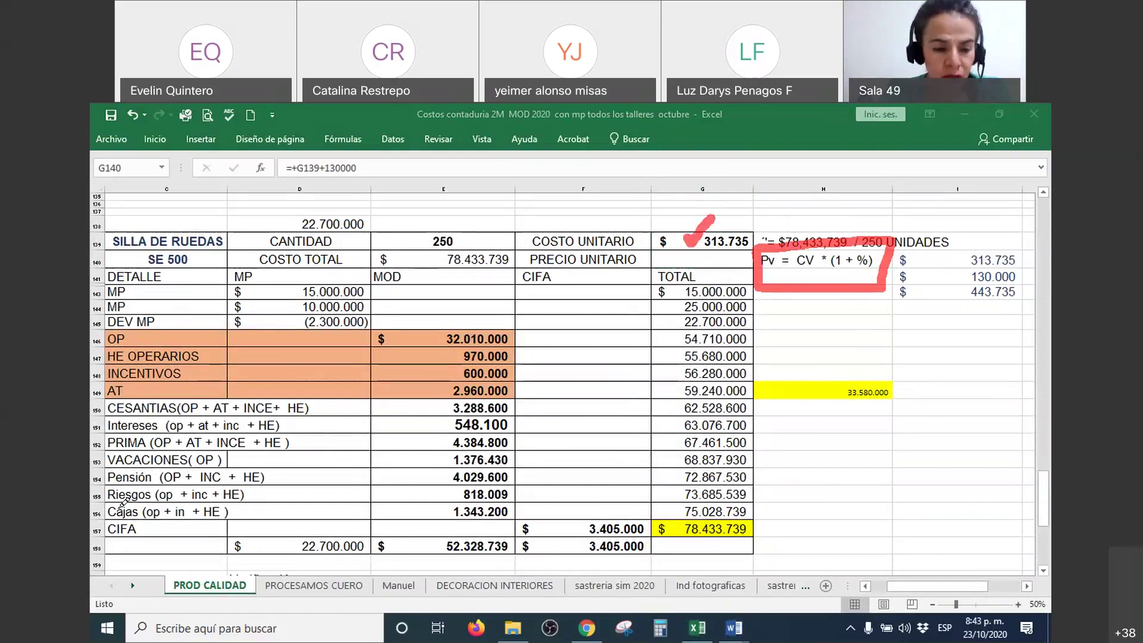
key(ctrl+z)
key(ctrl+z)
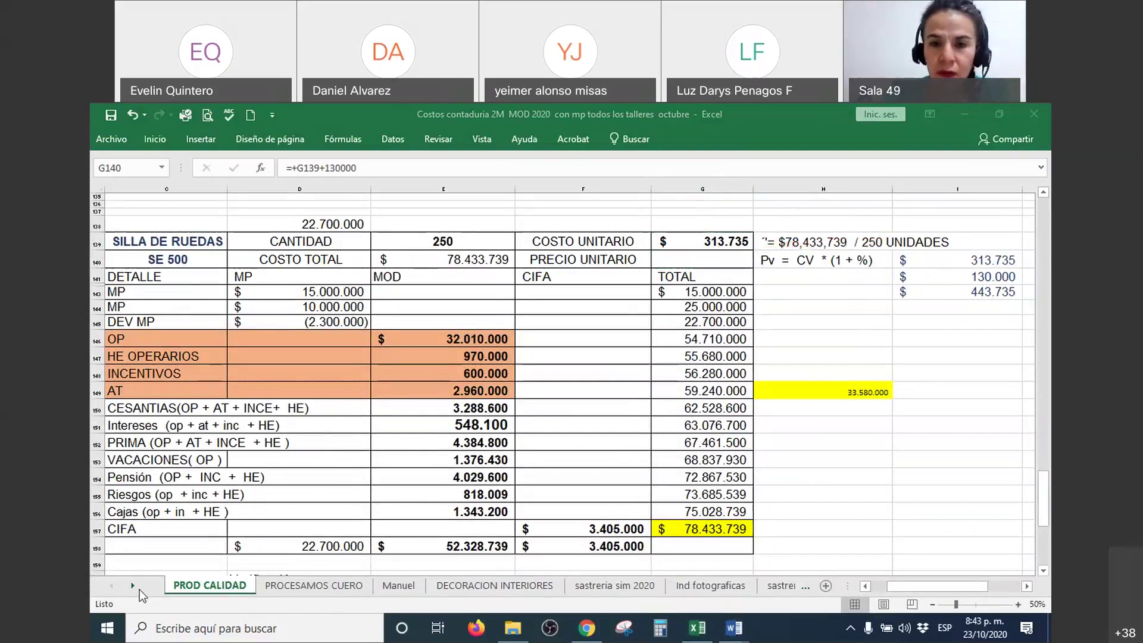
Apply black font colour to the PRECIO UNITARIO amount in G140
click(690, 259)
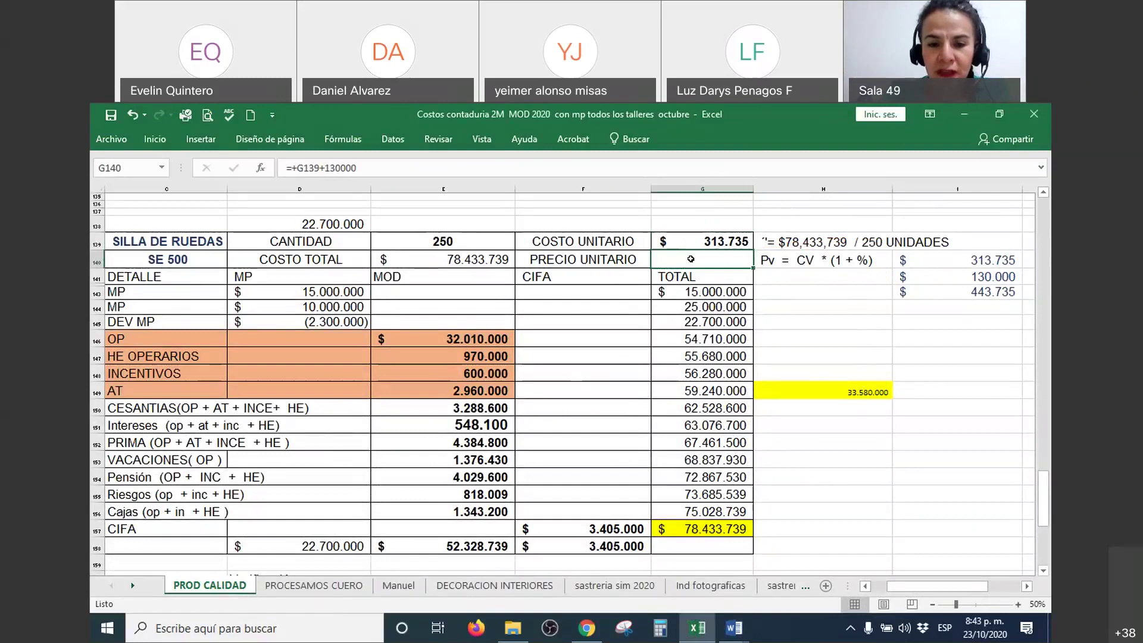
right_click(690, 259)
click(777, 237)
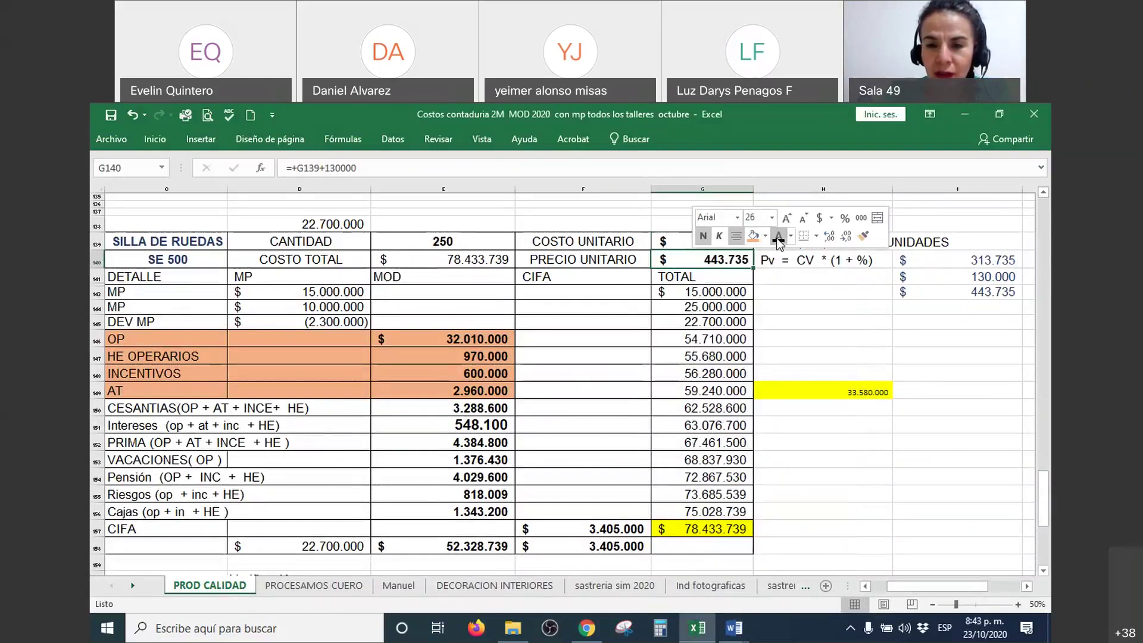
click(814, 356)
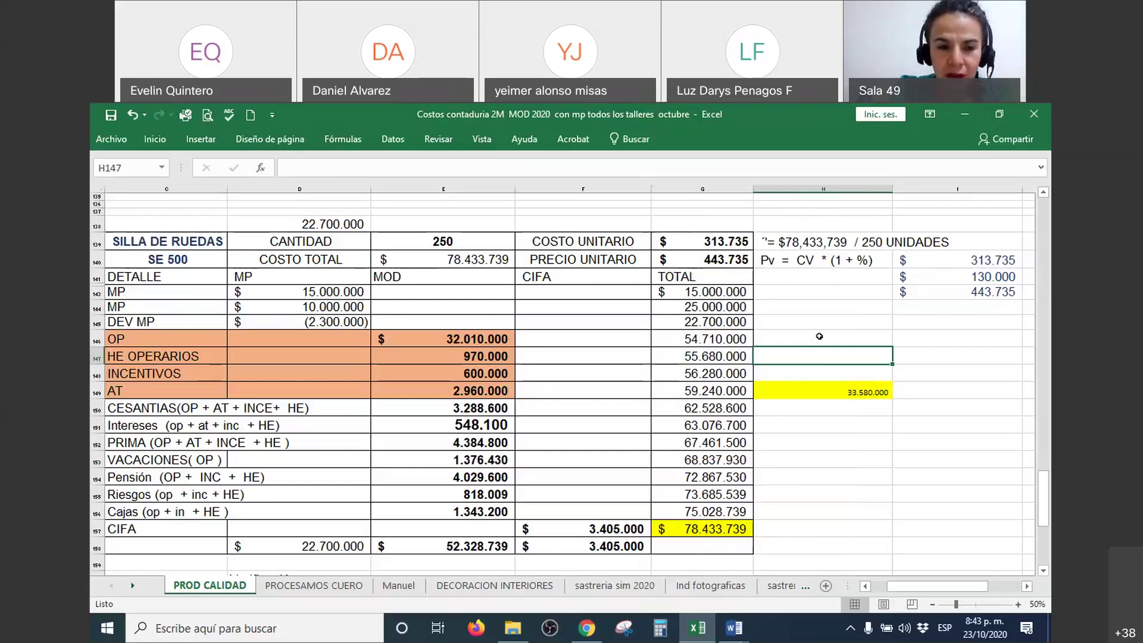
Examine the Hoja de costos from column A down to the 1410 entries in the Verificación block
key(Left)
key(Left)
key(Left)
key(Left)
key(Left)
key(Left)
key(Left)
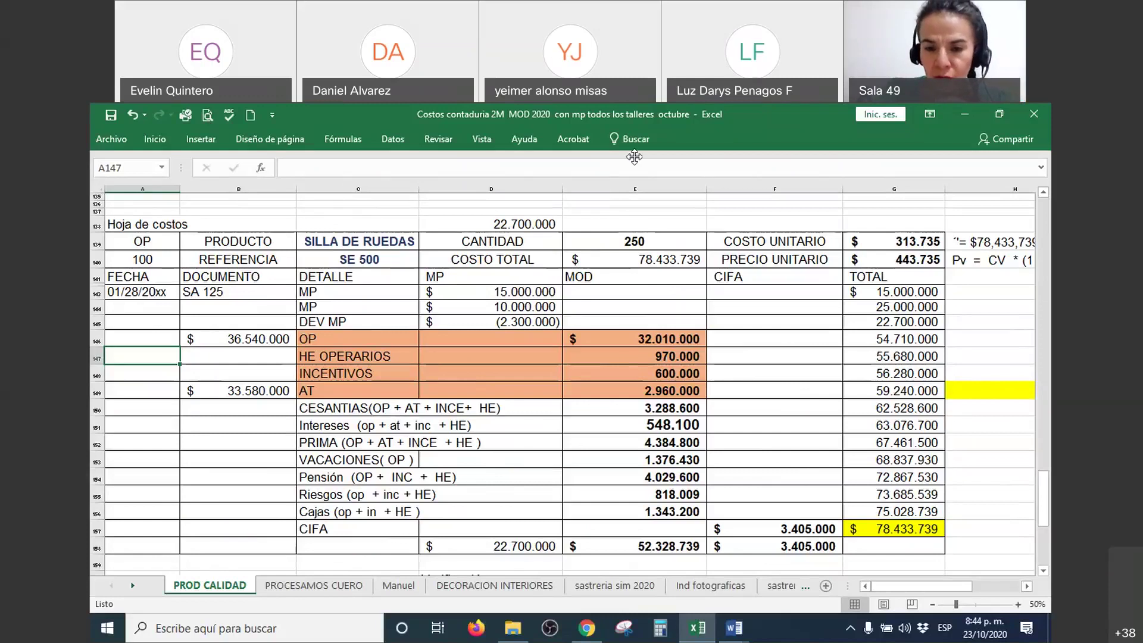
click(640, 529)
scroll(643, 512, down, 4)
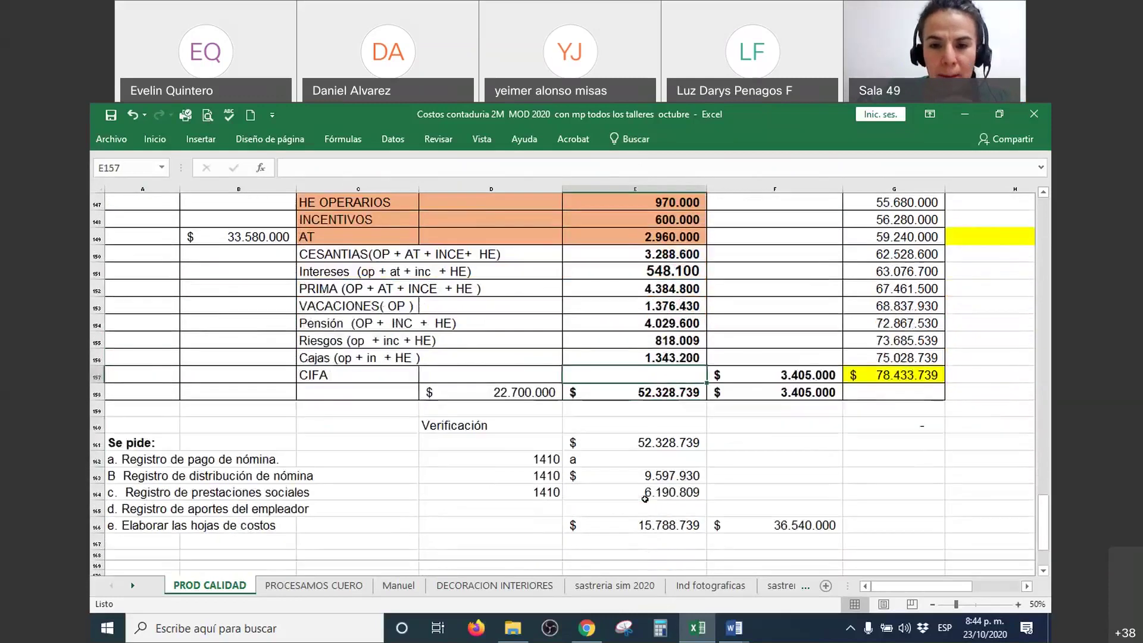
scroll(645, 498, down, 1)
click(526, 410)
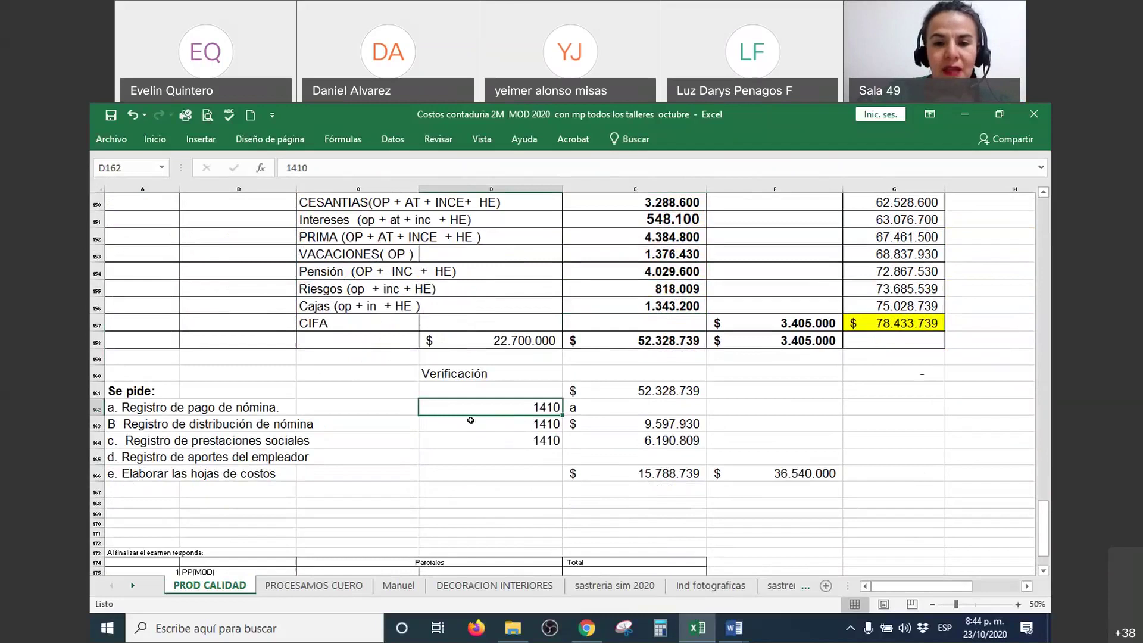
Replace the text in E162 of the Verificación block with a reference to the PP(MOD) payroll distribution amount in C106
click(631, 409)
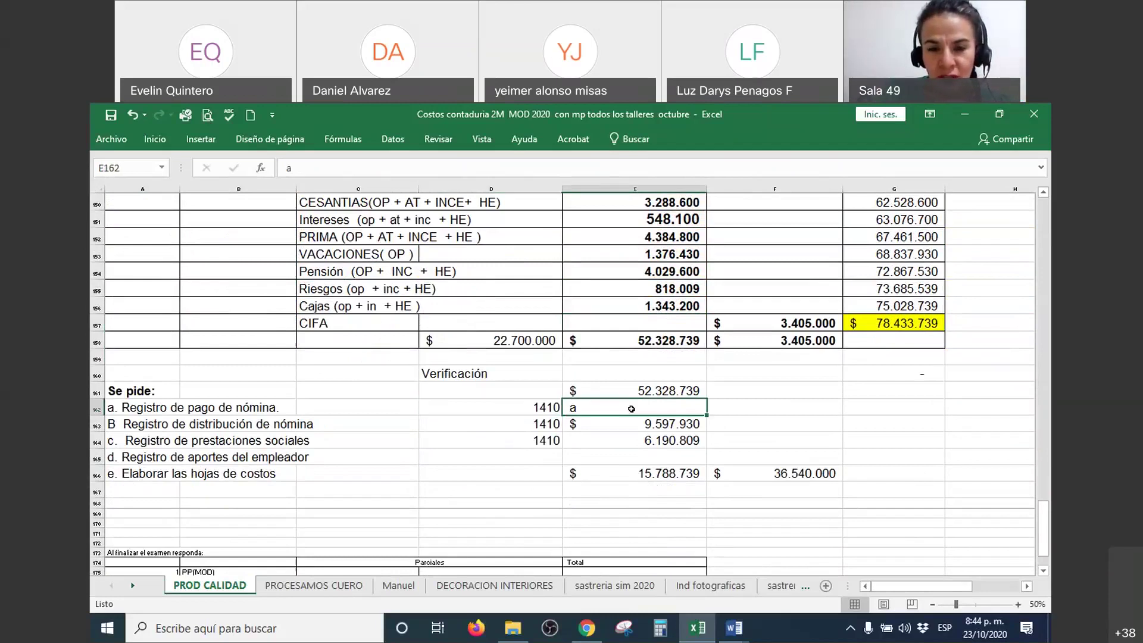
text(+)
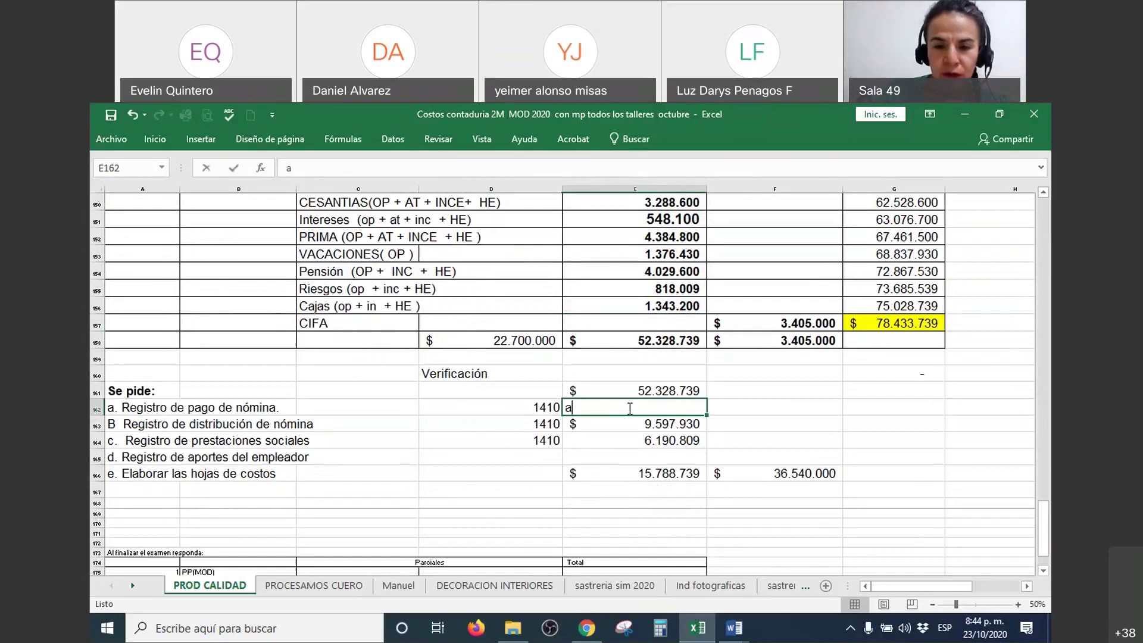
scroll(492, 421, up, 14)
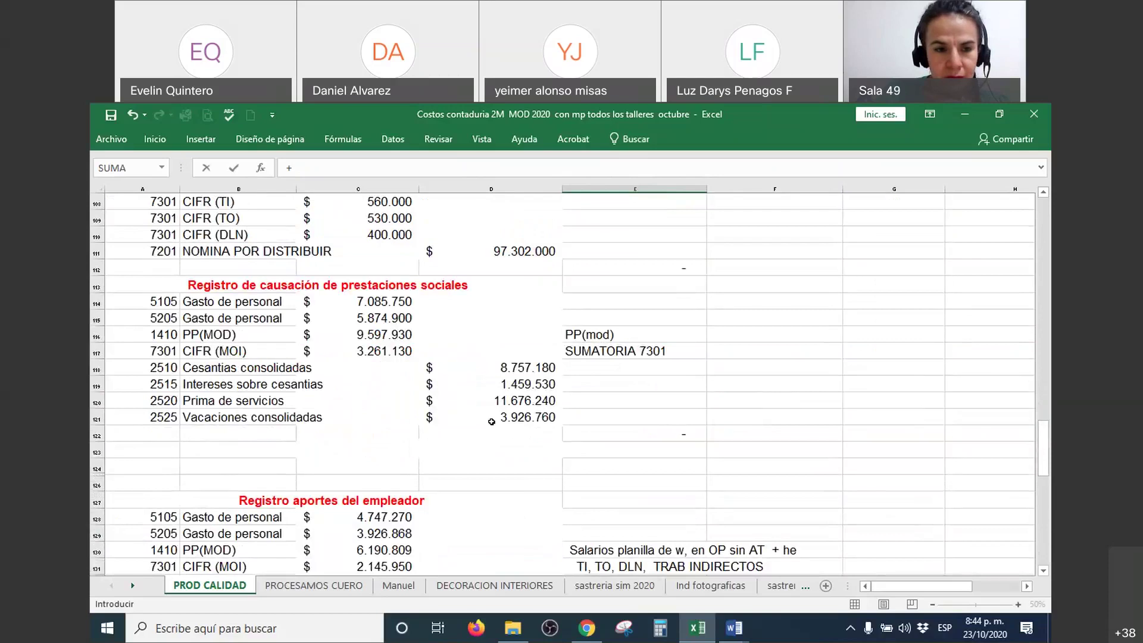
scroll(492, 422, up, 4)
click(390, 369)
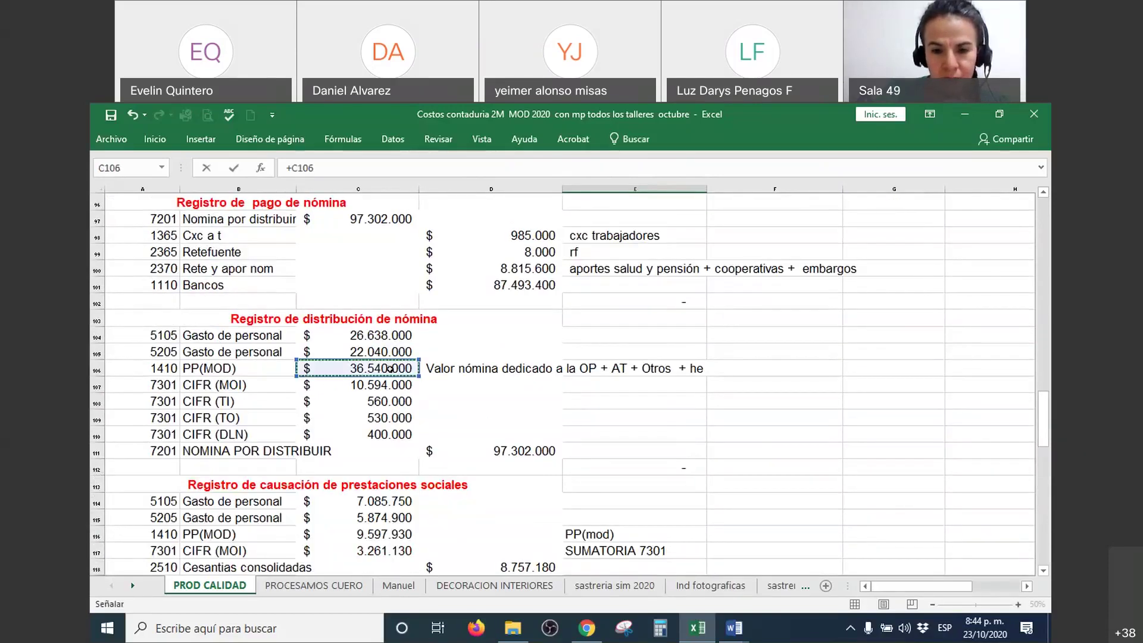
key(Return)
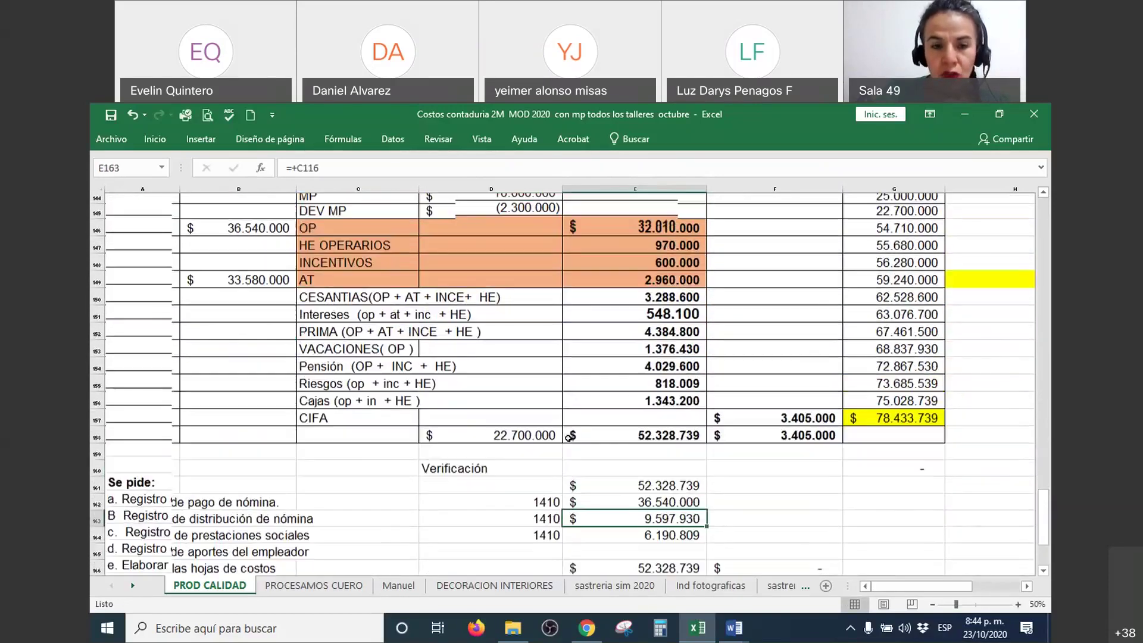
Insert a blank column before the account codes in column A and widen it
scroll(568, 438, up, 1)
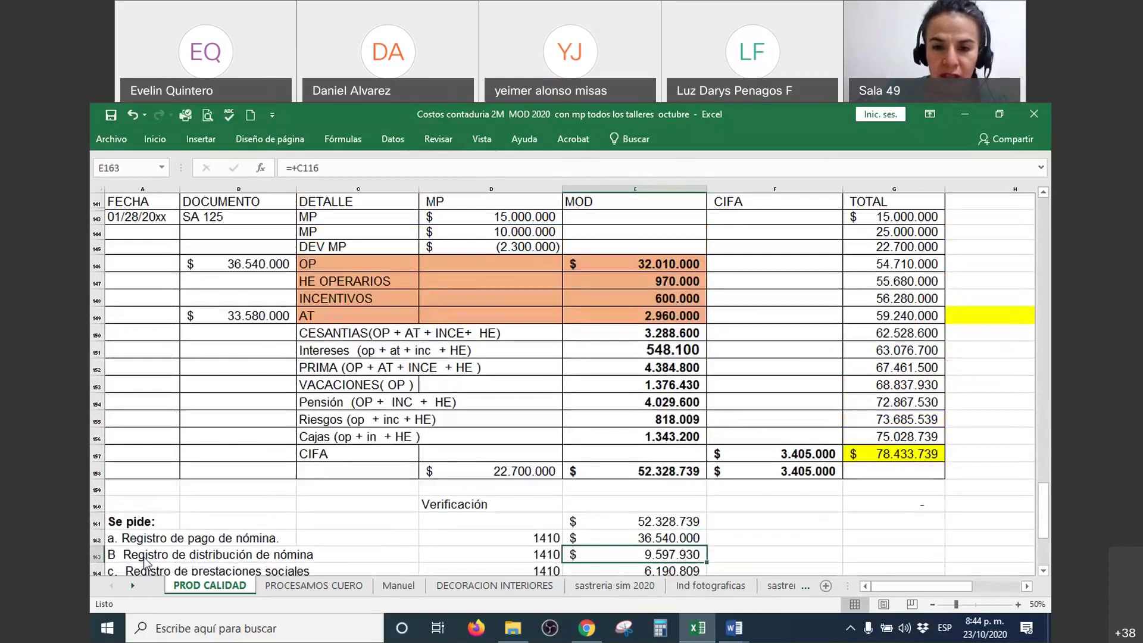
scroll(302, 505, up, 1)
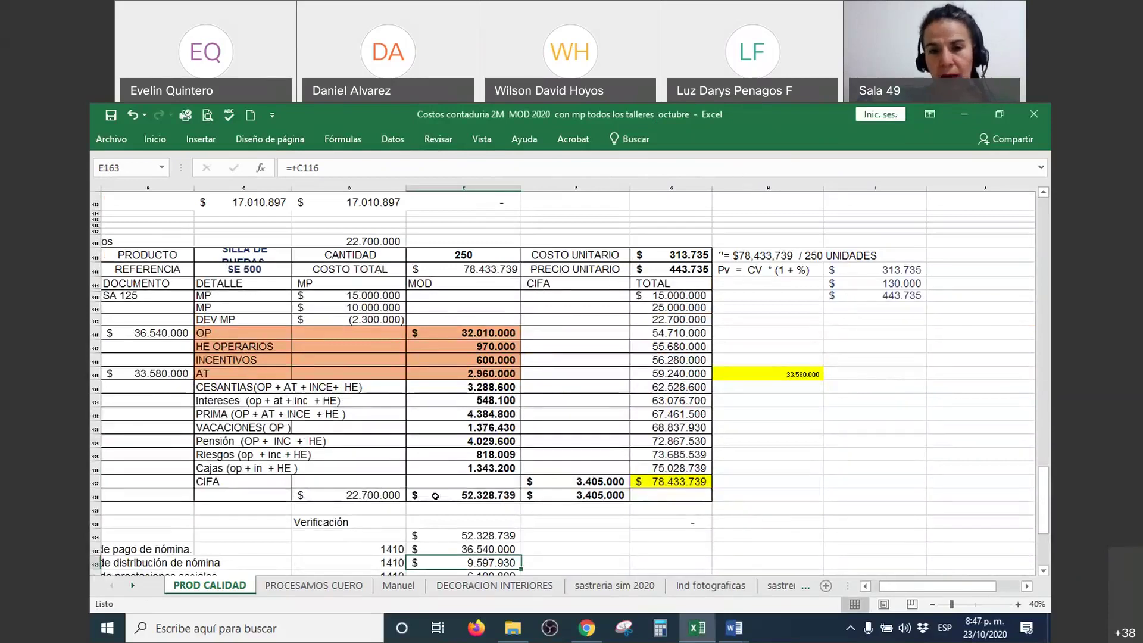
scroll(550, 444, down, 1)
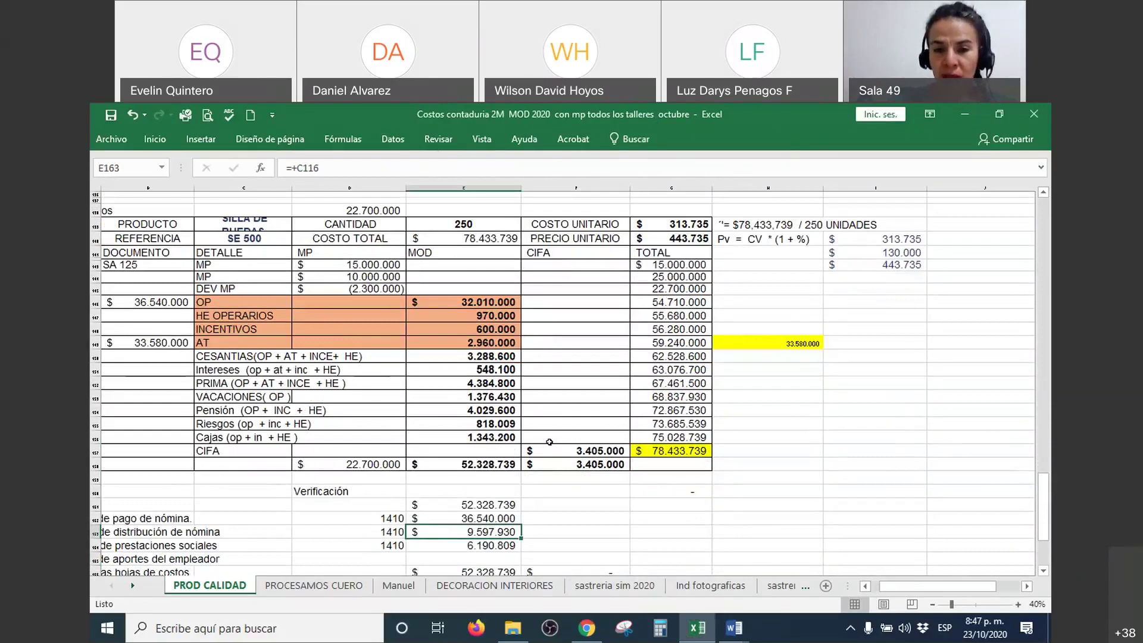
scroll(406, 392, up, 10)
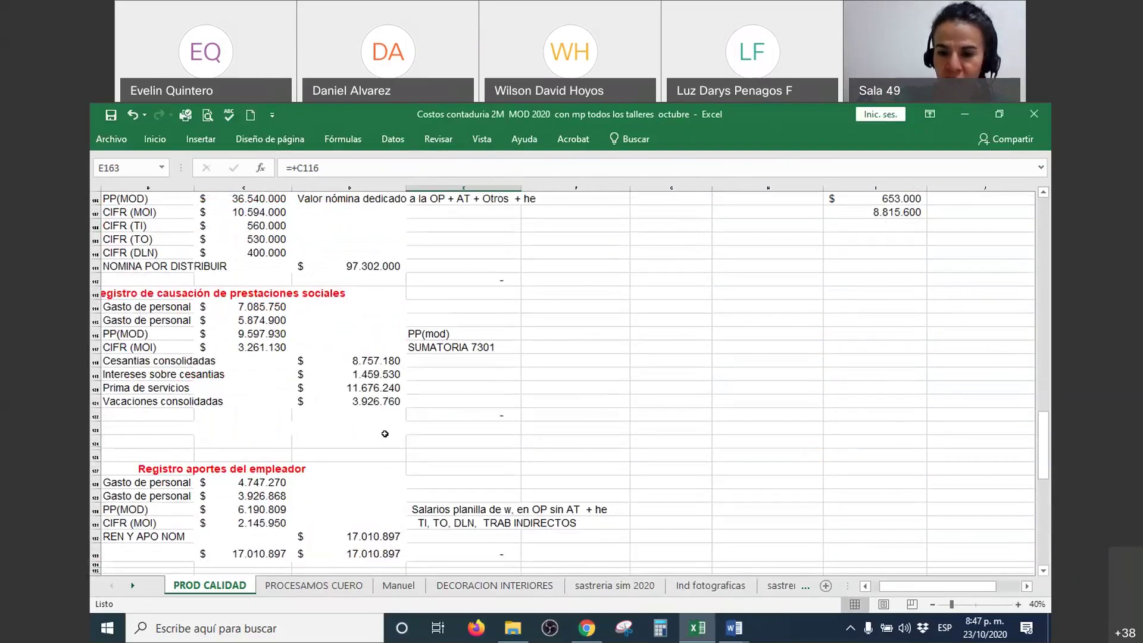
click(864, 587)
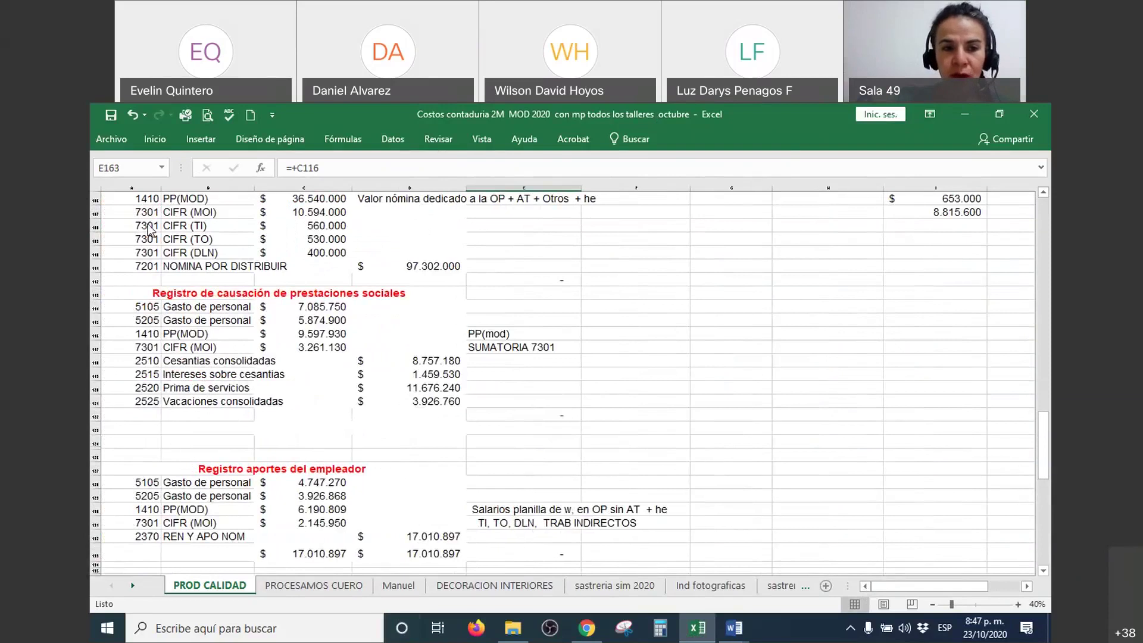
click(137, 185)
right_click(137, 184)
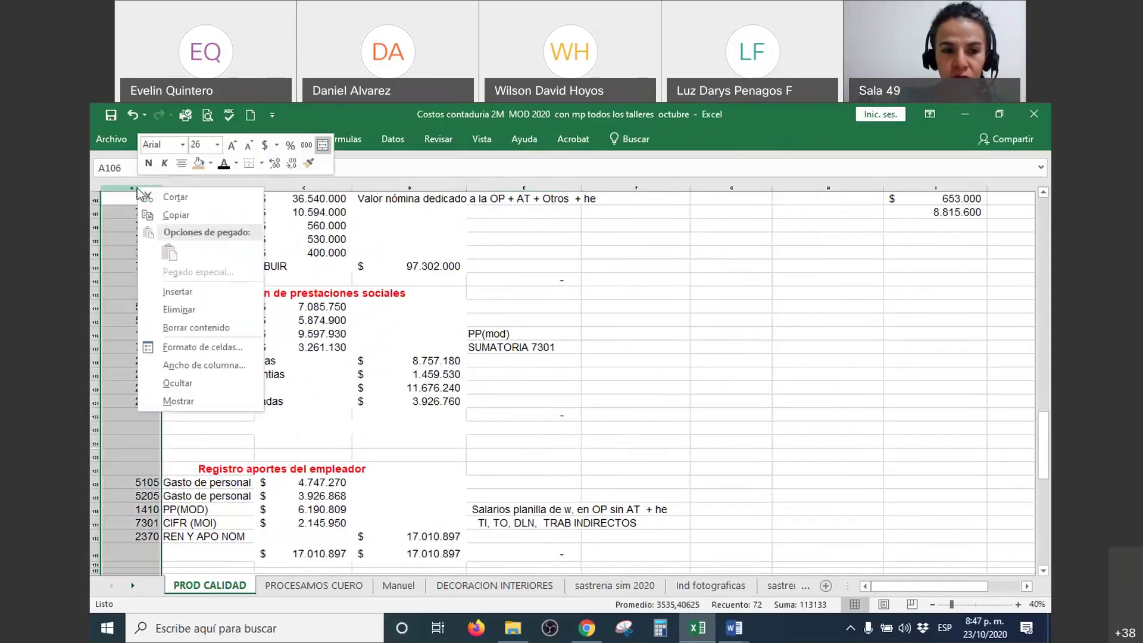
key(Escape)
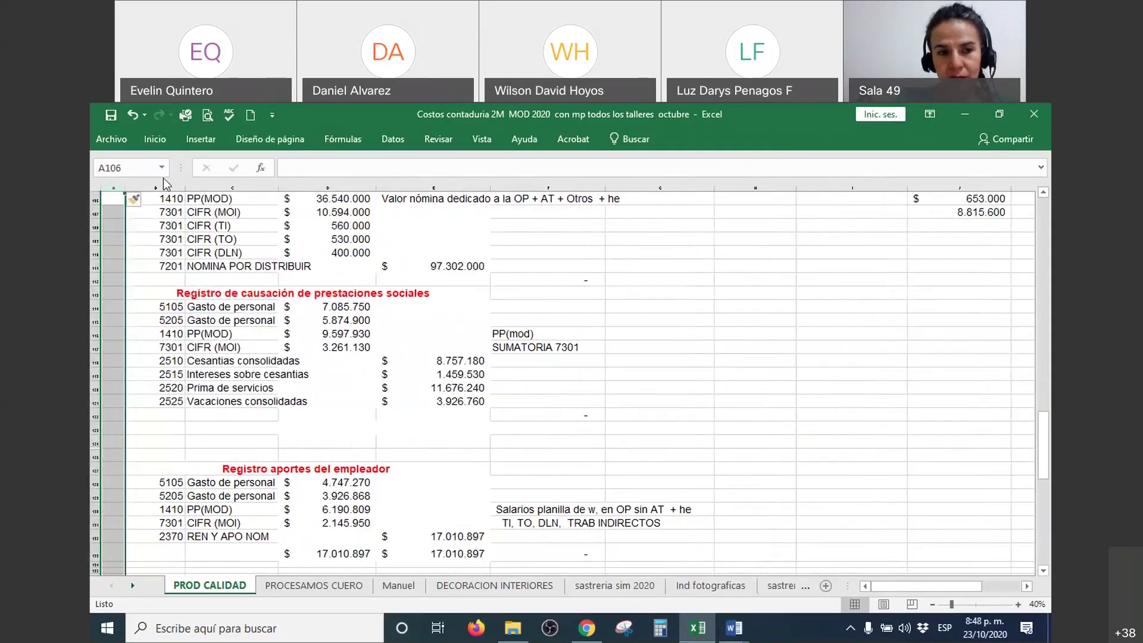
drag(125, 189, 214, 190)
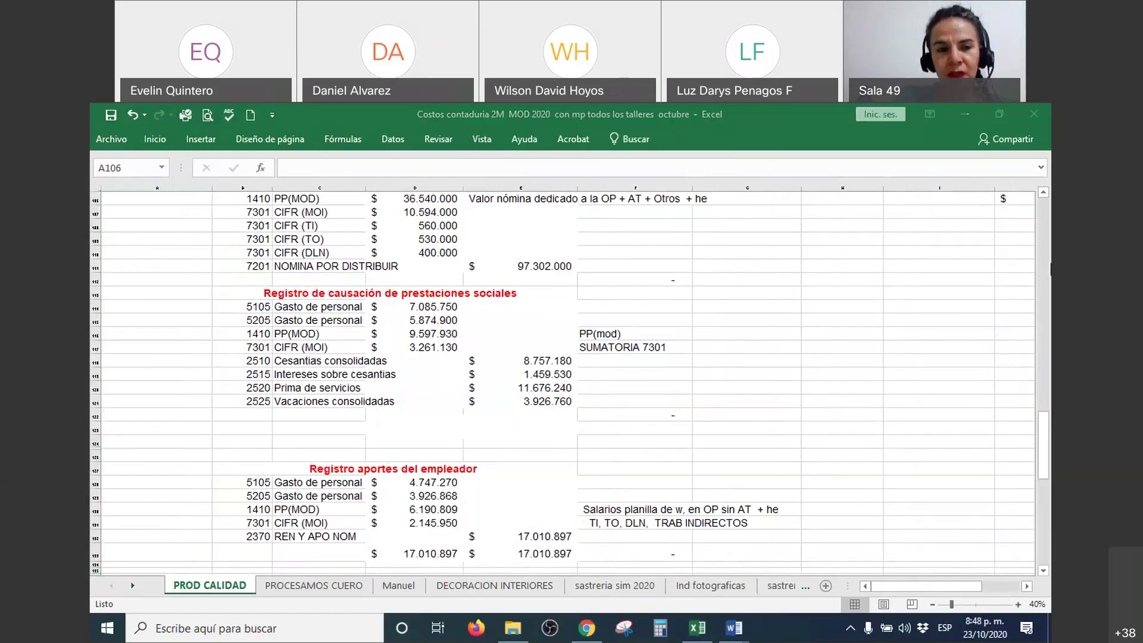
Select the 7301 CIFR (MOI) line and the 1410 PP(MOD) lines in the distribution, social benefits and employer contribution entries to compare them
drag(241, 215, 446, 214)
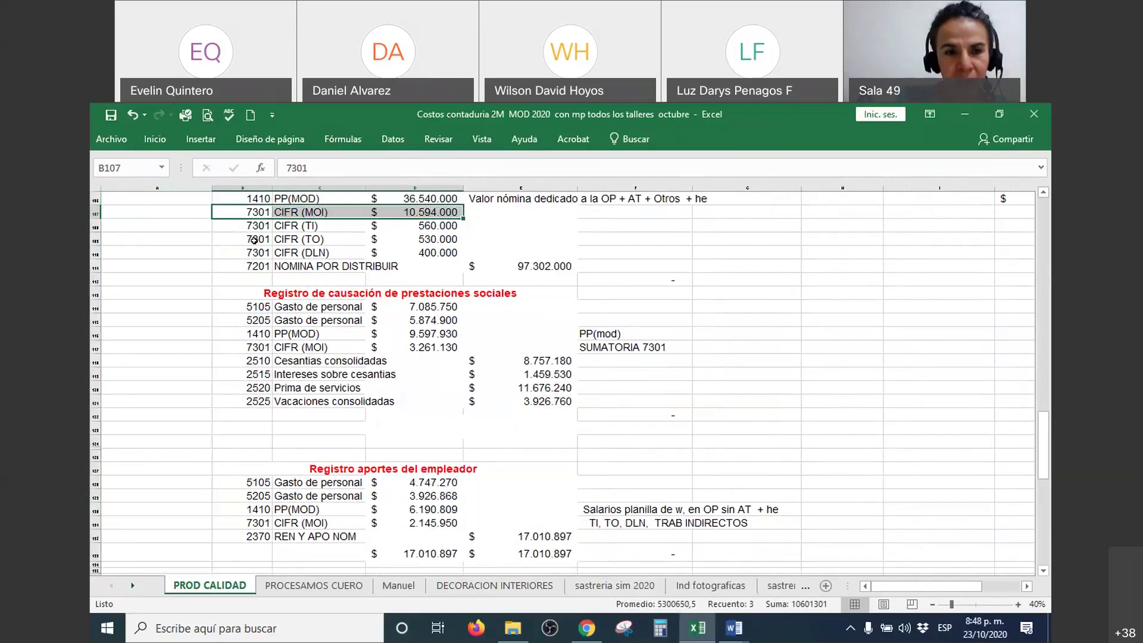
drag(250, 199, 446, 198)
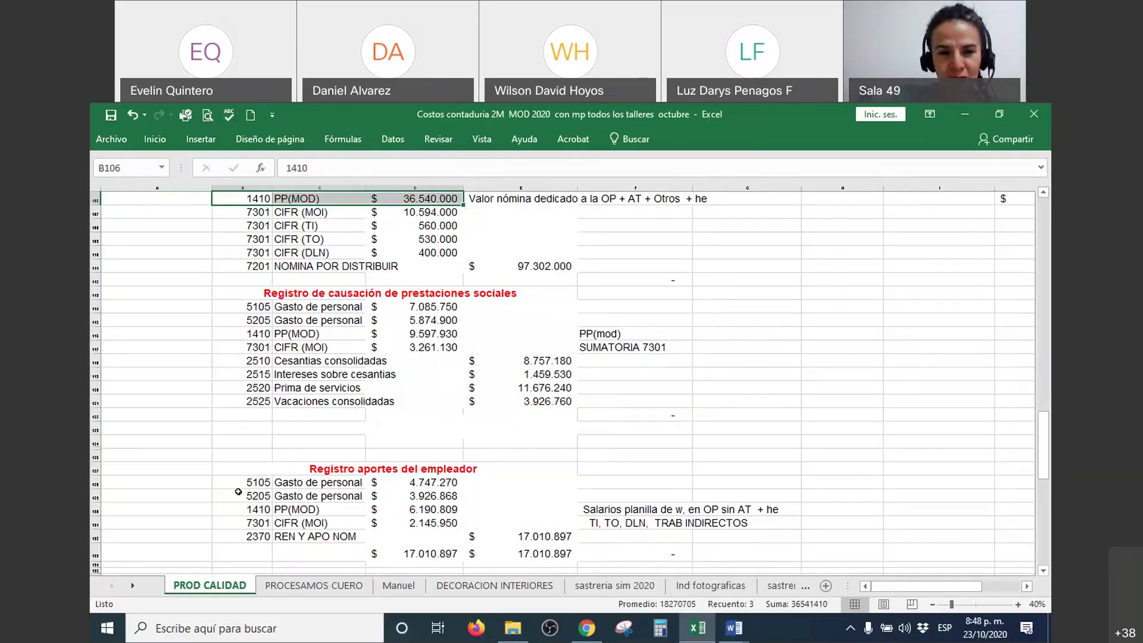
drag(250, 334, 446, 333)
key(ctrl+v)
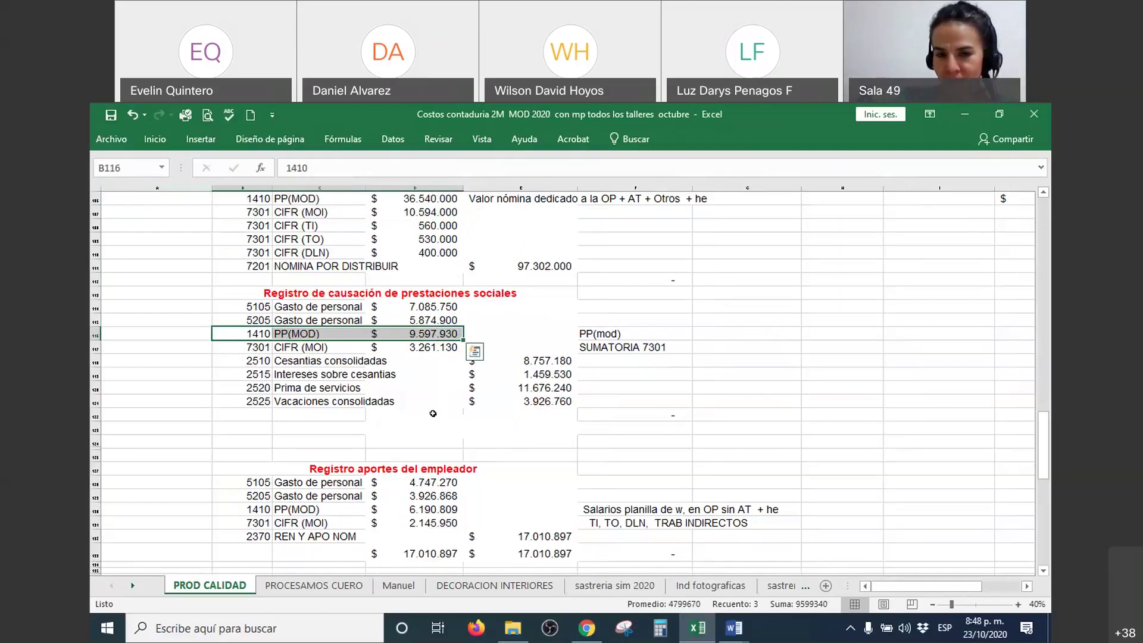
drag(250, 510, 445, 510)
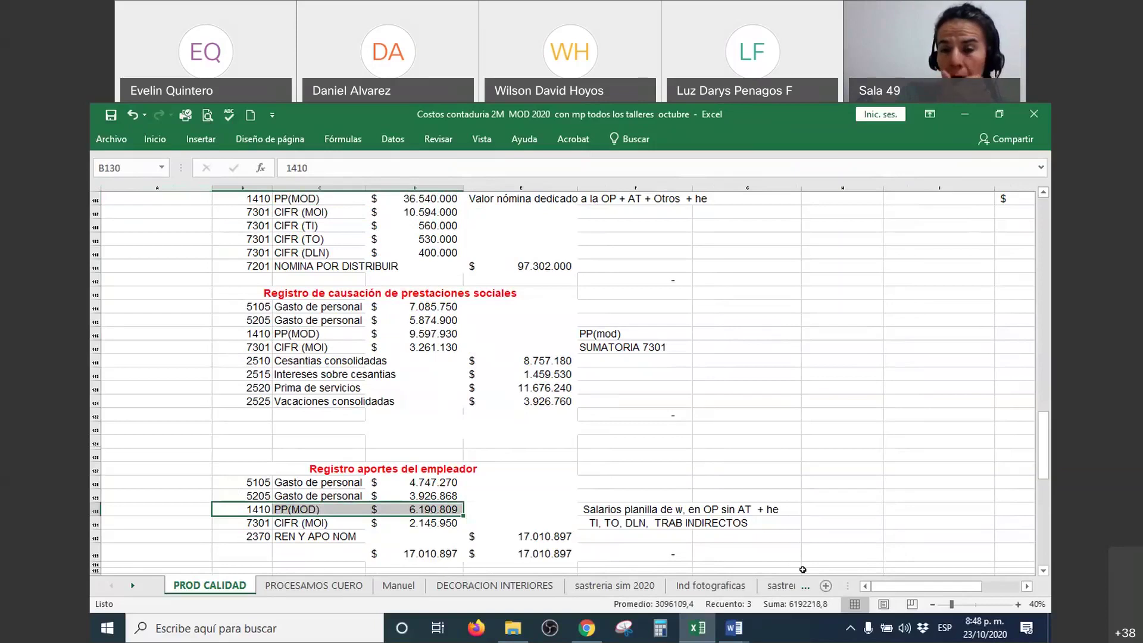
click(783, 439)
Enlarge the font of the MOD total in F158 of the Hoja de costos
scroll(777, 431, down, 9)
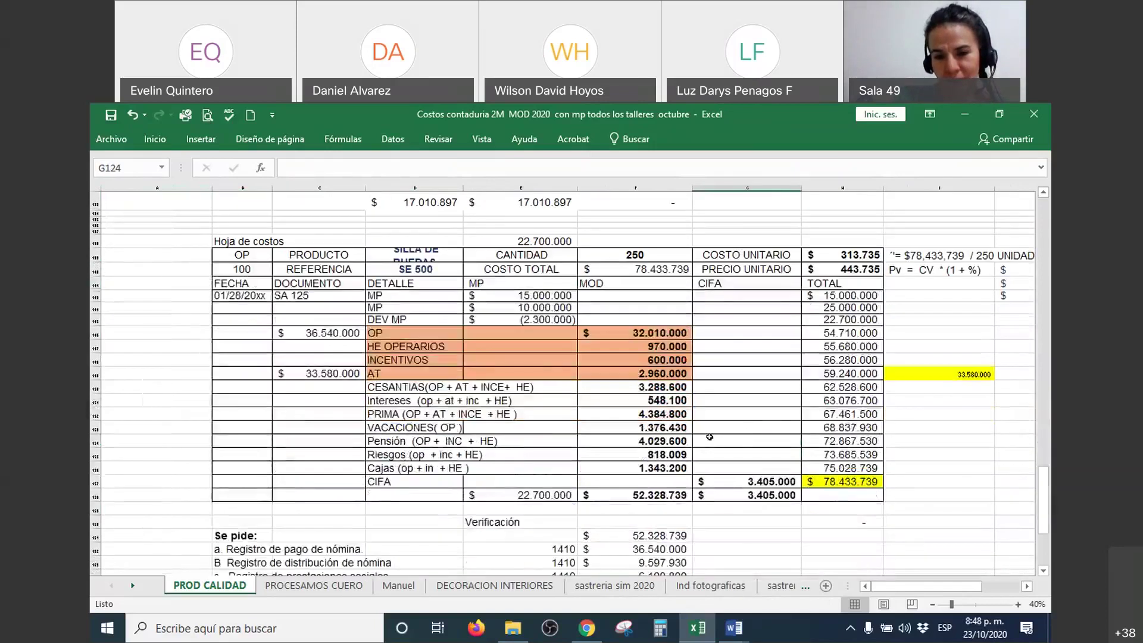
click(639, 493)
scroll(639, 492, down, 1)
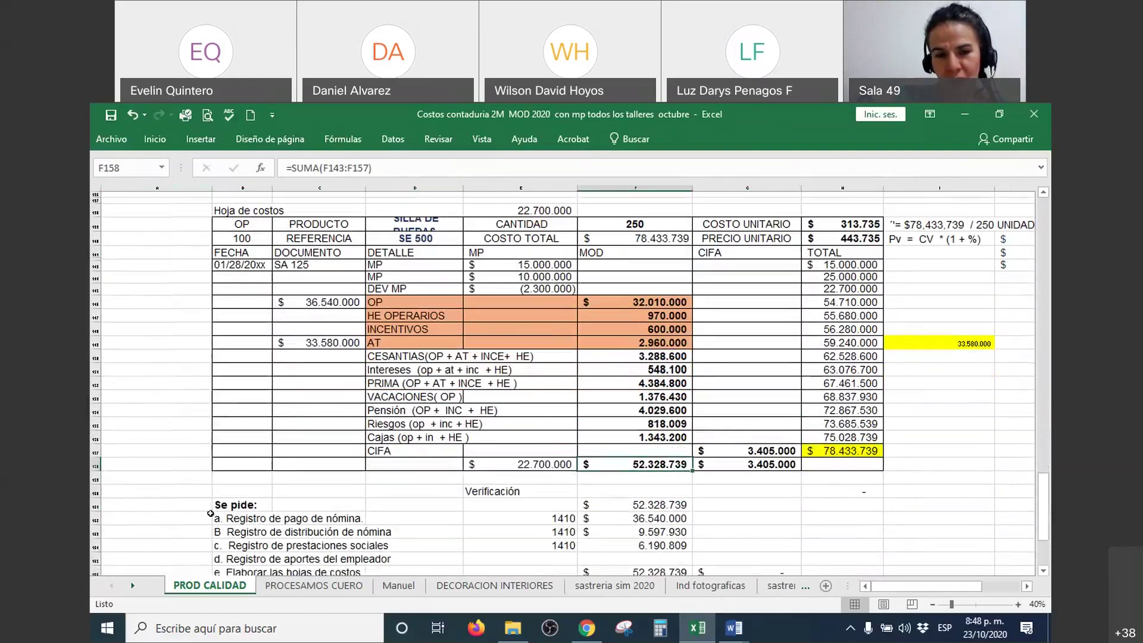
right_click(620, 469)
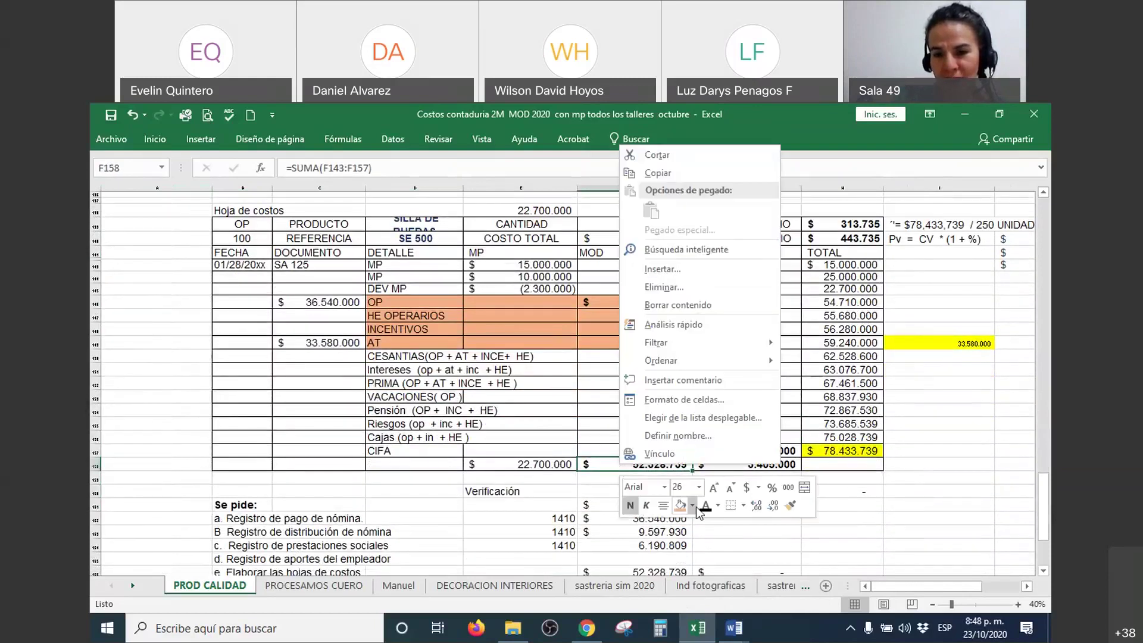
click(714, 487)
click(714, 487)
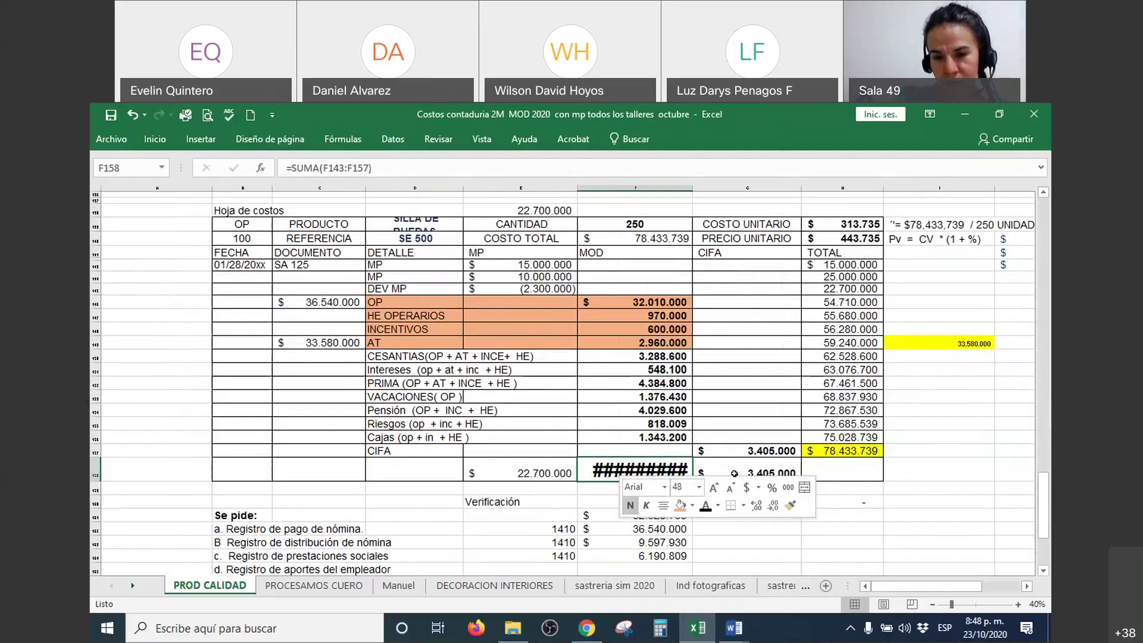
click(952, 436)
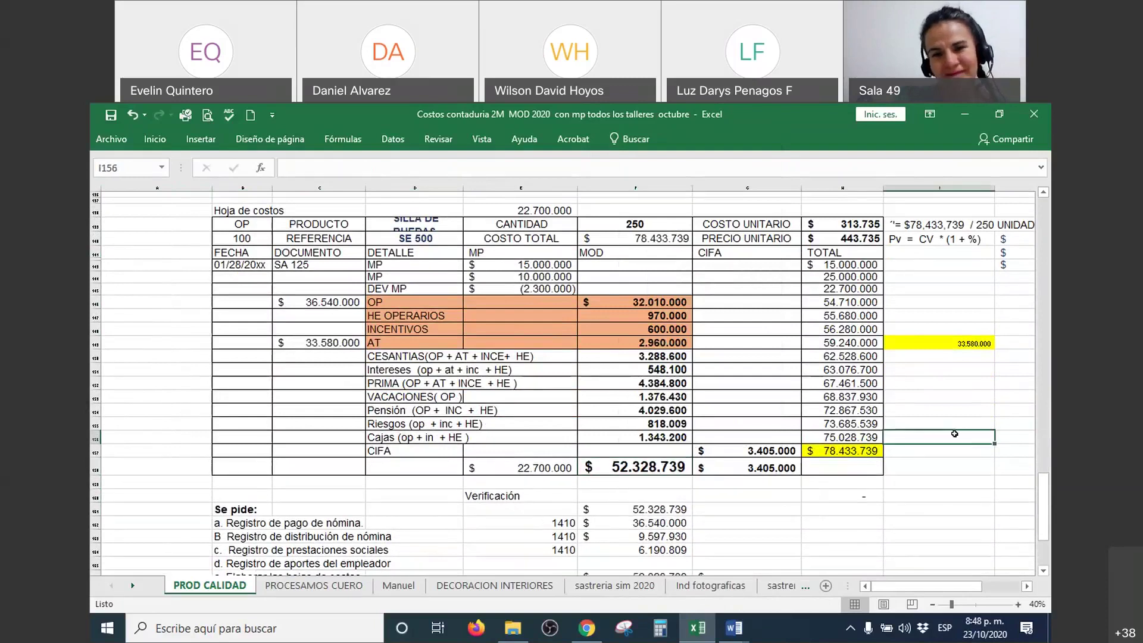
Select the Se pide list together with its 1410 verification amounts in B161:F166
scroll(952, 433, down, 1)
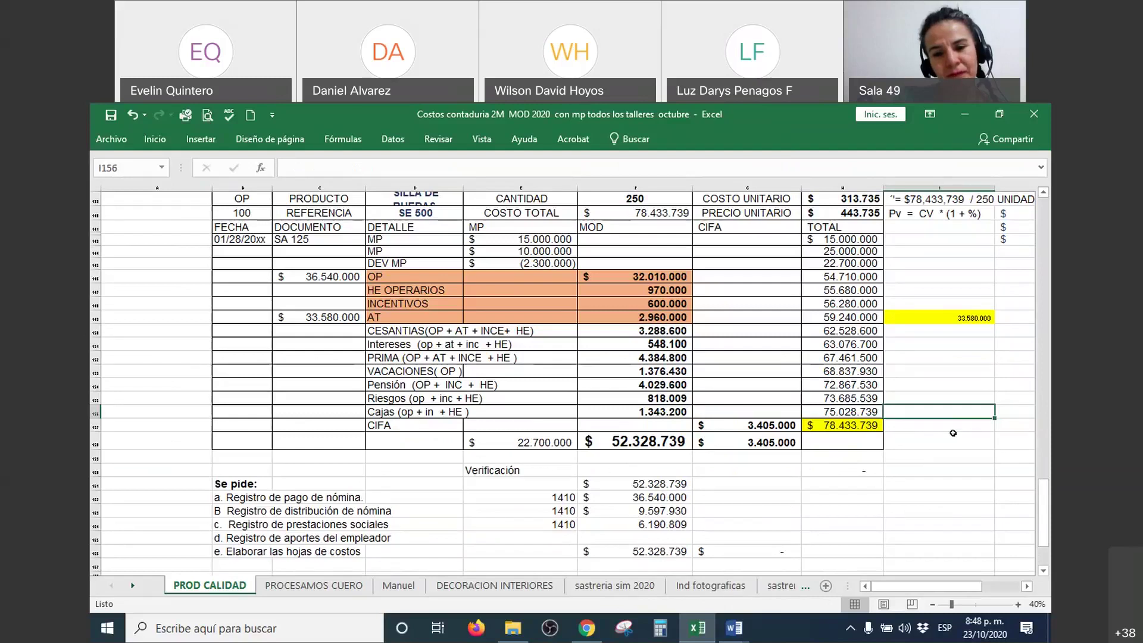
drag(243, 486, 678, 553)
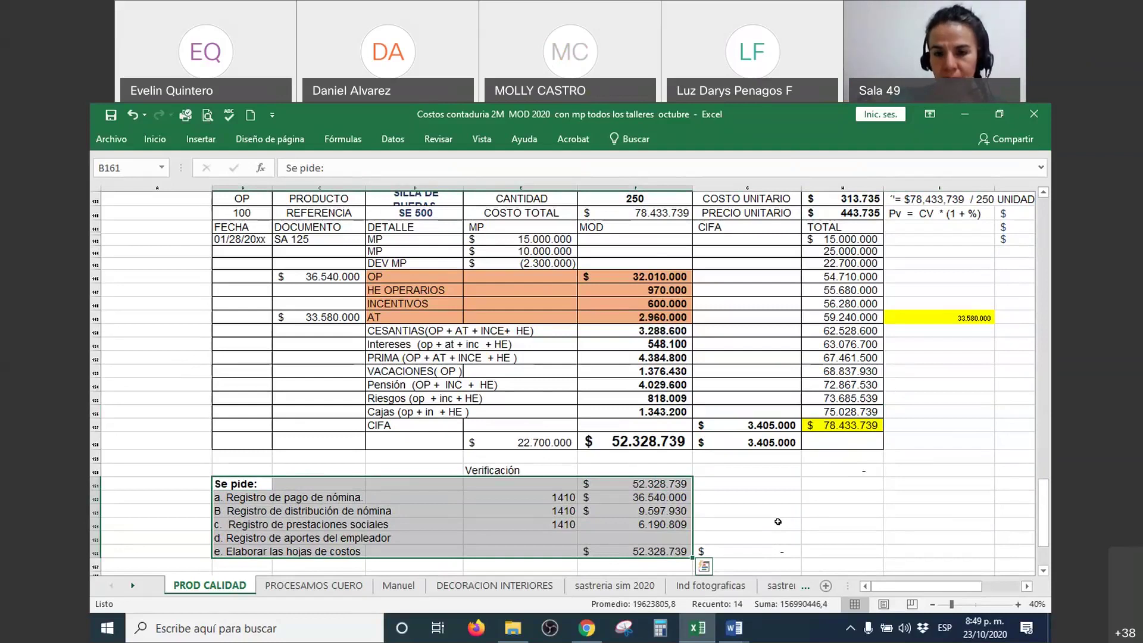
click(795, 512)
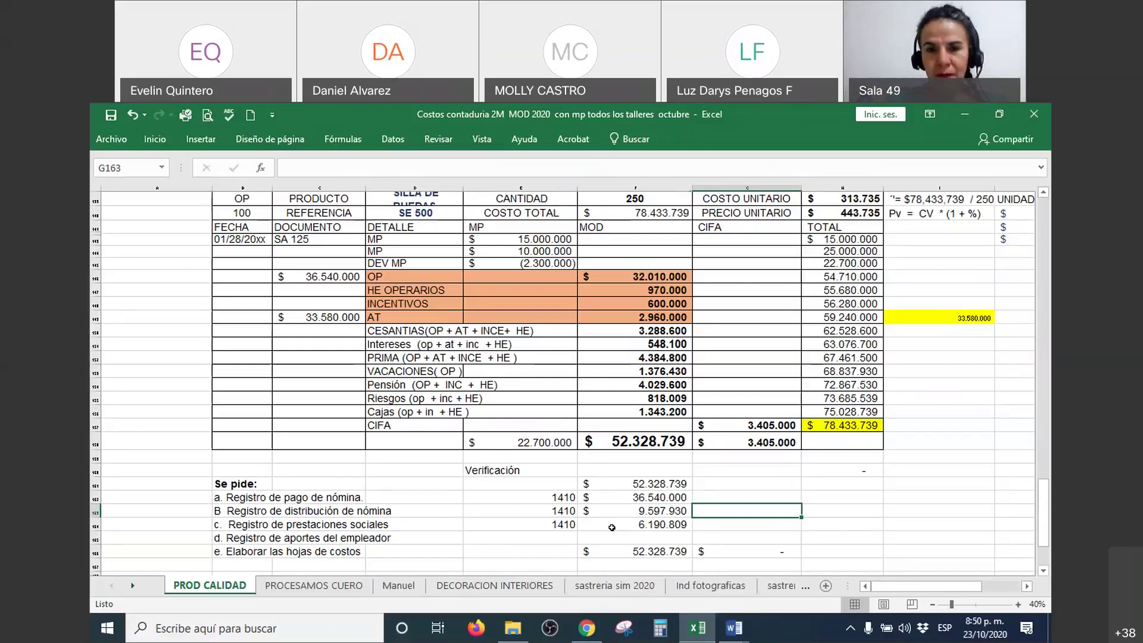
click(654, 121)
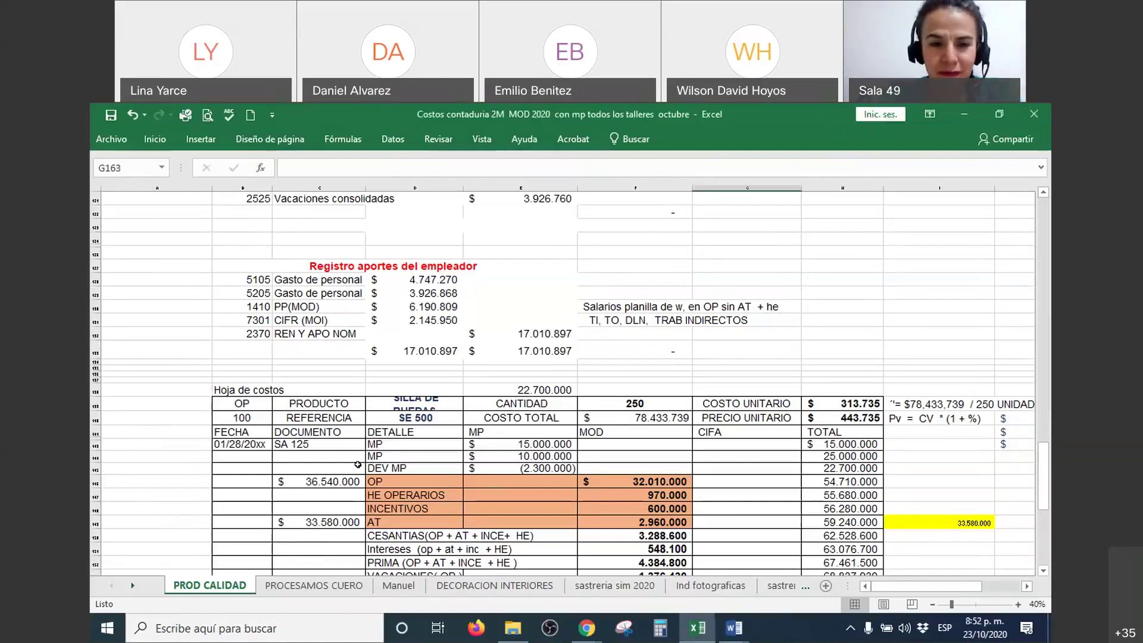
Select the sale price formula Pv = CV * (1 + %) in I140, beside the Precio unitario of the Hoja de costos, to review it
scroll(361, 469, down, 2)
scroll(361, 469, down, 1)
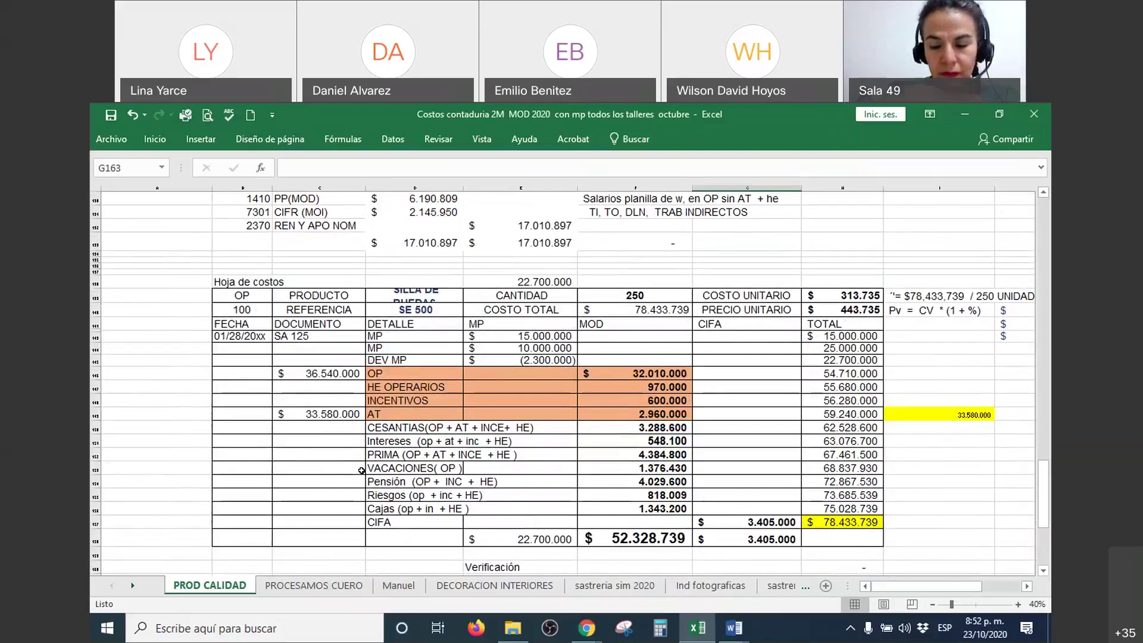
key(Right)
key(Right)
key(Right)
key(Right)
key(Right)
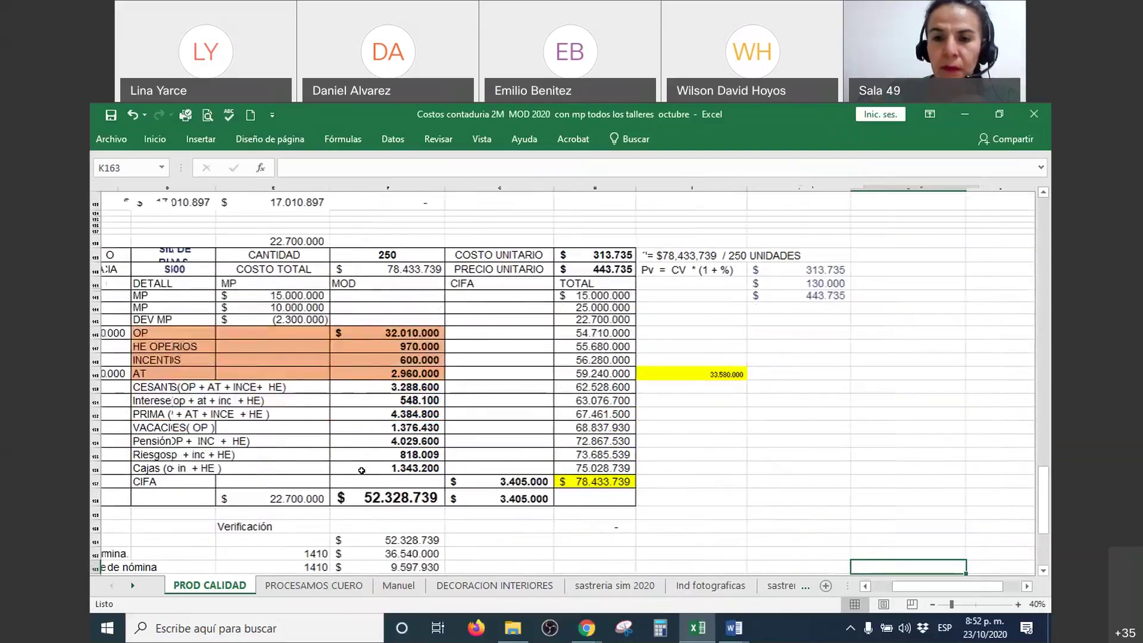
scroll(489, 439, up, 1)
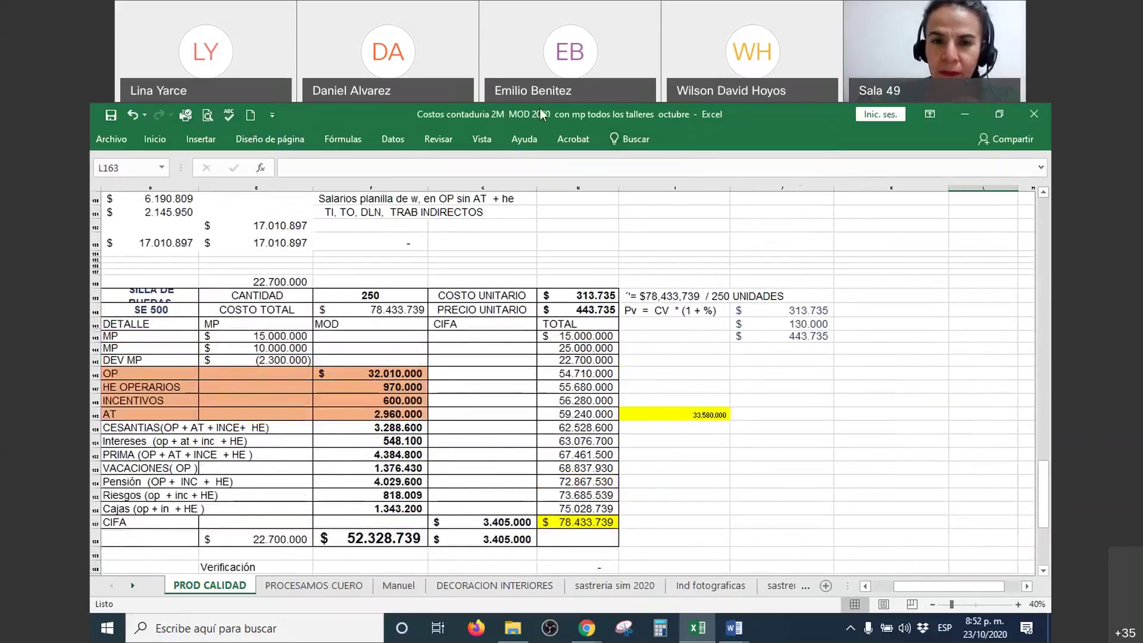
click(670, 327)
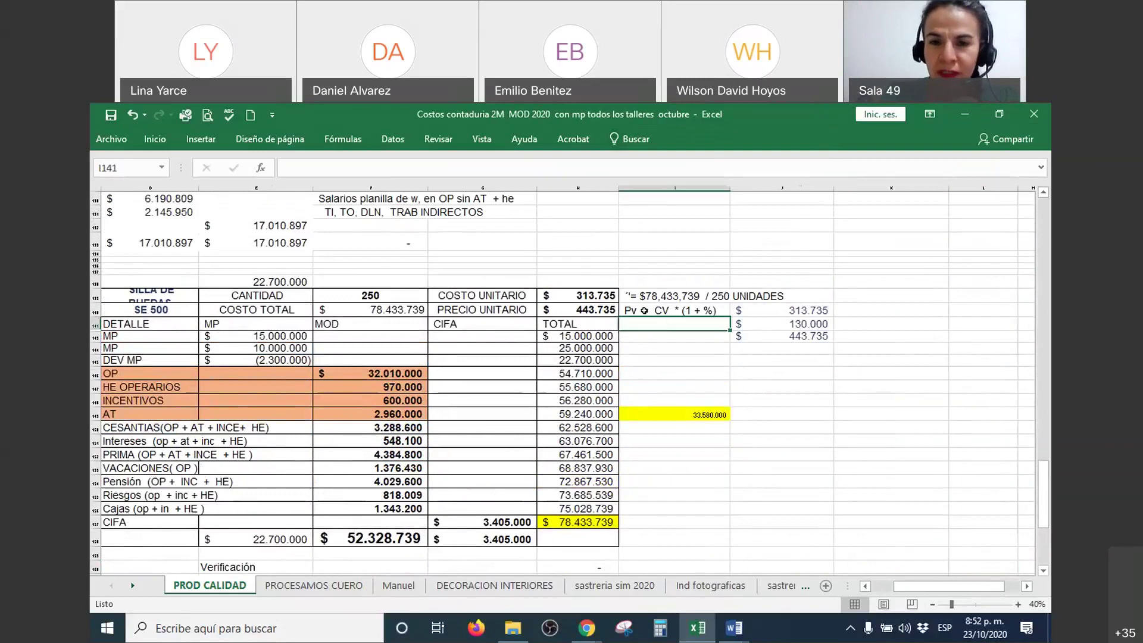
click(644, 310)
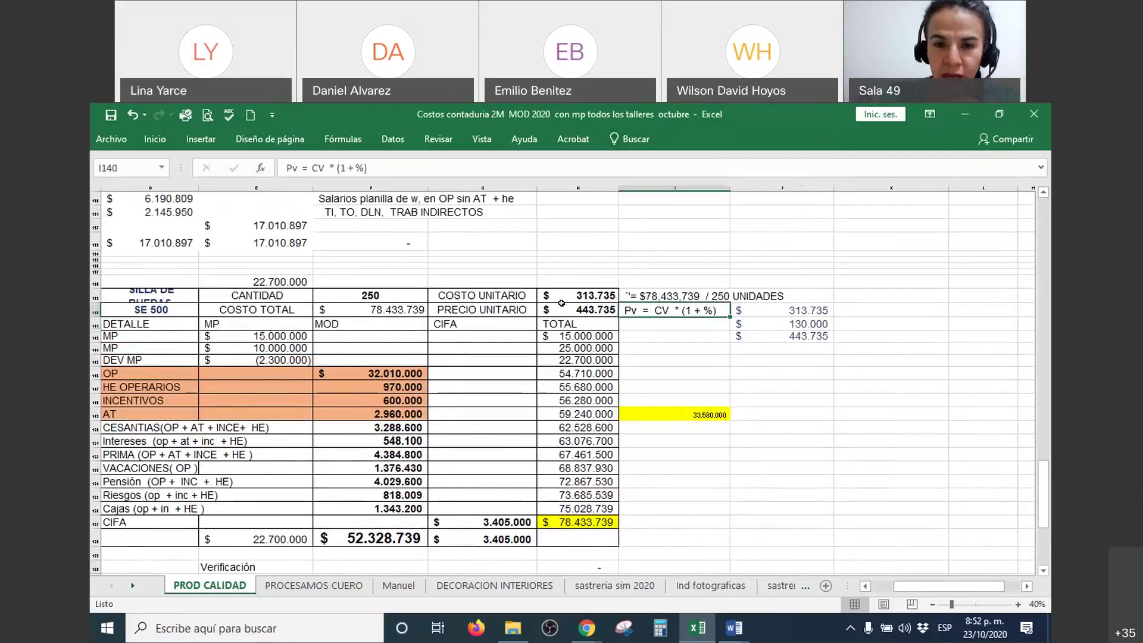